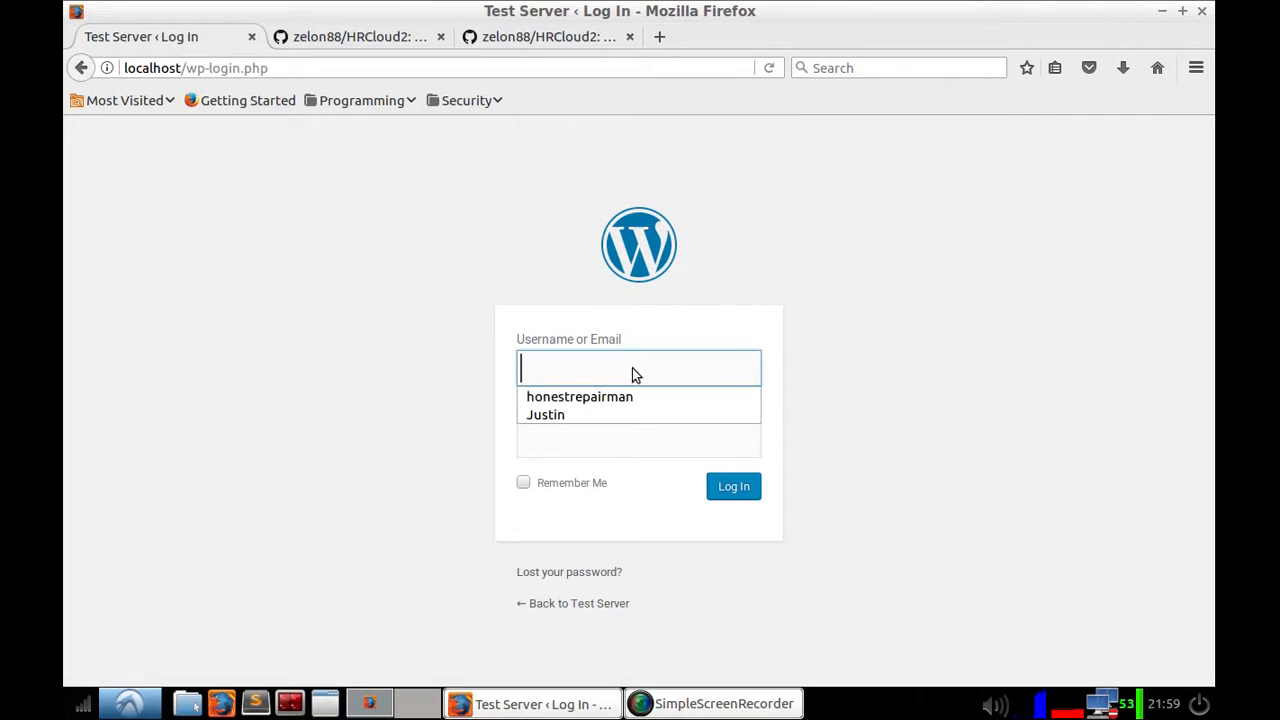
Step: Log in to the local WordPress test server using the saved username suggestion
left_click(565, 414)
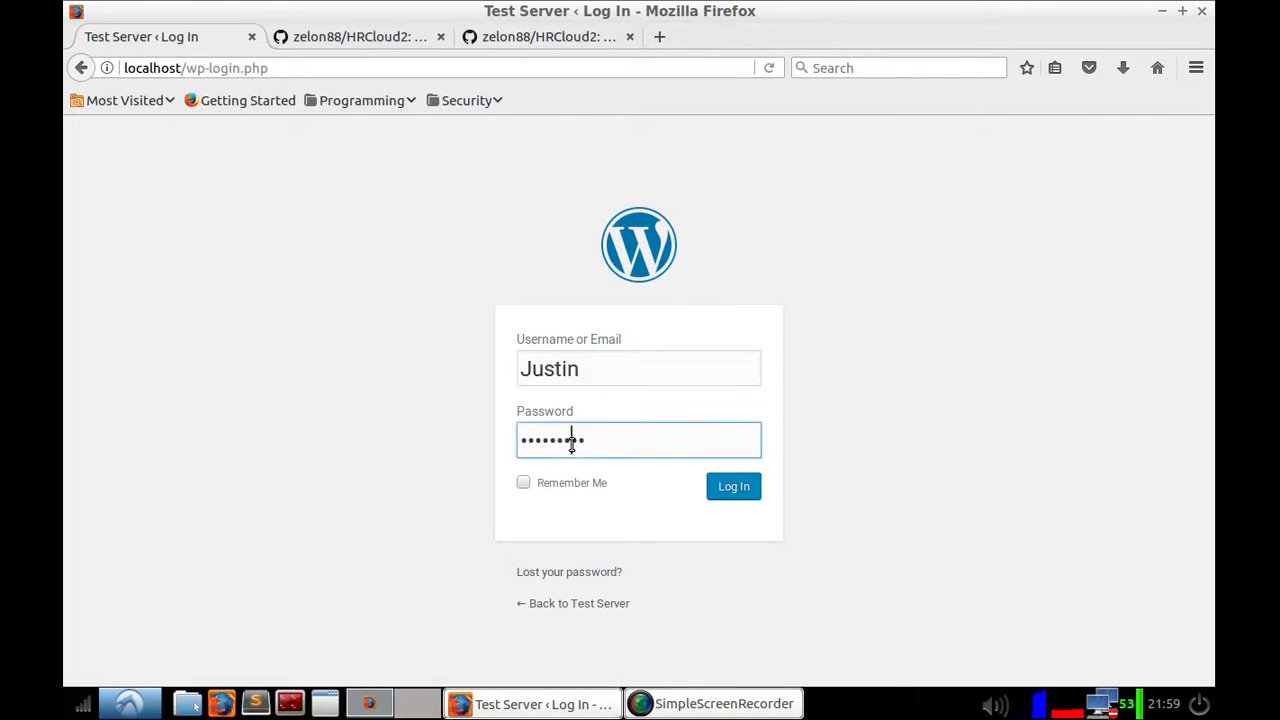
left_click(730, 488)
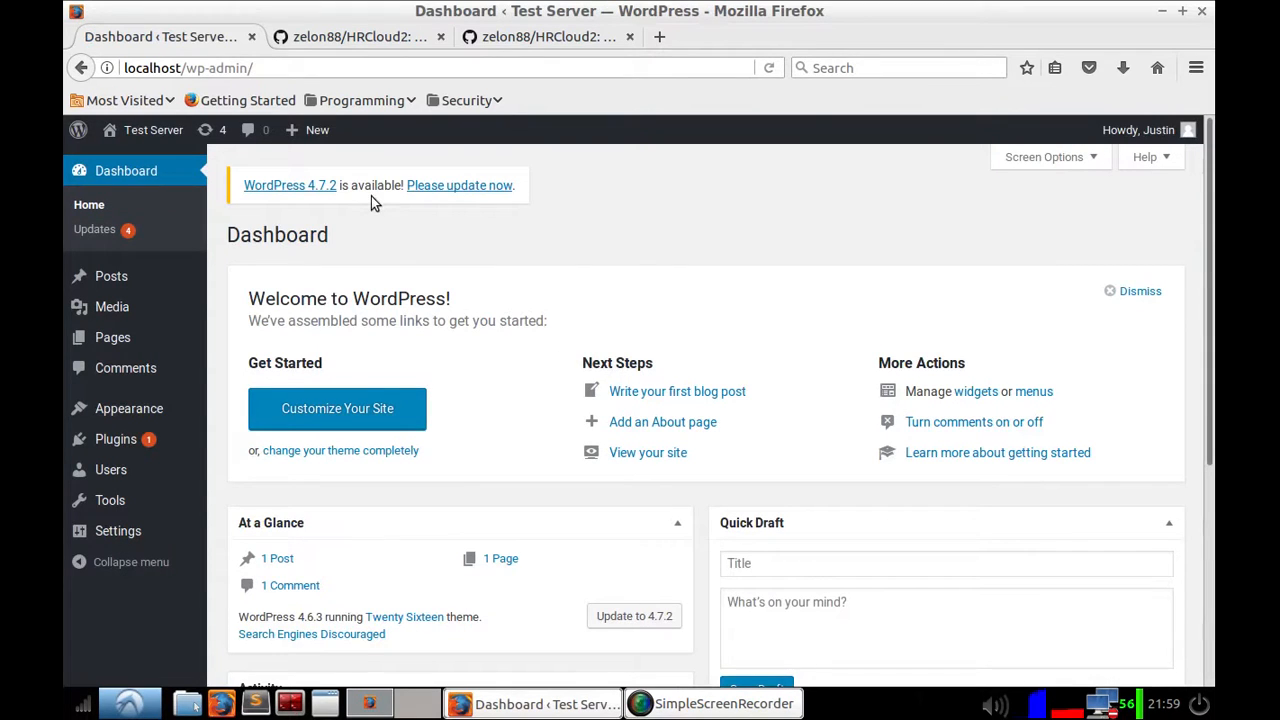
Step: Go to localhost/HRProprietary/ from the address bar
left_click_drag(290, 68, 186, 68)
type("HRProprietary")
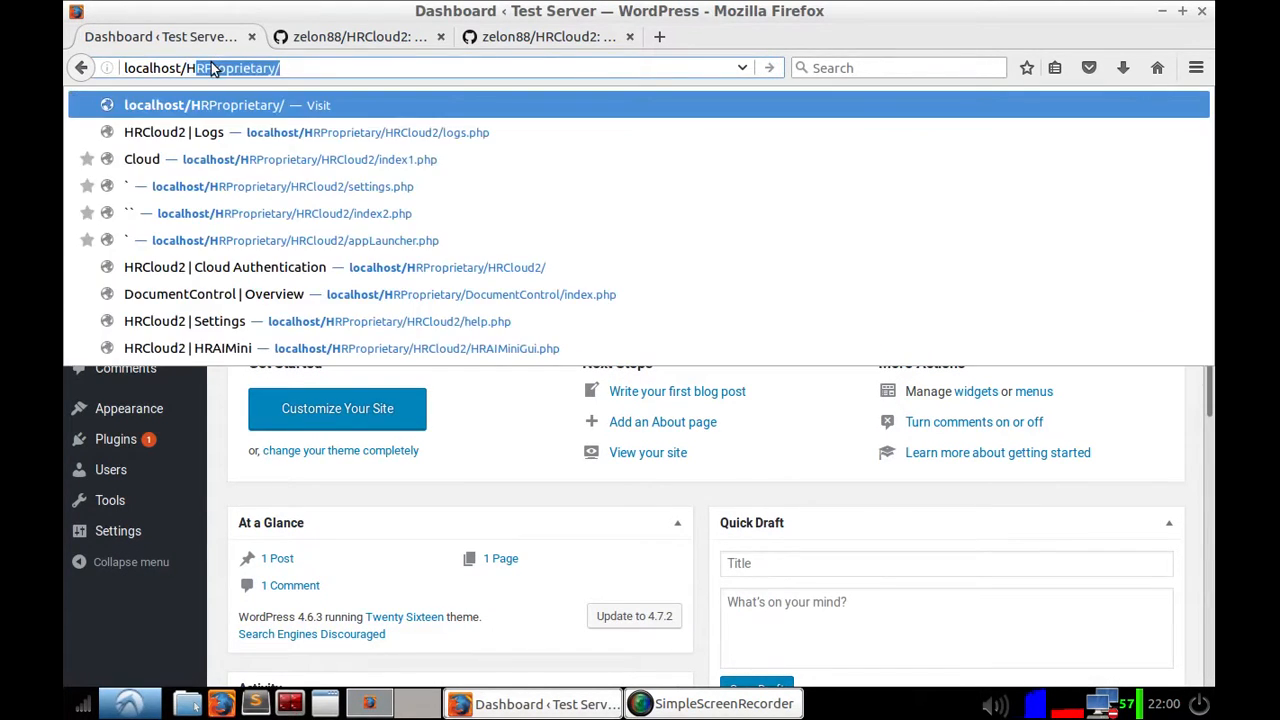
key("Return")
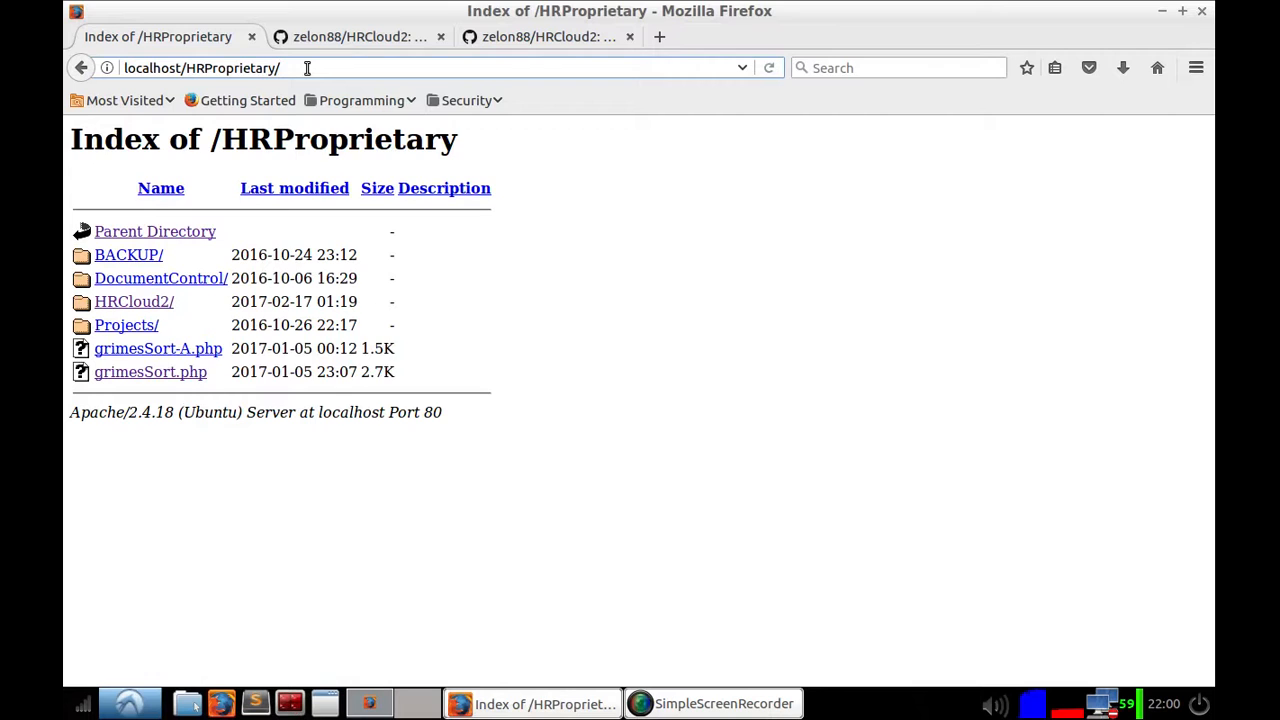
Step: Open the HRCloud2 home page at localhost/HRProprietary/HRCloud2/index1.php
left_click(307, 67)
type("HRCloud2/")
key("Return")
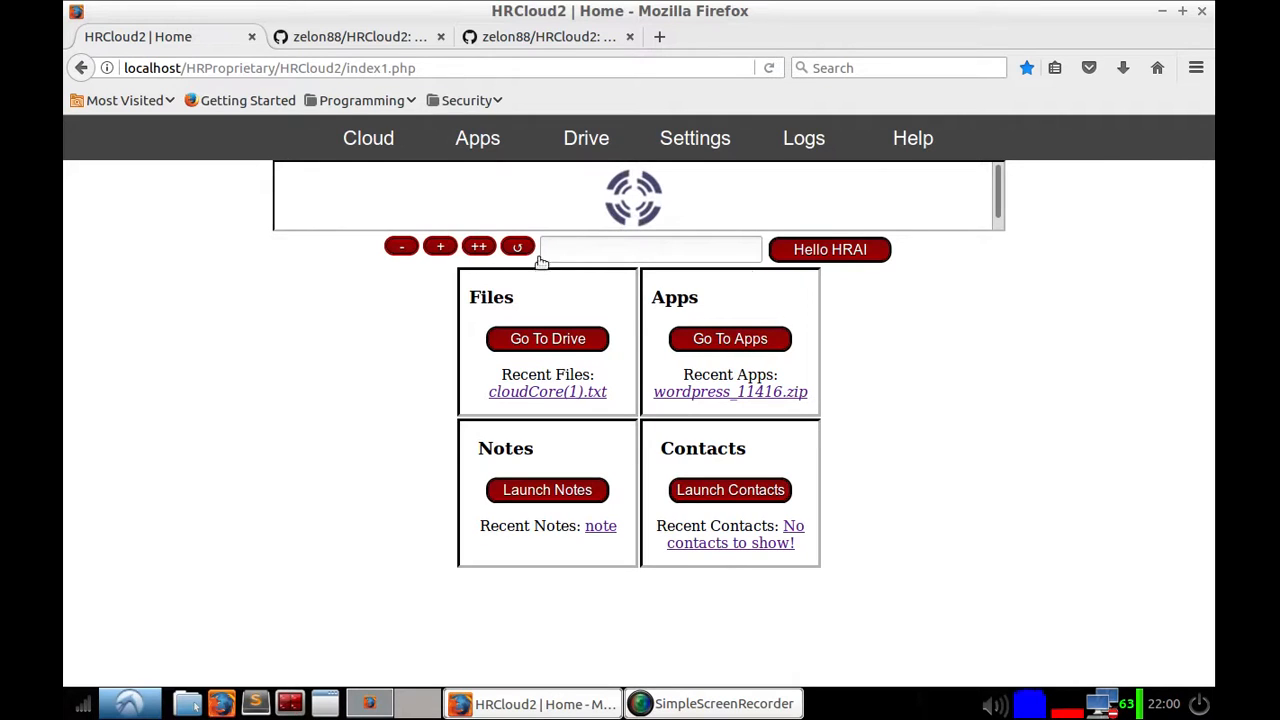
left_click(739, 242)
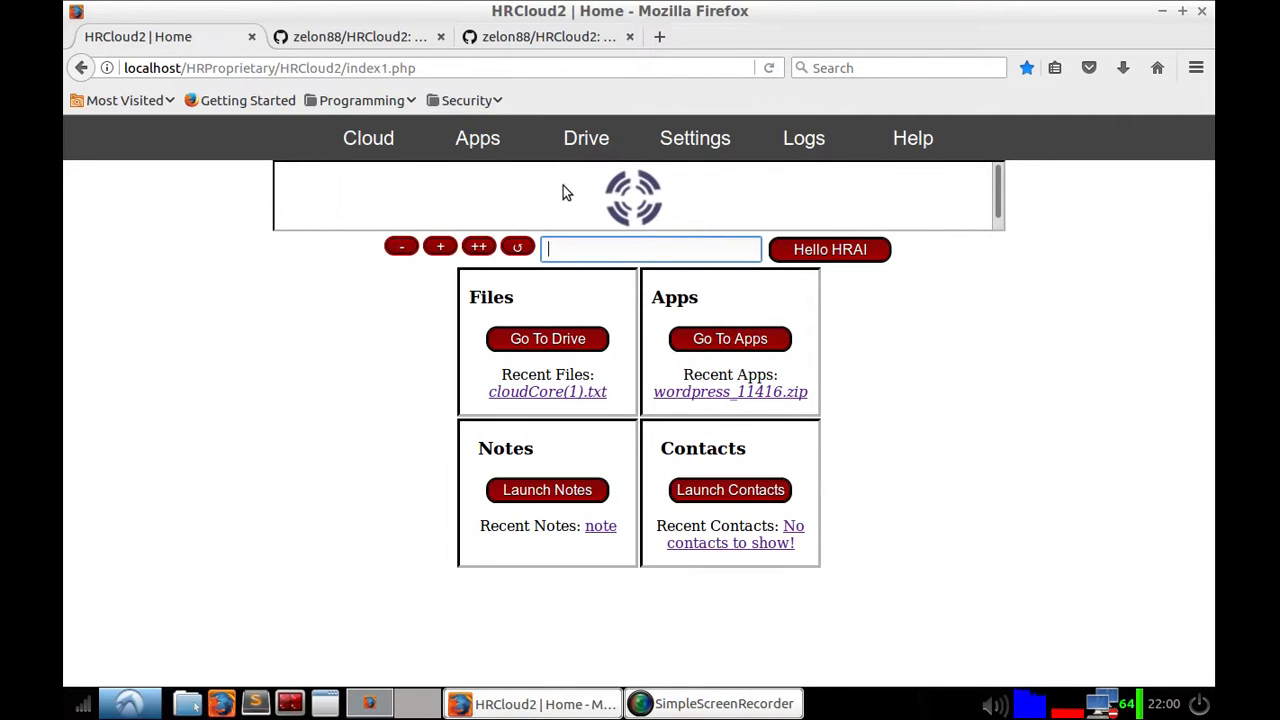
left_click(597, 250)
left_click(617, 250)
Step: Browse through the HRCloud2 sections Apps, Drive, Settings, Logs, Help and Cloud, ending on Apps
left_click(488, 143)
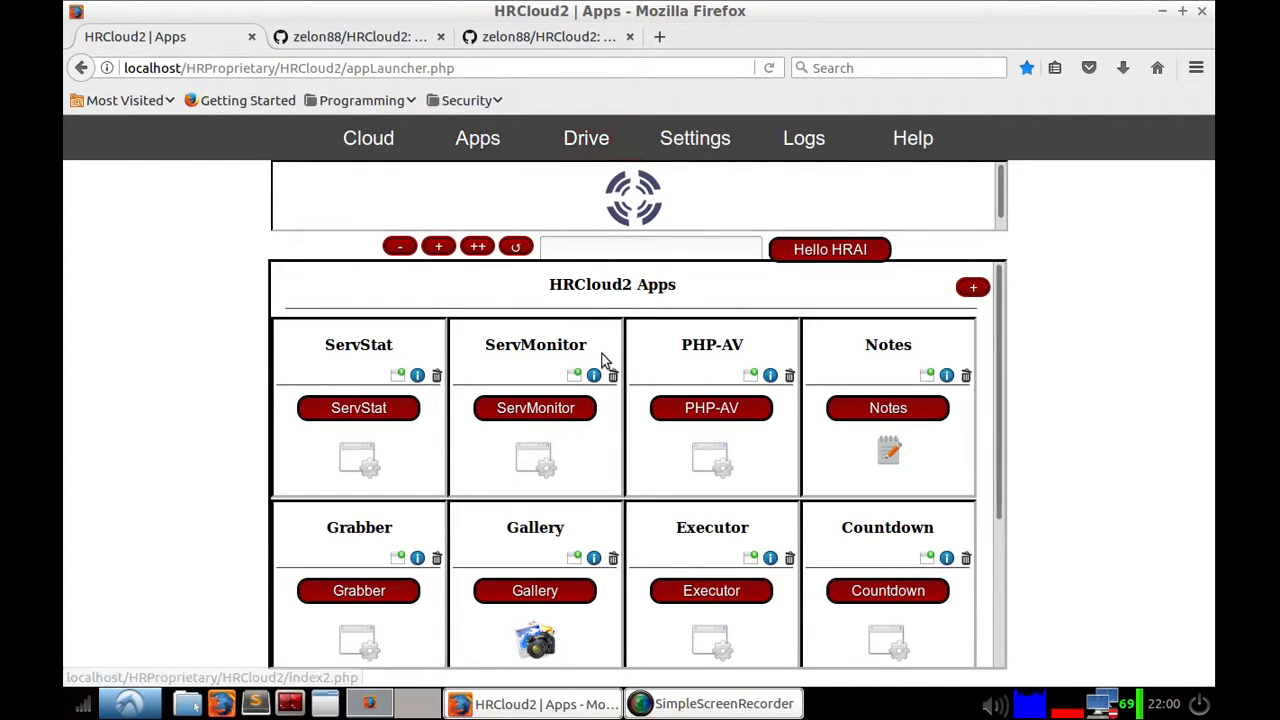
left_click(600, 146)
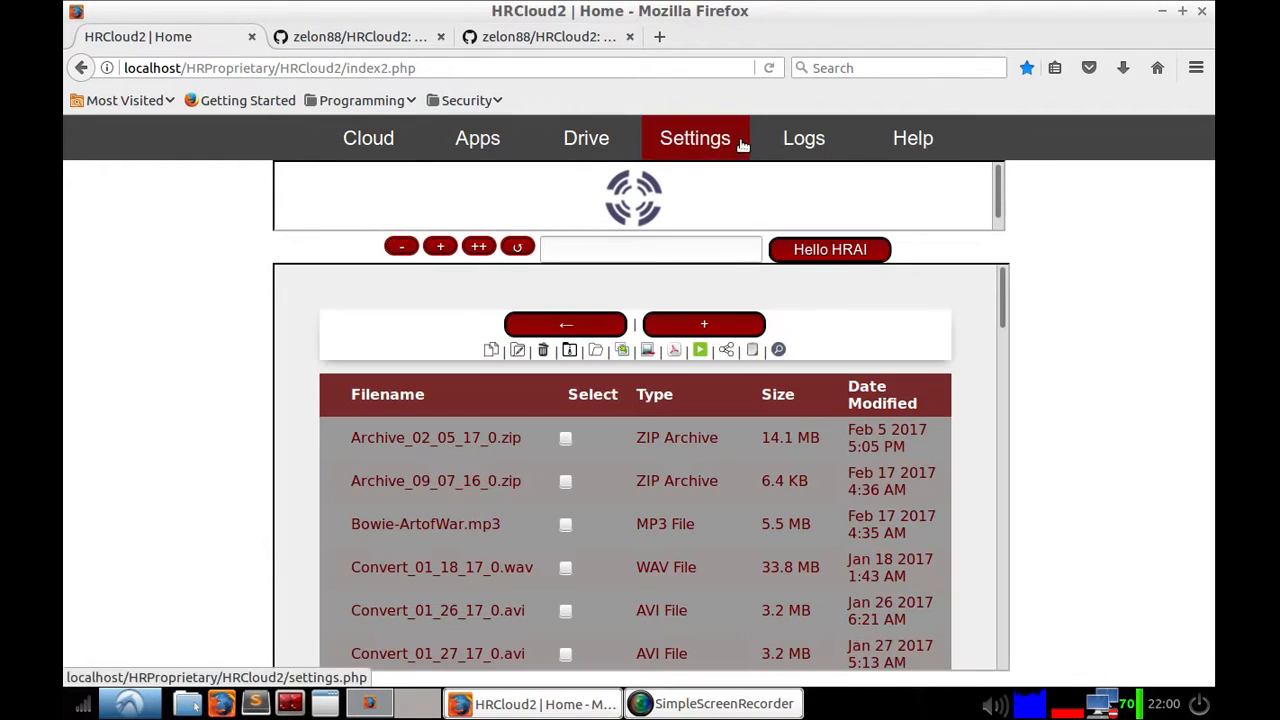
left_click(742, 146)
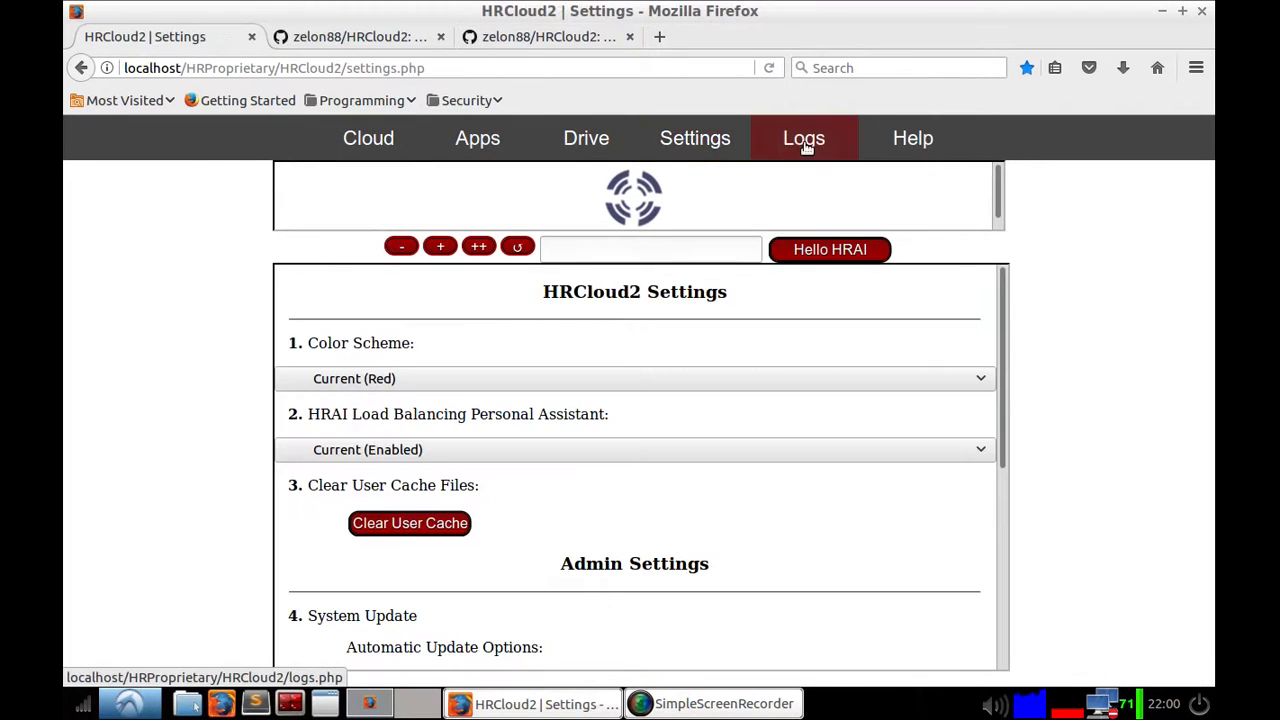
left_click(806, 140)
left_click(933, 148)
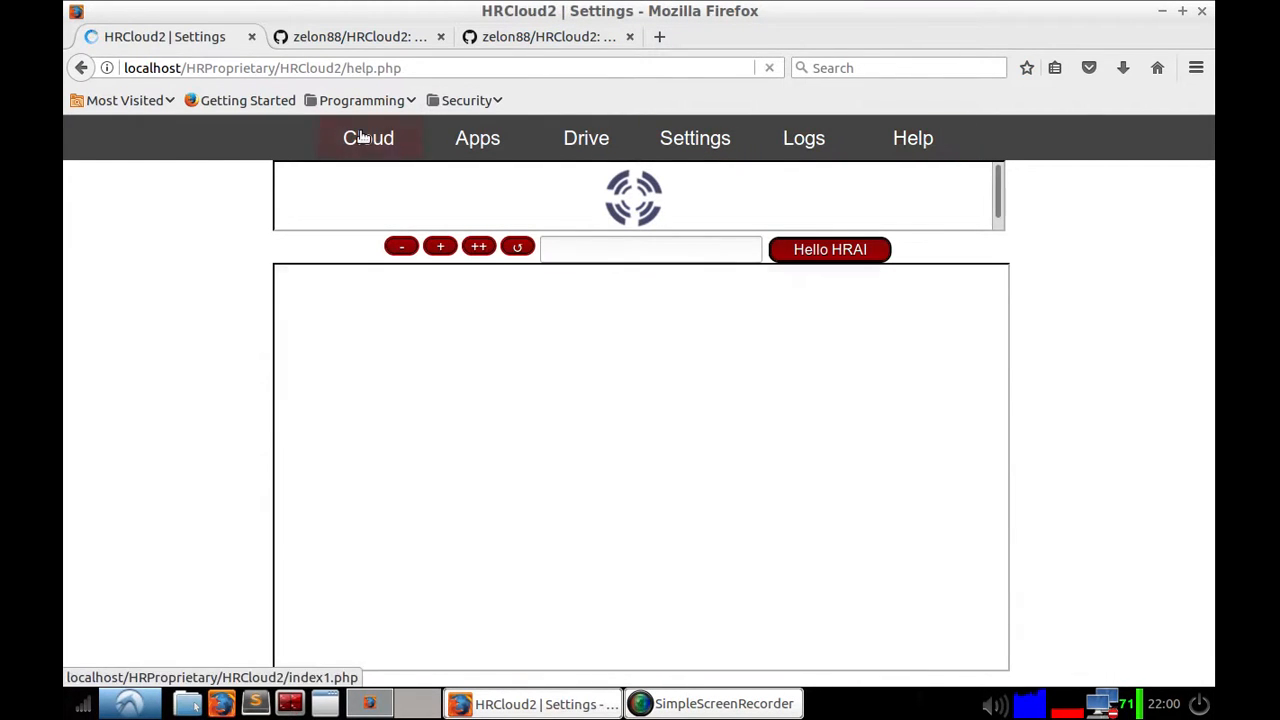
left_click(368, 138)
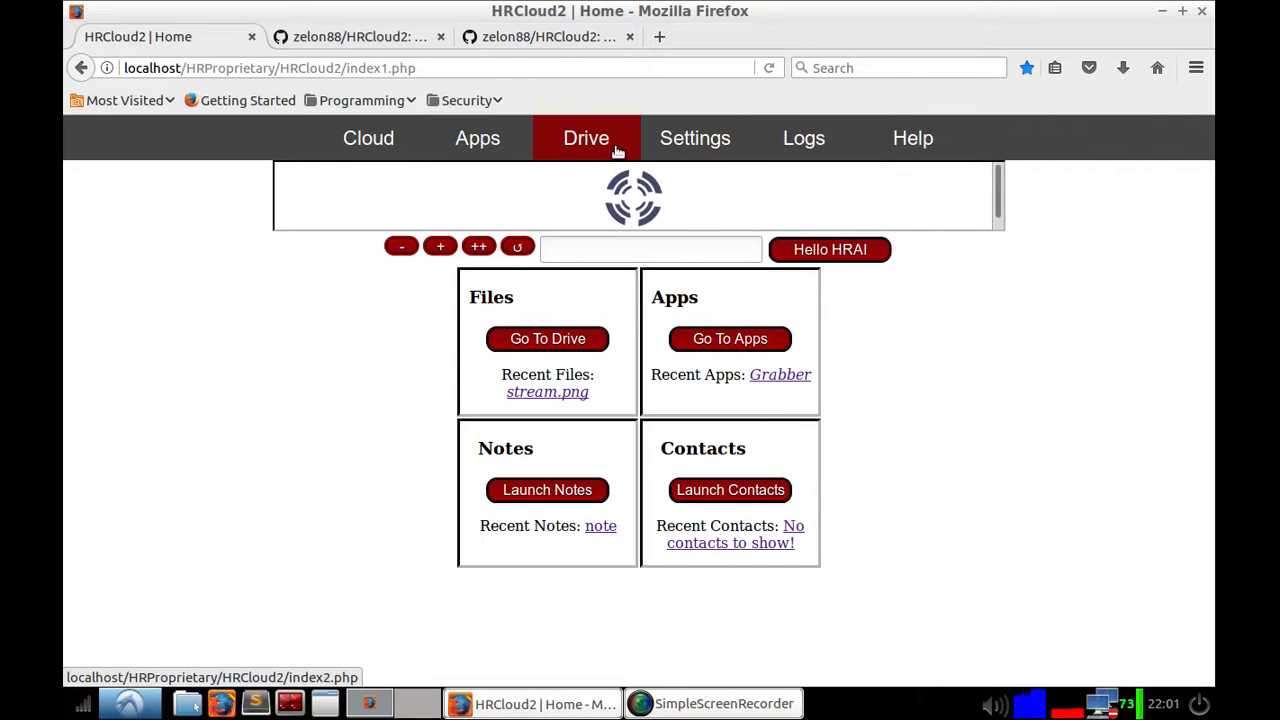
left_click(756, 145)
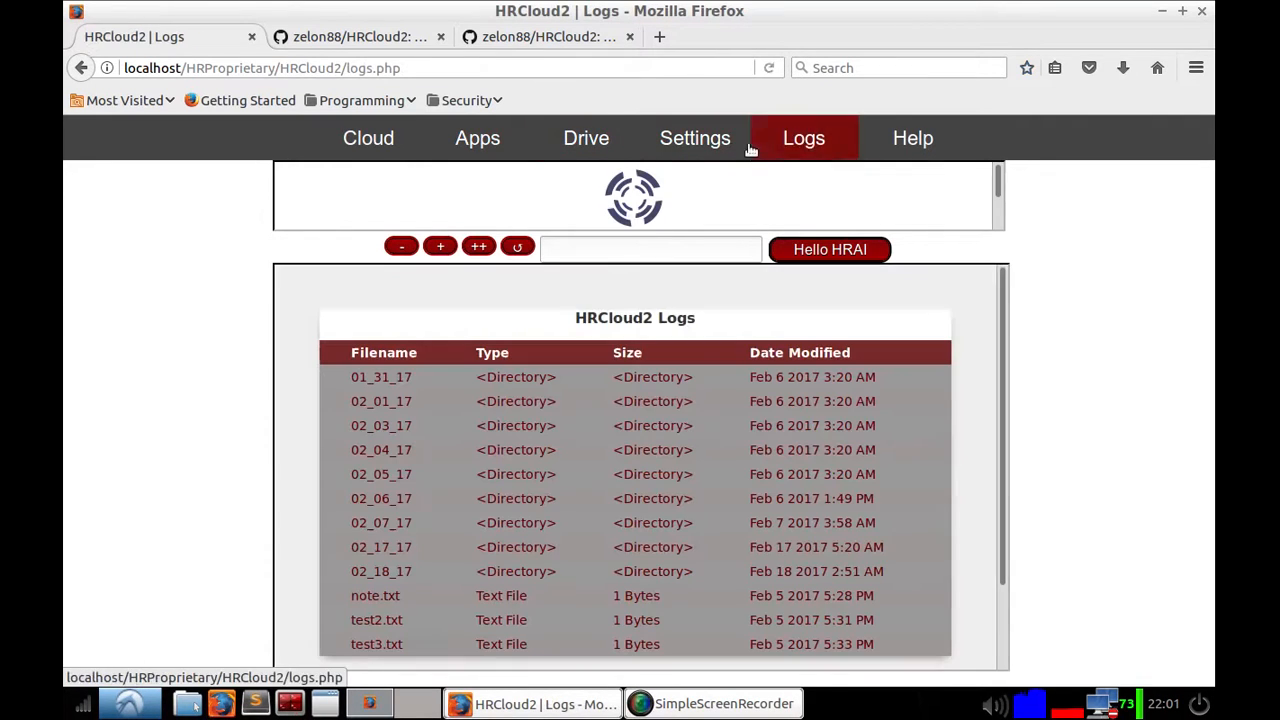
left_click(686, 145)
left_click(584, 139)
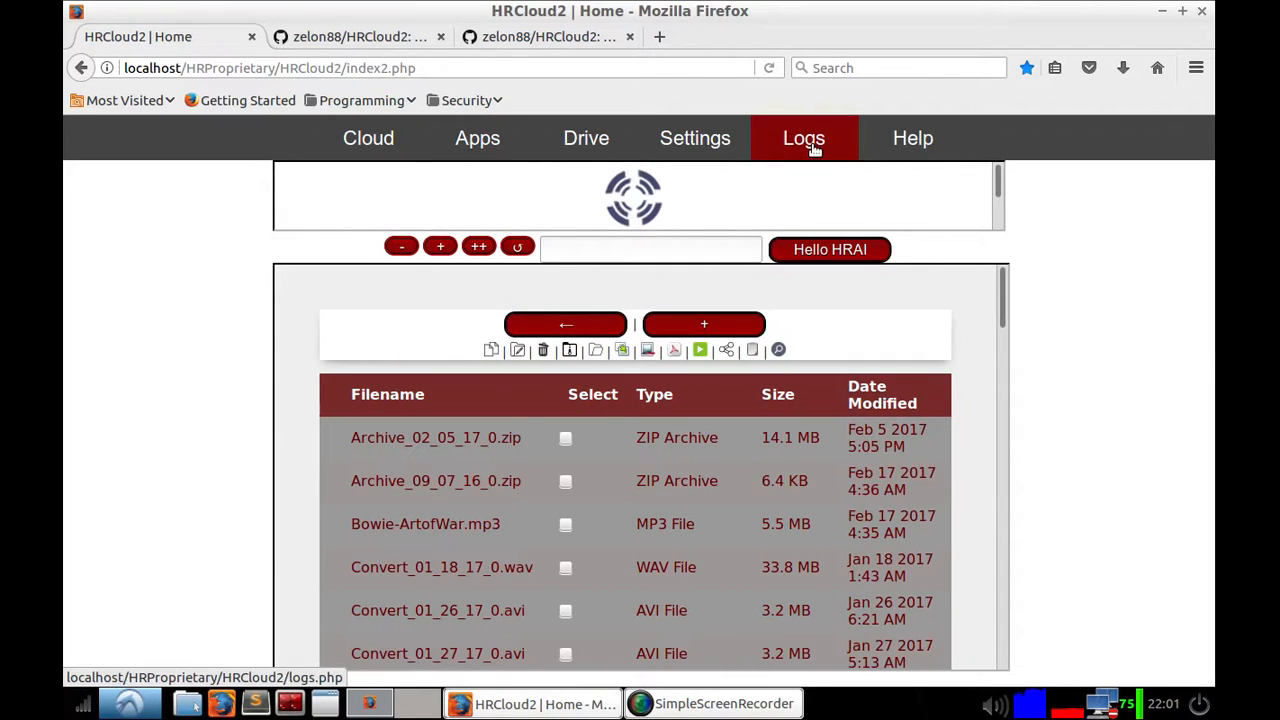
left_click(490, 145)
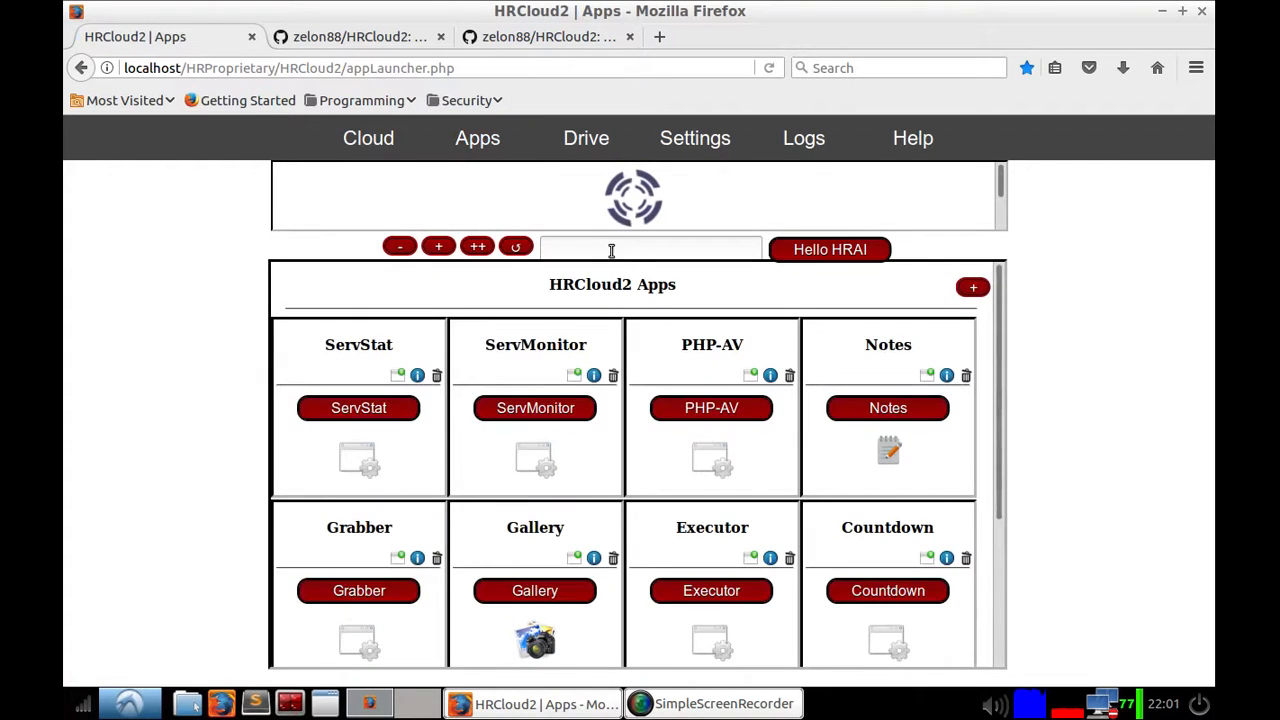
Step: Scroll through the list of installed HRCloud2 apps
left_click(611, 250)
scroll(752, 390, "down", 4)
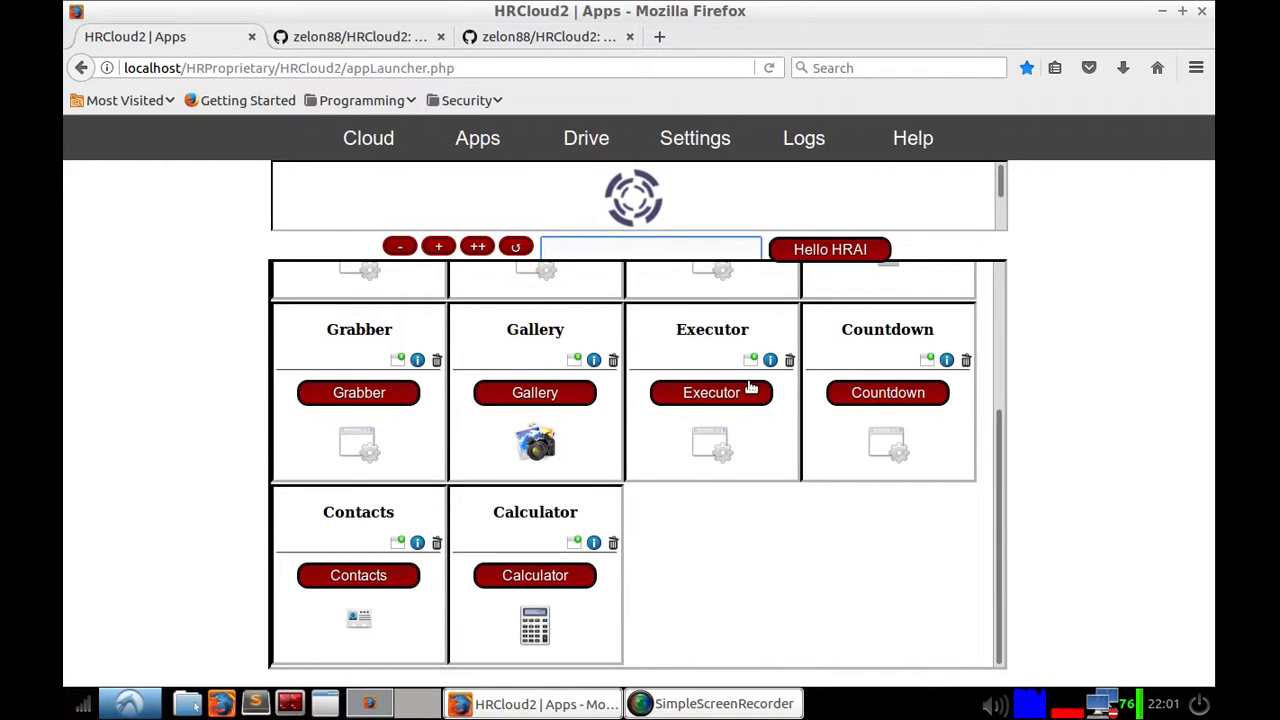
scroll(752, 388, "up", 4)
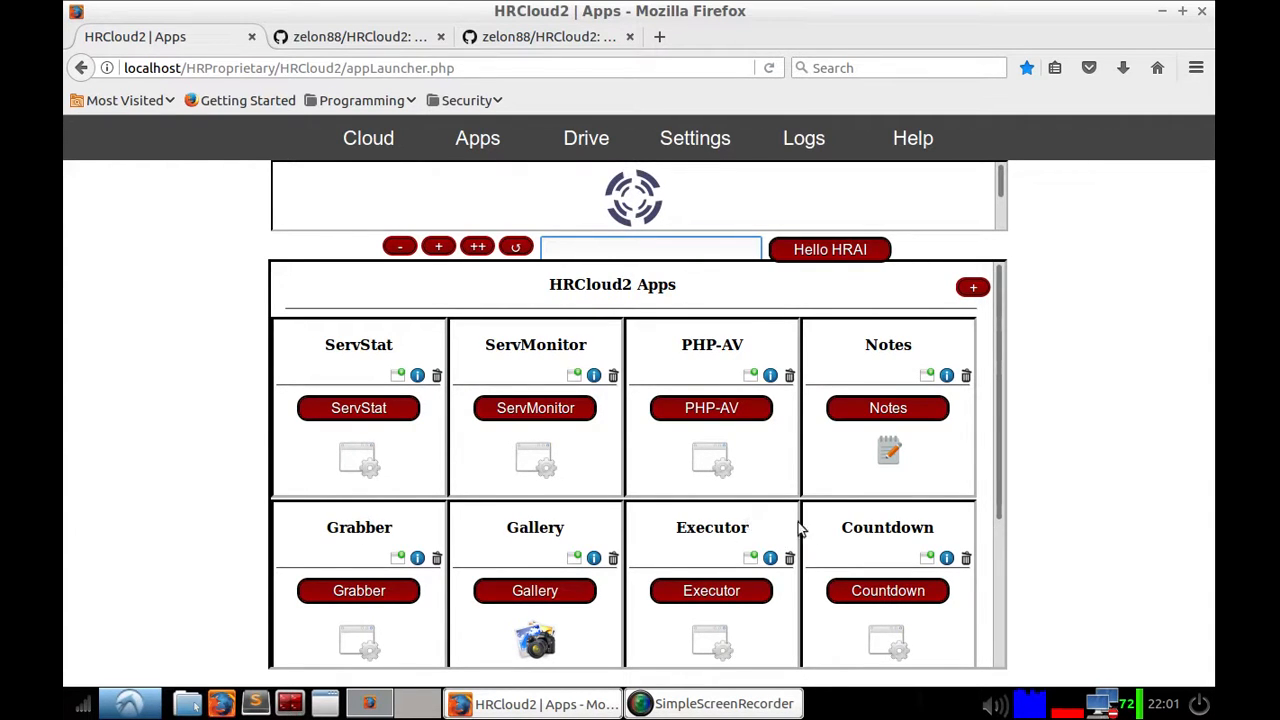
scroll(800, 530, "down", 4)
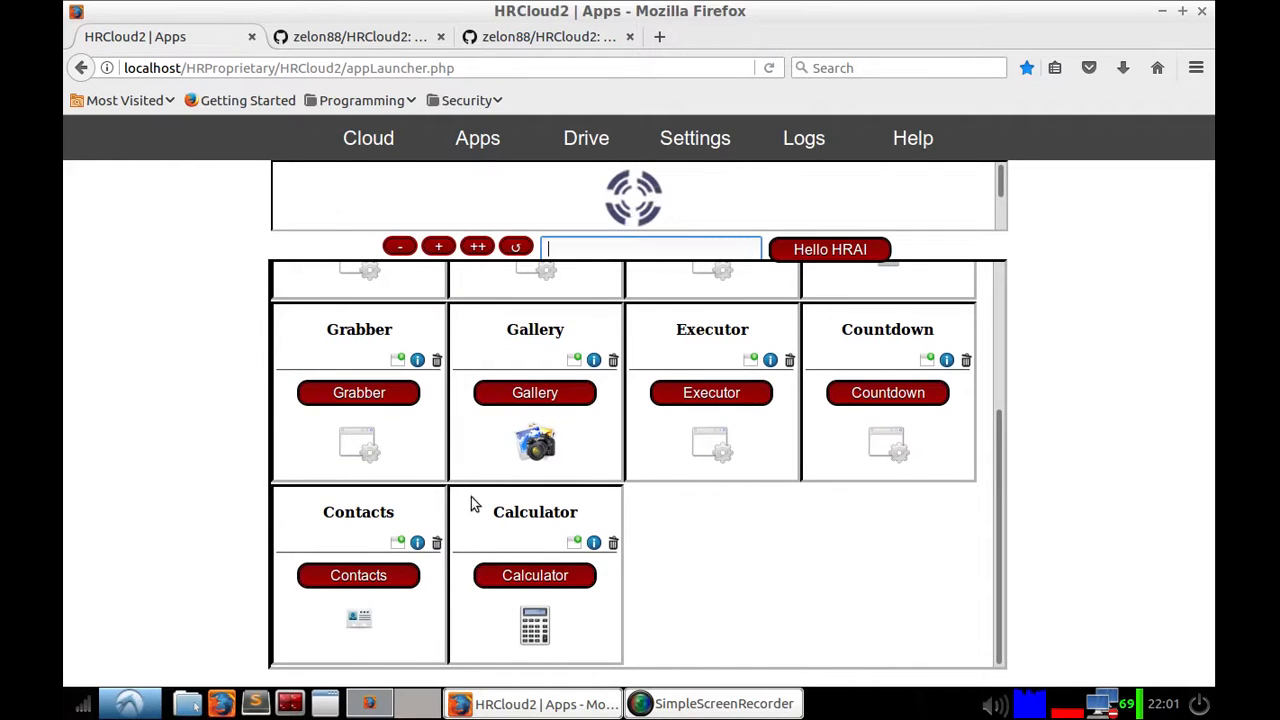
scroll(540, 510, "up", 3)
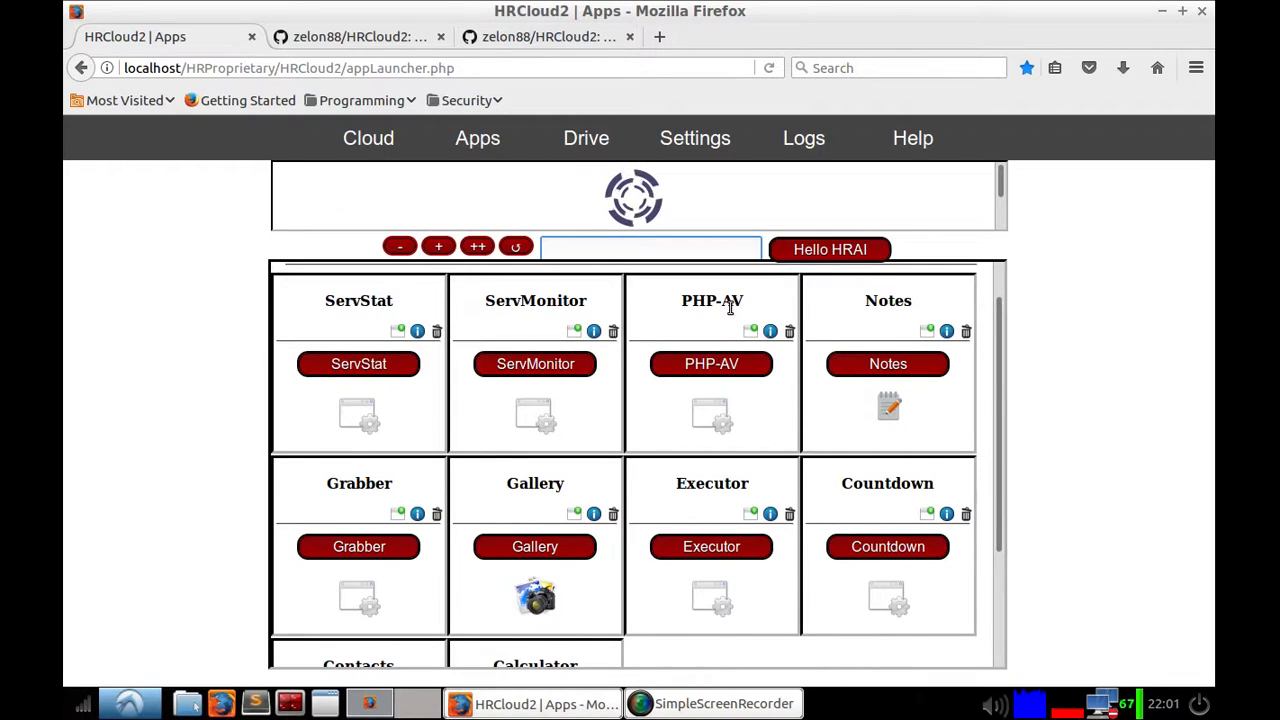
scroll(790, 345, "up", 1)
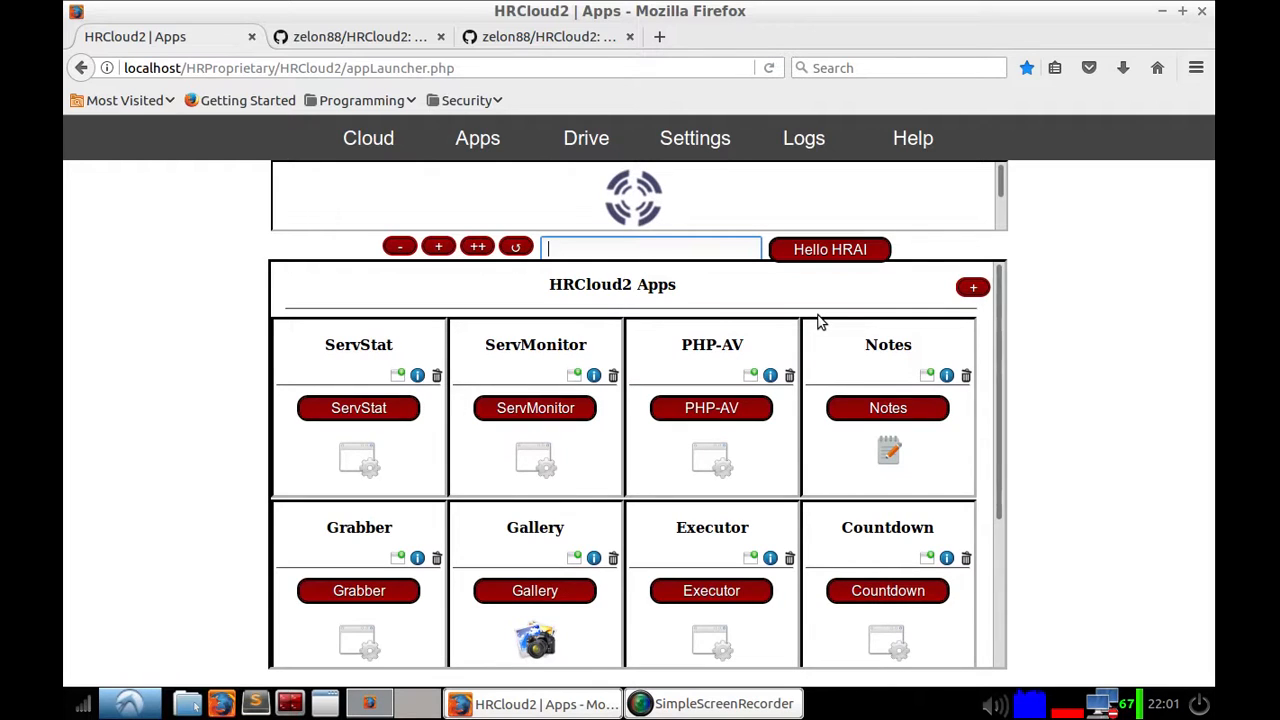
Step: Open the install-app file upload dialog and browse to HRCloud2/Applications, selecting the Grabber folder
left_click(973, 289)
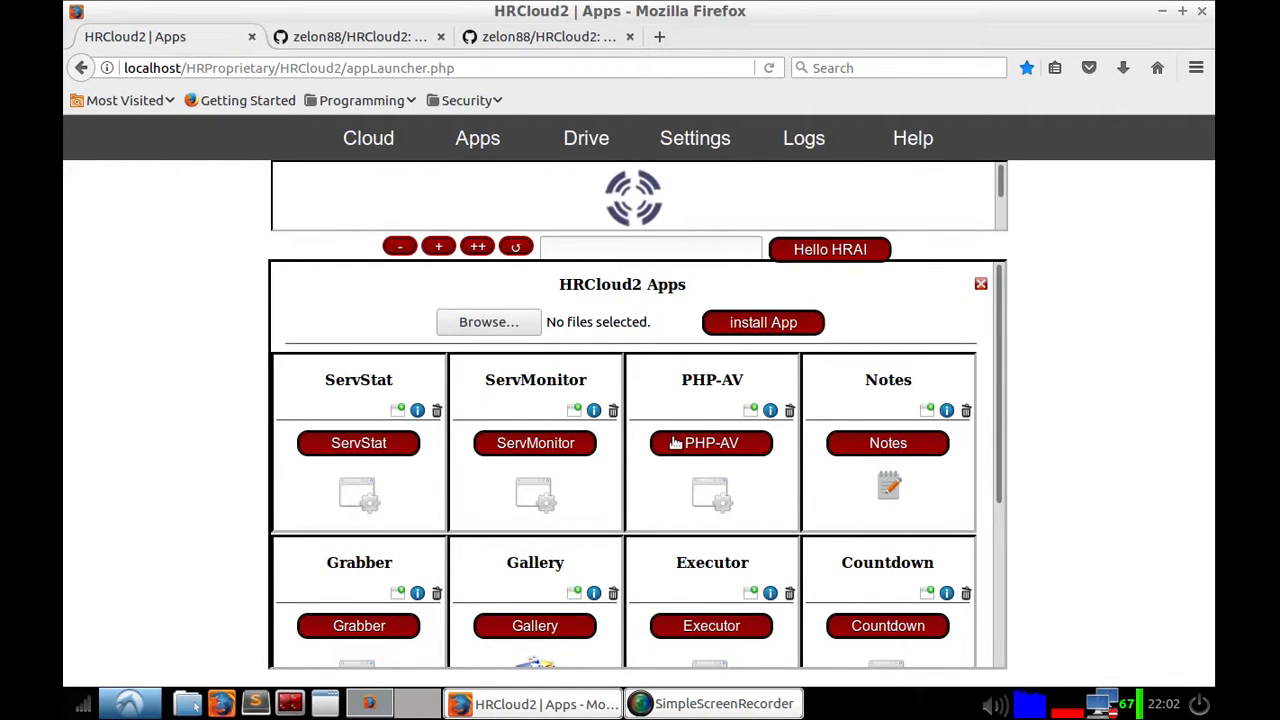
left_click(519, 322)
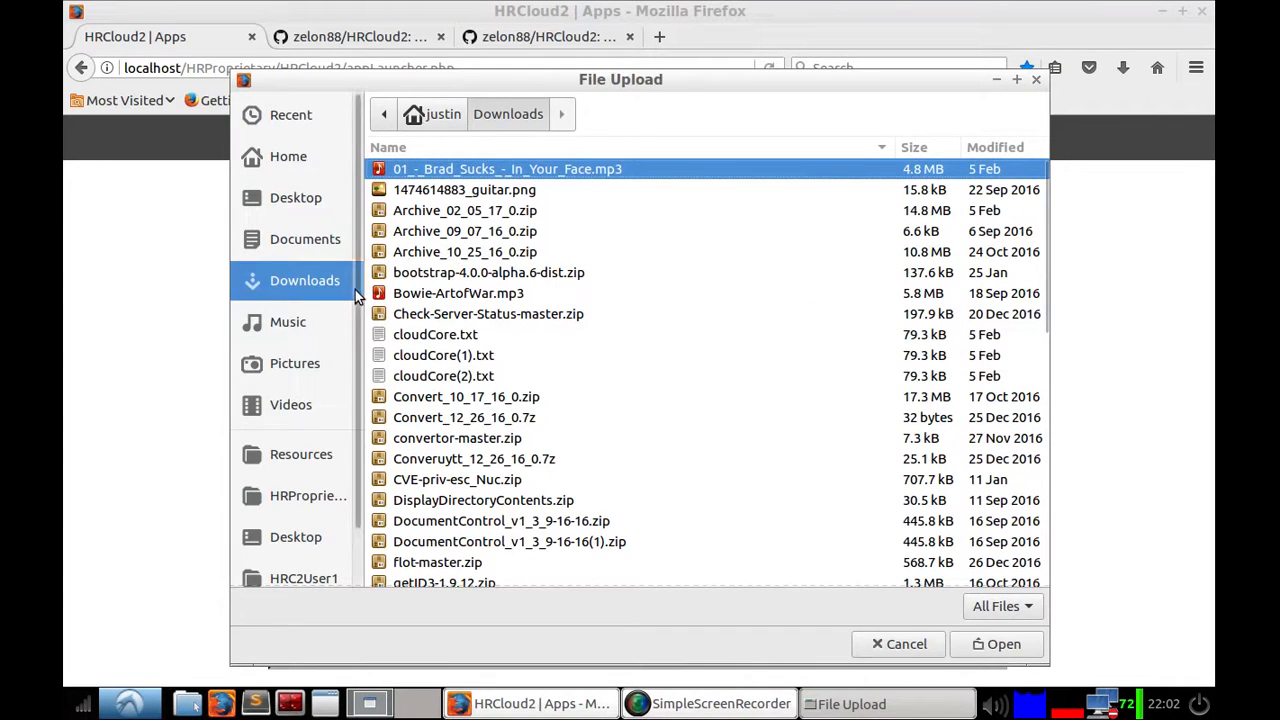
left_click(318, 500)
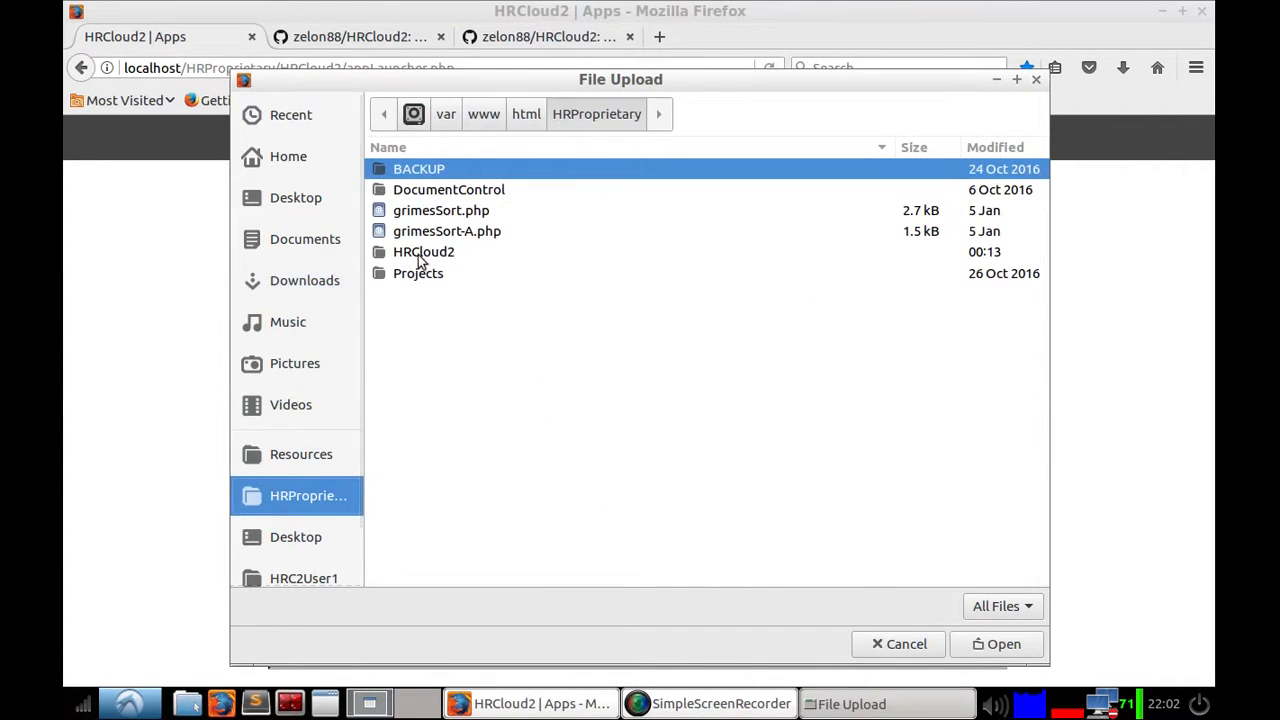
double_click(437, 253)
left_click(449, 275)
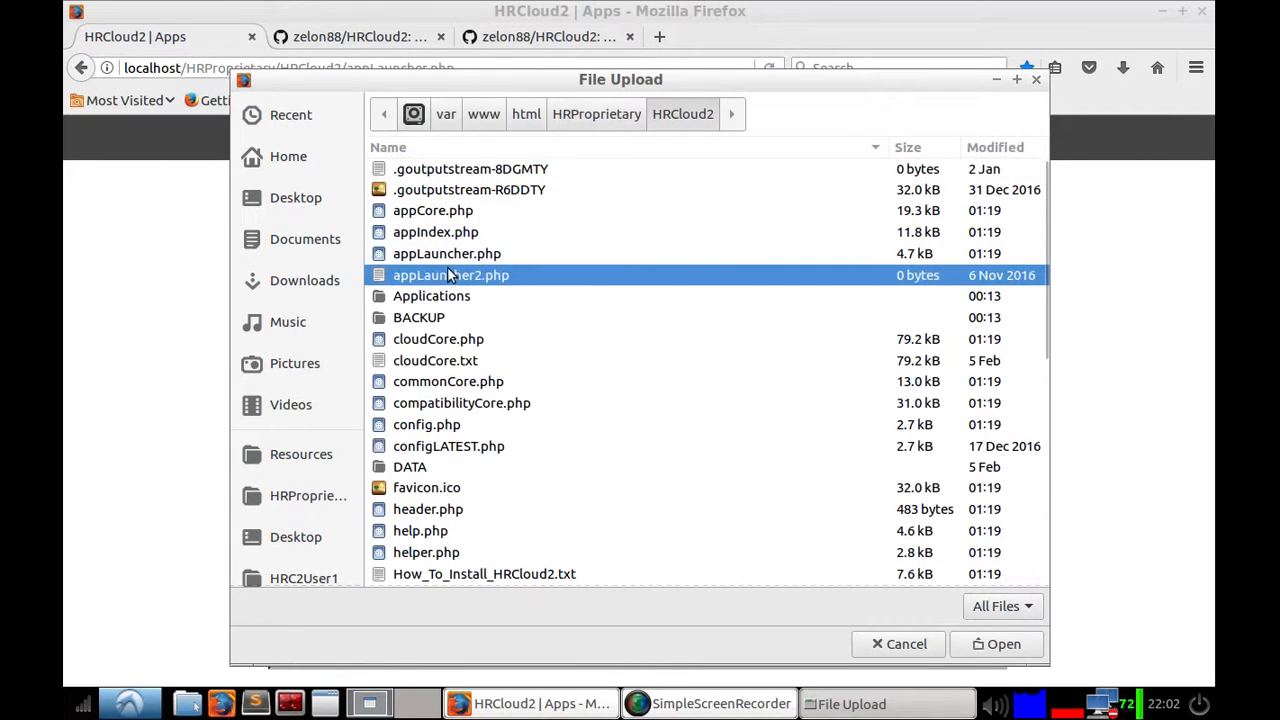
double_click(443, 297)
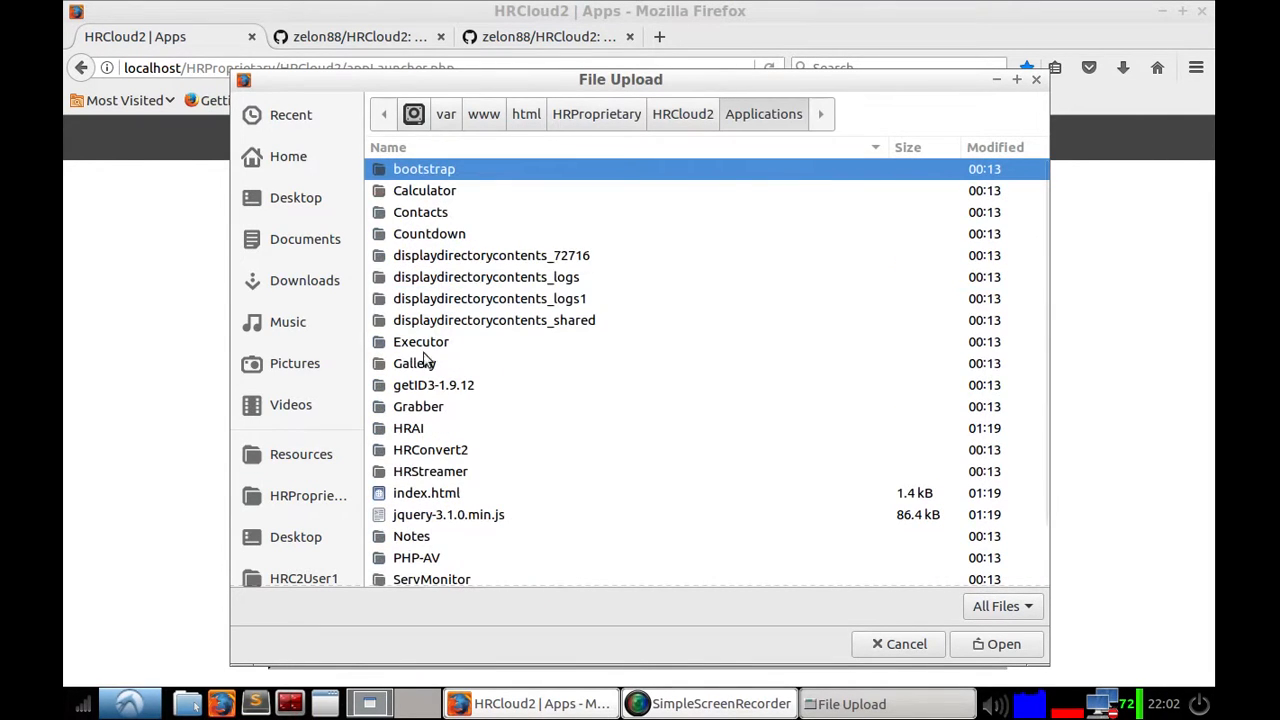
left_click(430, 410)
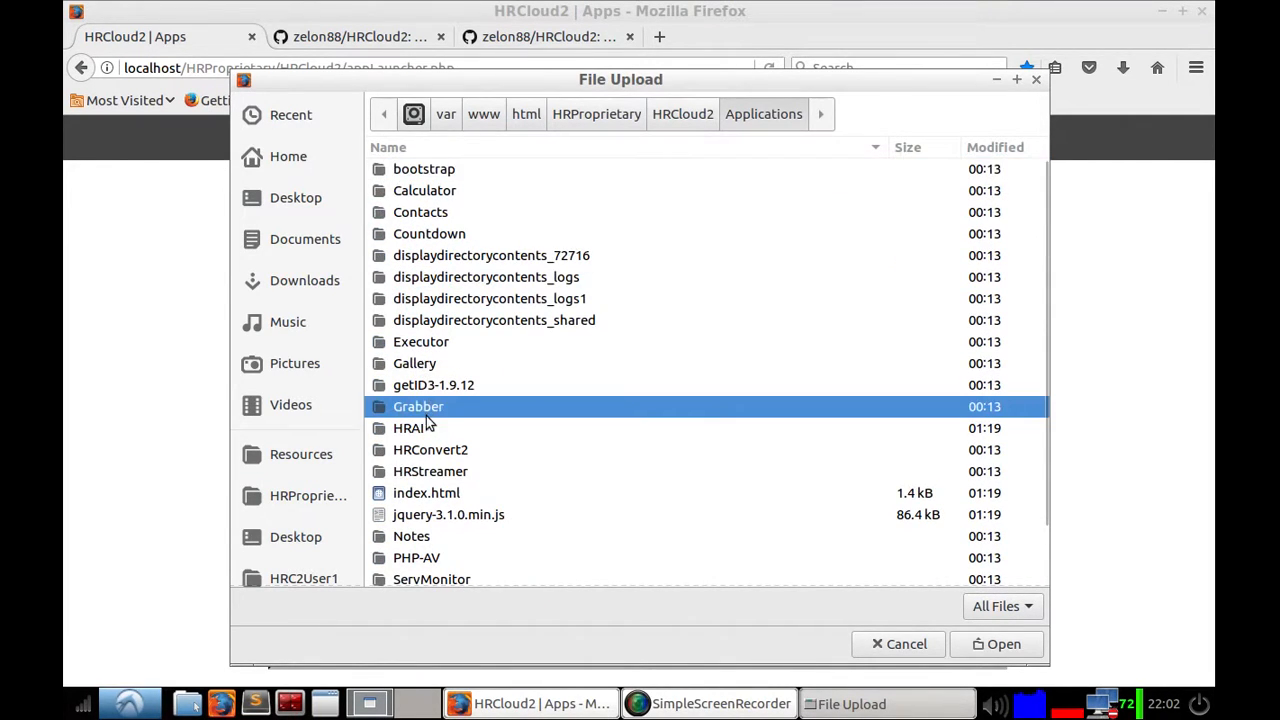
right_click(428, 410)
key("Escape")
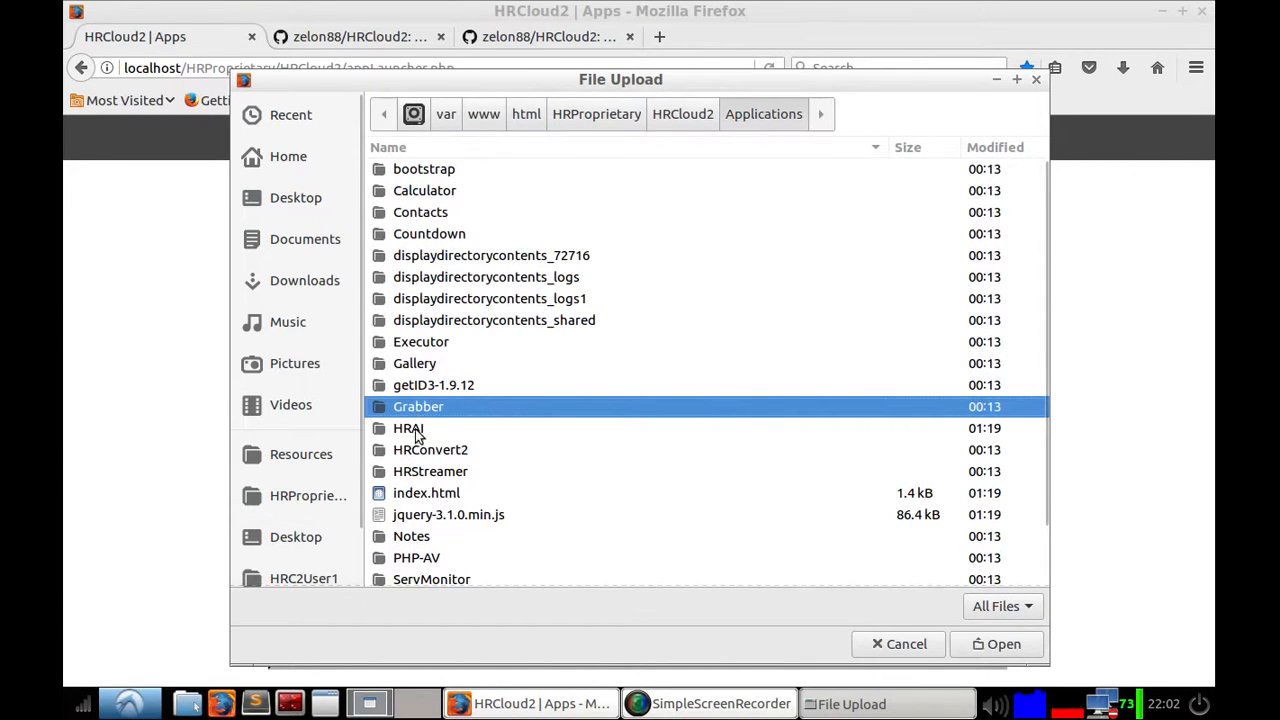
Step: In the file manager, open /var/www/html/HRProprietary/HRCloud2/Applications and start compressing the Grabber folder as a .zip
left_click(187, 704)
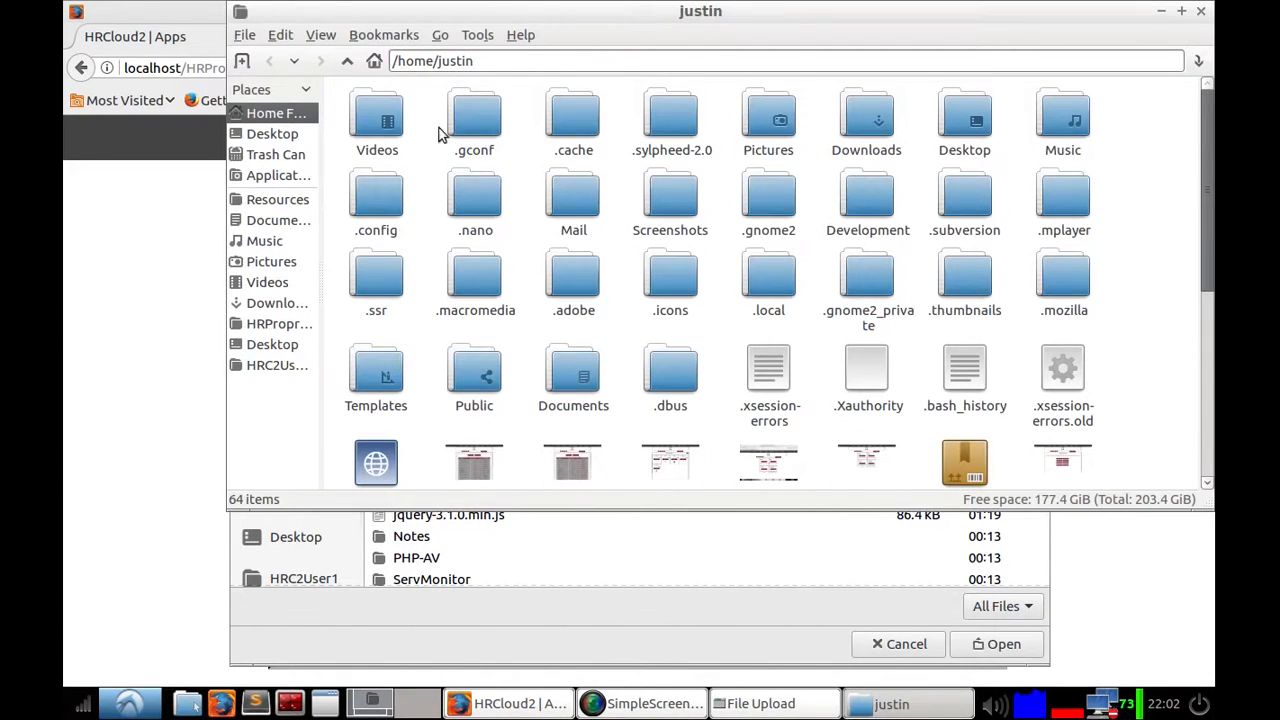
left_click(386, 35)
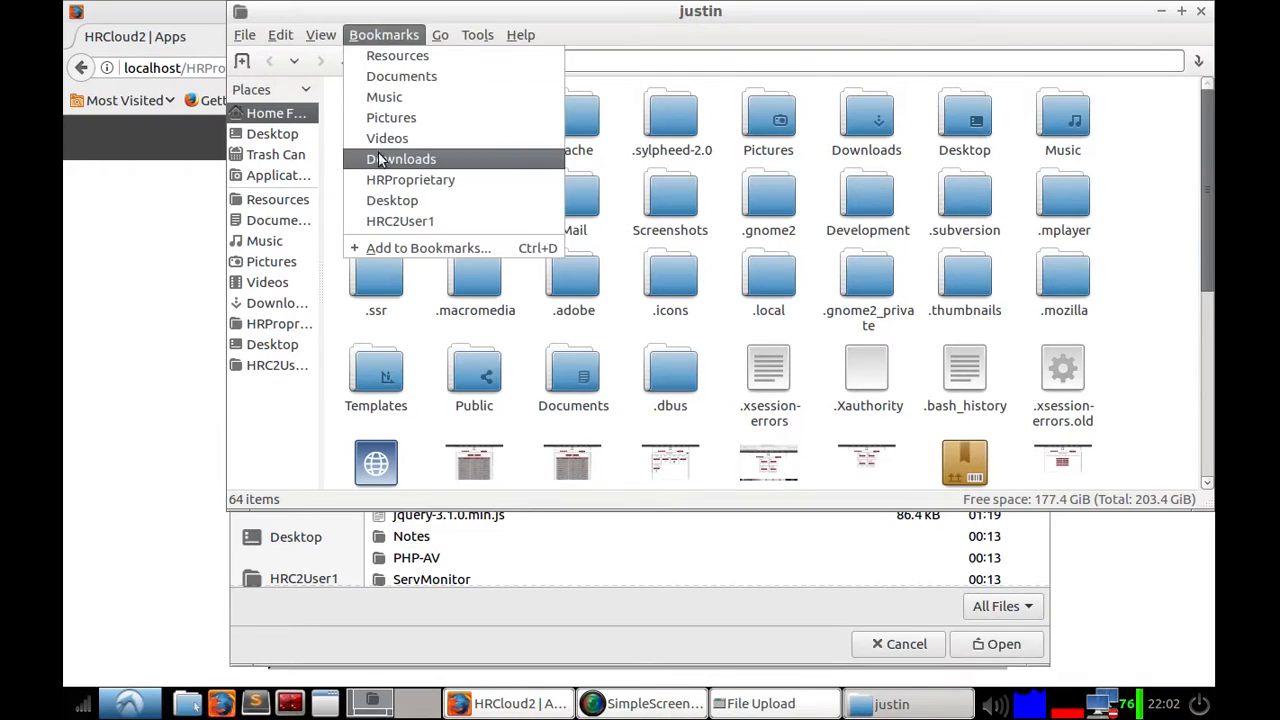
left_click(388, 178)
double_click(402, 125)
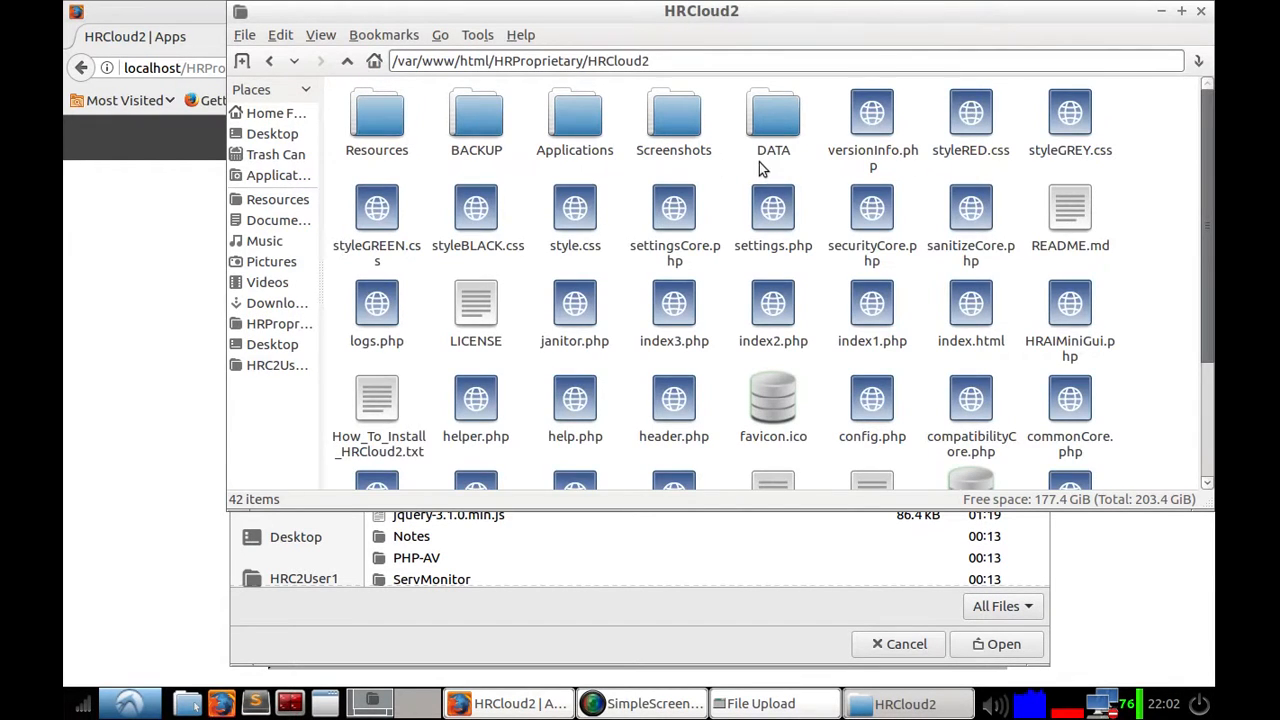
double_click(577, 118)
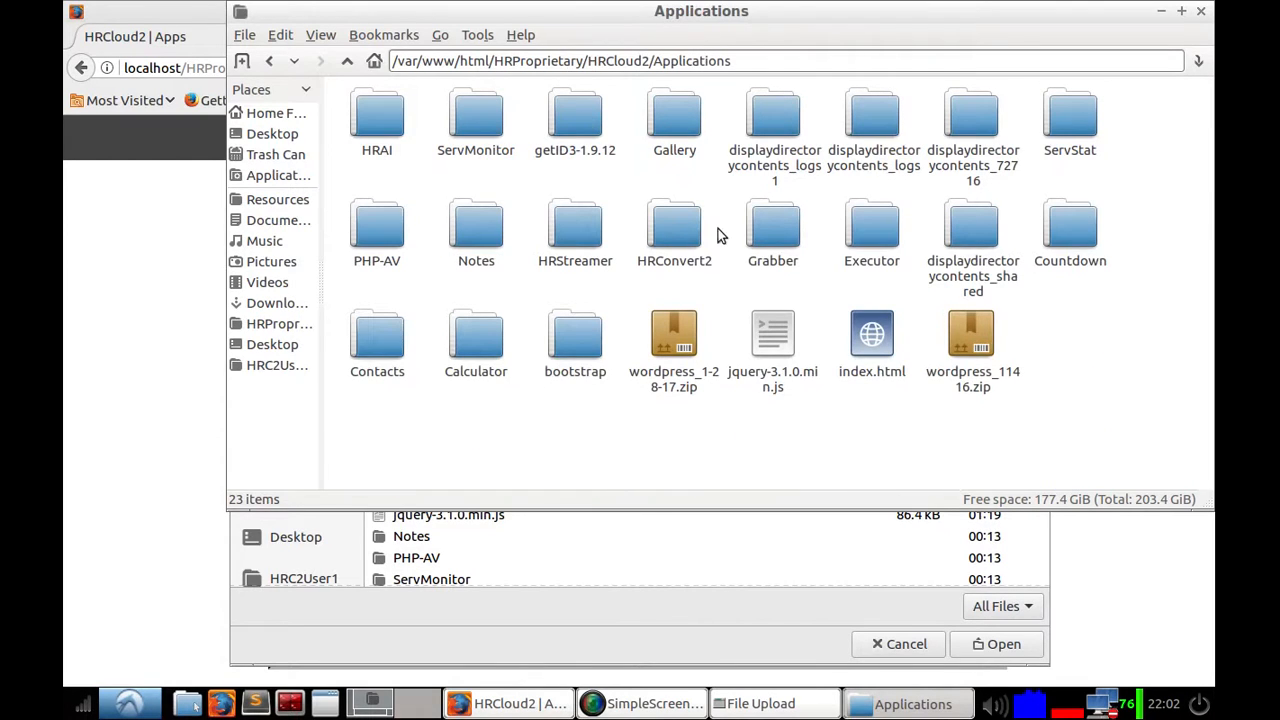
left_click(765, 237)
right_click(765, 237)
key("Escape")
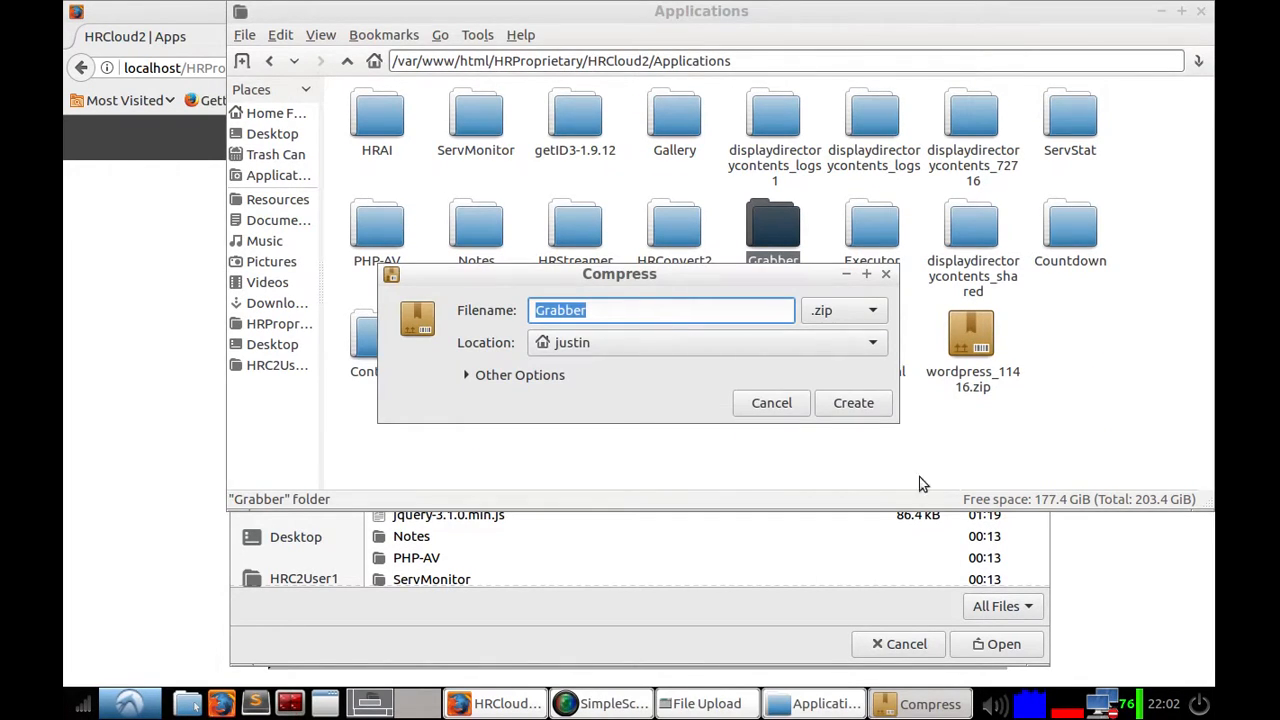
Step: Open a terminal window
left_click(295, 704)
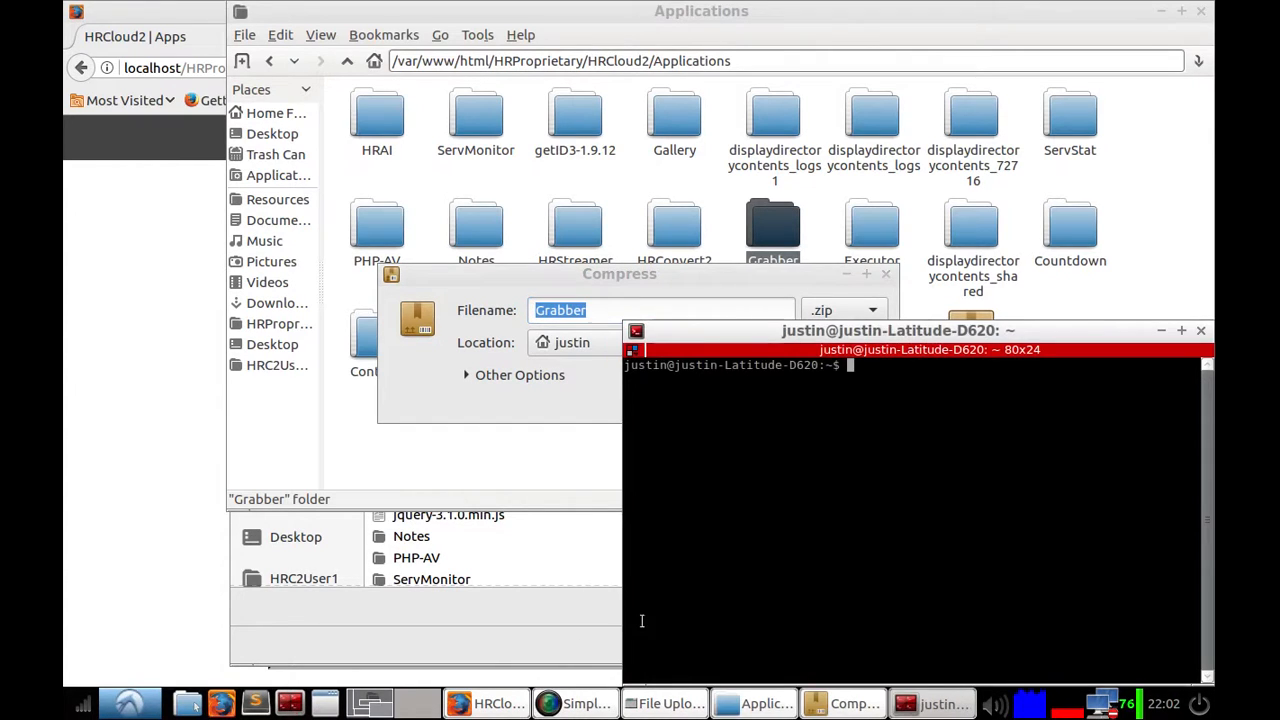
left_click(578, 704)
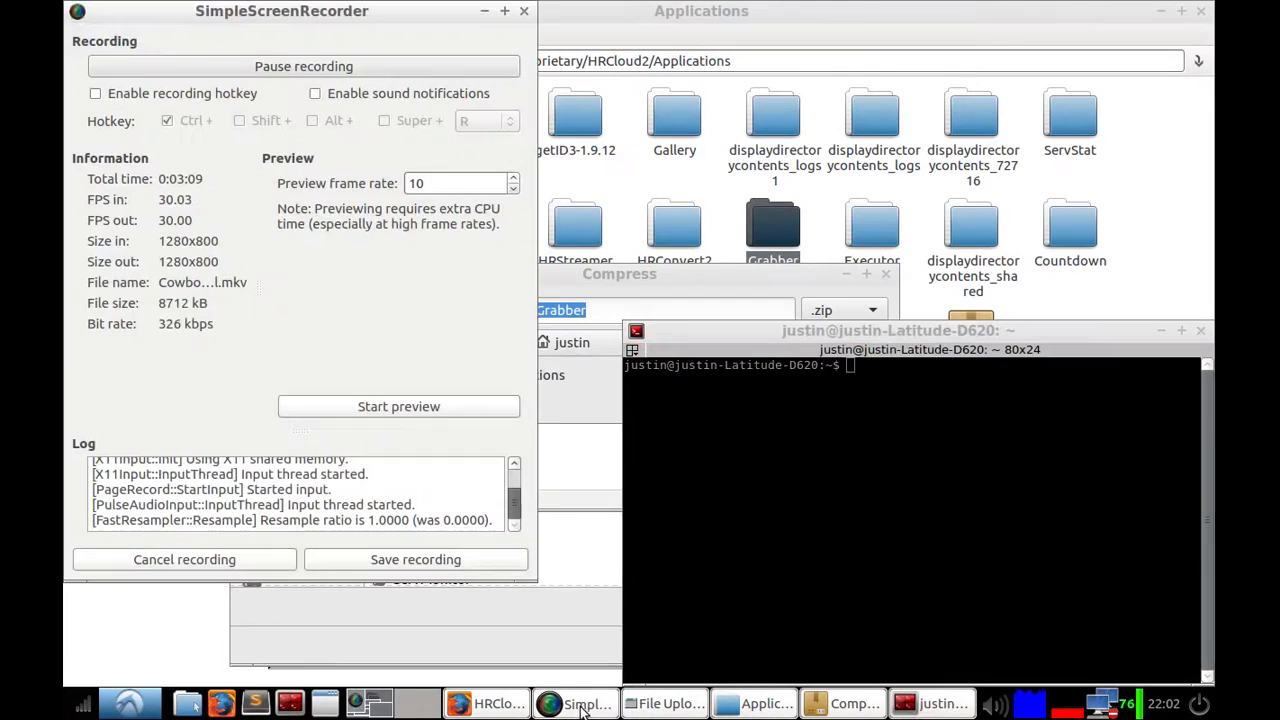
left_click(296, 66)
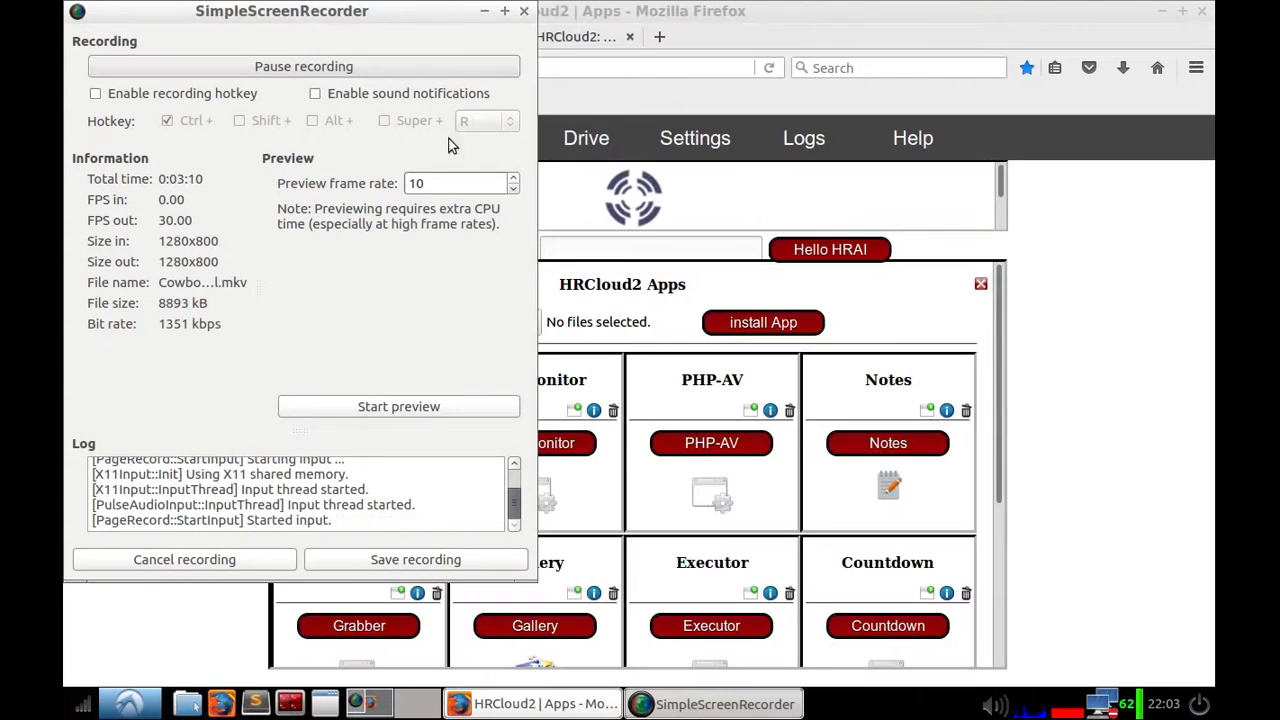
Step: Examine the Grabber app's delete and info options in the apps list
left_click(873, 312)
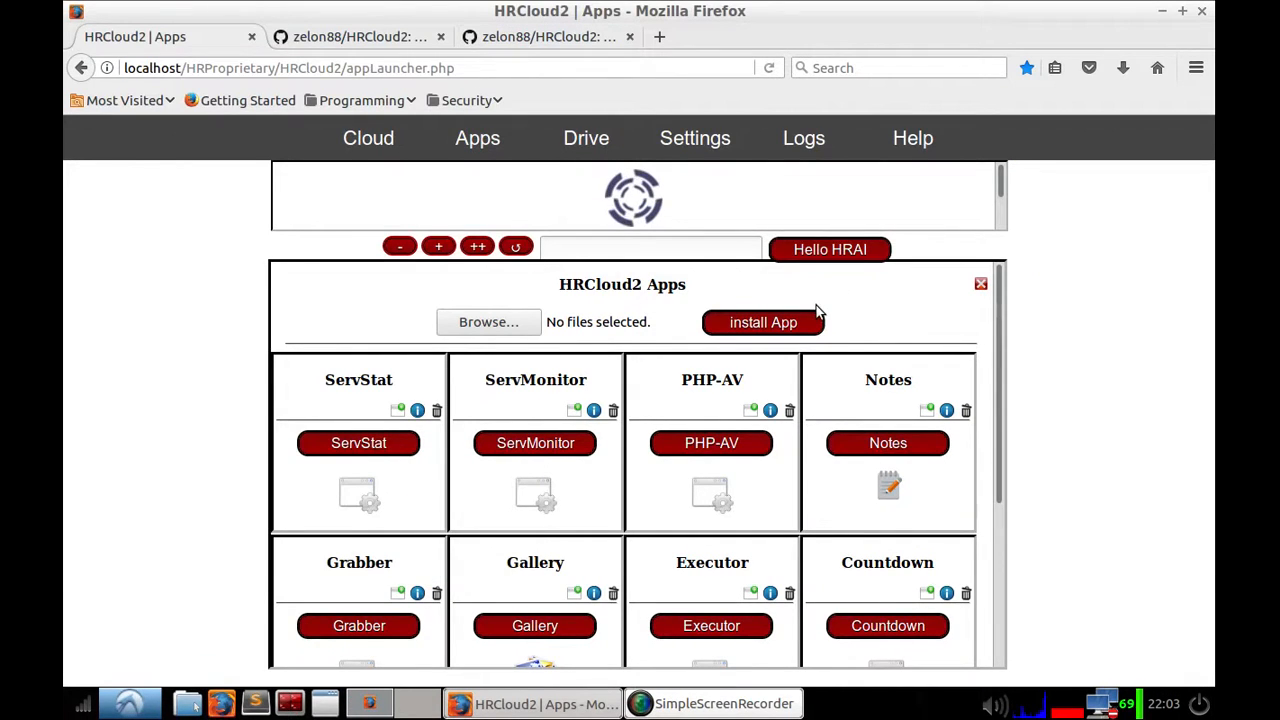
scroll(644, 550, "down", 2)
scroll(644, 550, "down", 2)
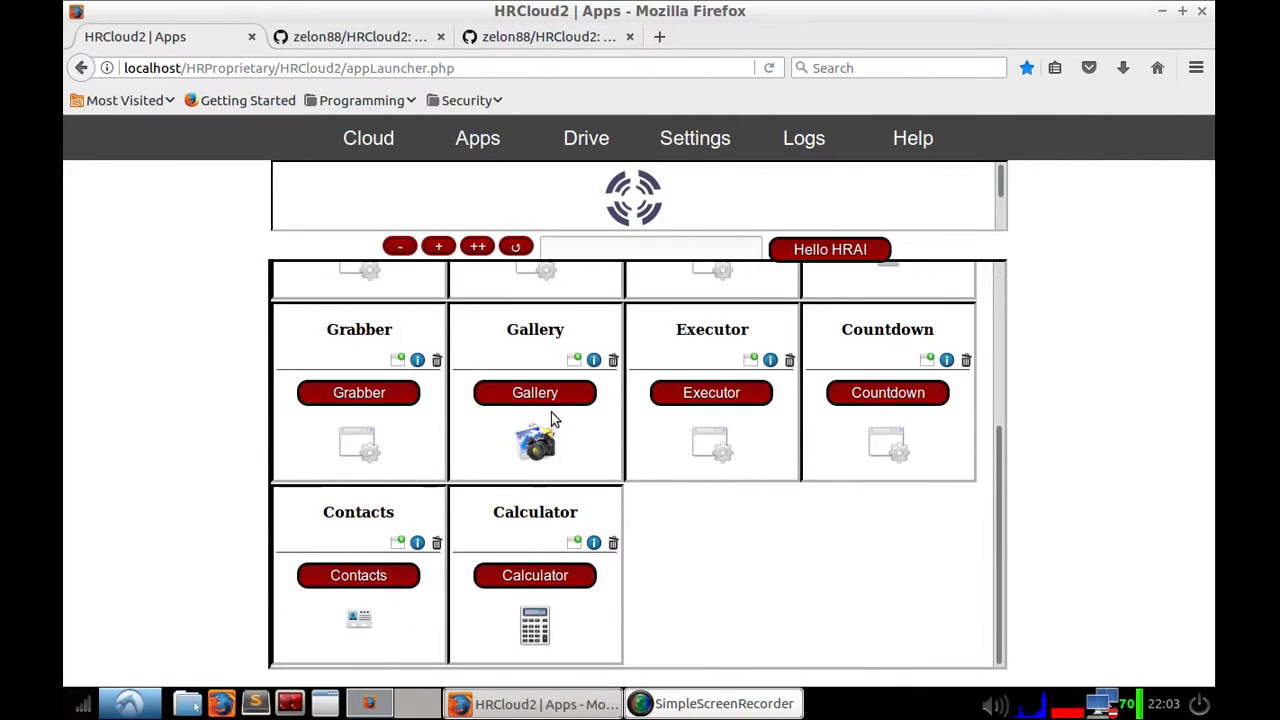
left_click(437, 362)
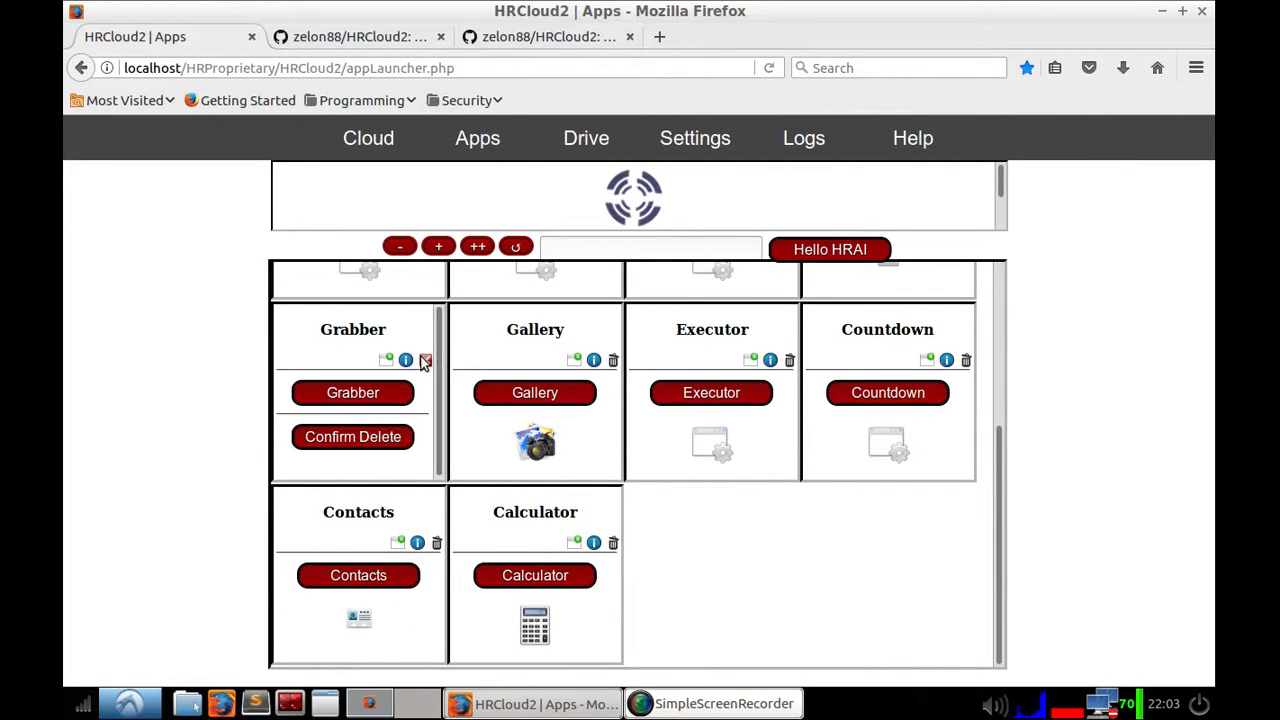
left_click(427, 362)
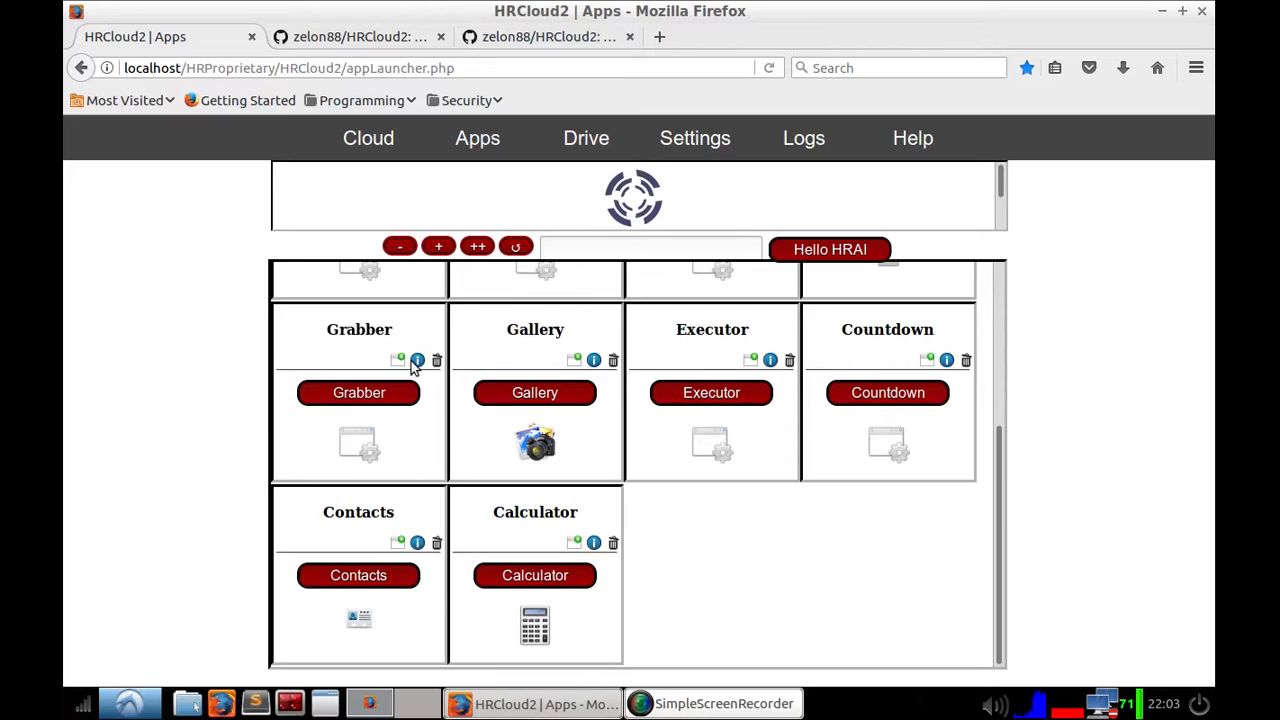
left_click(417, 360)
left_click(321, 435)
left_click(370, 431)
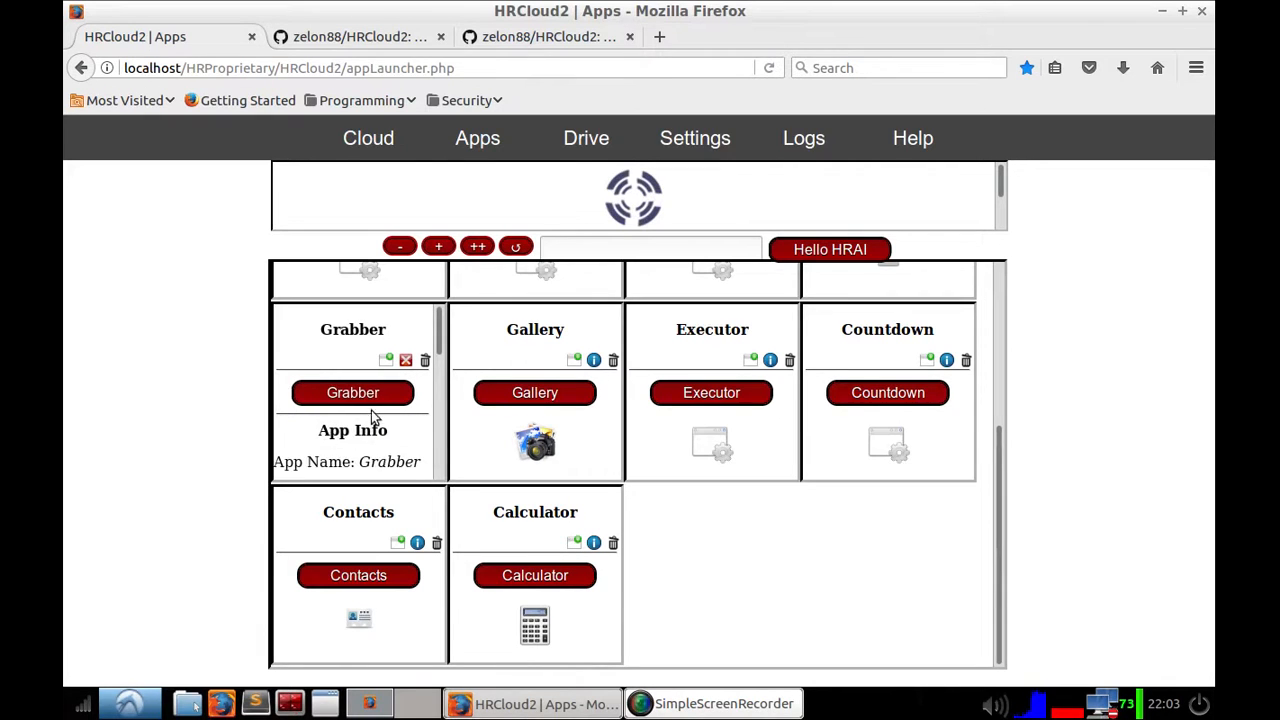
Step: Uninstall the Grabber app by confirming its delete
left_click(423, 363)
left_click(407, 361)
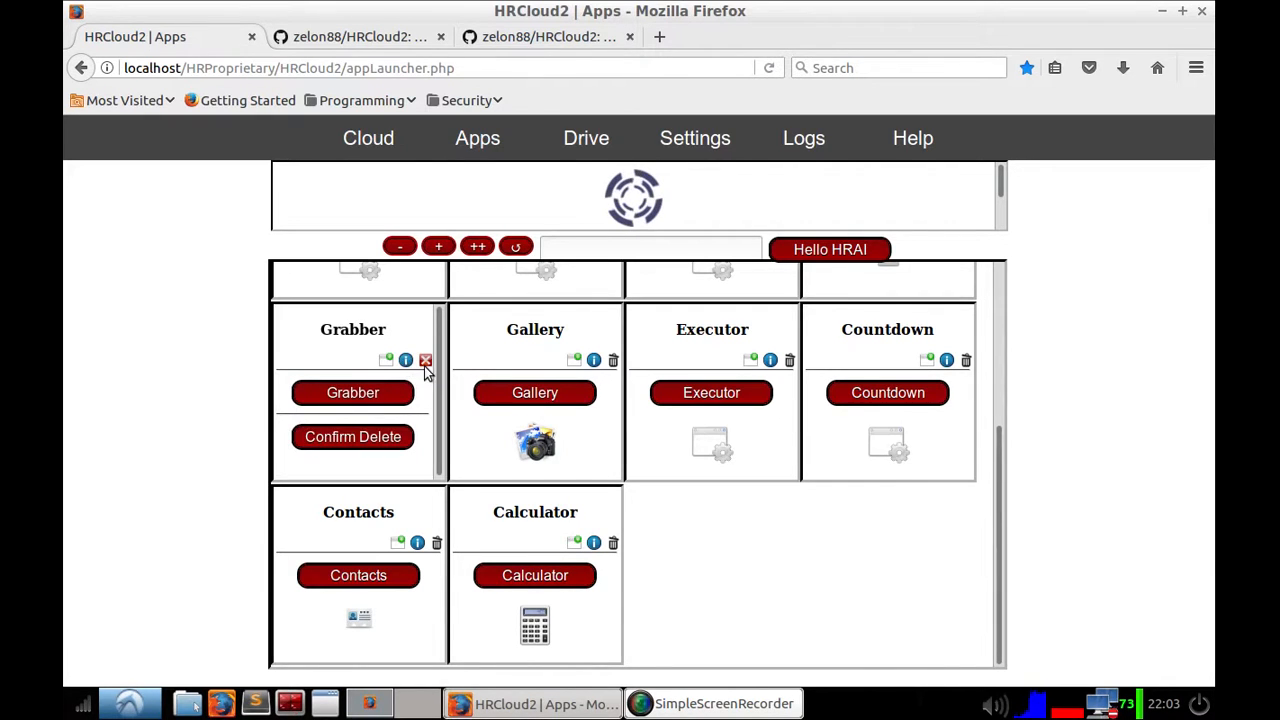
left_click(406, 437)
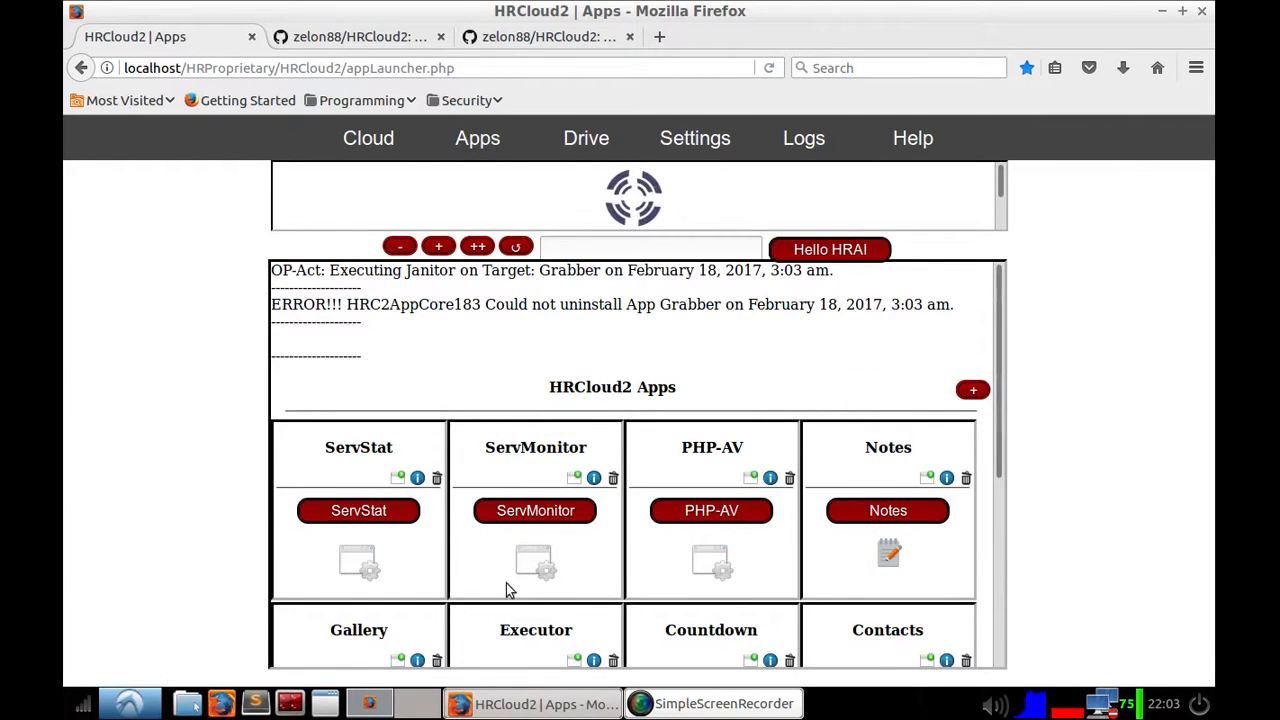
Step: Upload Grabber.zip from the Desktop through the app installer and install it
scroll(646, 477, "down", 5)
scroll(646, 477, "up", 5)
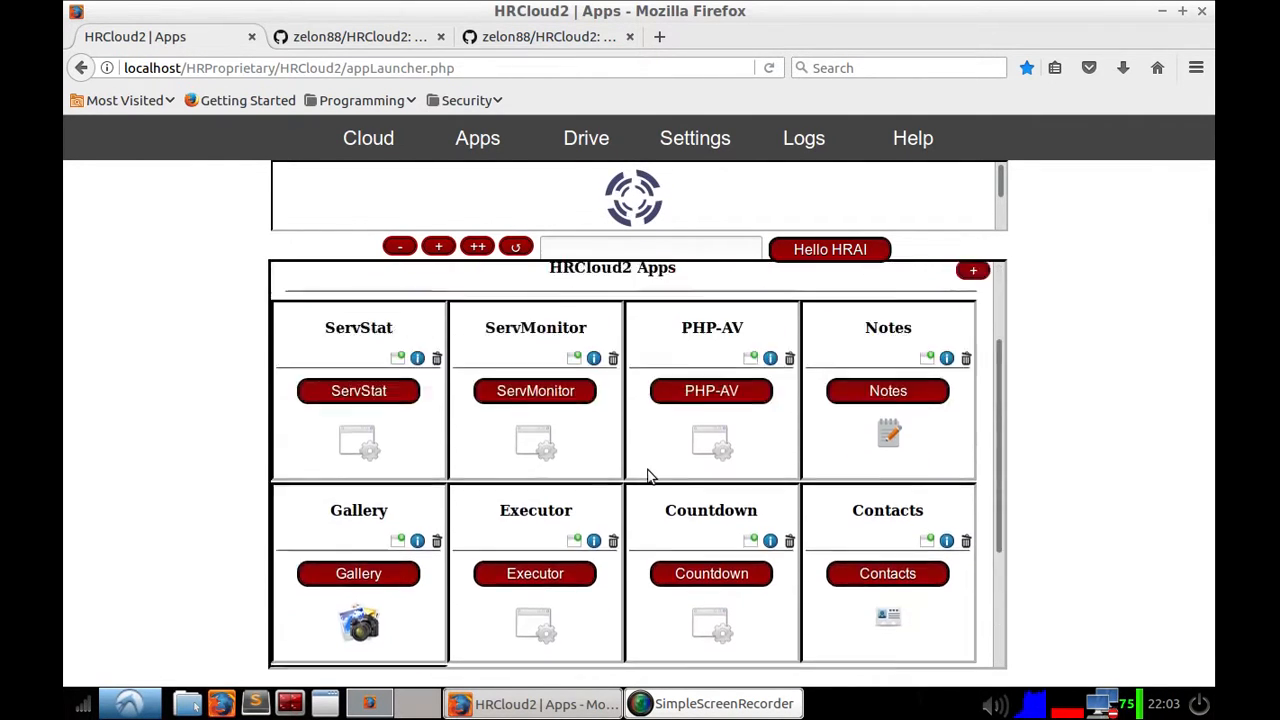
left_click(975, 392)
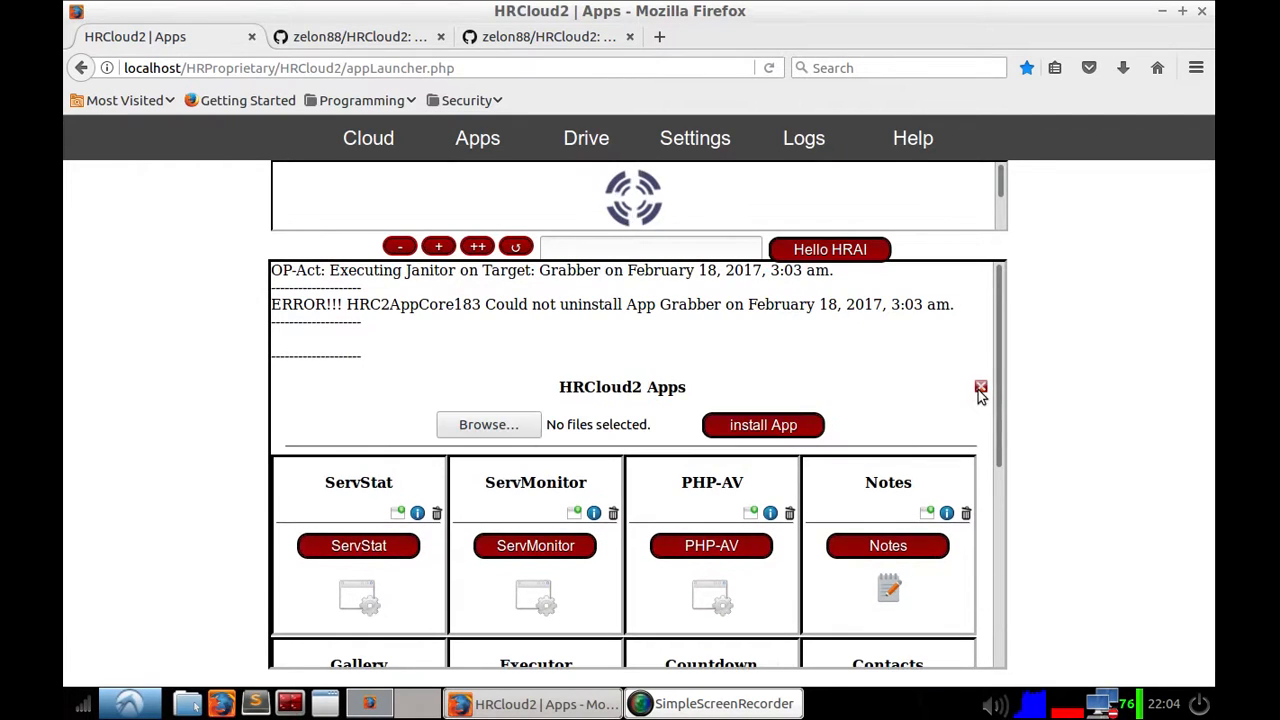
left_click(508, 432)
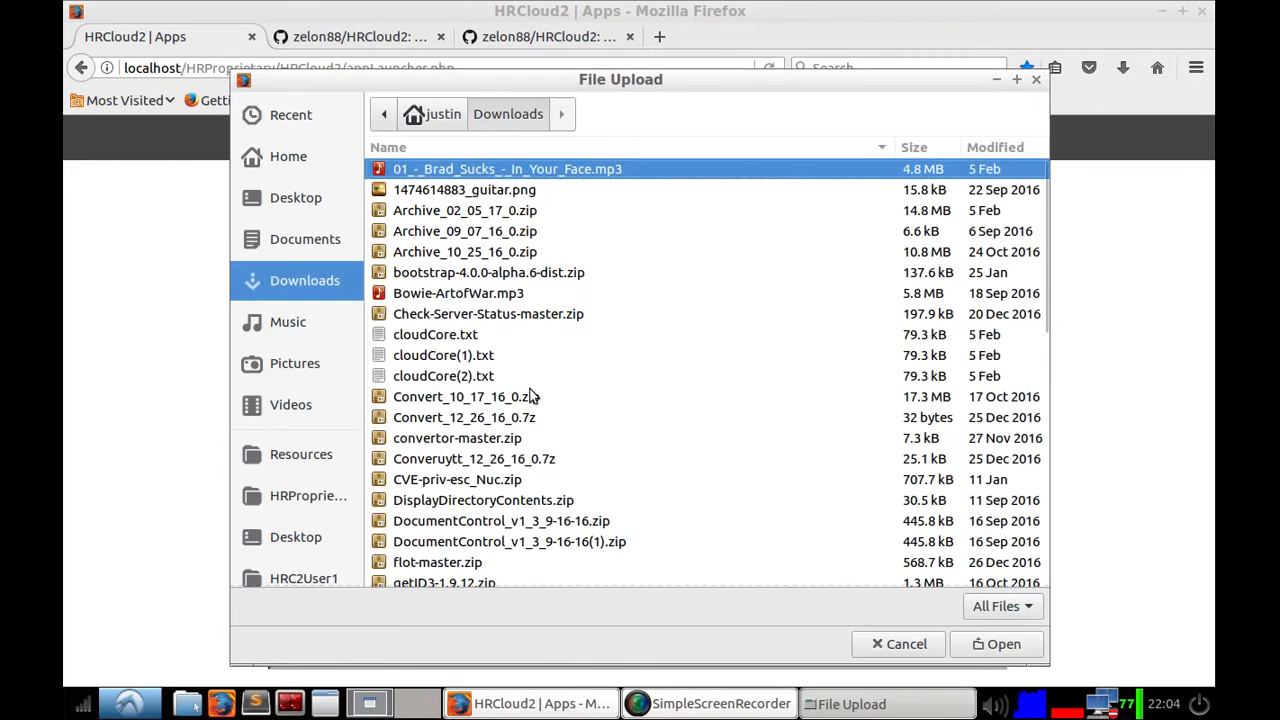
scroll(465, 390, "down", 5)
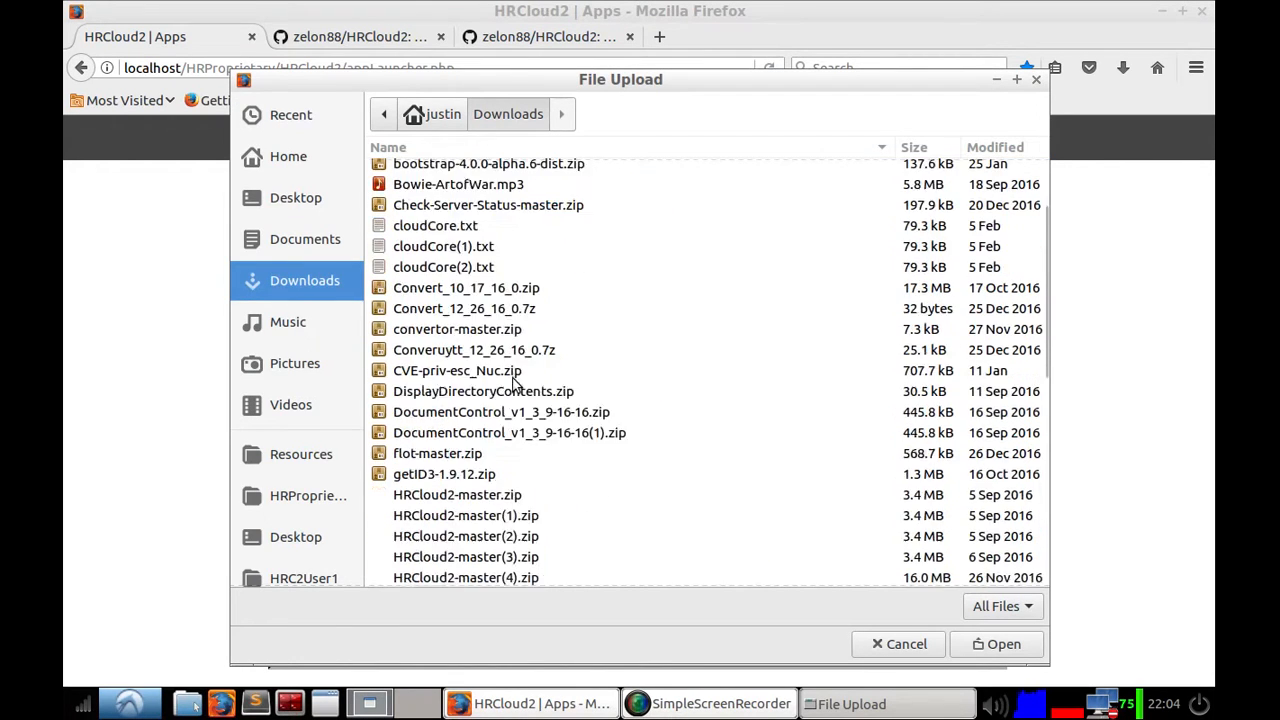
left_click(303, 199)
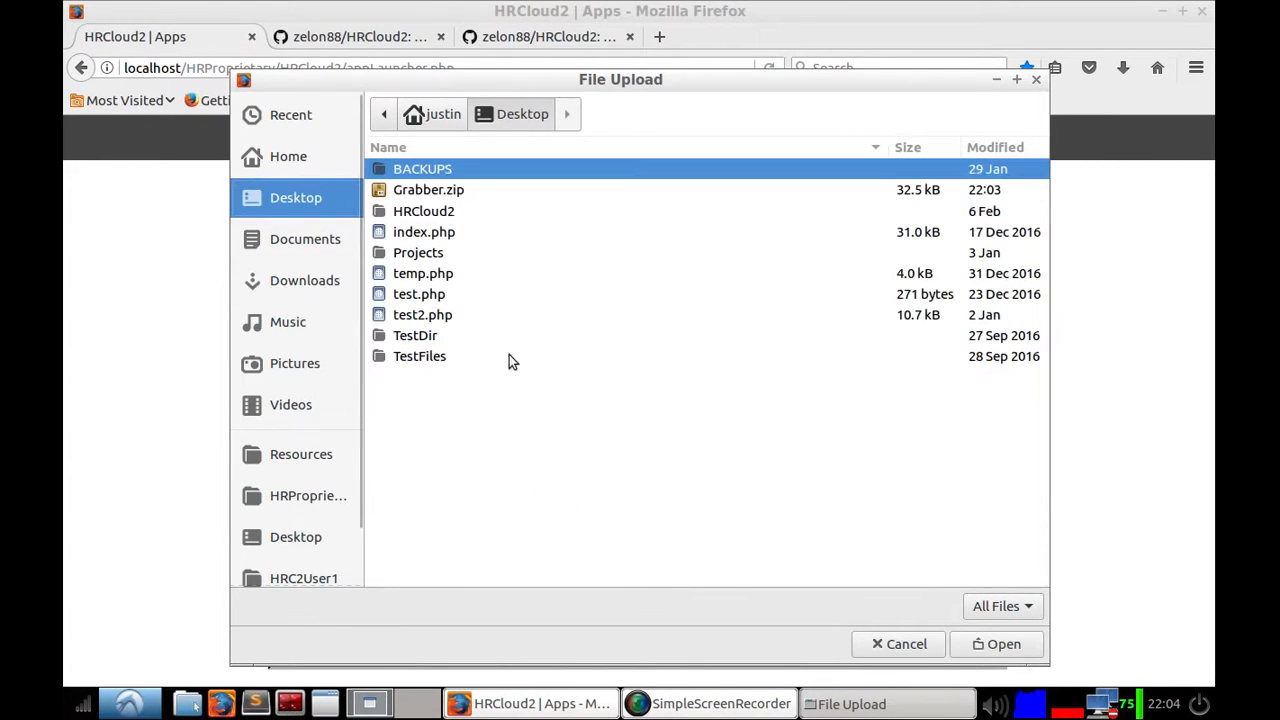
left_click(445, 192)
left_click(1003, 643)
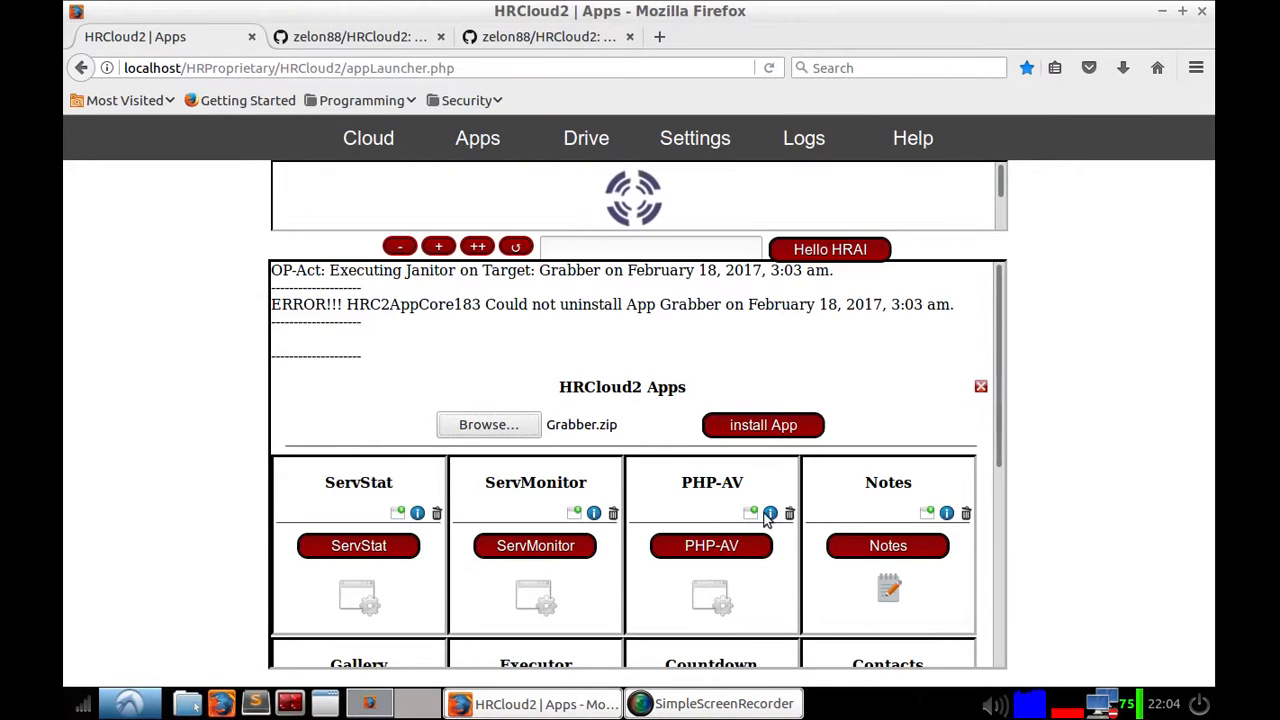
left_click(739, 427)
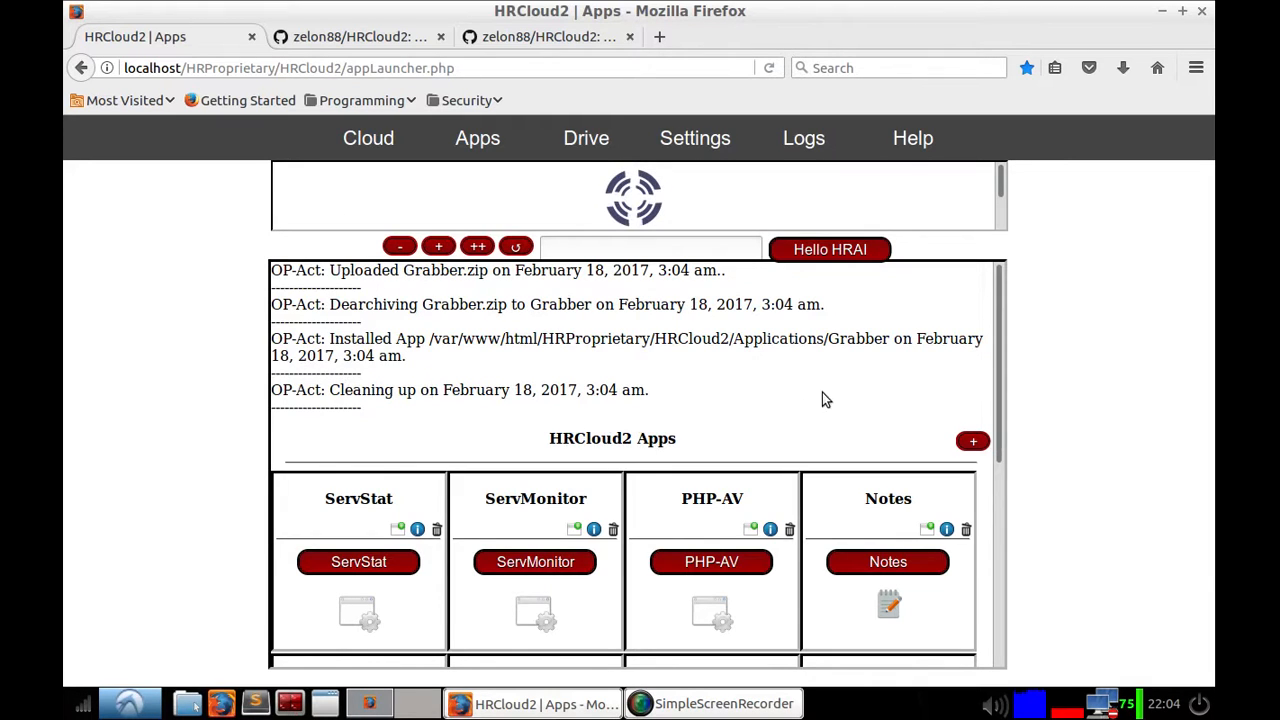
Step: Open the reinstalled Grabber app in its own window, then close that window
scroll(822, 395, "down", 5)
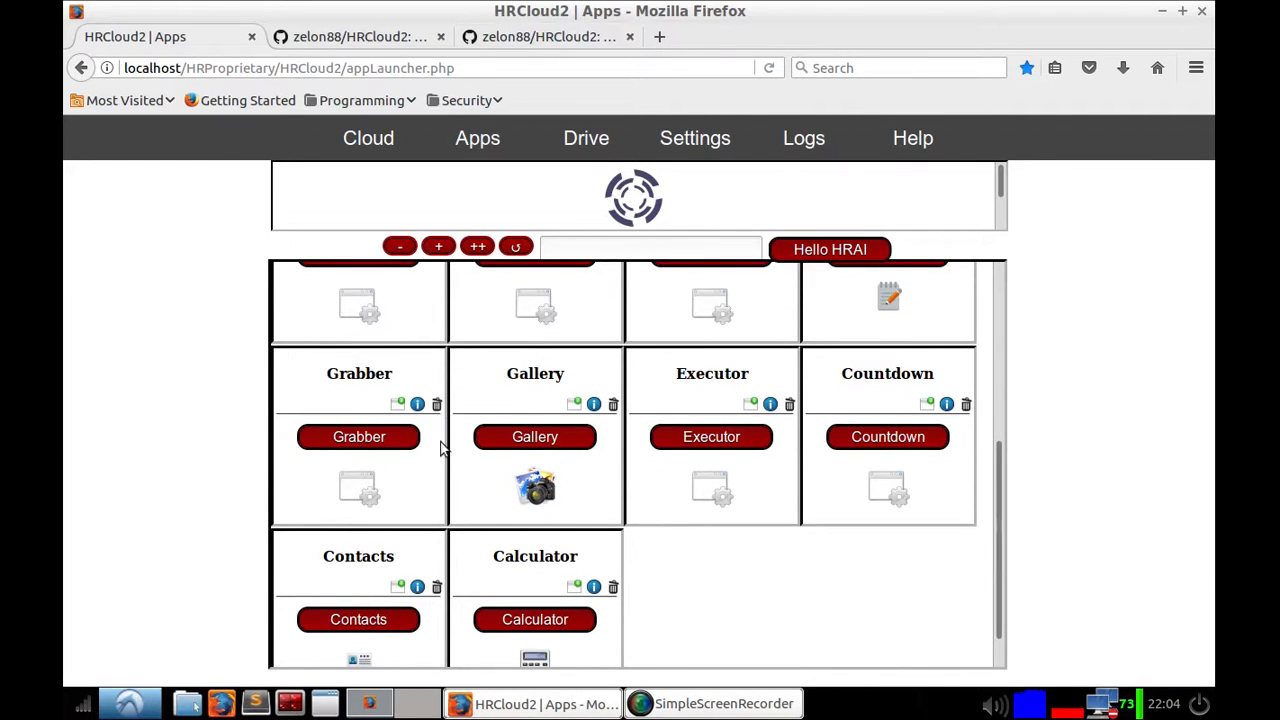
left_click(398, 406)
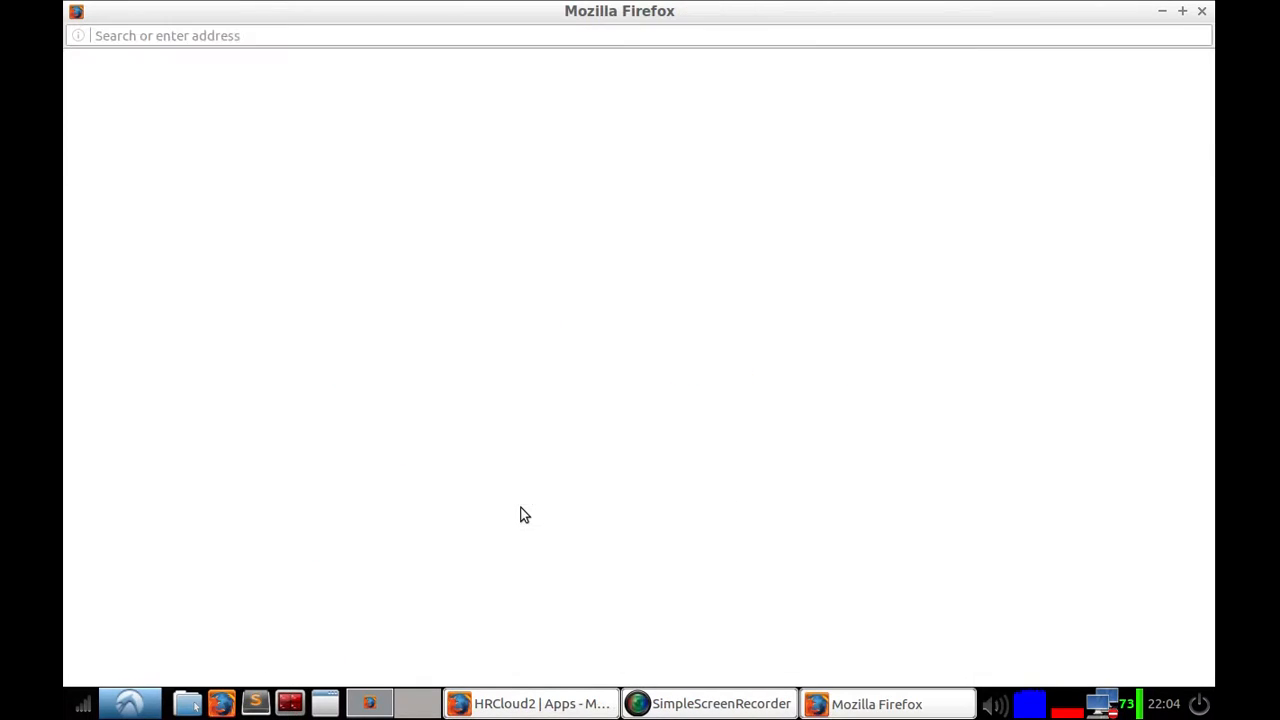
left_click(1183, 12)
left_click_drag(966, 17, 903, 55)
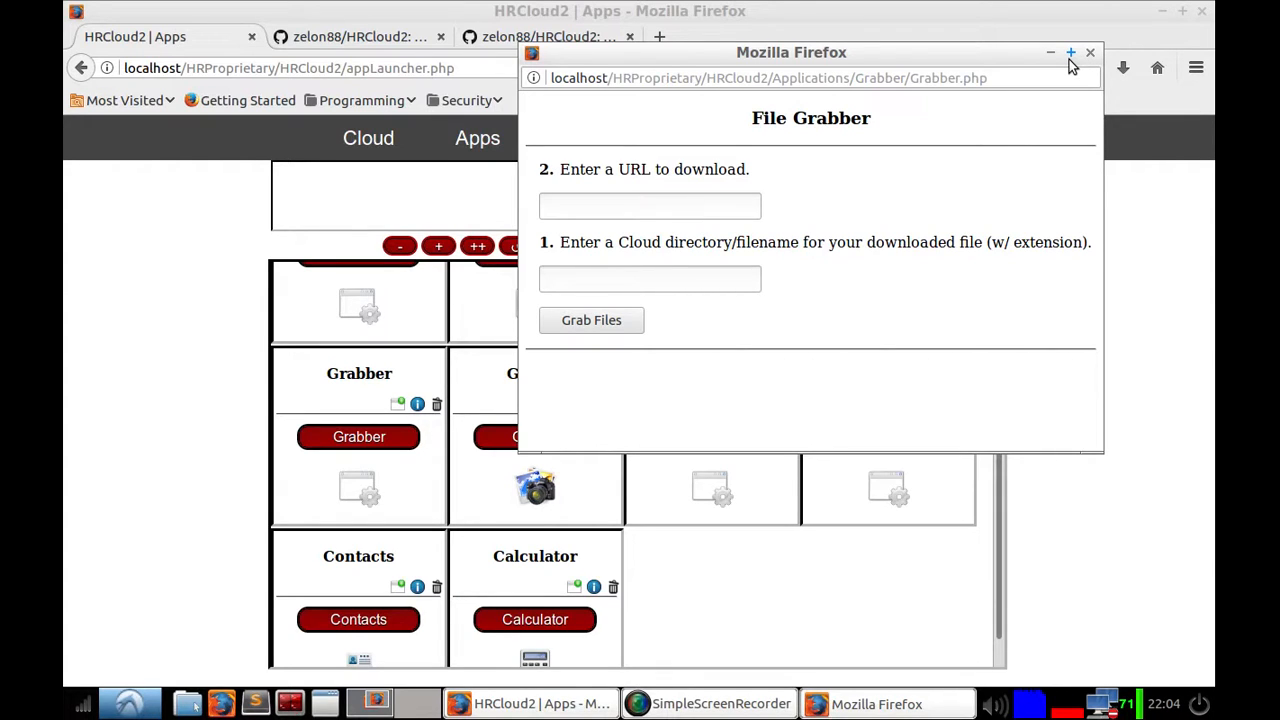
left_click(988, 79)
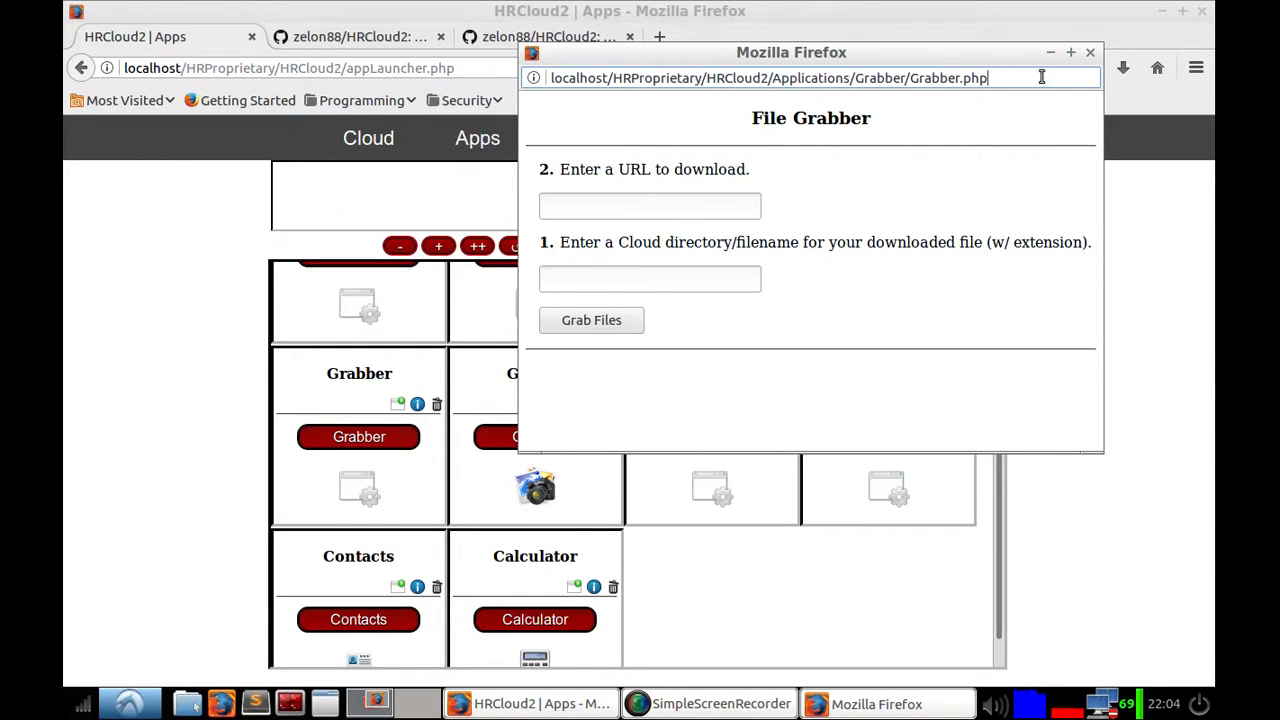
left_click(1088, 52)
Step: Launch Grabber inside the apps frame, inspect its fields, and go back to the apps list
left_click(341, 432)
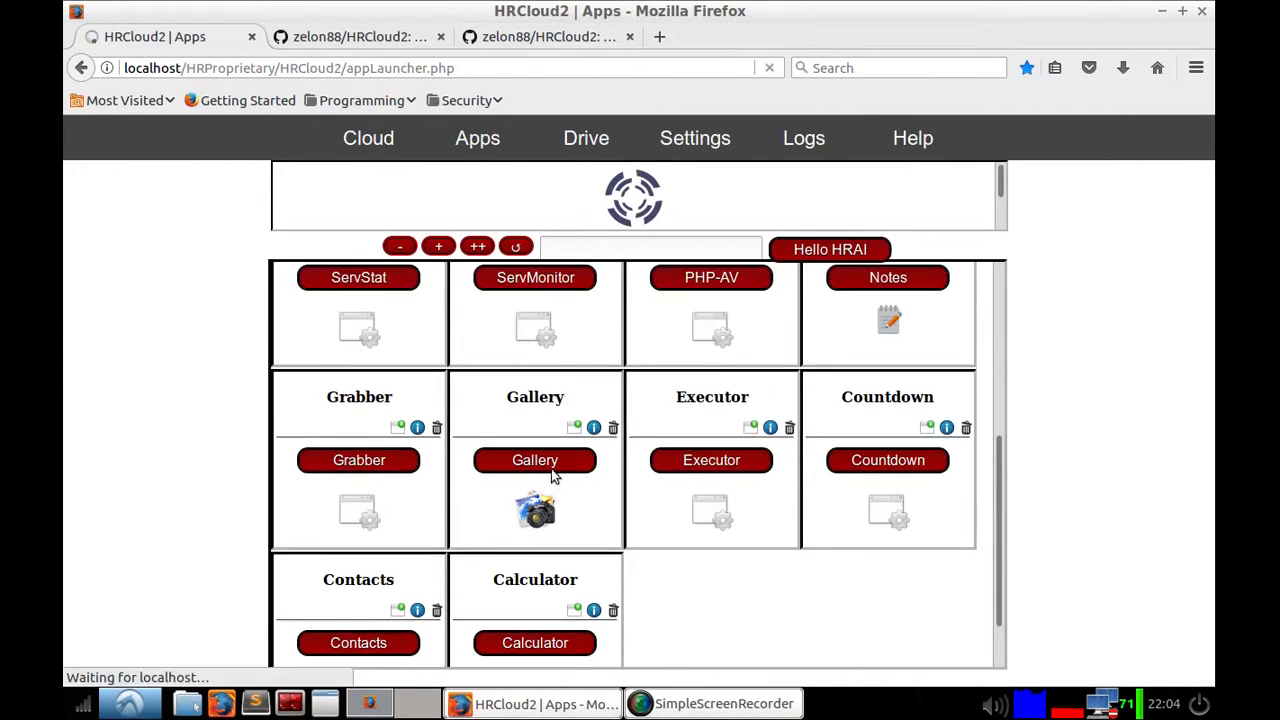
left_click(86, 68)
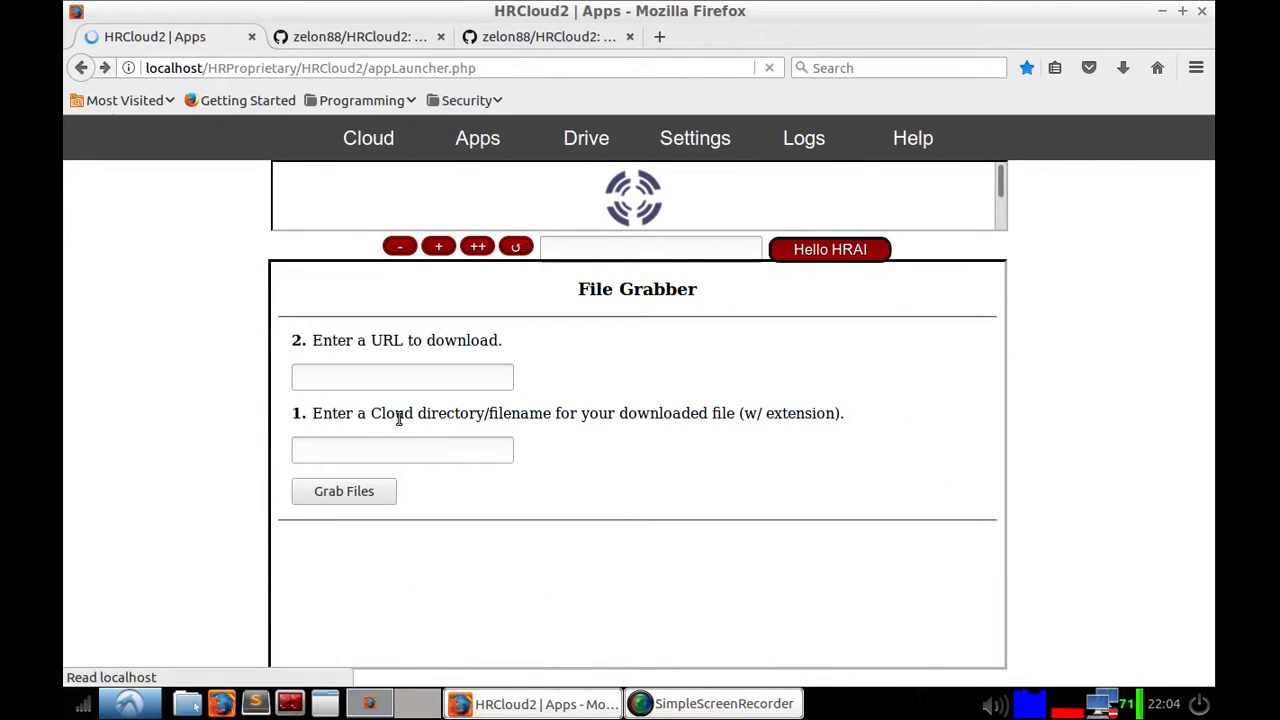
left_click(370, 440)
left_click(397, 374)
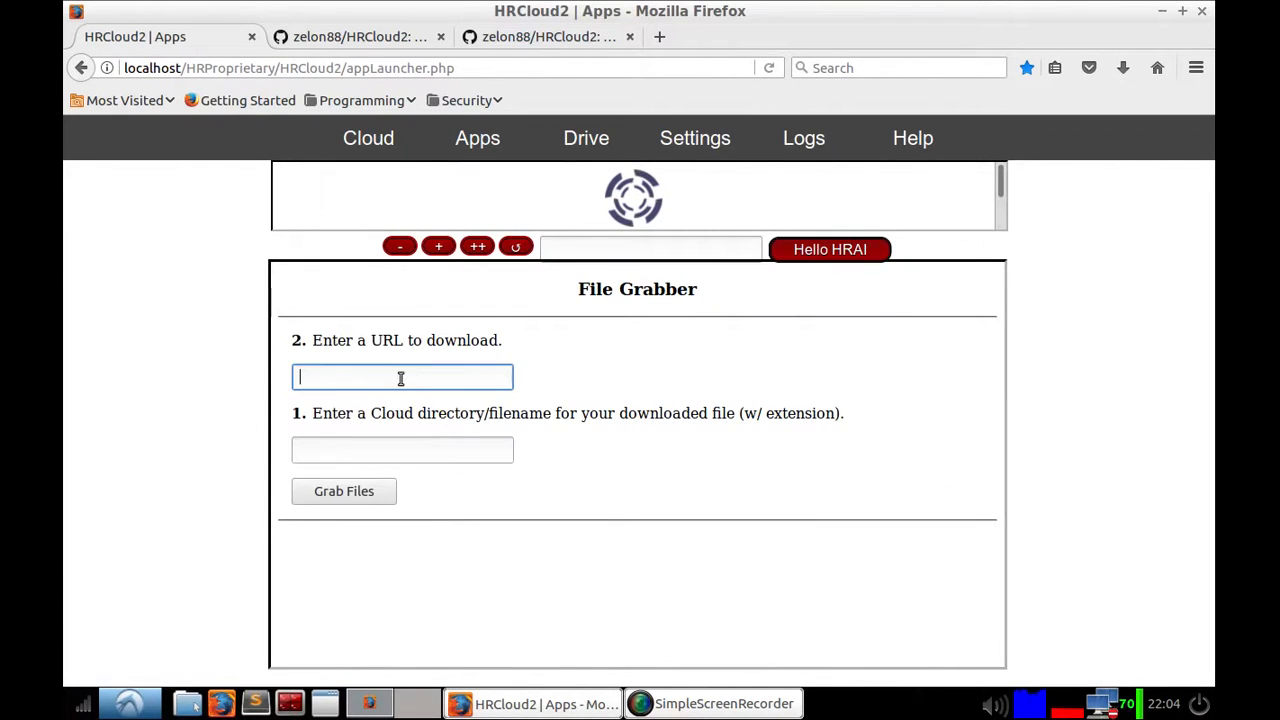
left_click(423, 375)
left_click(83, 70)
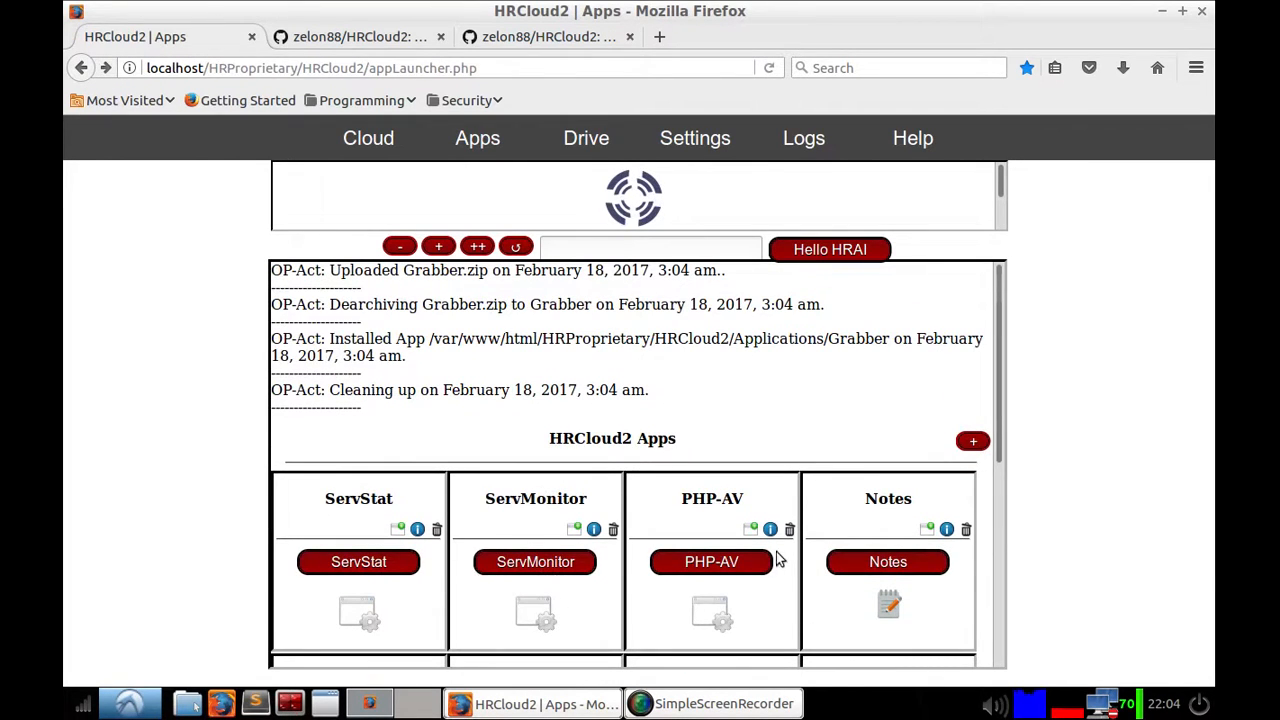
Step: Open Notes and create a note titled Hello world with the text Save them
left_click(896, 563)
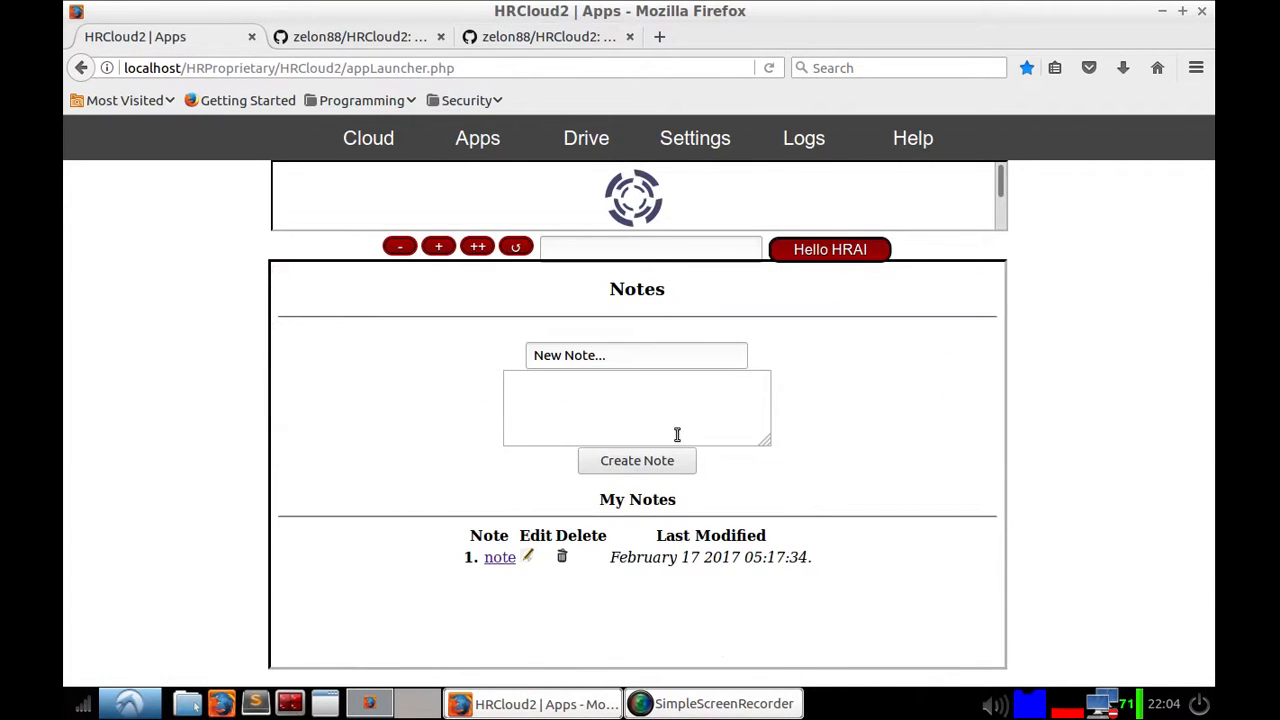
left_click(614, 350)
type("H")
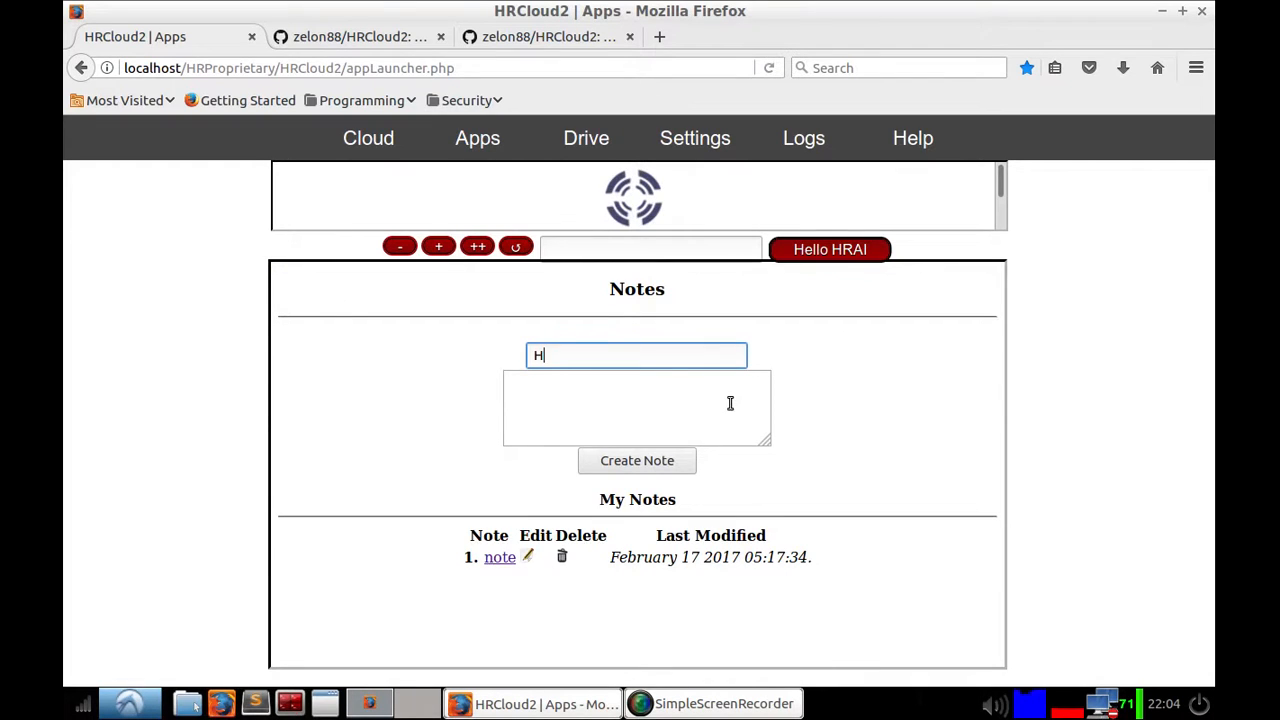
type("ello world")
key("Tab")
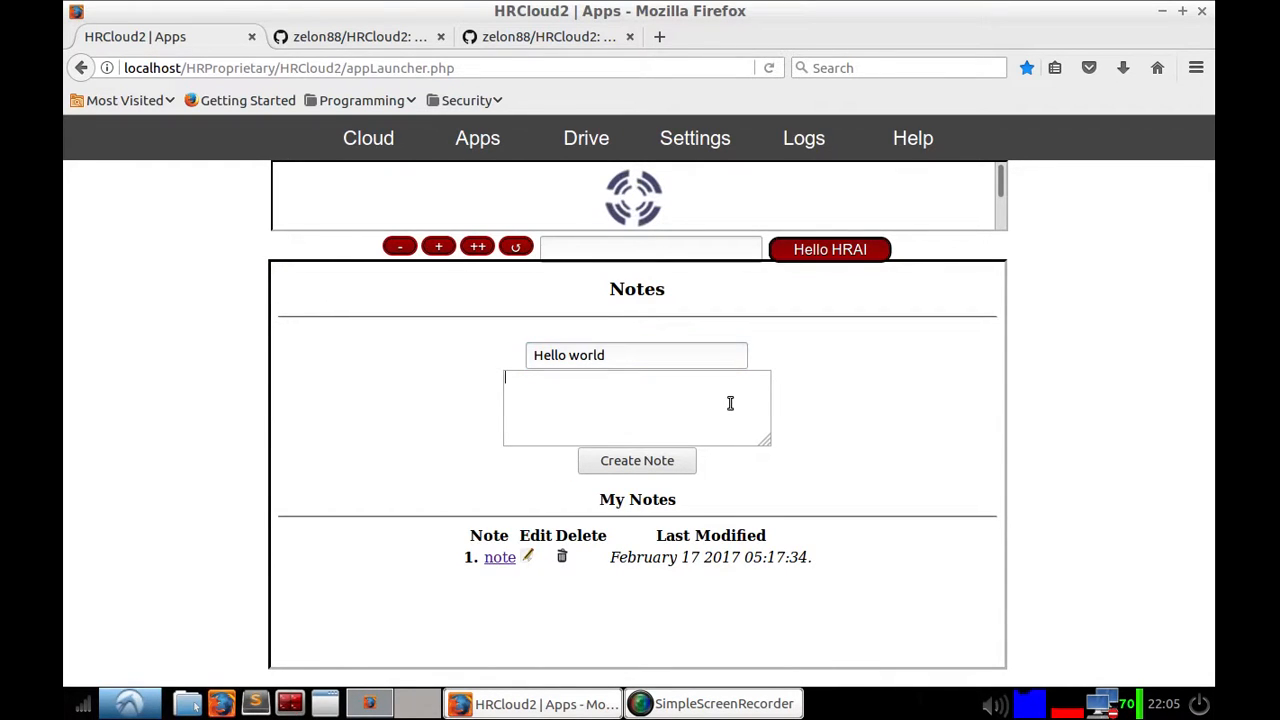
type("Save them")
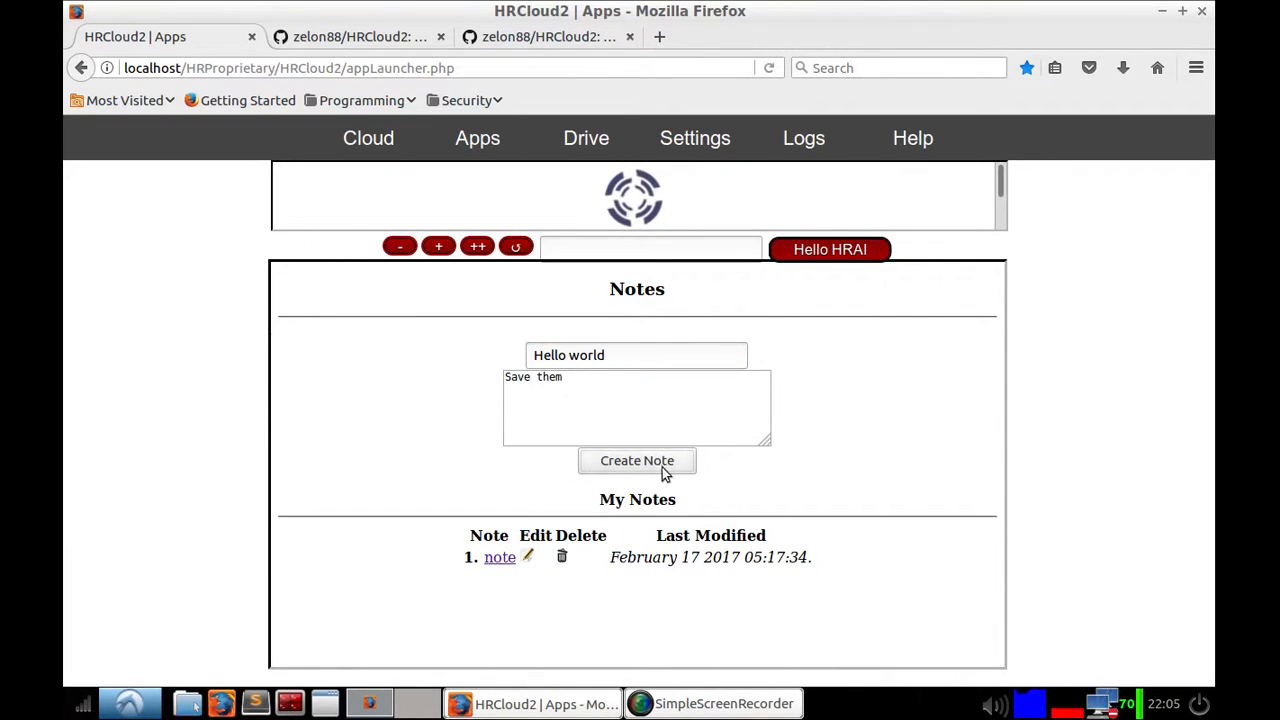
left_click_drag(767, 432, 743, 477)
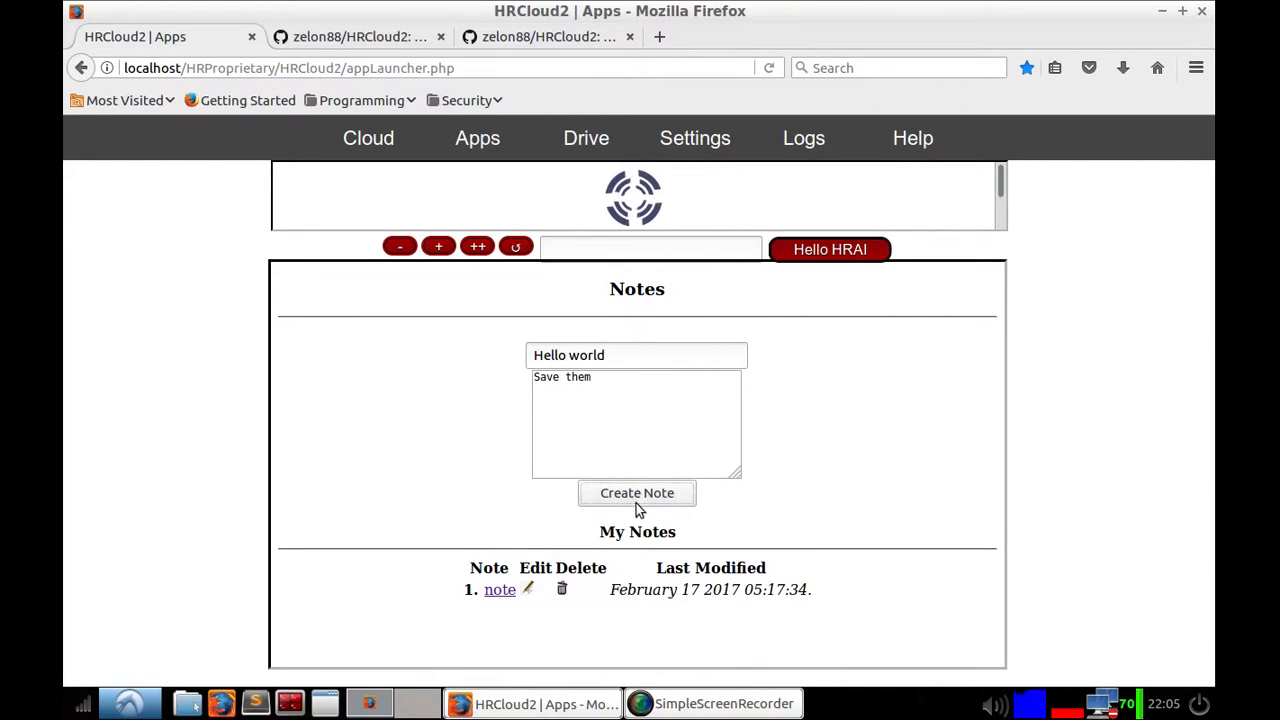
left_click(637, 495)
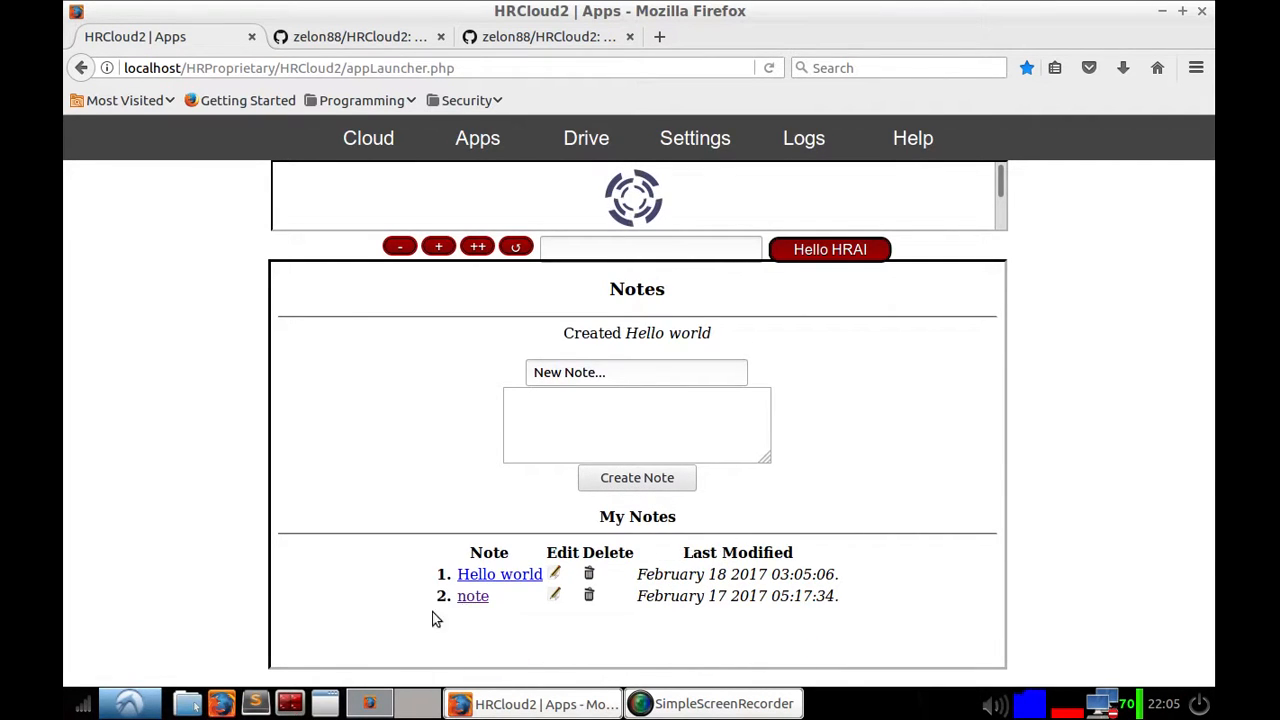
Step: Delete both notes from the My Notes list
left_click(588, 595)
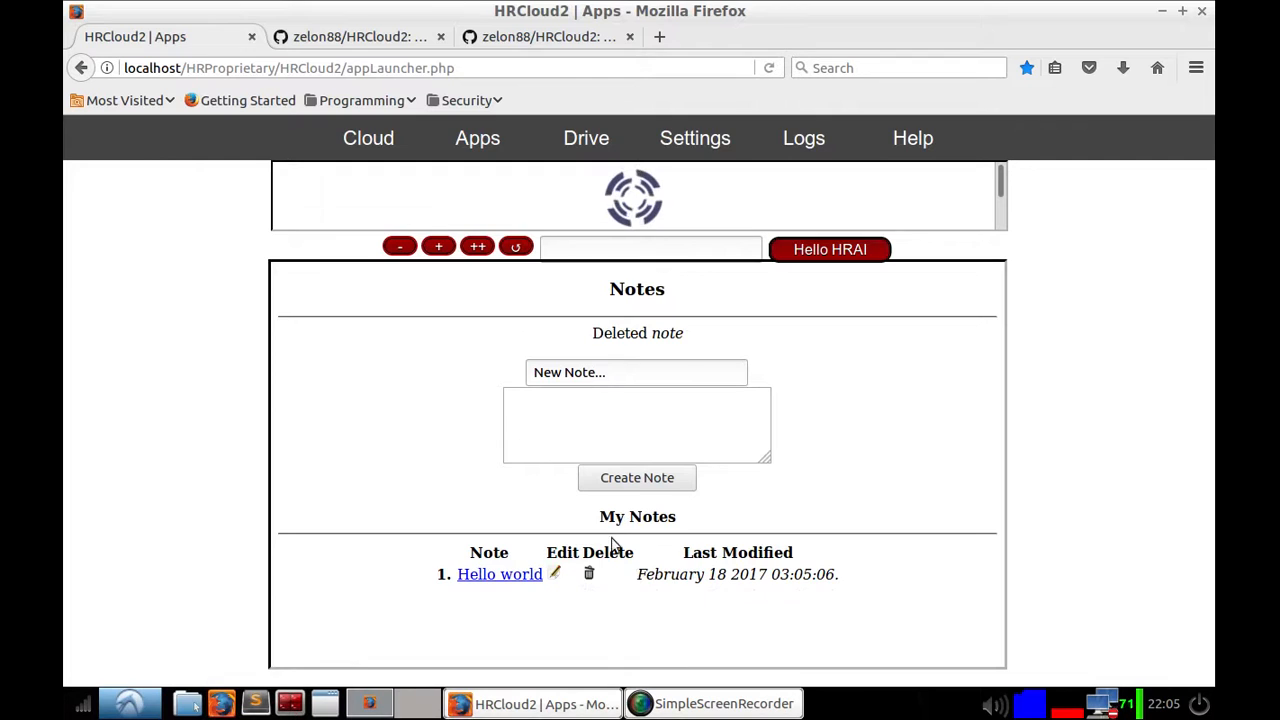
left_click(588, 573)
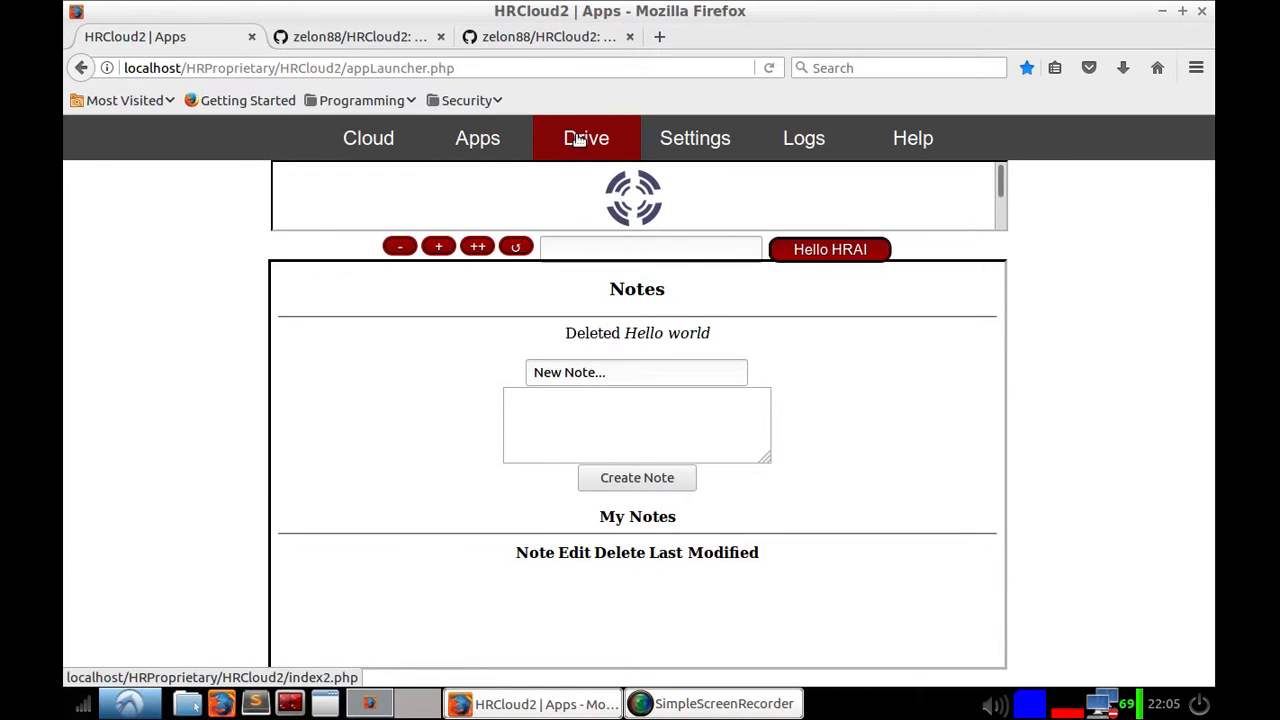
Step: Return to the Apps page and launch ServMonitor
left_click(481, 145)
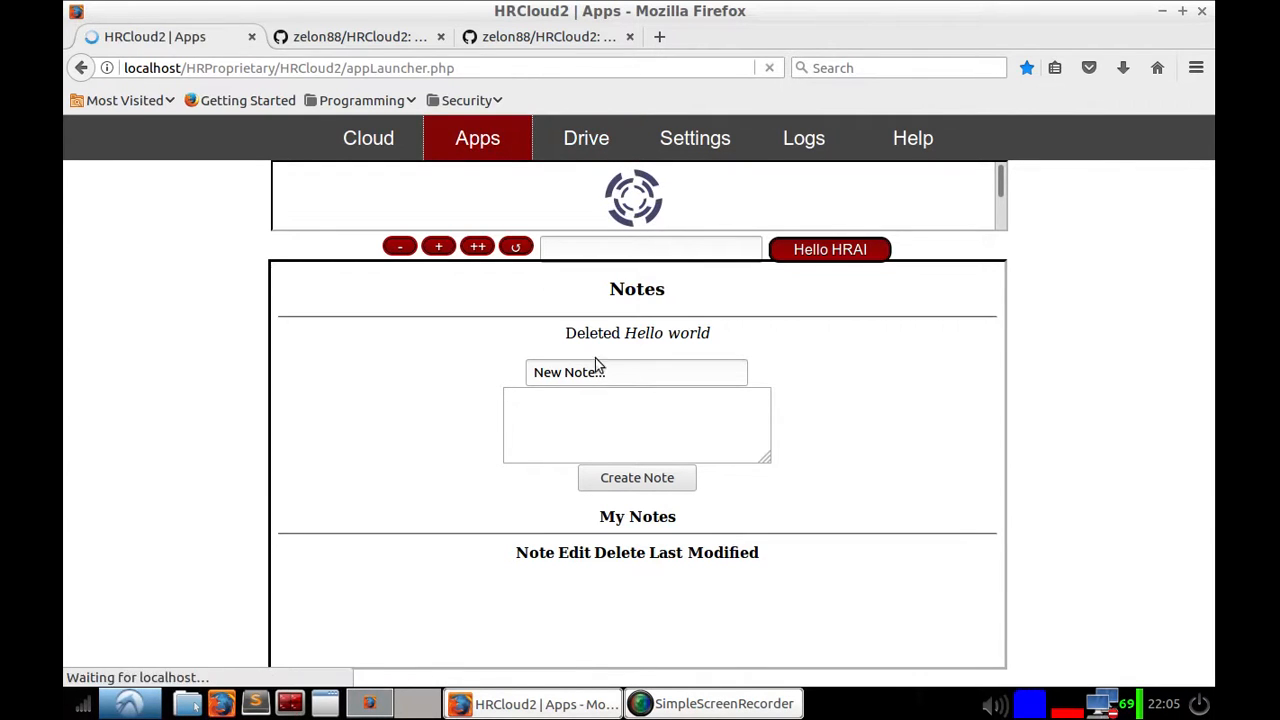
scroll(674, 466, "down", 5)
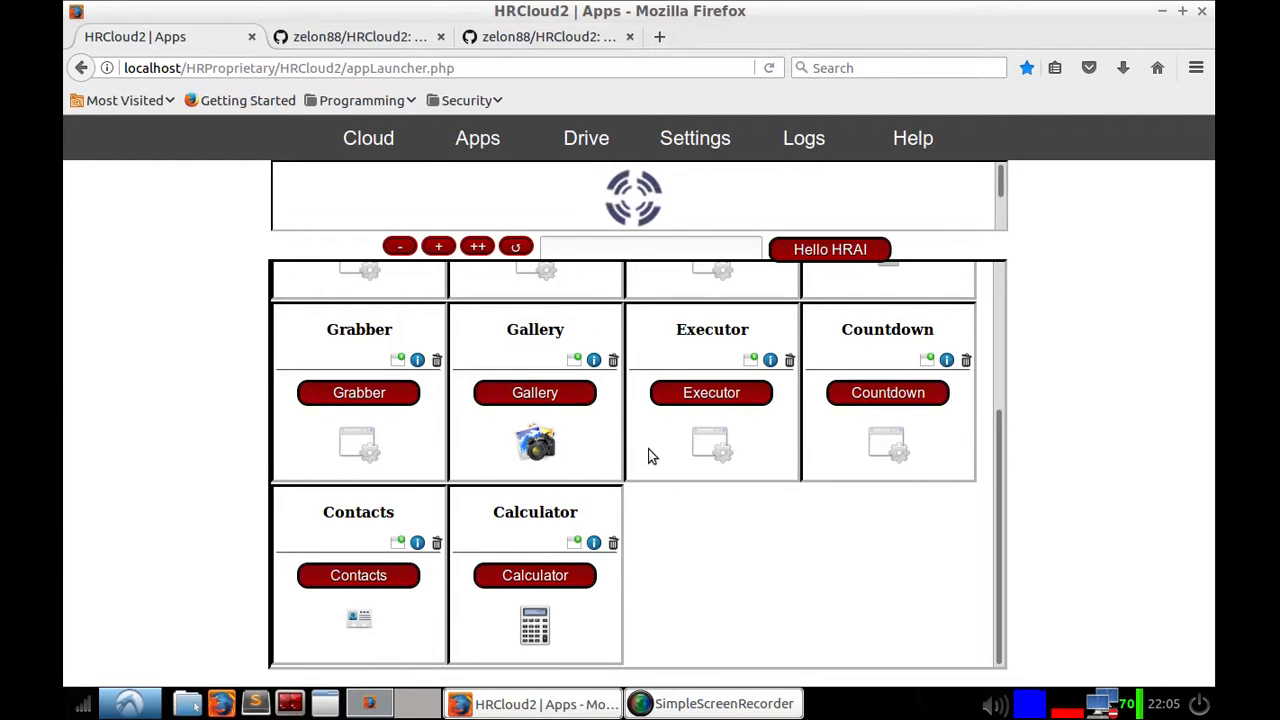
scroll(679, 490, "up", 4)
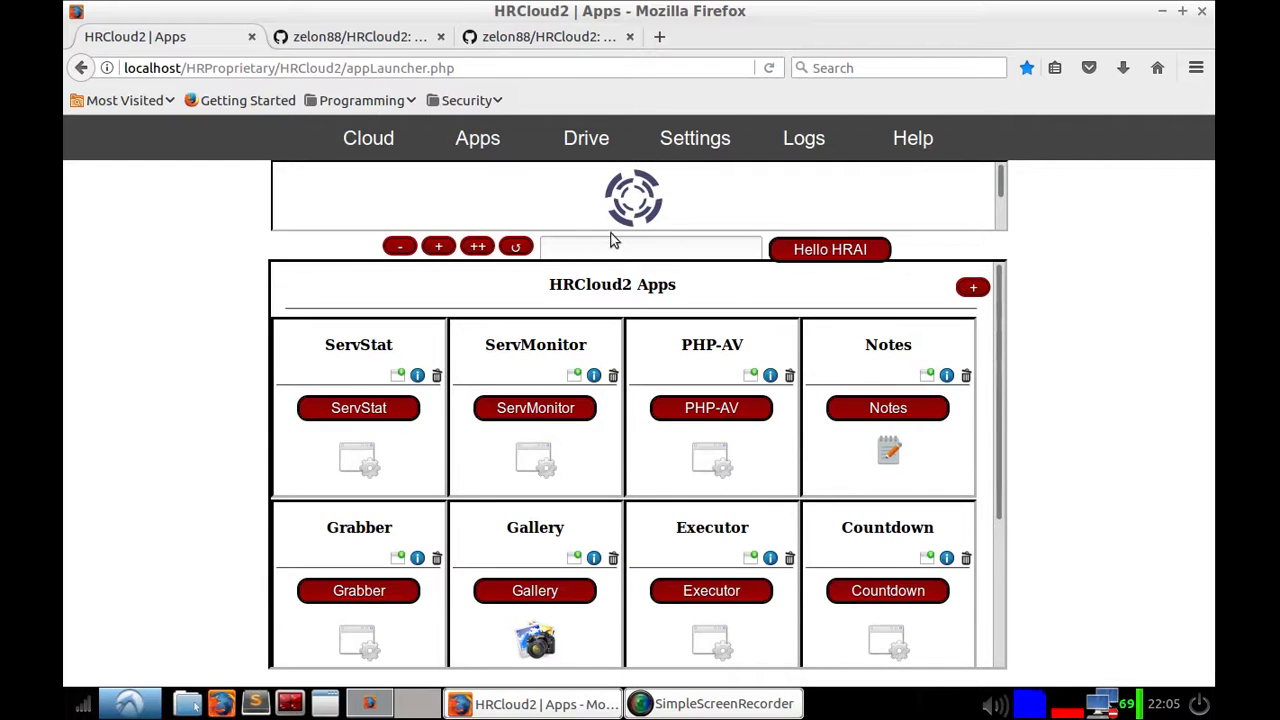
left_click(562, 408)
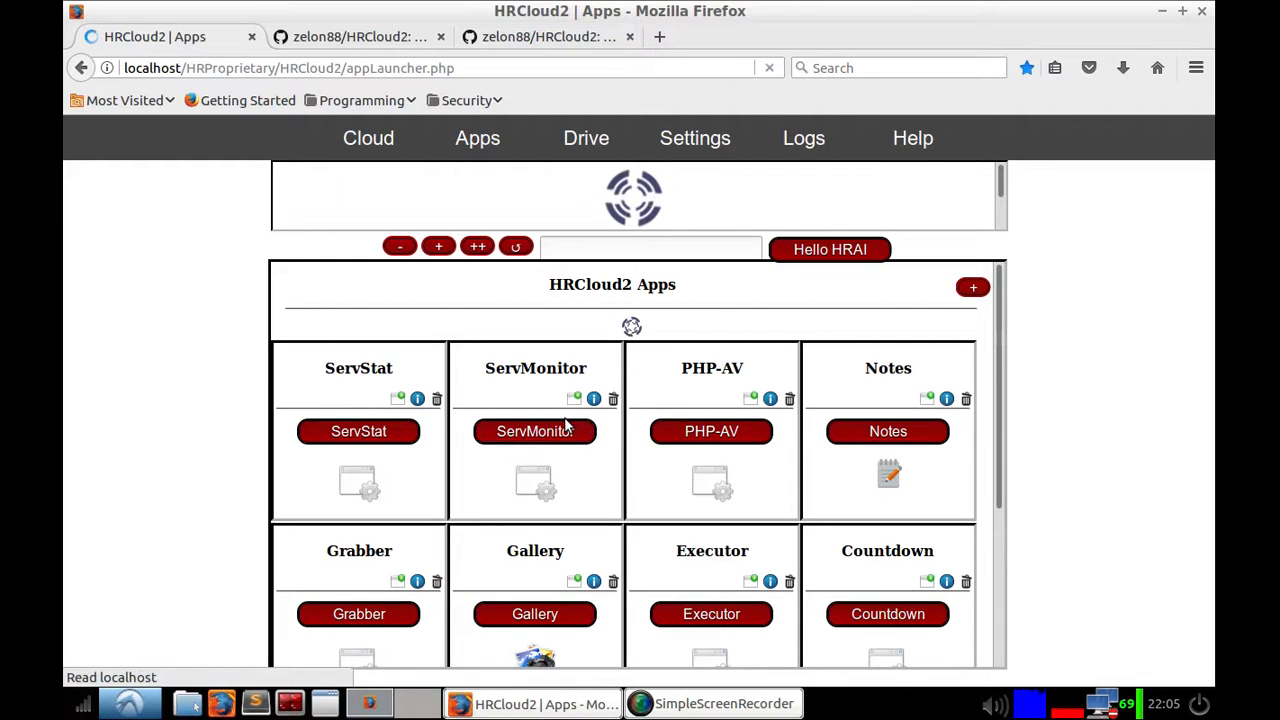
scroll(616, 441, "down", 5)
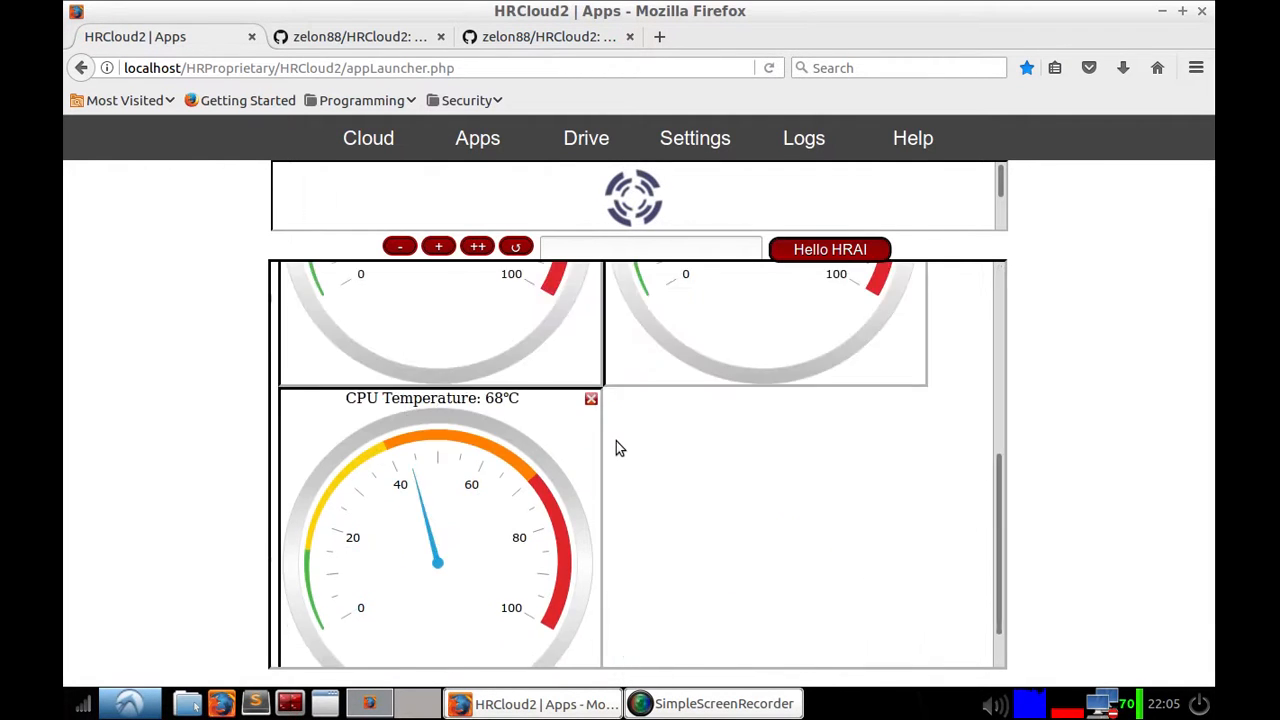
Step: Browse ServMonitor's Utilization, Status and Specifications sections of the server monitors
scroll(616, 441, "up", 5)
left_click(550, 330)
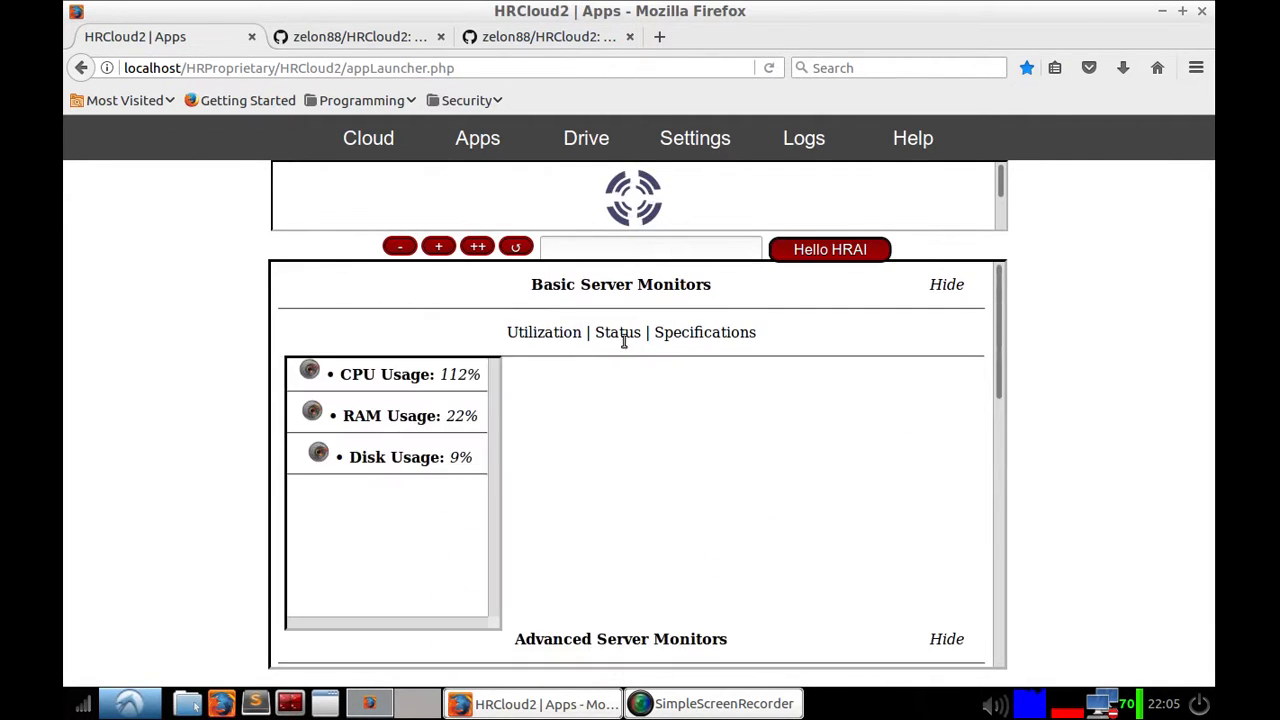
left_click(624, 336)
left_click(686, 338)
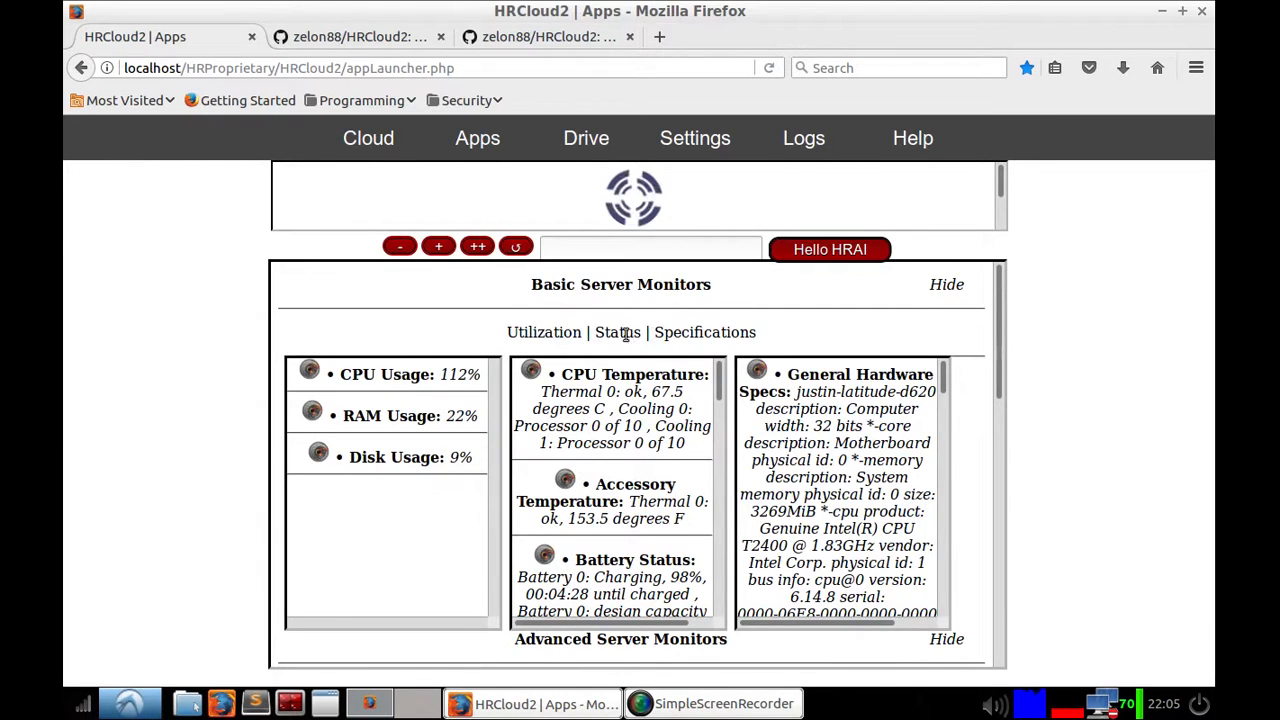
scroll(780, 482, "down", 3)
scroll(781, 484, "down", 10)
scroll(968, 507, "down", 1)
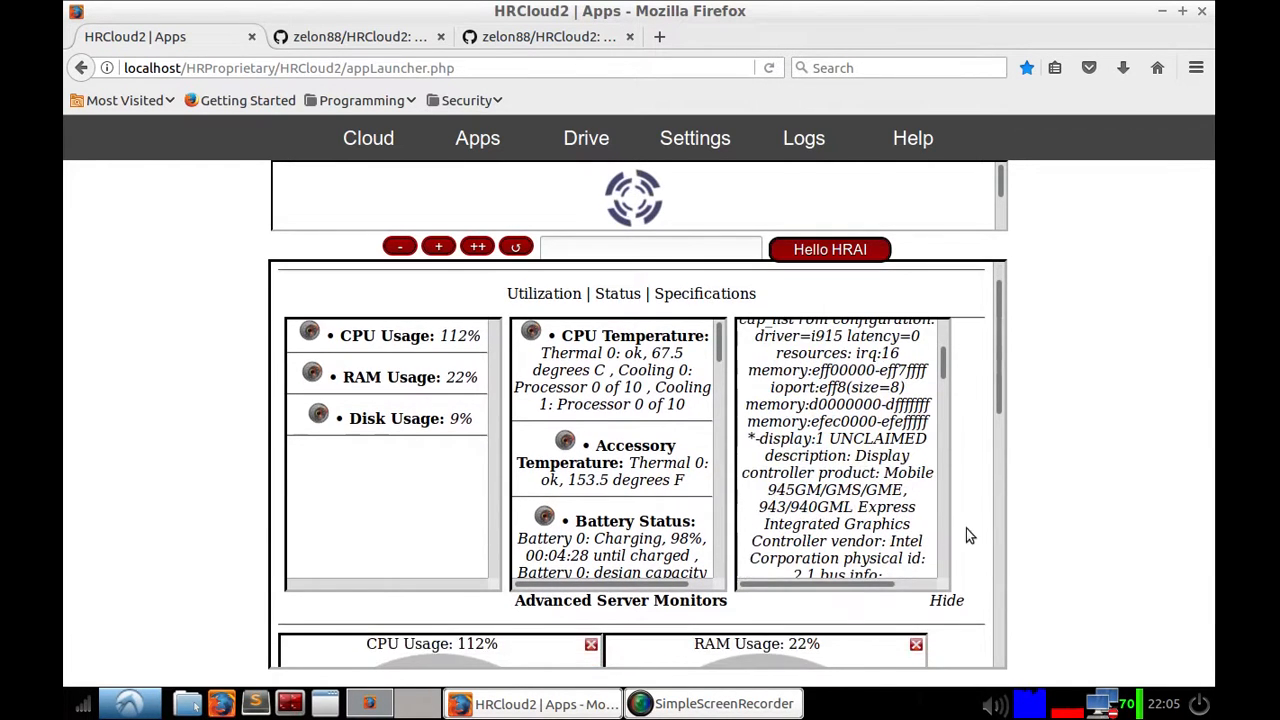
scroll(966, 520, "up", 1)
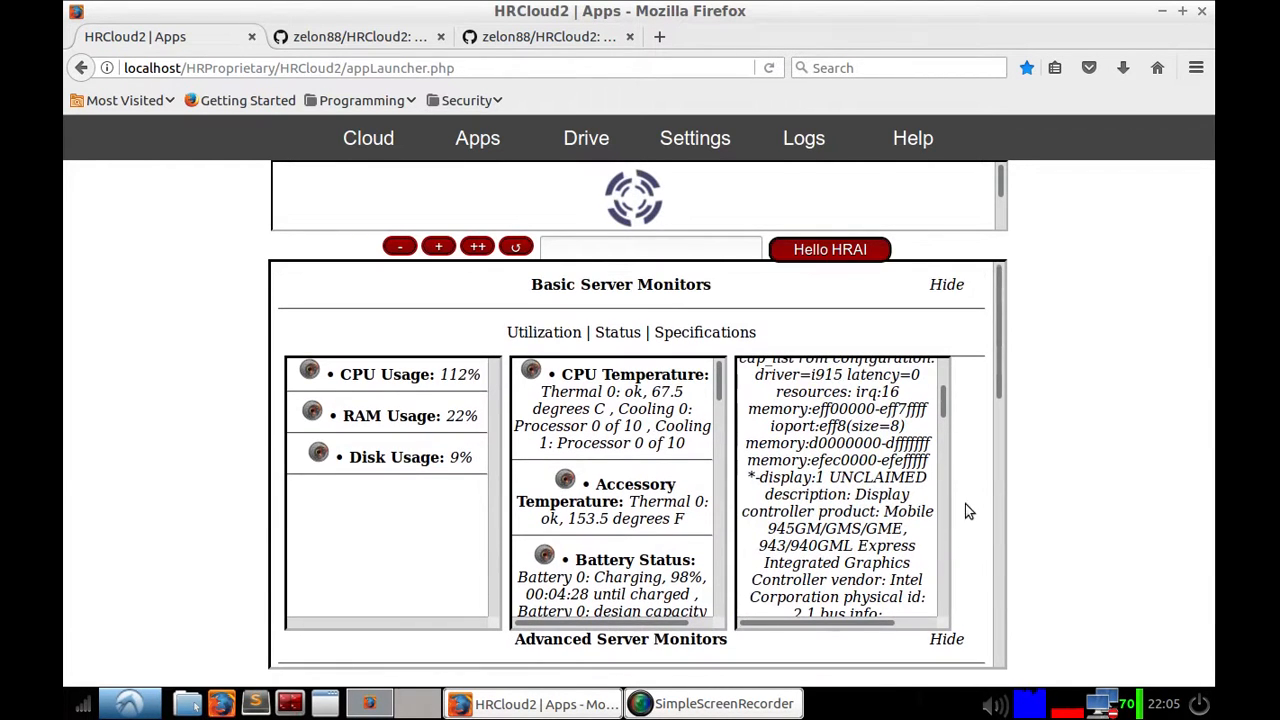
Step: Return to the Apps list and open the Drive file browser
left_click(482, 155)
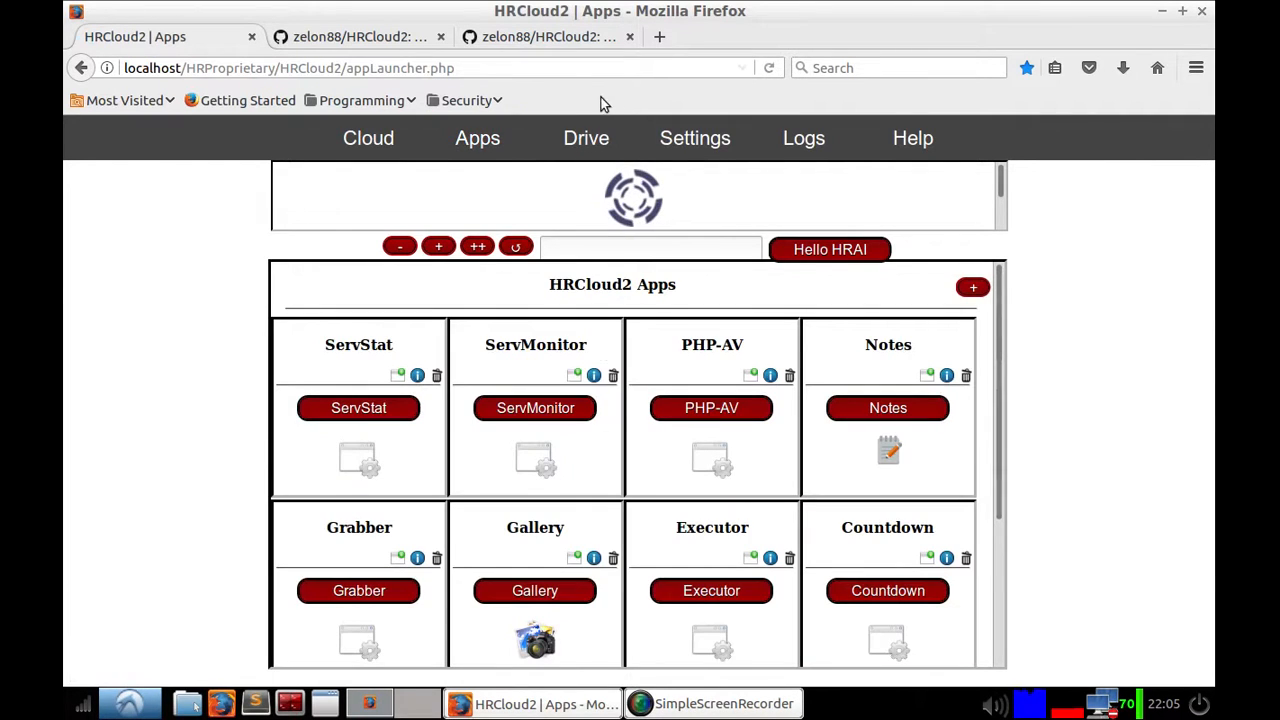
left_click(597, 137)
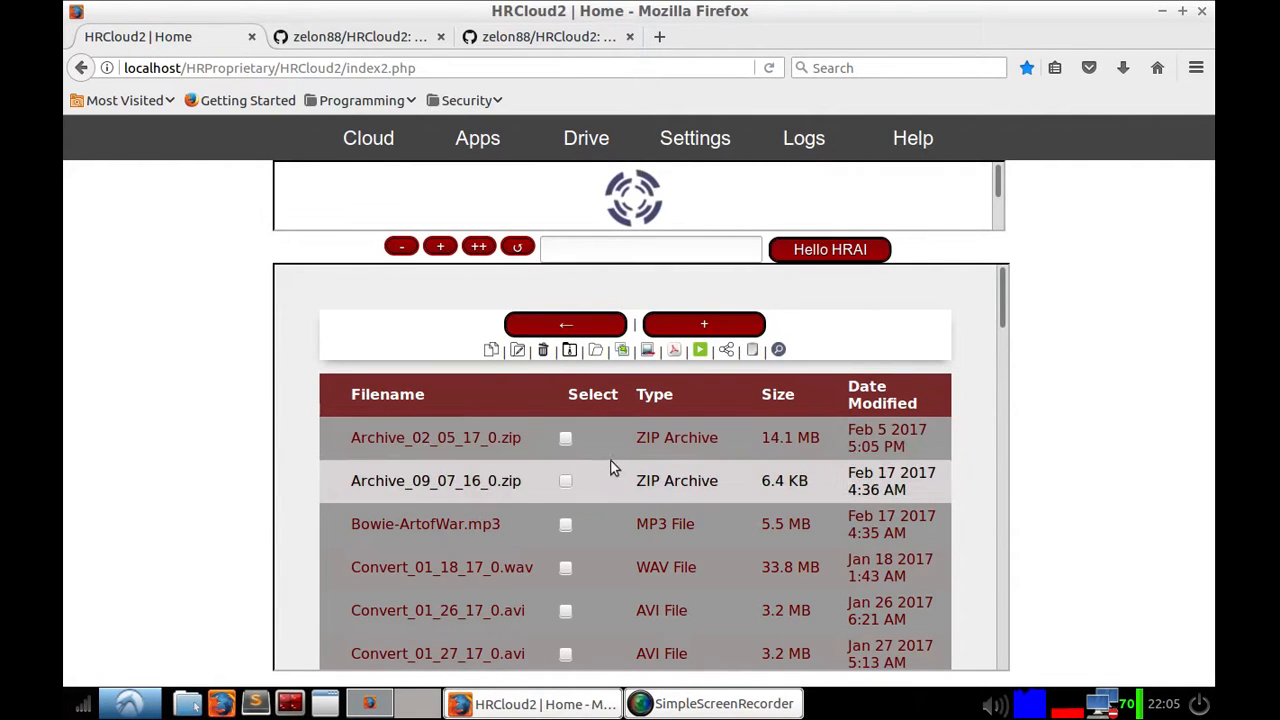
scroll(619, 480, "down", 10)
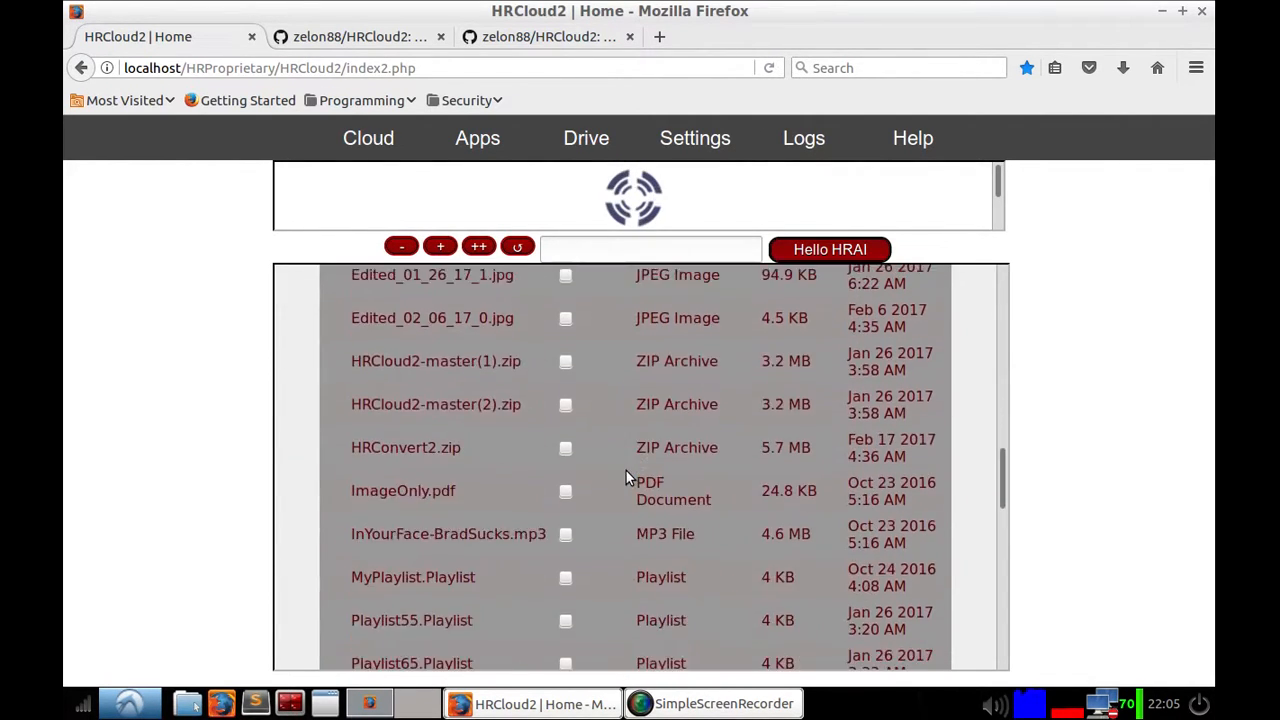
scroll(626, 470, "up", 10)
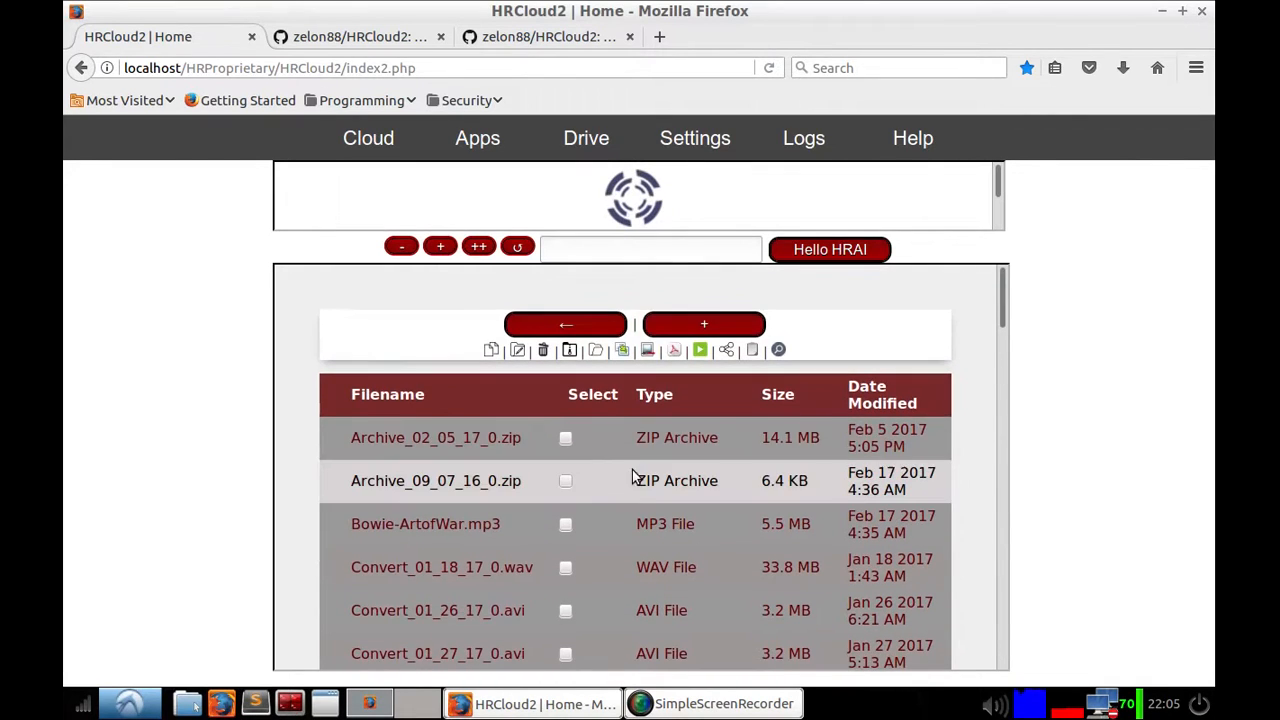
Step: Select Archive_02_05_17_0.zip, Archive_09_07_16_0.zip and Bowie-ArtofWar.mp3 and delete them
left_click(566, 438)
left_click(566, 481)
left_click(566, 524)
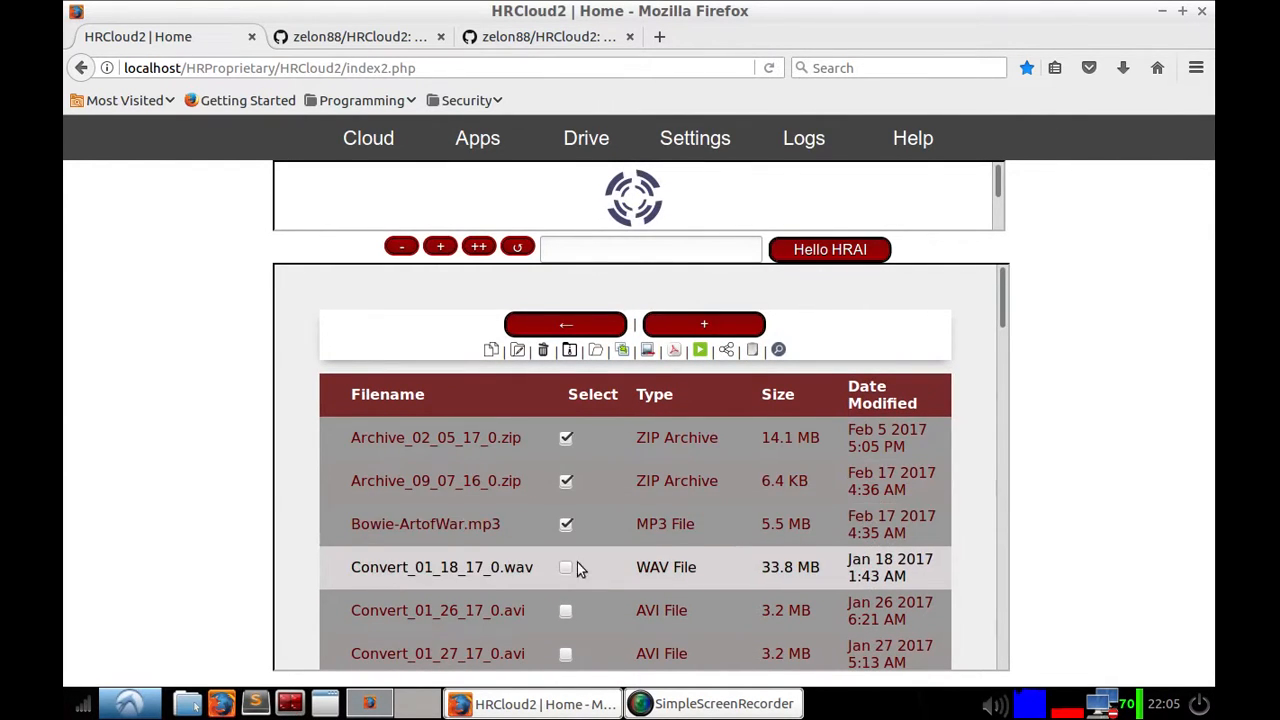
left_click(543, 349)
left_click(630, 386)
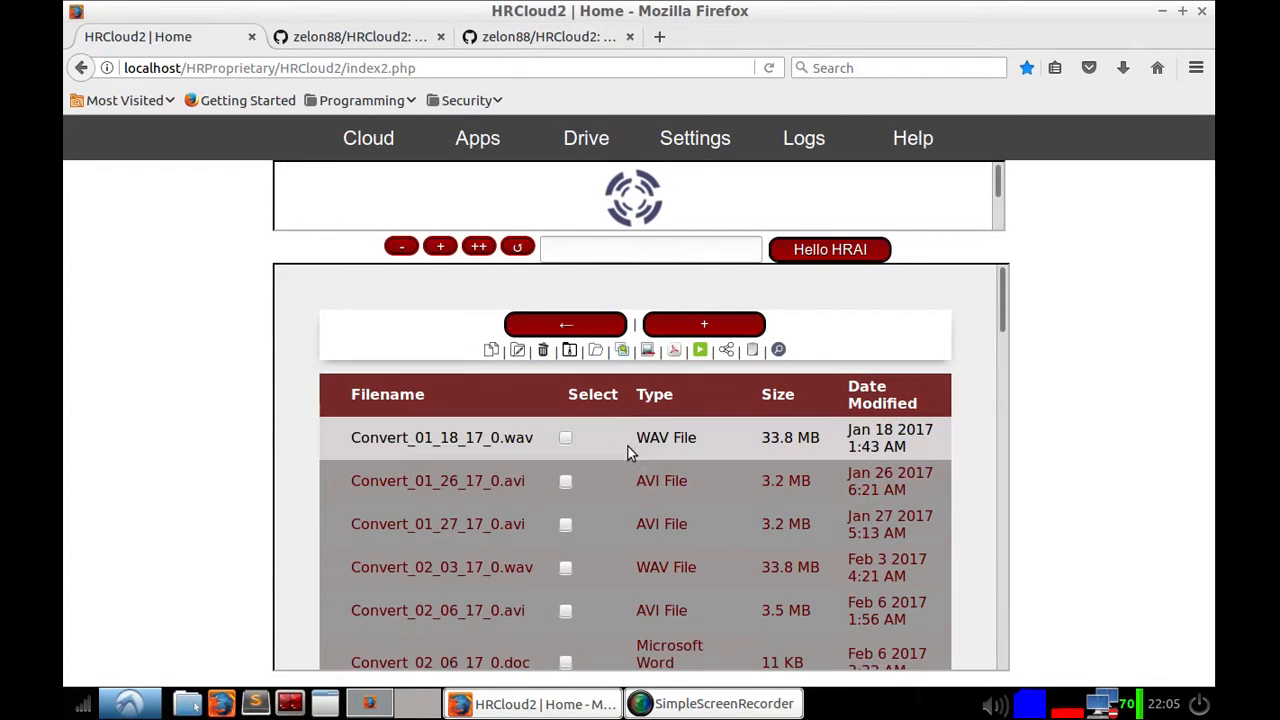
Step: Select Convert_01_18_17_0.wav, Convert_01_26_17_0.avi and Convert_01_27_17_0.avi in the file list
left_click(566, 440)
left_click(566, 483)
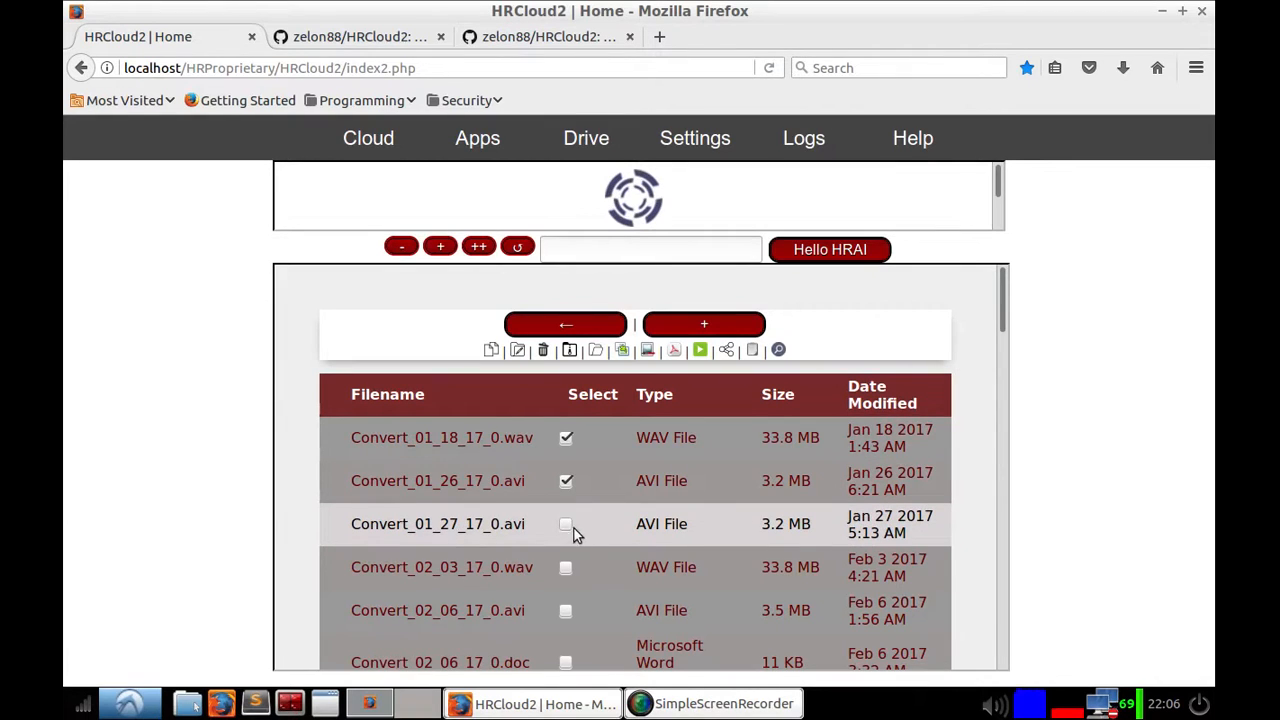
left_click(570, 528)
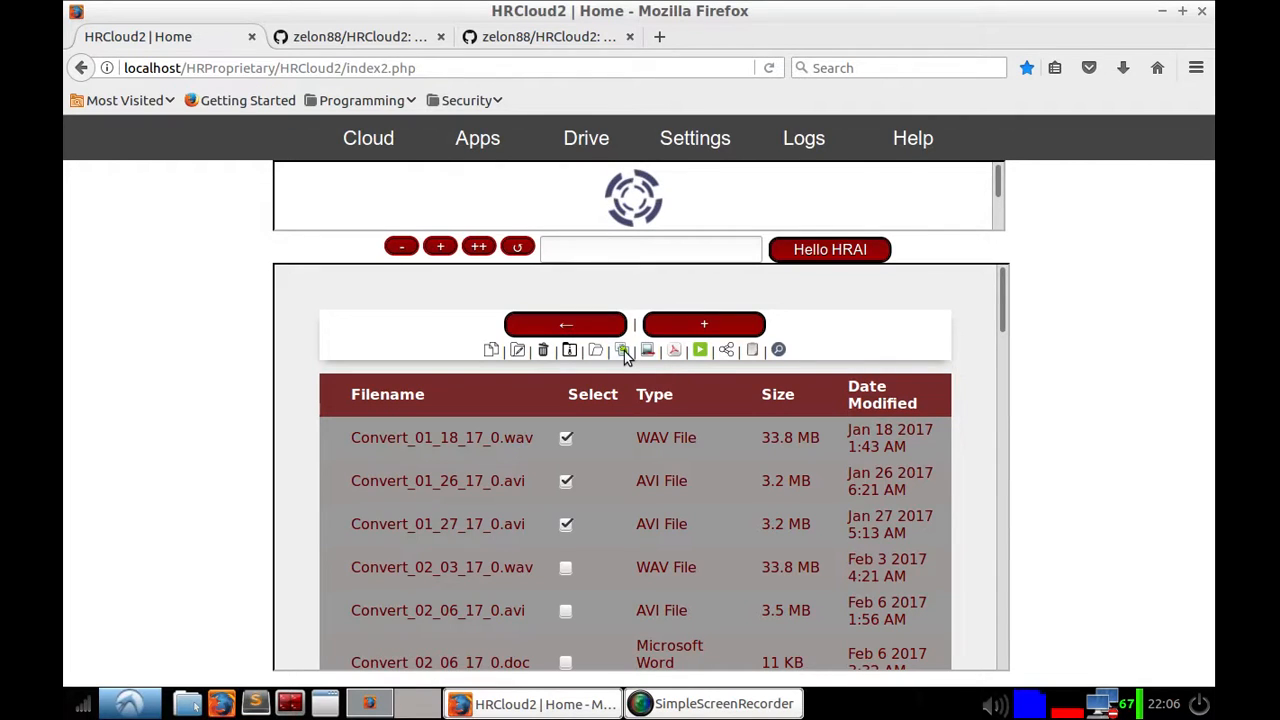
Step: Look through the file toolbar's OCR, media, share and new-item options without using them
right_click(678, 354)
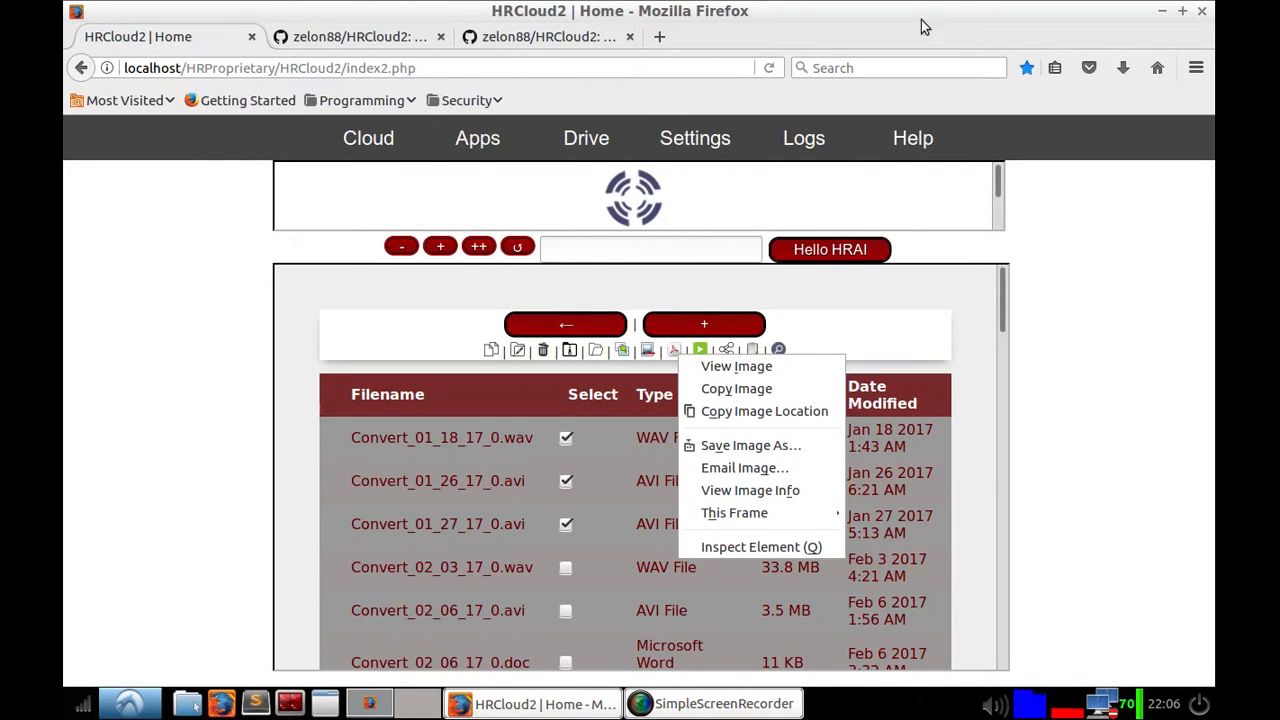
left_click(686, 302)
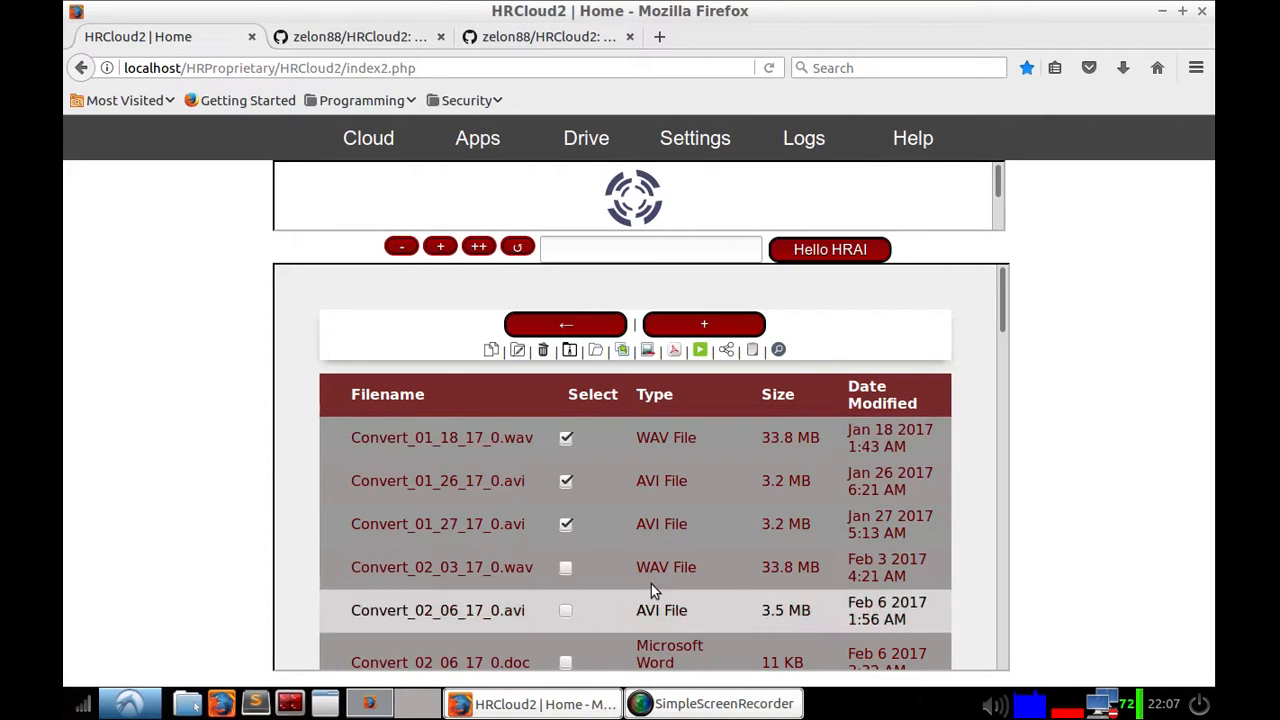
left_click(701, 348)
left_click(698, 350)
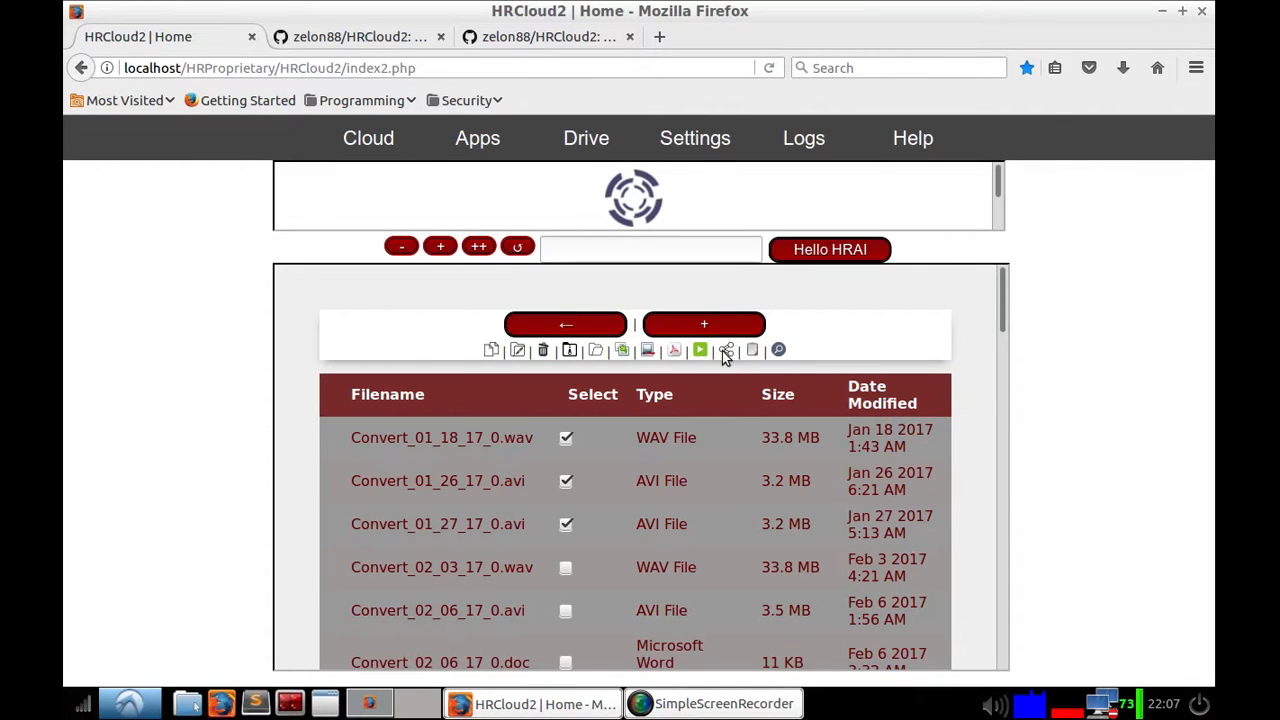
left_click(726, 351)
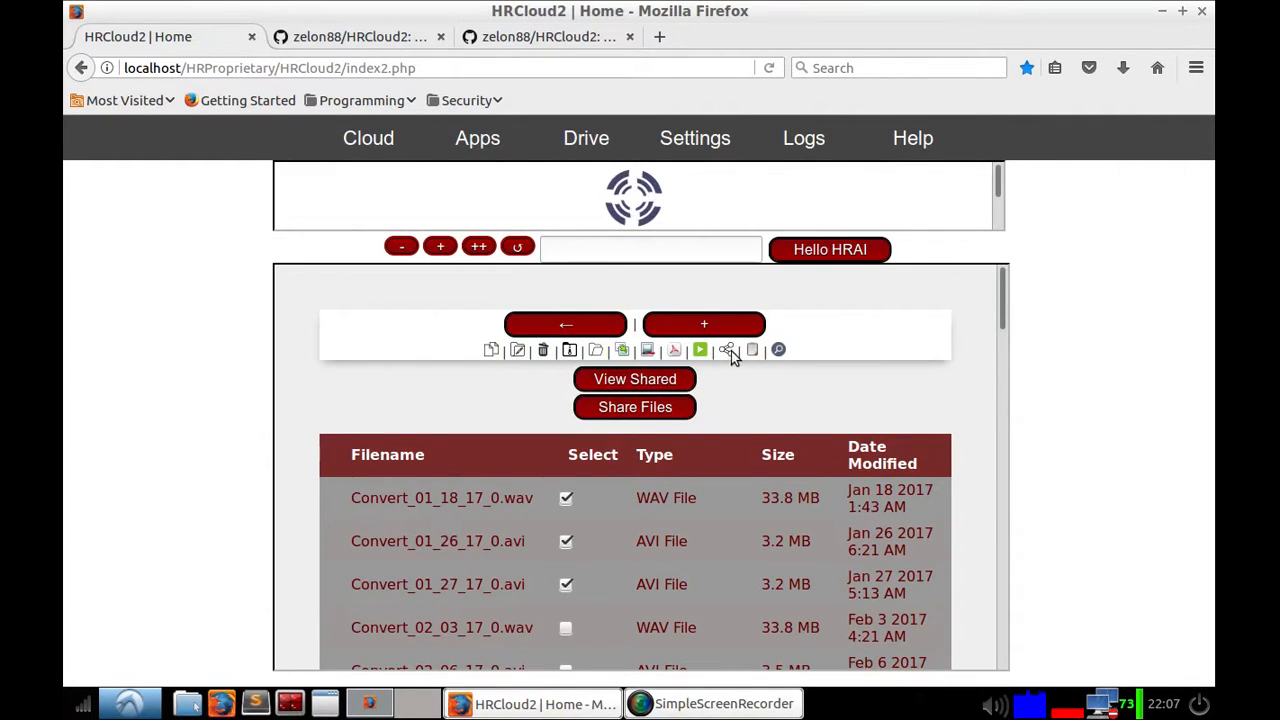
left_click(729, 352)
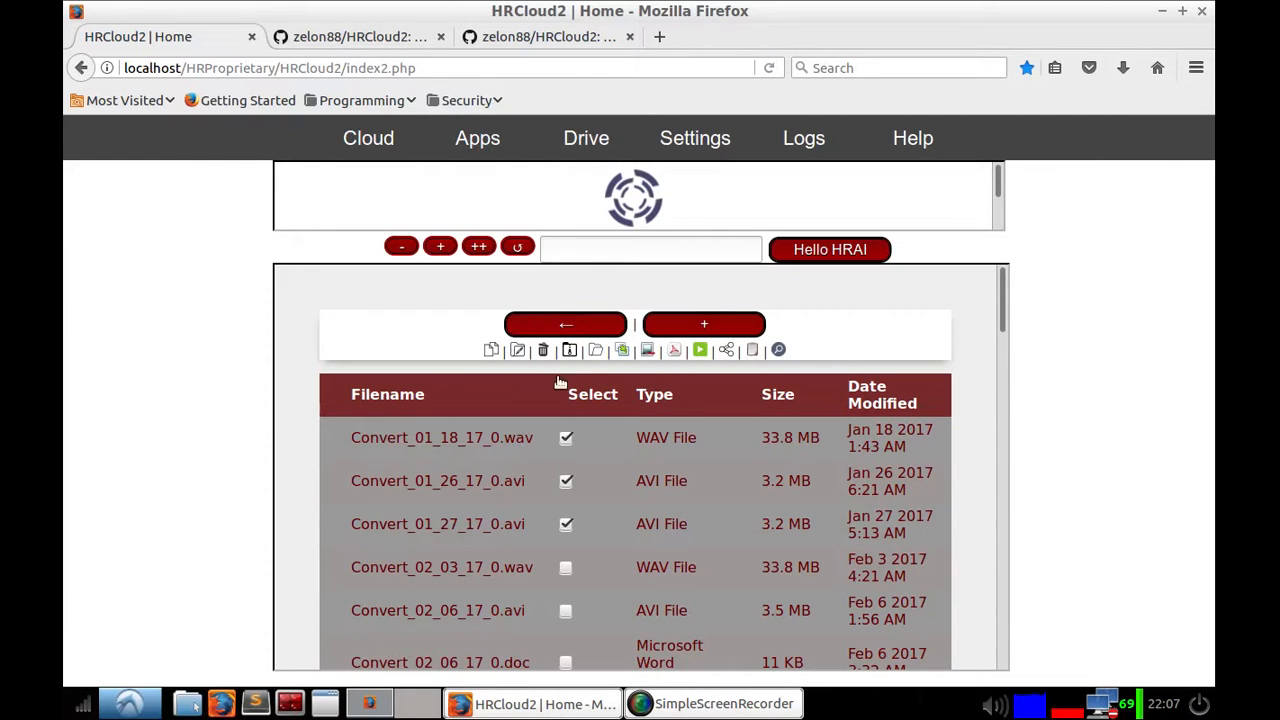
left_click(708, 327)
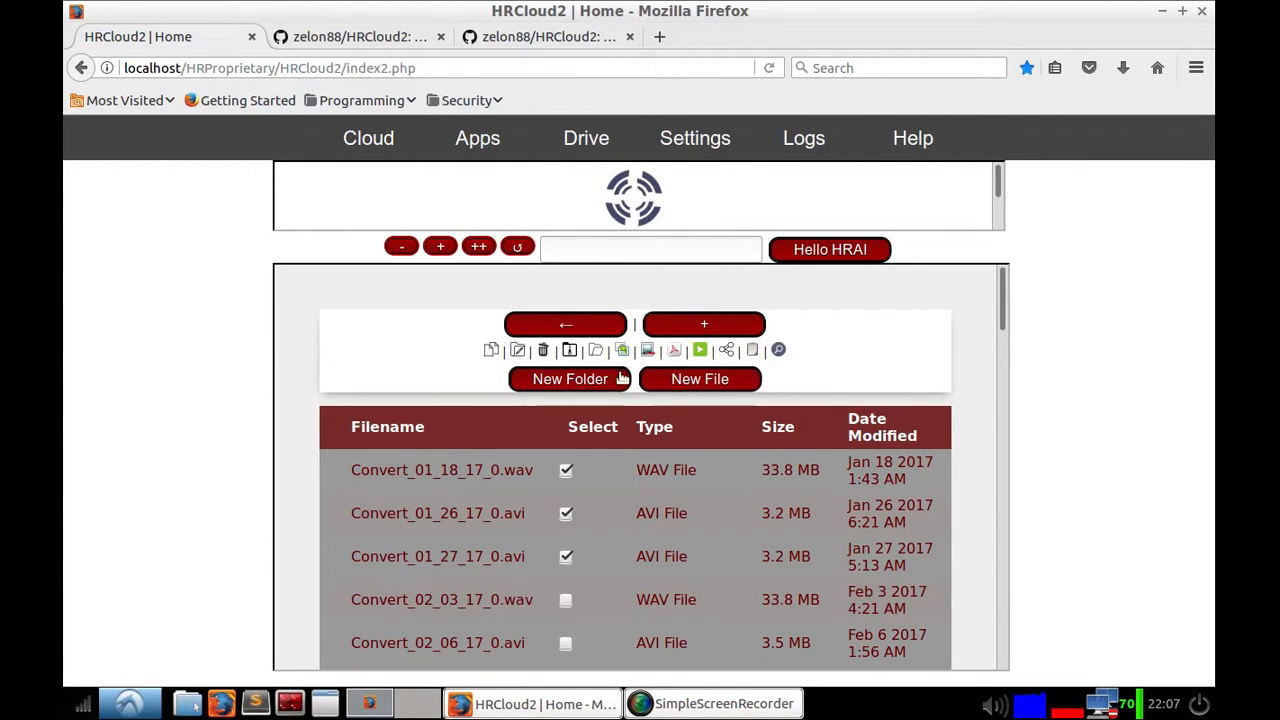
left_click(710, 329)
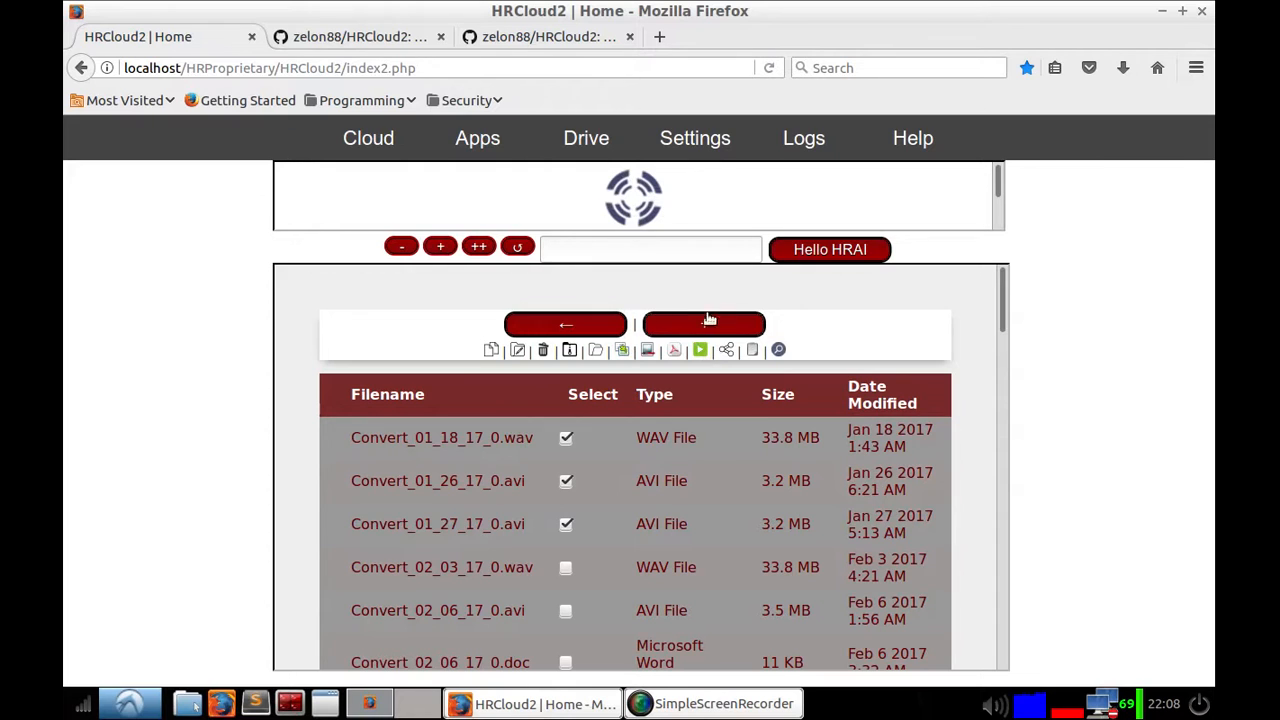
left_click(723, 703)
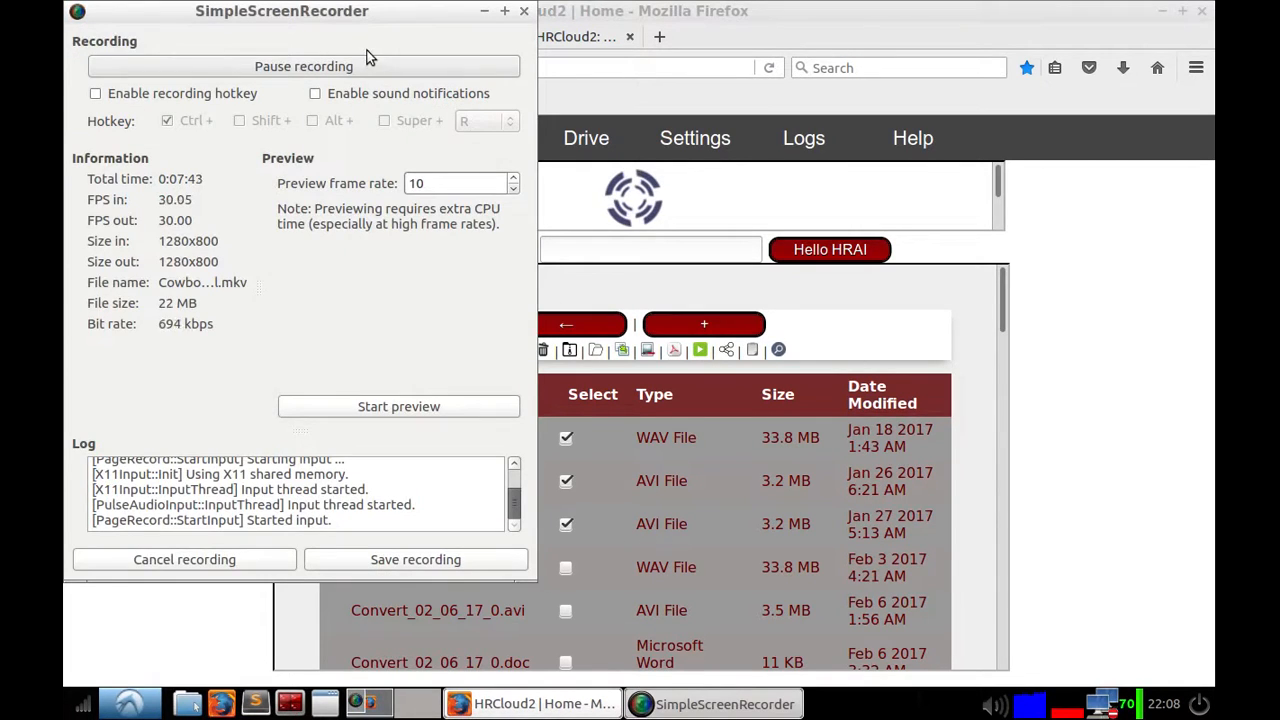
left_click(370, 60)
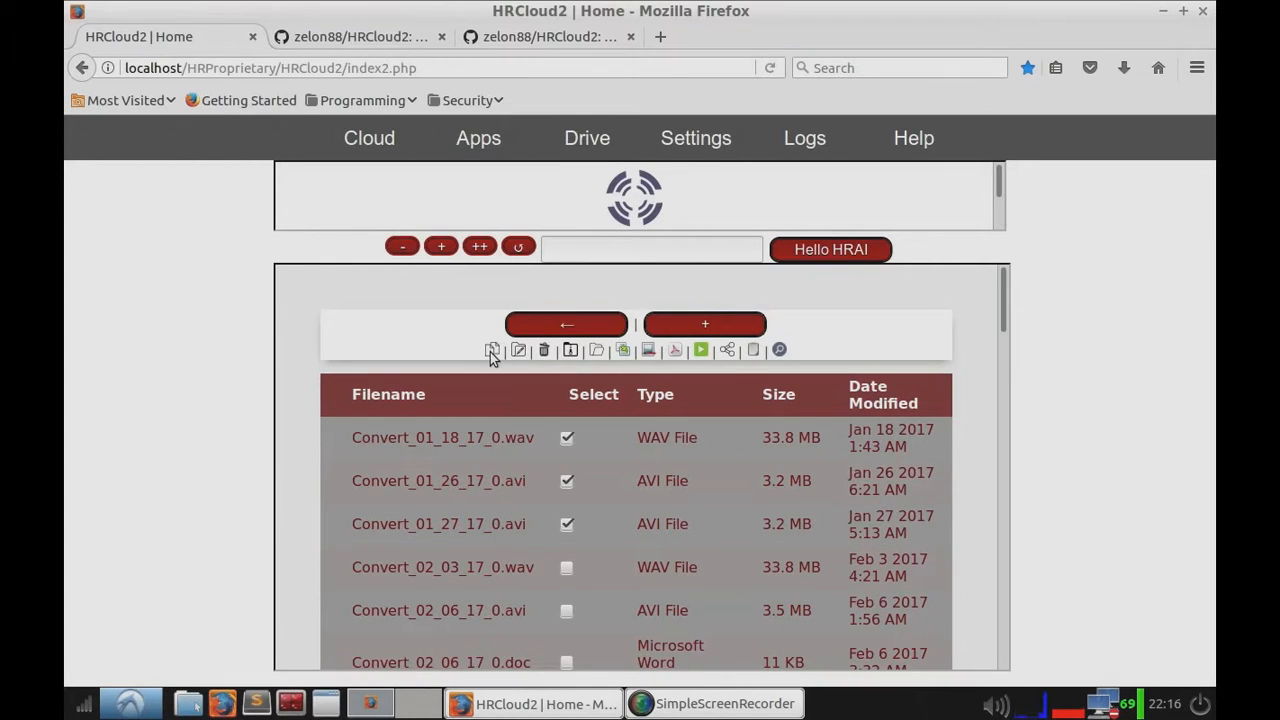
Step: Deselect the two AVI files and open the Copy option for Convert_01_18_17_0.wav
left_click(567, 480)
left_click(567, 523)
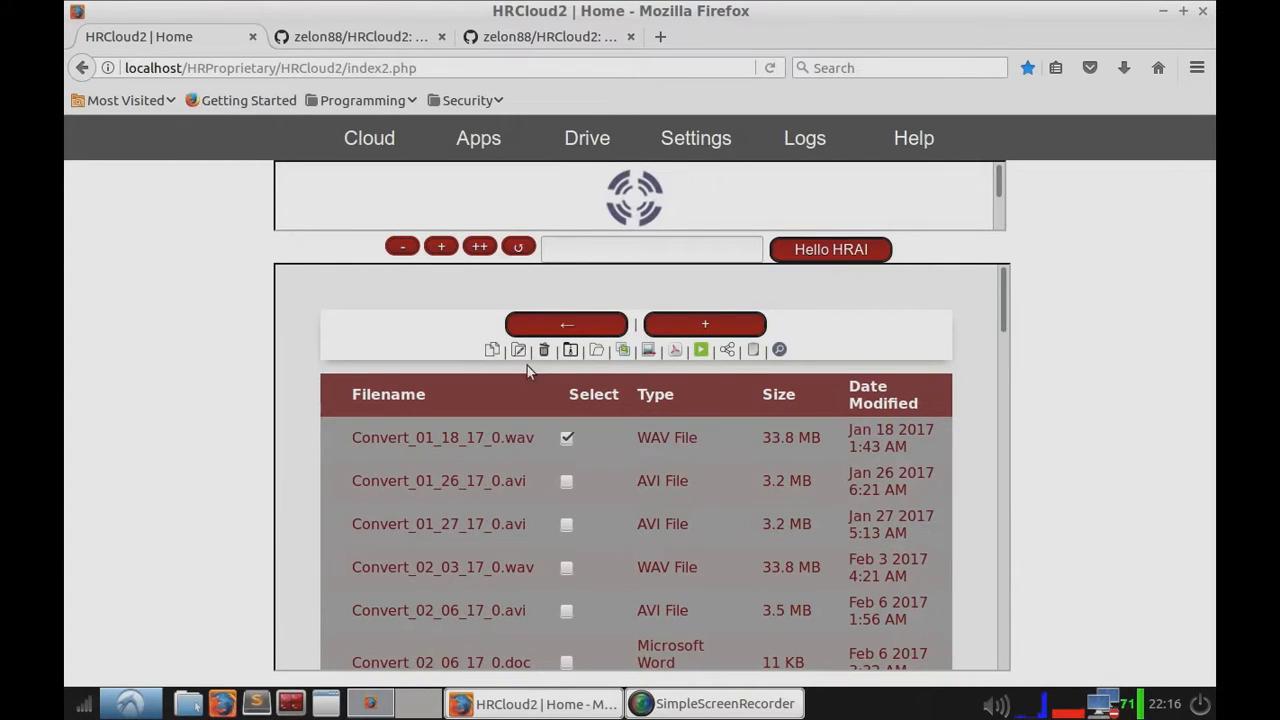
left_click(494, 349)
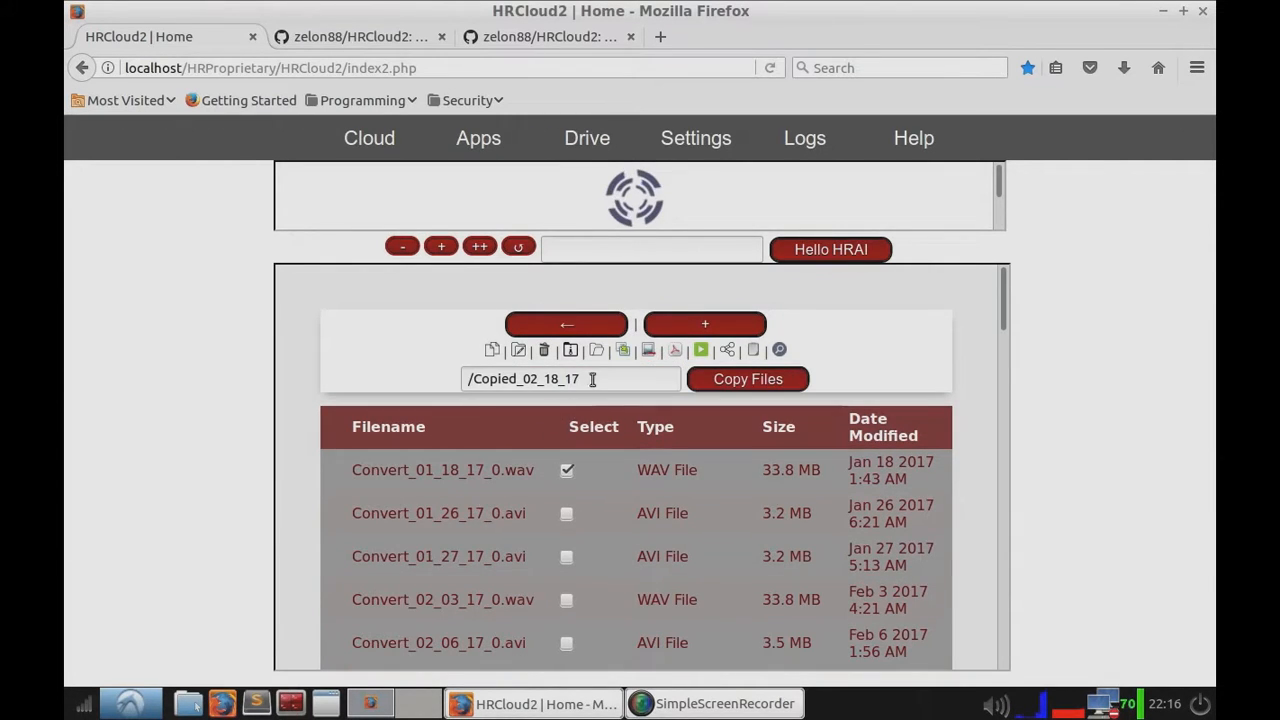
left_click_drag(594, 379, 476, 379)
left_click(496, 383)
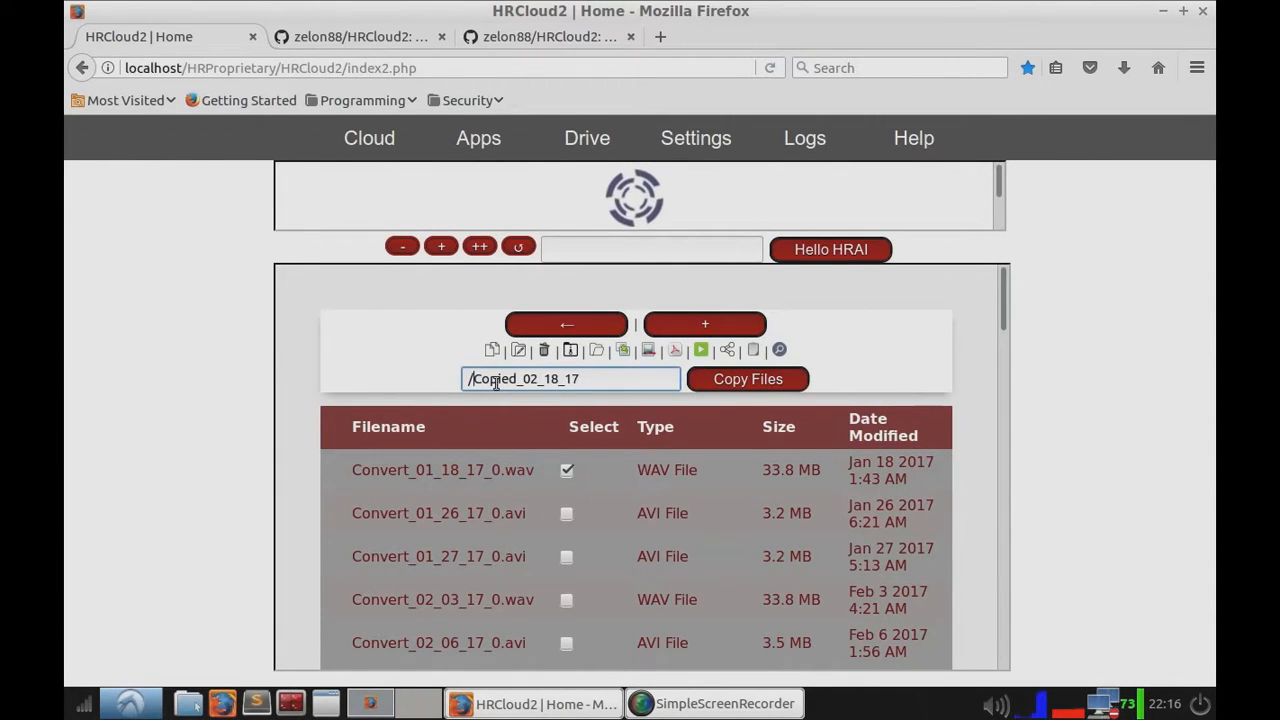
type("TestDir")
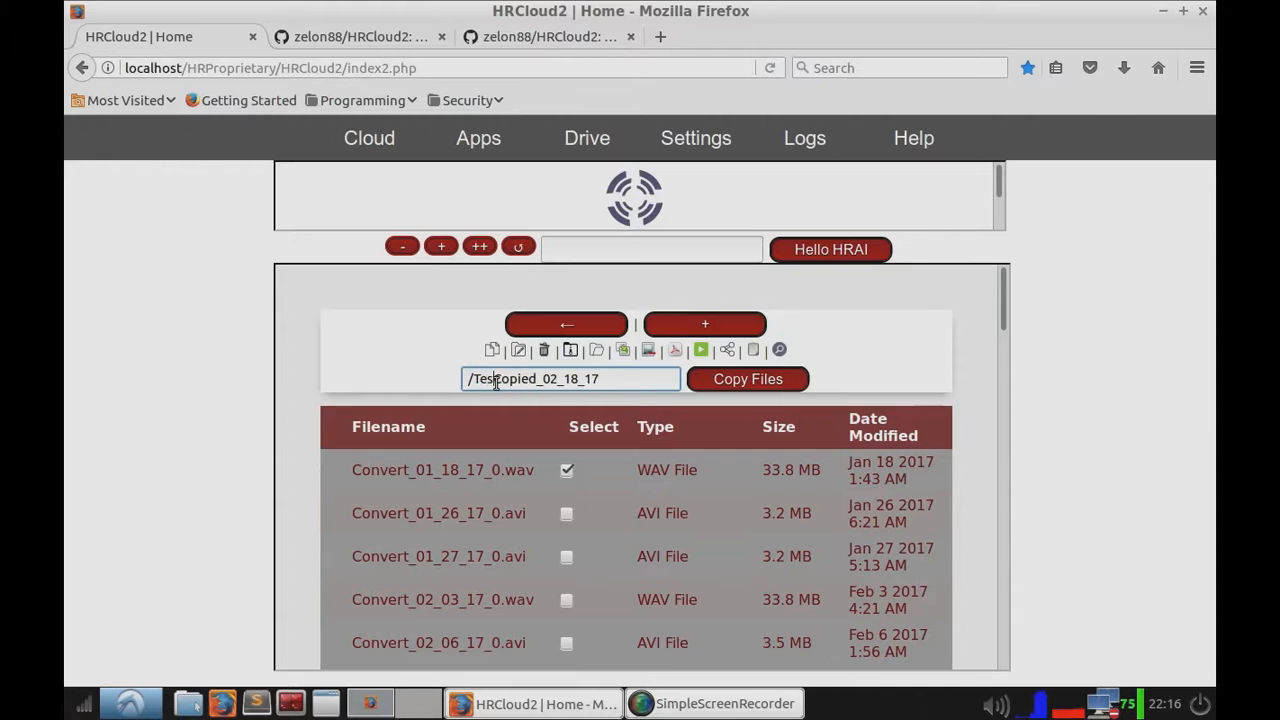
type("/")
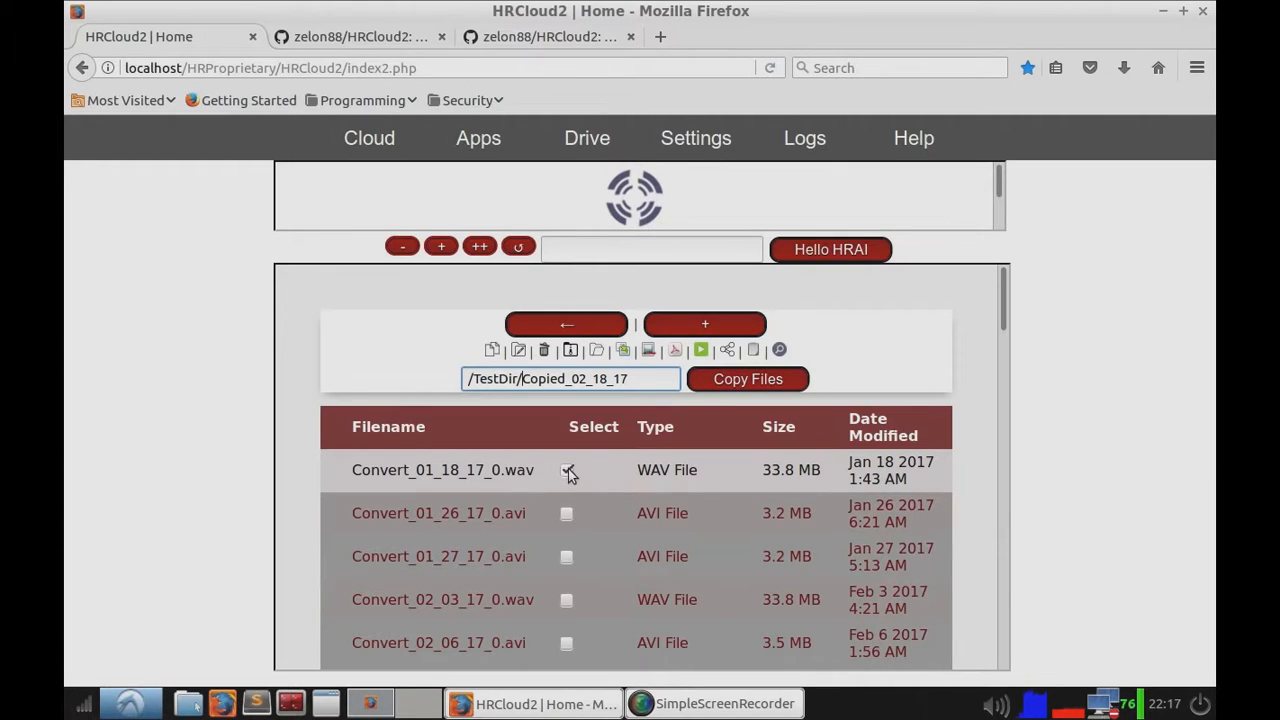
left_click(630, 386)
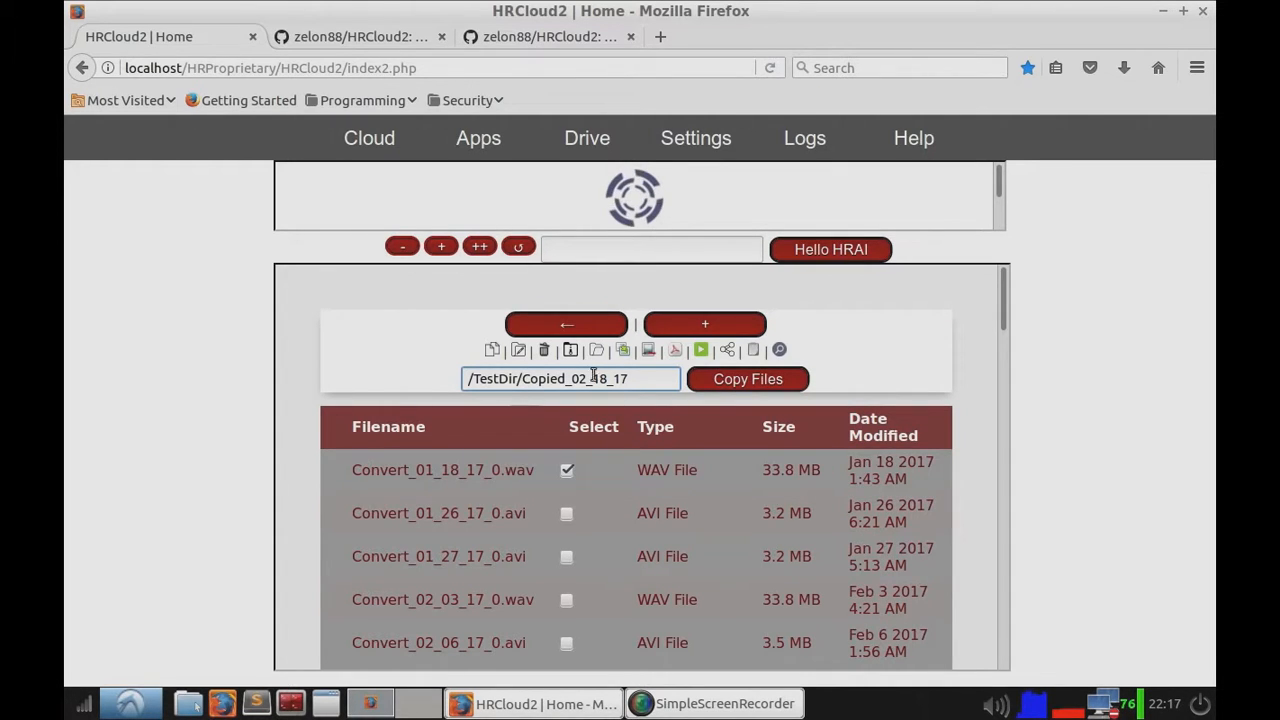
Step: Copy Convert_01_18_17_0.wav with the destination name /RenameTest
left_click_drag(578, 384, 477, 381)
key("BackSpace")
left_click_drag(592, 381, 477, 381)
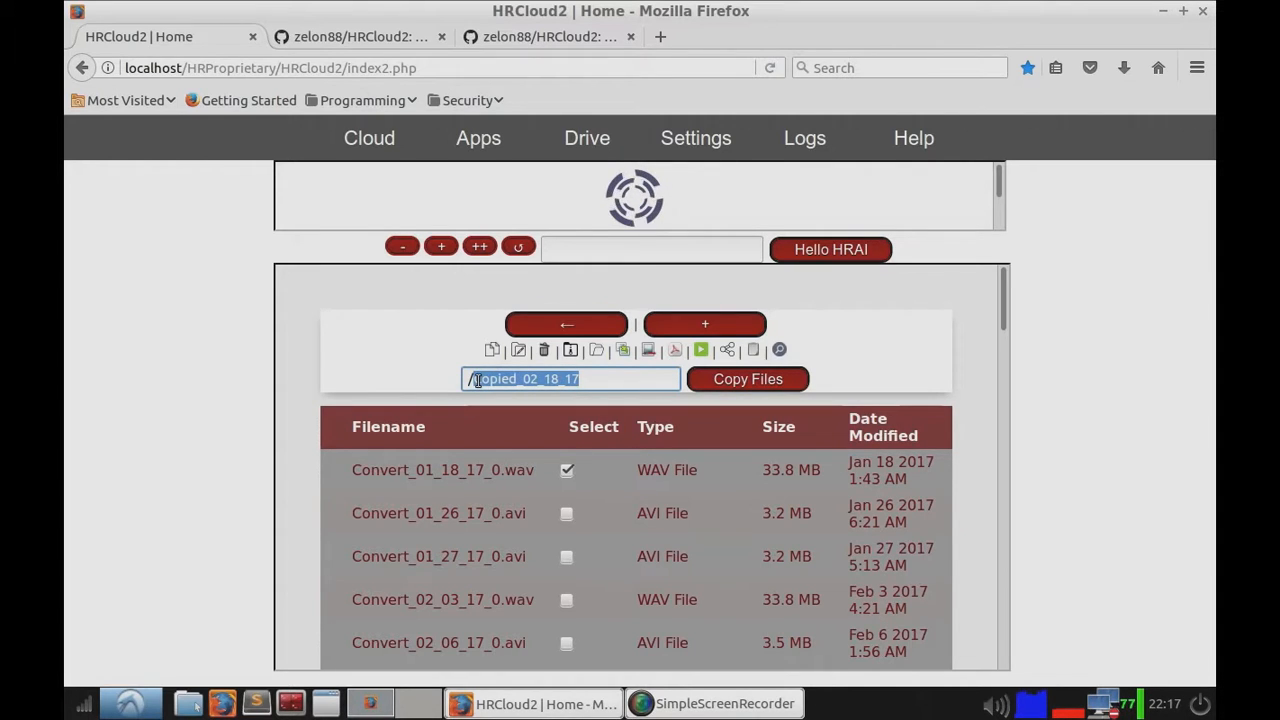
type("Te")
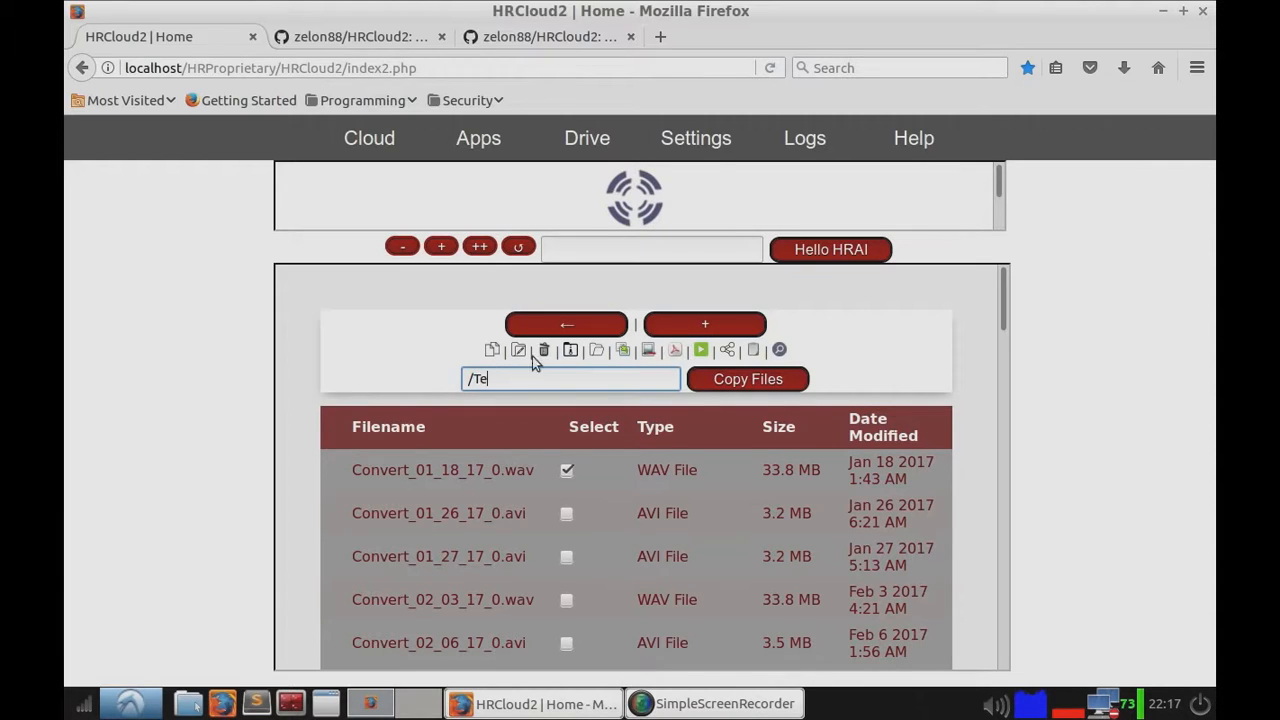
type("Renam")
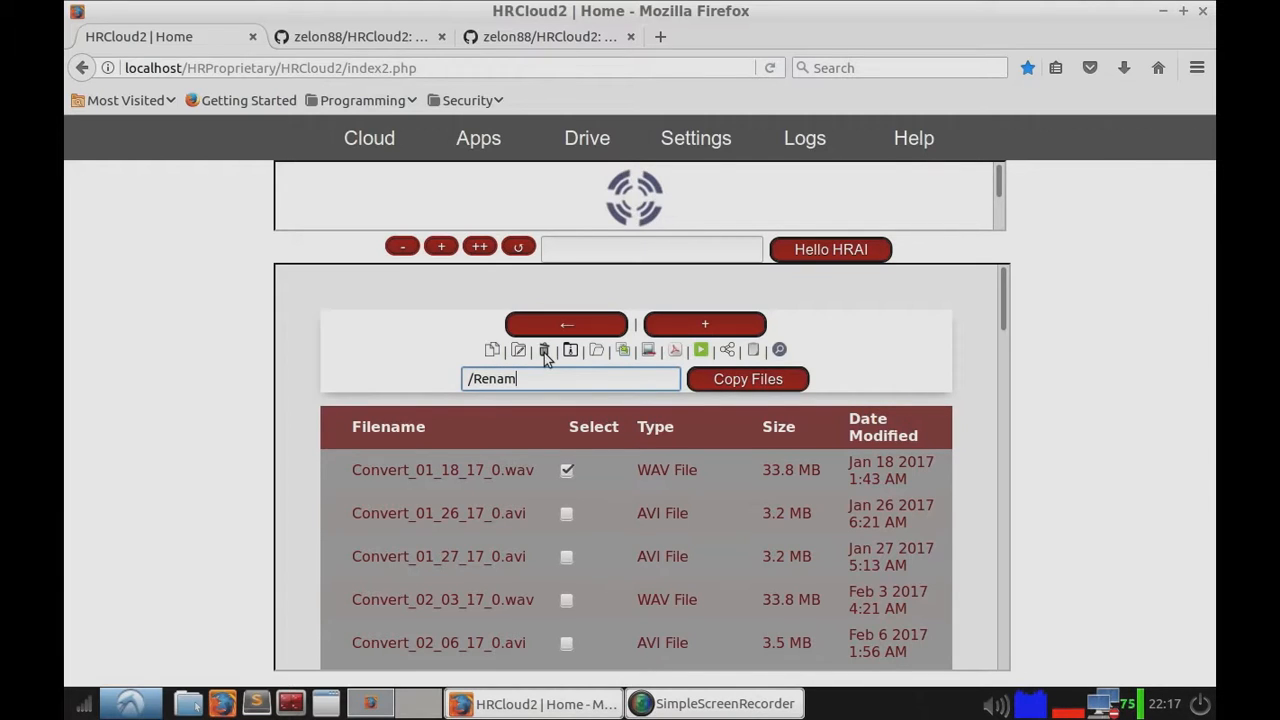
type("eTest")
left_click(765, 382)
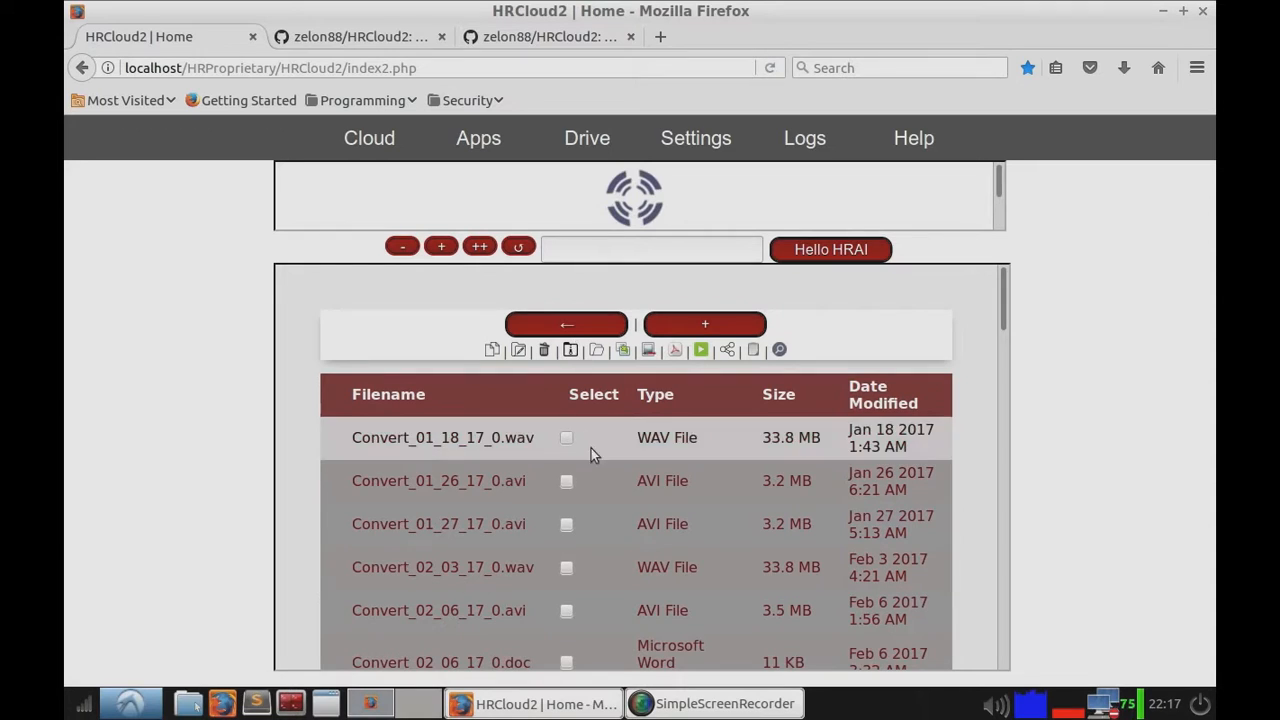
Step: Sort the files by Date Modified and rename RenameTest.wav to Renametest2
double_click(872, 390)
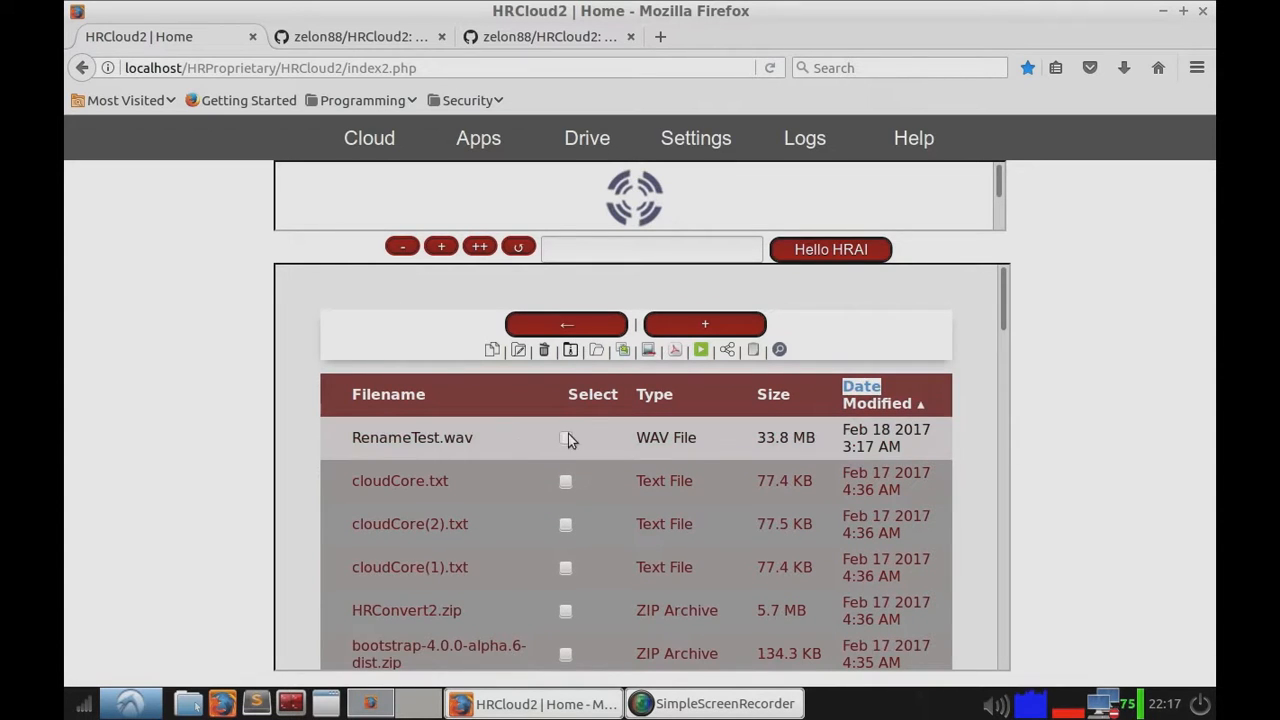
left_click(565, 440)
left_click(518, 350)
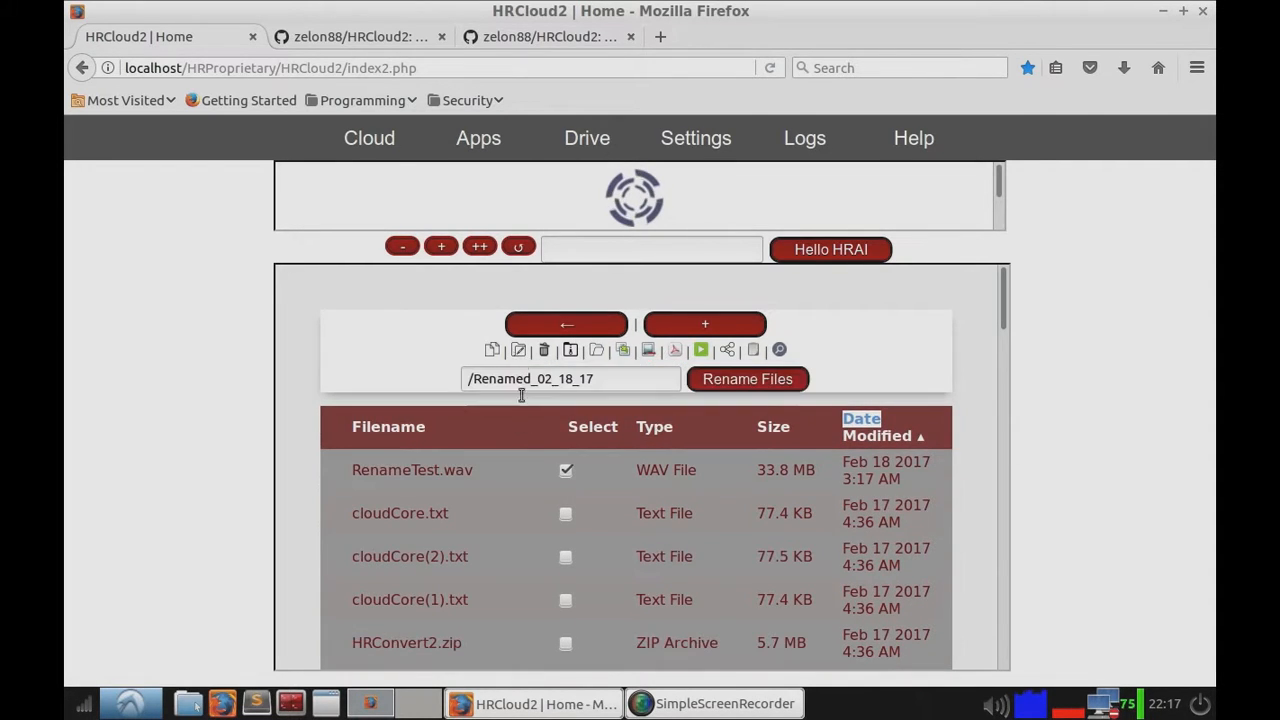
left_click_drag(596, 379, 524, 380)
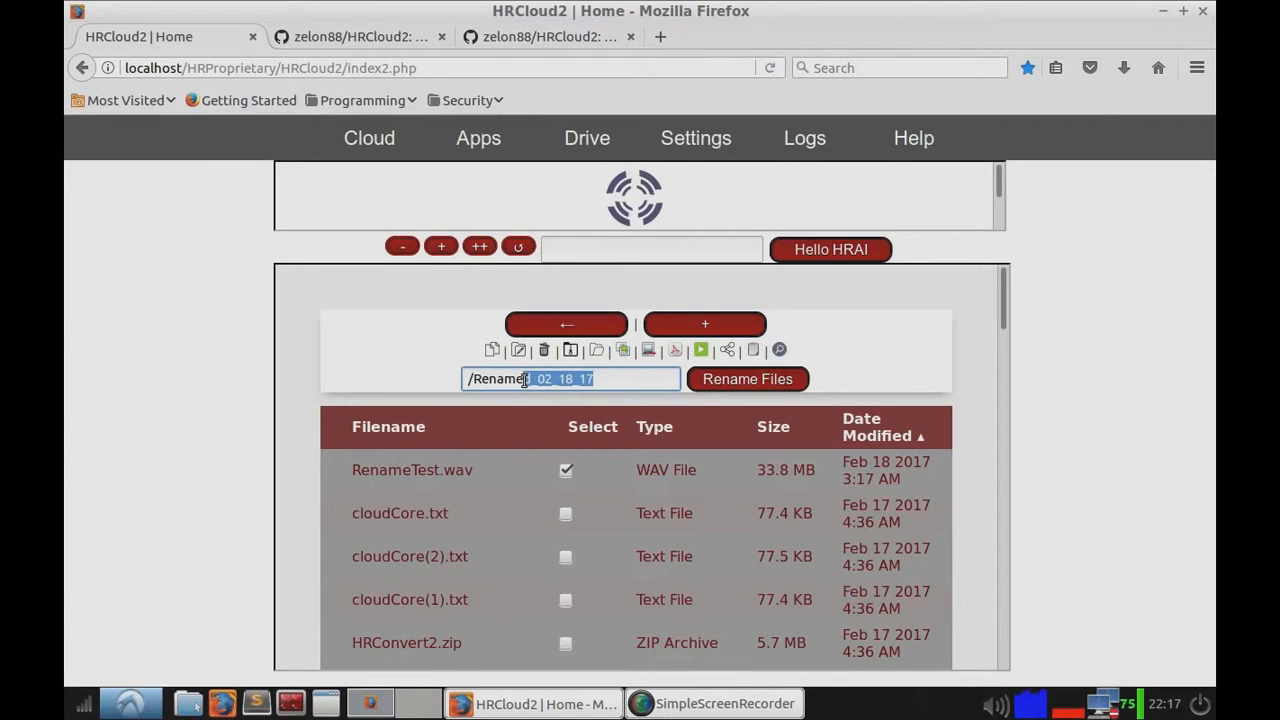
type("test")
left_click(714, 380)
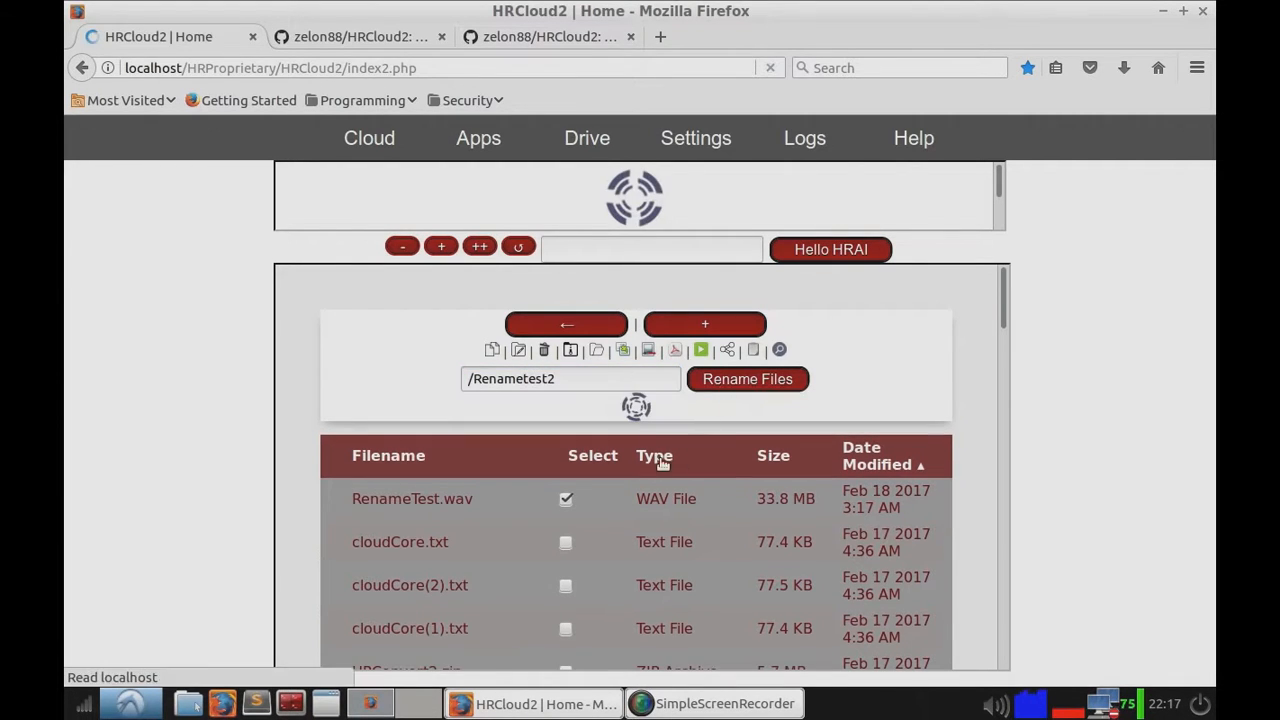
Step: Re-sort the file list by Date Modified and delete Renametest2.wav
left_click(930, 402)
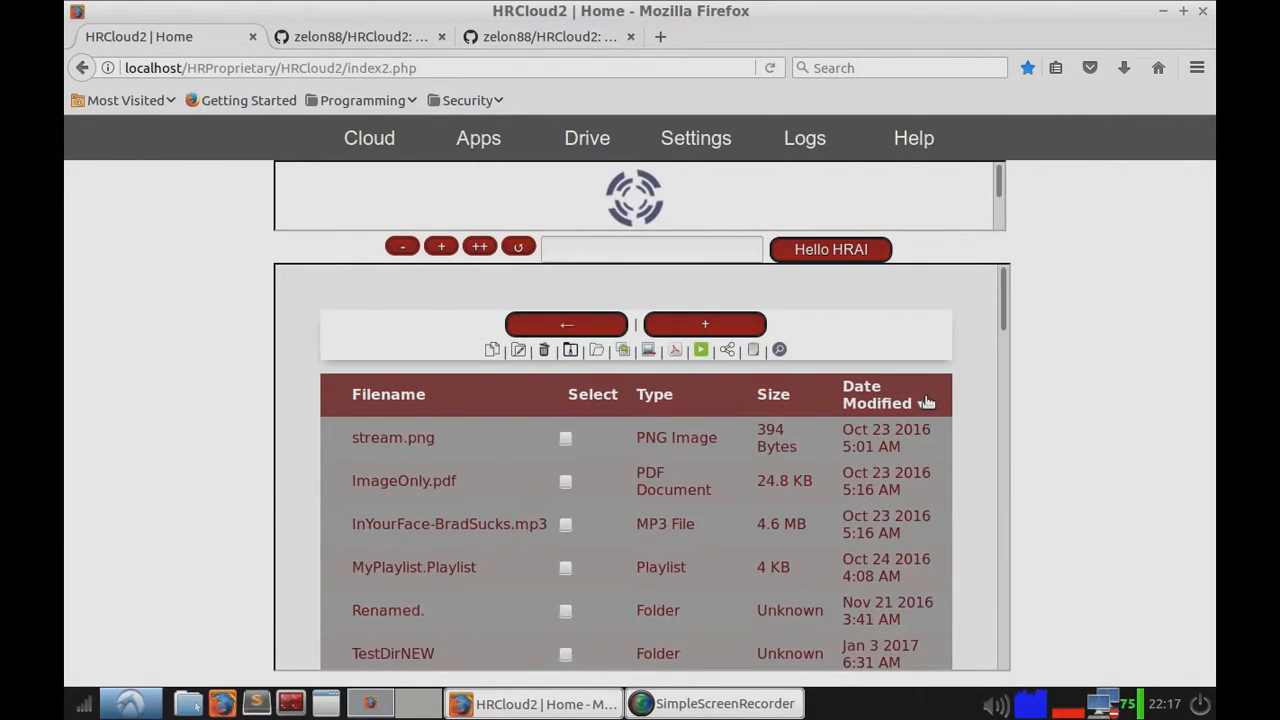
left_click(930, 402)
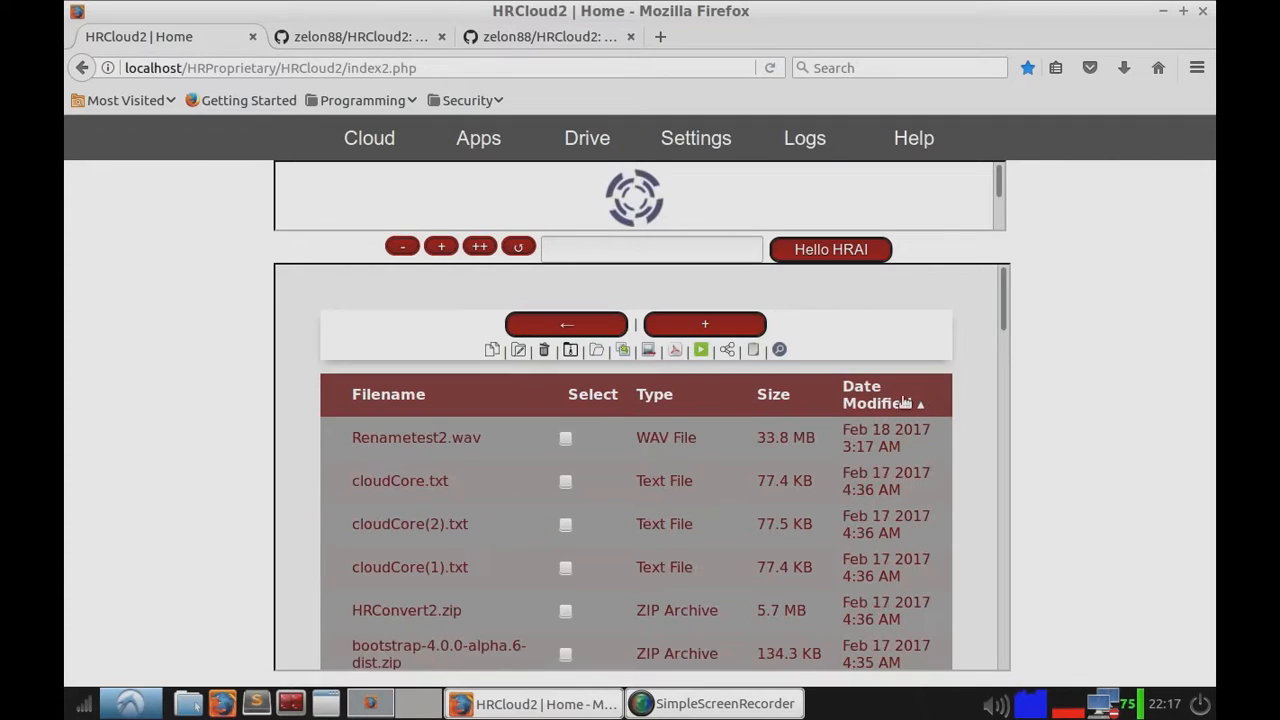
left_click(565, 437)
left_click(544, 350)
left_click(636, 385)
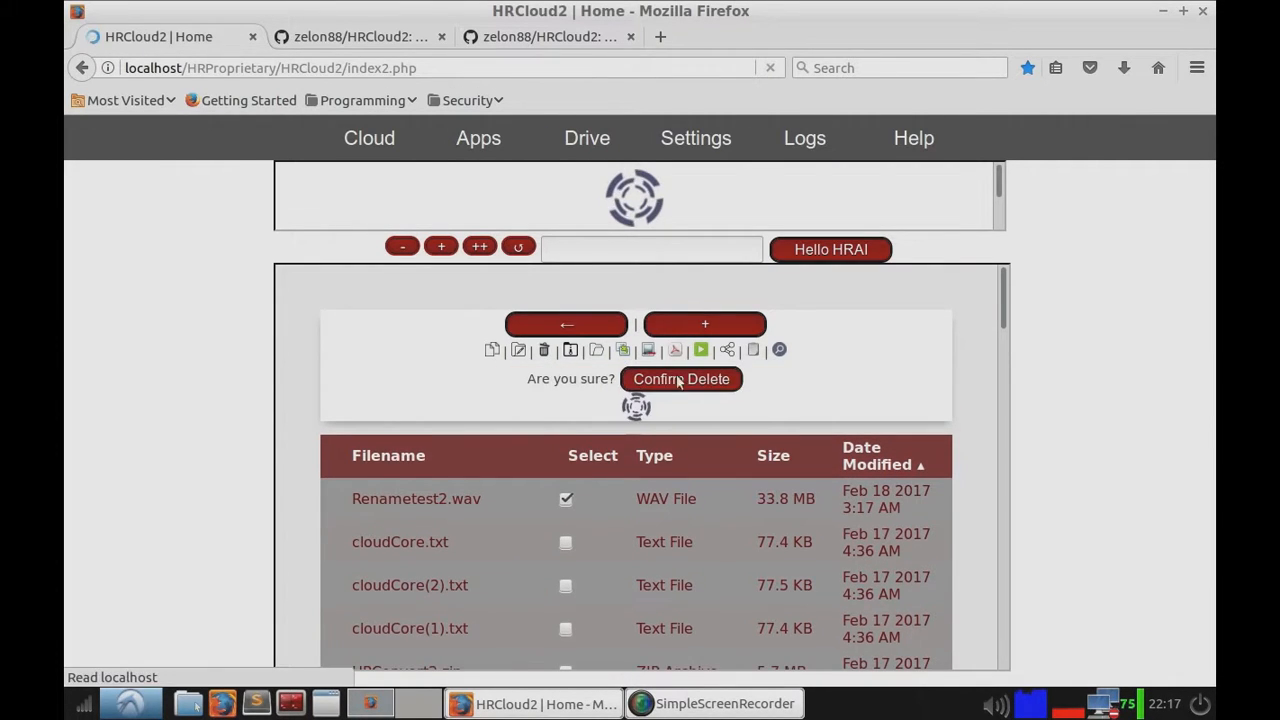
Step: Toggle the copy, rename, delete and archive option panels on and off to examine their fields
left_click(520, 350)
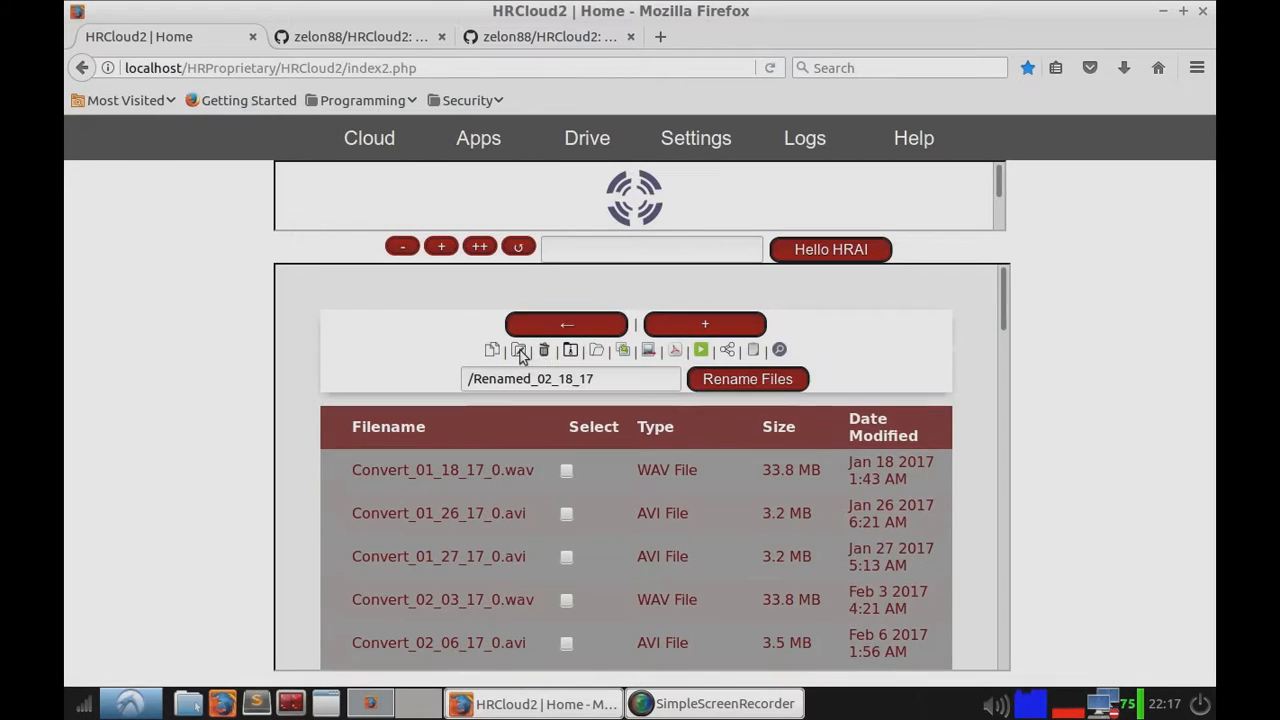
left_click(544, 350)
left_click(522, 351)
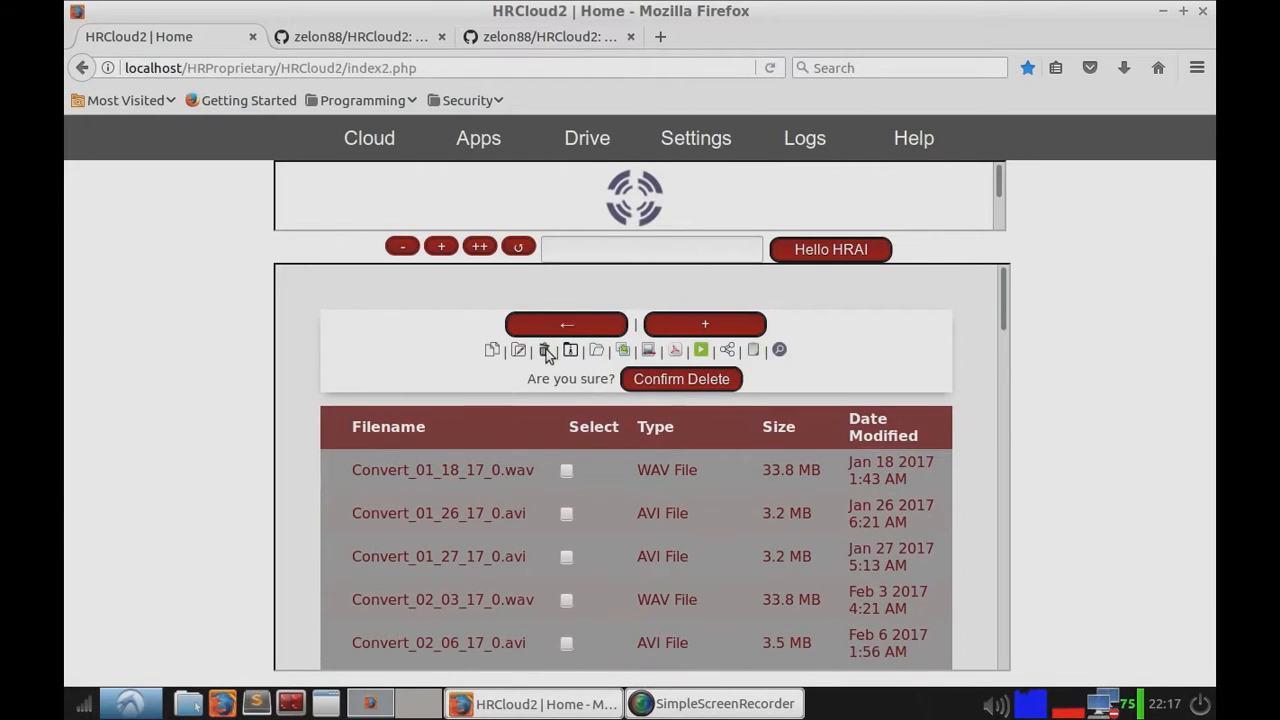
left_click(547, 351)
left_click(495, 351)
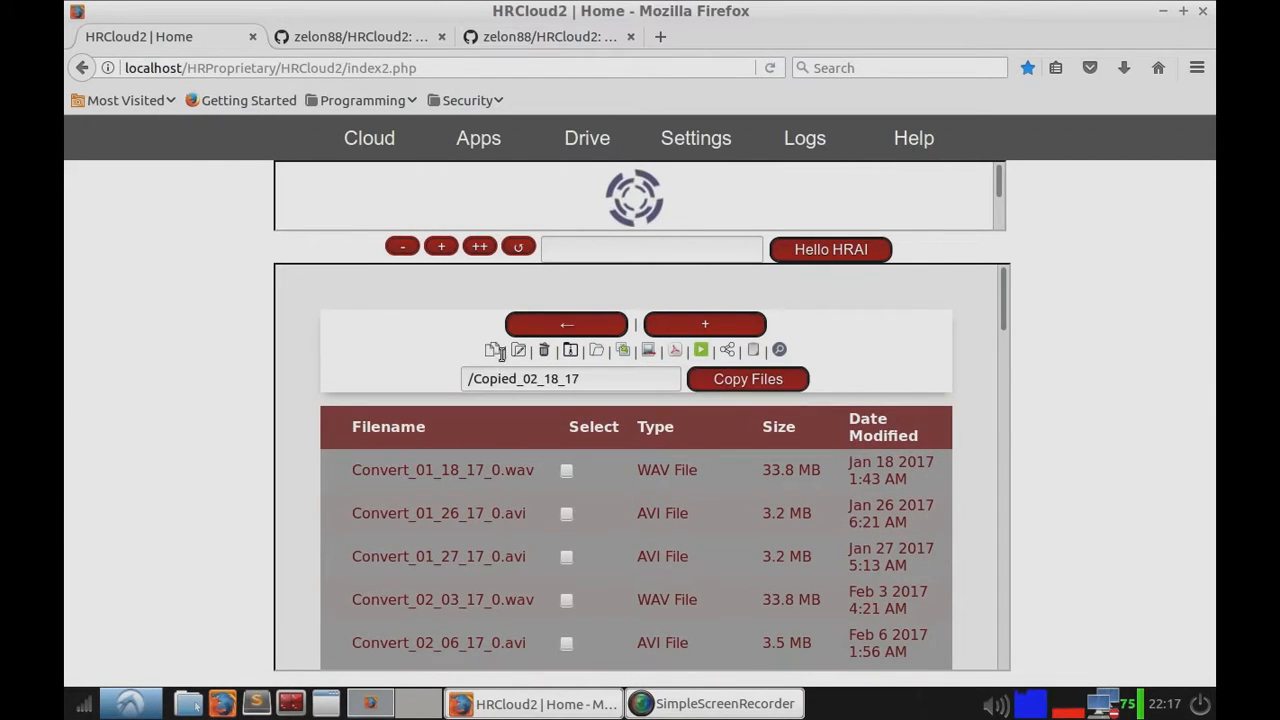
left_click(490, 351)
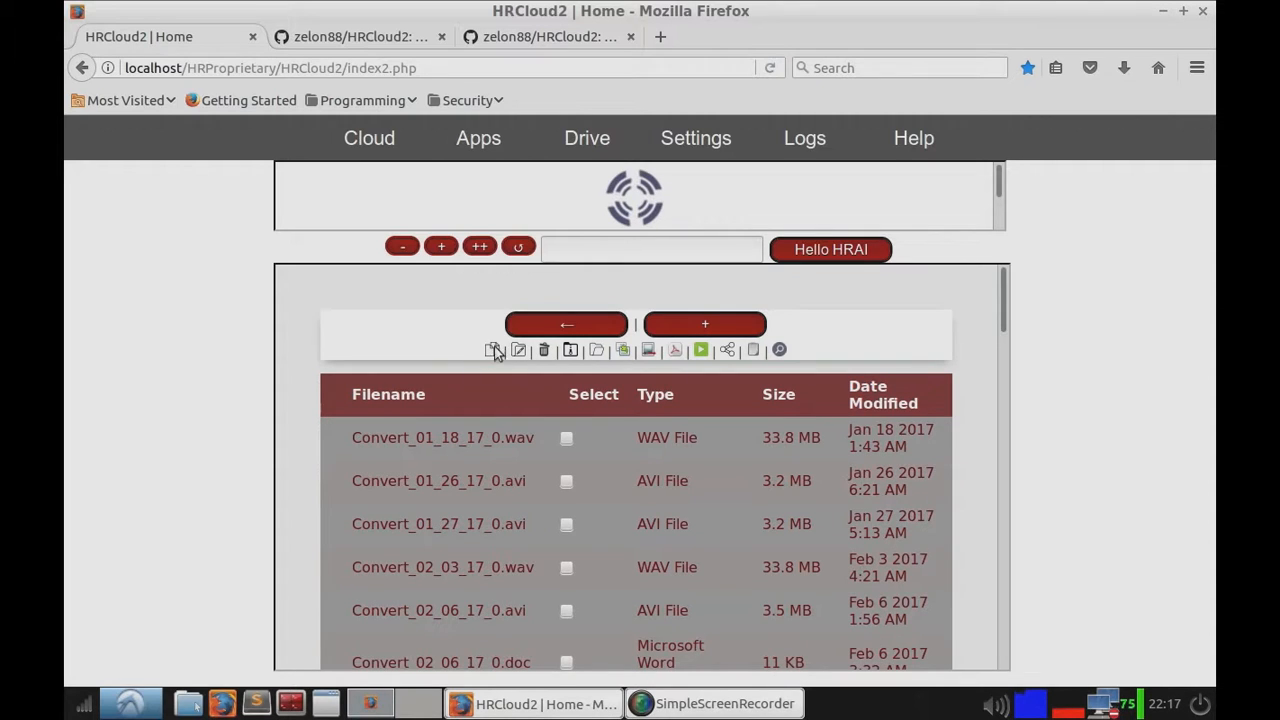
left_click(491, 350)
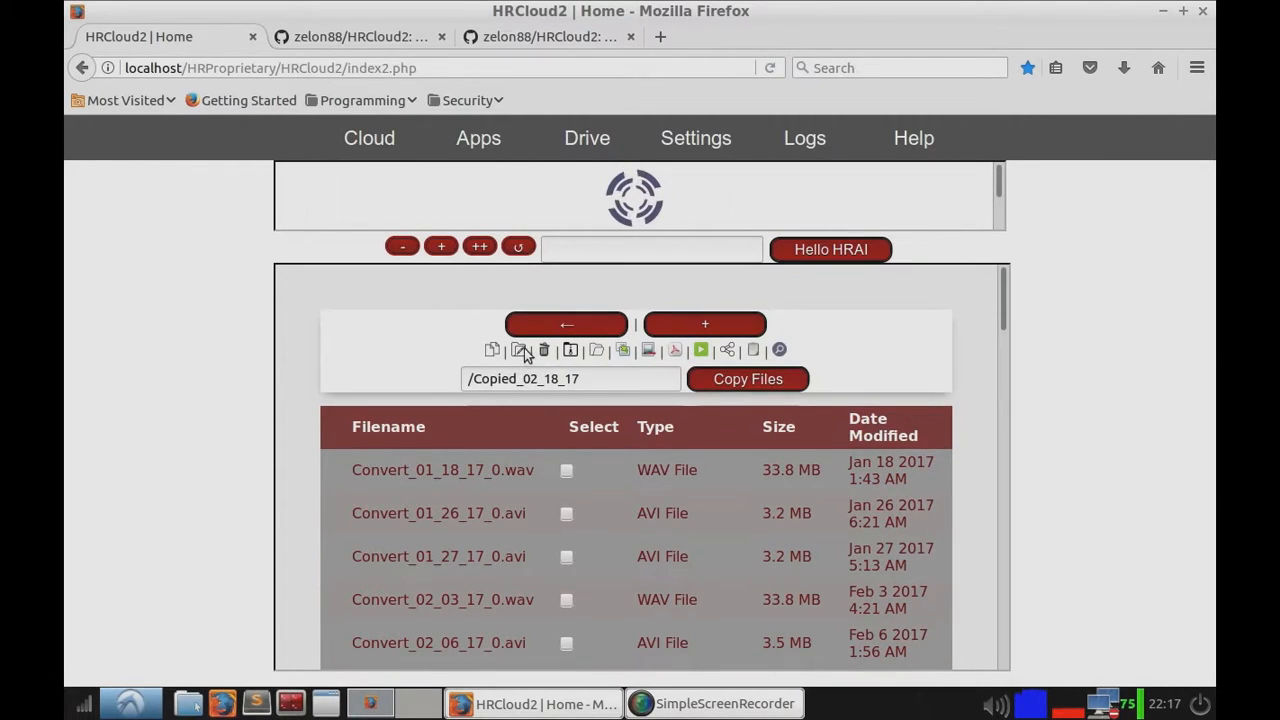
left_click(518, 351)
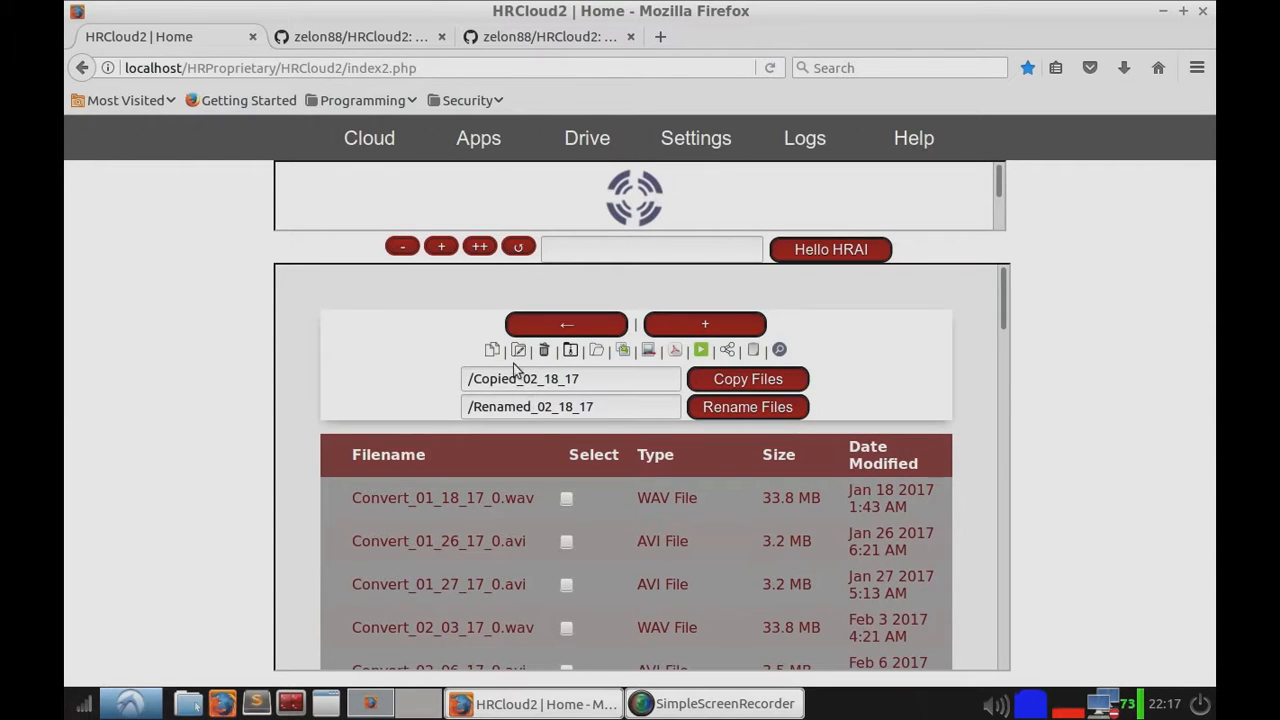
left_click(518, 353)
left_click(491, 351)
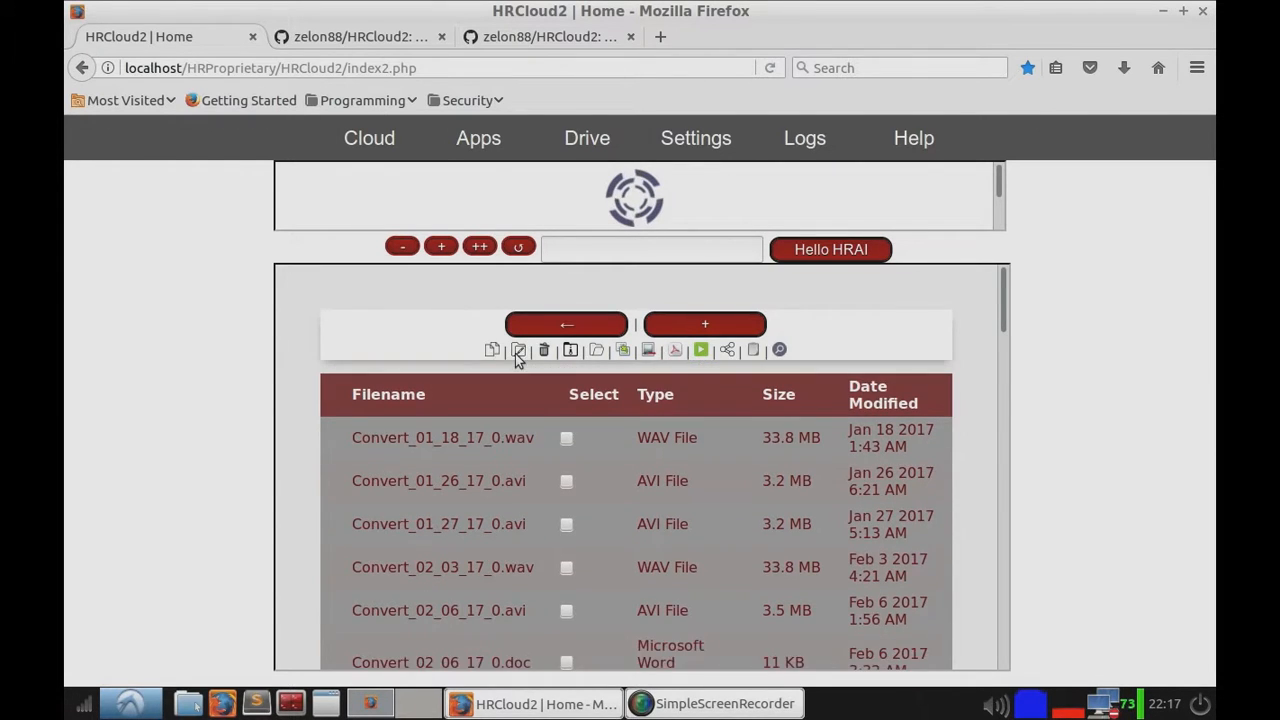
left_click(517, 352)
left_click(492, 351)
left_click(544, 350)
left_click(571, 351)
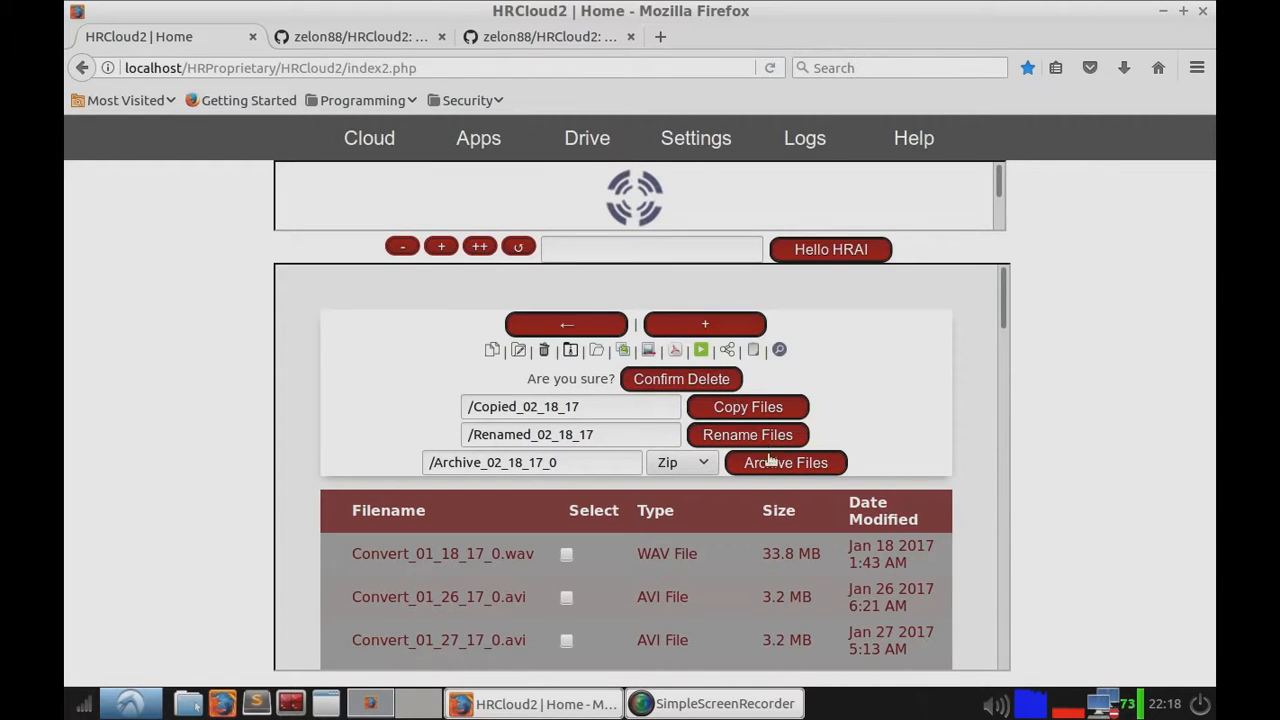
left_click(521, 351)
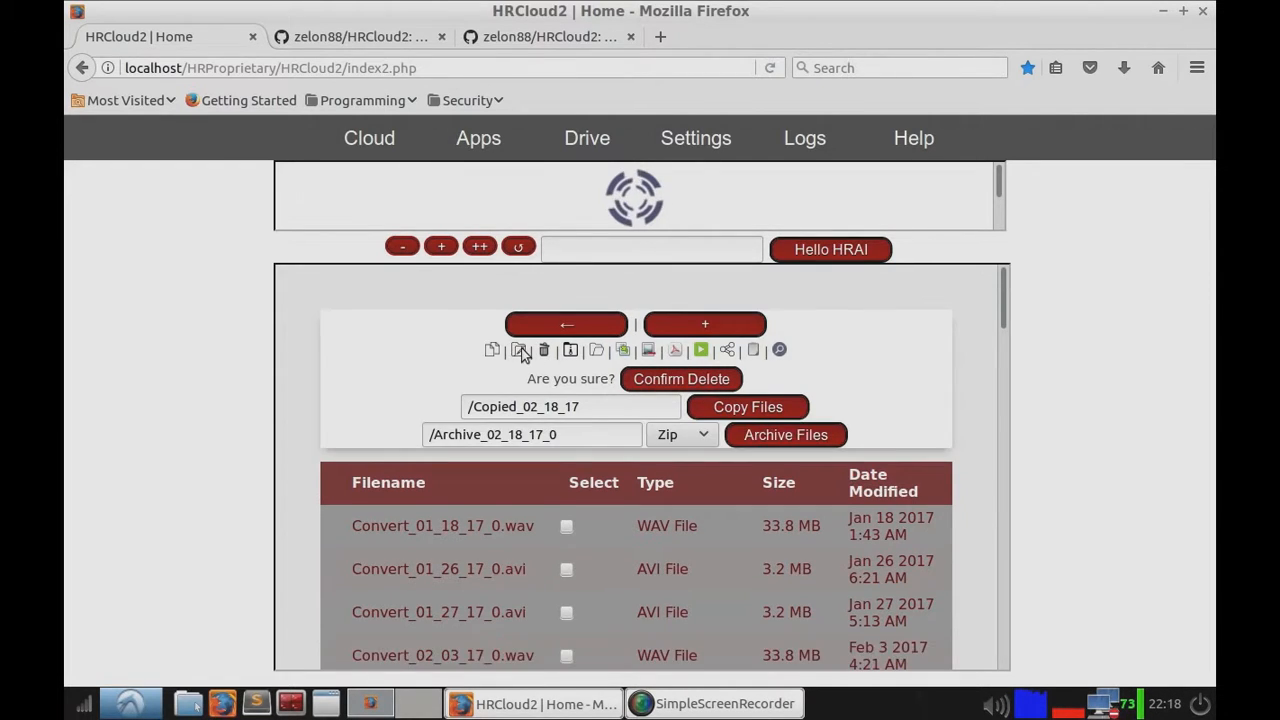
left_click(542, 351)
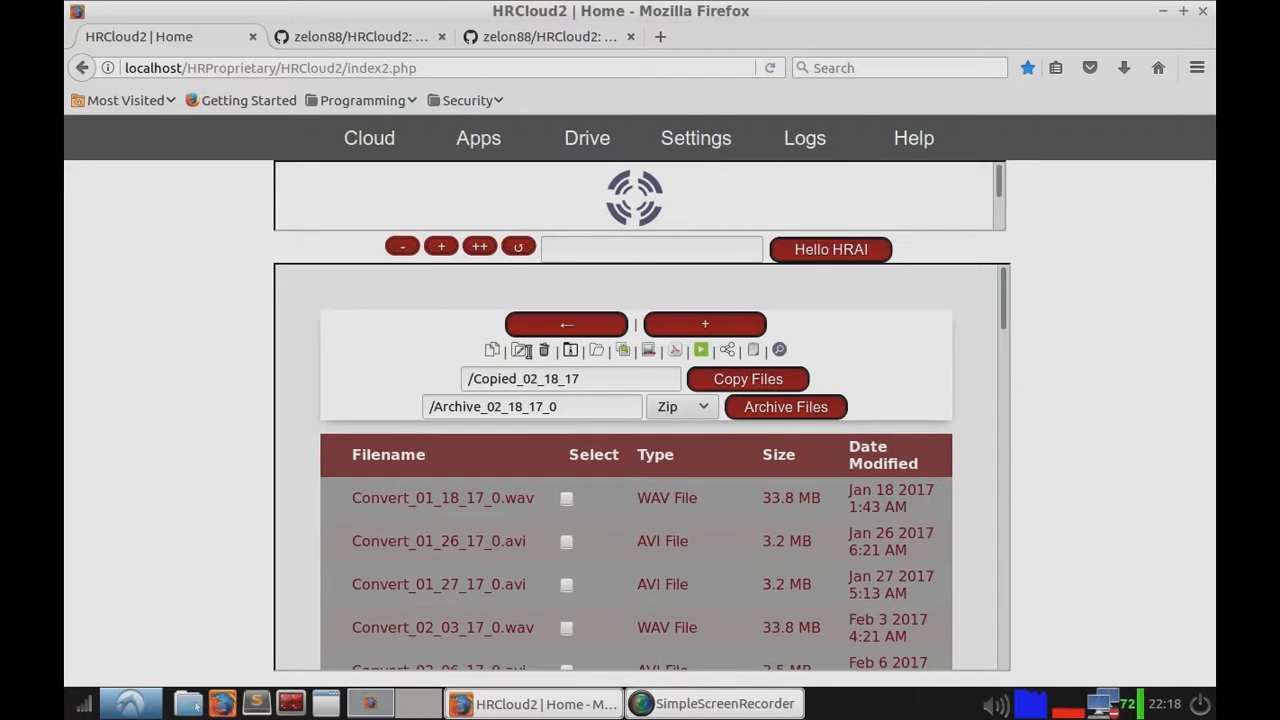
left_click(494, 350)
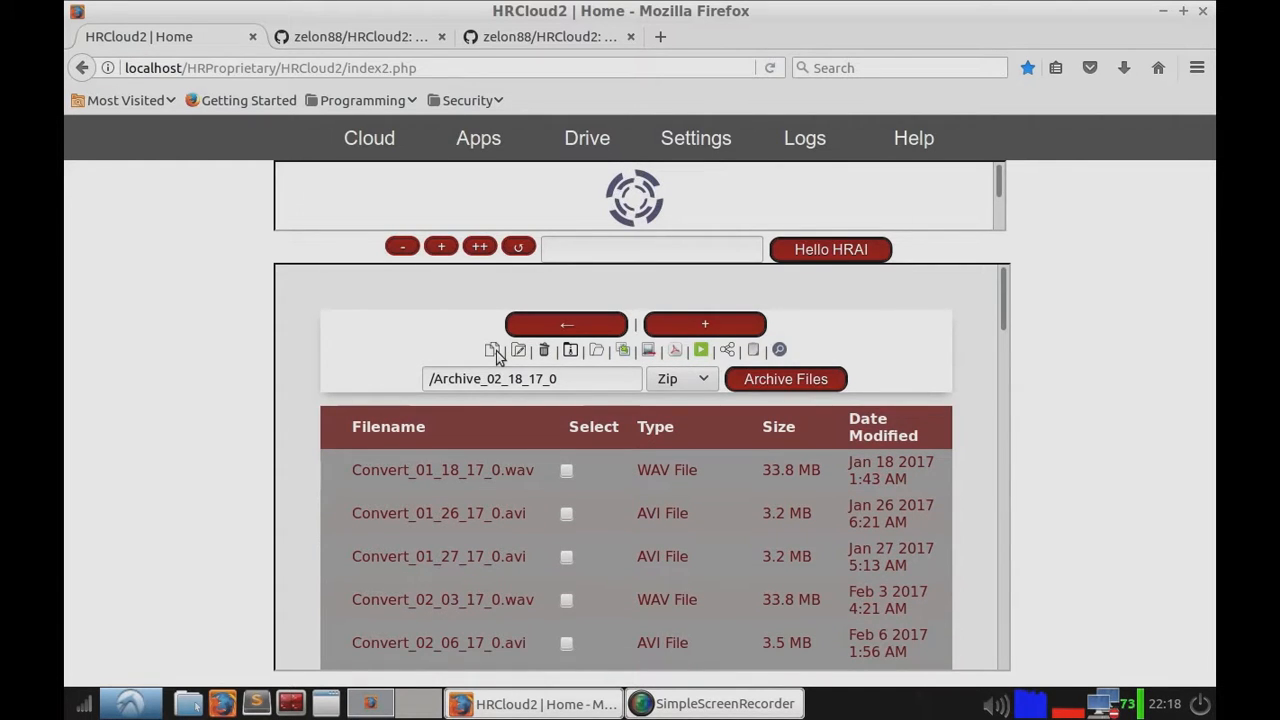
Step: Open the archive options and select Convert_01_18_17_0.wav, Convert_01_26_17_0.avi and Convert_01_27_17_0.avi
left_click(572, 352)
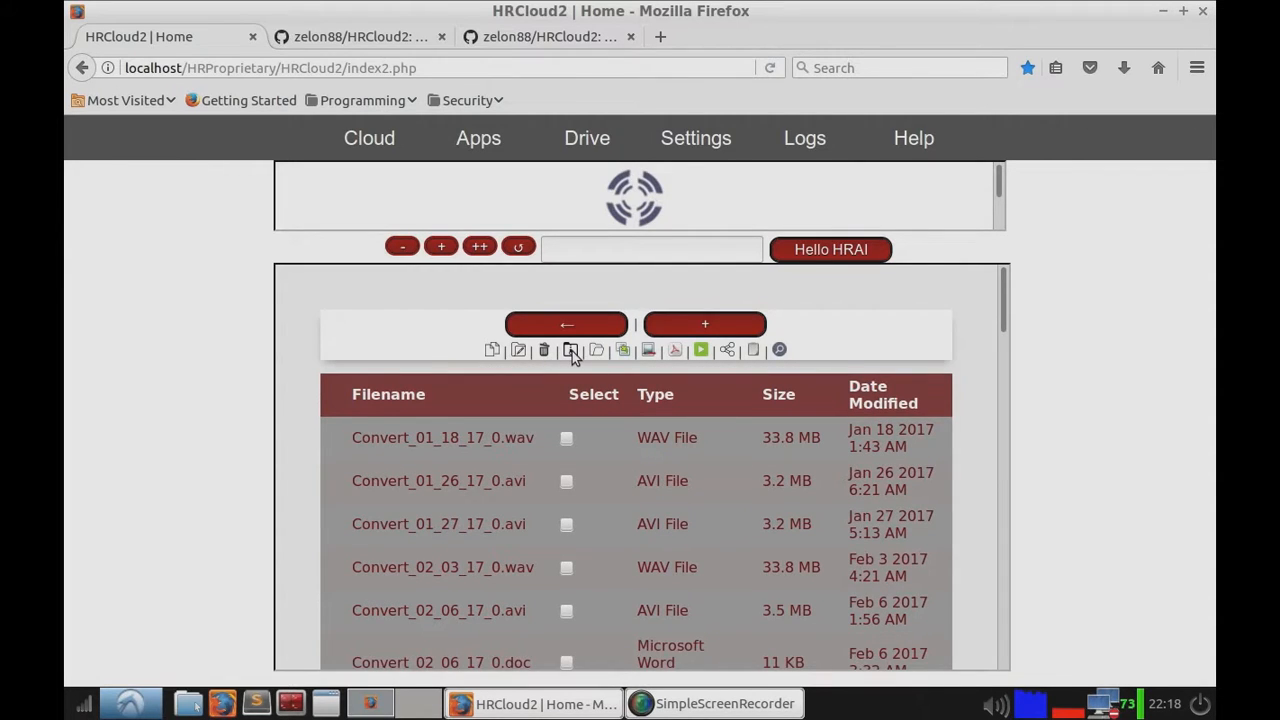
left_click(572, 351)
left_click_drag(586, 376, 384, 376)
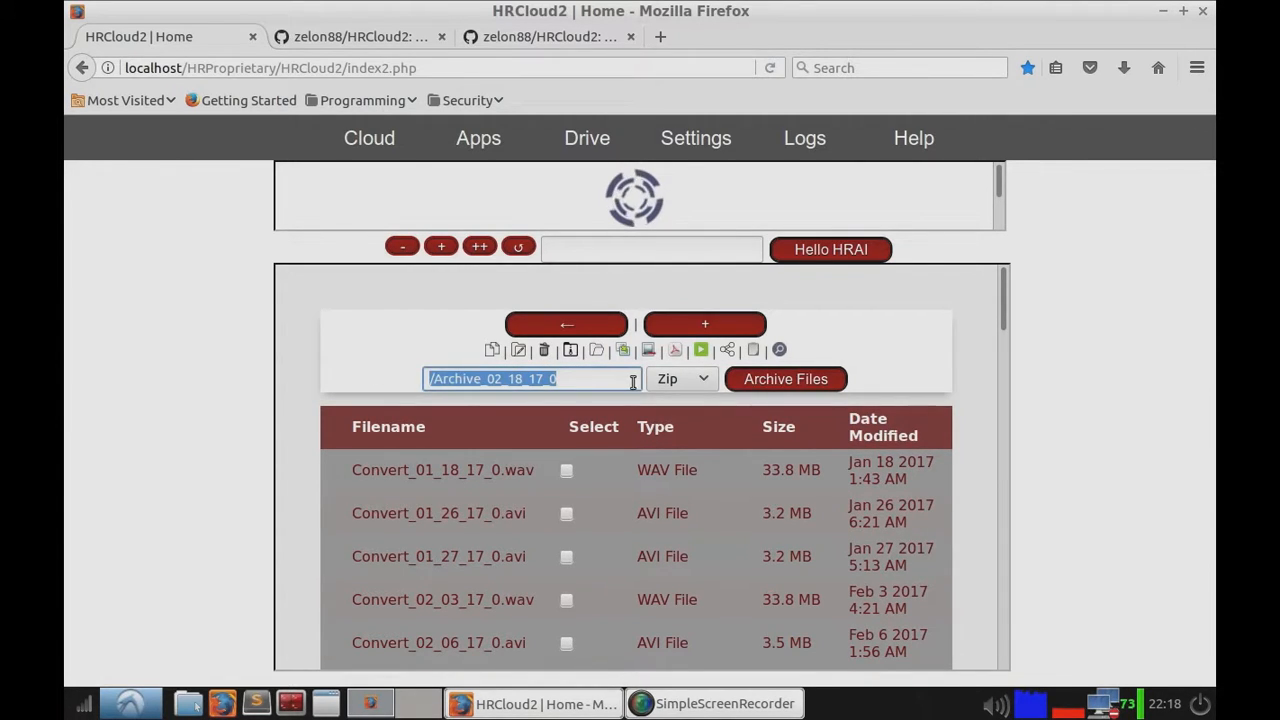
left_click(572, 352)
left_click(572, 352)
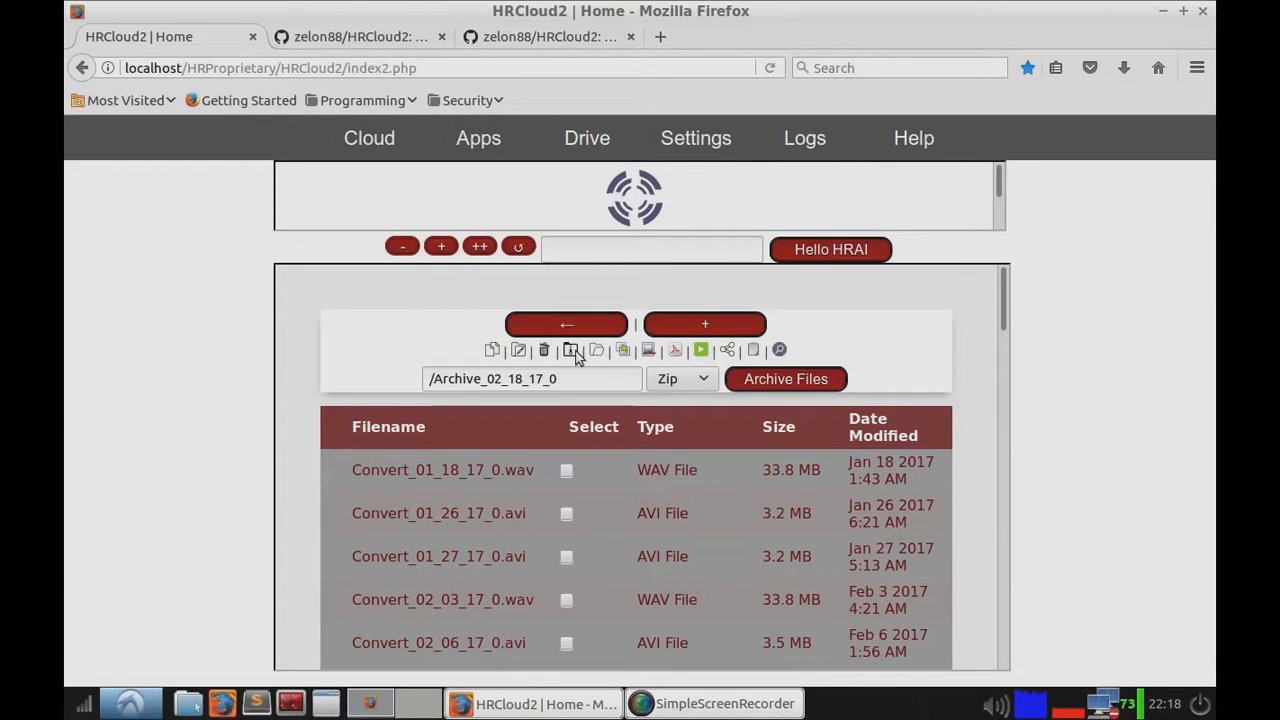
left_click(680, 380)
left_click(686, 406)
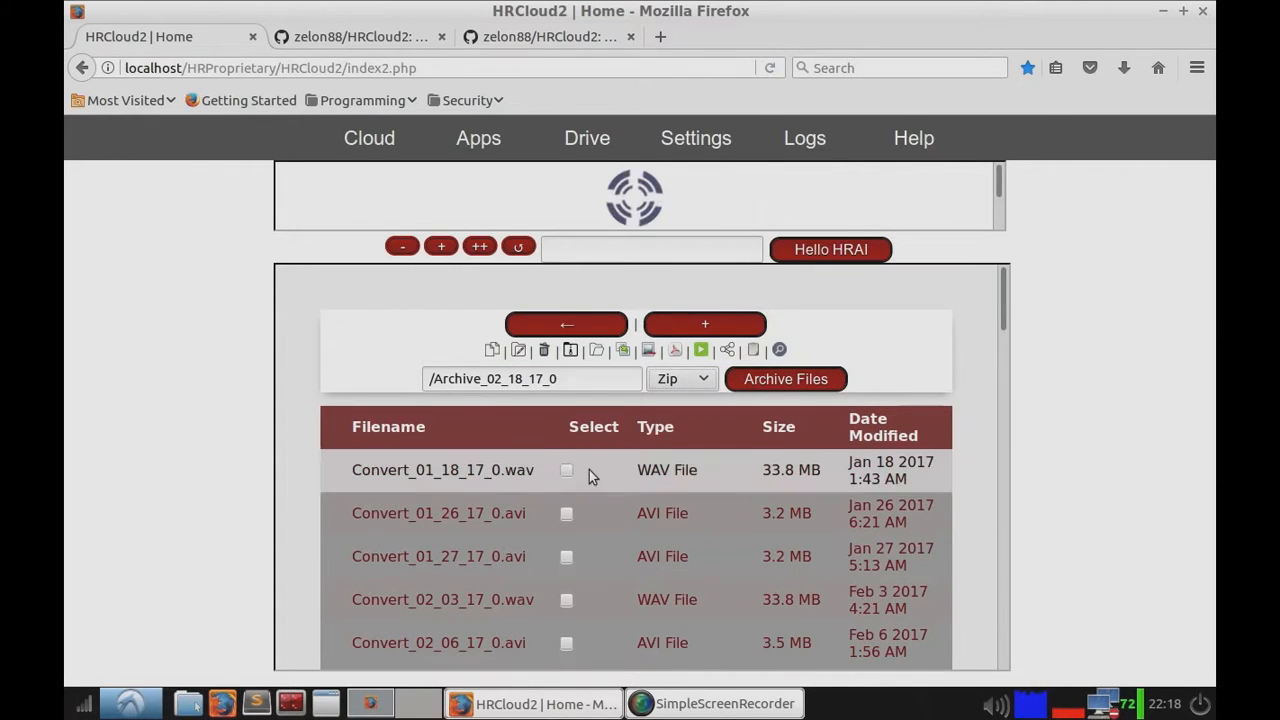
left_click_drag(572, 381, 487, 380)
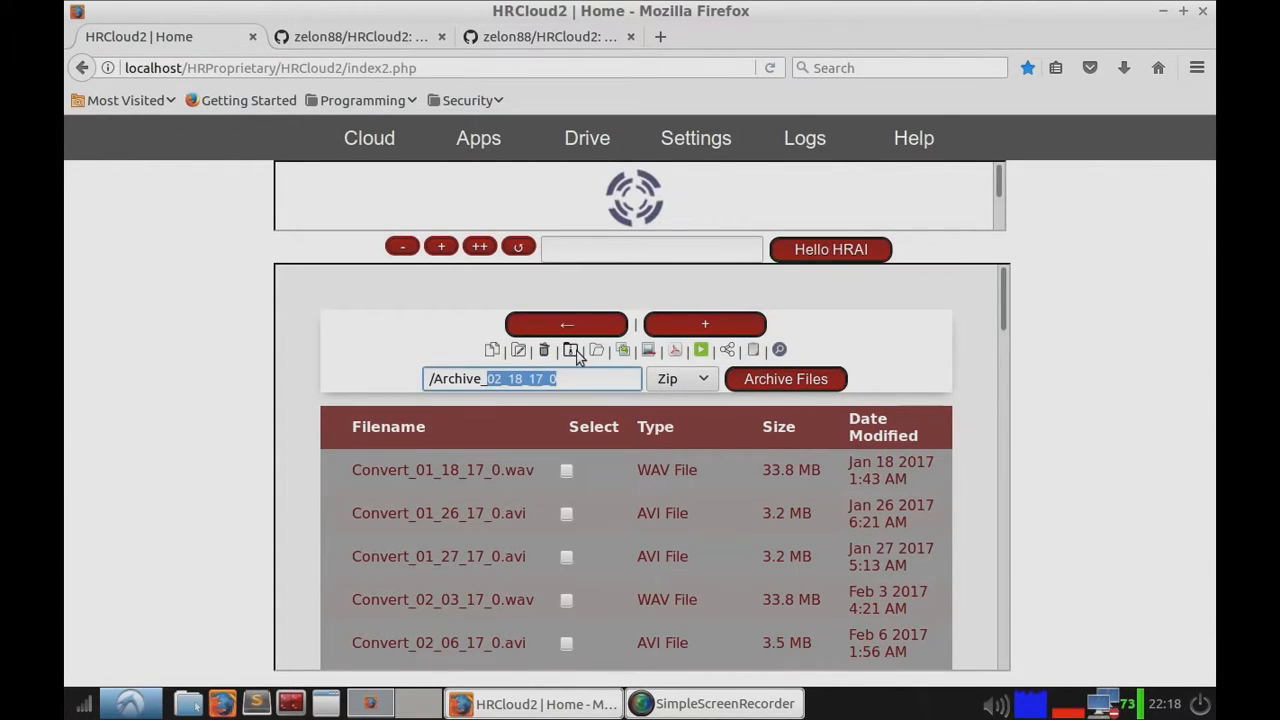
left_click(567, 470)
left_click(567, 513)
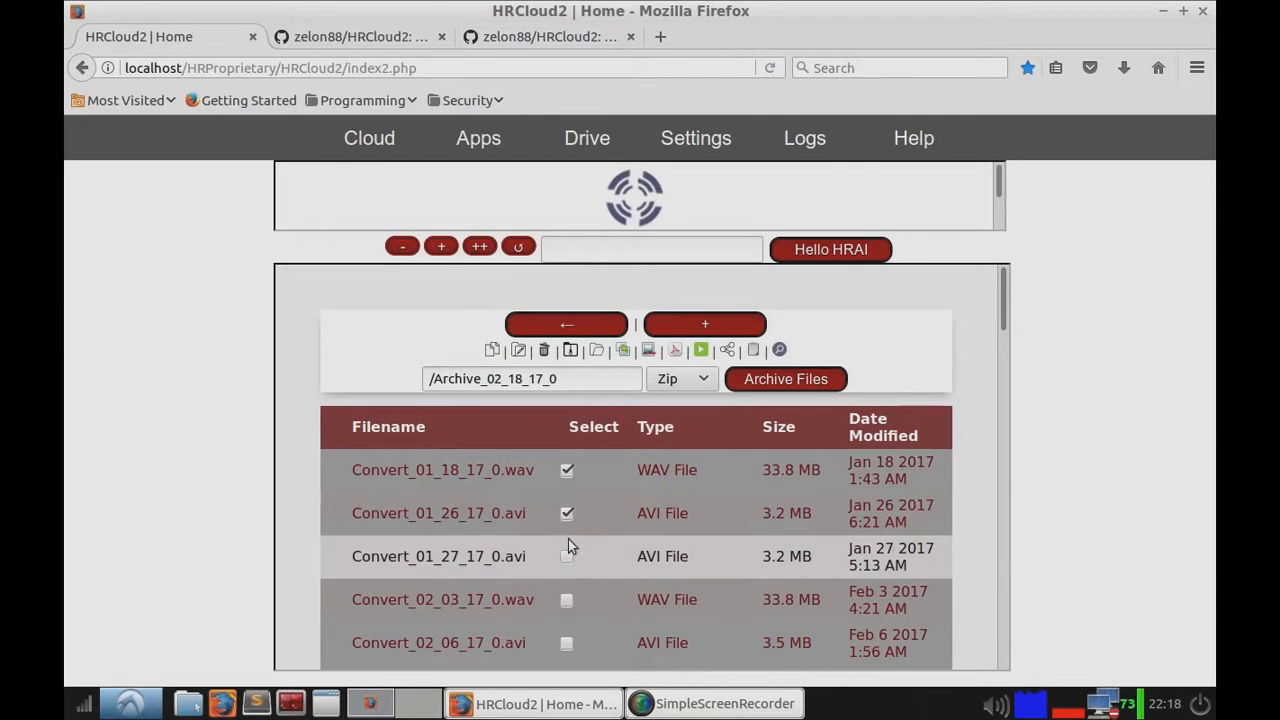
left_click(567, 556)
Step: Archive the three selected files in Rar format as /Test53433.rar
left_click(676, 385)
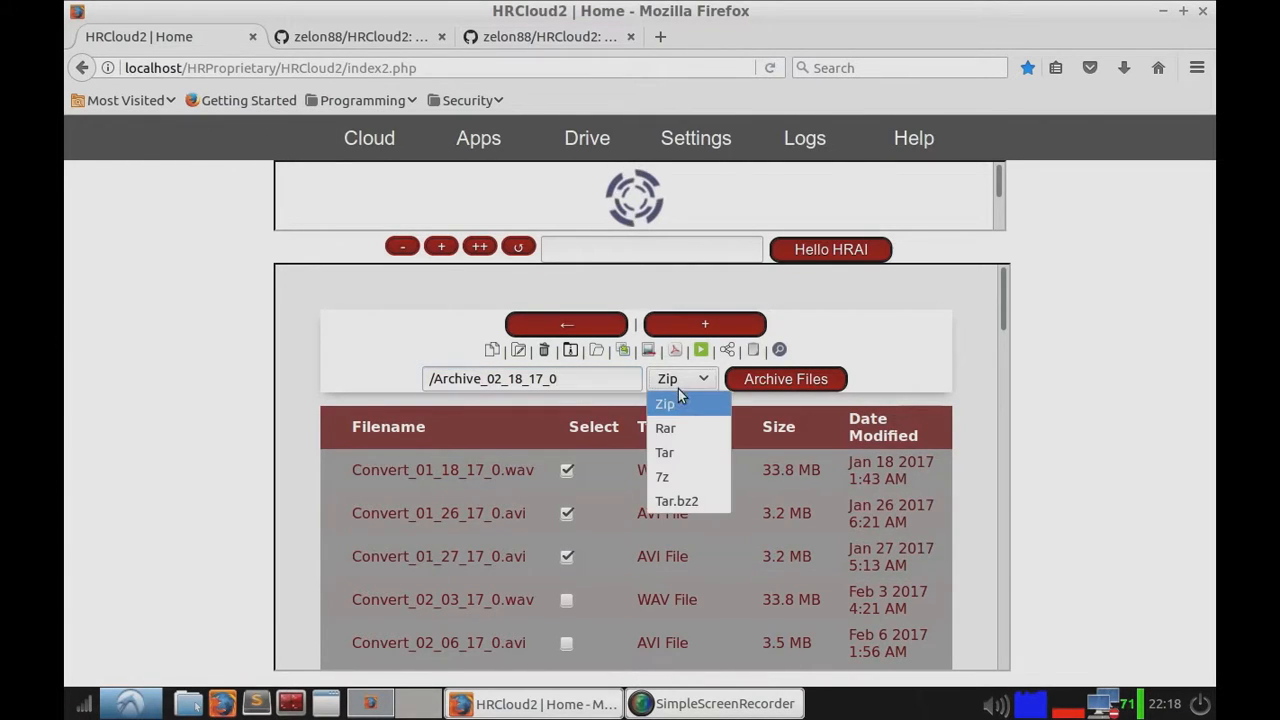
left_click(679, 429)
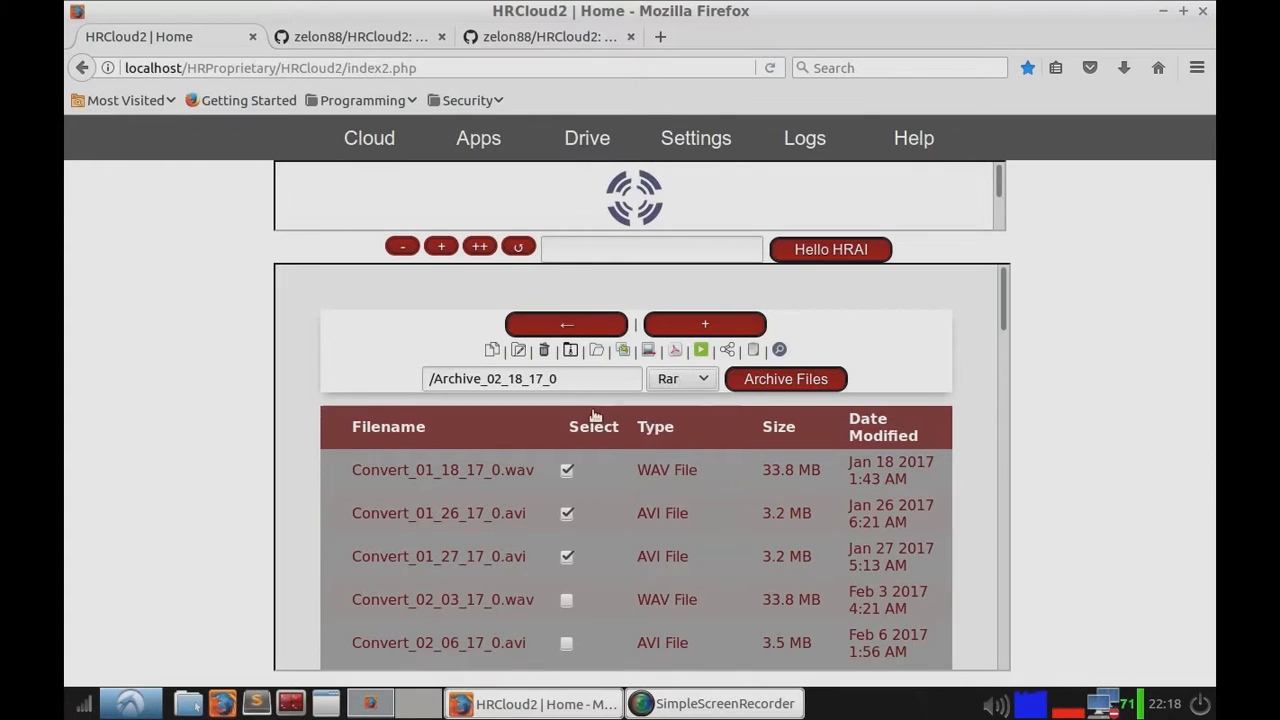
left_click_drag(586, 378, 430, 379)
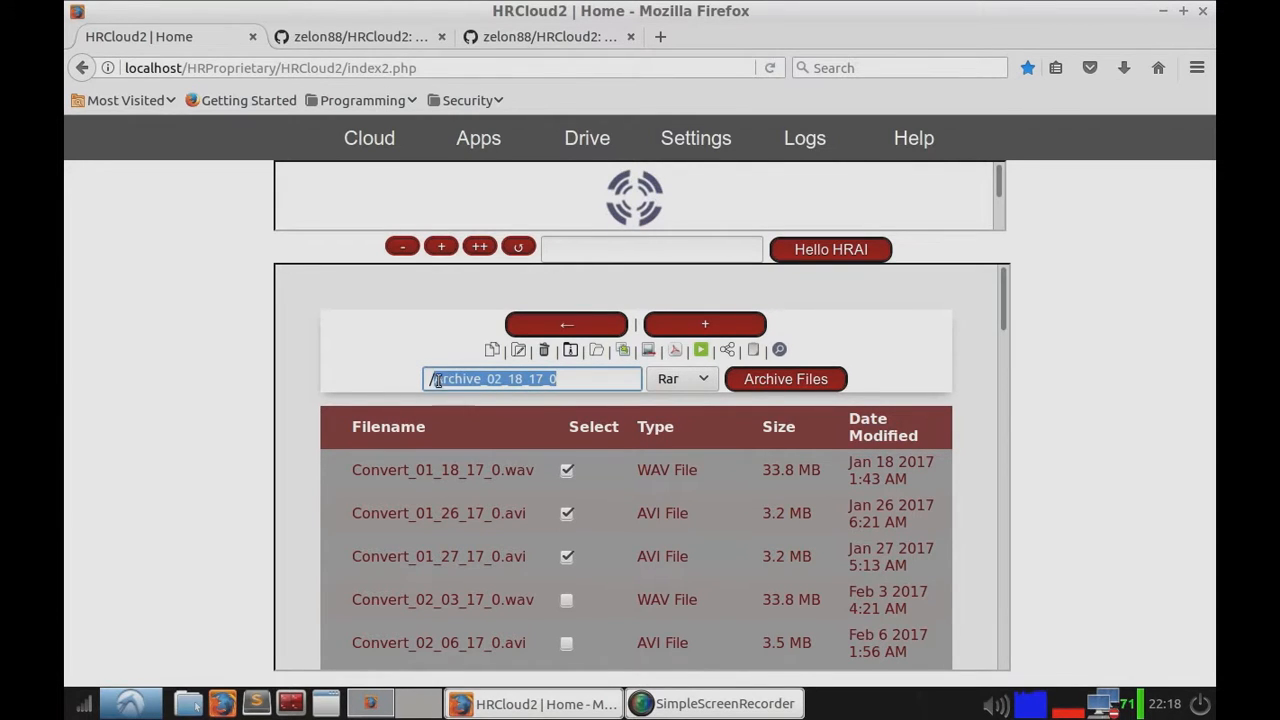
type("/")
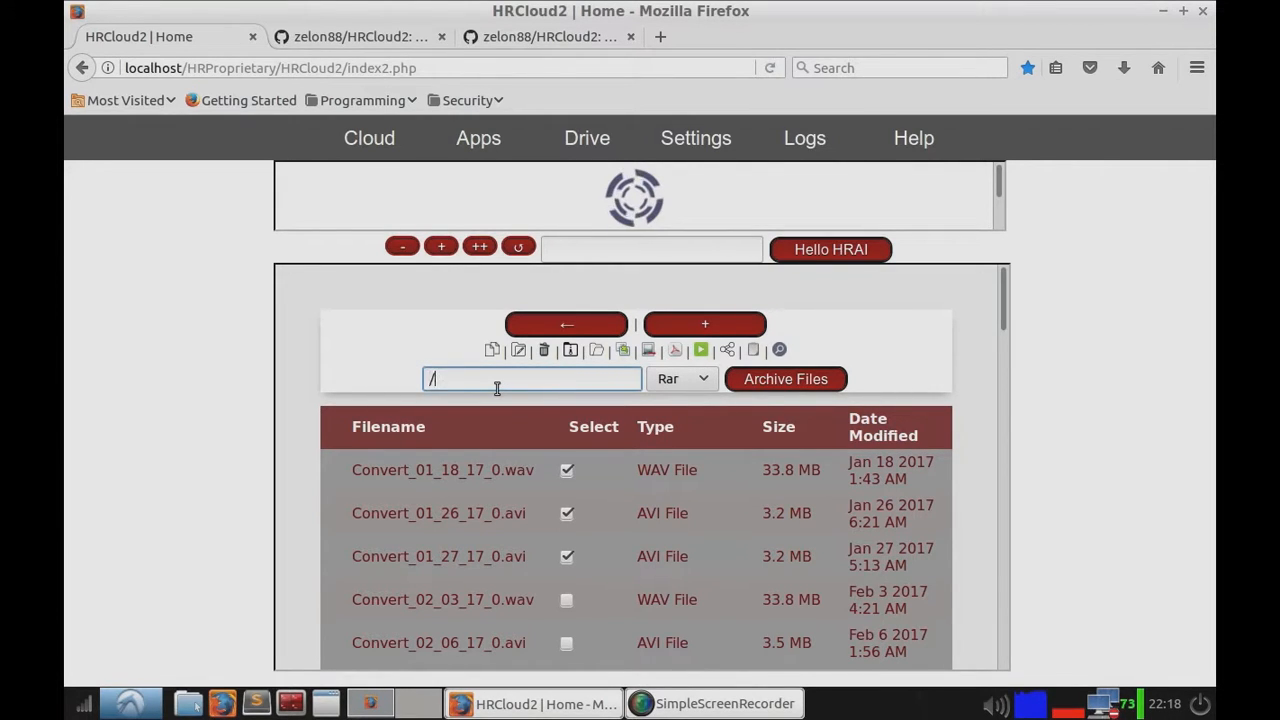
type("Test.rar")
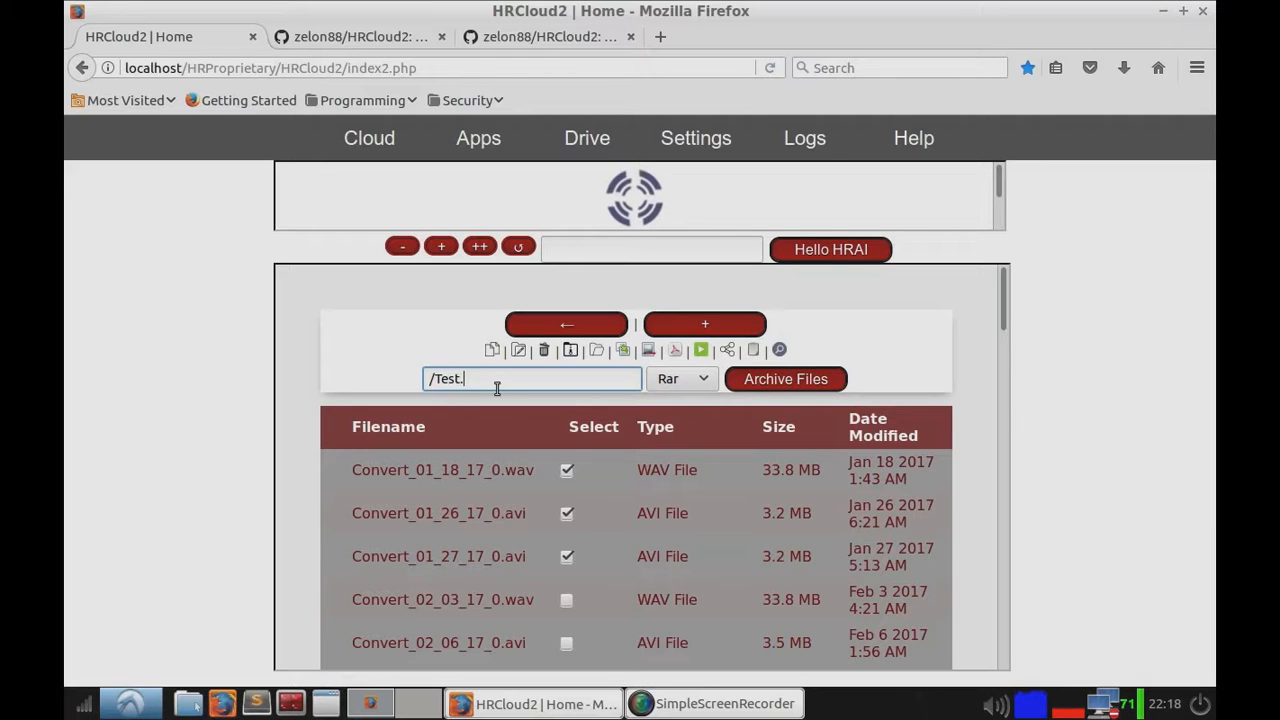
key("Left")
key("Left")
key("Left")
key("Left")
type("53433")
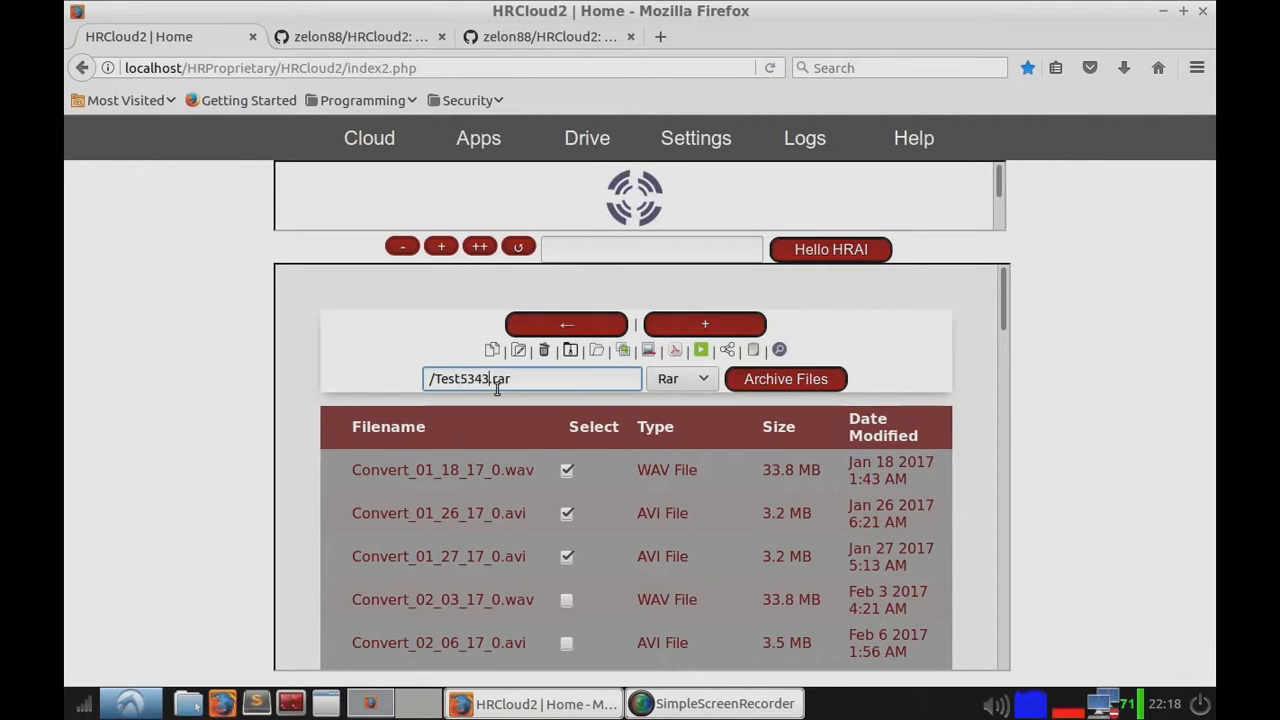
left_click(767, 384)
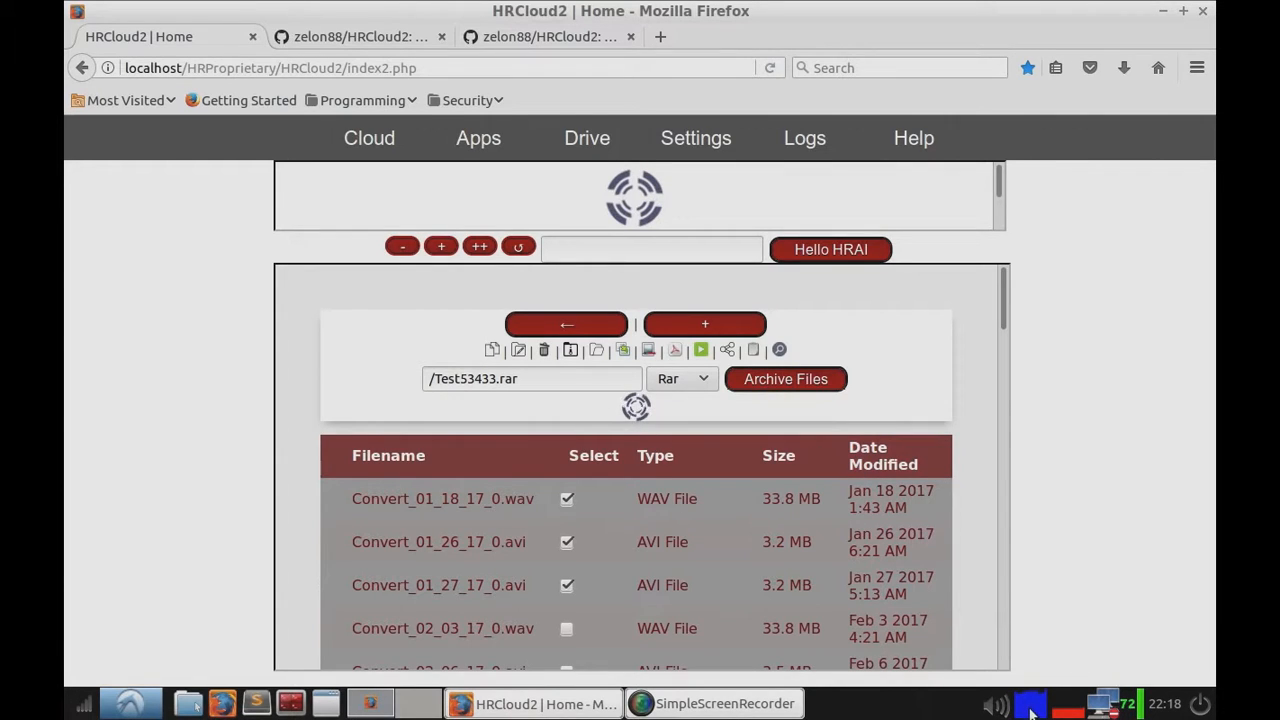
Step: Sort by Date Modified, open Test53433.rar in the archive manager to inspect its contents, and close it
mouse_move(1036, 708)
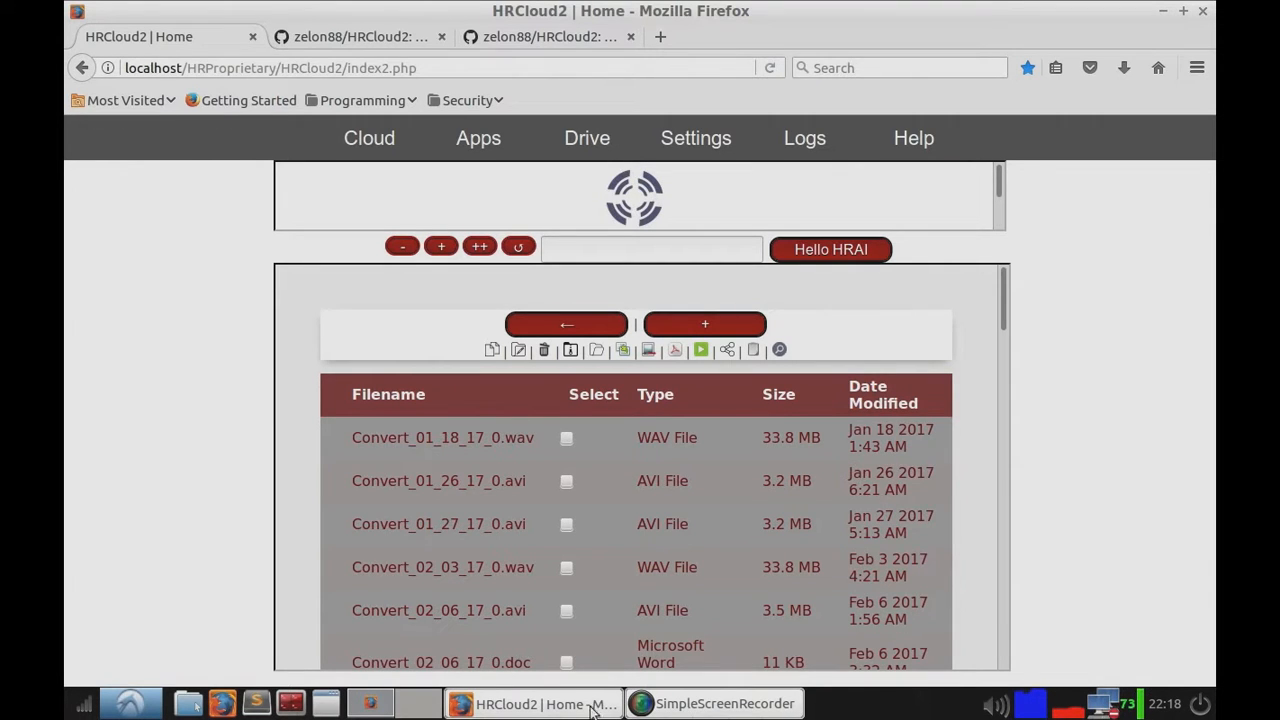
double_click(875, 400)
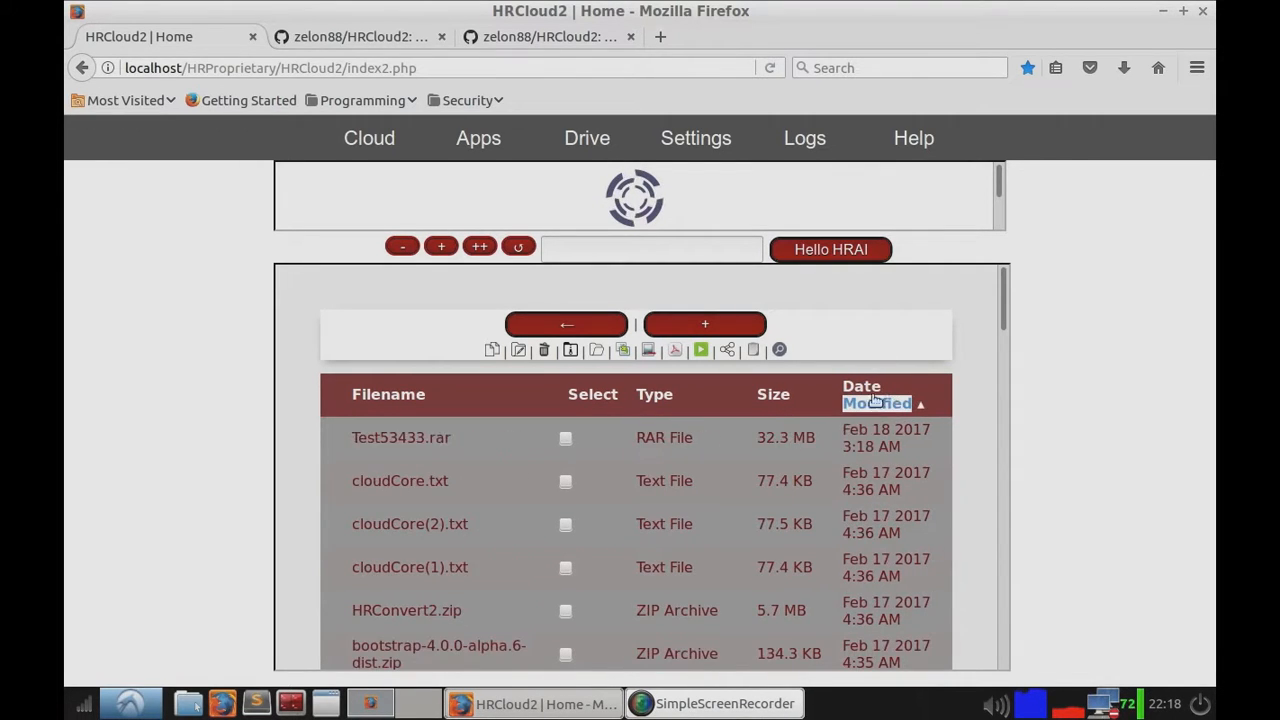
left_click(445, 445)
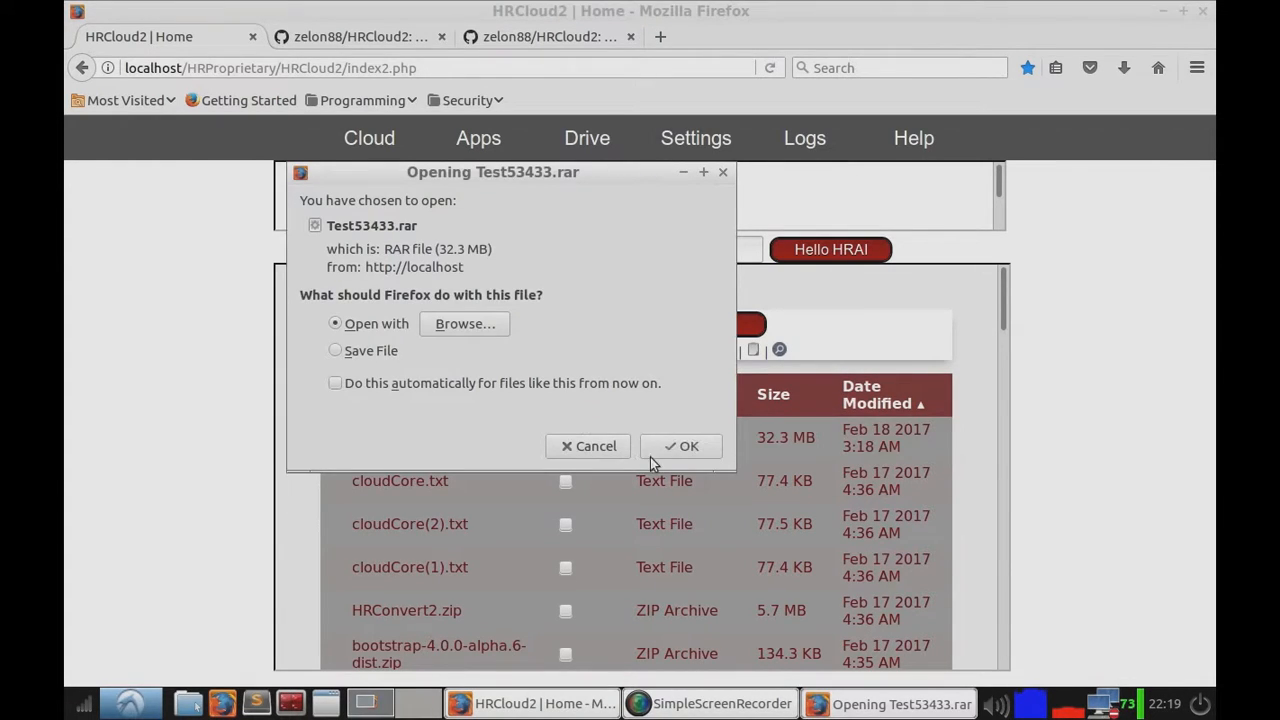
left_click(683, 447)
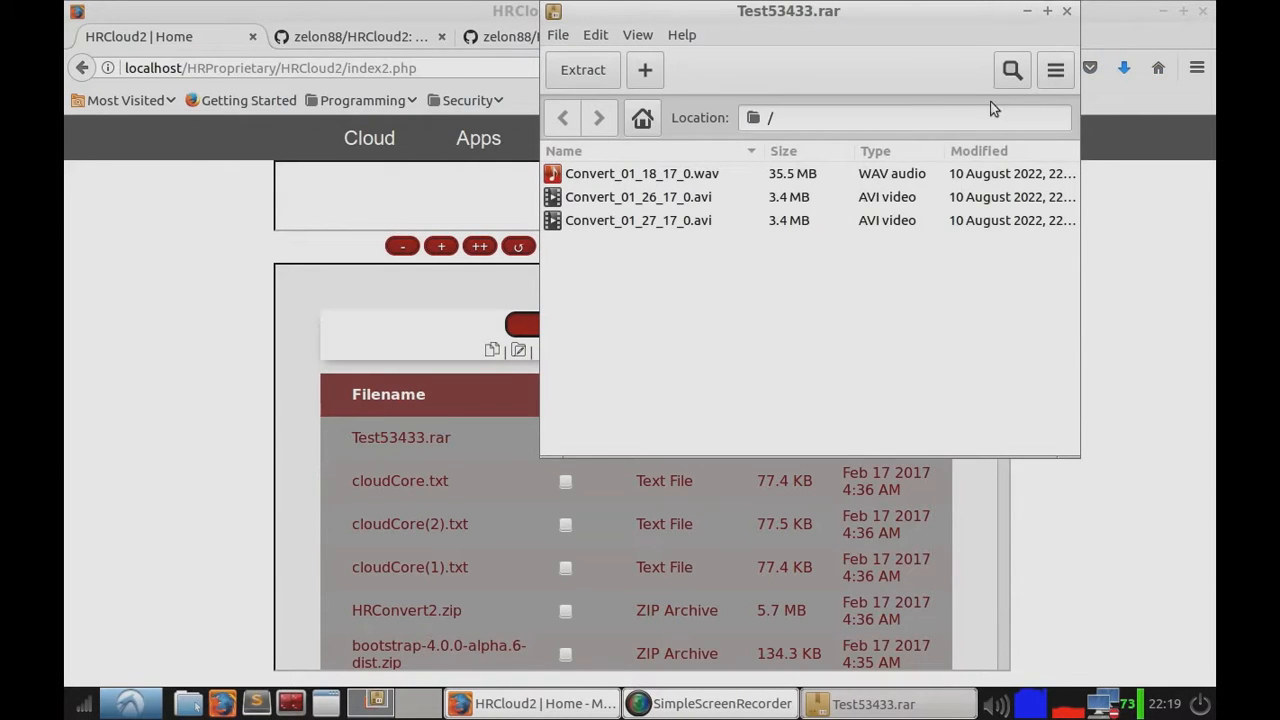
left_click(1064, 14)
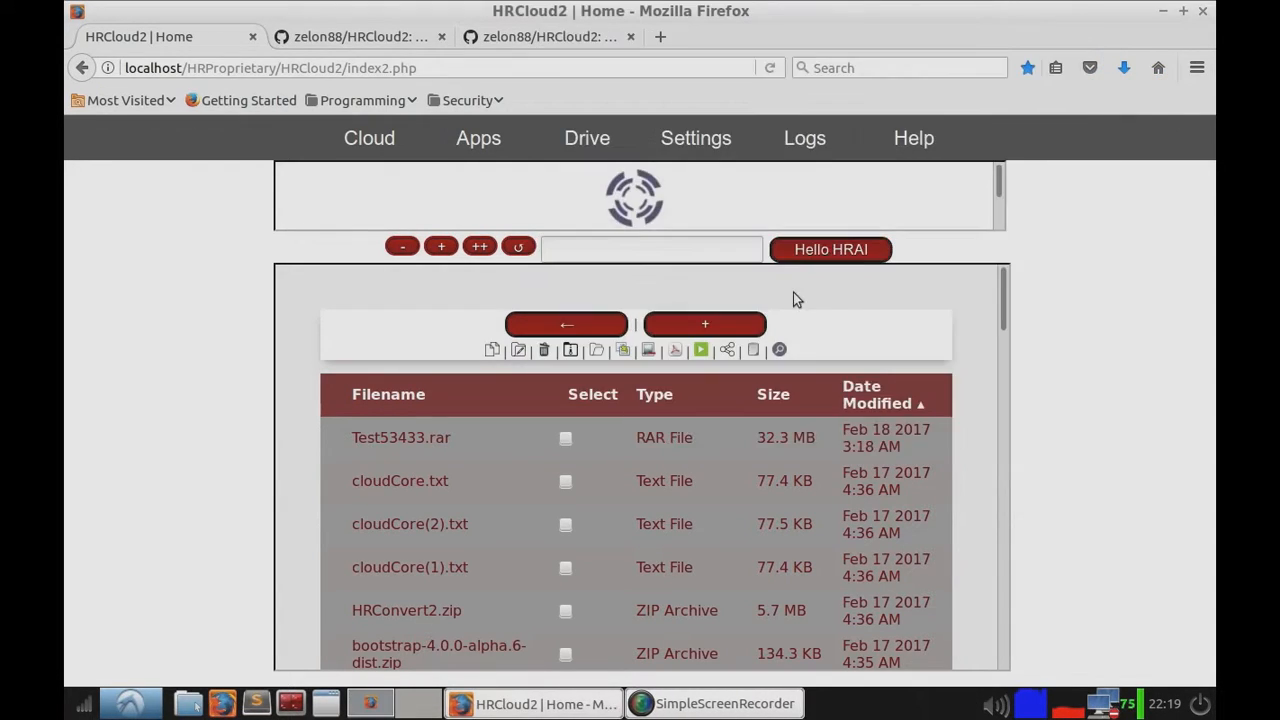
Step: Open the archive options and look through the available archive formats without choosing one
left_click(573, 350)
left_click(691, 388)
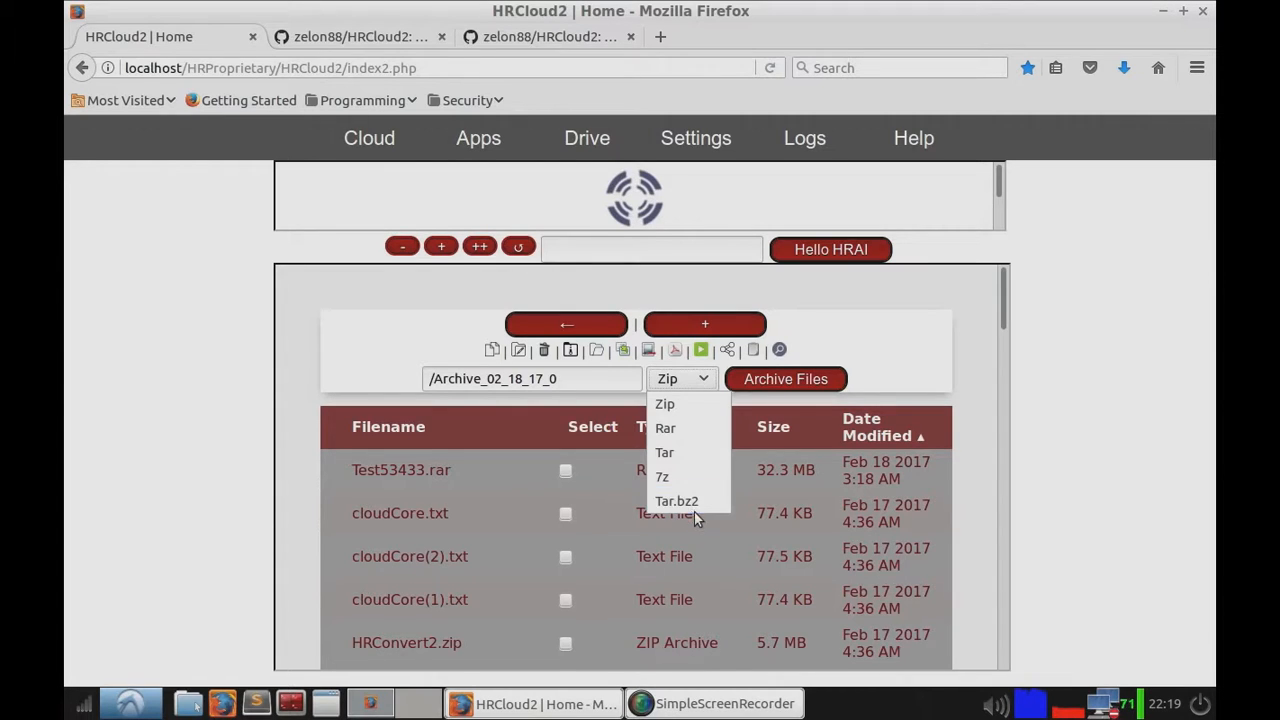
left_click(848, 343)
left_click(688, 386)
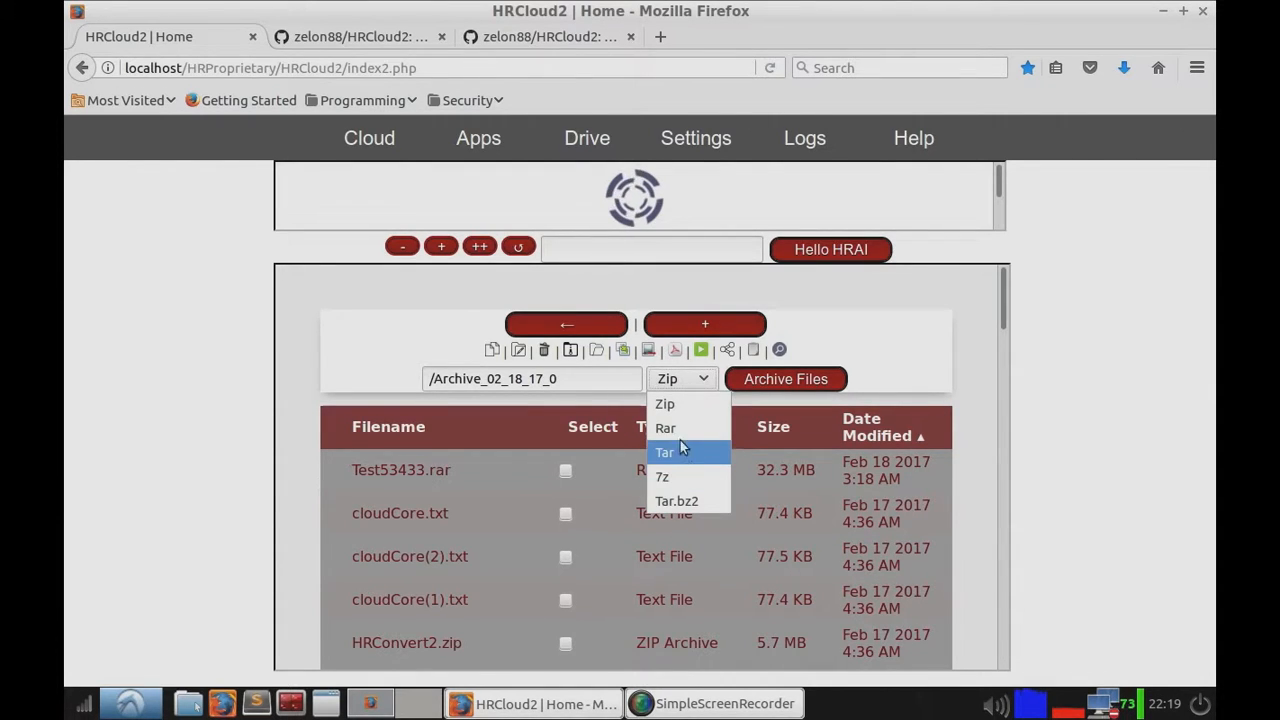
left_click(855, 320)
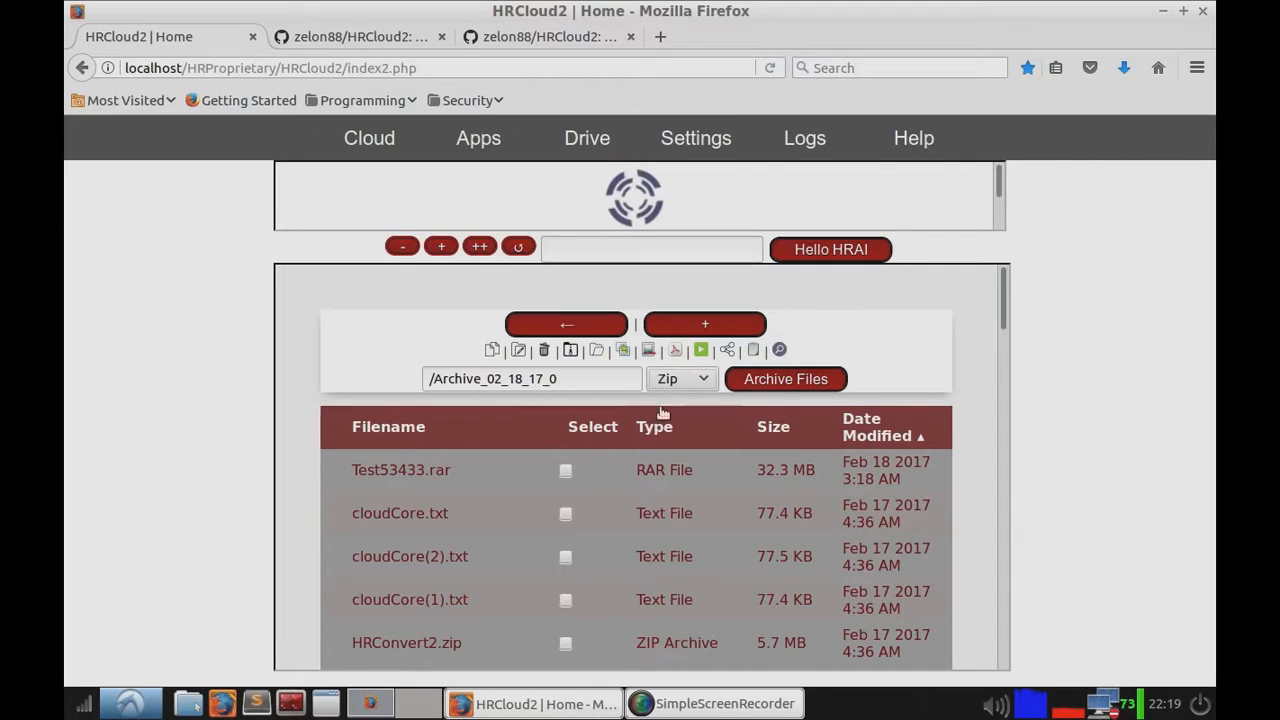
left_click(682, 379)
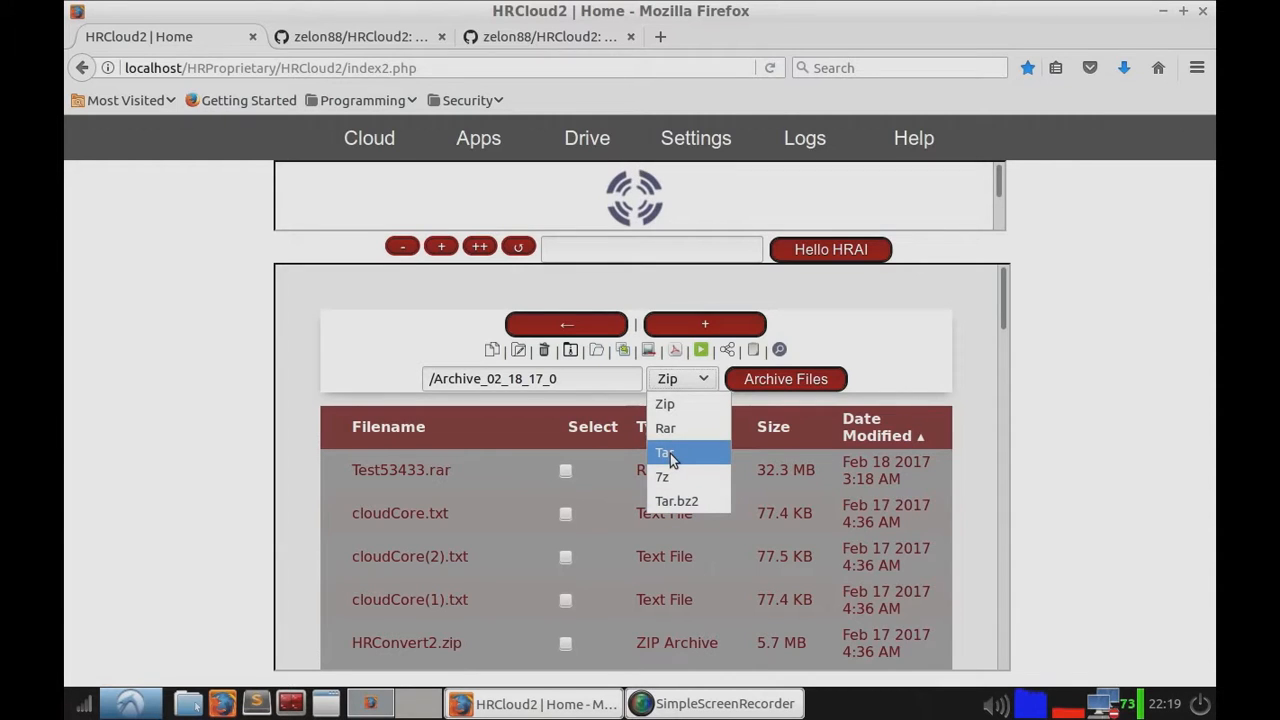
left_click(811, 335)
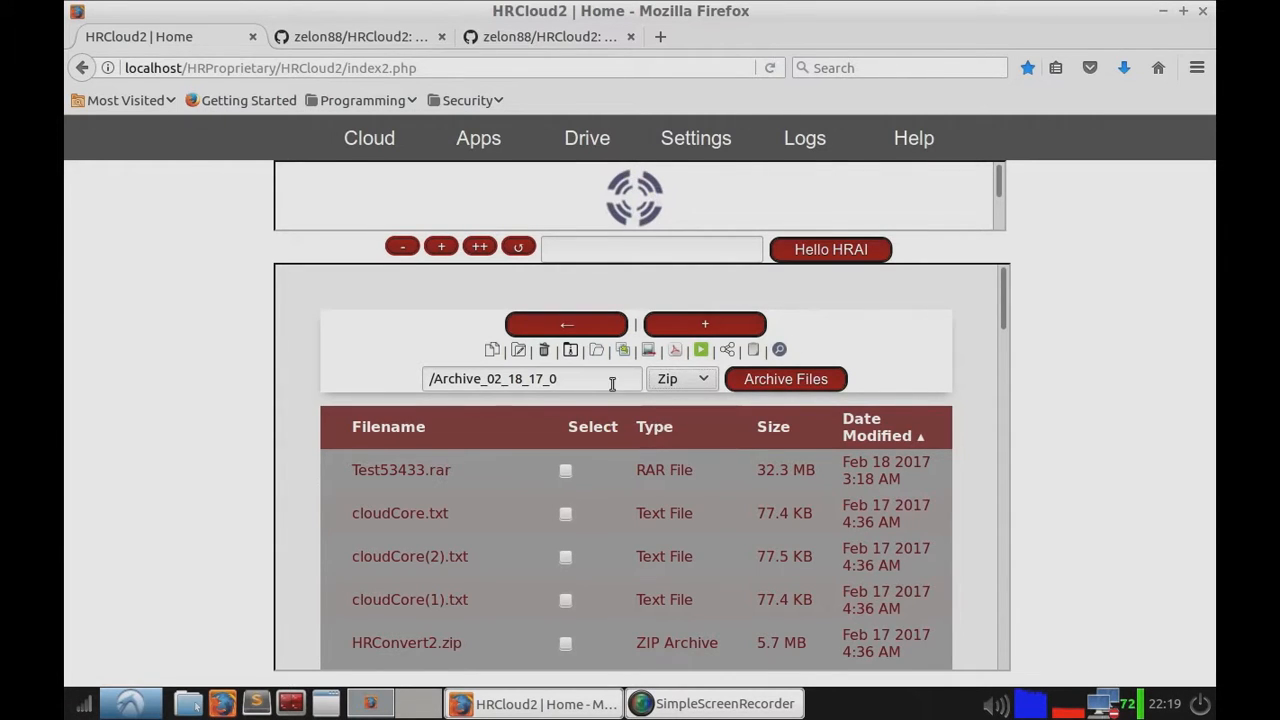
left_click(633, 372)
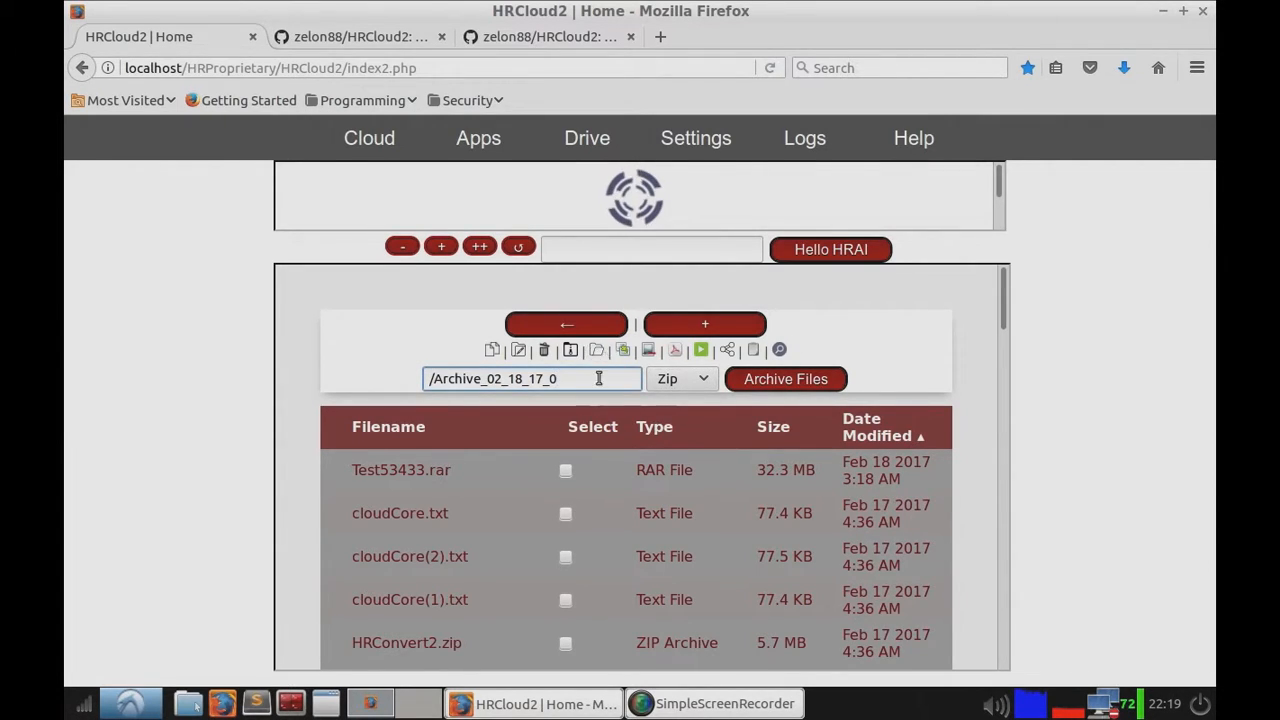
Step: Select Test53433.rar in the Drive list and extract it
left_click(566, 470)
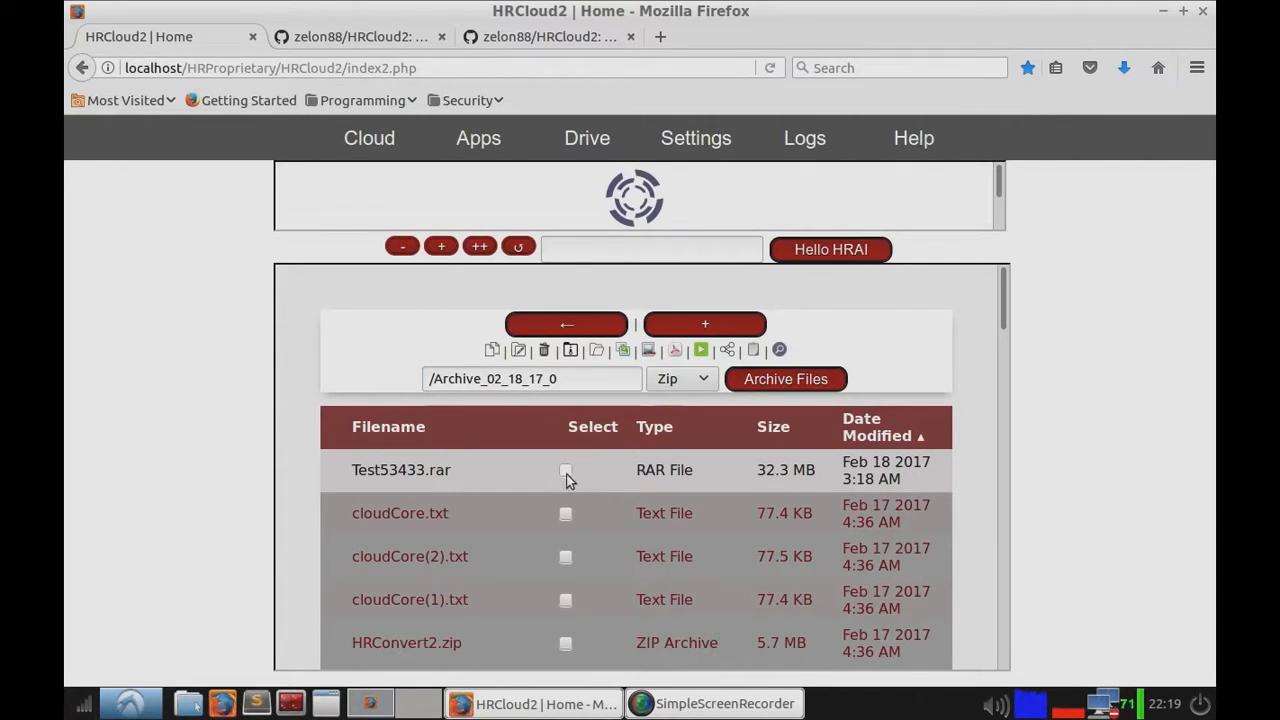
left_click(600, 378)
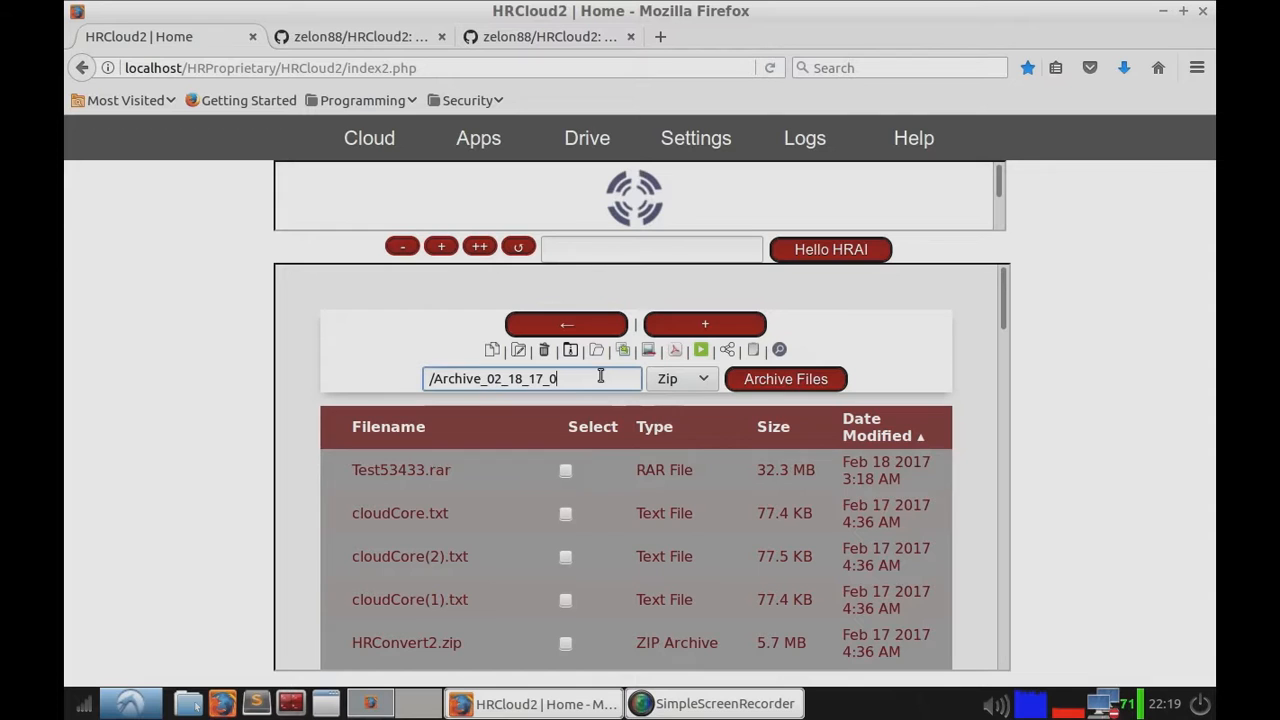
left_click(566, 472)
scroll(561, 483, "down", 4)
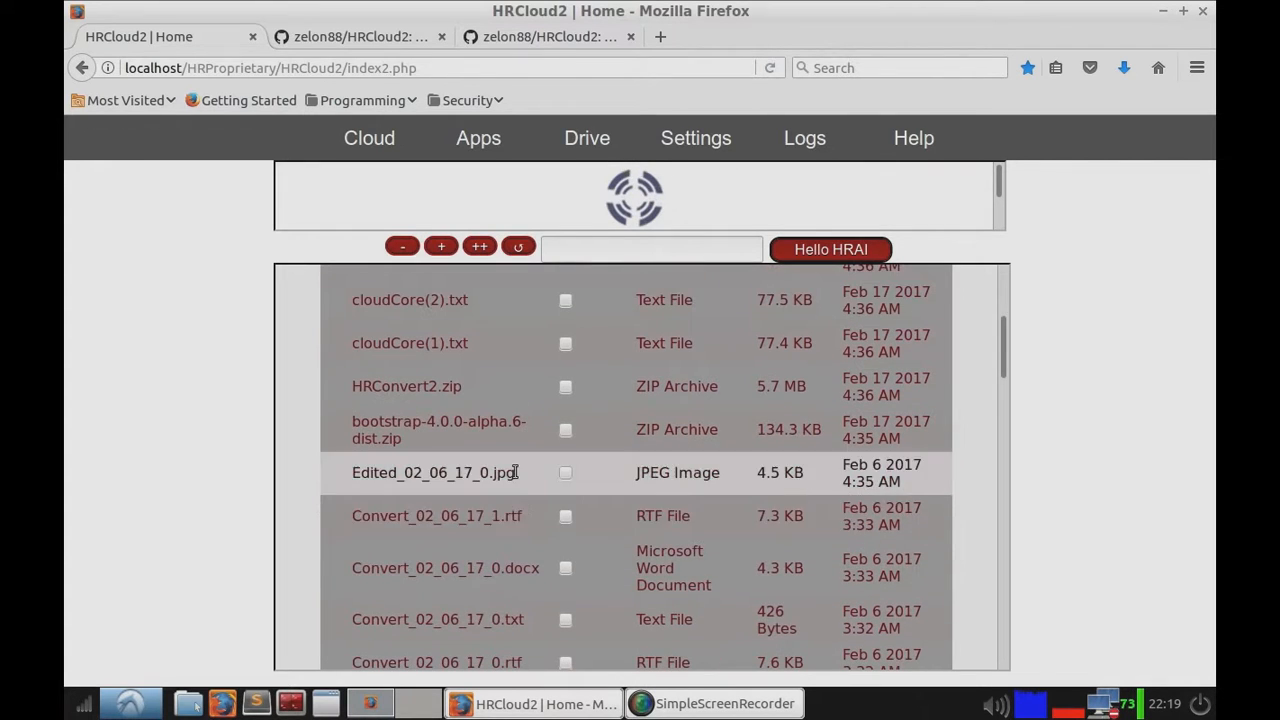
scroll(520, 547, "down", 2)
scroll(636, 410, "up", 6)
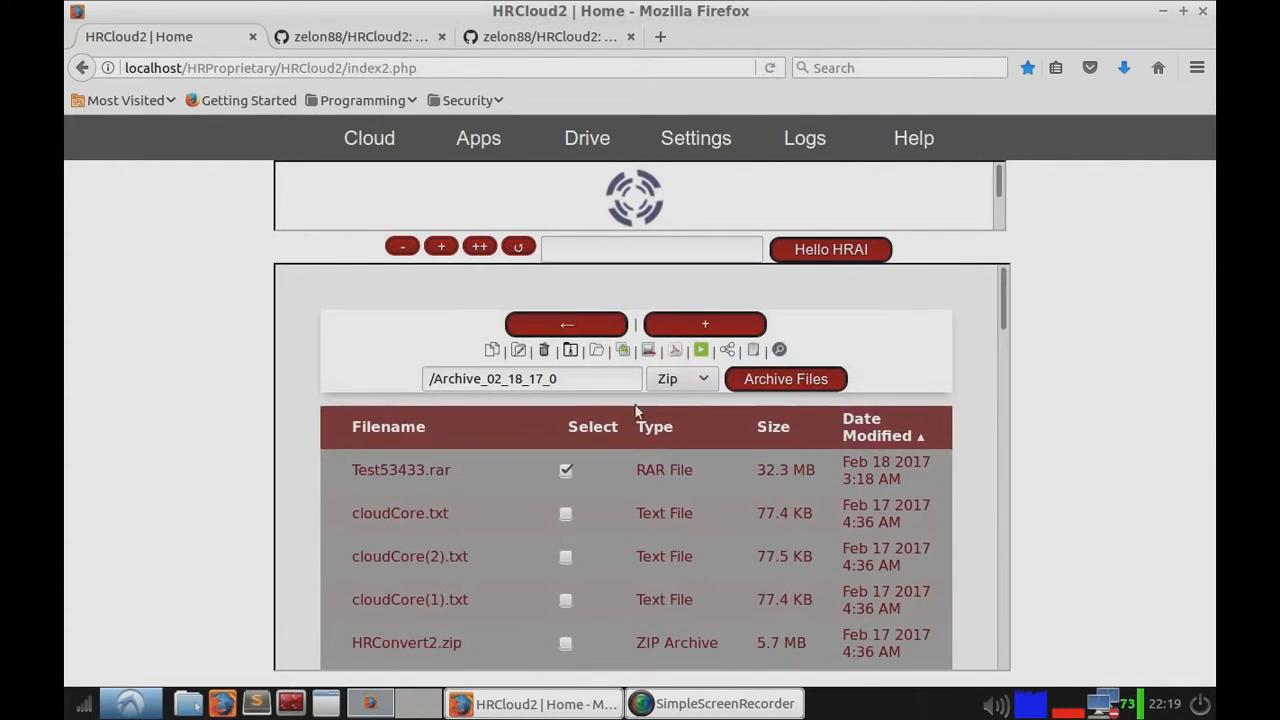
left_click(683, 379)
left_click(680, 379)
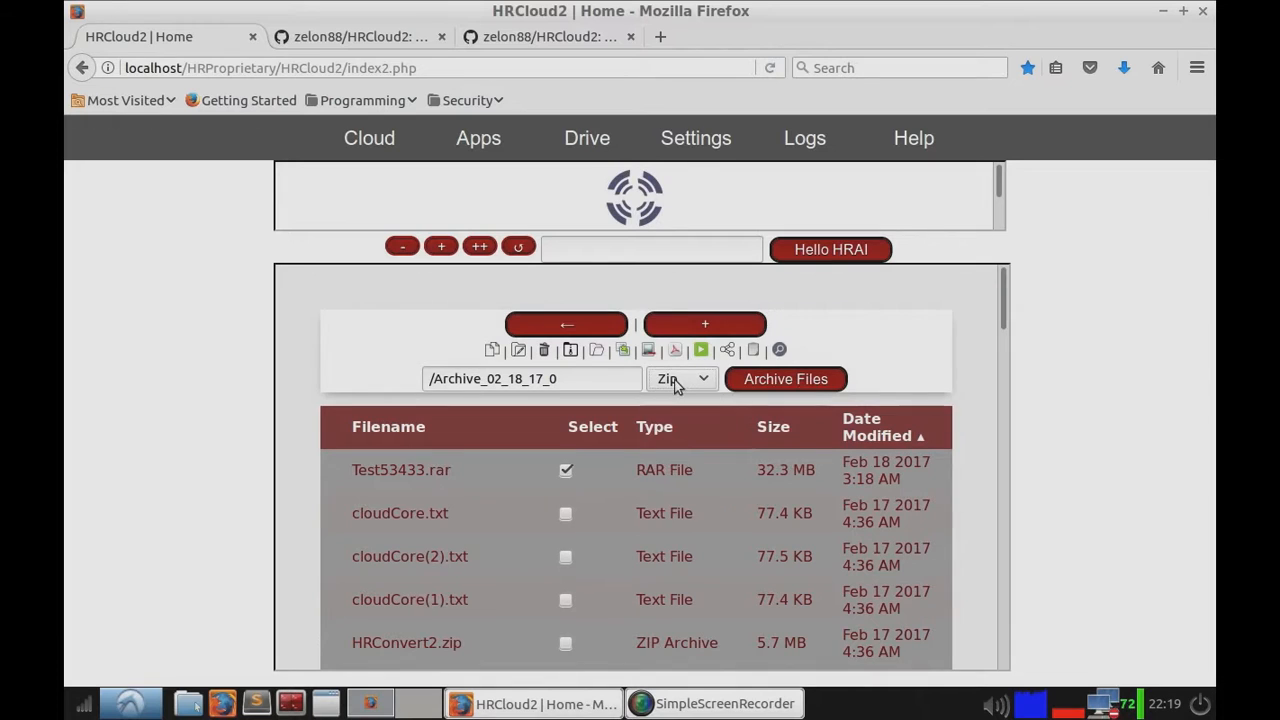
left_click(598, 352)
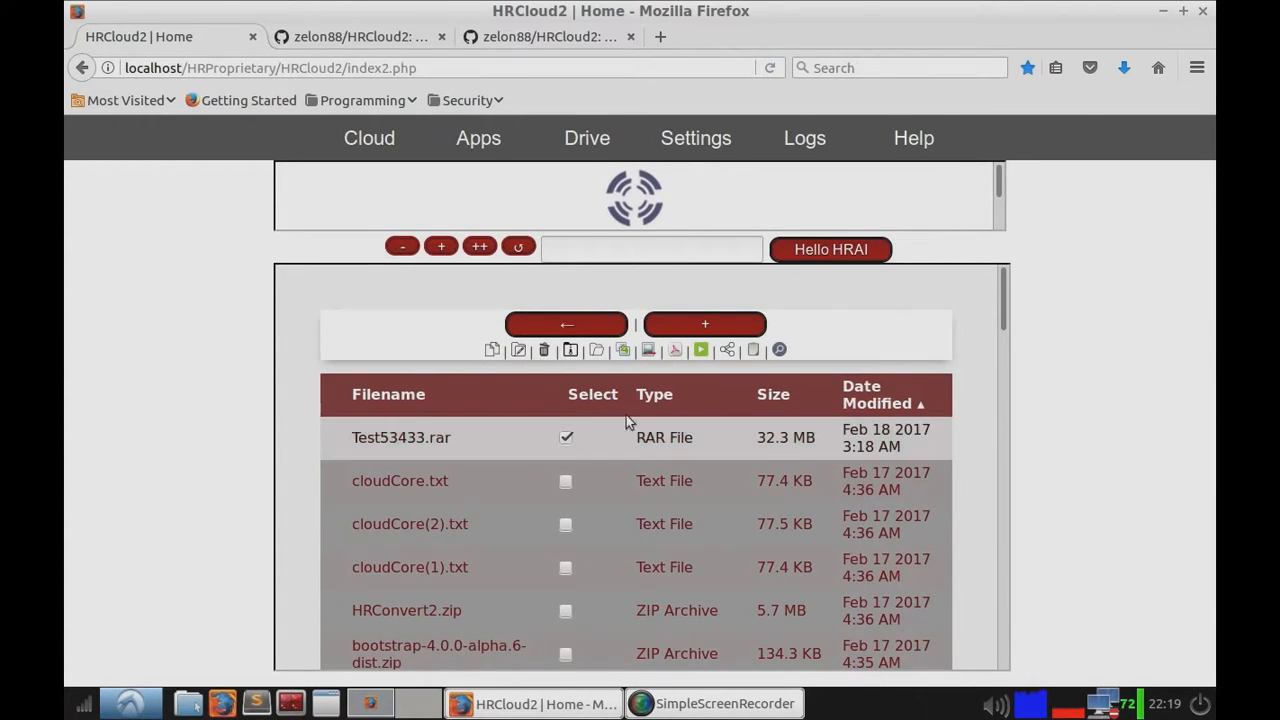
left_click(603, 352)
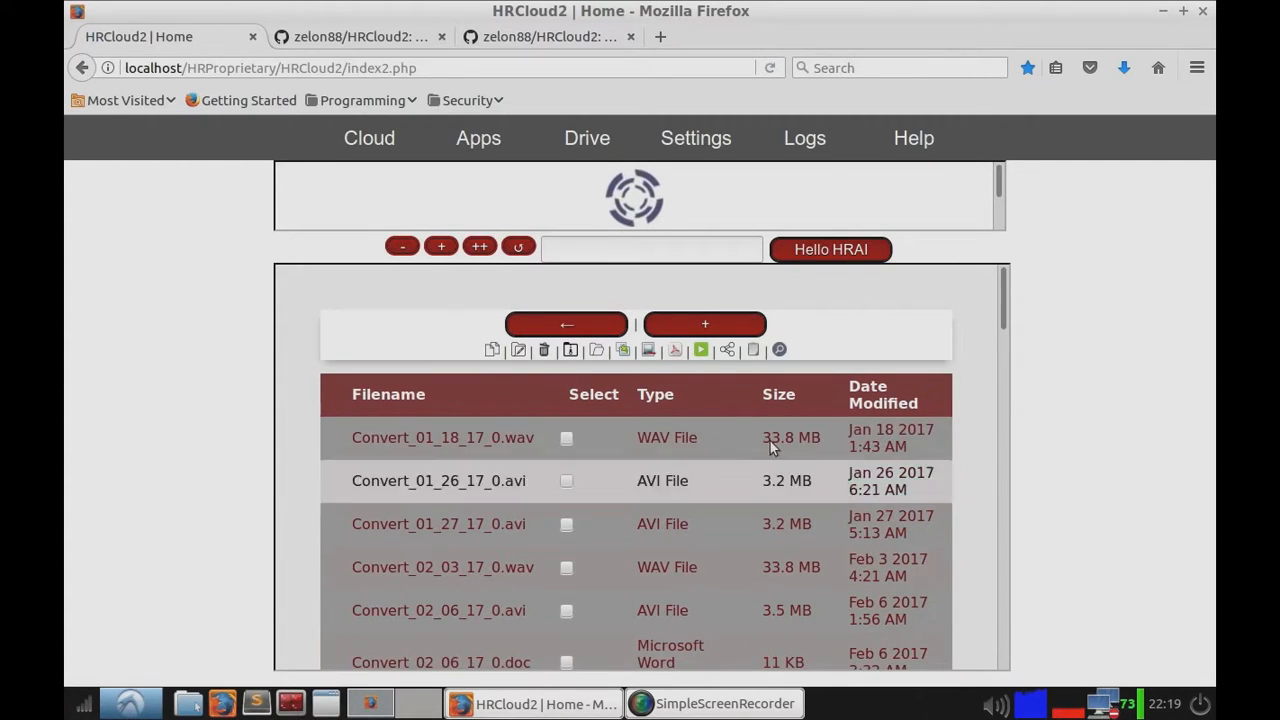
Step: Open the extracted Test53433 folder, tick its three files, and return from the opened Convert_01_26_17_0.avi page
double_click(903, 393)
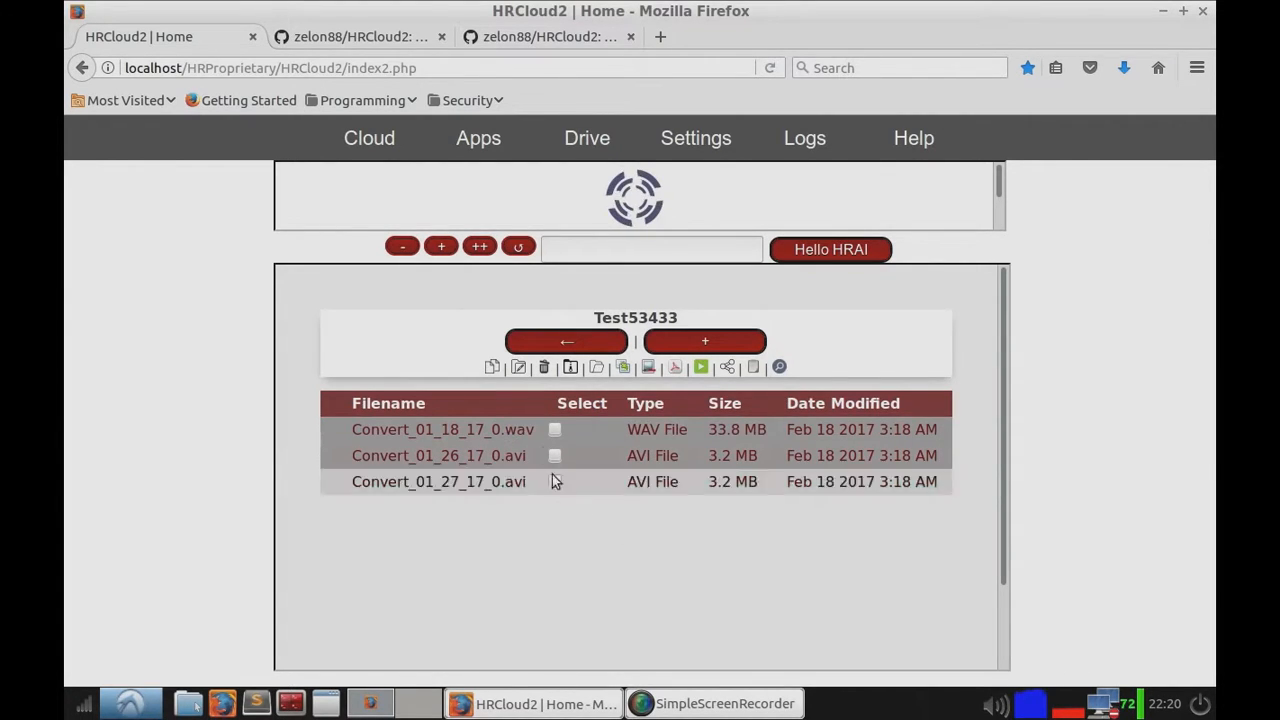
left_click(555, 430)
left_click(555, 456)
left_click(555, 482)
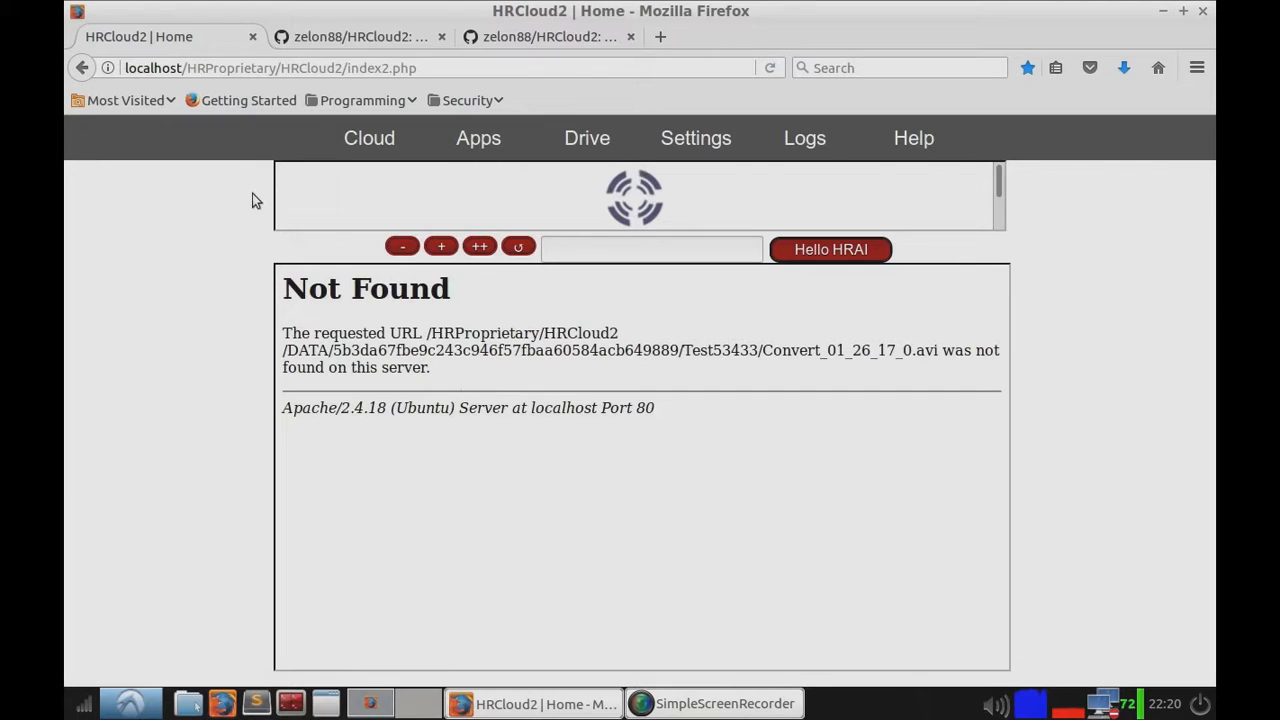
left_click(82, 67)
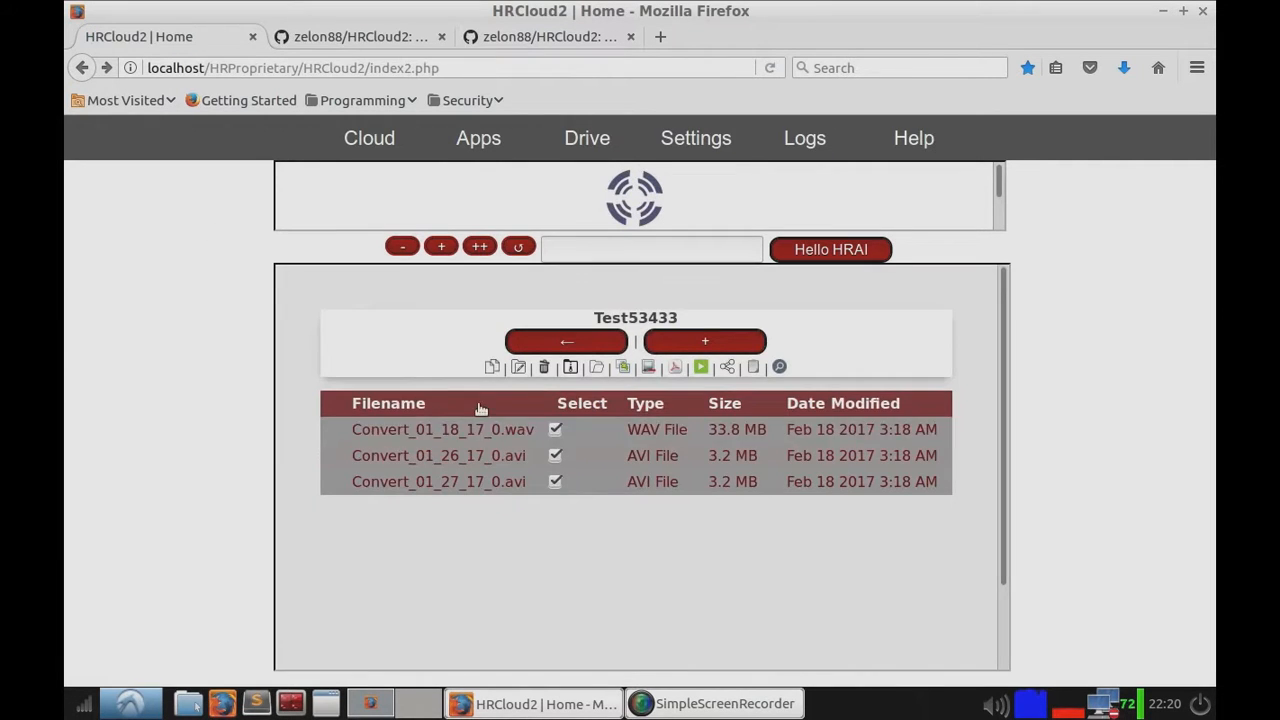
Step: Untick the three files in Test53433 and try to open Convert_01_26_17_0.avi
left_click(555, 481)
left_click(555, 455)
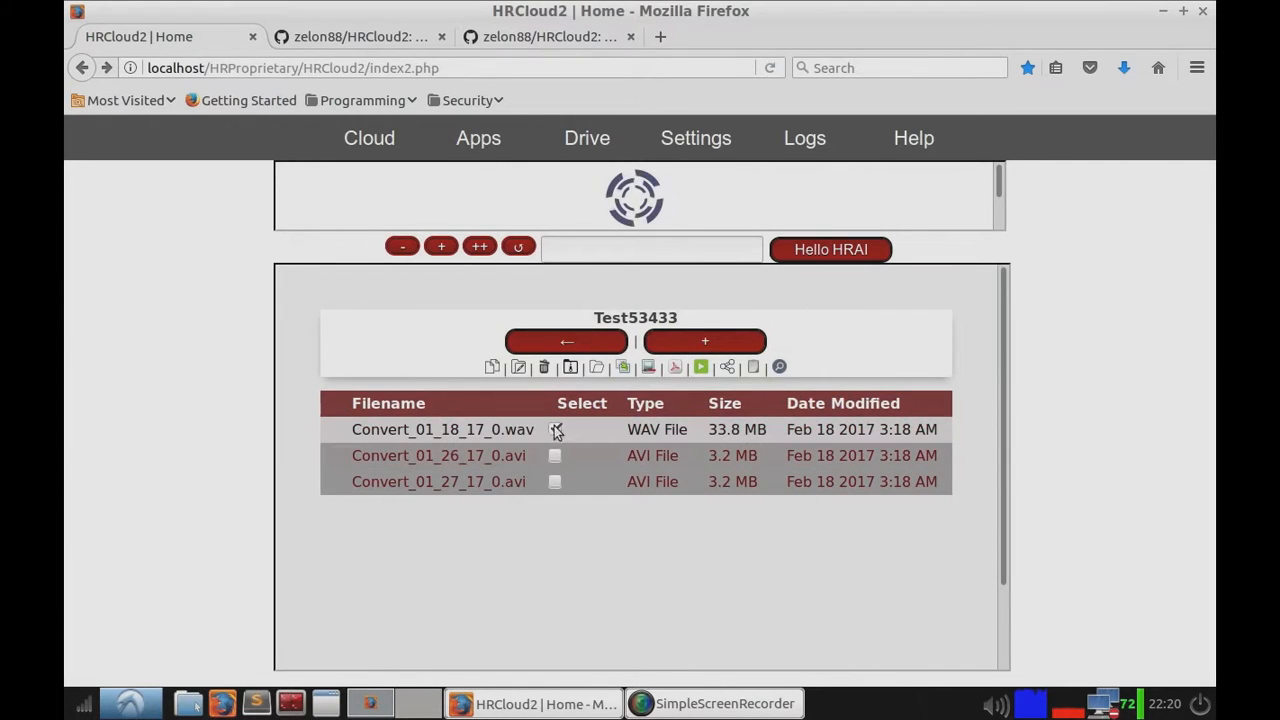
left_click(555, 429)
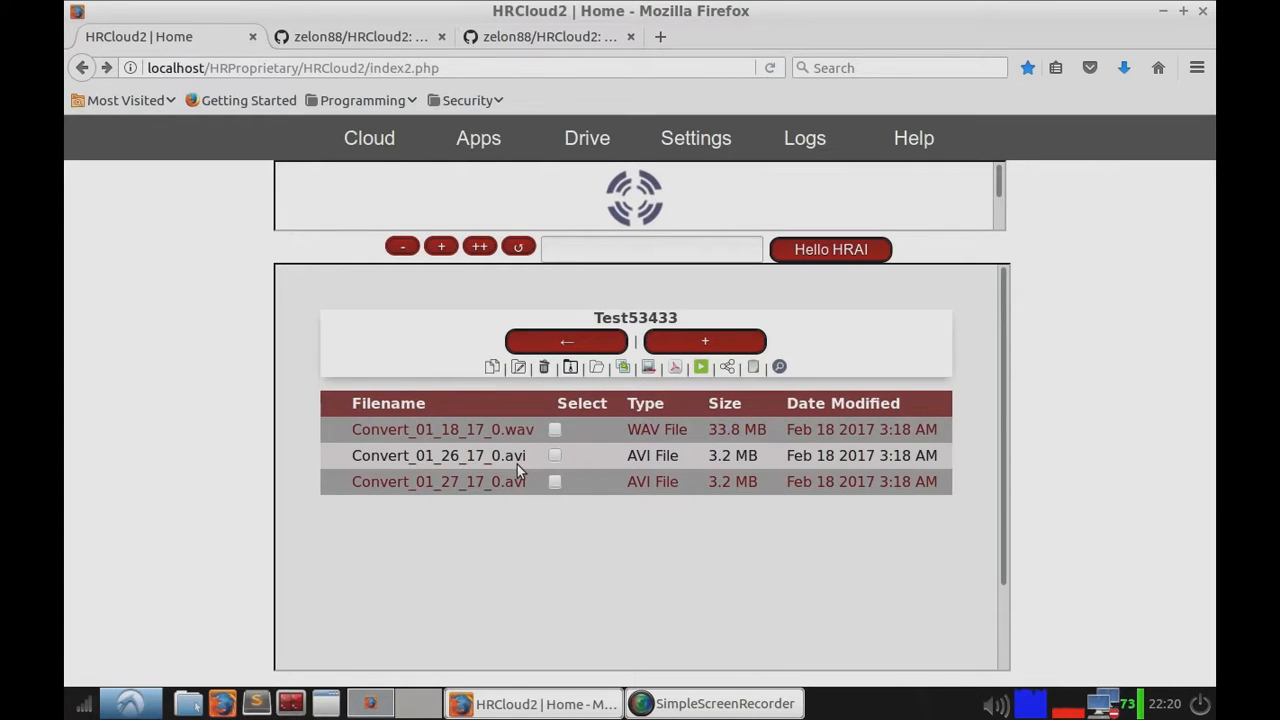
left_click(517, 467)
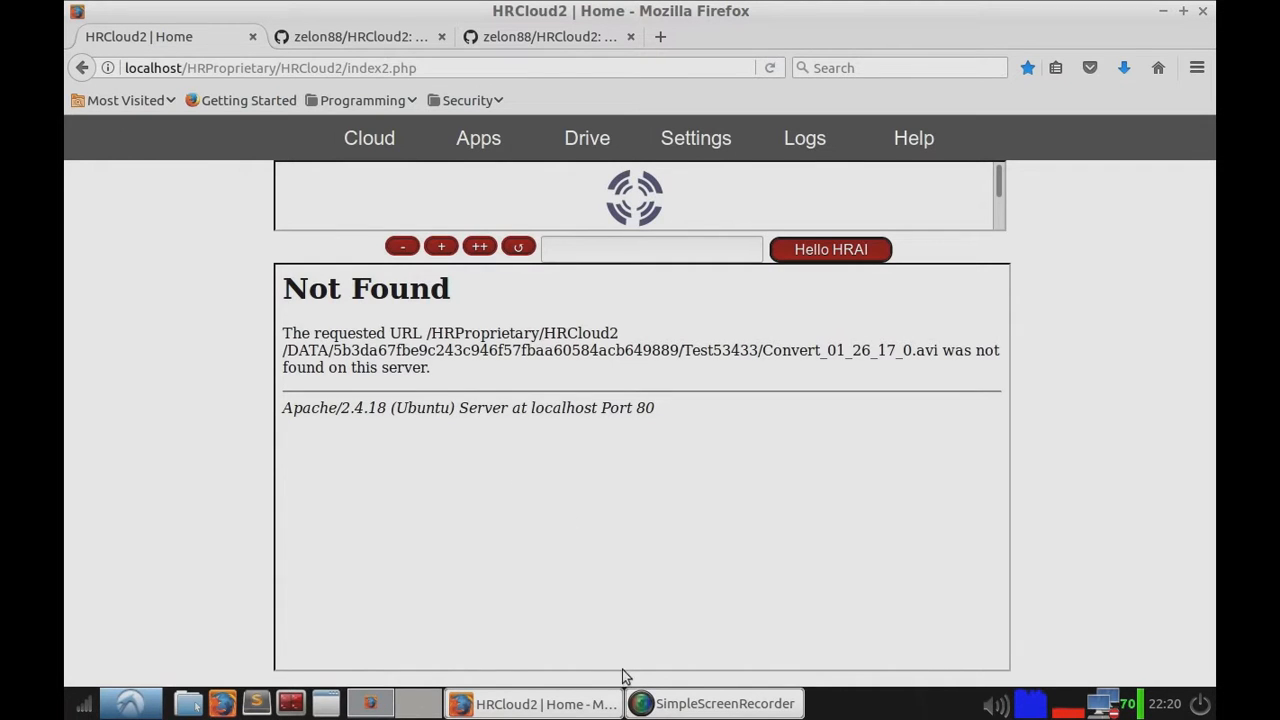
right_click(626, 699)
left_click(669, 709)
left_click(669, 709)
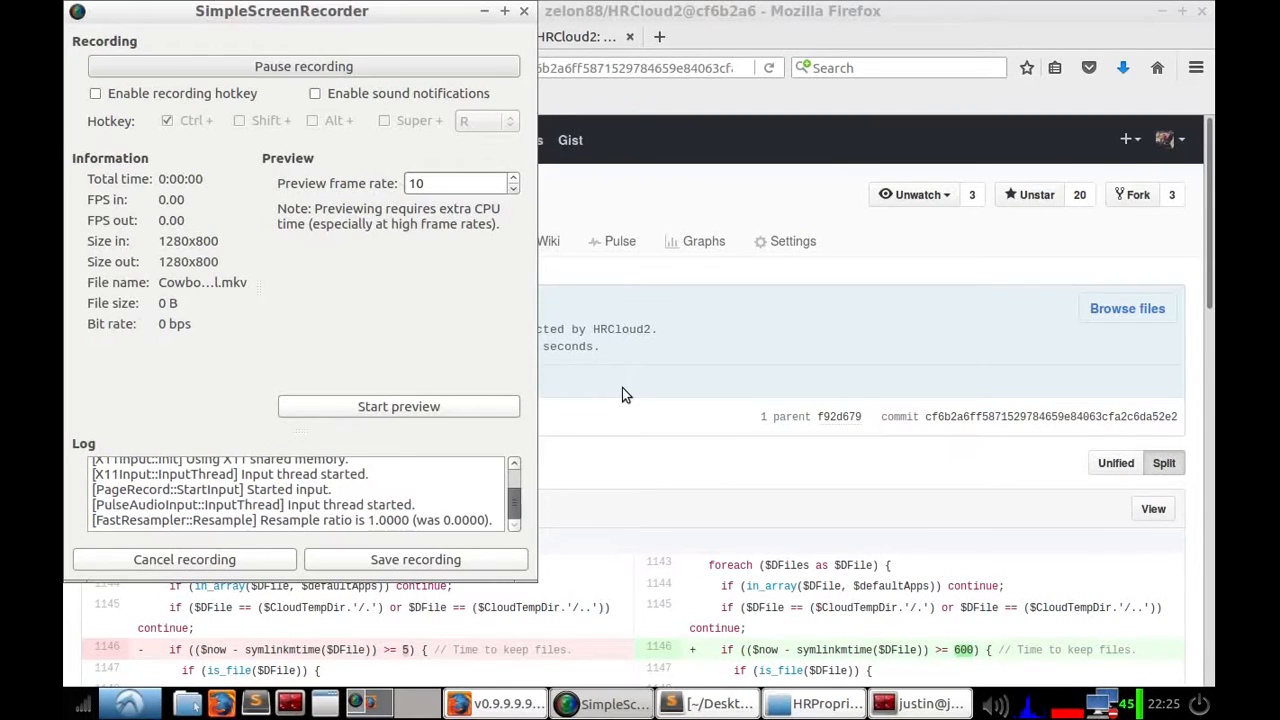
Step: Return to the HRCloud2 tab and retry opening Convert_01_18_17_0.wav and Convert_01_26_17_0.avi inside Test53433
left_click(622, 395)
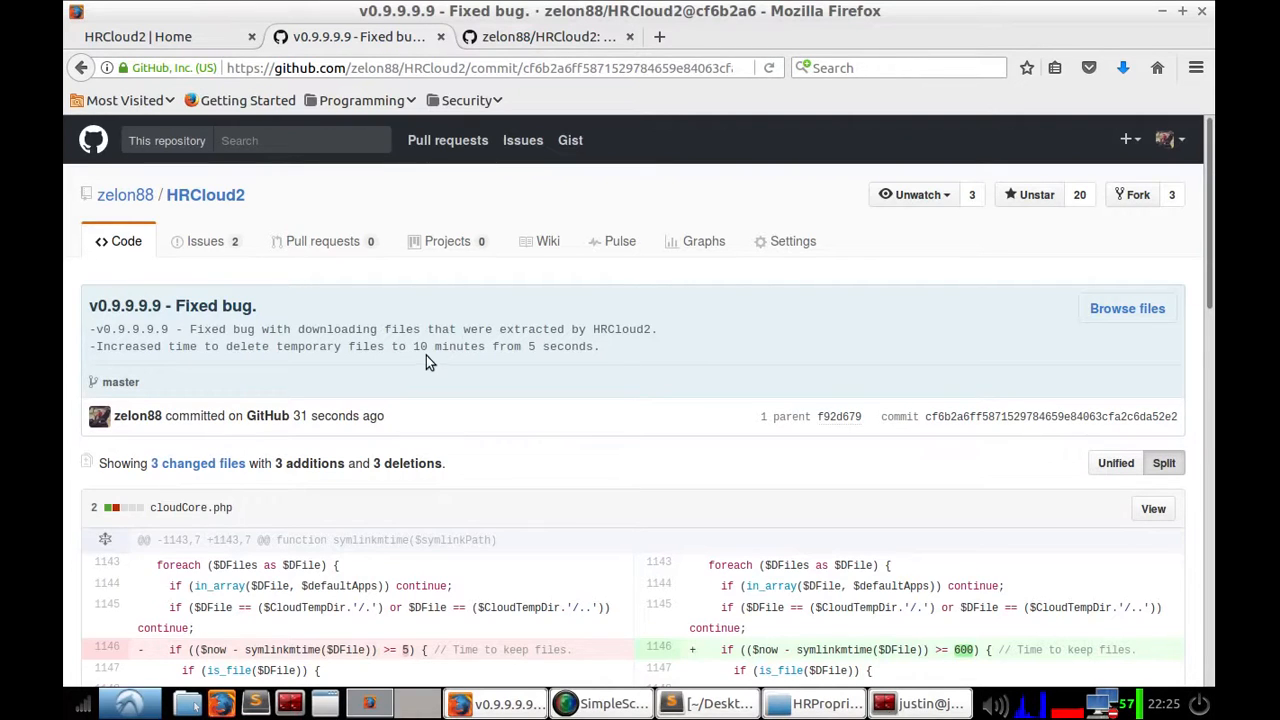
left_click(194, 38)
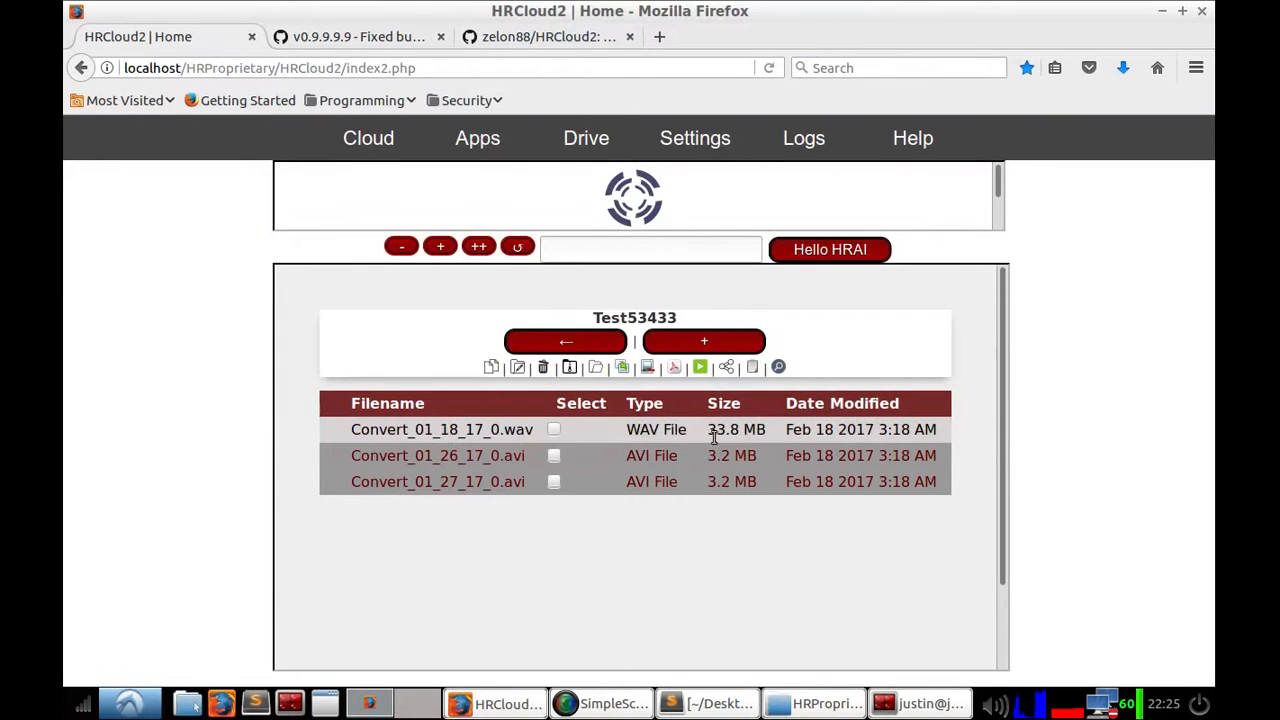
left_click(475, 429)
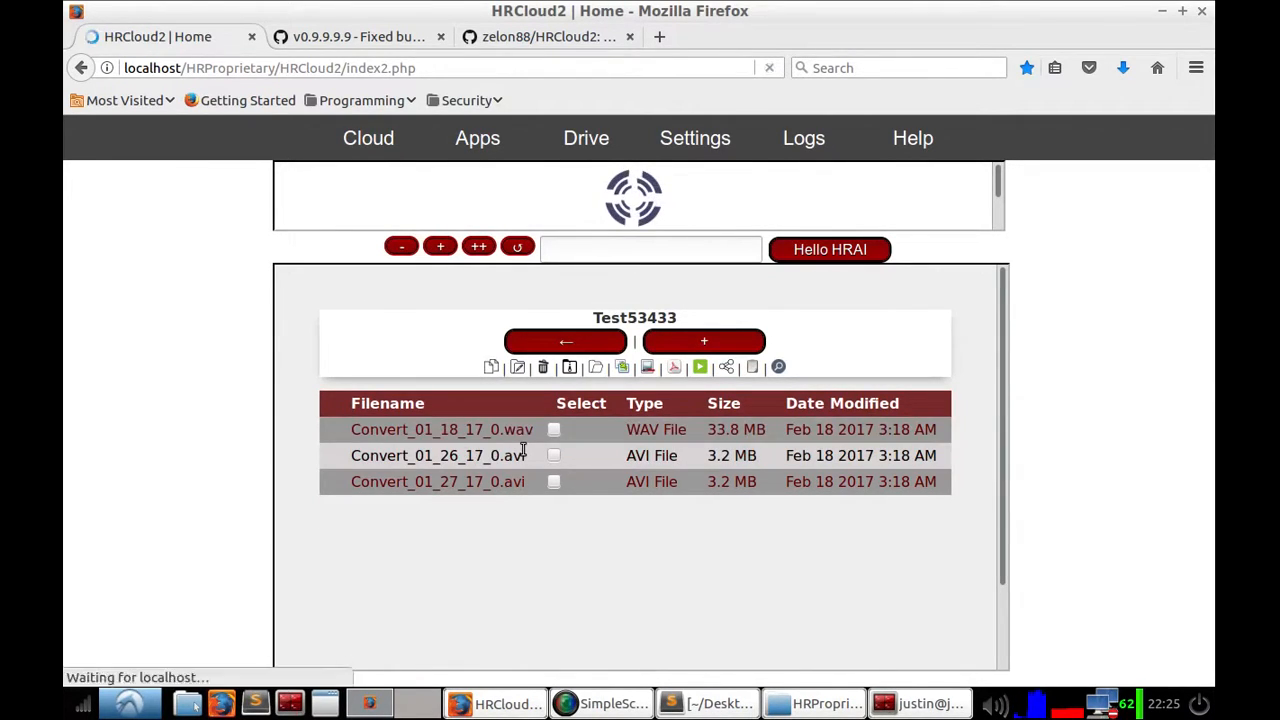
left_click(588, 449)
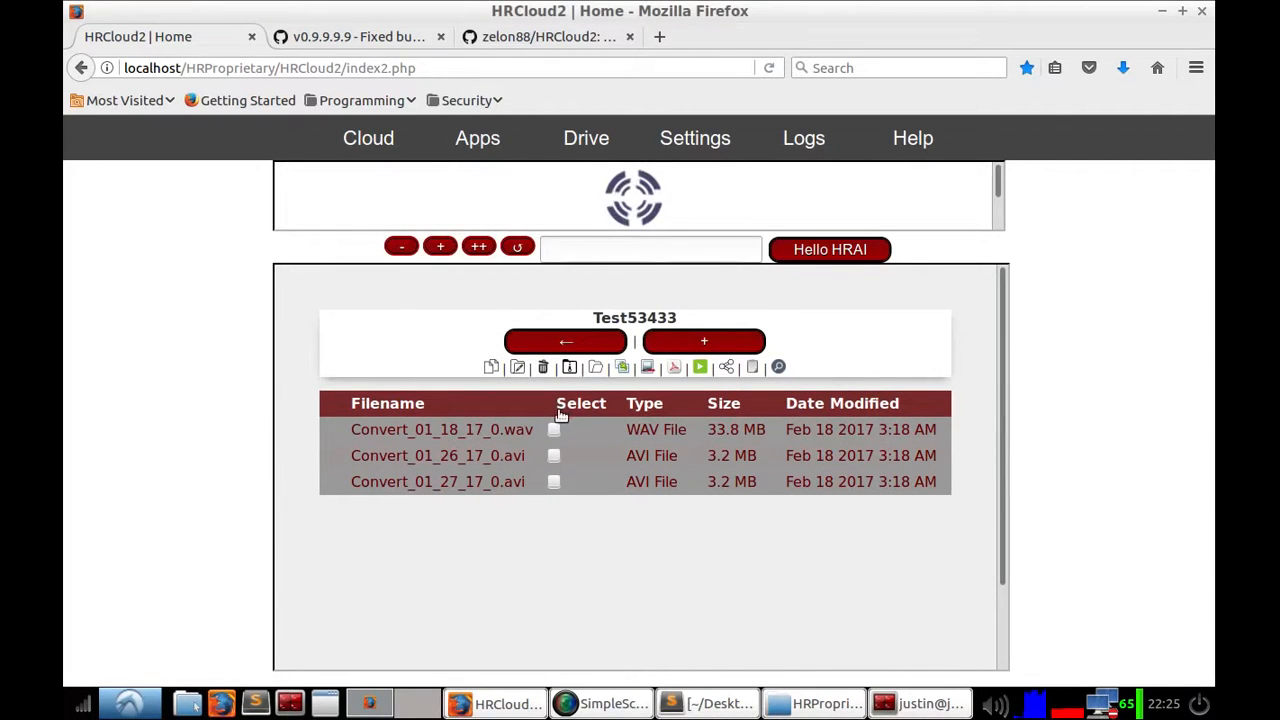
left_click(582, 449)
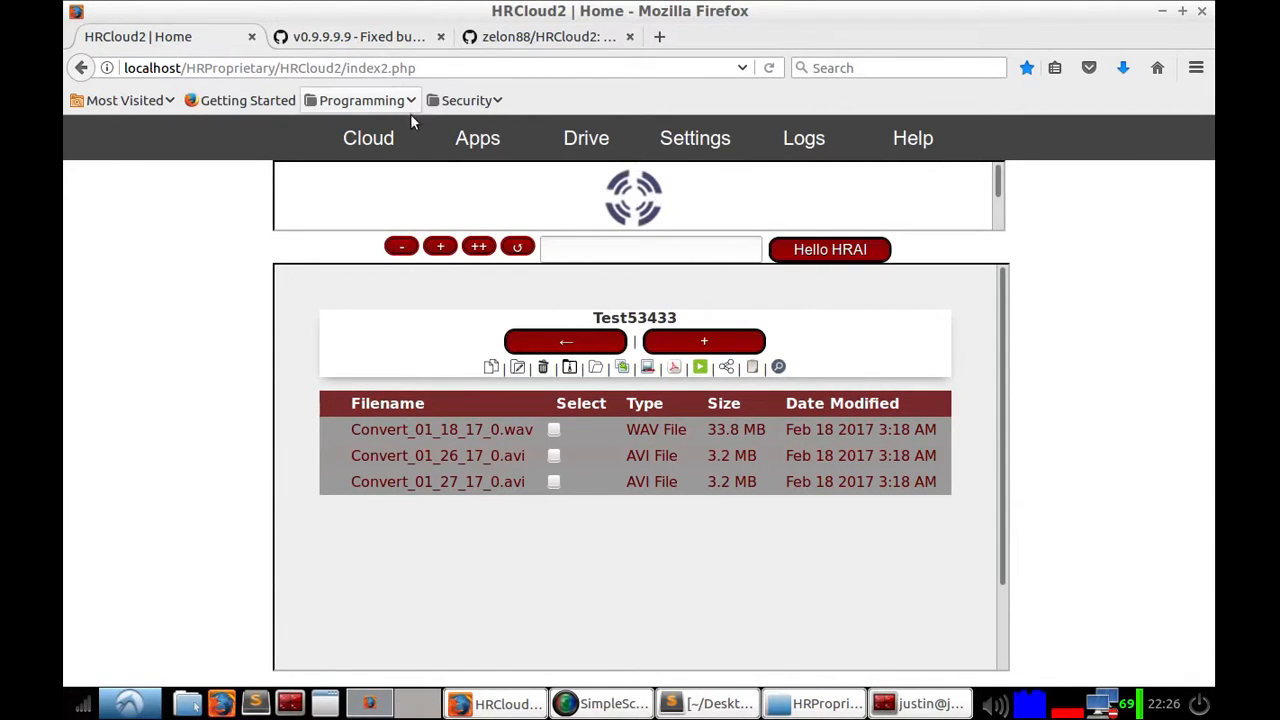
Step: Go back to the Drive root, sort by Date Modified, and untick Convert_01_26_17_0.avi
scroll(455, 330, "down", 1)
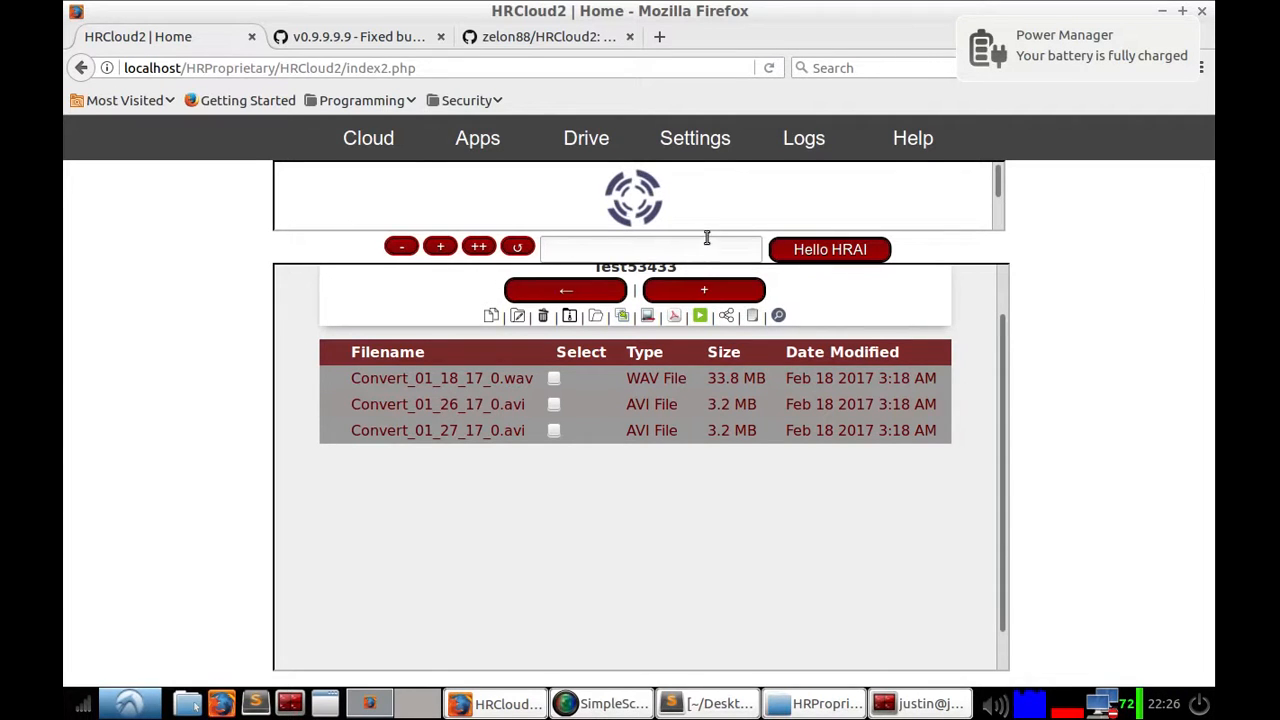
left_click(574, 294)
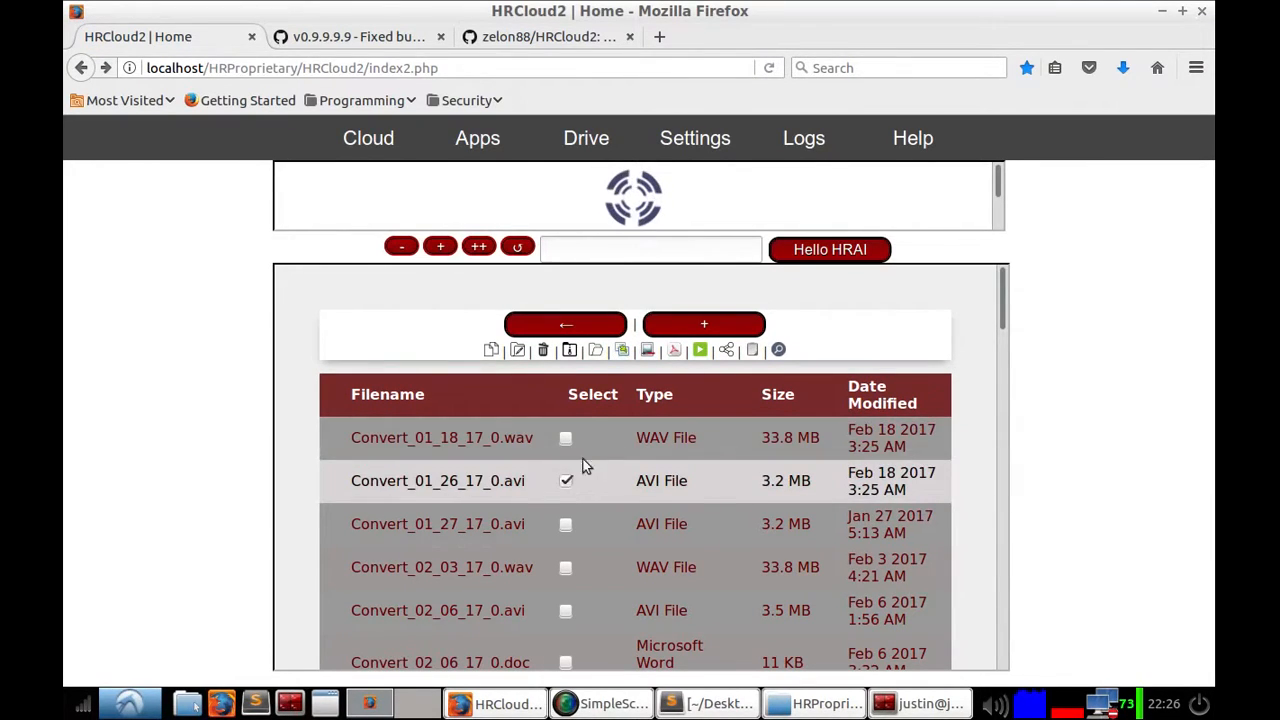
double_click(866, 388)
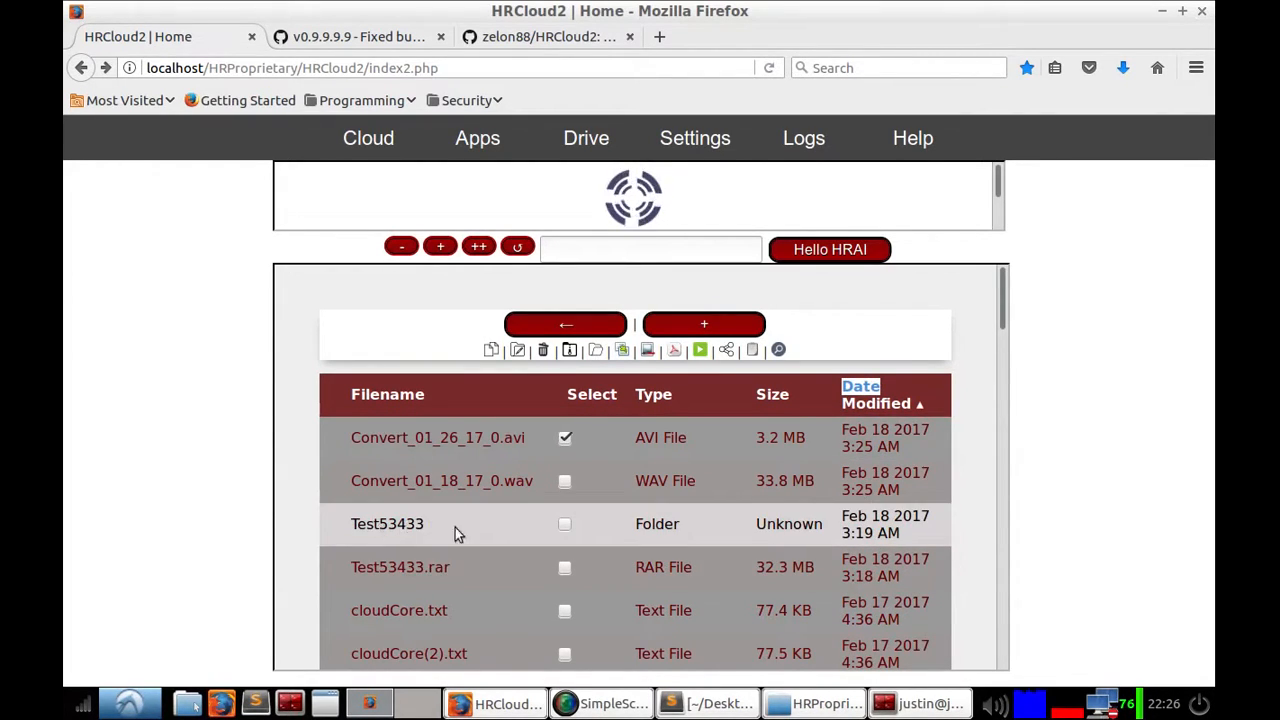
left_click(565, 438)
left_click(565, 438)
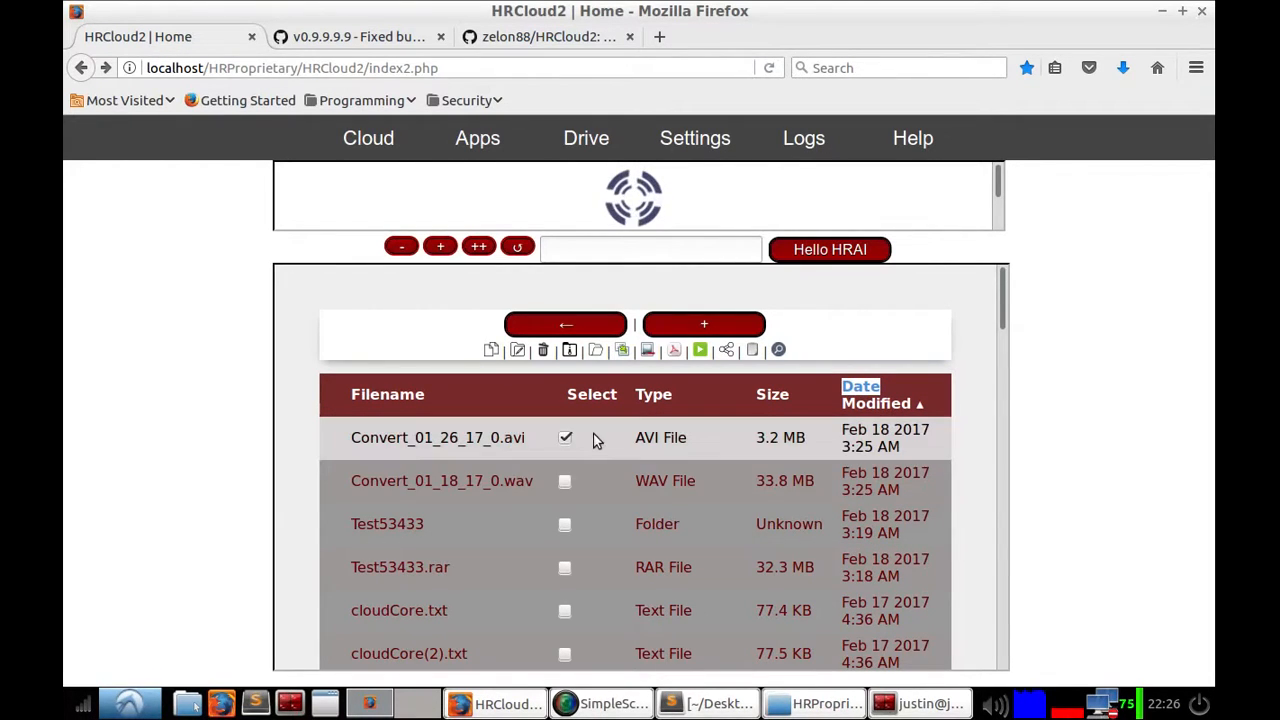
left_click(567, 438)
scroll(617, 458, "down", 4)
scroll(562, 440, "up", 5)
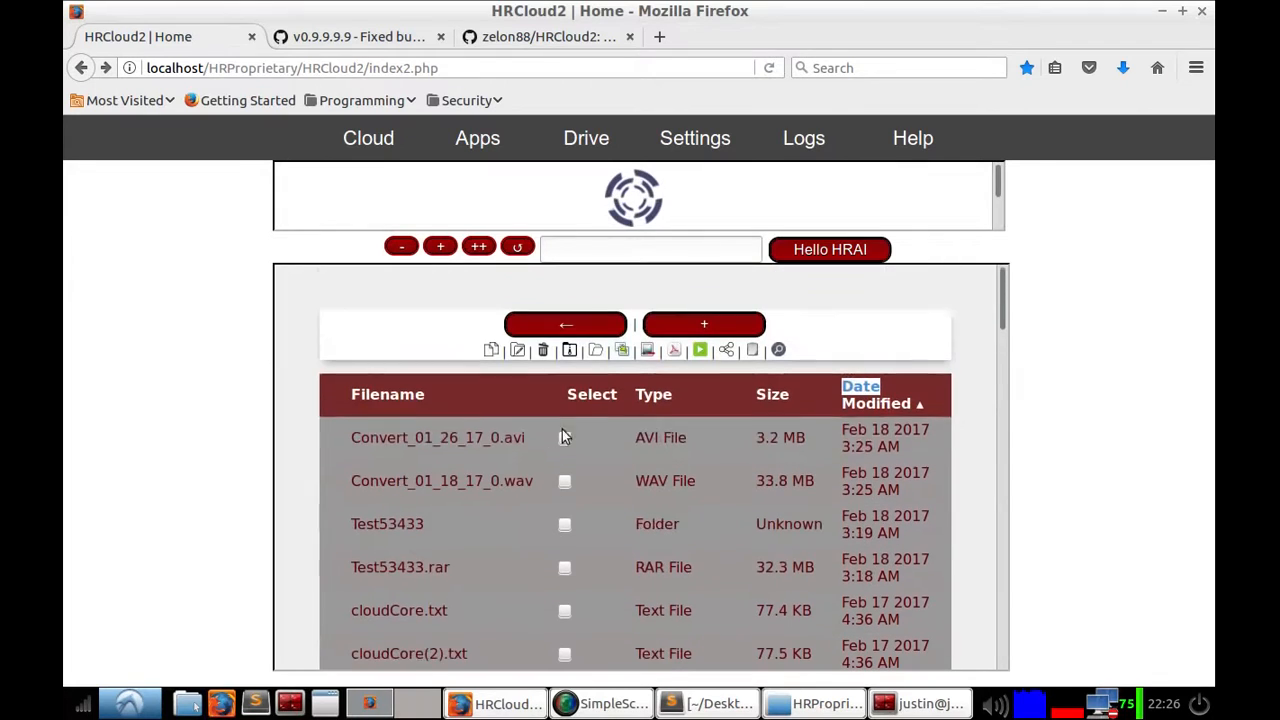
Step: Open the file conversion bar and browse the target formats offered in the format list
left_click(620, 350)
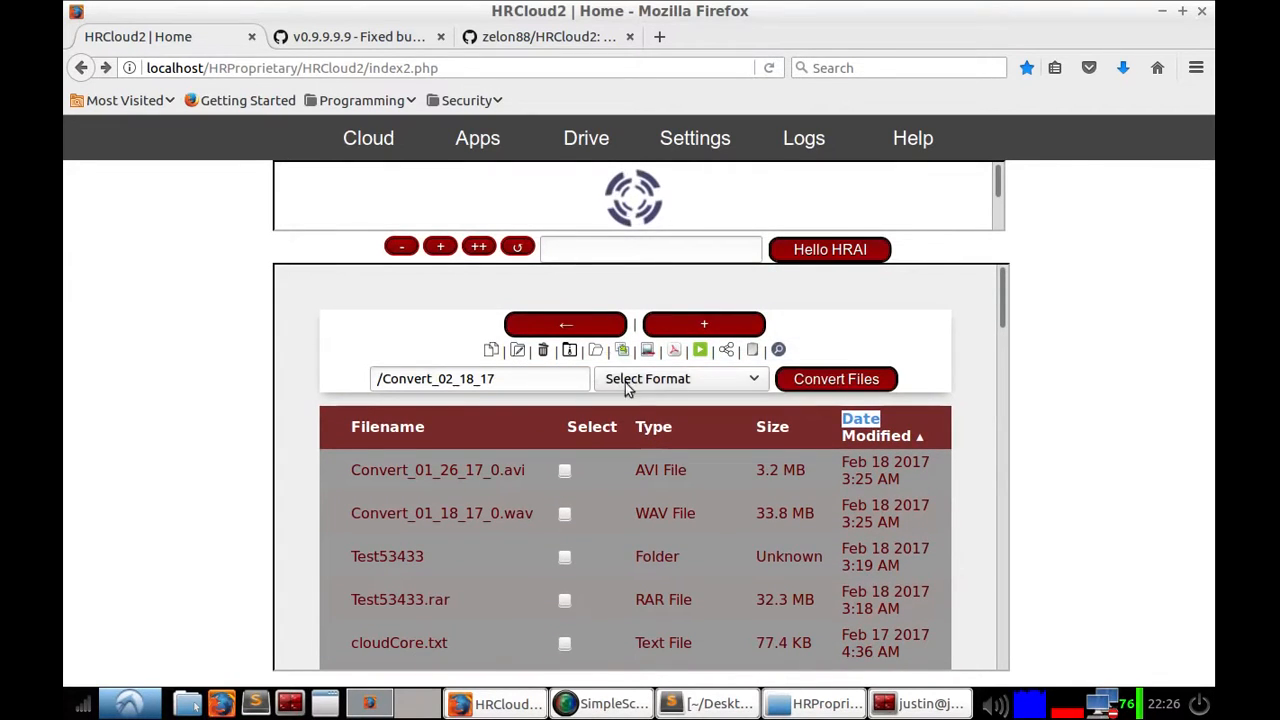
left_click(641, 380)
scroll(680, 434, "down", 4)
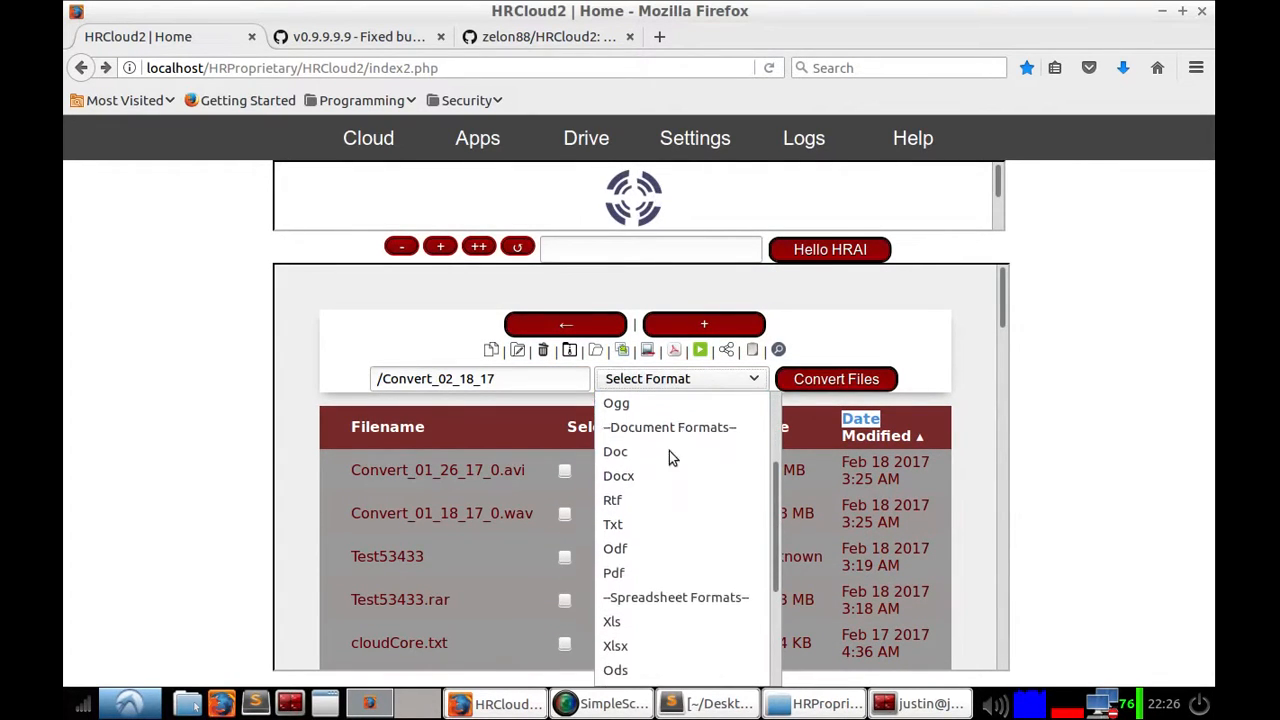
scroll(677, 512, "down", 1)
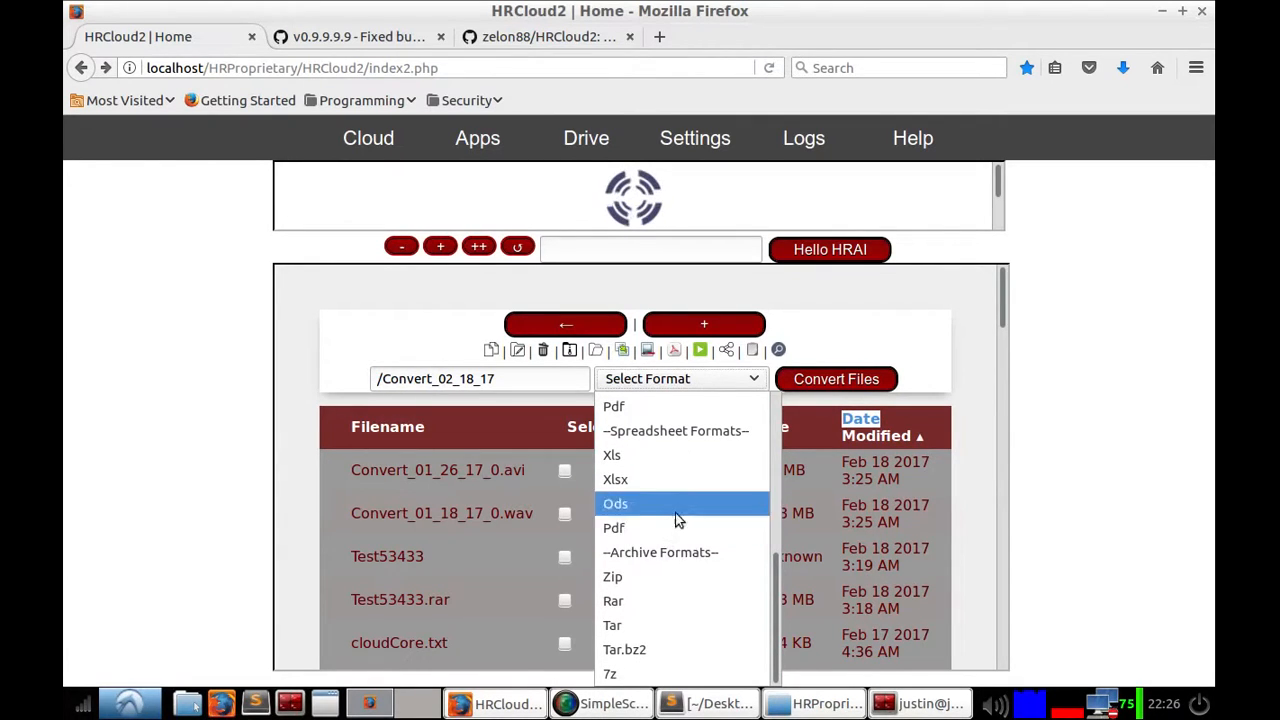
scroll(679, 510, "up", 1)
scroll(686, 498, "up", 5)
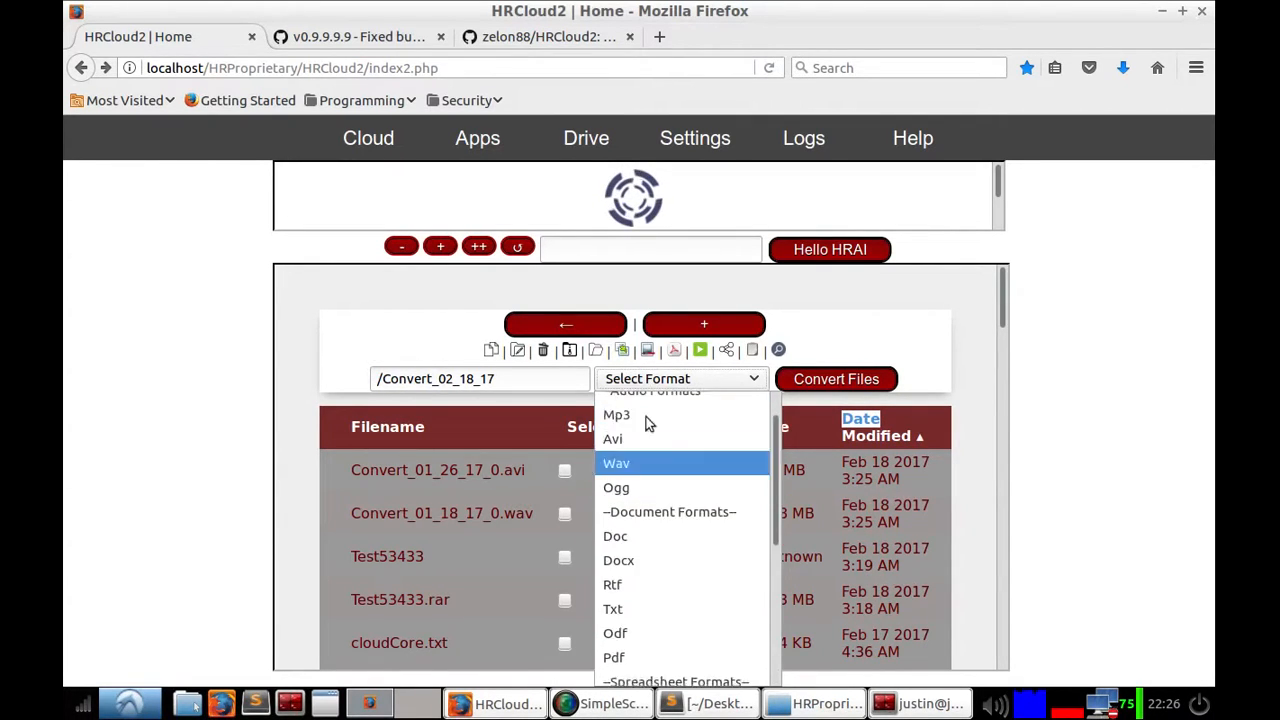
left_click(648, 351)
left_click(648, 351)
left_click(648, 351)
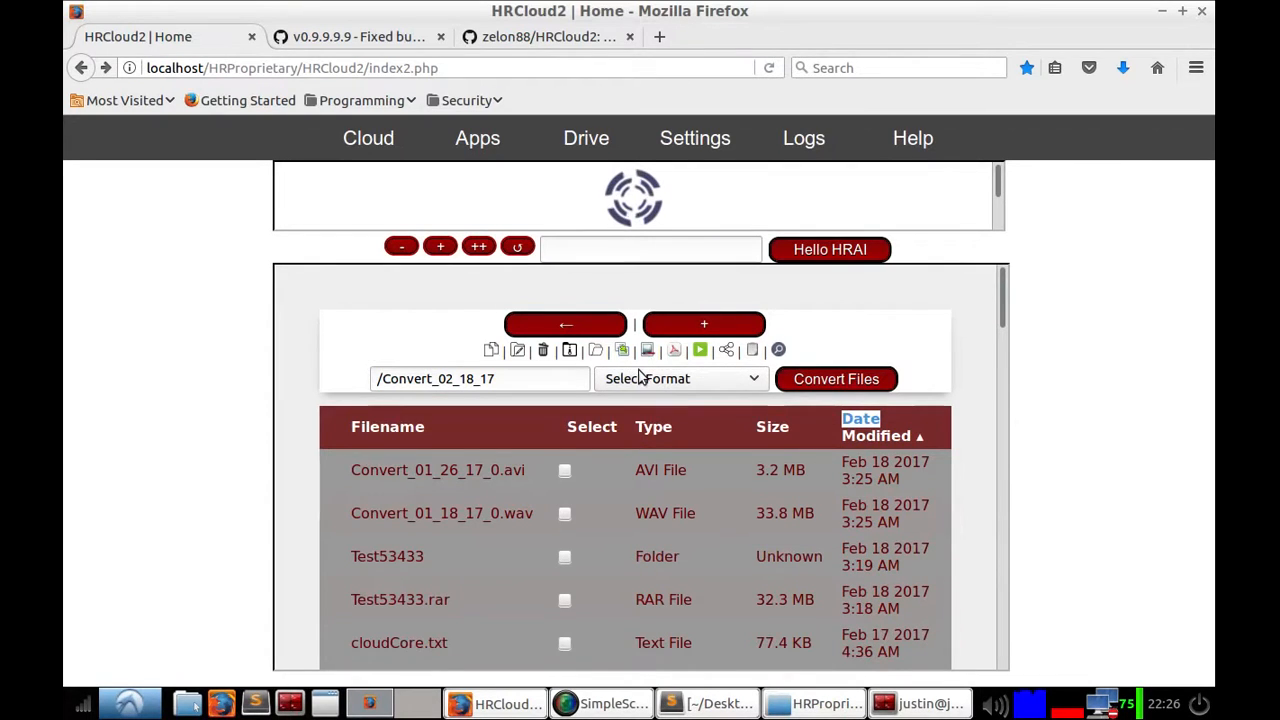
Step: Reopen the format list and scroll through its audio, document, spreadsheet and archive formats
left_click(640, 380)
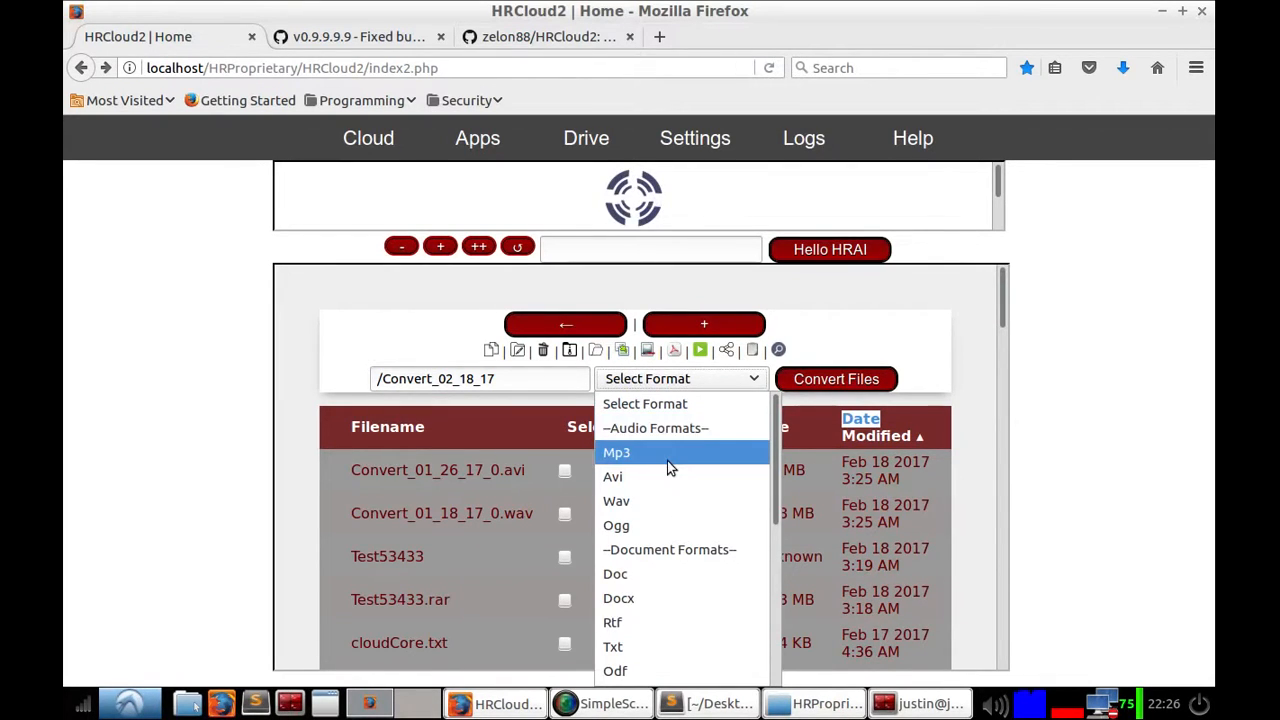
scroll(659, 519, "down", 3)
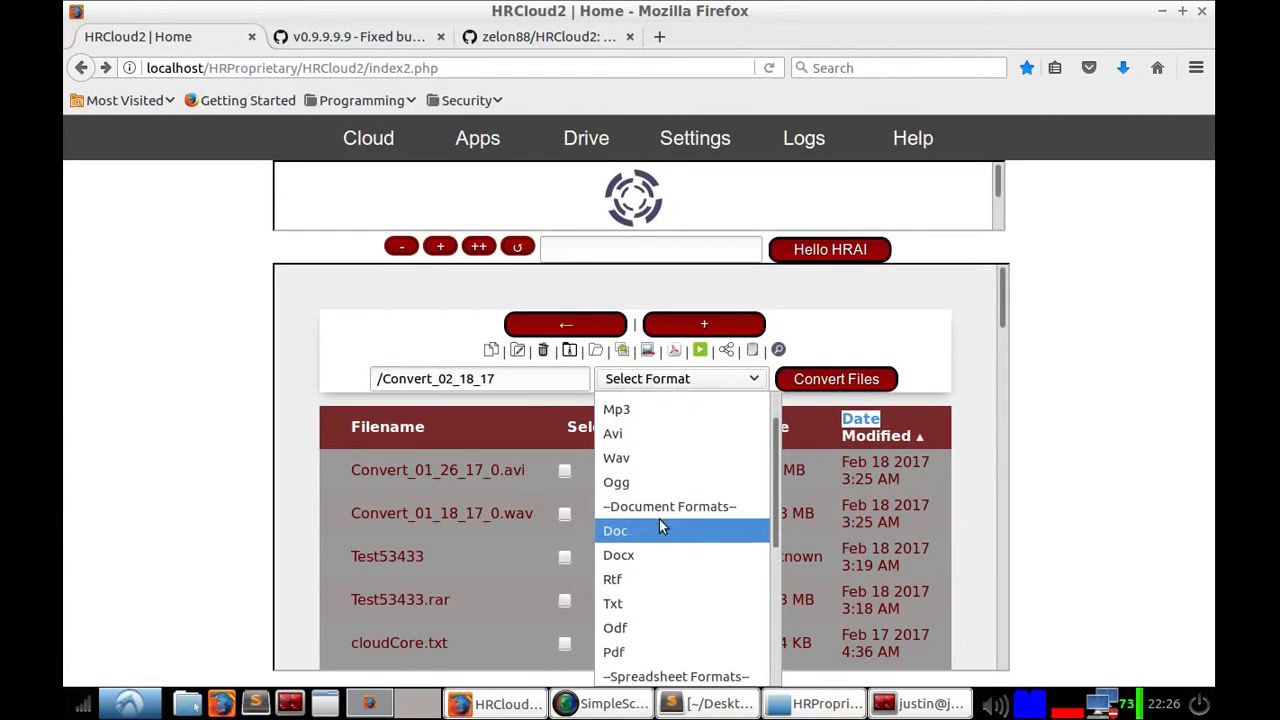
scroll(660, 519, "down", 1)
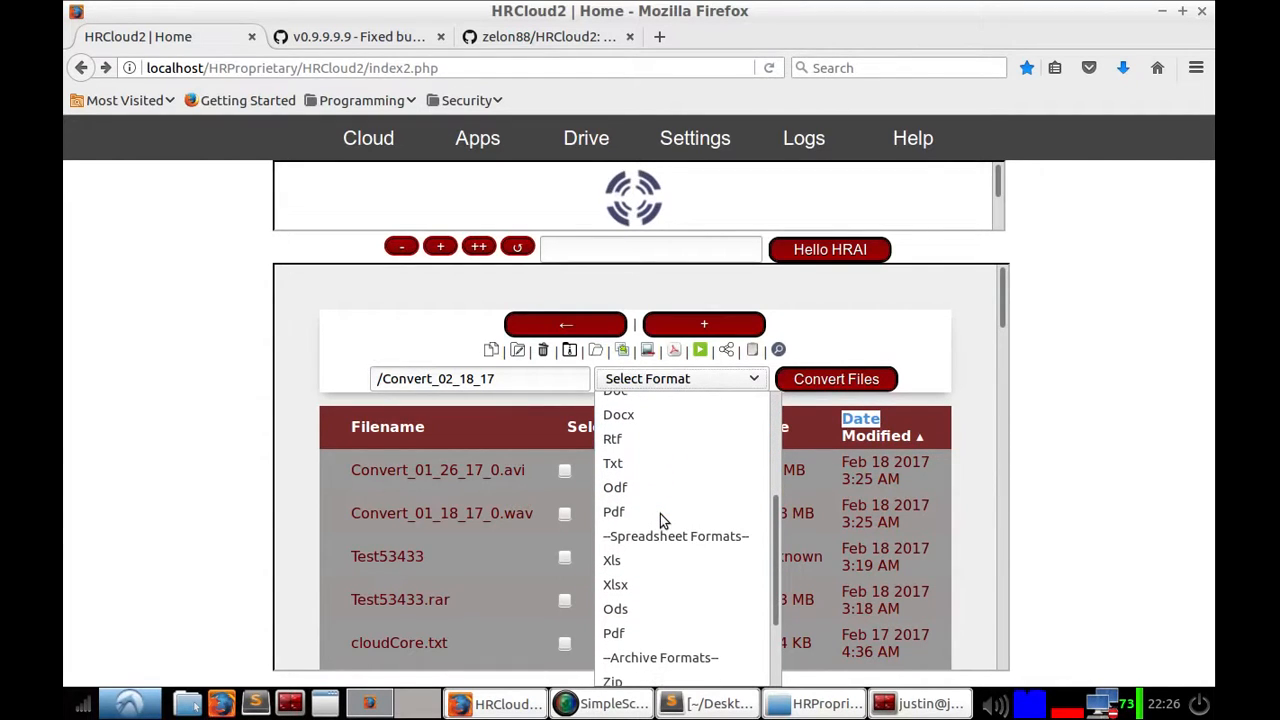
scroll(660, 514, "down", 2)
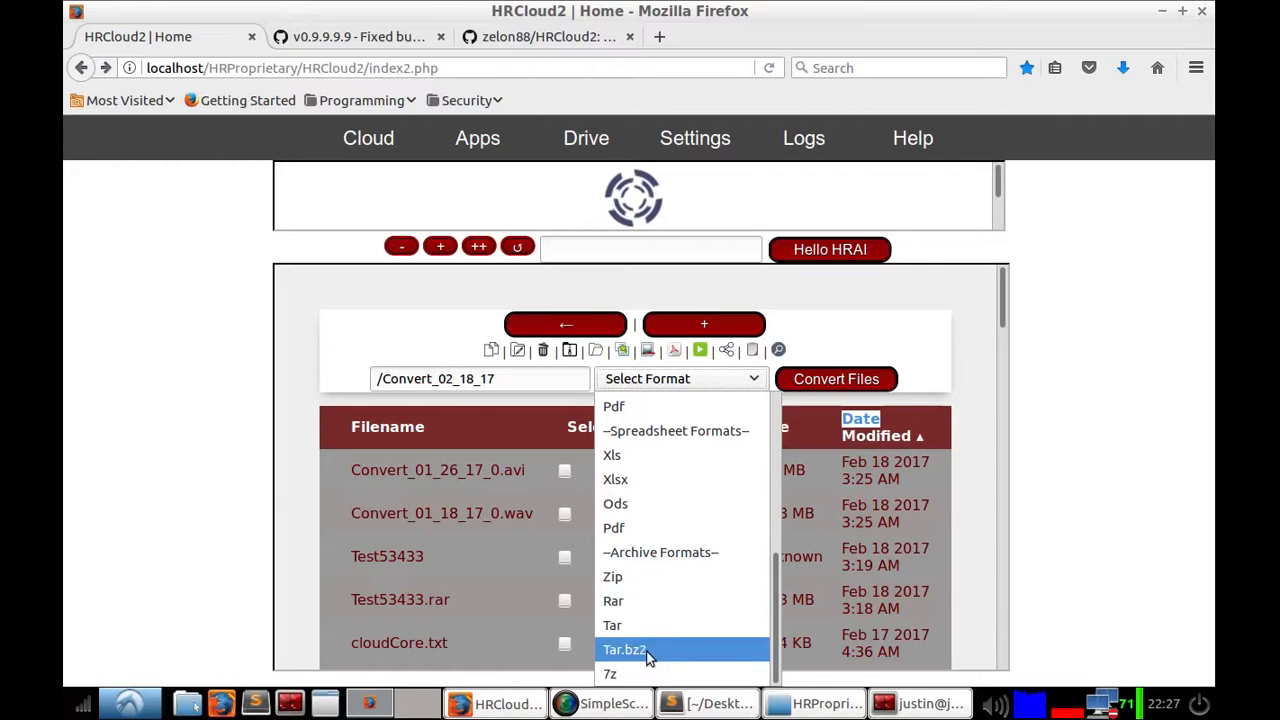
scroll(662, 534, "up", 2)
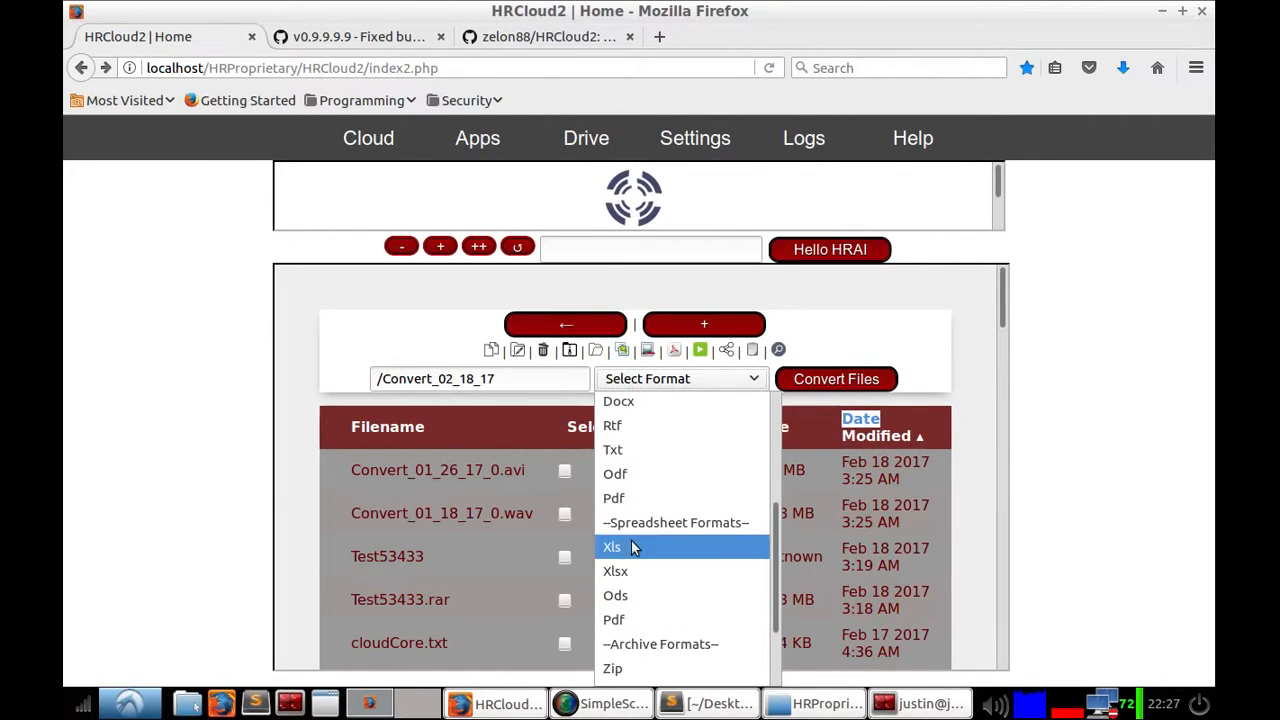
scroll(700, 538, "up", 1)
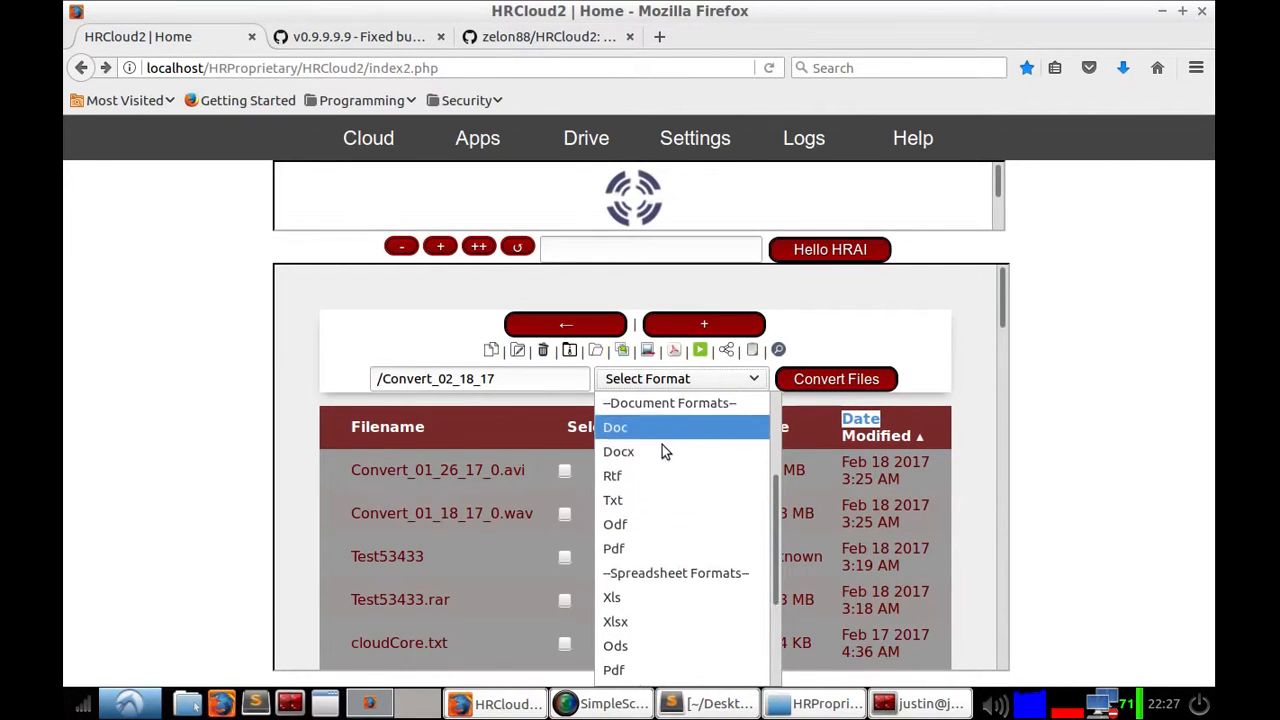
scroll(635, 610, "up", 3)
scroll(630, 580, "up", 1)
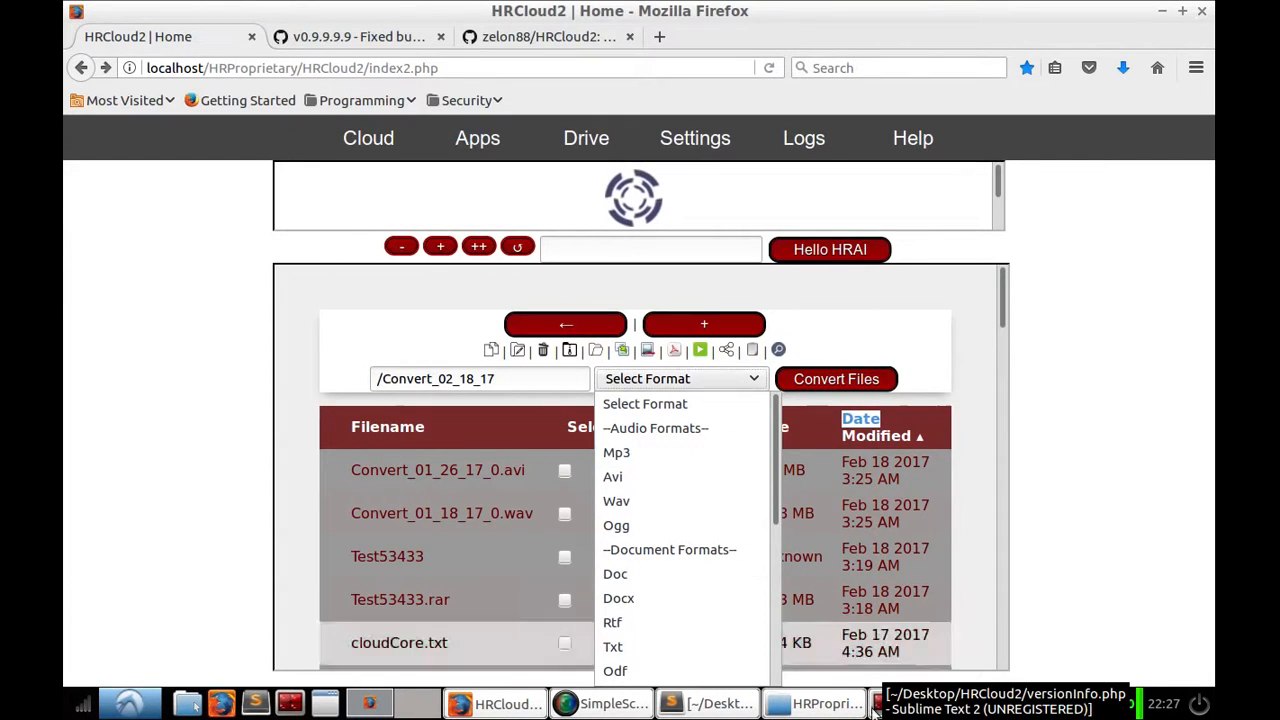
Step: Switch to the terminal, run unoconv --list, and minimize the terminal window
left_click(904, 703)
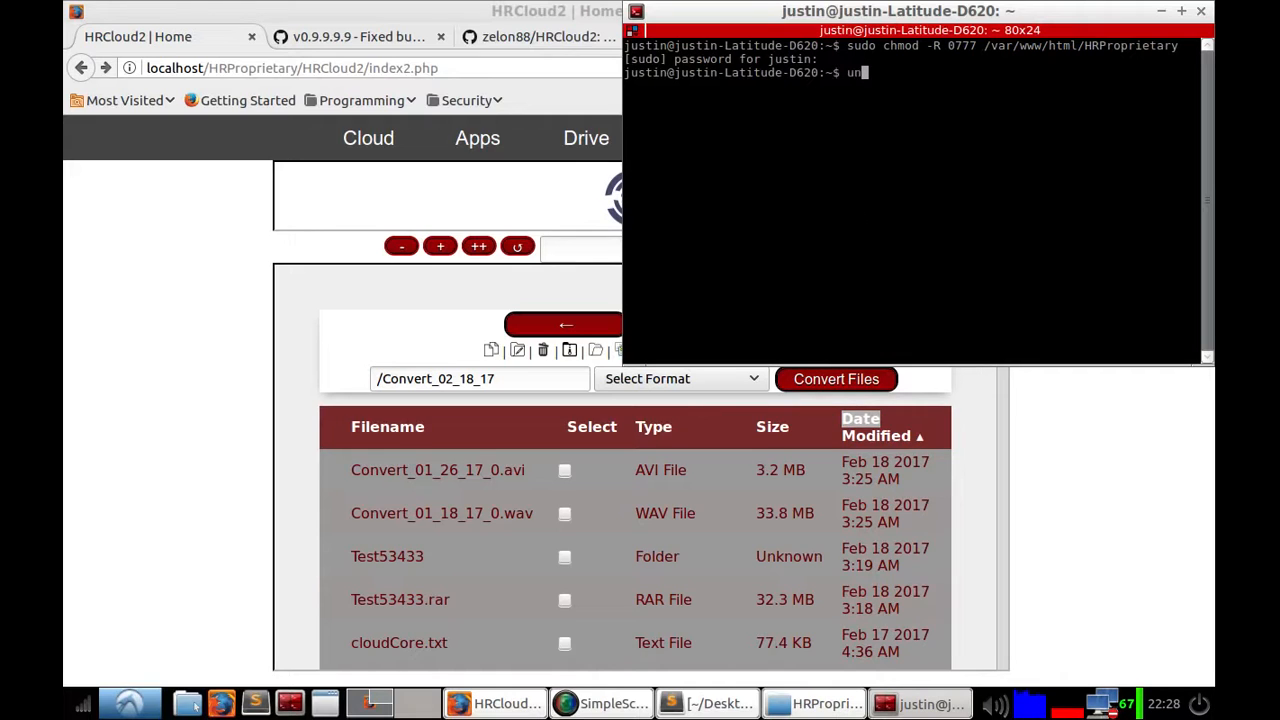
type("c")
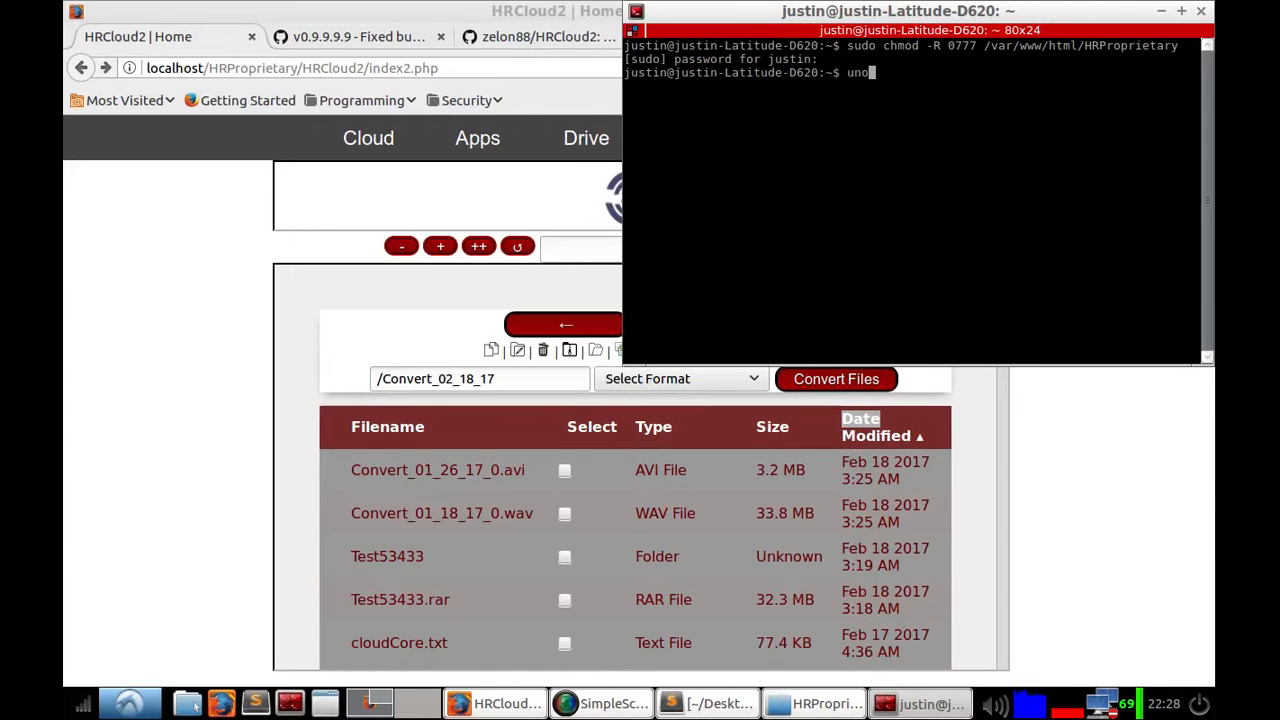
type("conv ")
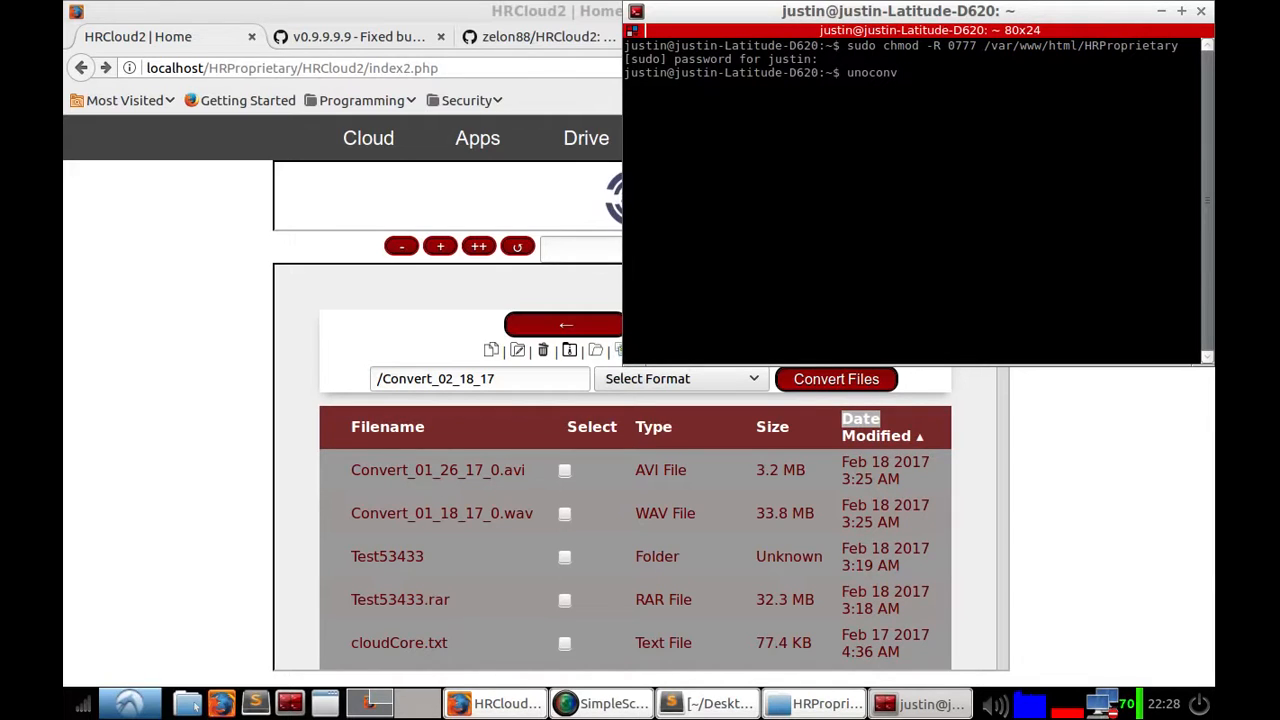
type("--list\\e")
left_click(1161, 11)
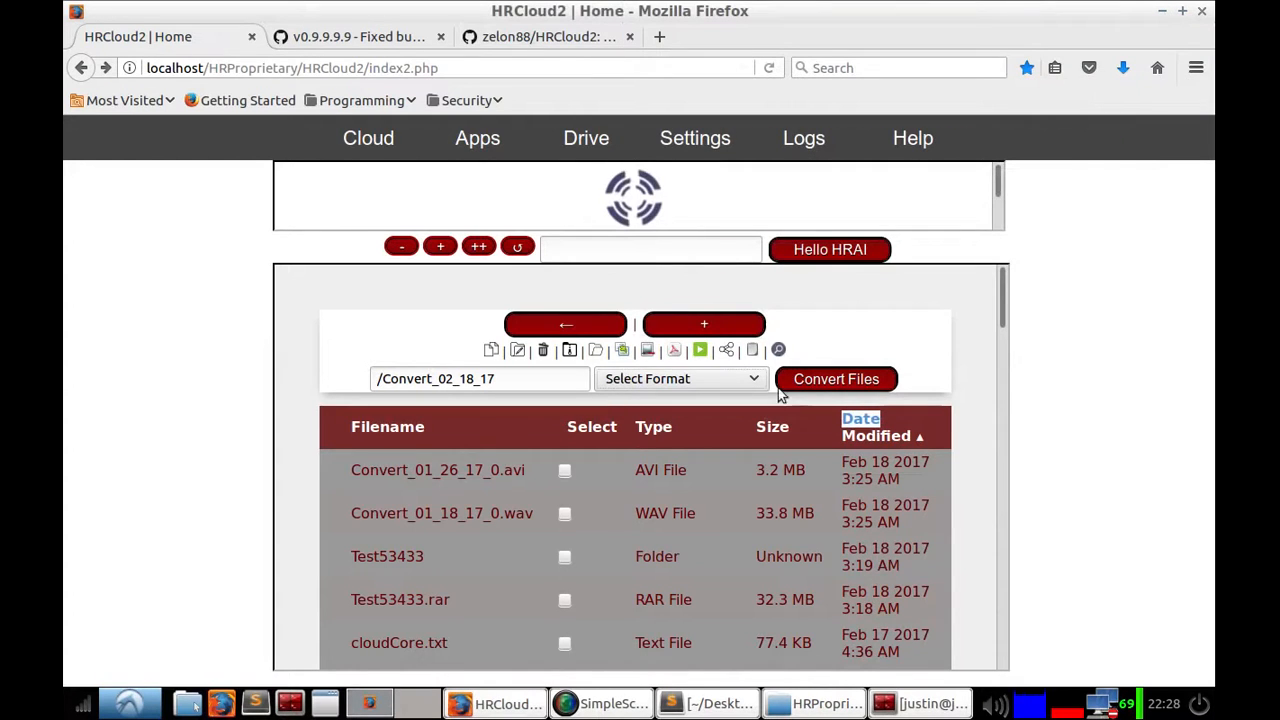
Step: Open the conversion format list again and scroll through the options before closing it
left_click(703, 388)
scroll(685, 567, "down", 3)
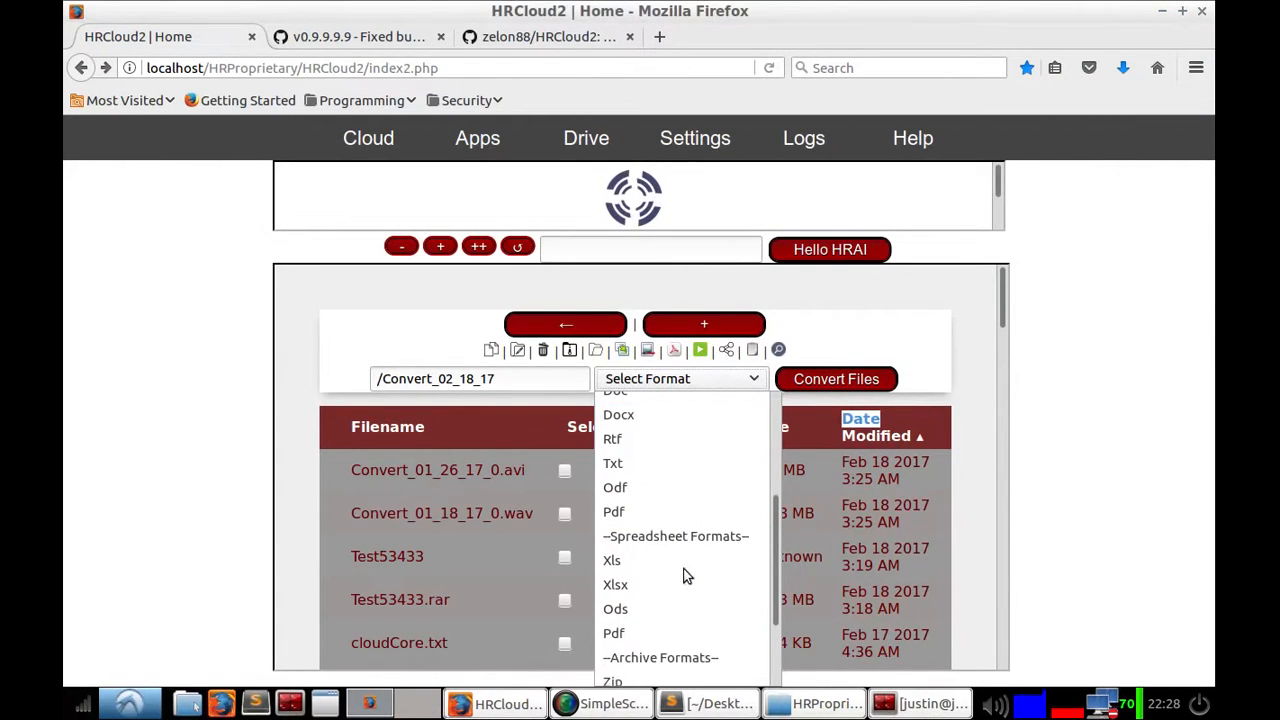
scroll(690, 556, "up", 2)
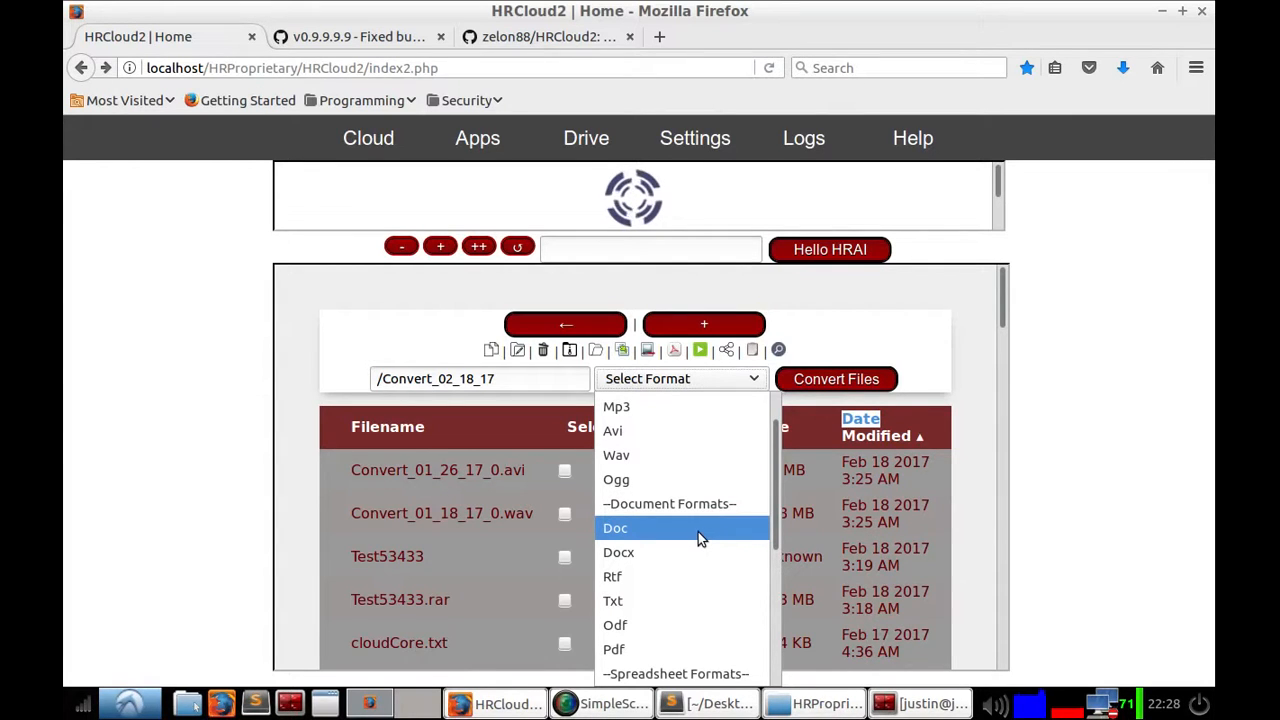
scroll(660, 425, "up", 1)
scroll(724, 470, "down", 3)
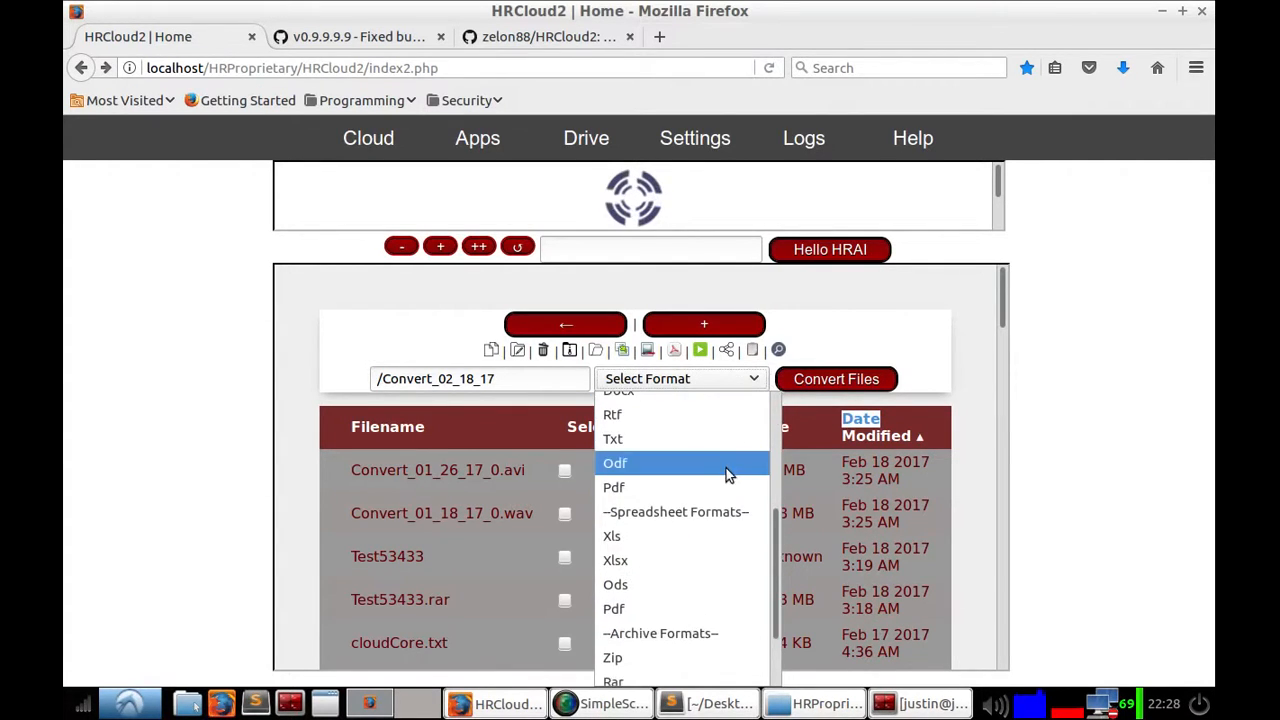
scroll(736, 467, "up", 3)
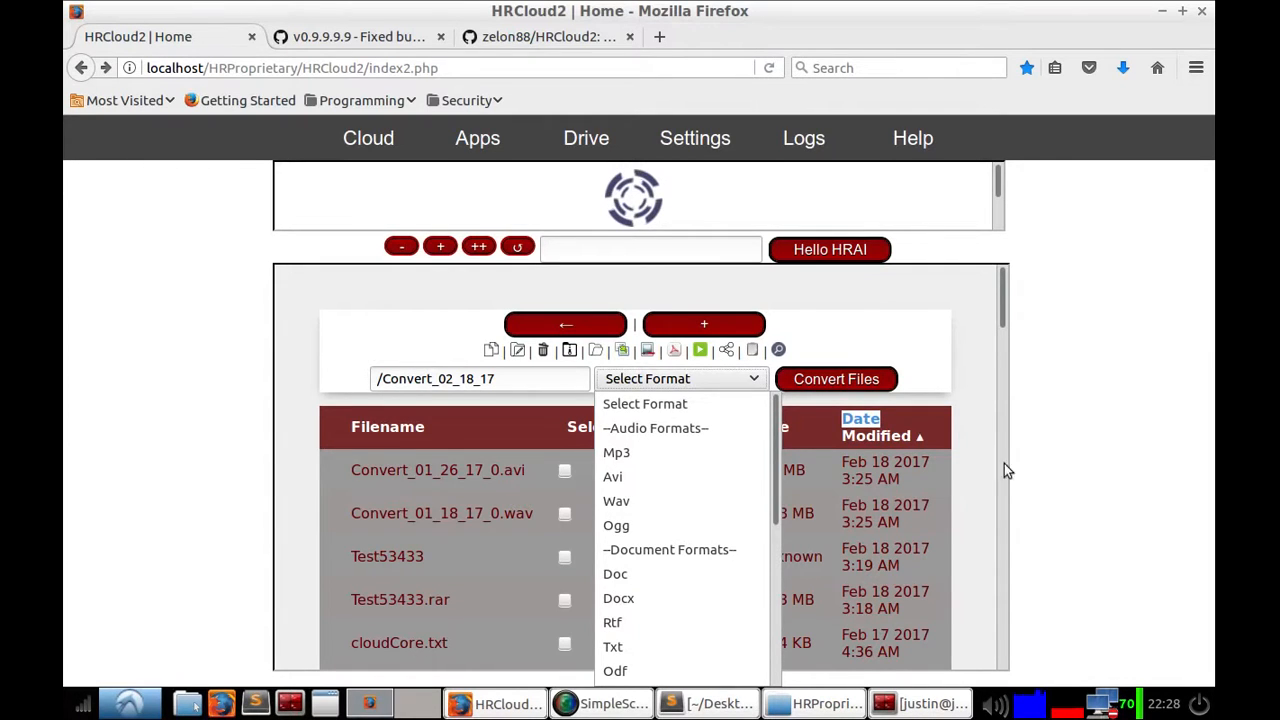
left_click(1060, 423)
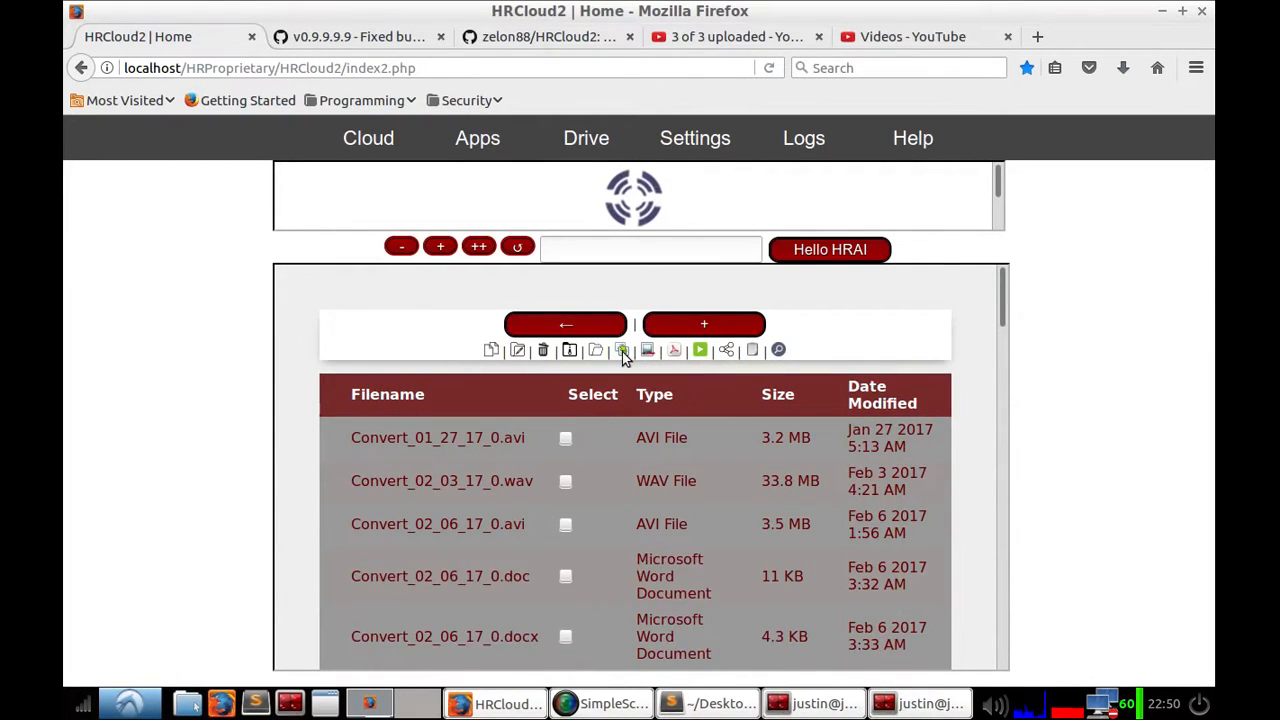
Step: Scroll the Drive file list and tick HRConvert2.zip and Test53433.rar for conversion
left_click(622, 351)
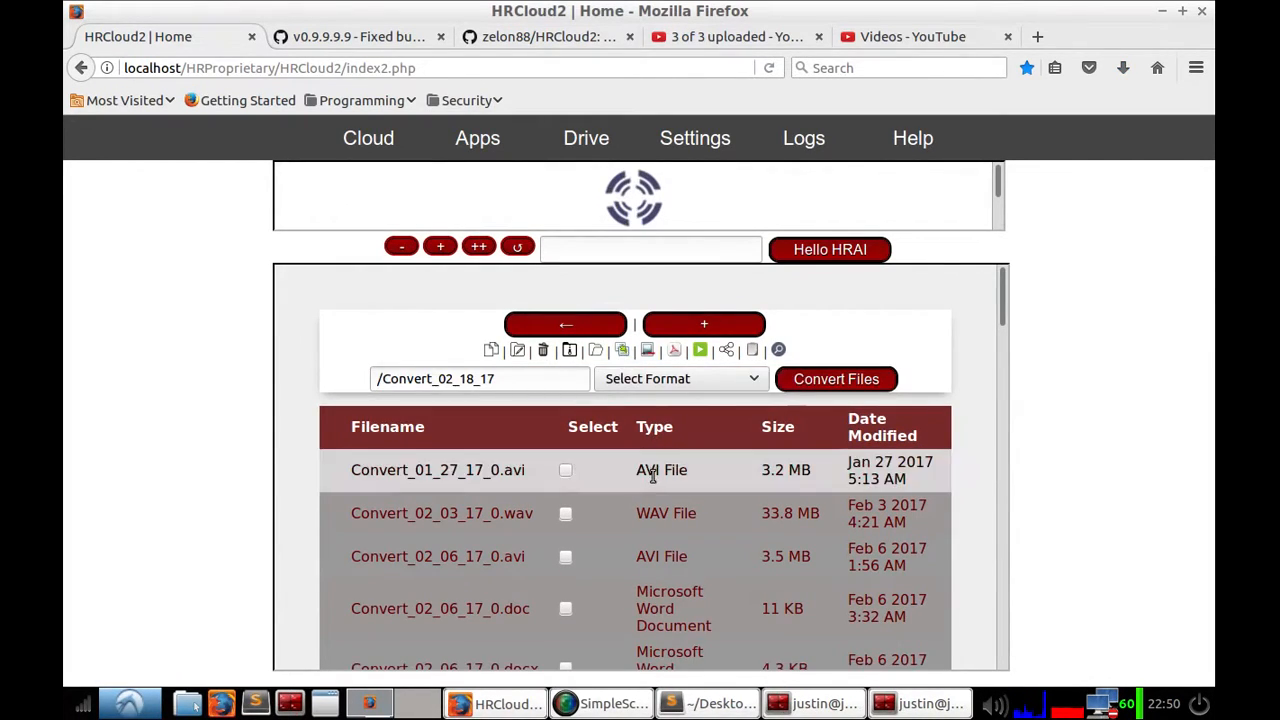
scroll(652, 477, "down", 5)
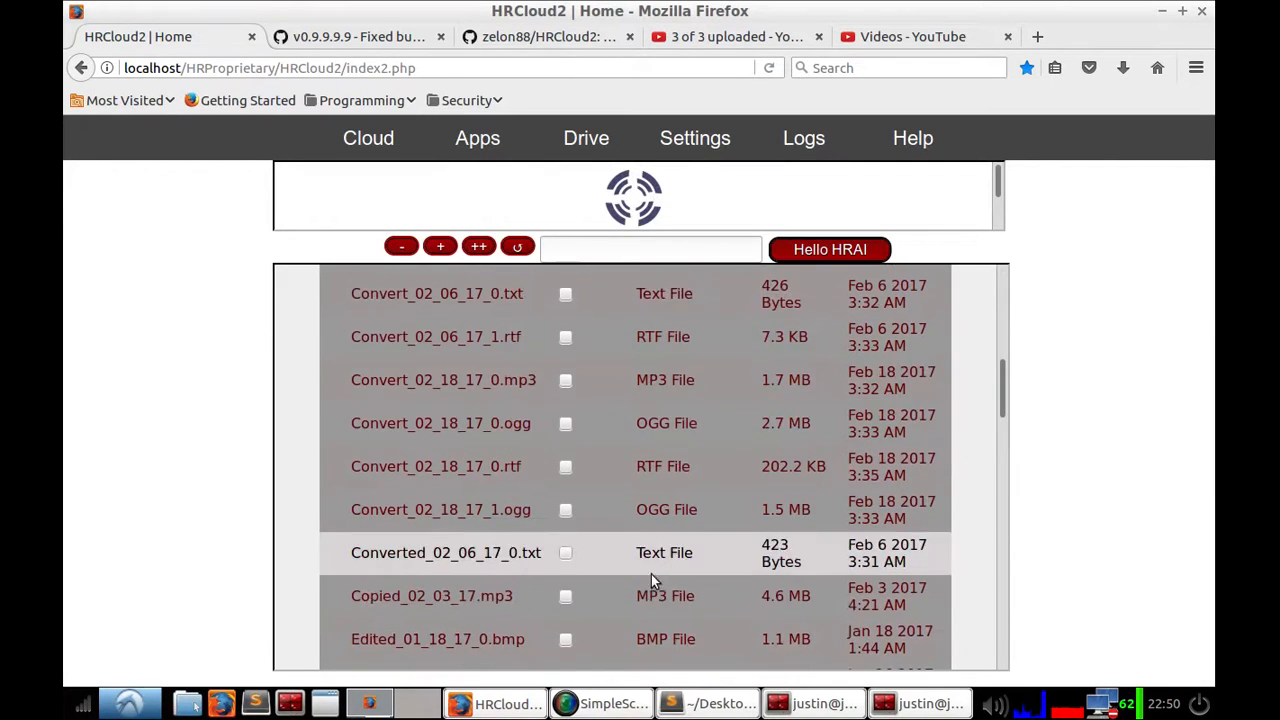
scroll(651, 574, "down", 4)
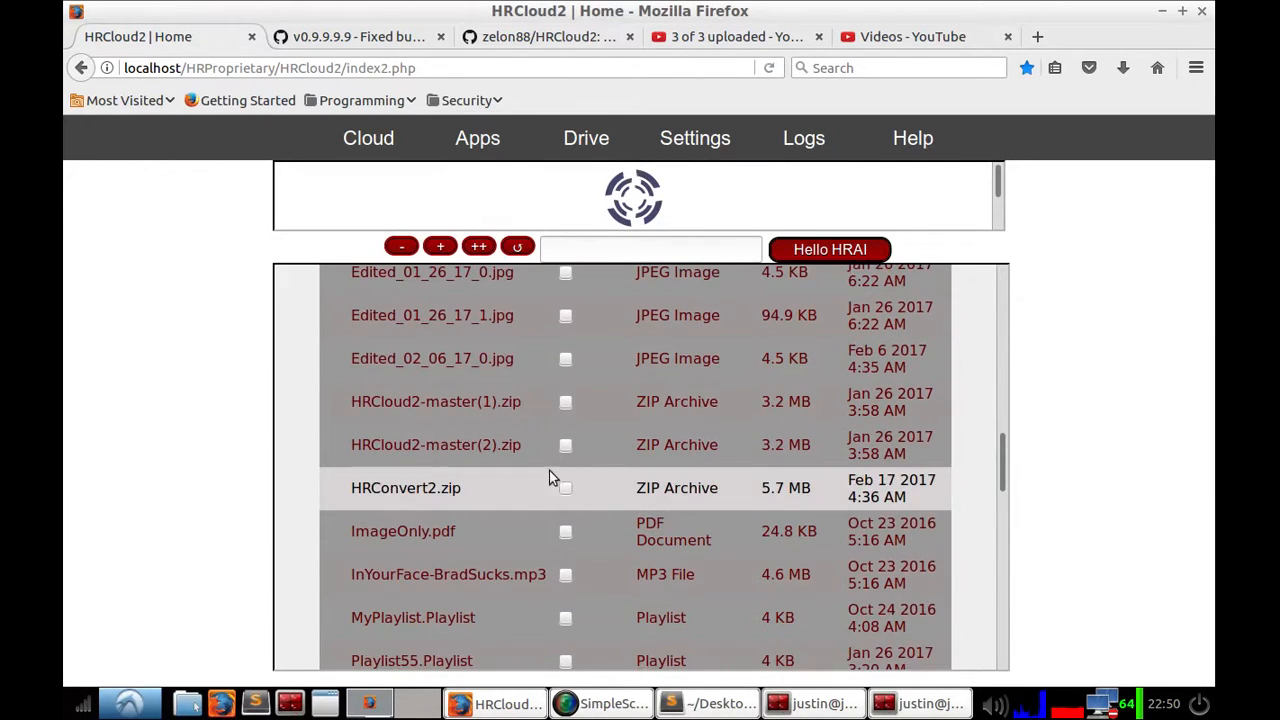
left_click(566, 487)
right_click(691, 563)
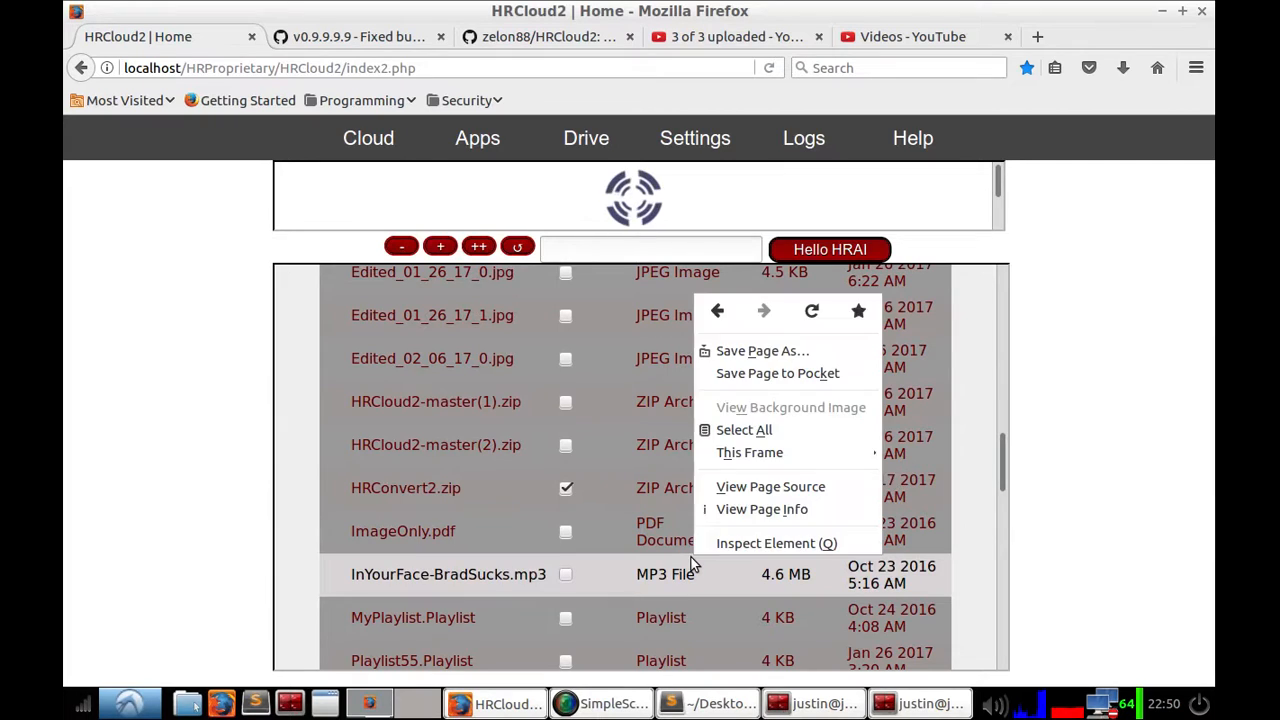
left_click(1050, 445)
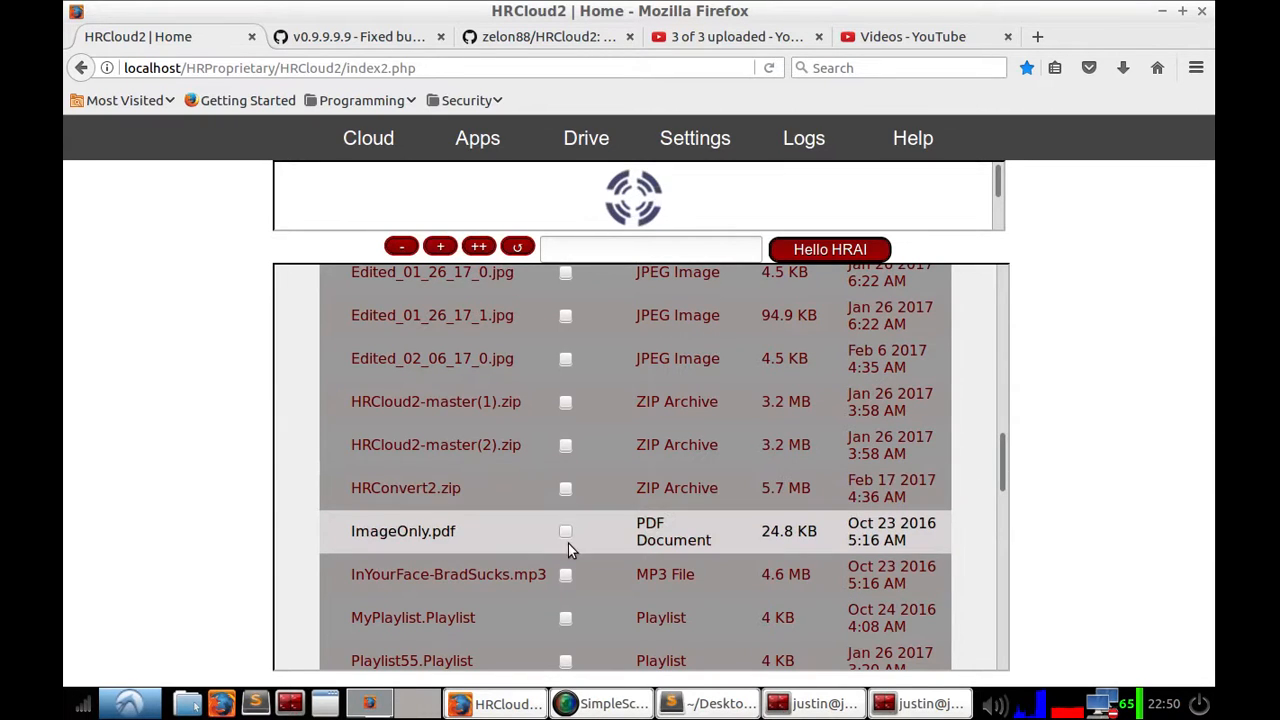
scroll(619, 590, "down", 5)
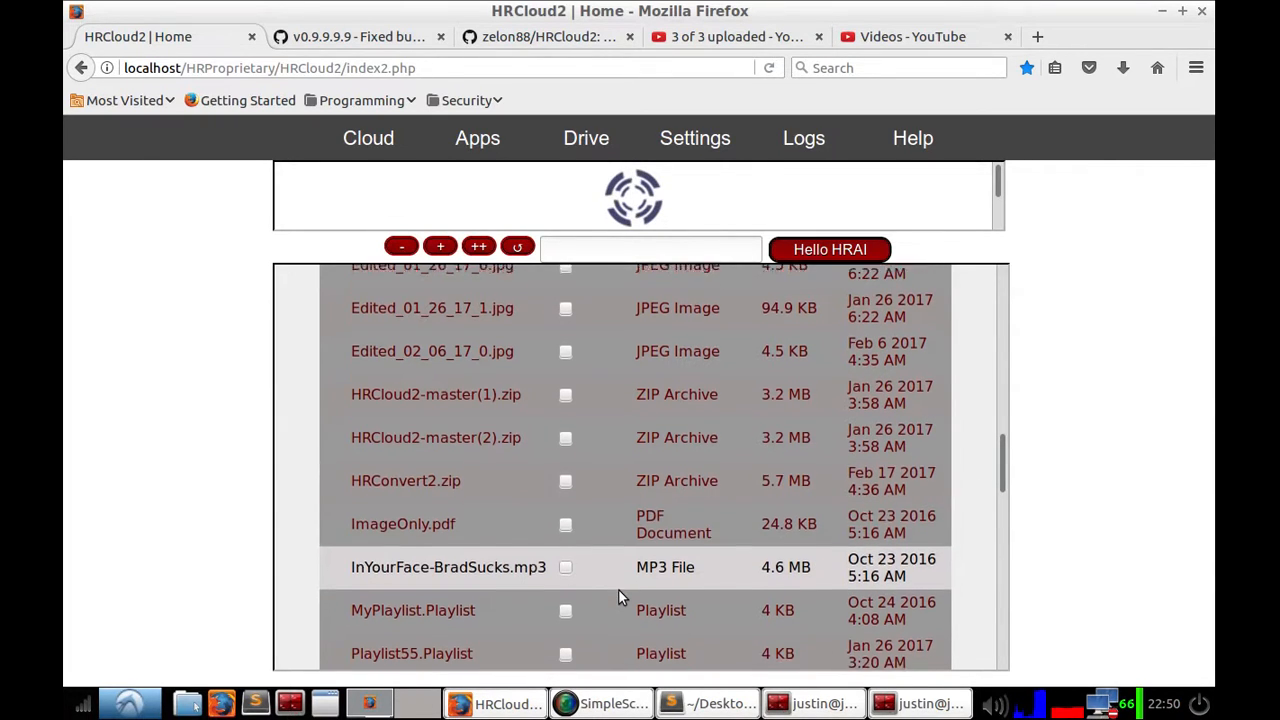
scroll(619, 590, "down", 1)
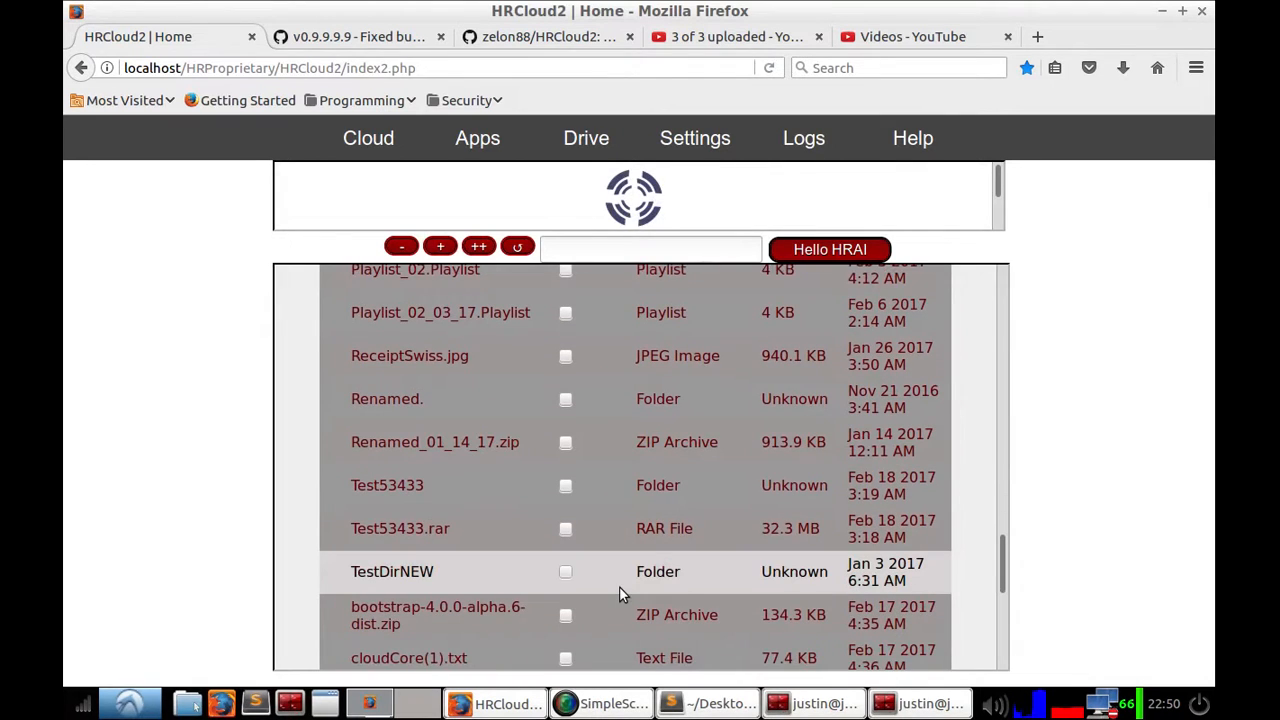
left_click(564, 527)
Step: Set the conversion format to Zip and convert the selected files
scroll(630, 570, "up", 5)
scroll(663, 565, "up", 10)
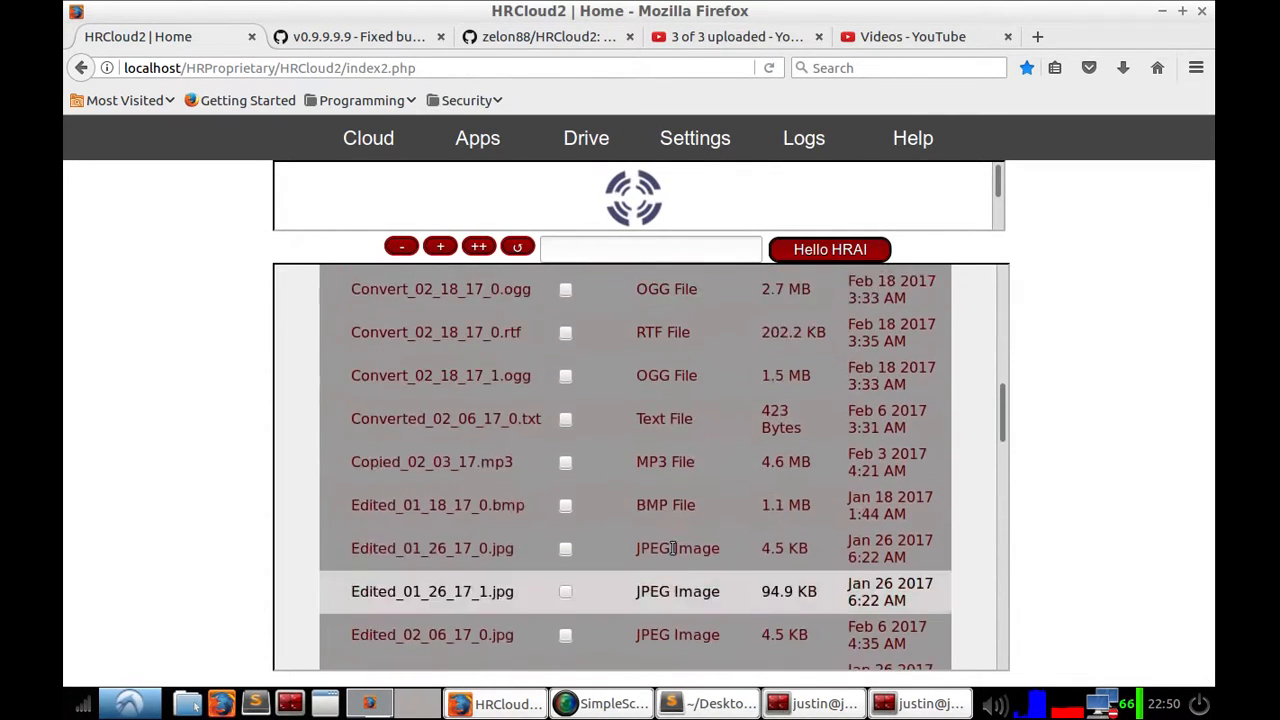
left_click(676, 390)
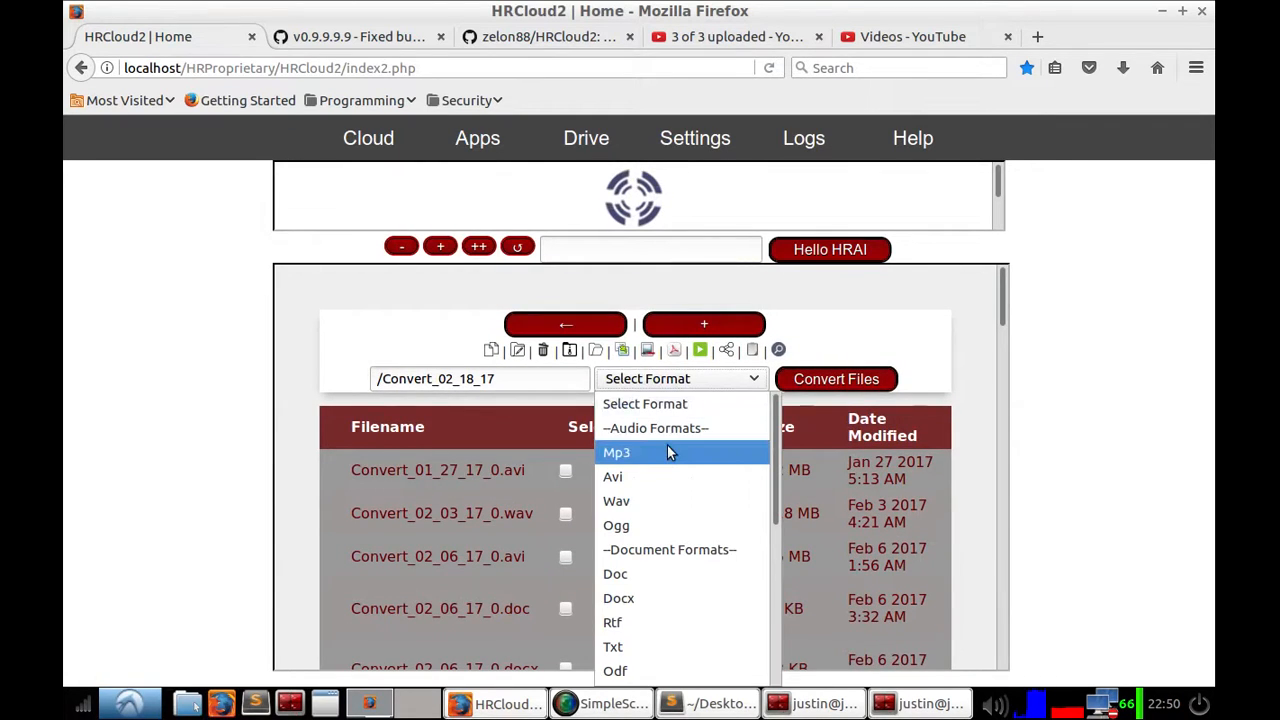
left_click(667, 454)
left_click(647, 388)
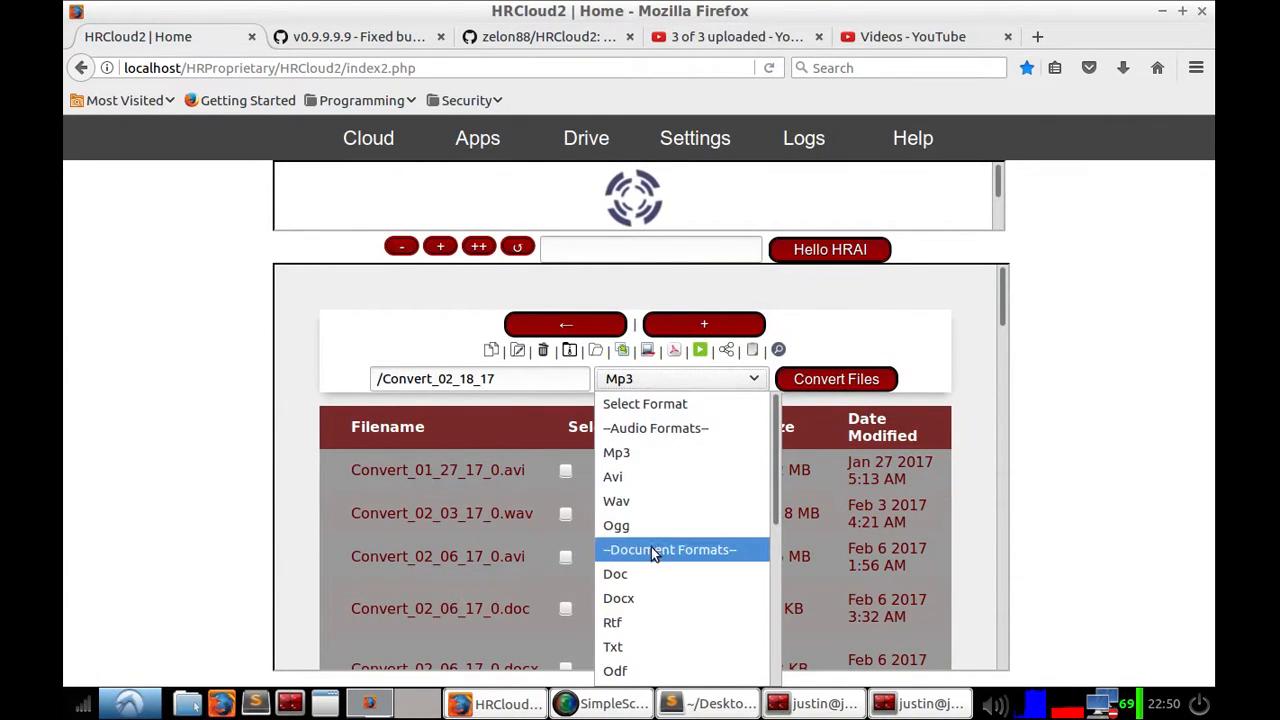
scroll(650, 545, "down", 4)
left_click(631, 585)
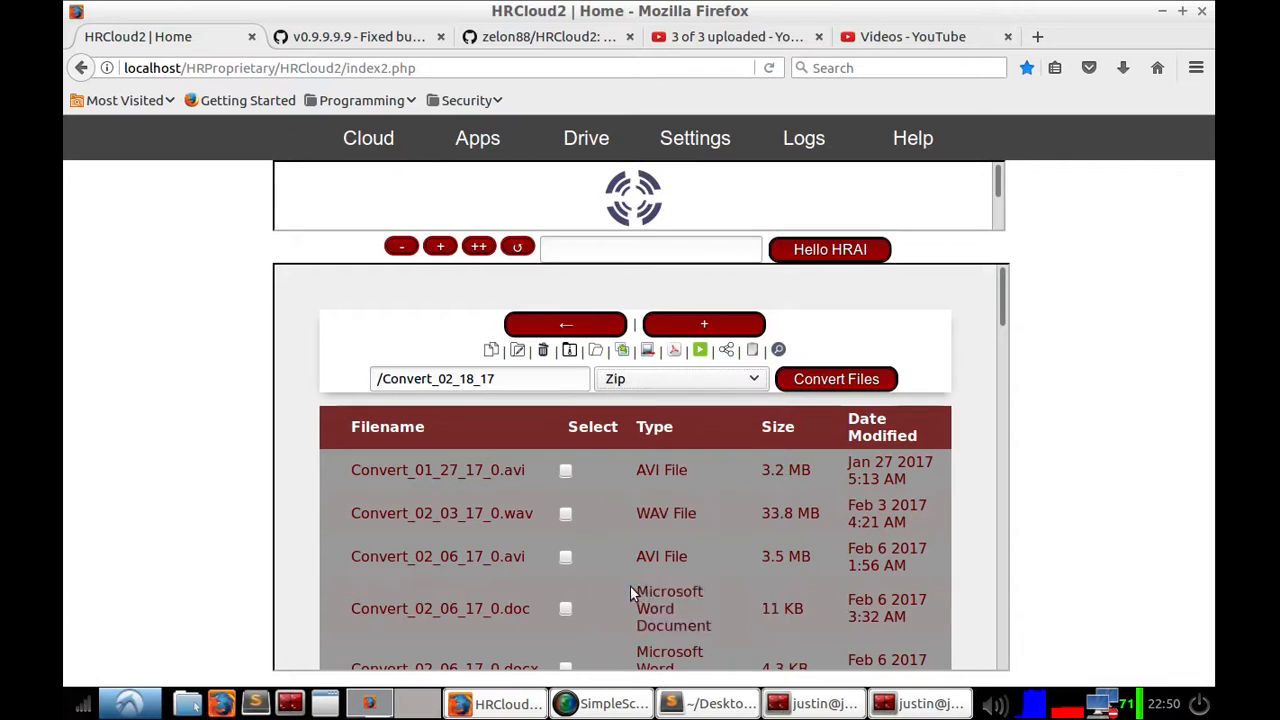
left_click(833, 382)
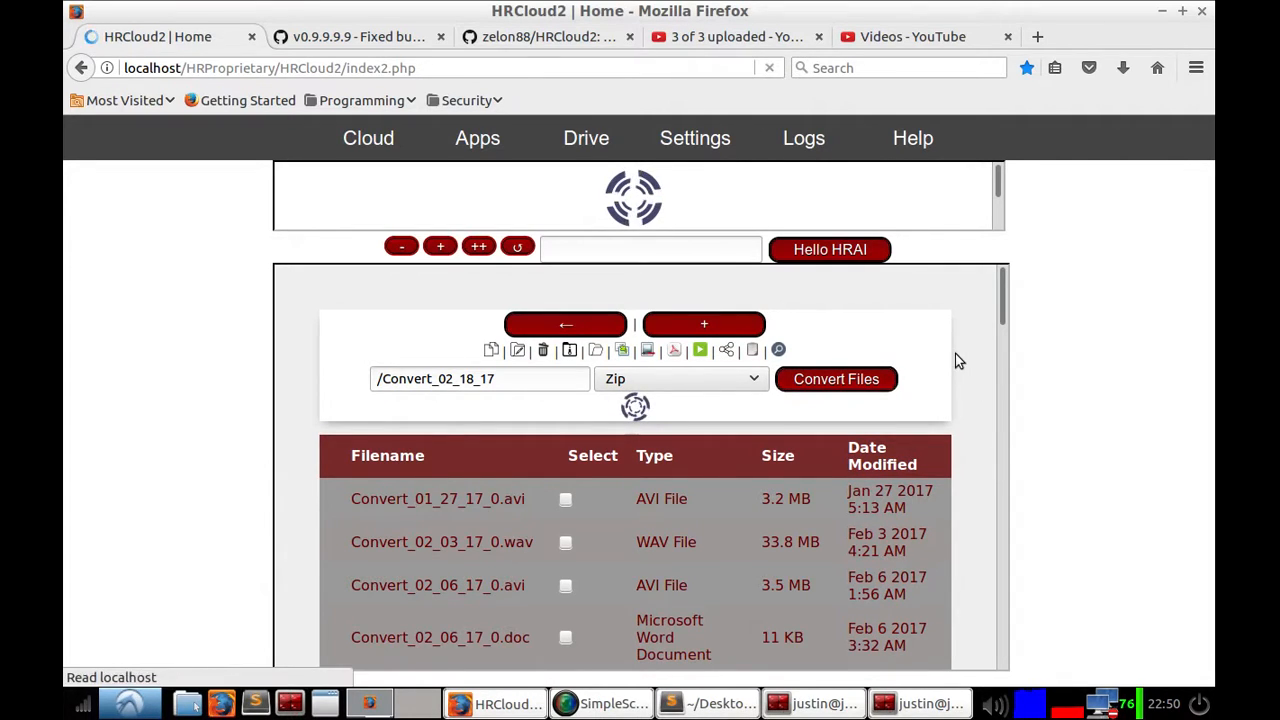
Step: Sort the Drive list by date modified and open Convert_02_18_17_0.zip with Archive Manager
double_click(889, 388)
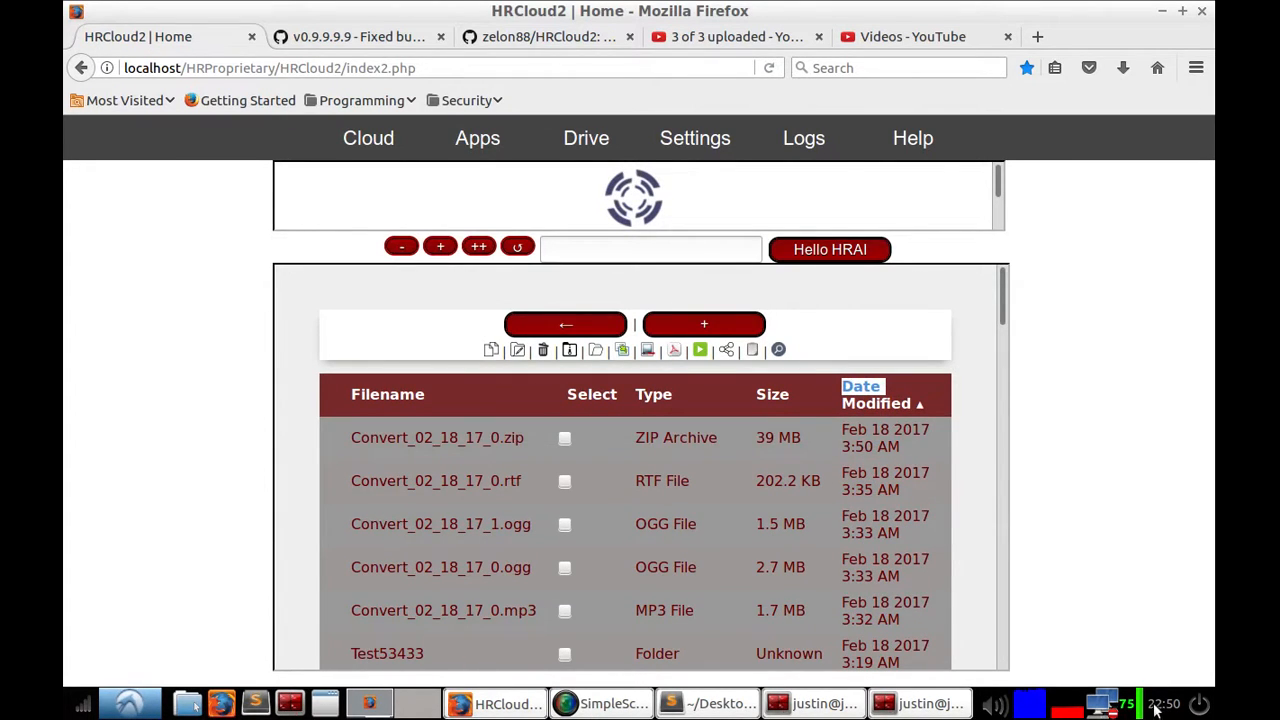
left_click(497, 435)
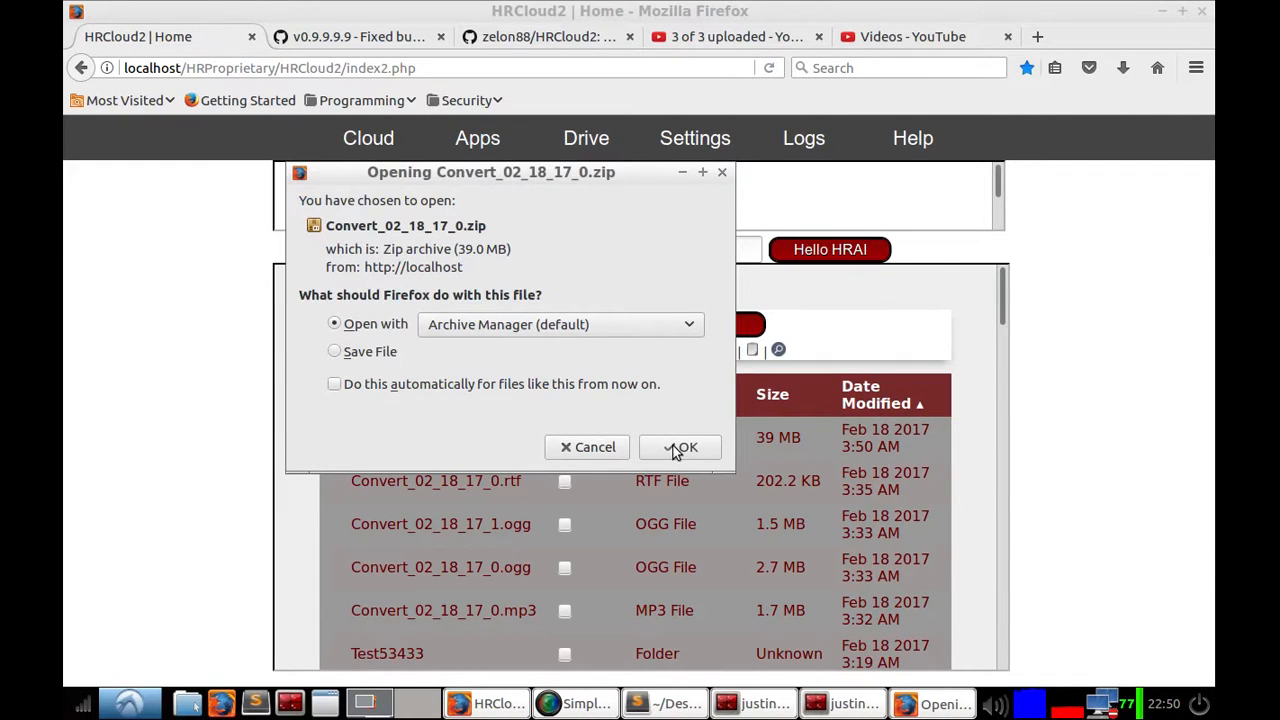
left_click(680, 447)
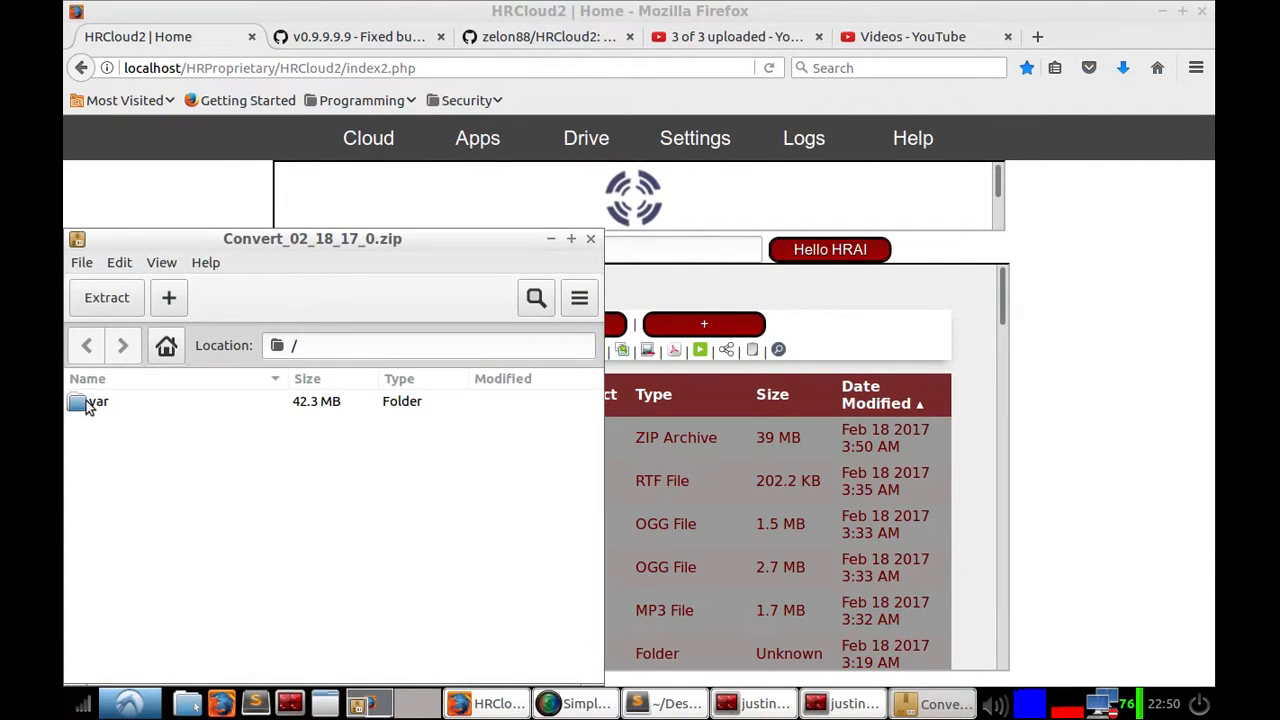
Step: Browse down through the archive's nested folders to the contents of the Test53433 folder
double_click(86, 402)
double_click(86, 402)
double_click(86, 402)
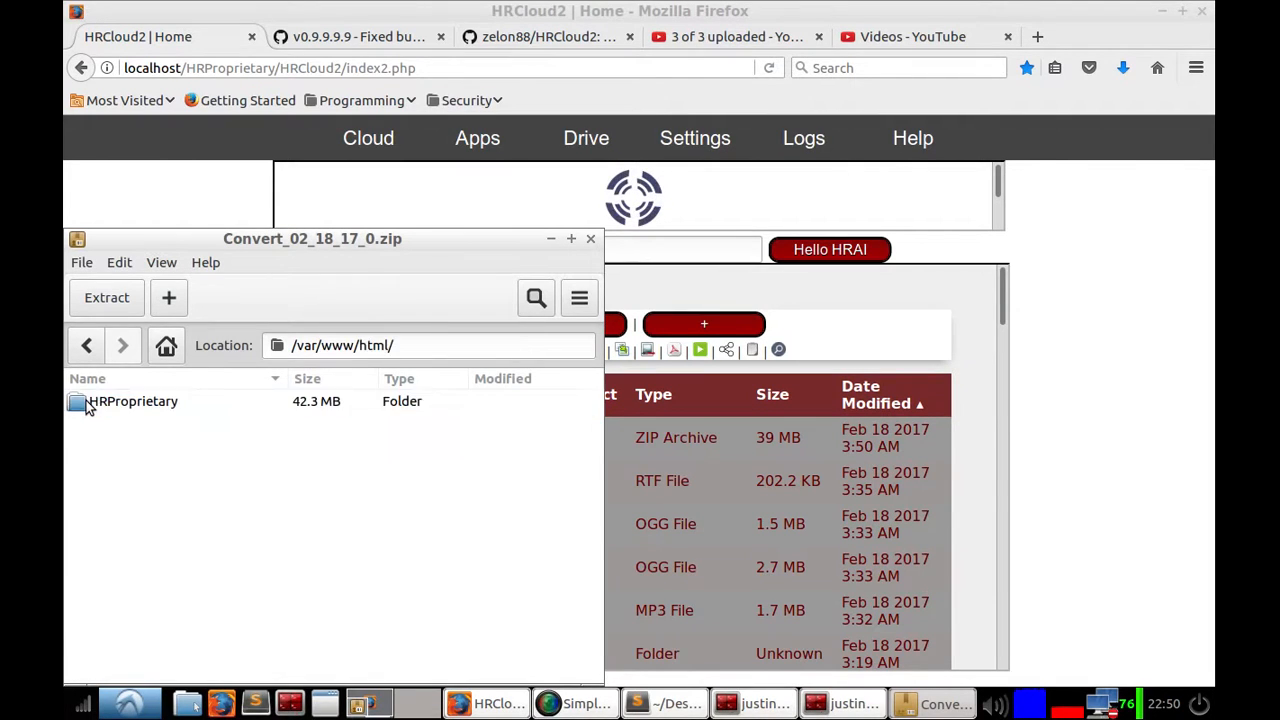
double_click(86, 402)
double_click(86, 402)
double_click(86, 402)
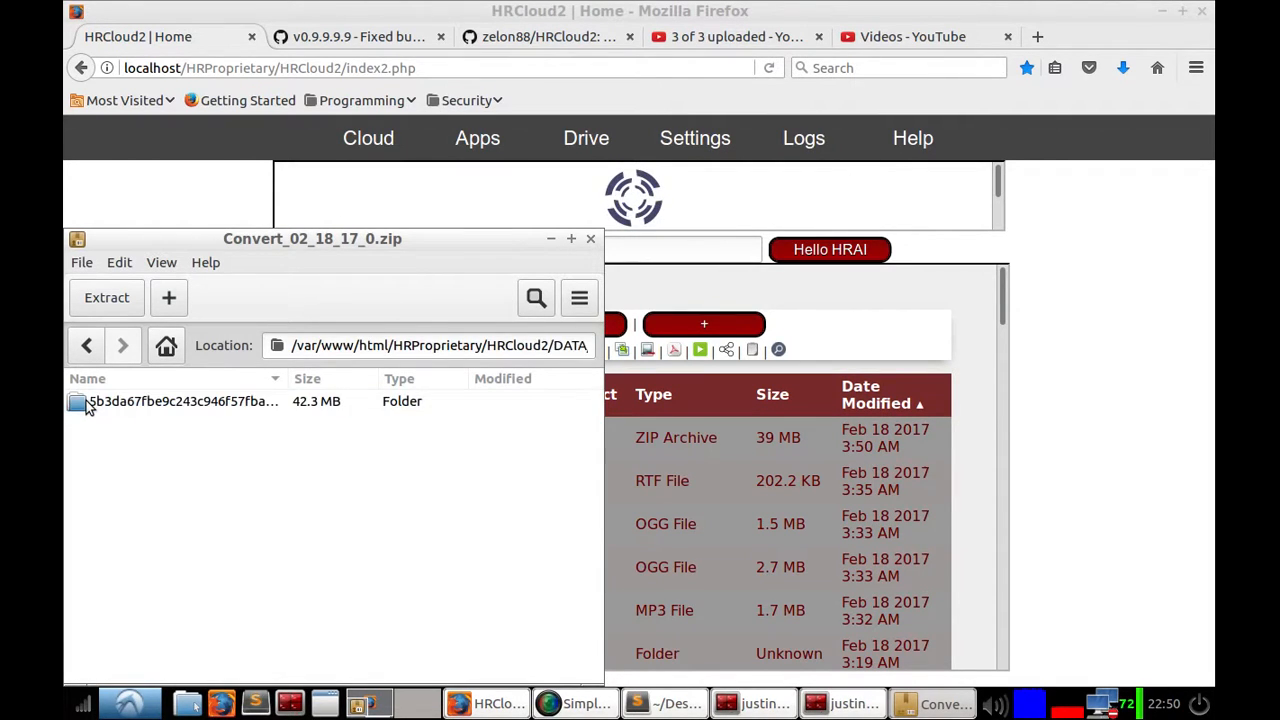
double_click(86, 402)
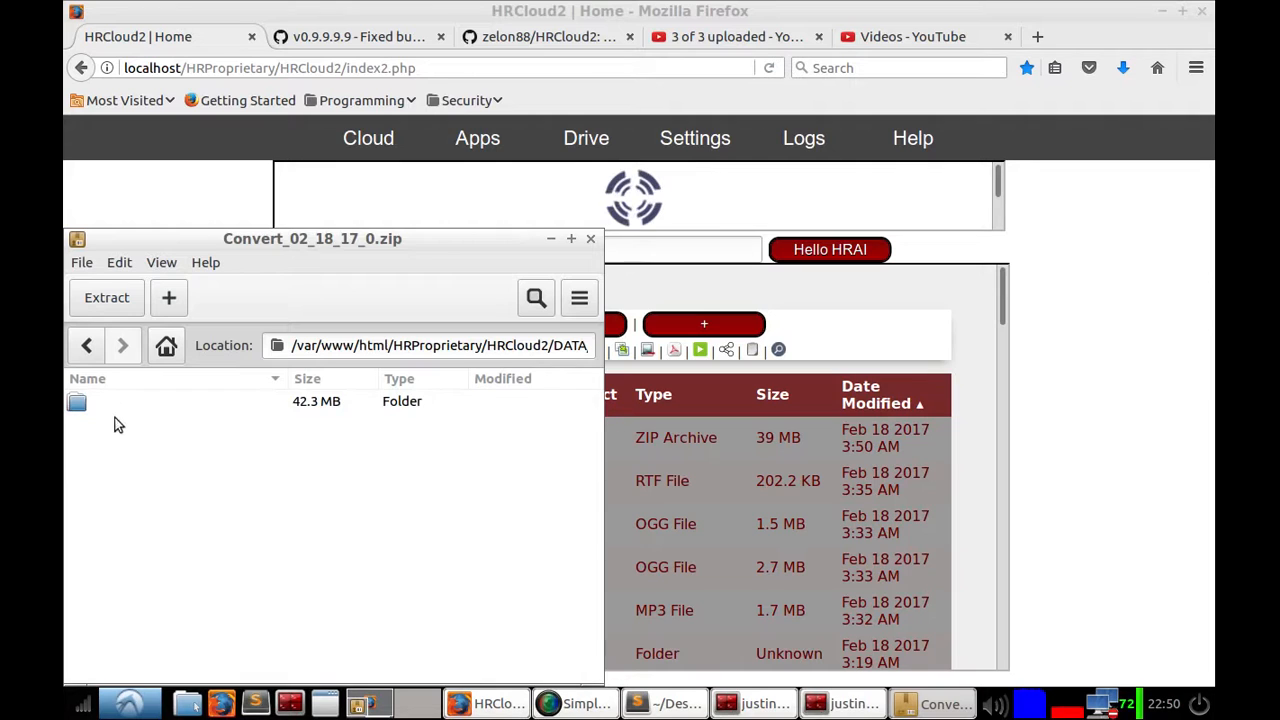
left_click(78, 404)
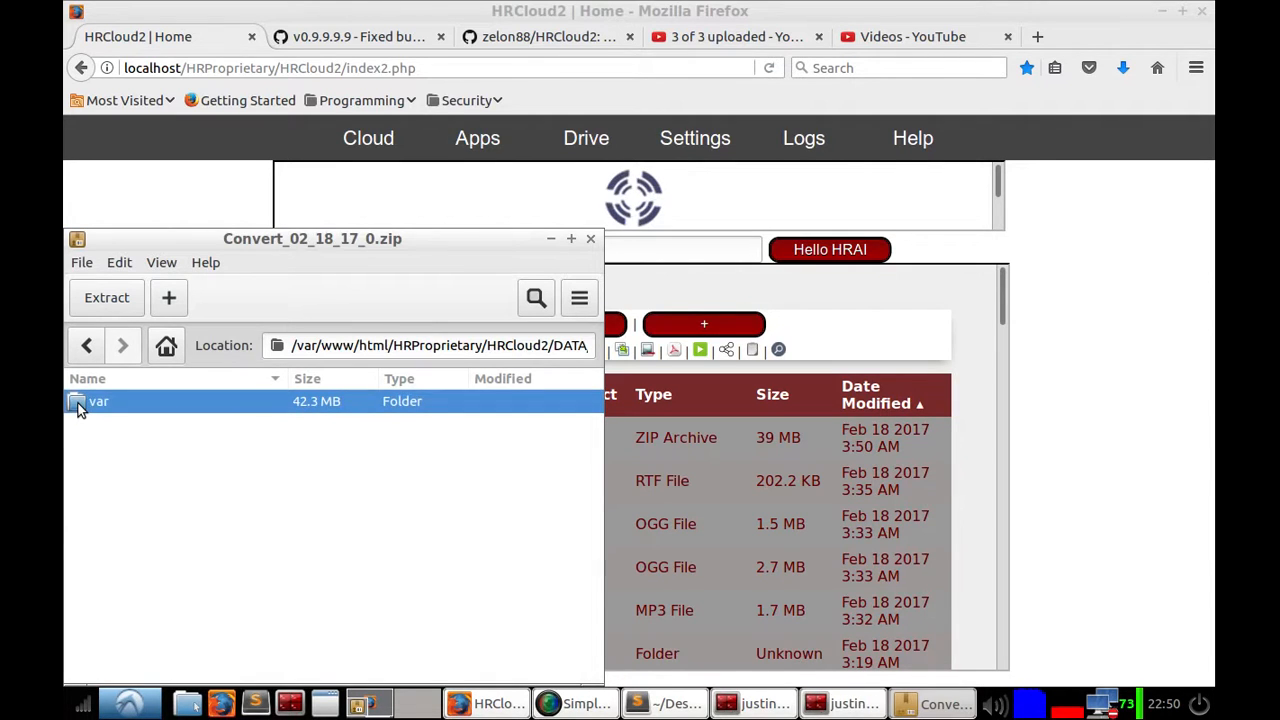
double_click(78, 403)
double_click(78, 403)
double_click(78, 403)
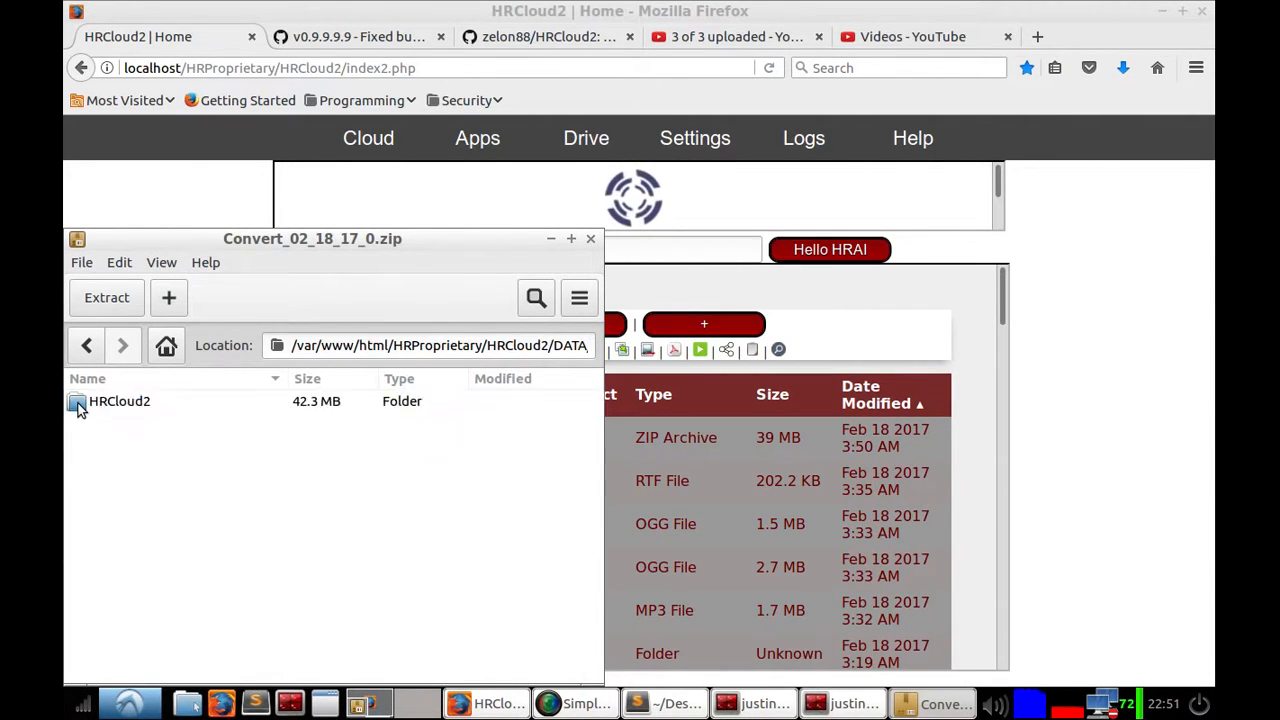
double_click(78, 403)
double_click(78, 403)
double_click(78, 403)
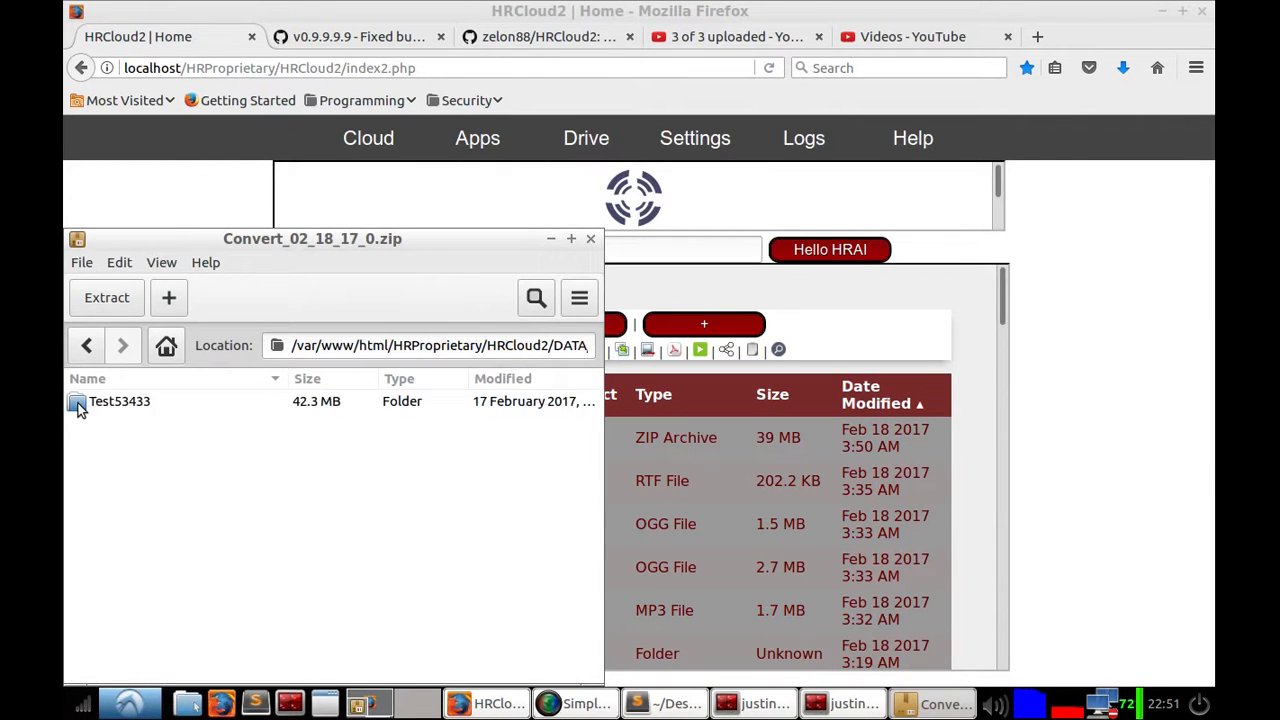
double_click(78, 403)
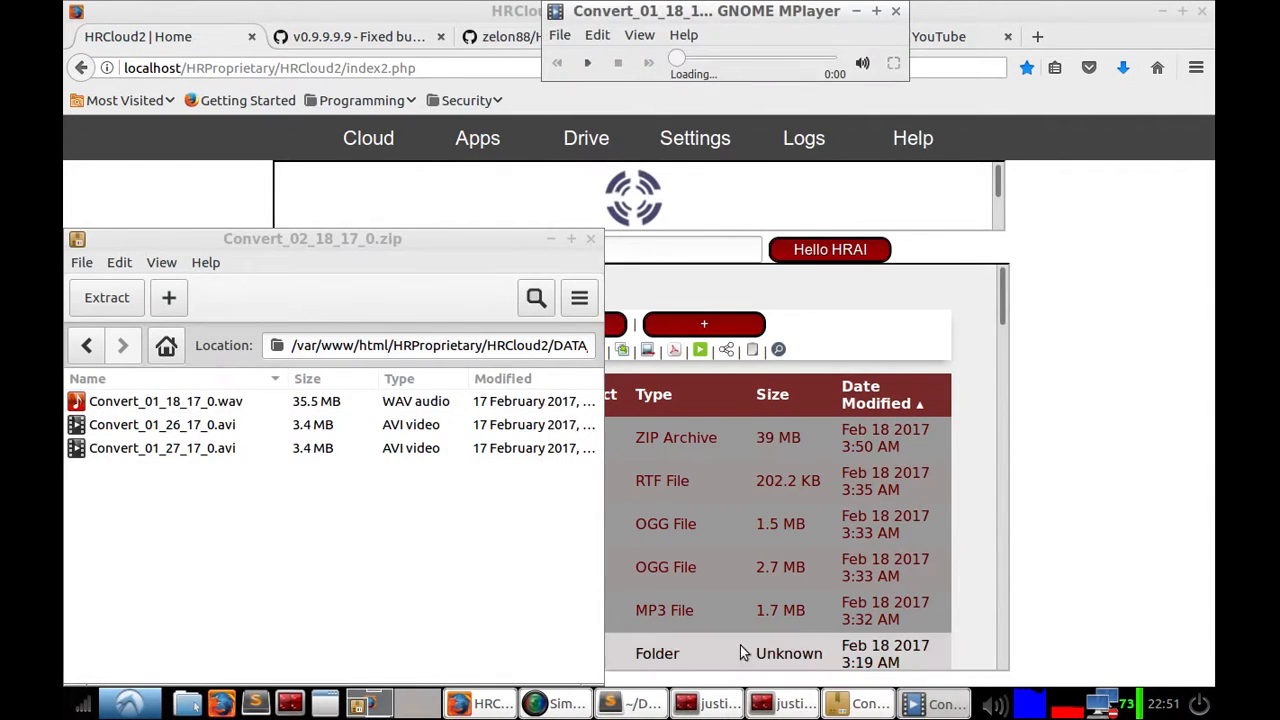
Step: Close the media player that started playing Convert_01_18_17_0.wav
left_click(992, 704)
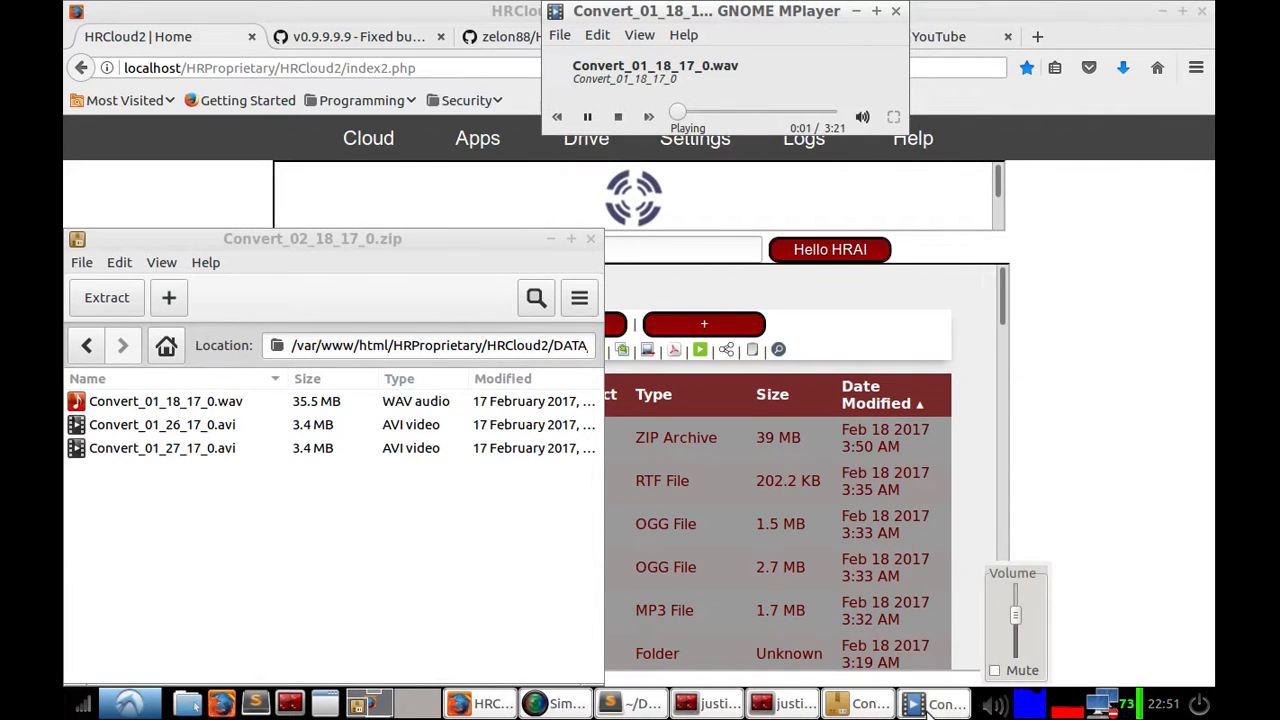
right_click(935, 704)
left_click(938, 676)
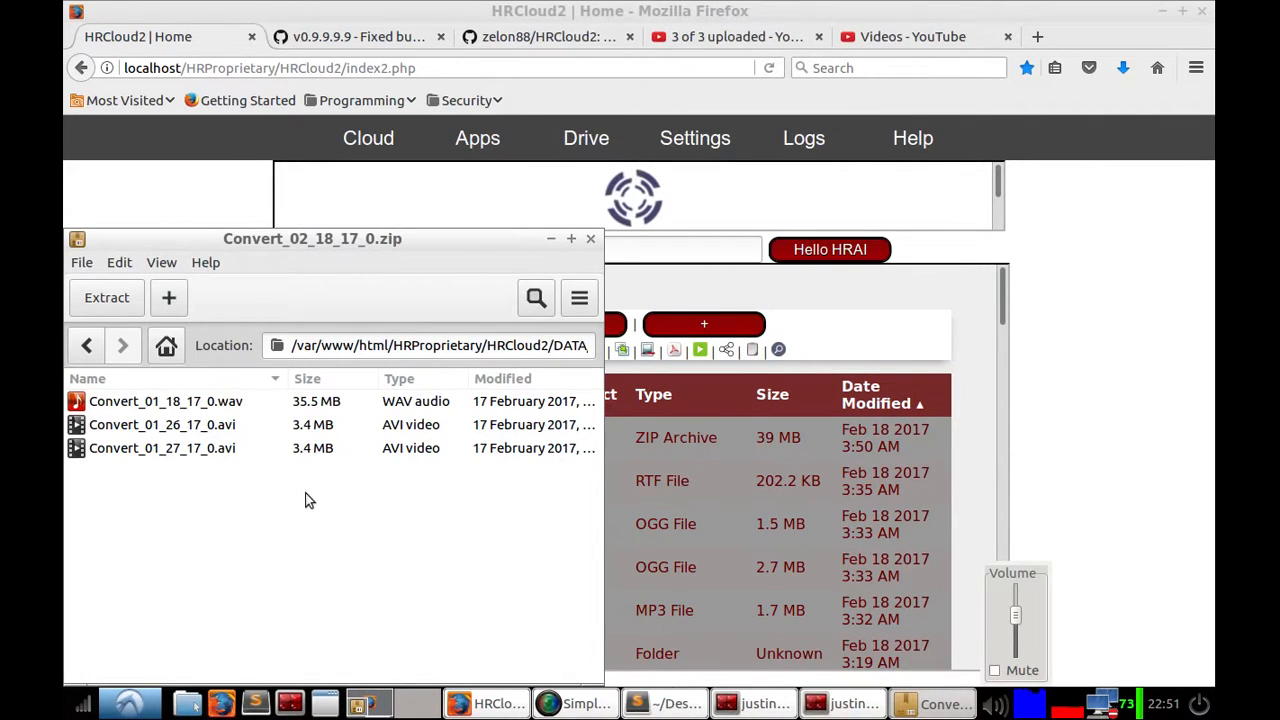
Step: Navigate back up to the archive's root folder and close the Archive Manager window
left_click(87, 345)
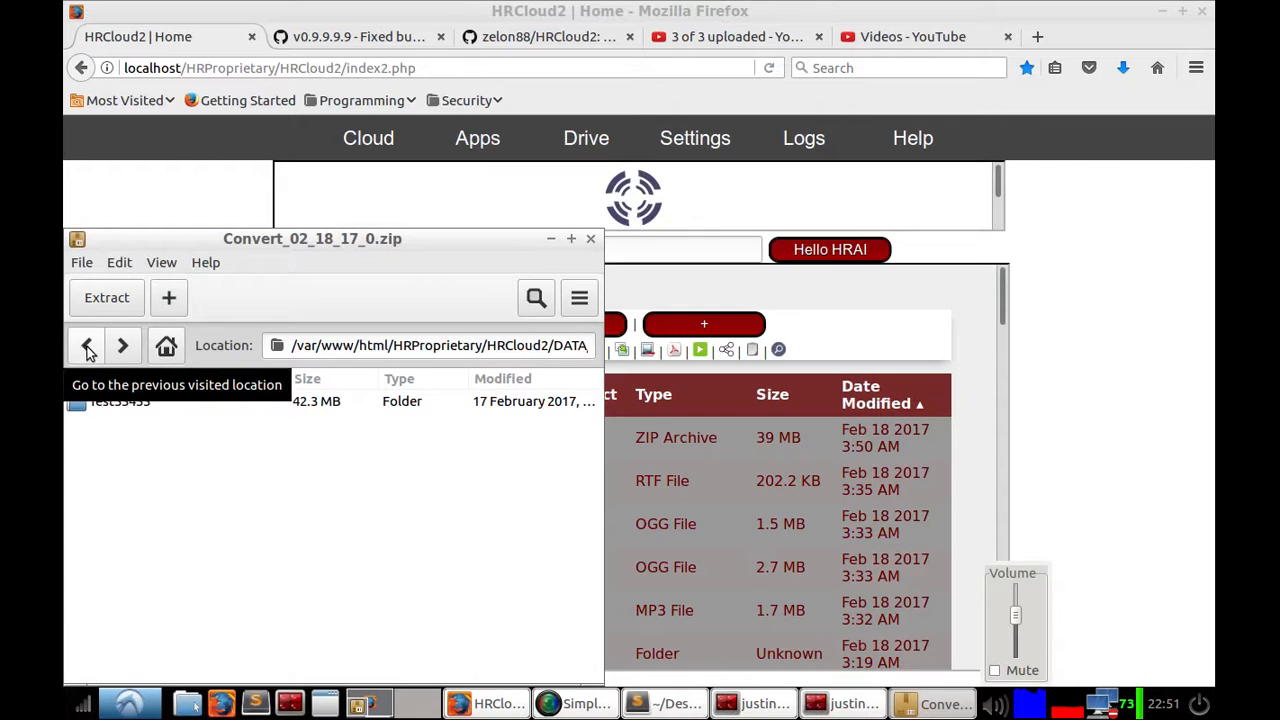
left_click(87, 346)
left_click(87, 346)
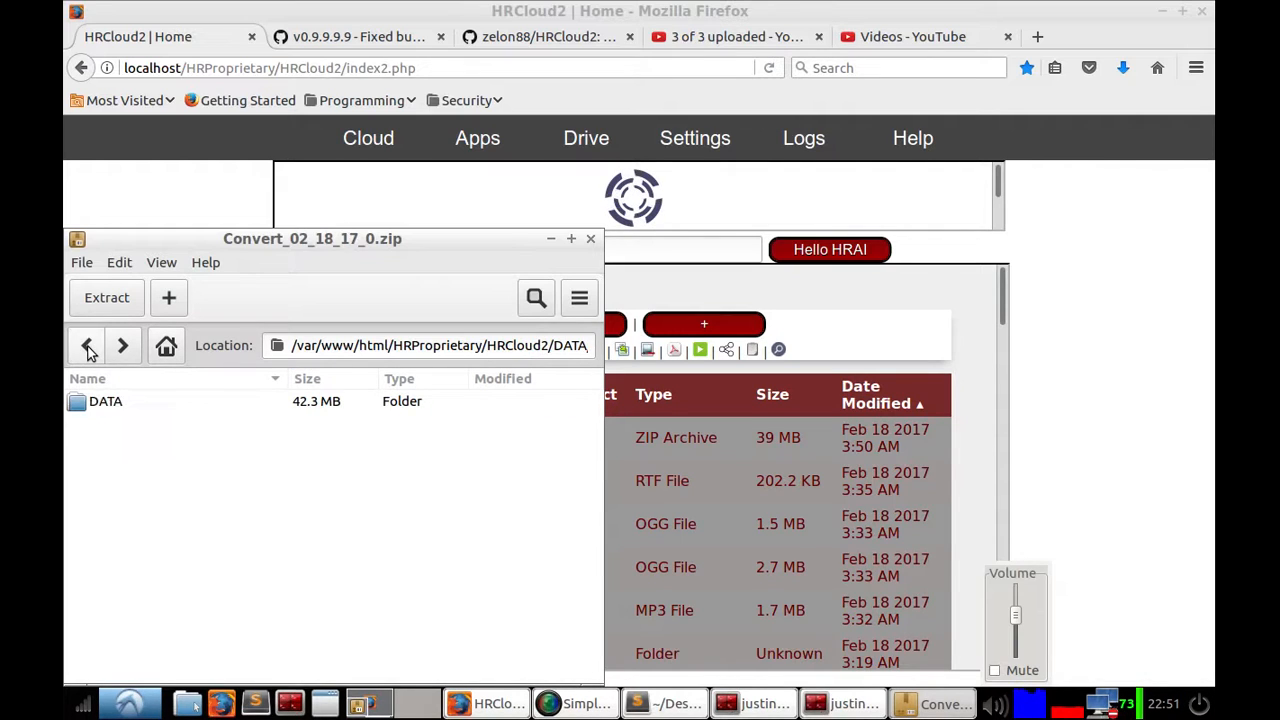
left_click(87, 346)
left_click(87, 346)
left_click(87, 346)
left_click(87, 346)
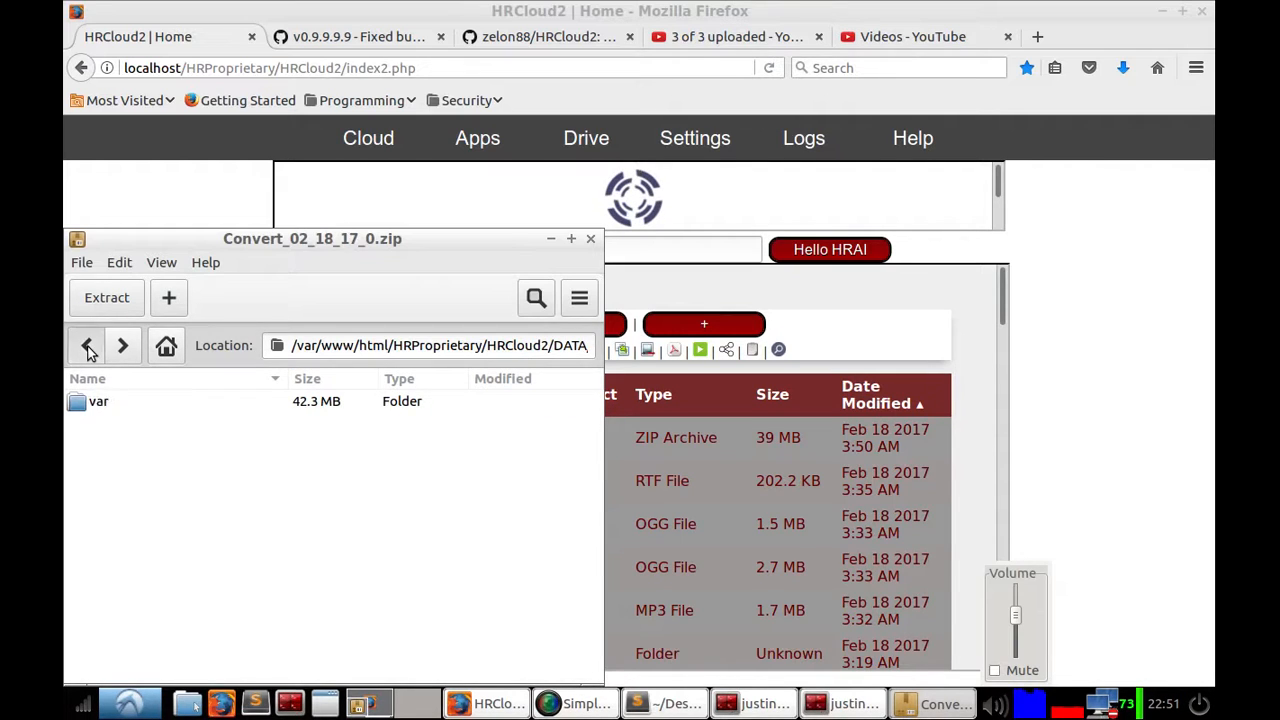
left_click(87, 346)
left_click(87, 346)
left_click(87, 346)
left_click(87, 346)
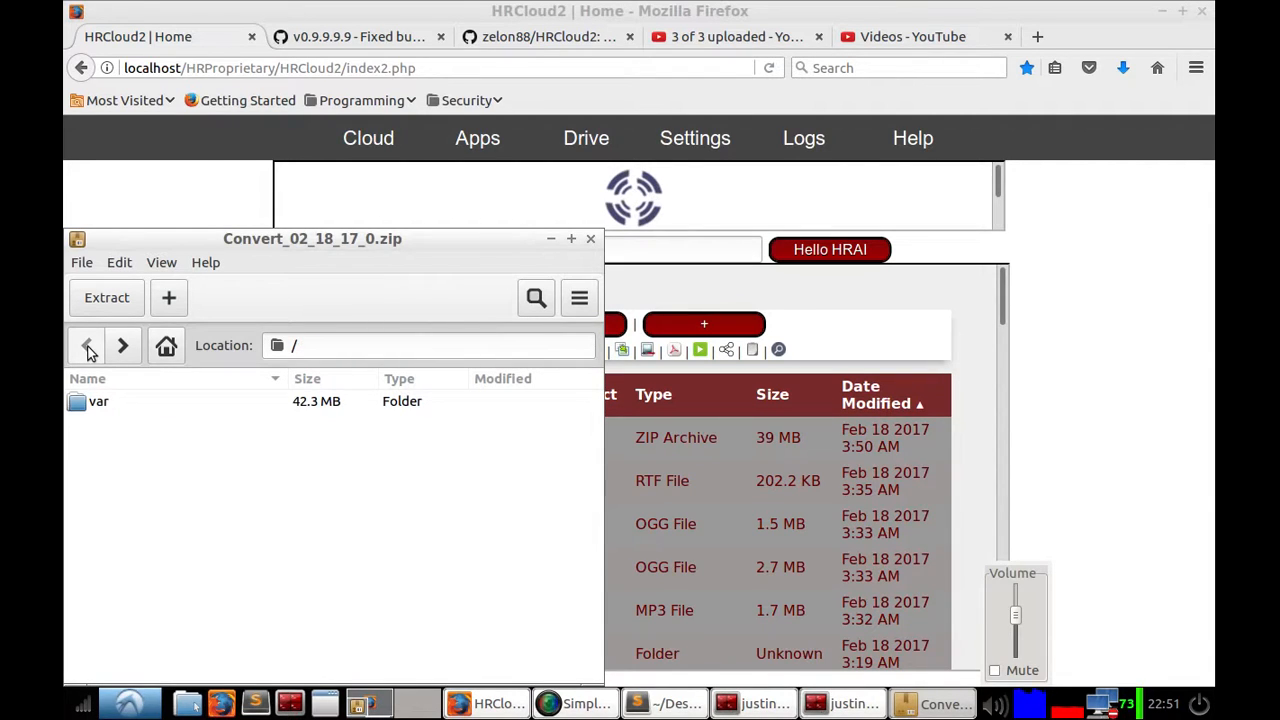
left_click(590, 242)
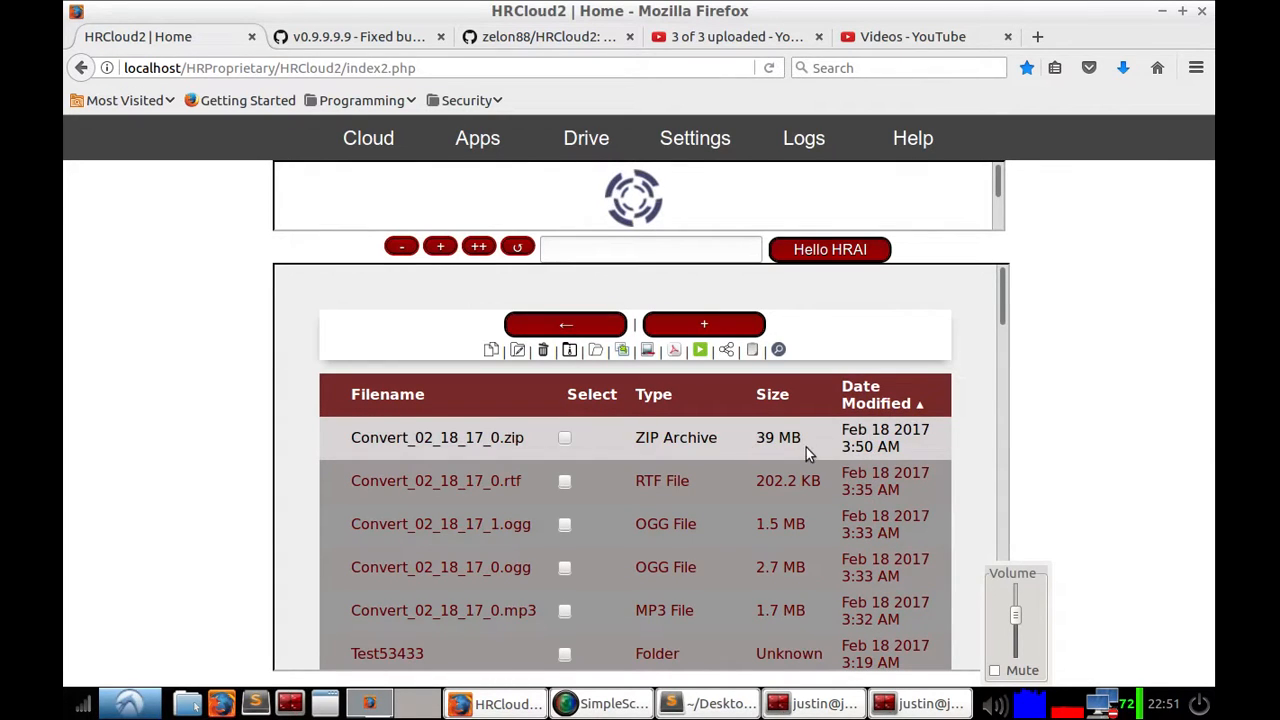
Step: Download Convert_02_06_17_1.rtf from the Drive list and open it from the browser's downloads
scroll(555, 566, "down", 3)
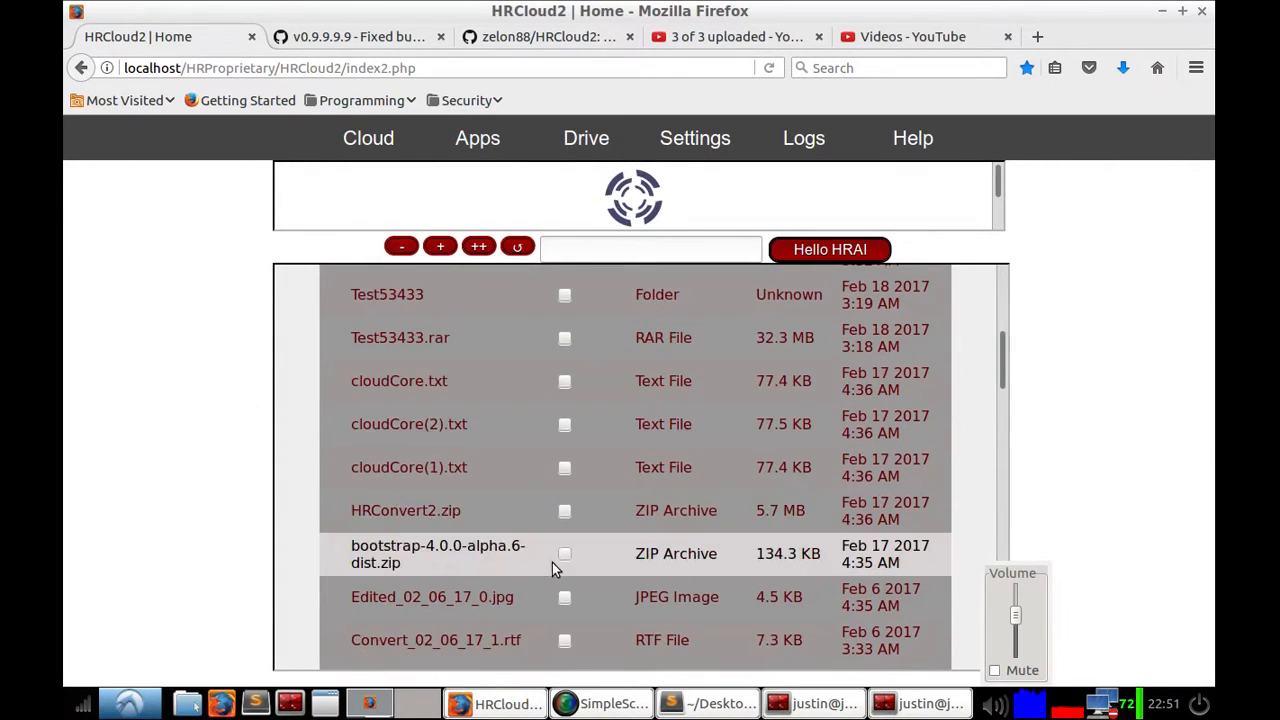
scroll(540, 528, "down", 3)
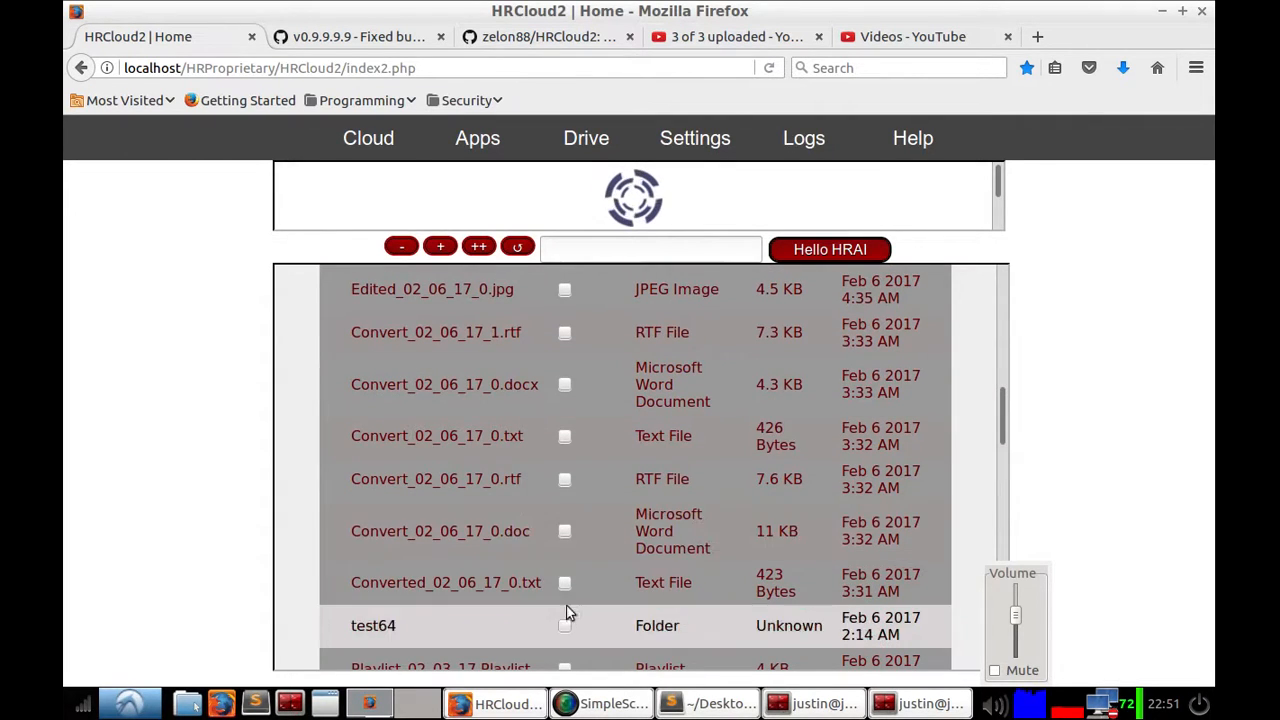
scroll(555, 560, "up", 2)
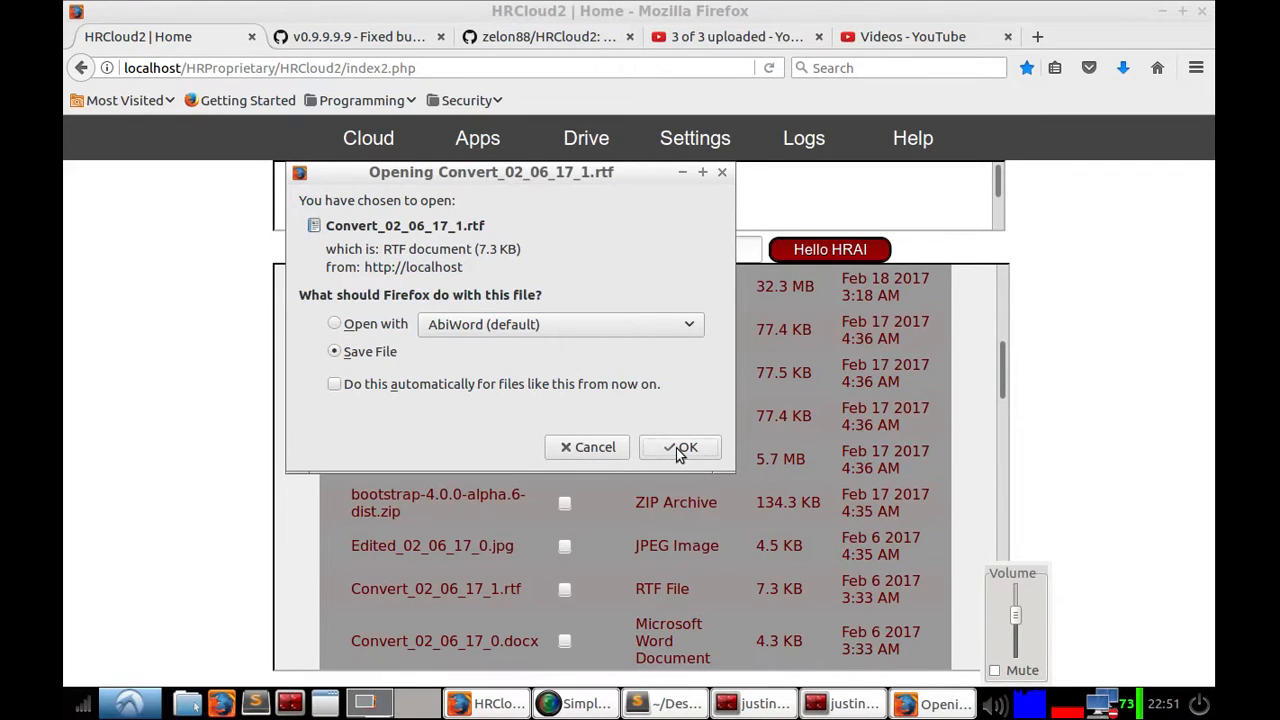
left_click(679, 450)
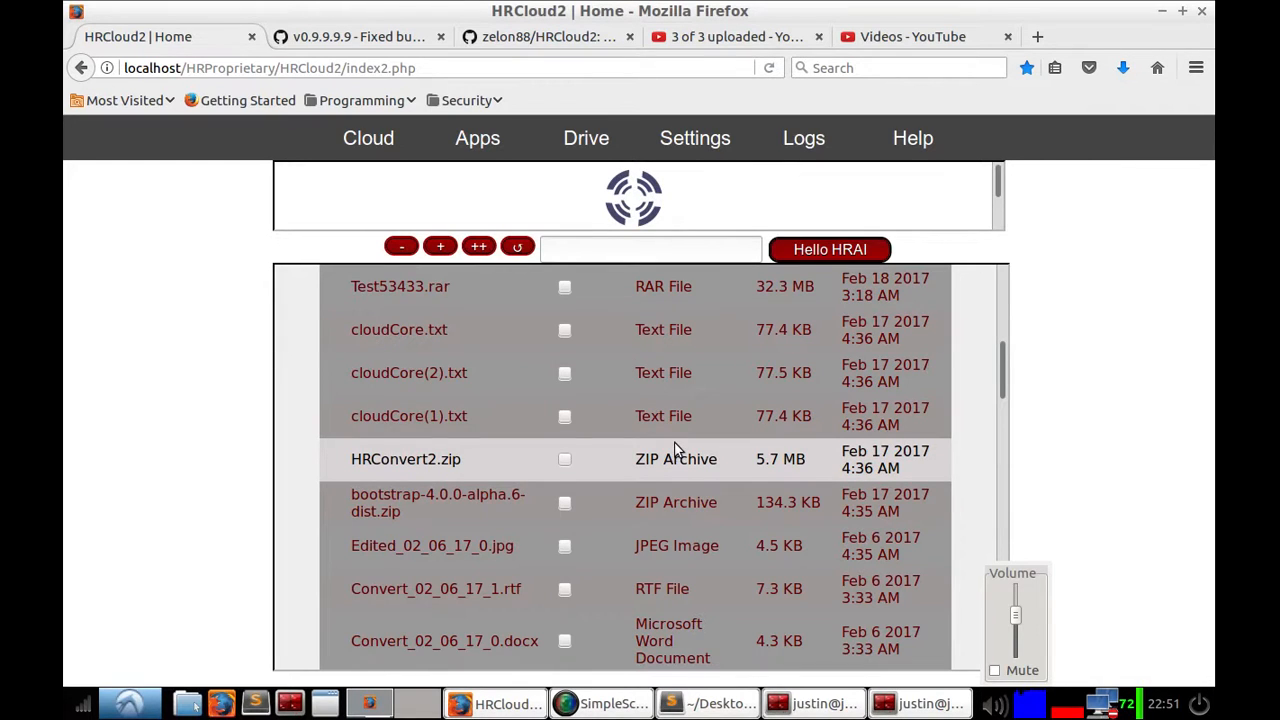
left_click(1127, 71)
left_click(868, 240)
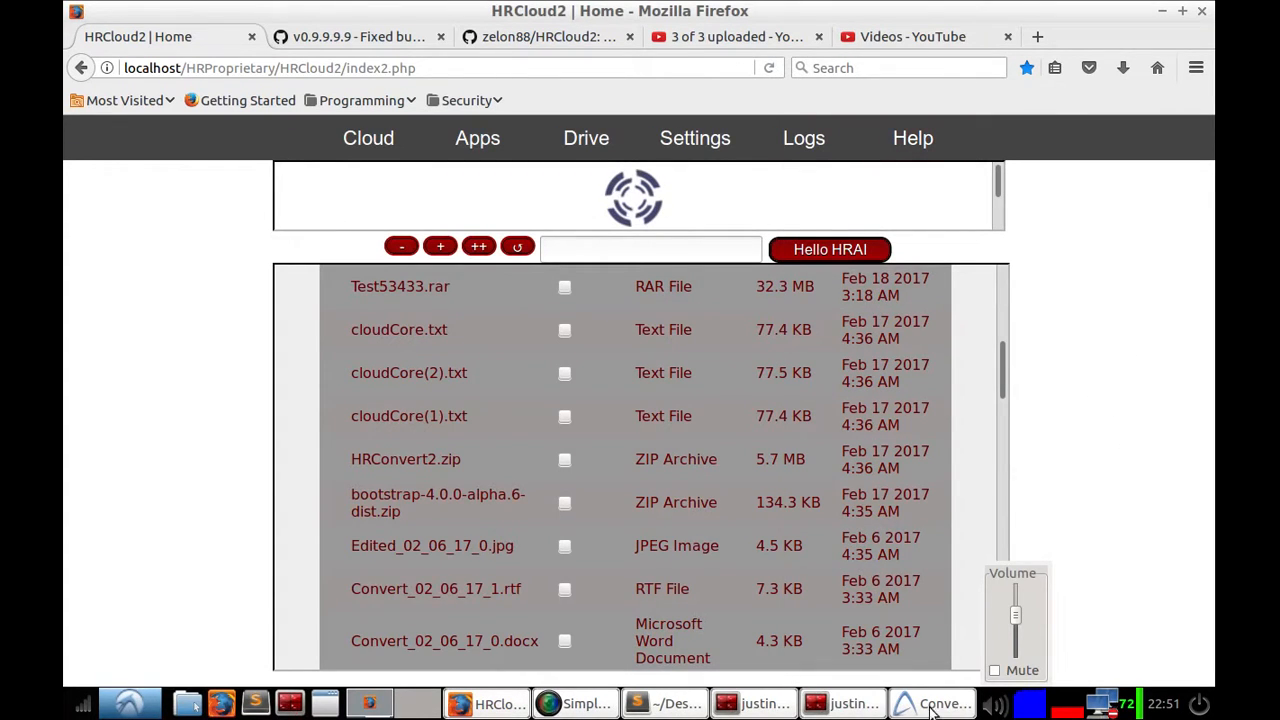
Step: Scroll through the RTF document's text in the word processor, then close it
left_click(932, 708)
scroll(342, 413, "down", 5)
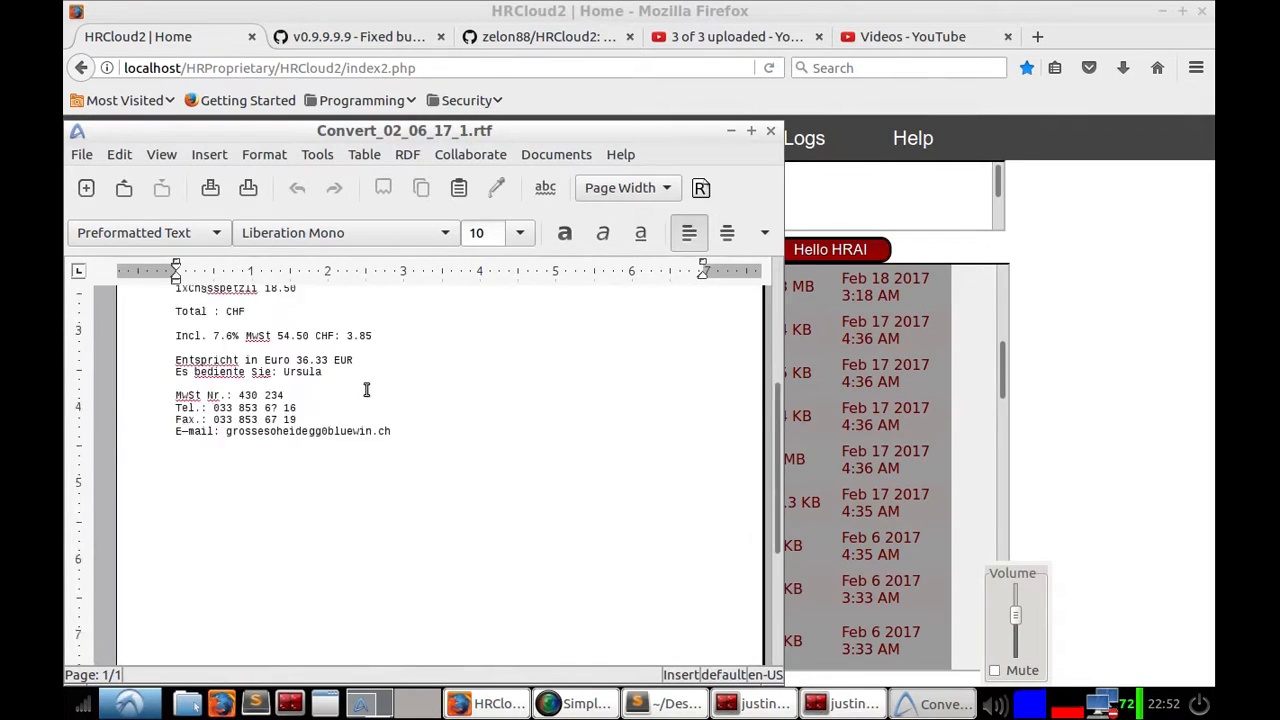
scroll(322, 422, "up", 3)
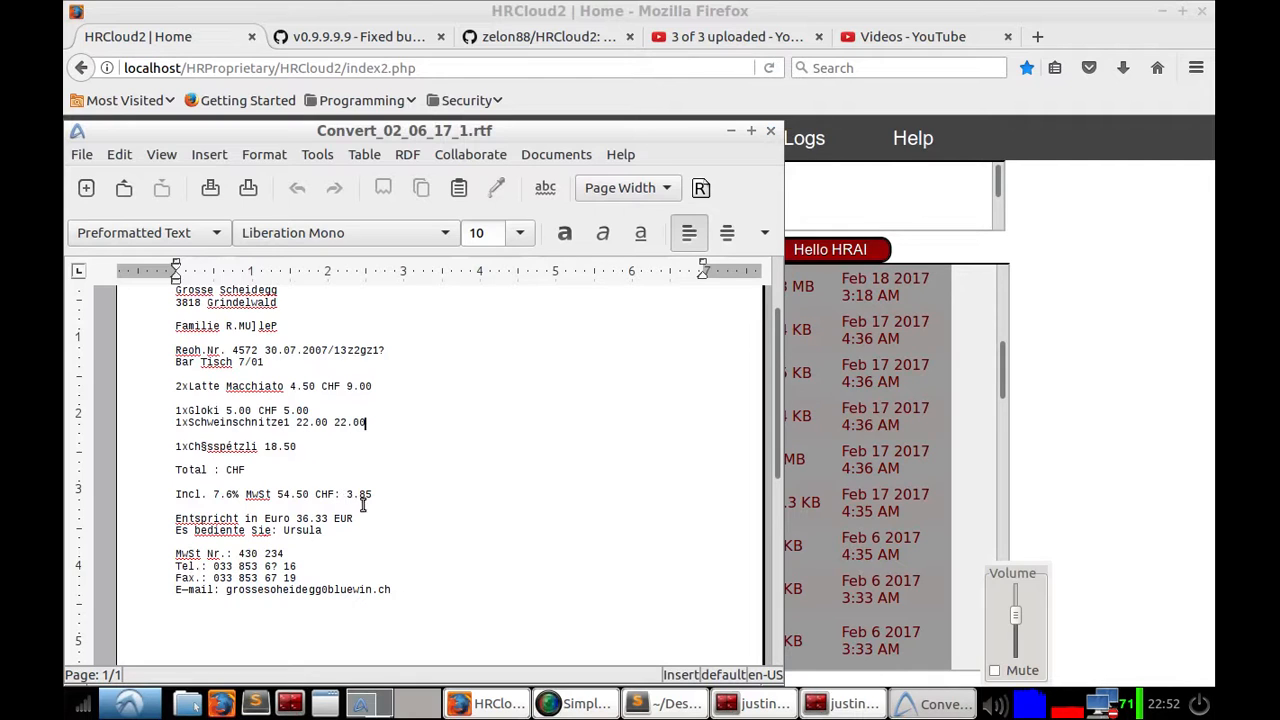
scroll(354, 474, "up", 3)
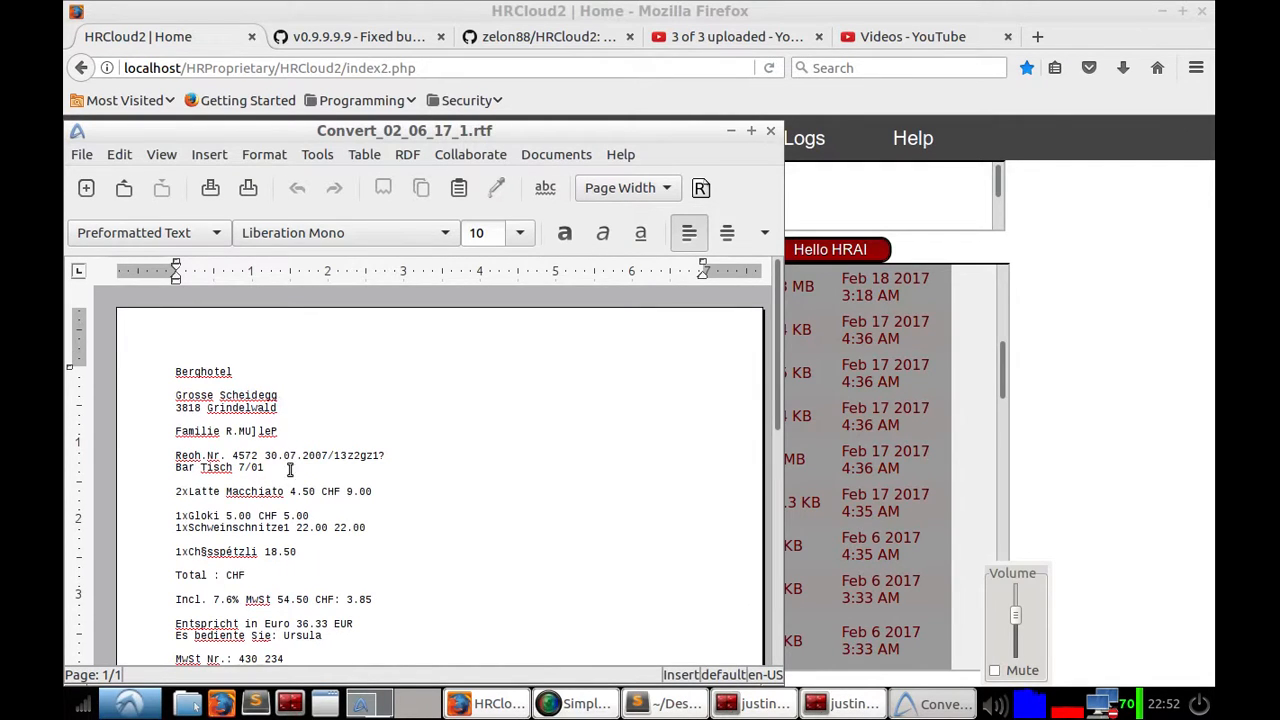
scroll(338, 428, "down", 4)
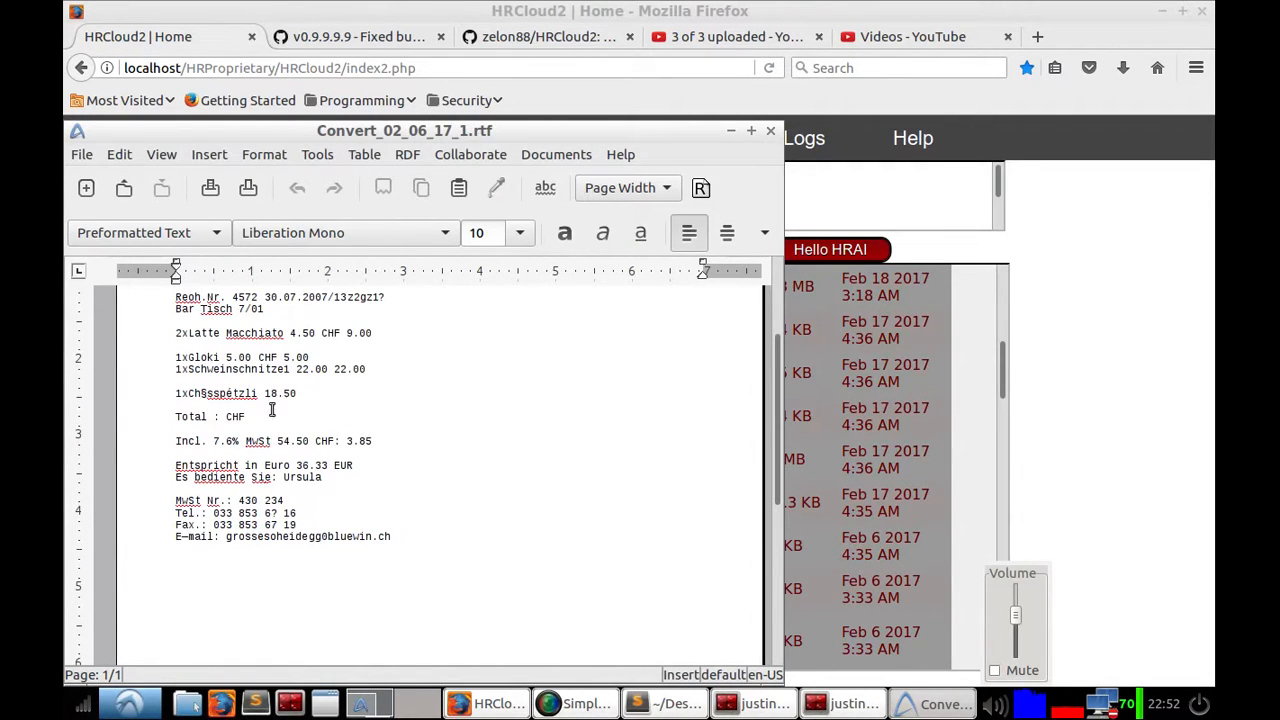
left_click(770, 134)
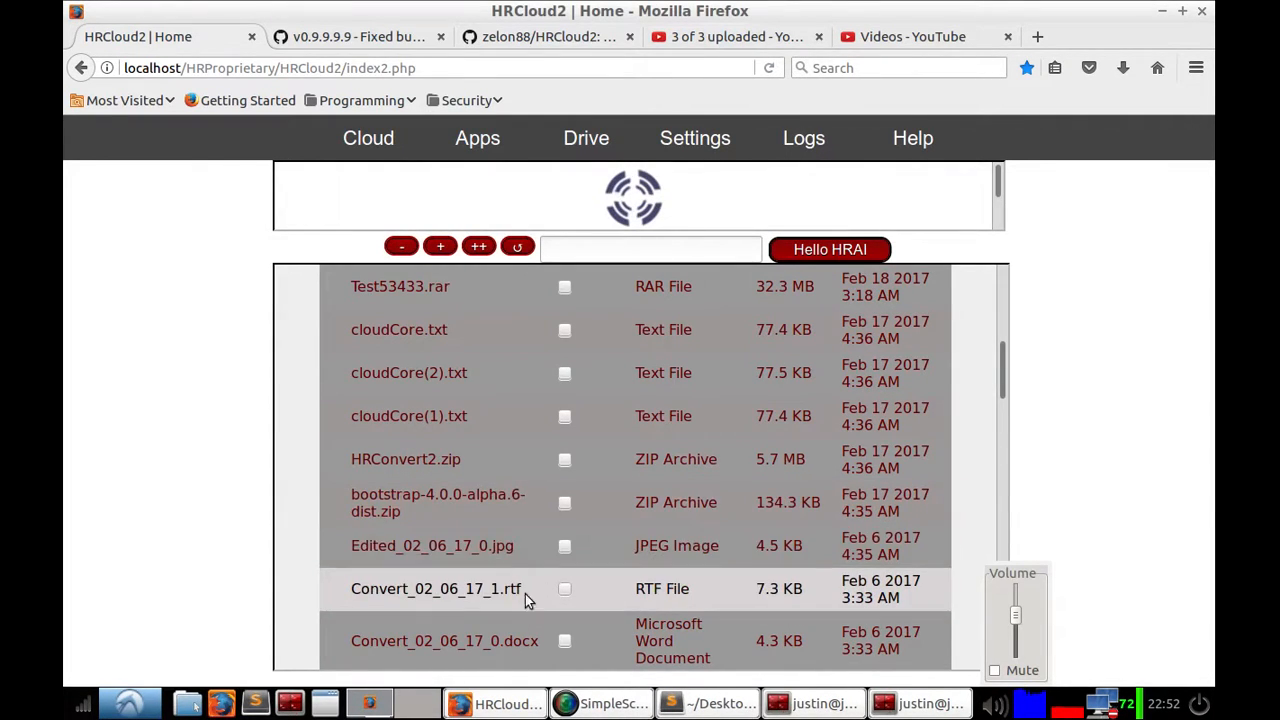
Step: Tick Convert_02_06_17_1.rtf and convert it to Txt format
left_click(563, 590)
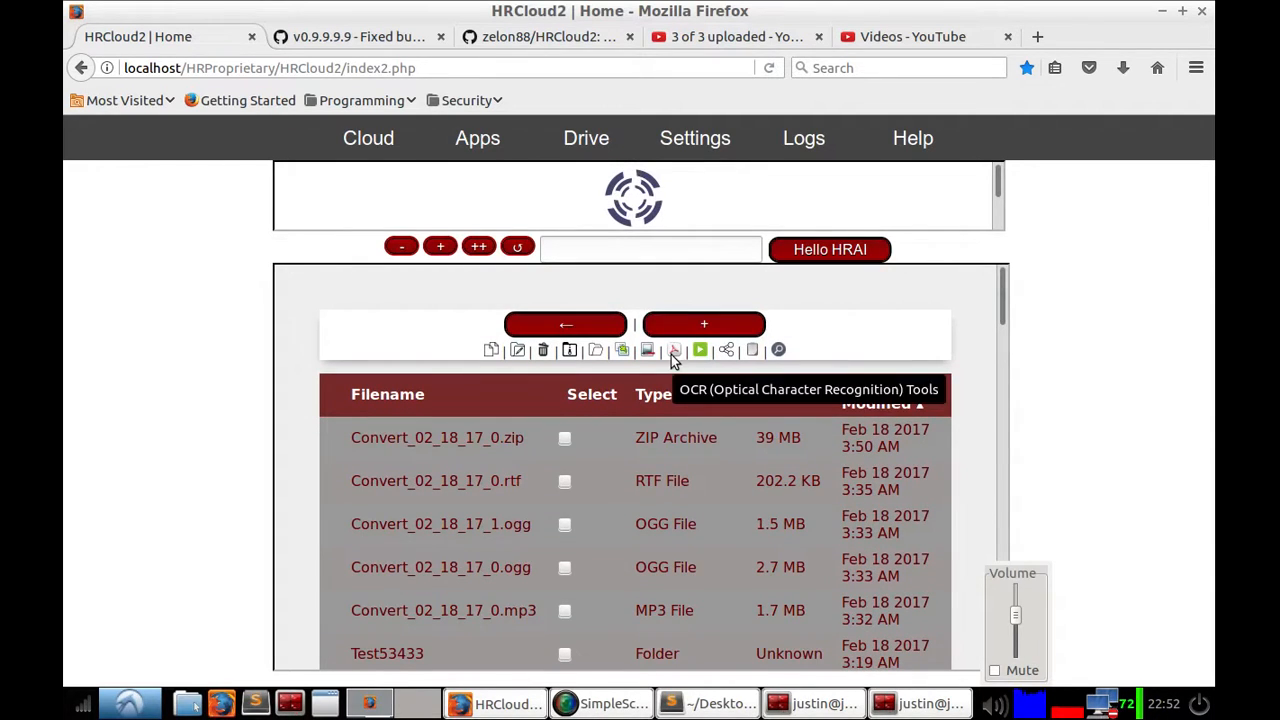
left_click(646, 351)
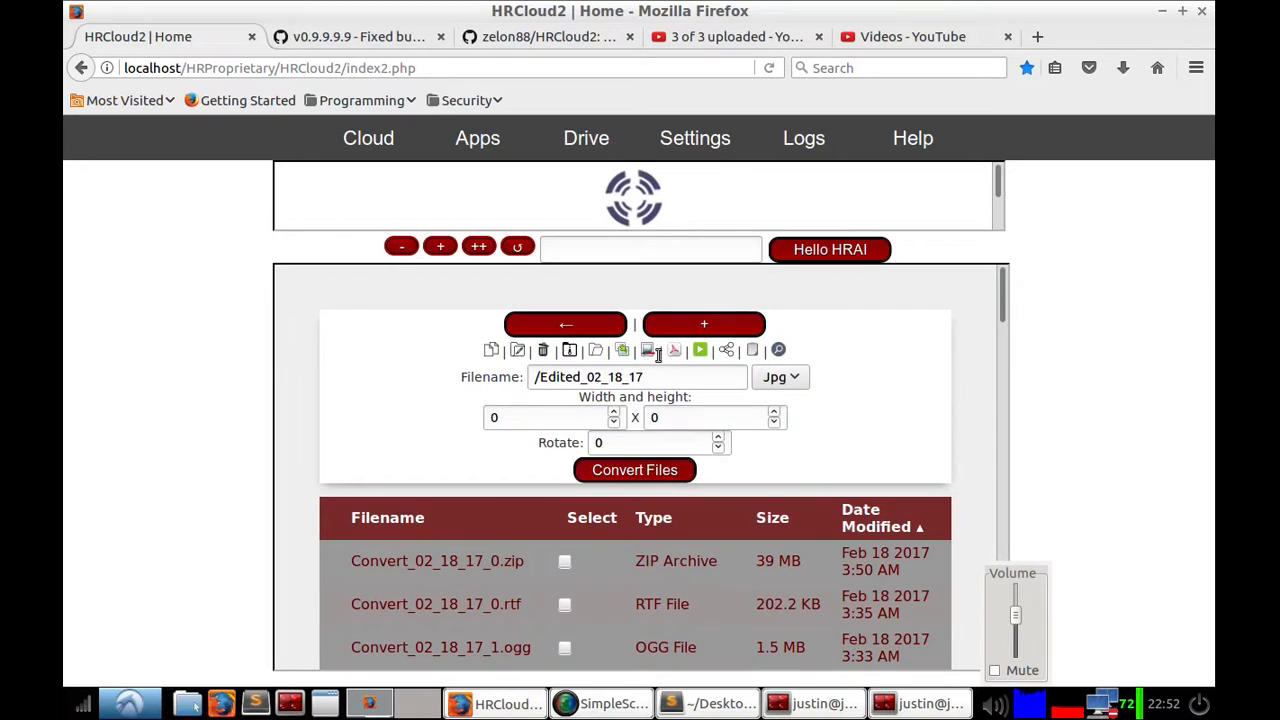
left_click(645, 352)
left_click(620, 351)
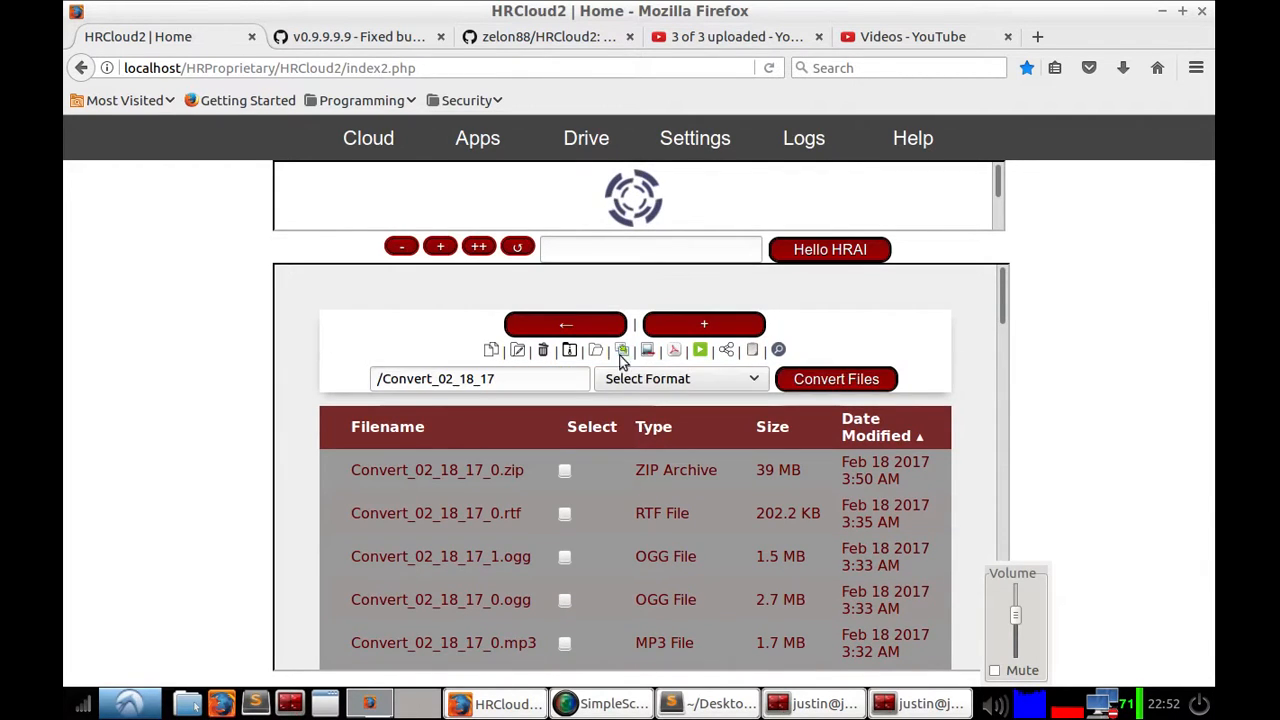
left_click(640, 382)
scroll(675, 590, "down", 2)
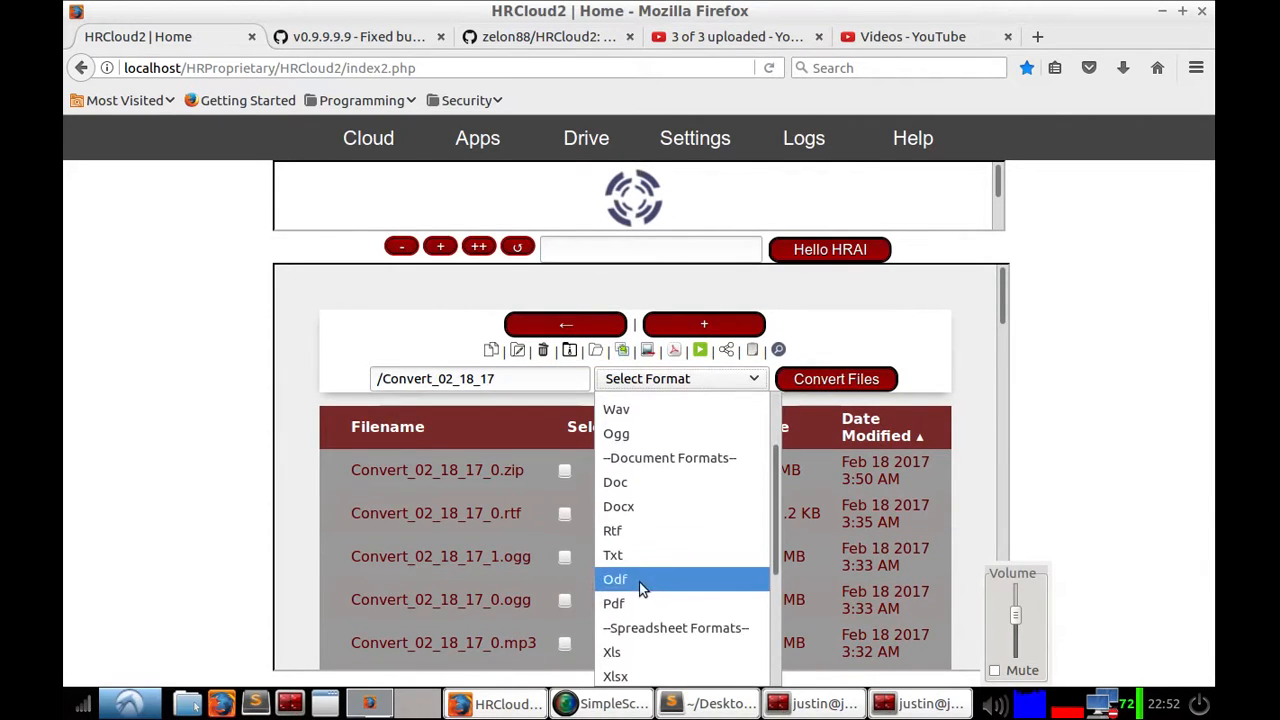
left_click(633, 548)
left_click(816, 376)
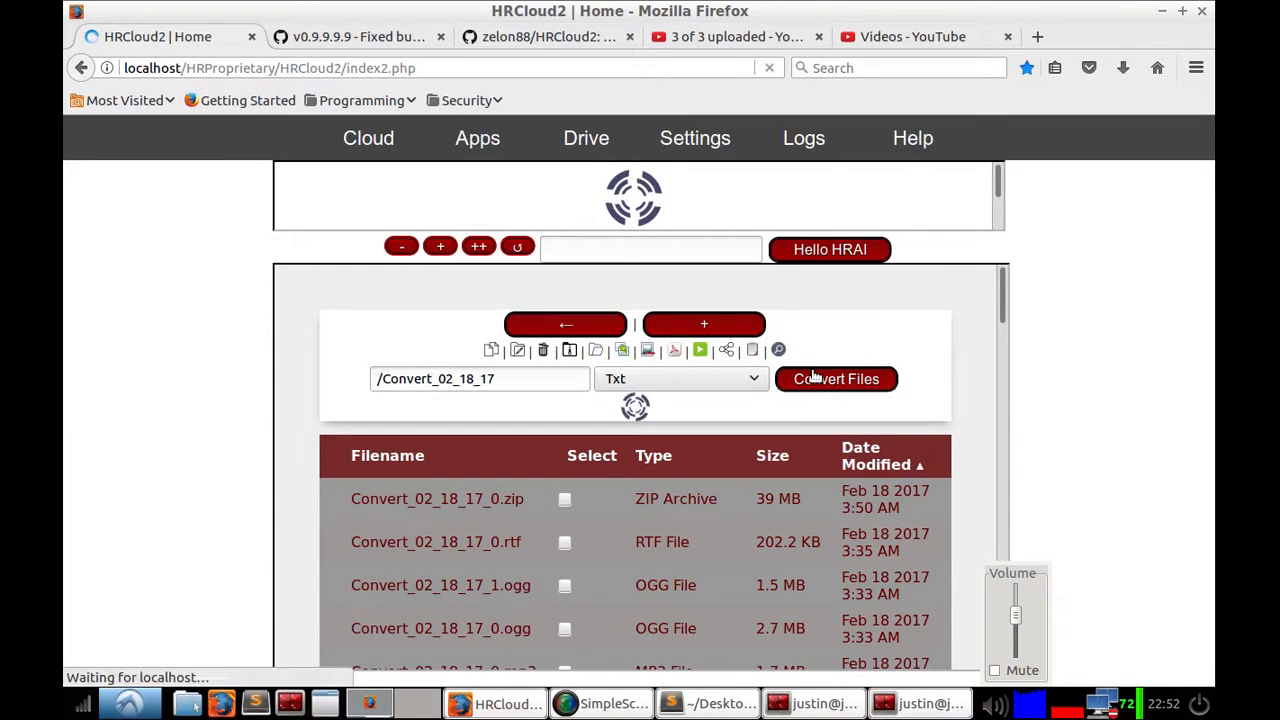
Step: Sort the list by date modified and open the new Convert_02_18_17_0.txt to view its text
double_click(903, 395)
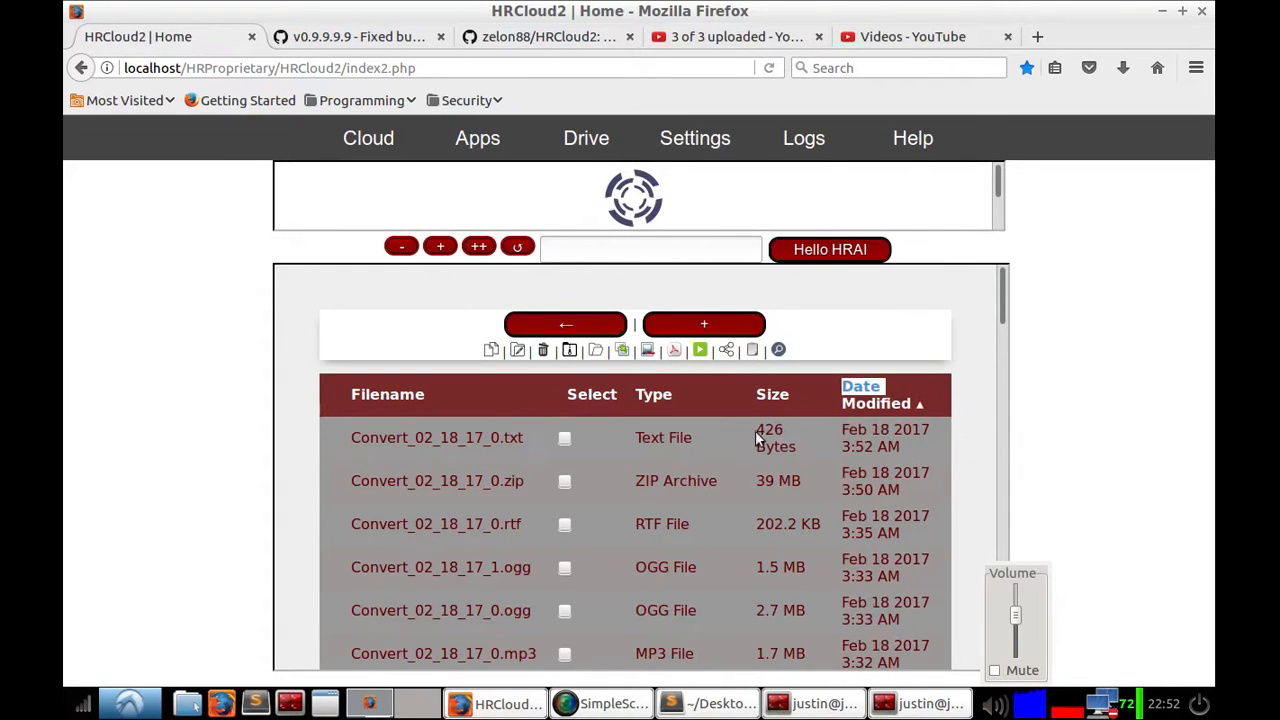
left_click(502, 438)
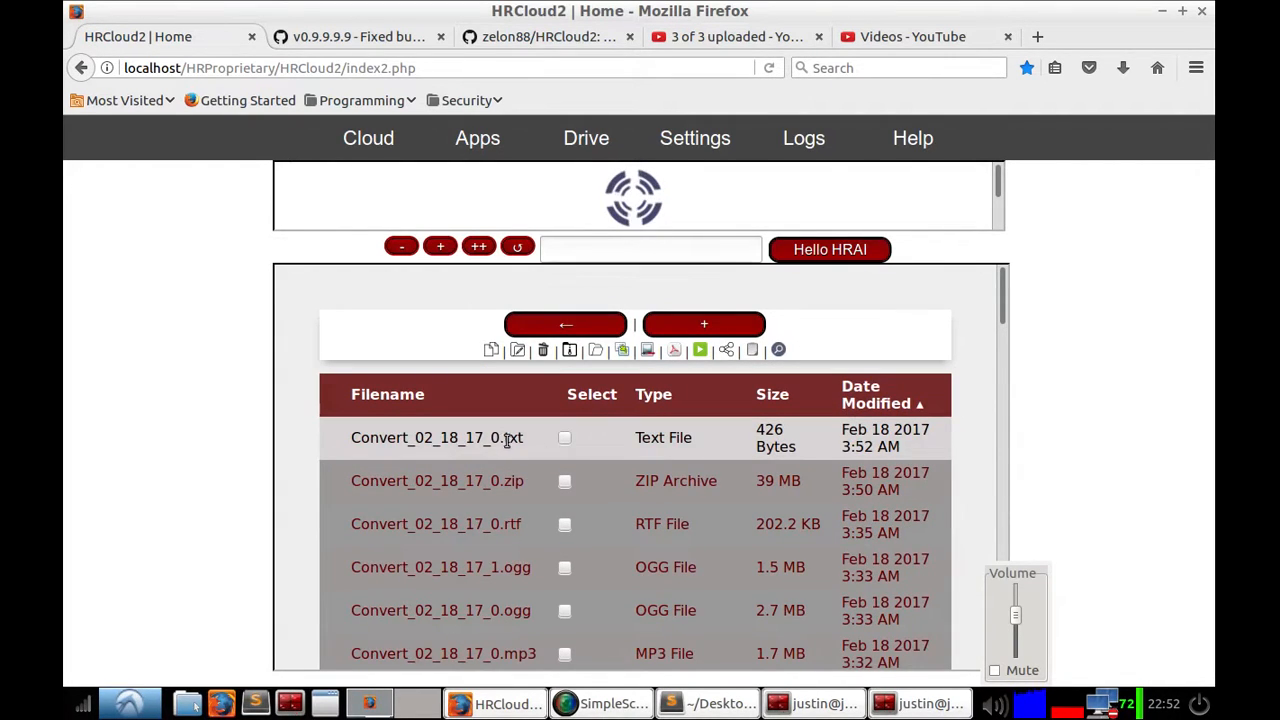
double_click(587, 447)
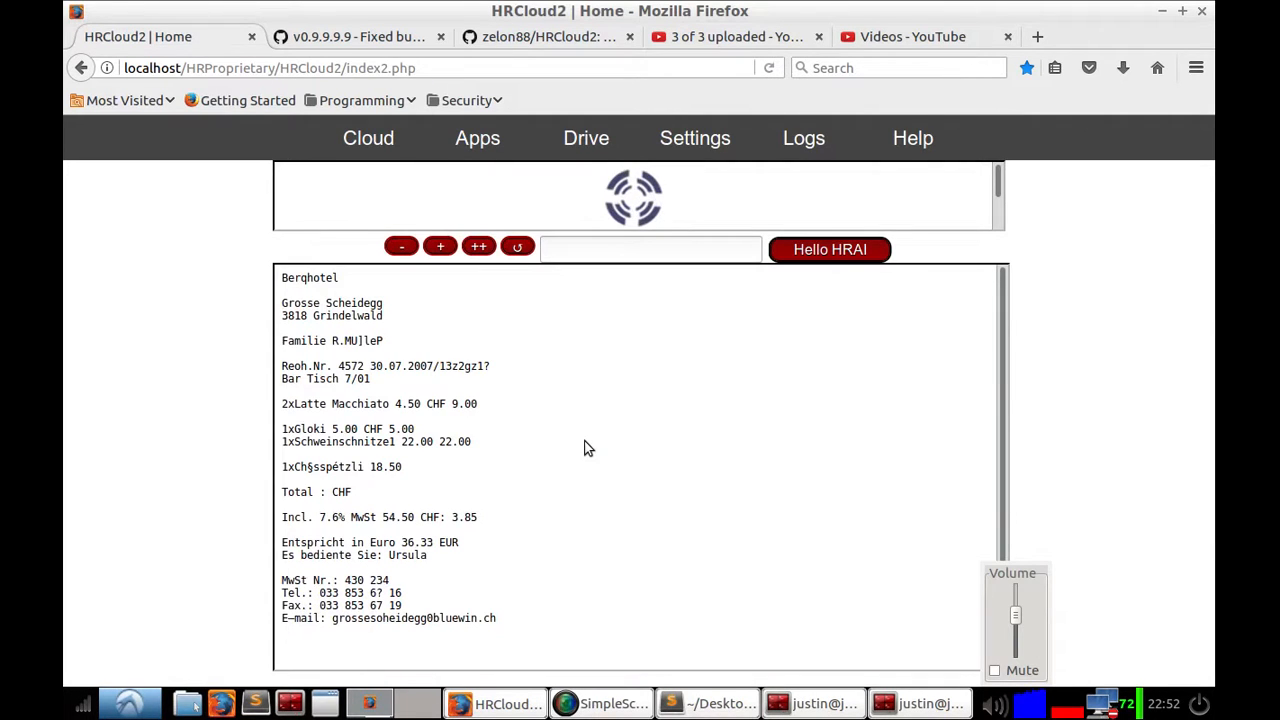
Step: Return to the Drive list and open Edited_02_06_17_0.jpg to view it, then go back
left_click(586, 138)
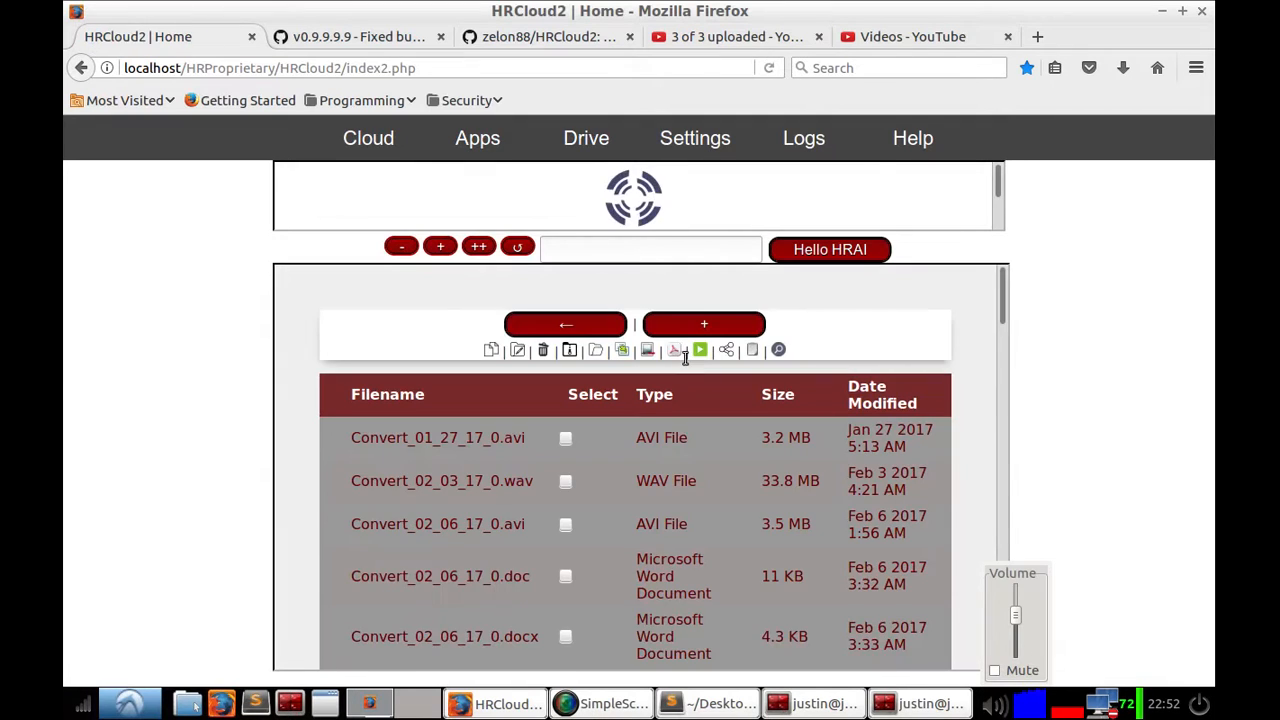
left_click(645, 350)
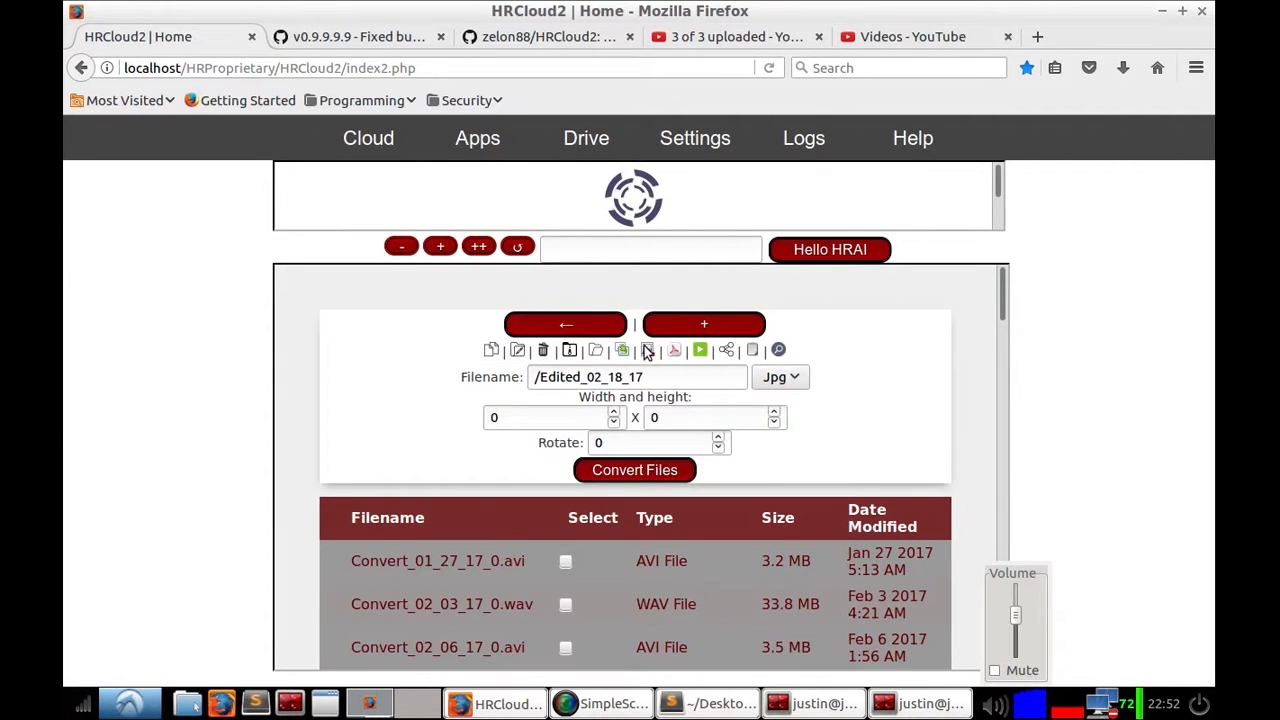
left_click(646, 350)
scroll(583, 480, "down", 10)
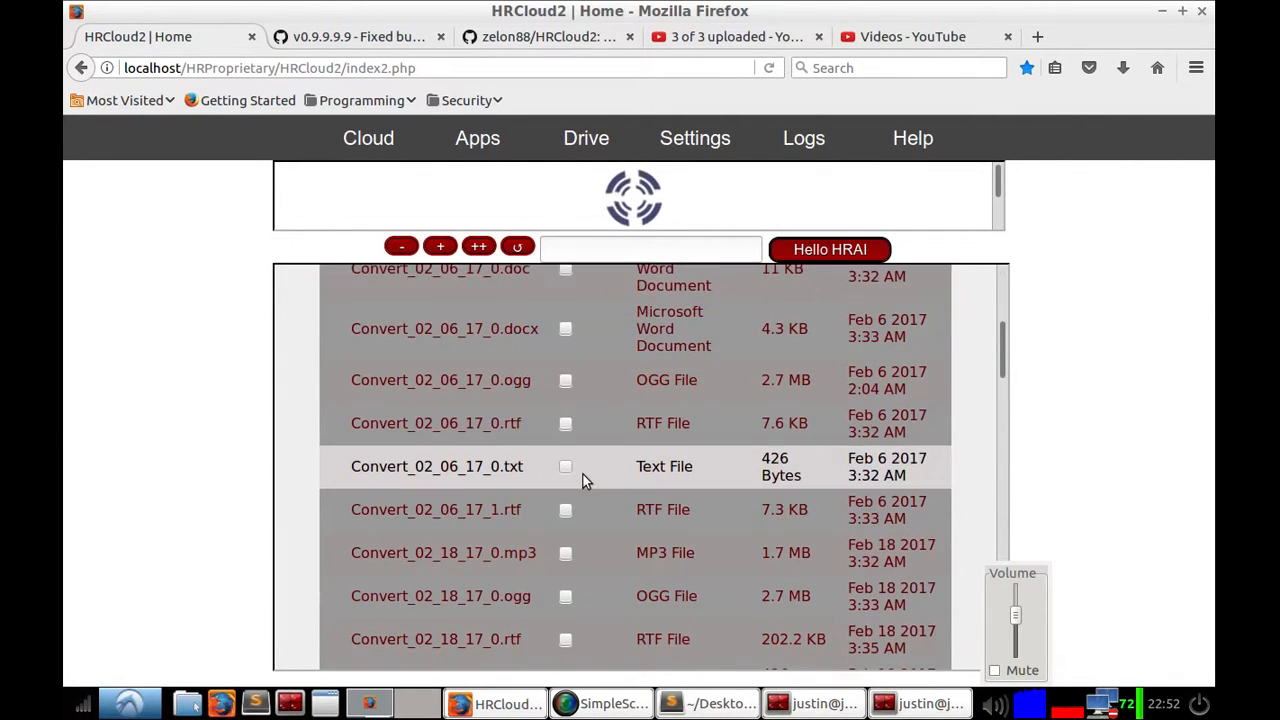
scroll(577, 481, "down", 4)
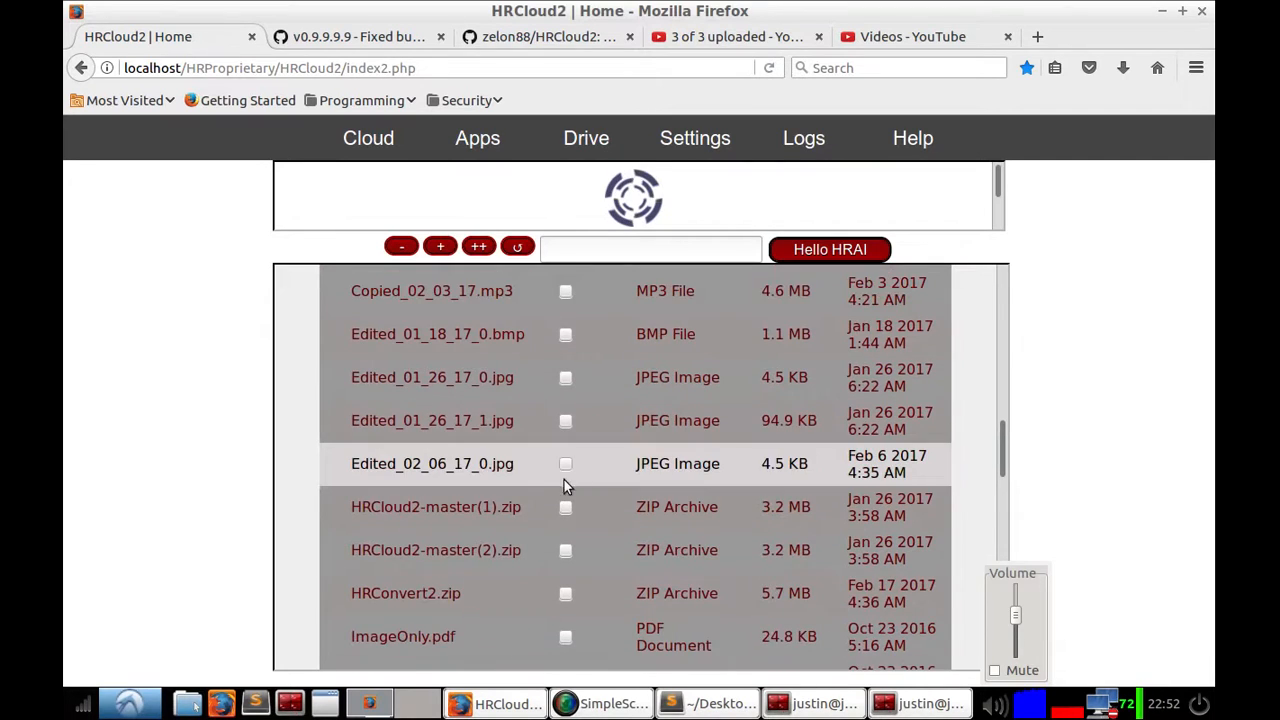
left_click(456, 463)
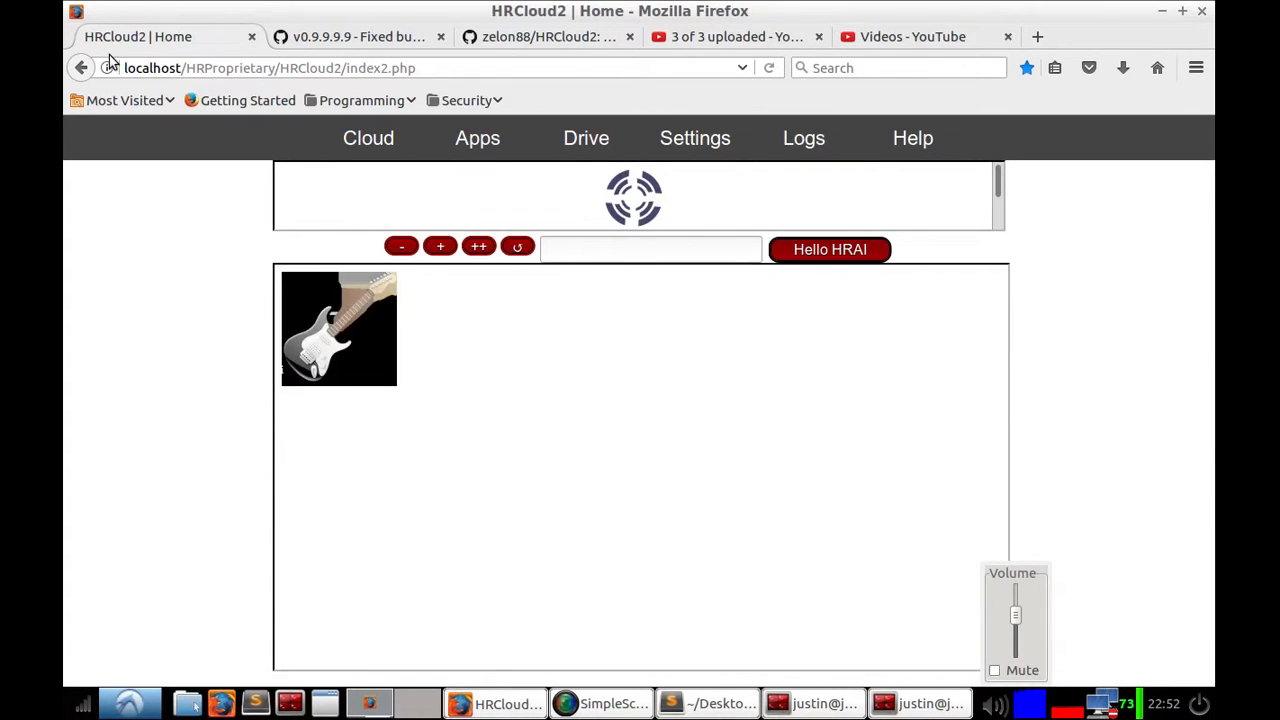
left_click(81, 67)
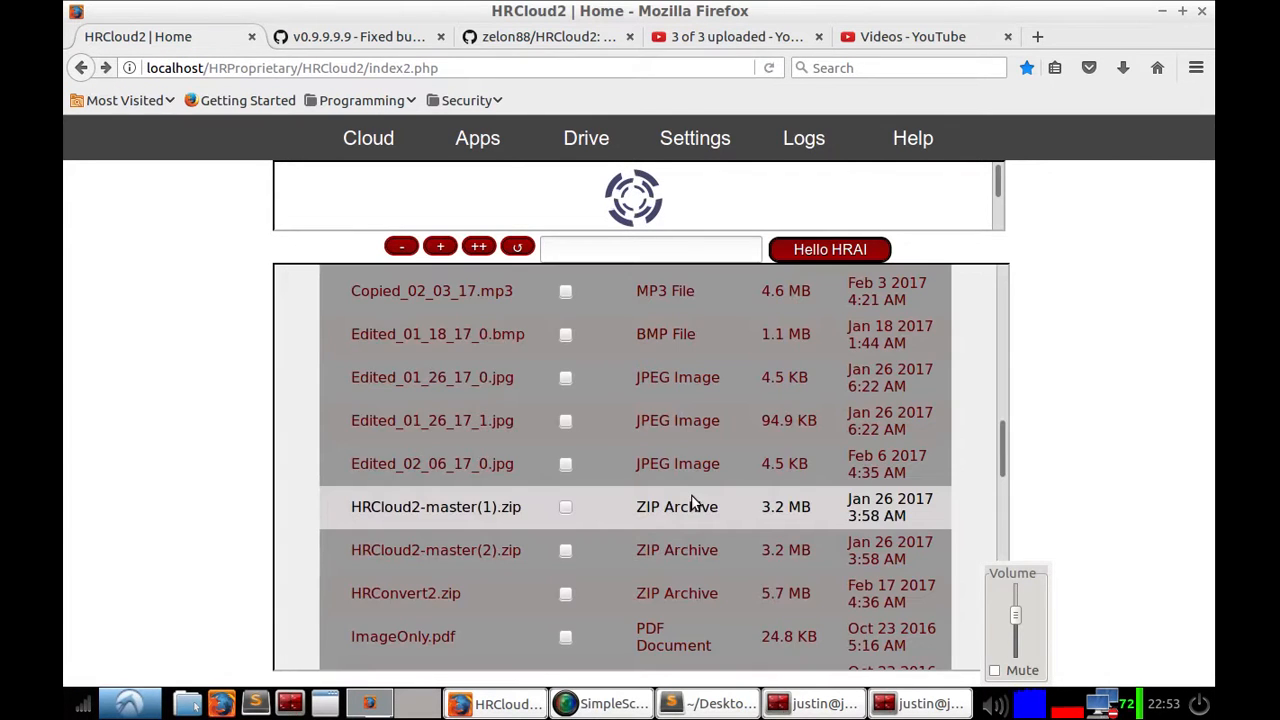
Step: Open poop.png from the Drive list to view the image, then go back to the list
scroll(697, 503, "down", 6)
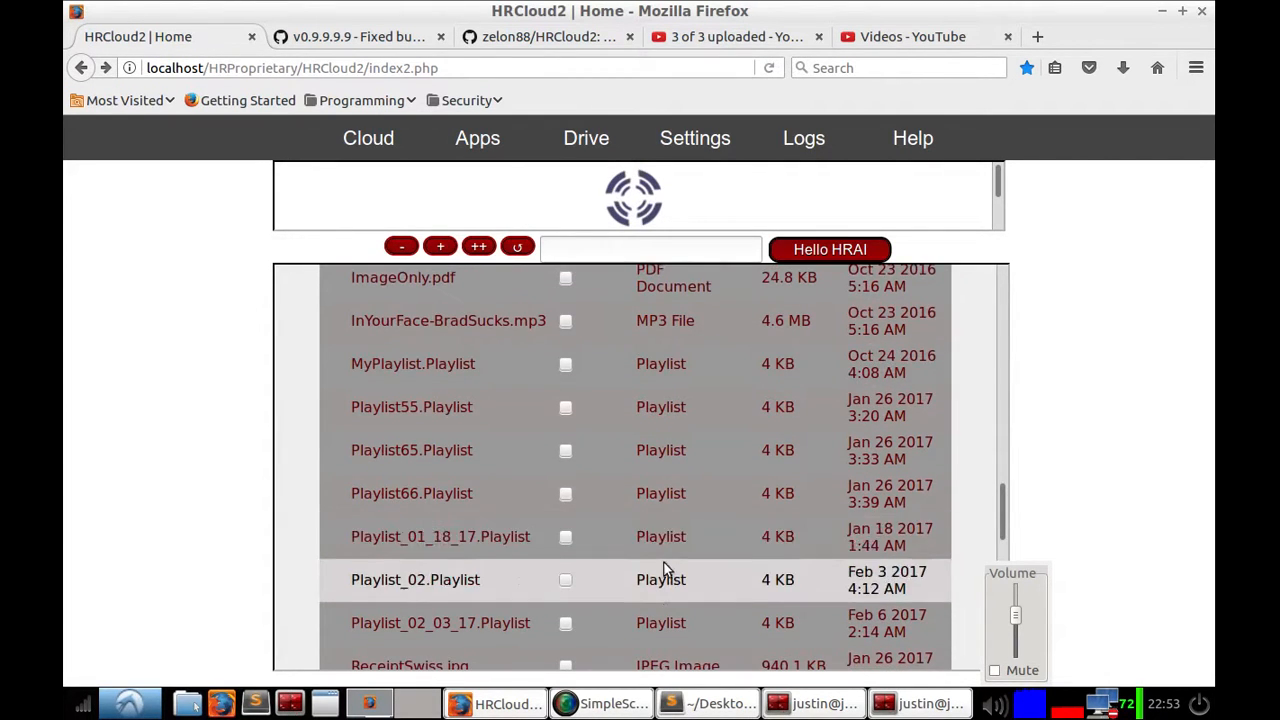
scroll(663, 568, "down", 9)
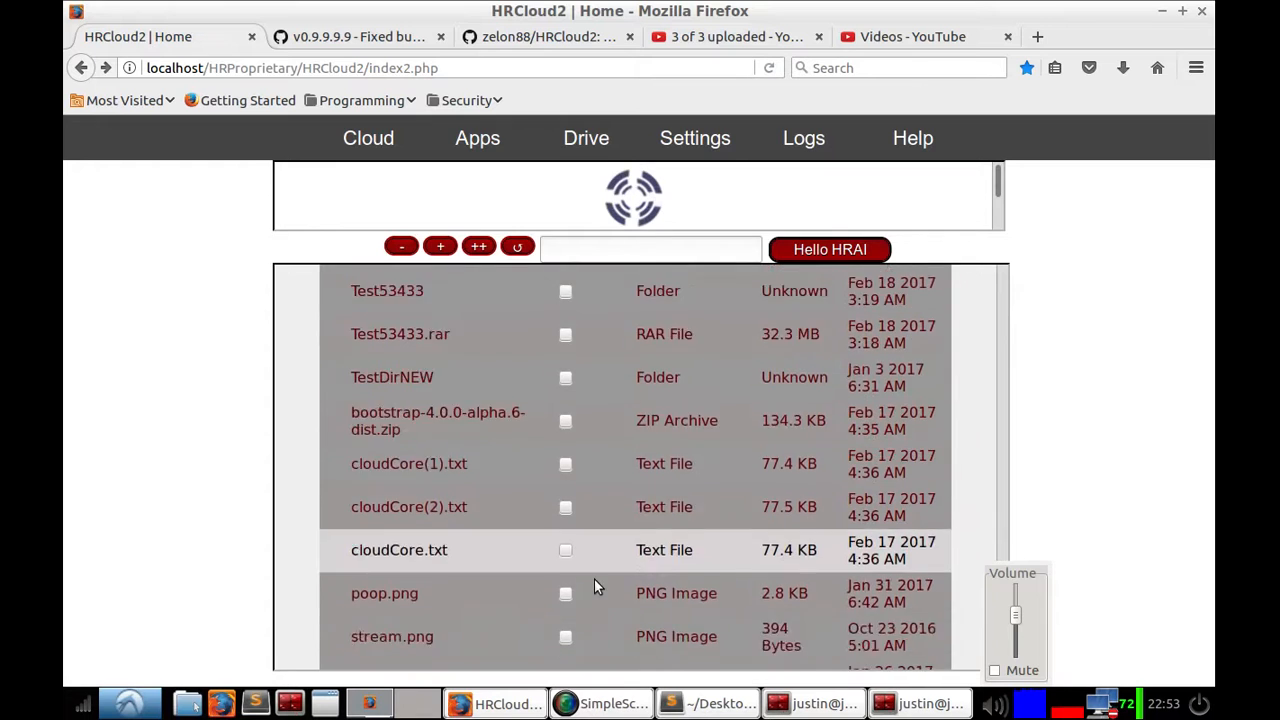
scroll(590, 575, "down", 4)
scroll(404, 375, "up", 1)
scroll(404, 377, "down", 1)
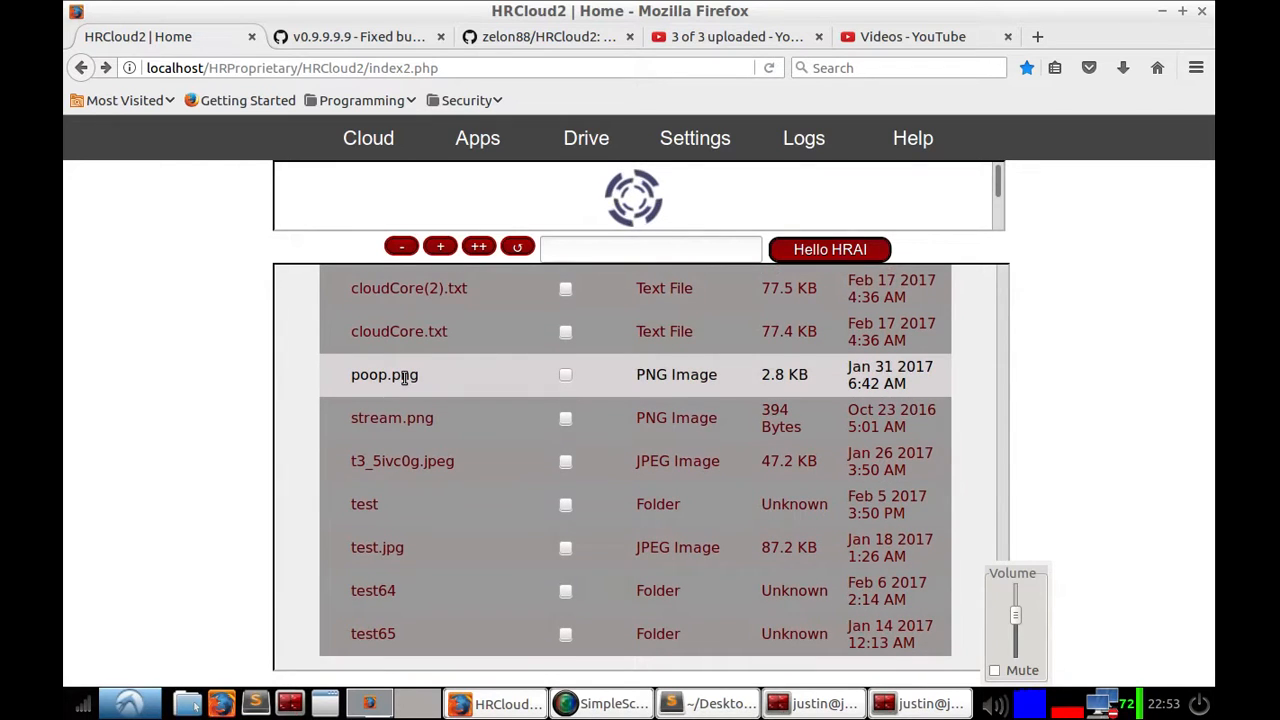
left_click(404, 375)
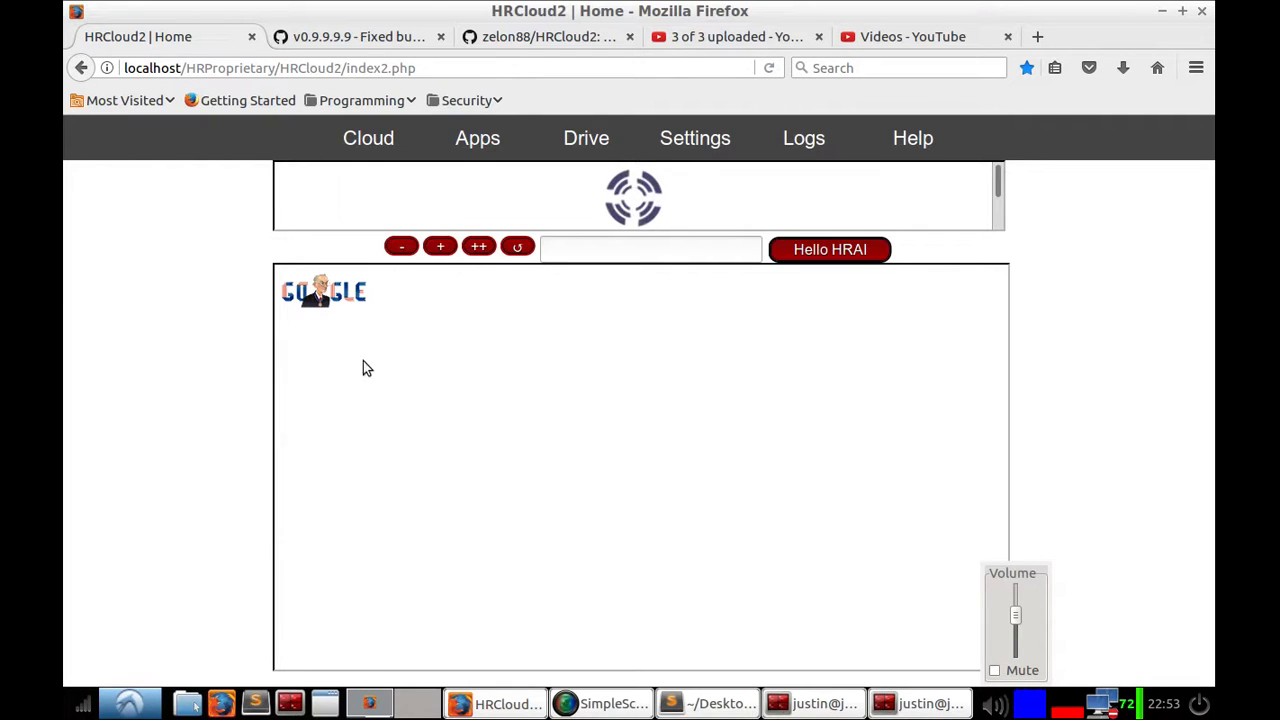
right_click(352, 291)
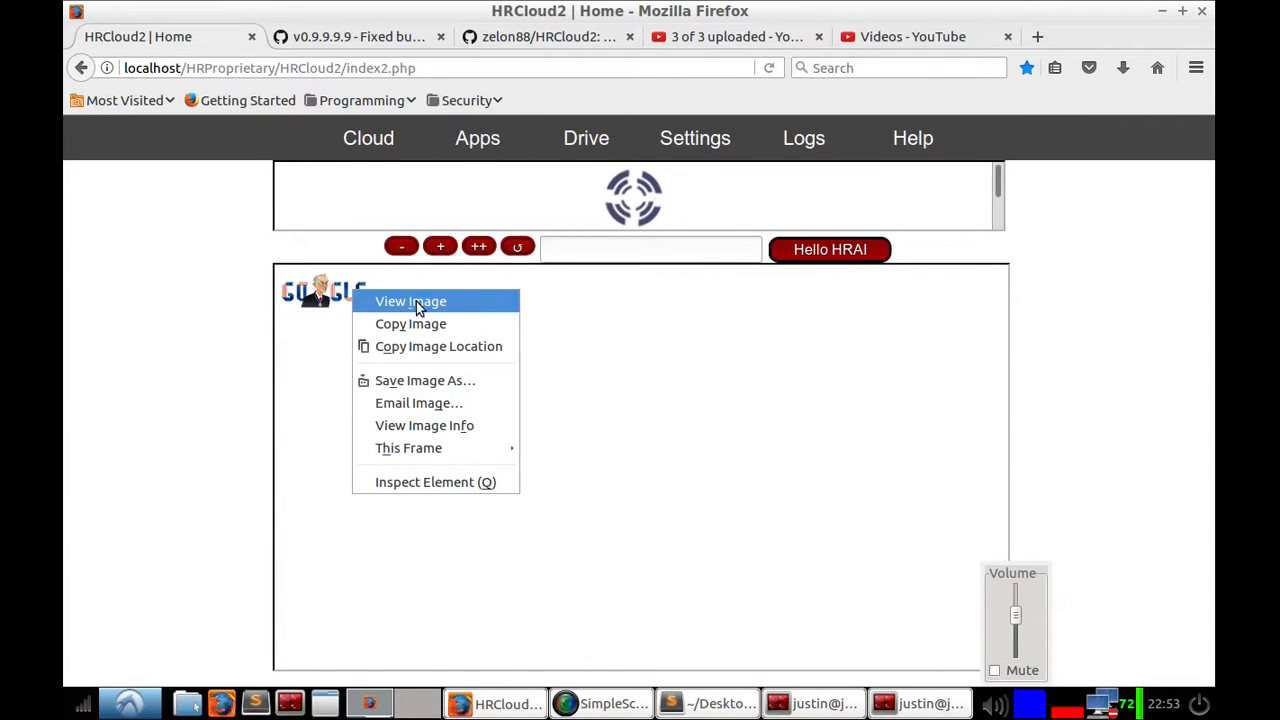
left_click(84, 63)
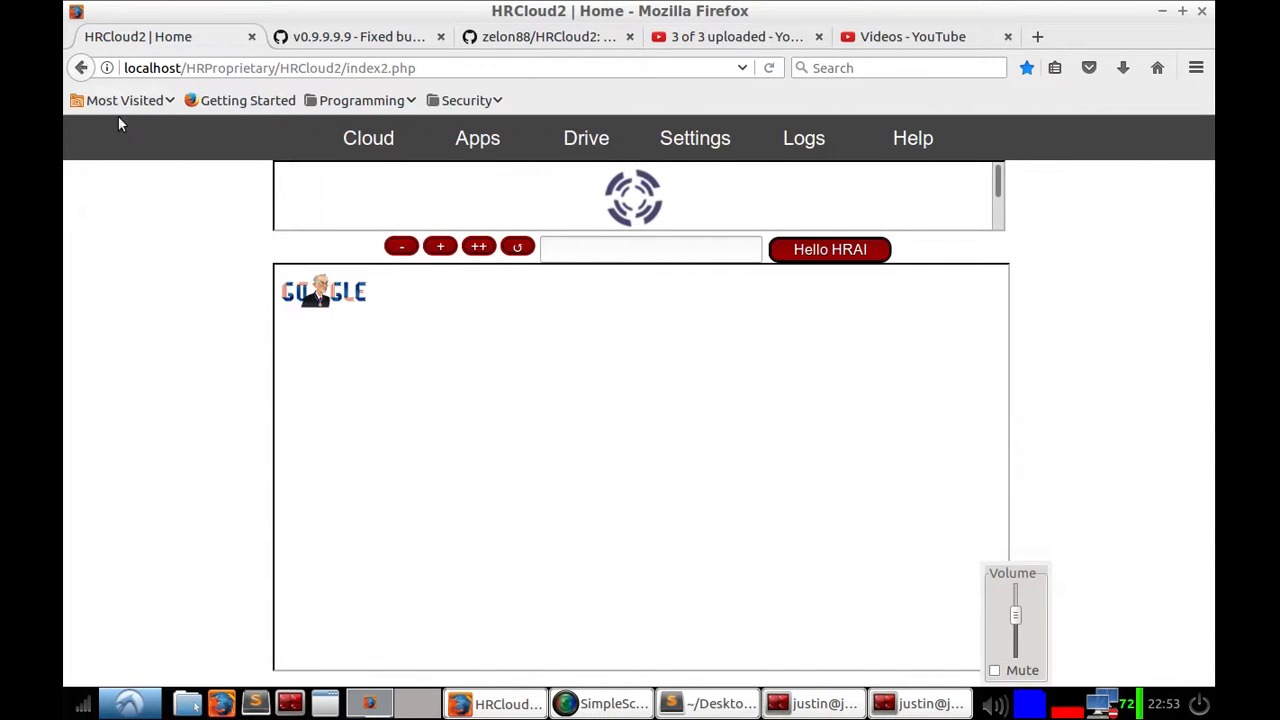
left_click(84, 67)
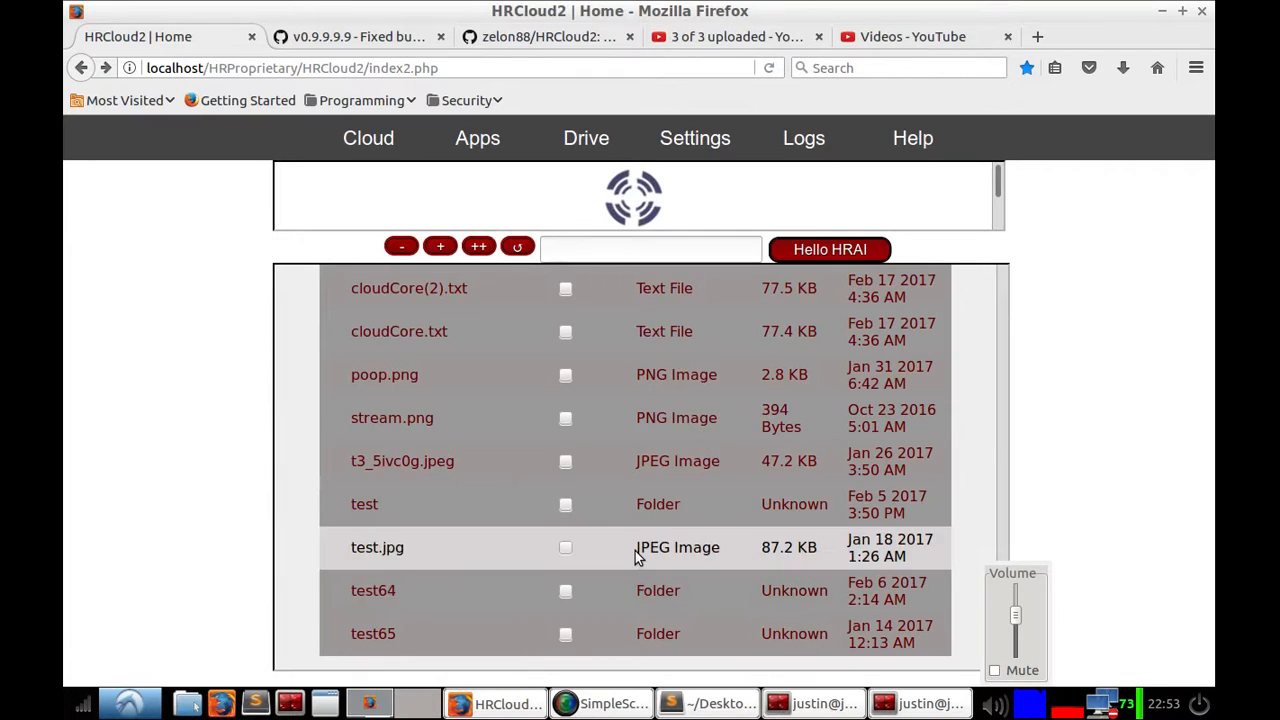
Step: Open the image conversion options and set rotate to 90, format to Bmp, and size to 640 x 480
scroll(622, 447, "up", 15)
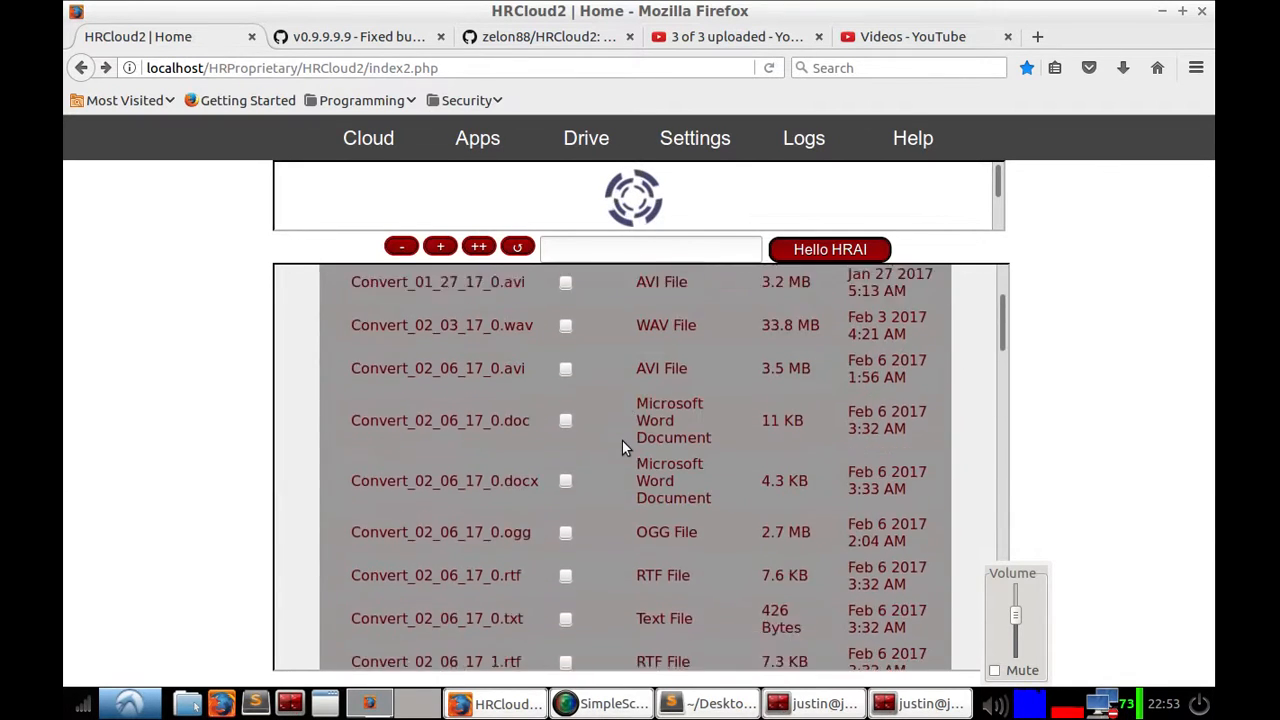
scroll(622, 447, "up", 3)
left_click(647, 352)
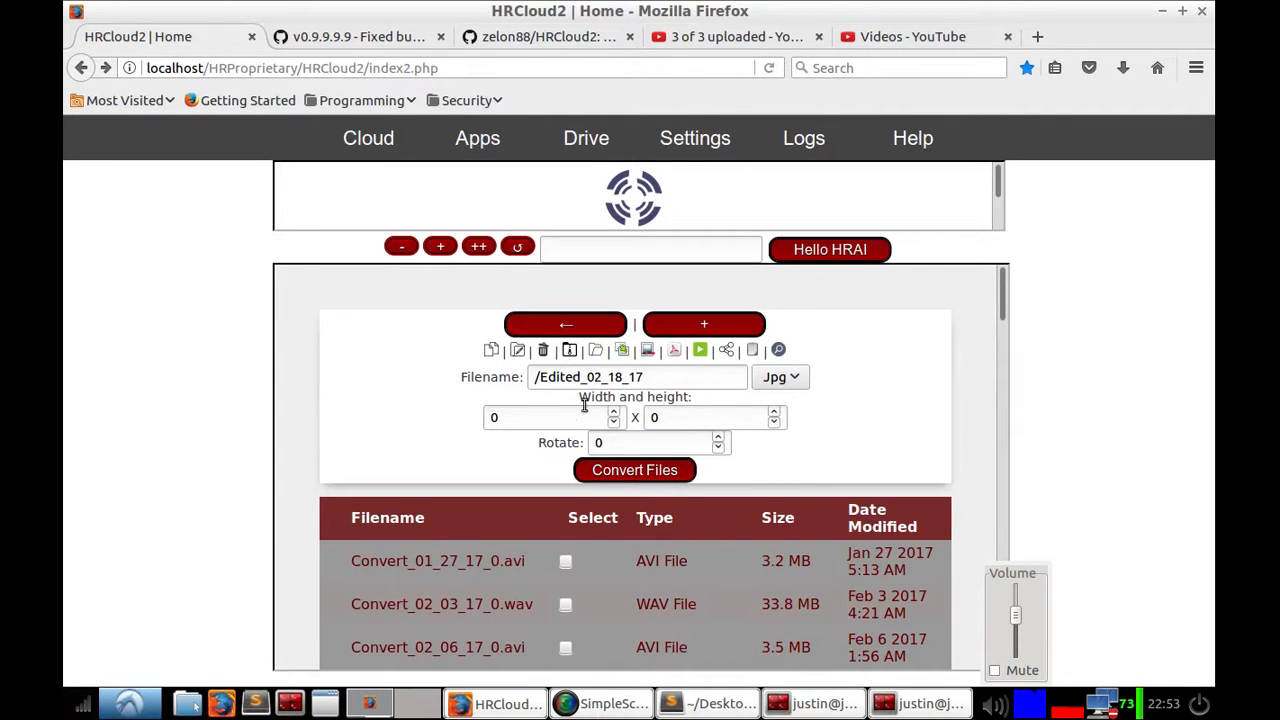
left_click(602, 442)
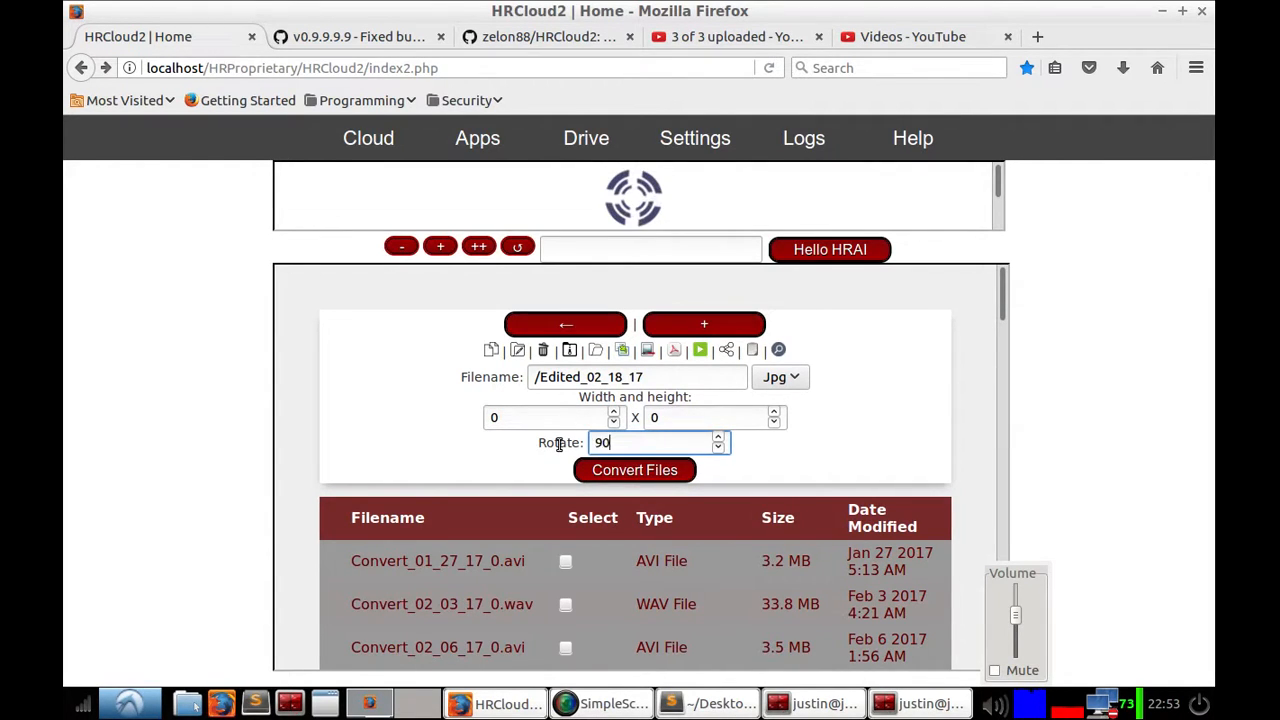
type("90")
left_click(779, 377)
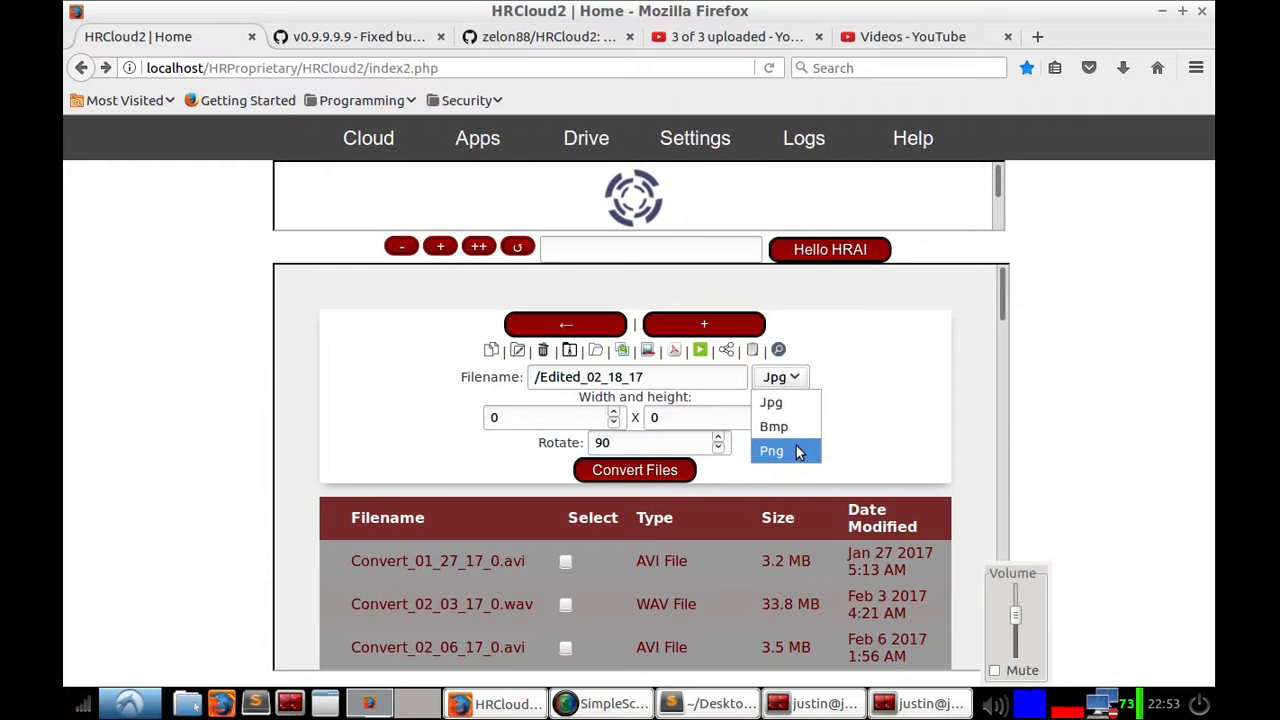
left_click(784, 431)
key("Tab")
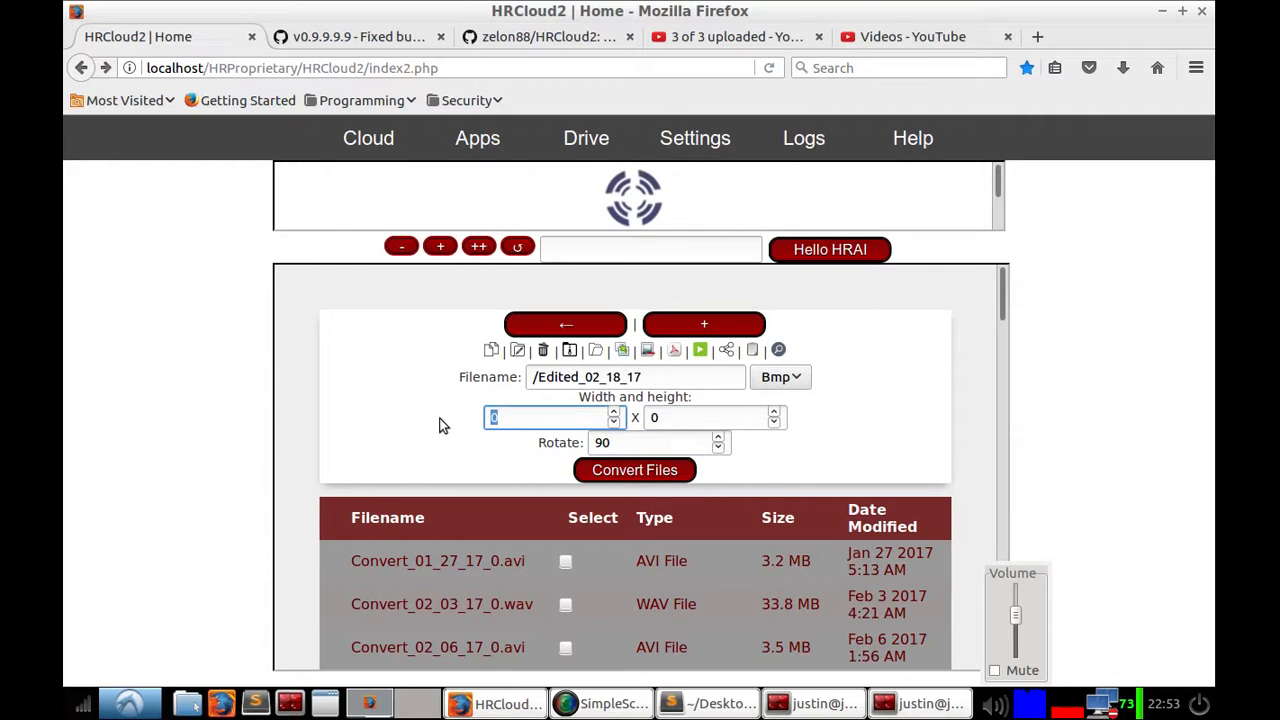
type("640")
key("Tab")
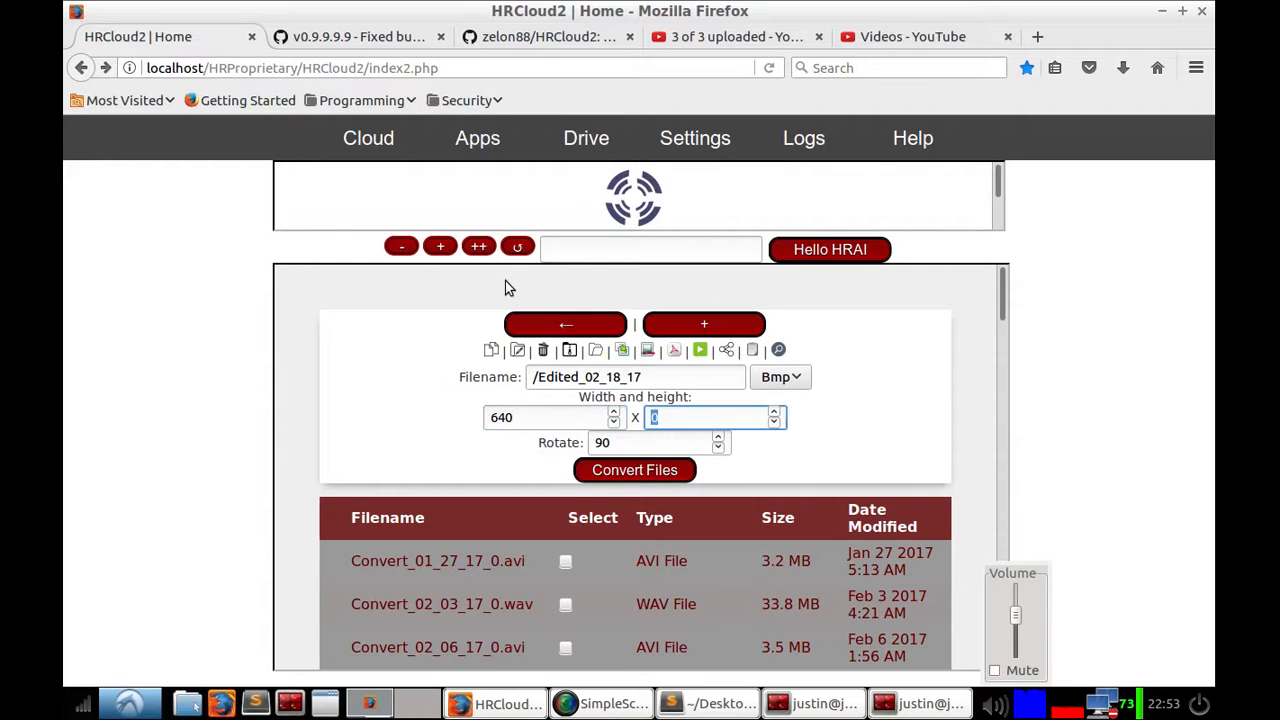
type("480")
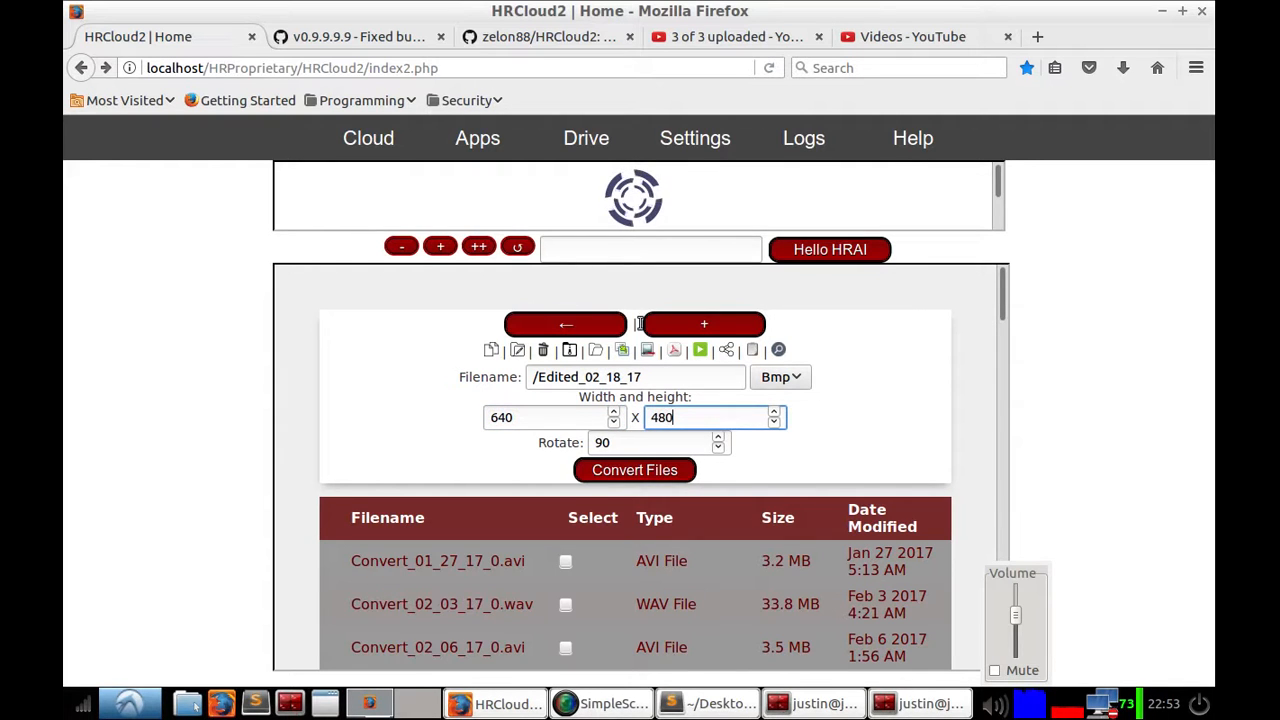
Step: Tick poop.png and convert it with these image settings
left_click_drag(1004, 299, 1018, 645)
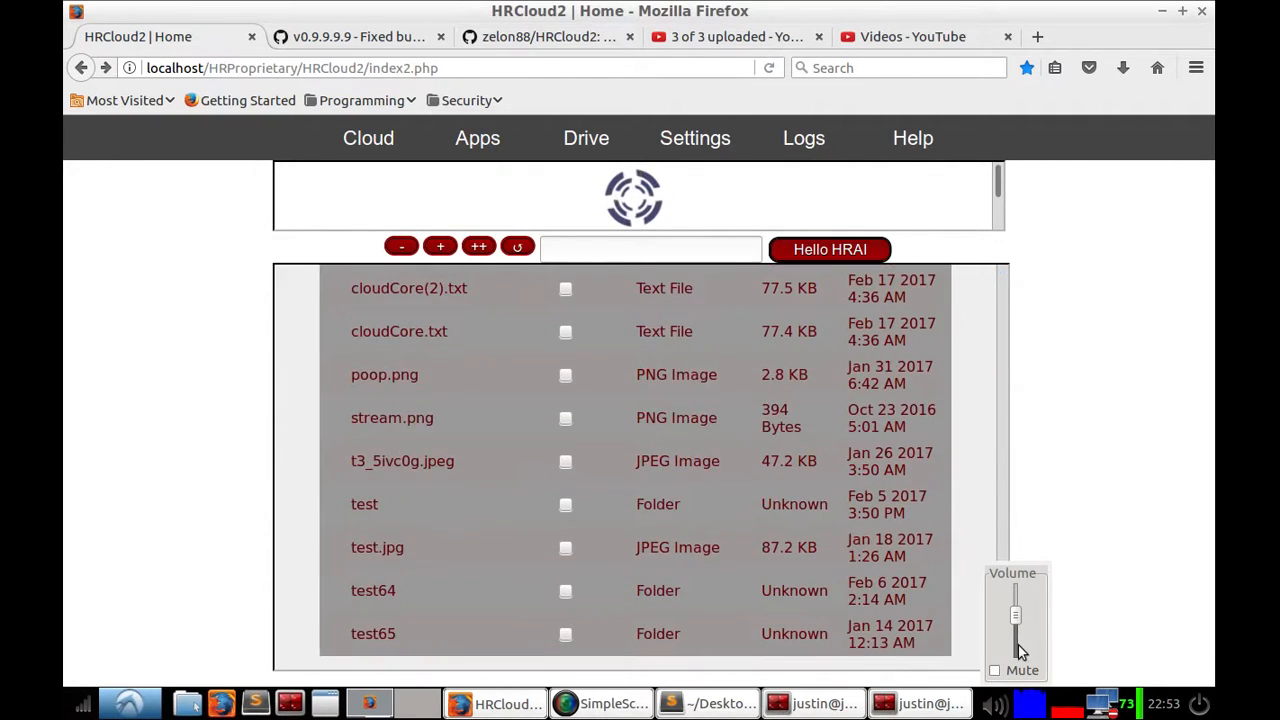
left_click(565, 374)
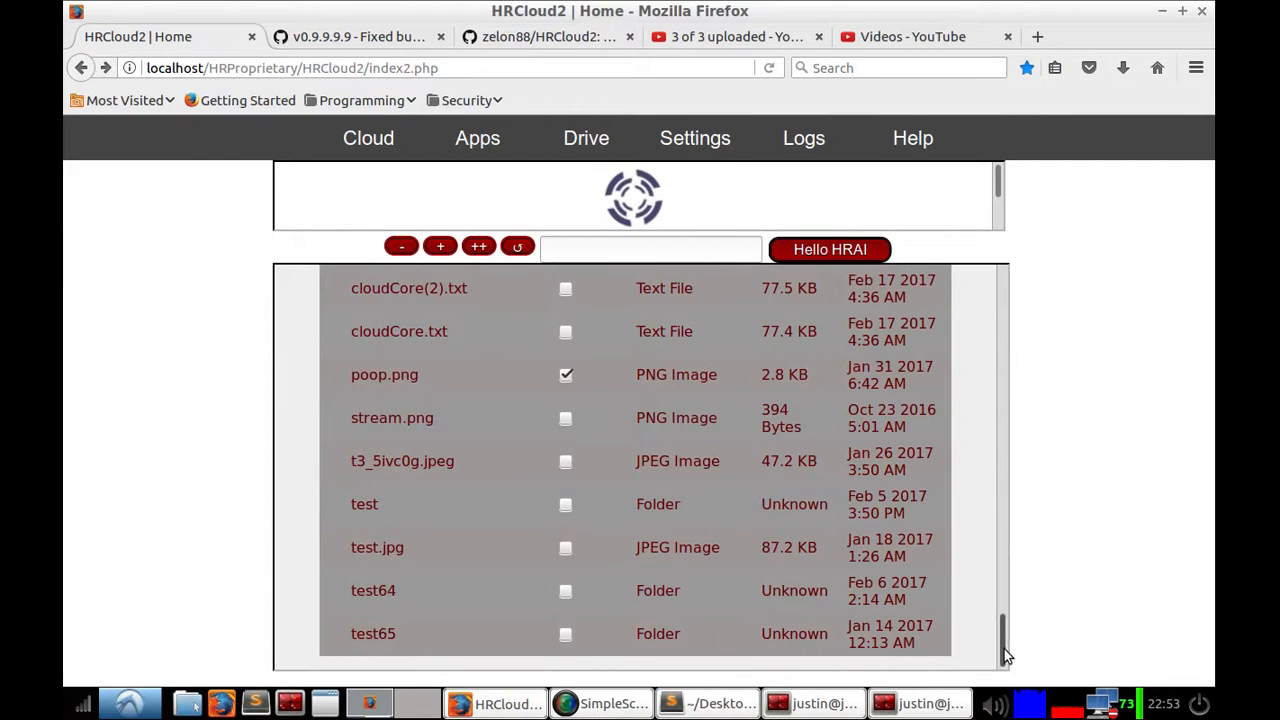
left_click_drag(1004, 649, 1005, 294)
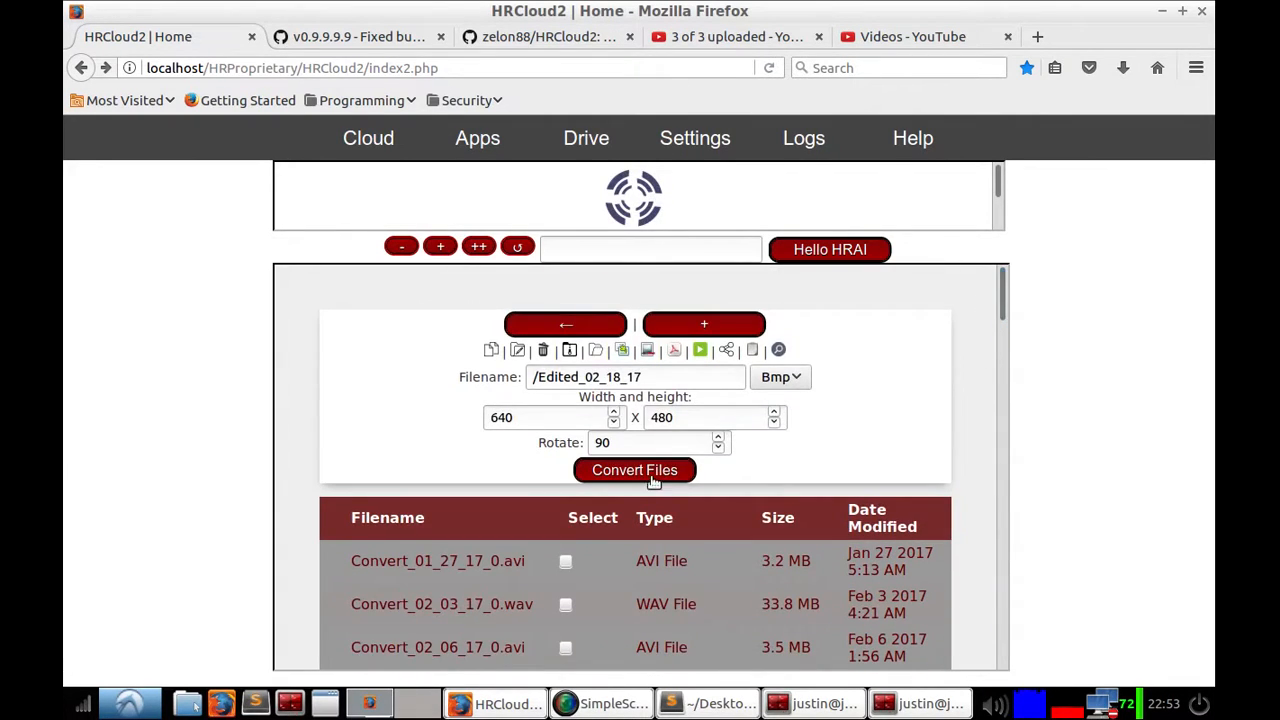
left_click(652, 478)
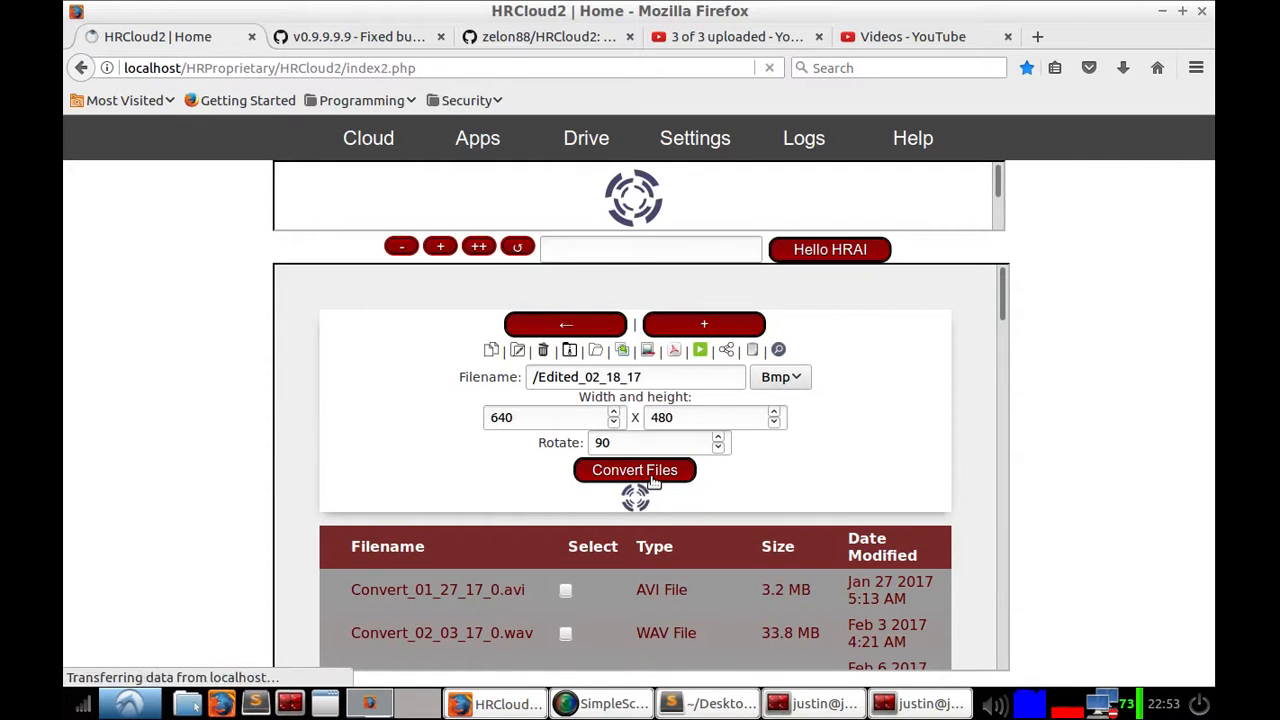
Step: Sort the list by date modified and open the new Edited_02_18_17_0.bmp to view it
left_click(880, 412)
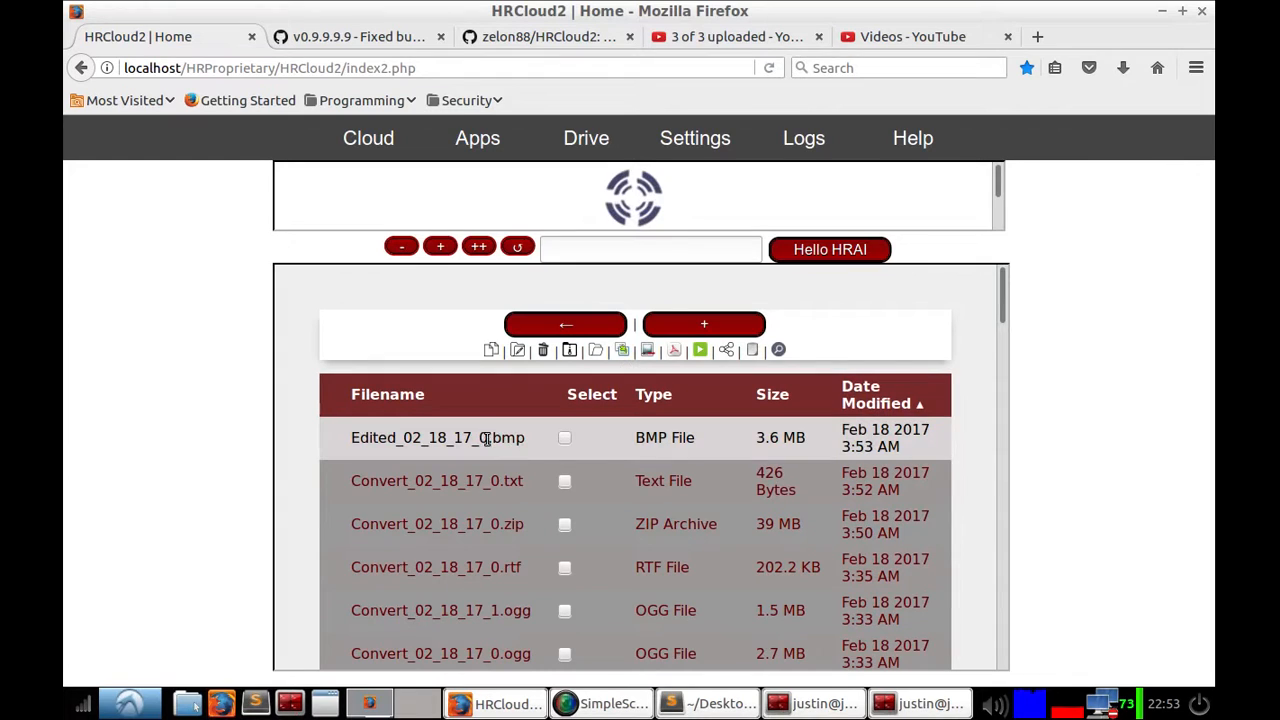
left_click(541, 452)
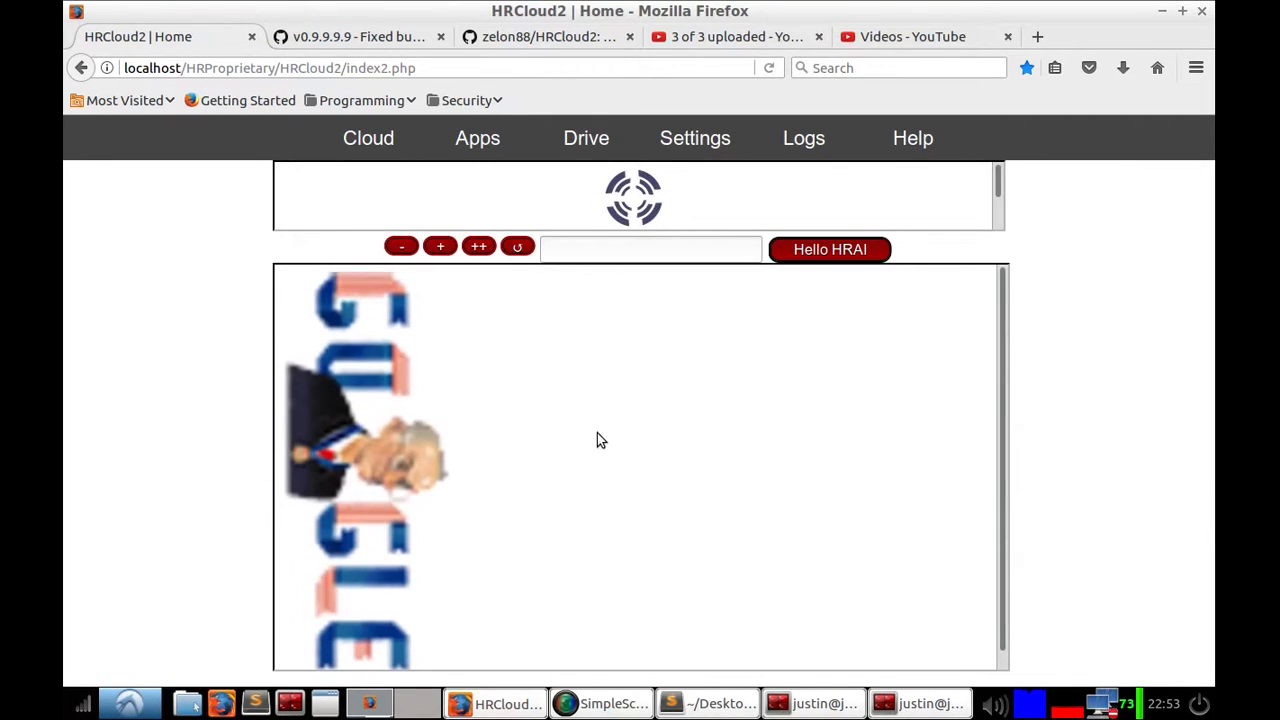
left_click(586, 128)
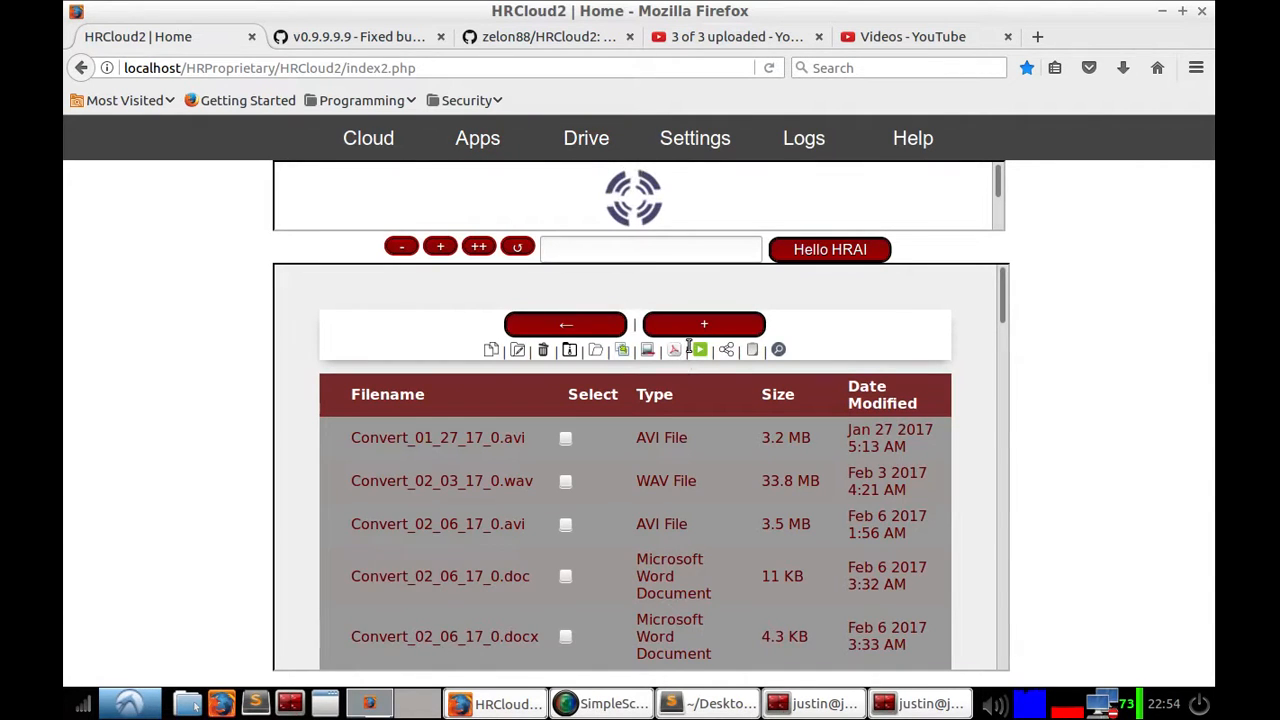
Step: Open ReceiptSwiss.jpg from the Drive list to view the receipt image, then go back
scroll(540, 530, "down", 3)
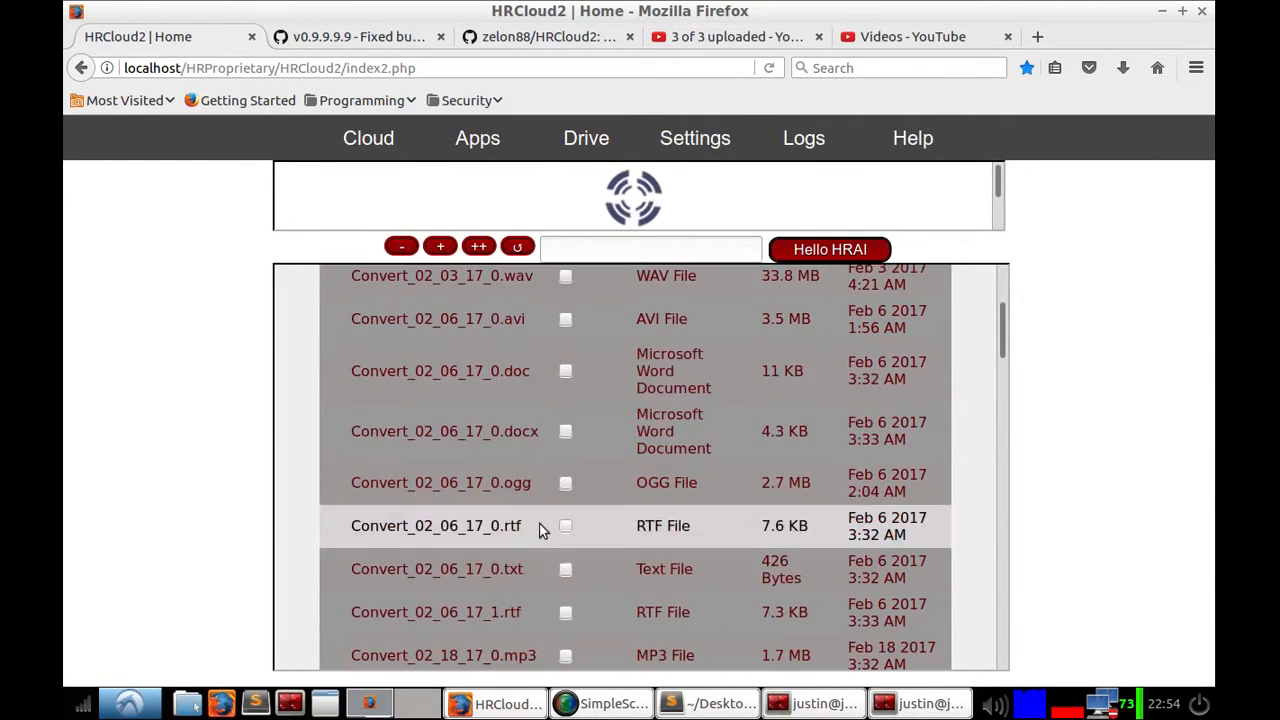
scroll(595, 545, "down", 6)
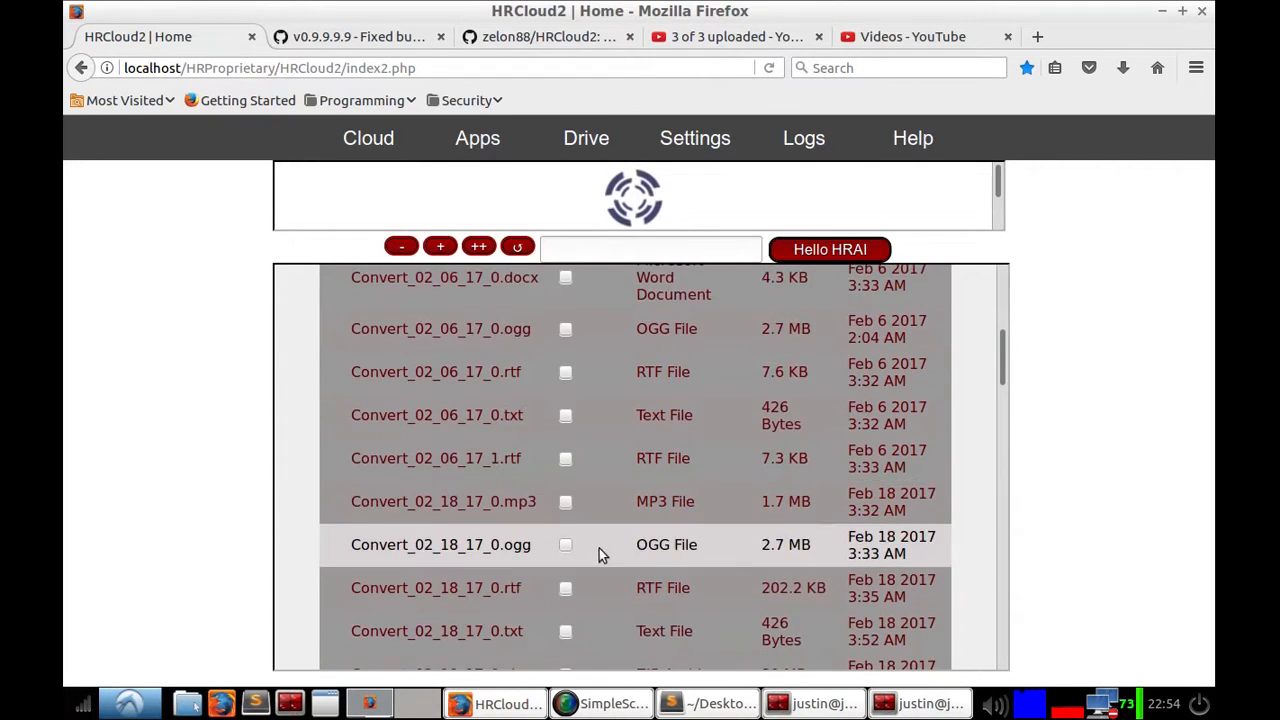
scroll(600, 543, "down", 10)
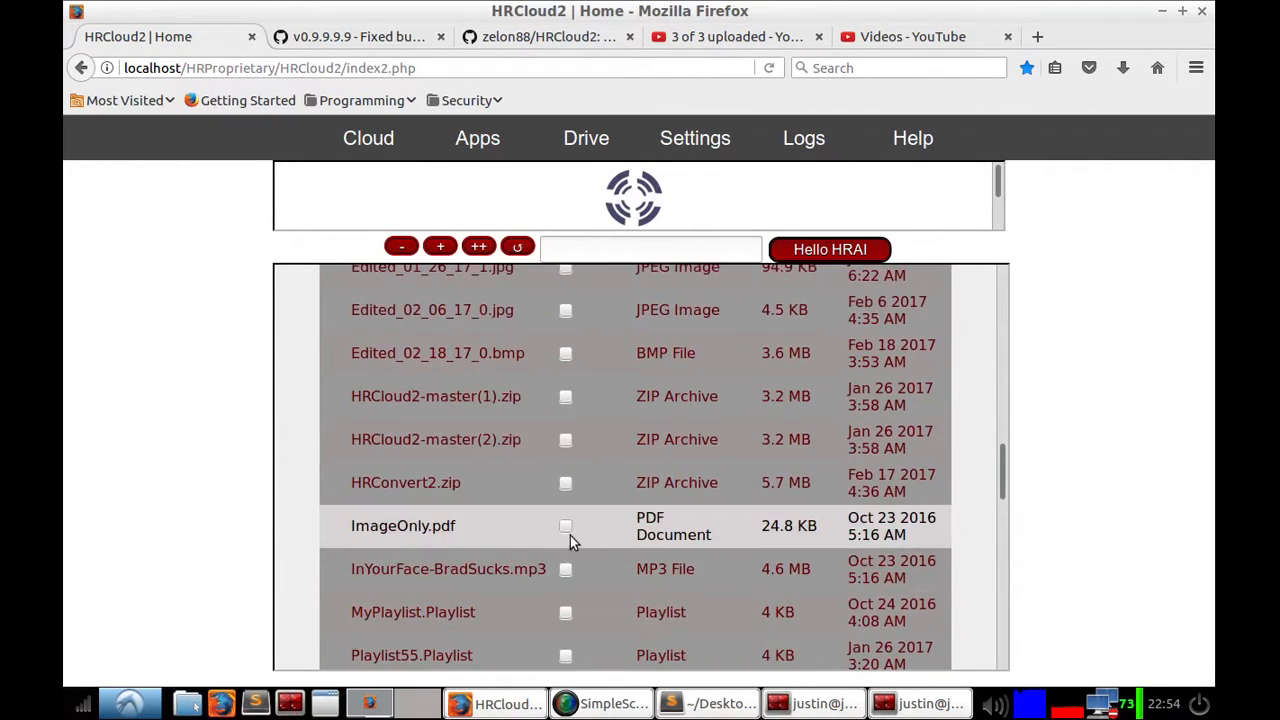
scroll(570, 535, "down", 3)
scroll(540, 480, "down", 8)
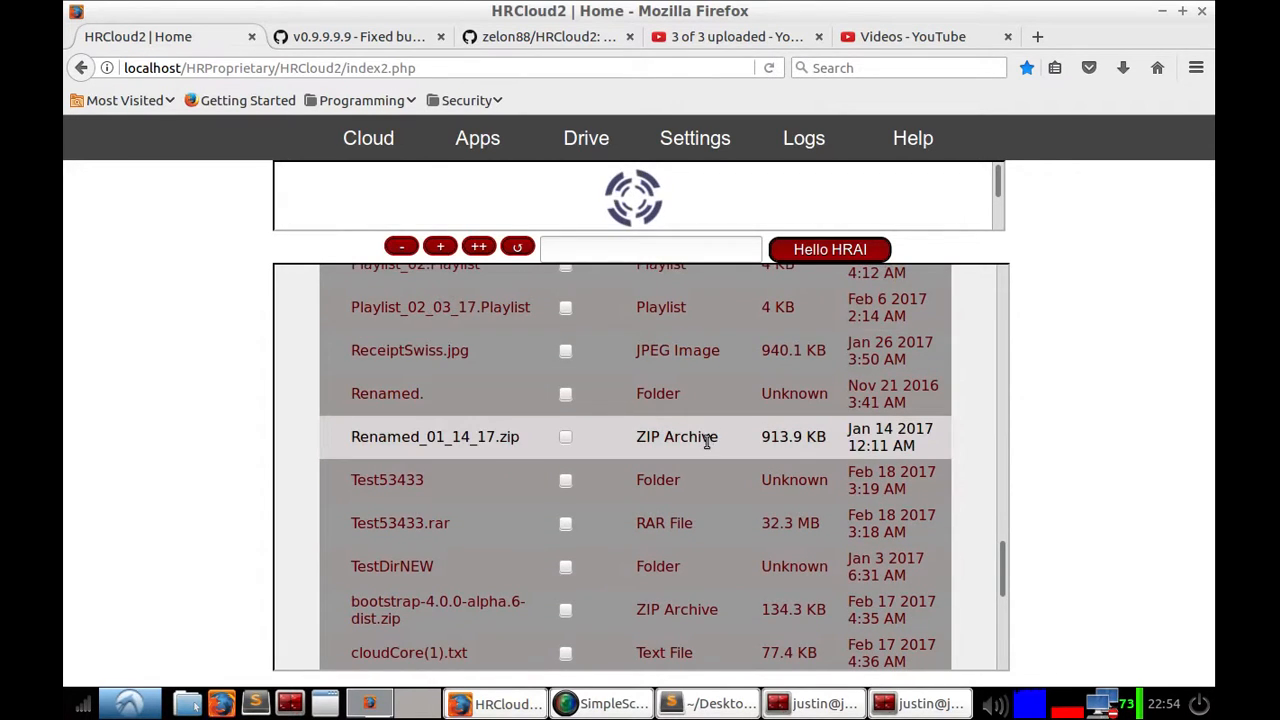
left_click(340, 349)
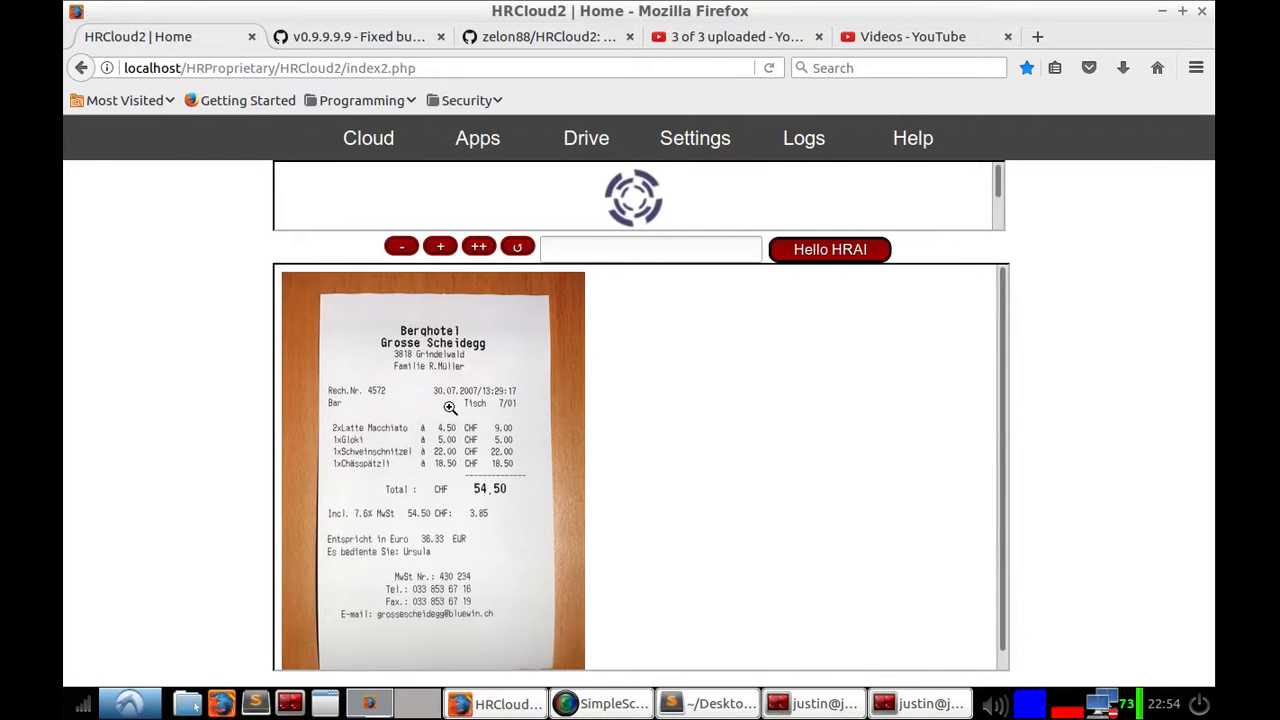
left_click(84, 68)
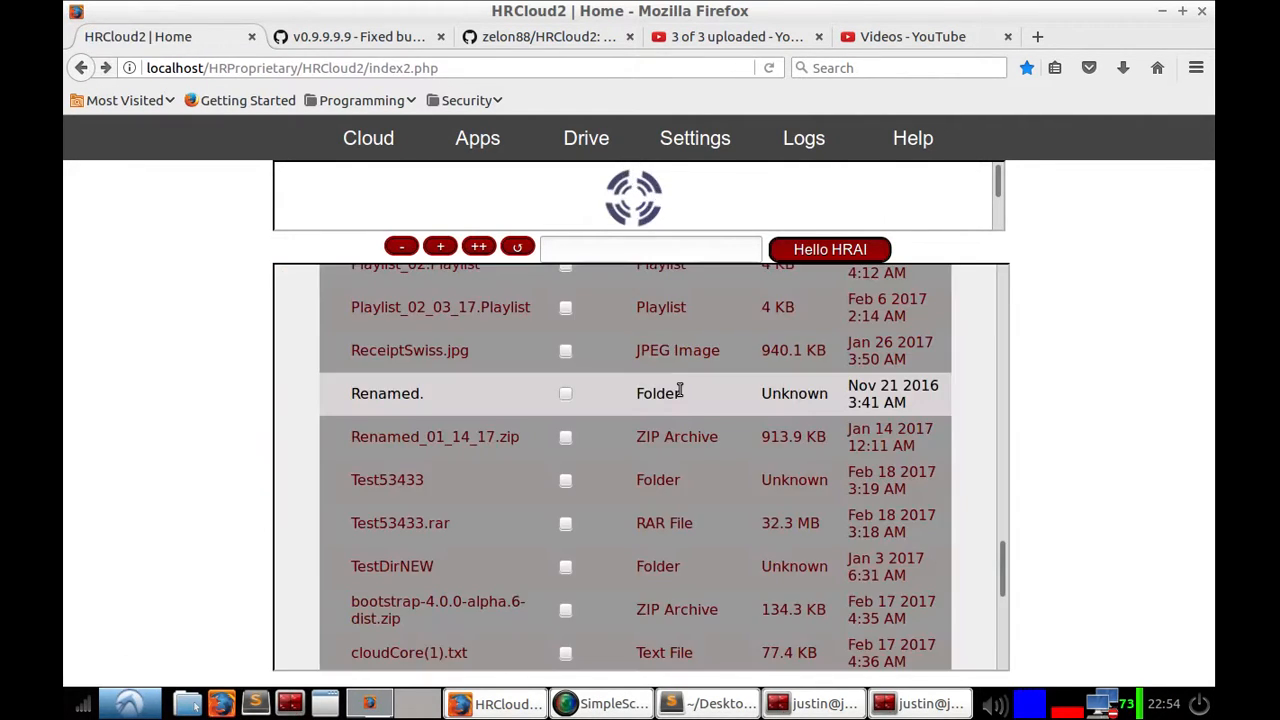
Step: Open the OCR tools, keep the Automatic method, and name the output /Auto
scroll(750, 420, "up", 3)
scroll(786, 425, "up", 12)
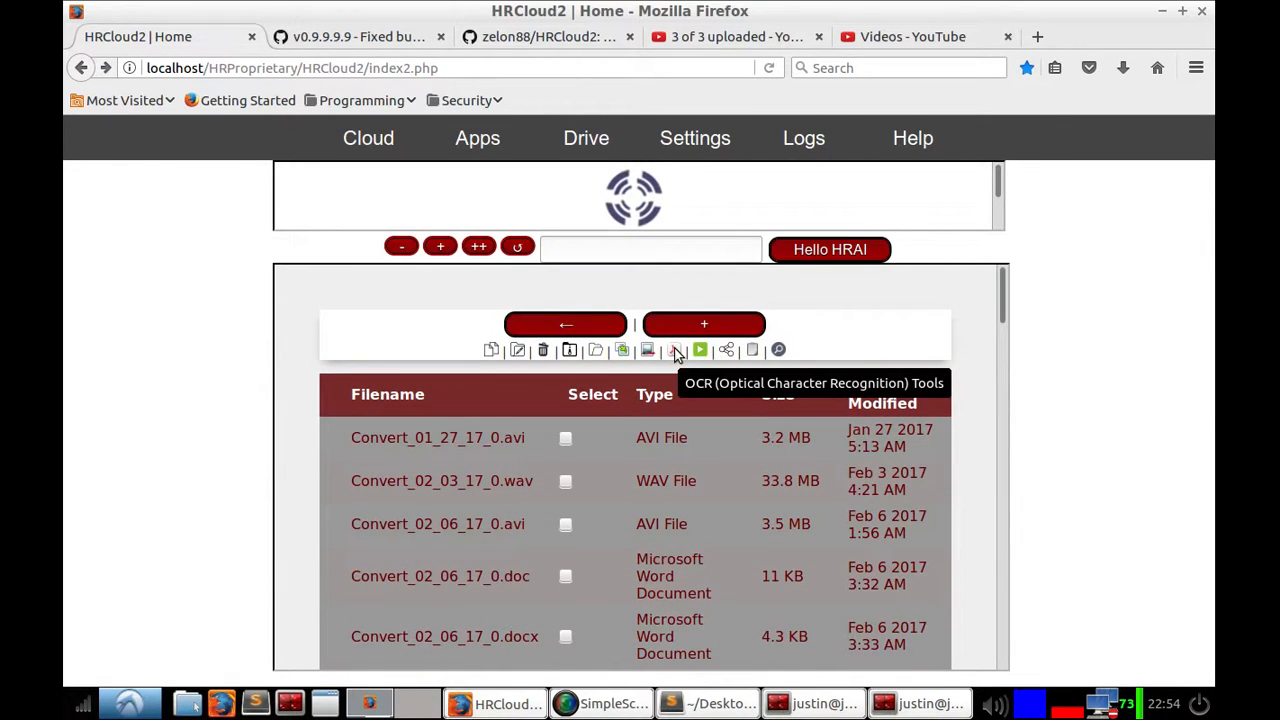
left_click(675, 352)
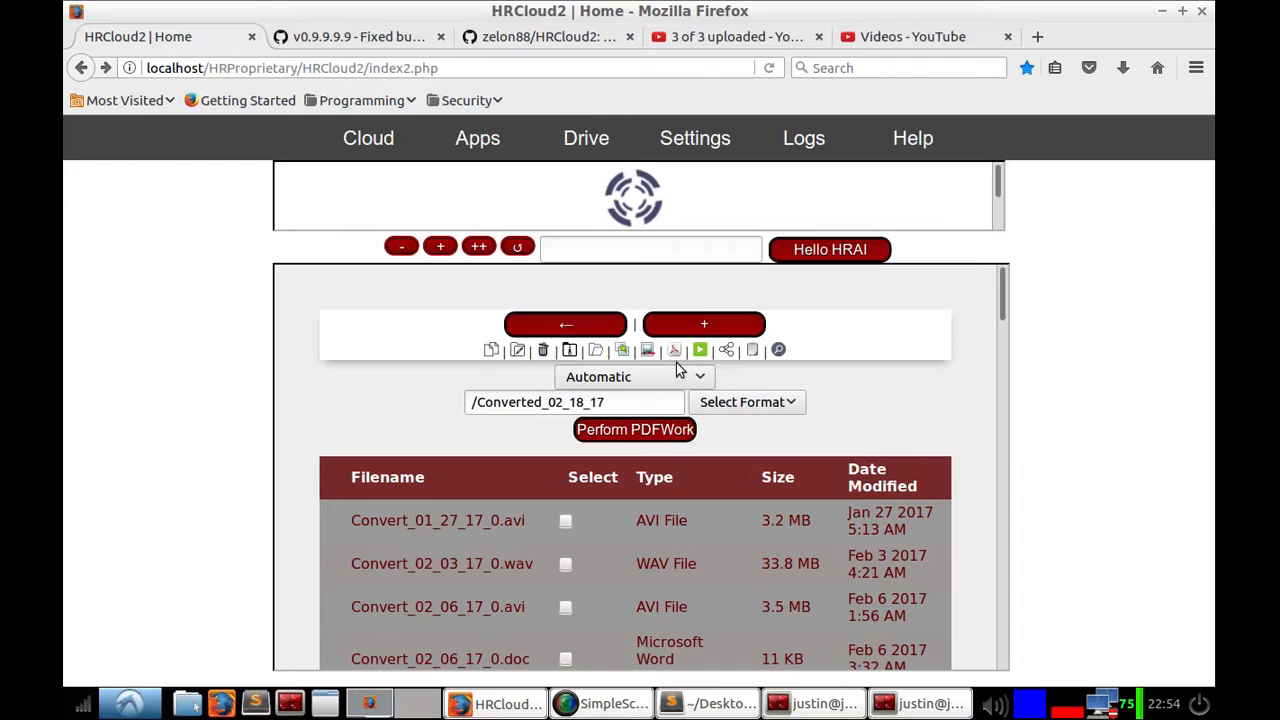
left_click(605, 381)
left_click(866, 392)
left_click(672, 377)
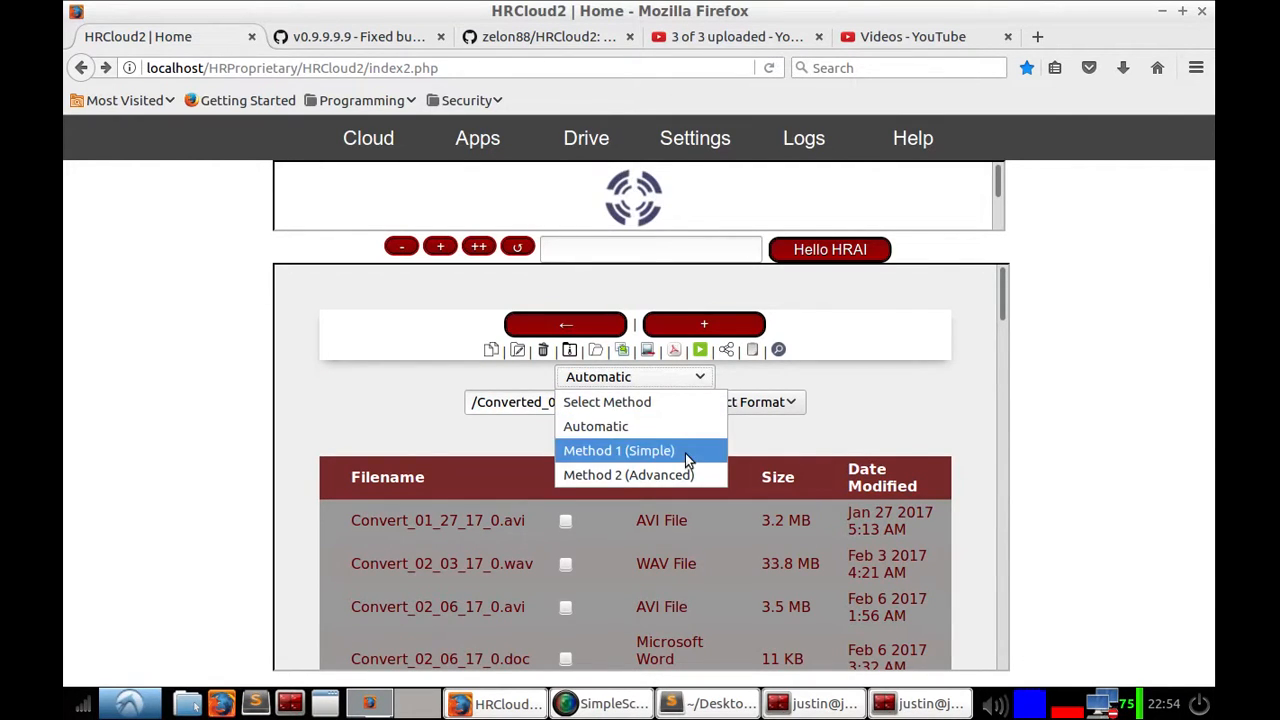
left_click(650, 427)
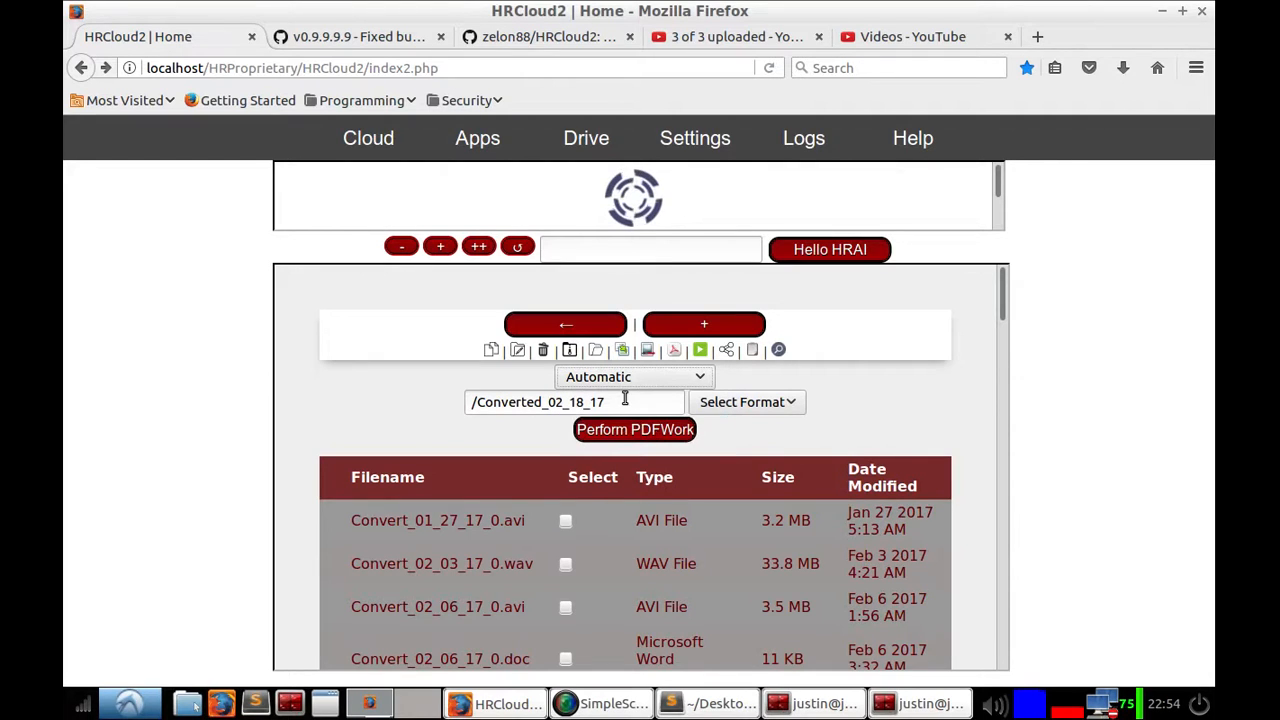
left_click_drag(608, 401, 477, 402)
type("Auto")
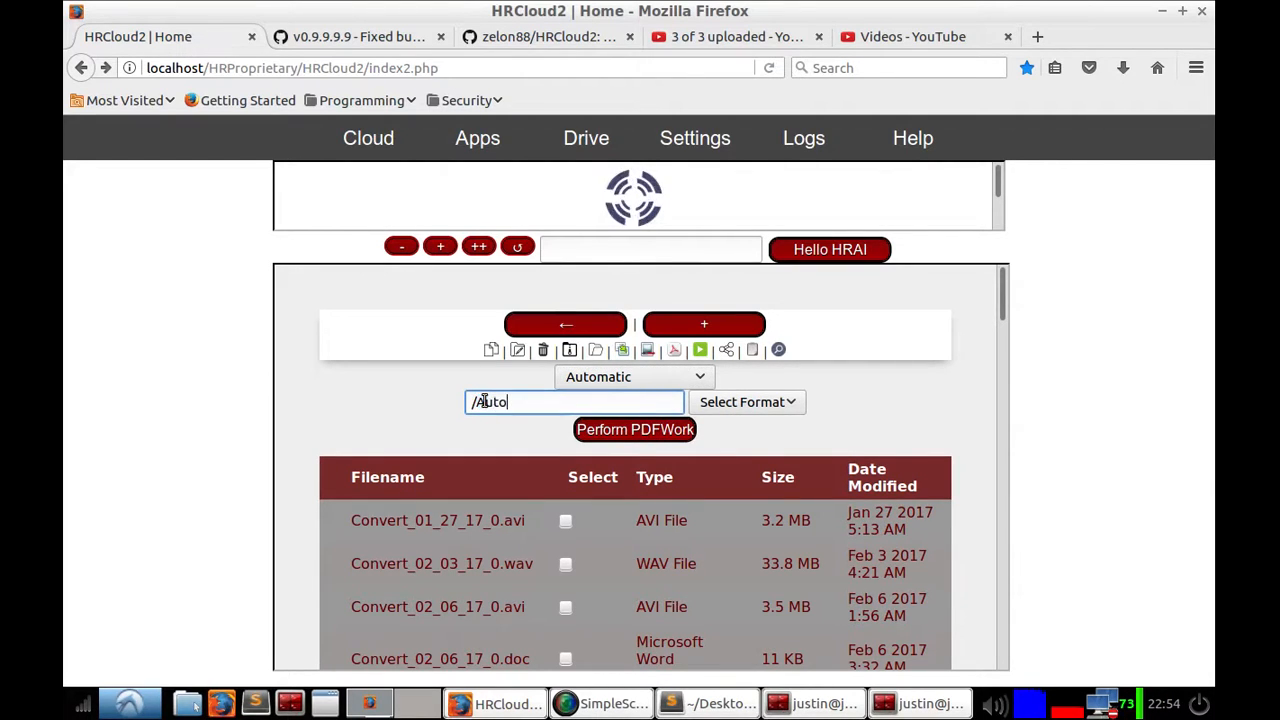
Step: Set the OCR output format to Txt and run Perform PDFWork
left_click(771, 403)
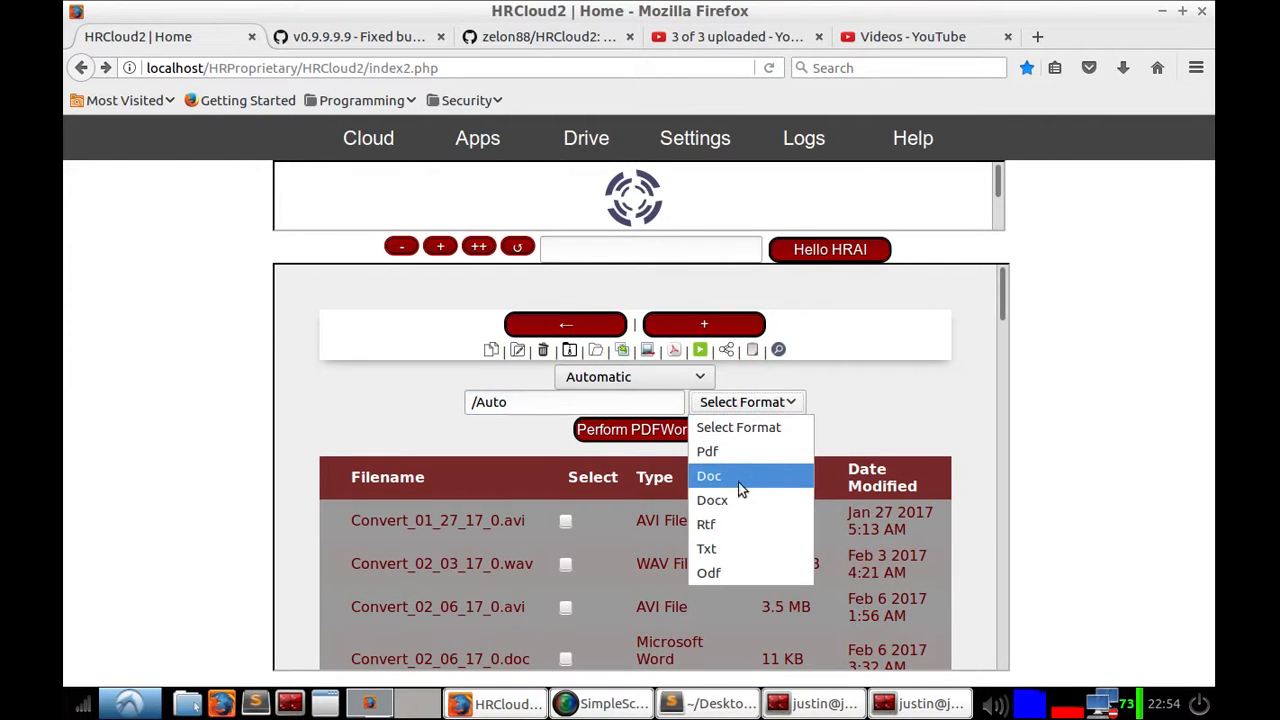
left_click(706, 548)
left_click(636, 436)
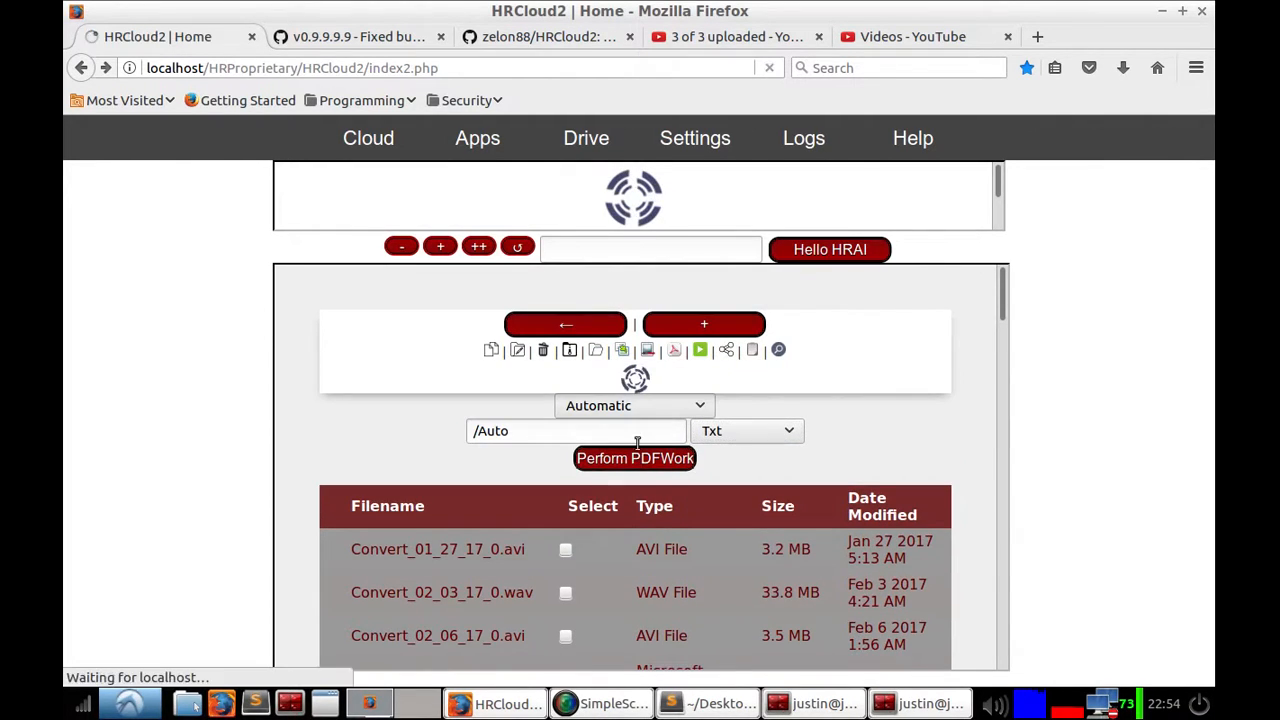
Step: Sort the Drive list by date modified in ascending order and tick ReceiptSwiss.jpg
left_click(904, 405)
left_click(900, 403)
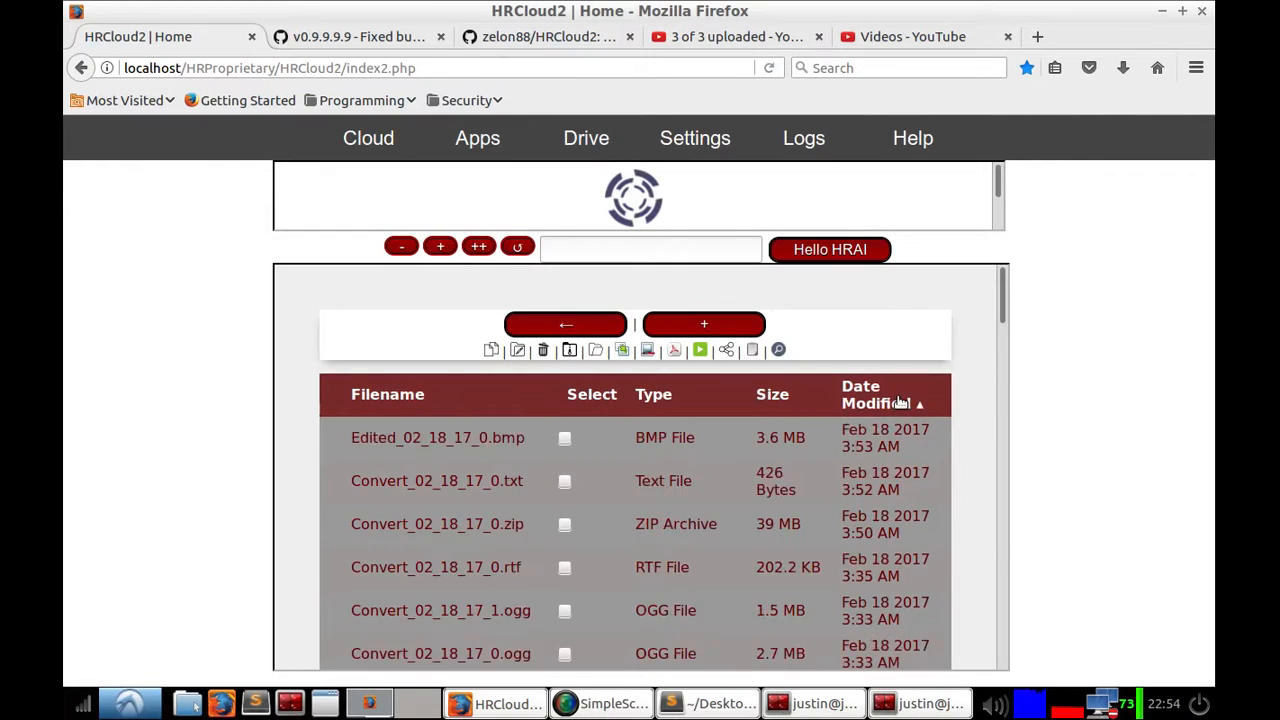
double_click(902, 403)
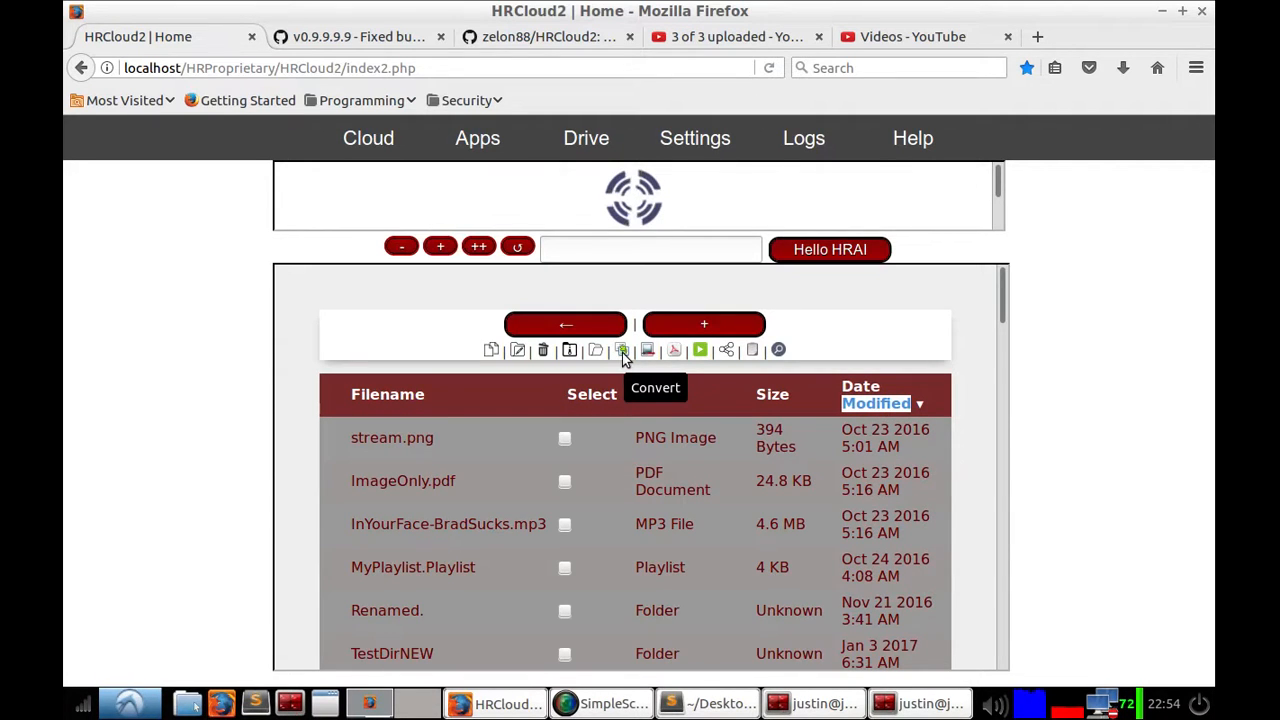
scroll(590, 515, "down", 3)
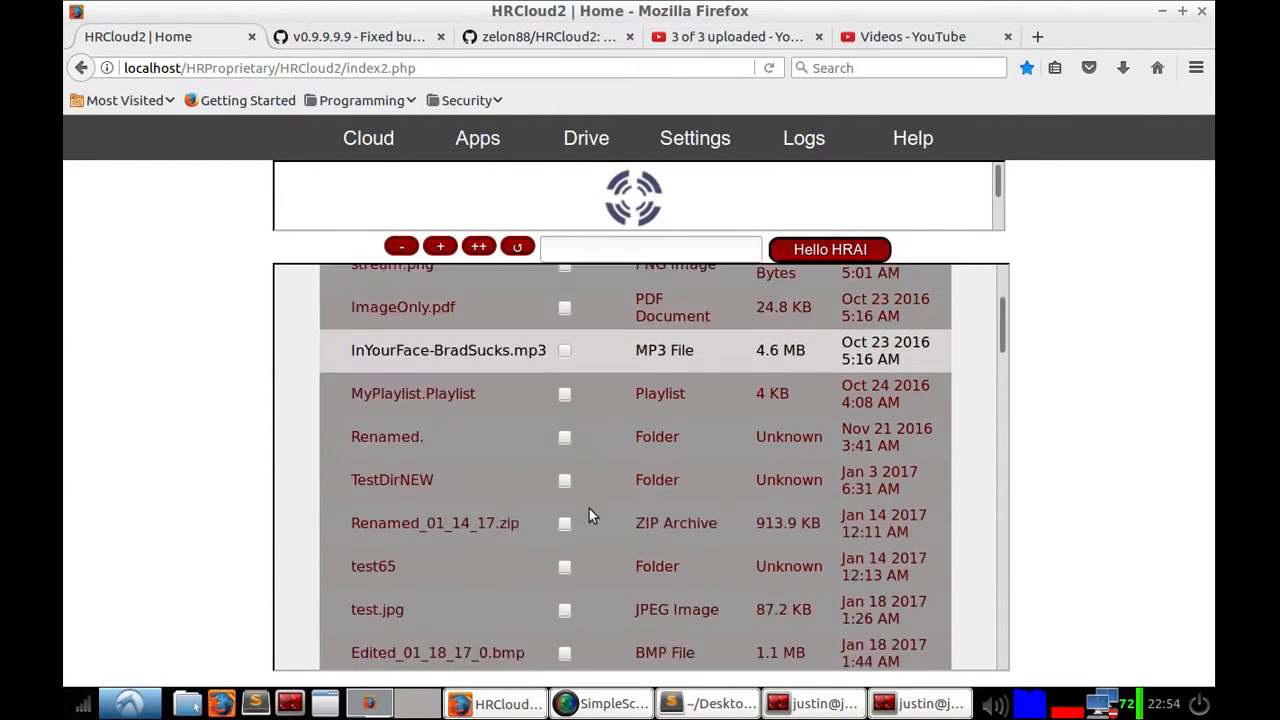
scroll(589, 515, "down", 12)
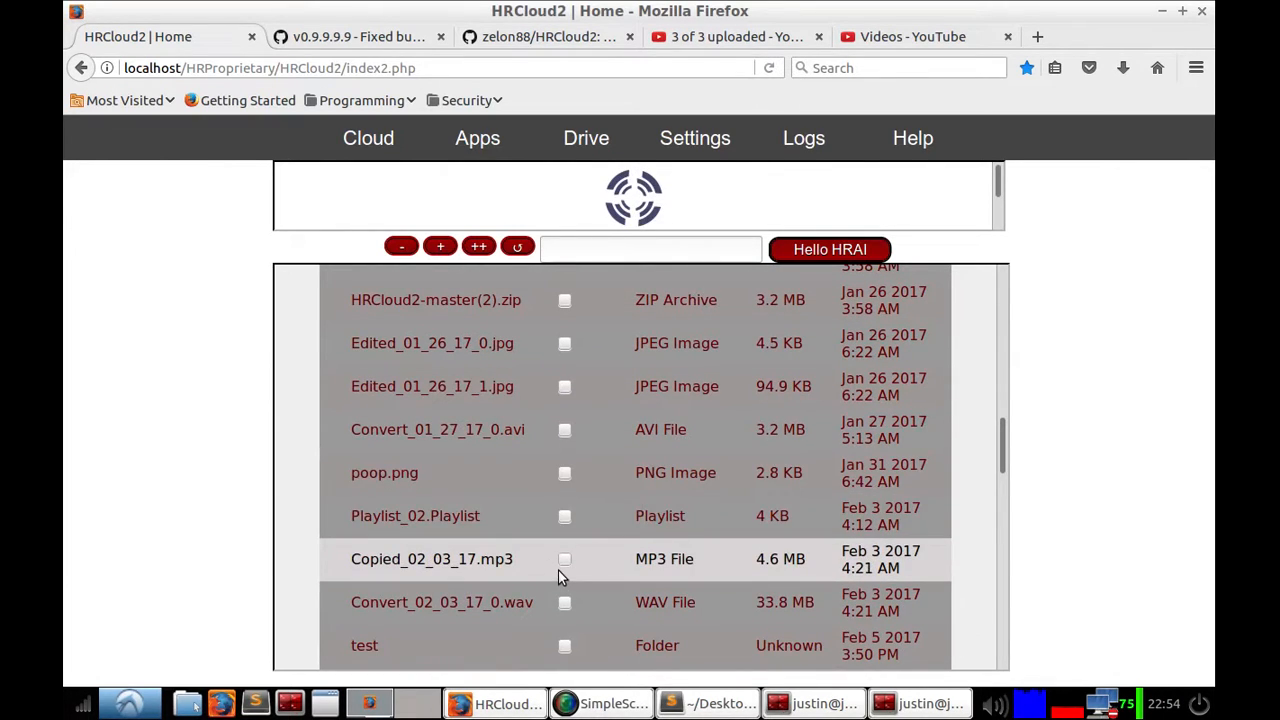
scroll(561, 568, "up", 4)
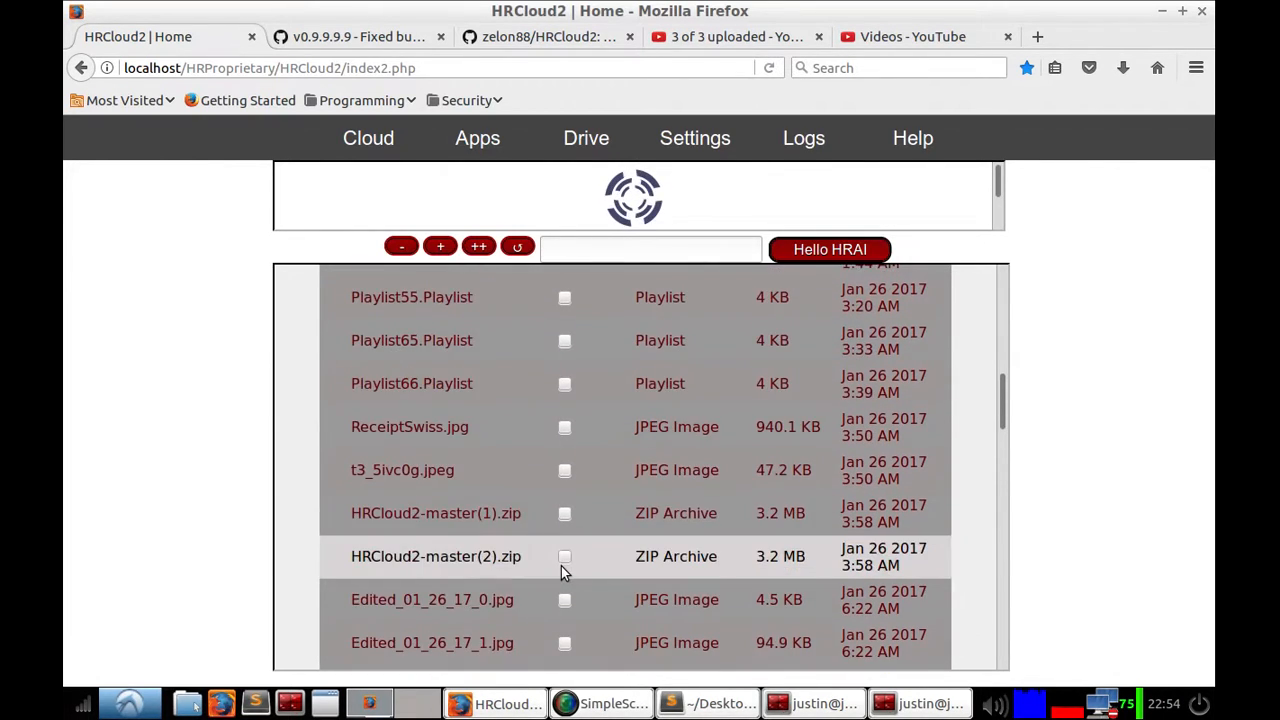
left_click(564, 428)
scroll(670, 522, "up", 11)
scroll(675, 510, "up", 1)
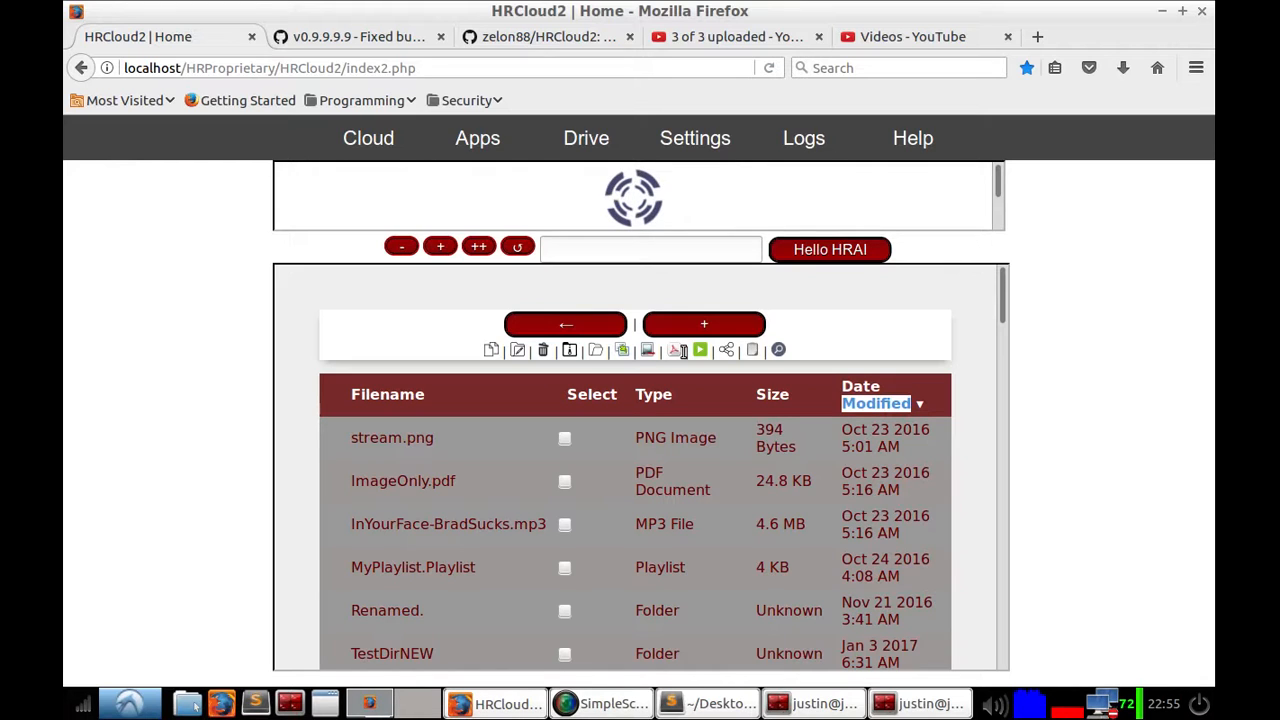
Step: Open the OCR tools, choose Method 1 (Simple), name the output /Simple, set the format to Txt and run Perform PDFWork
left_click(675, 352)
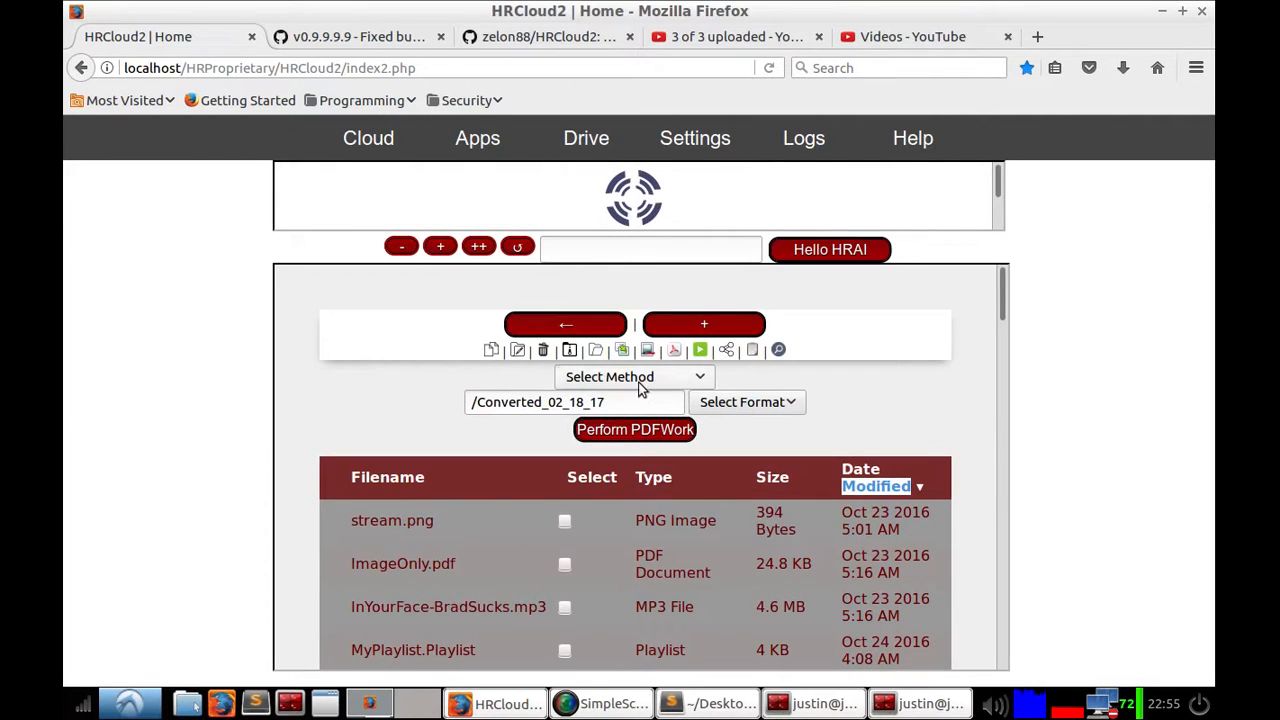
left_click(640, 384)
left_click(654, 449)
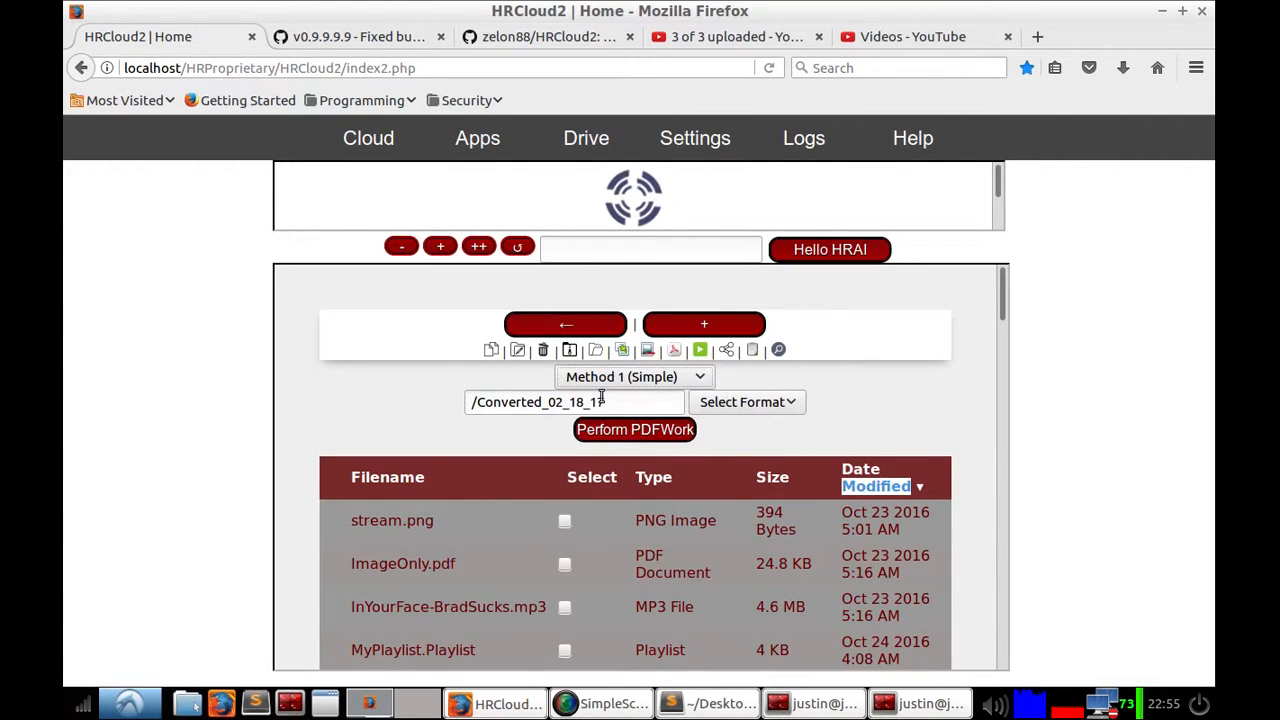
left_click_drag(603, 401, 490, 398)
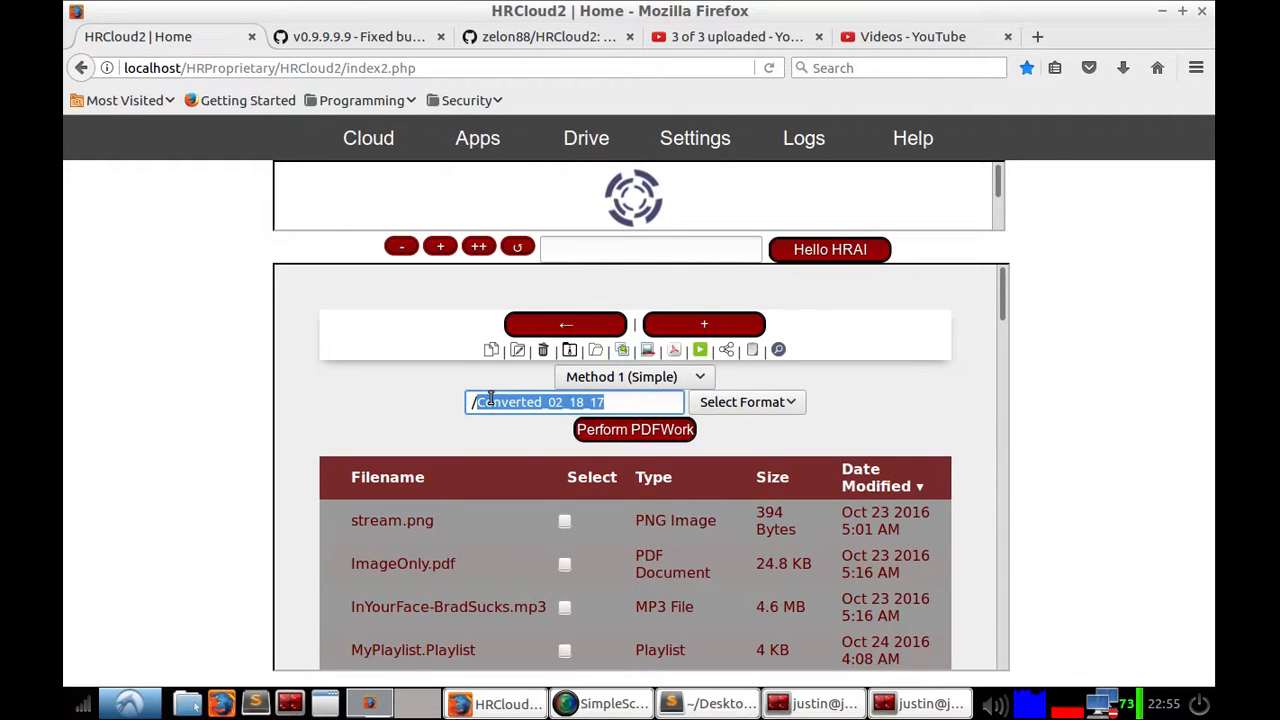
type("Simple")
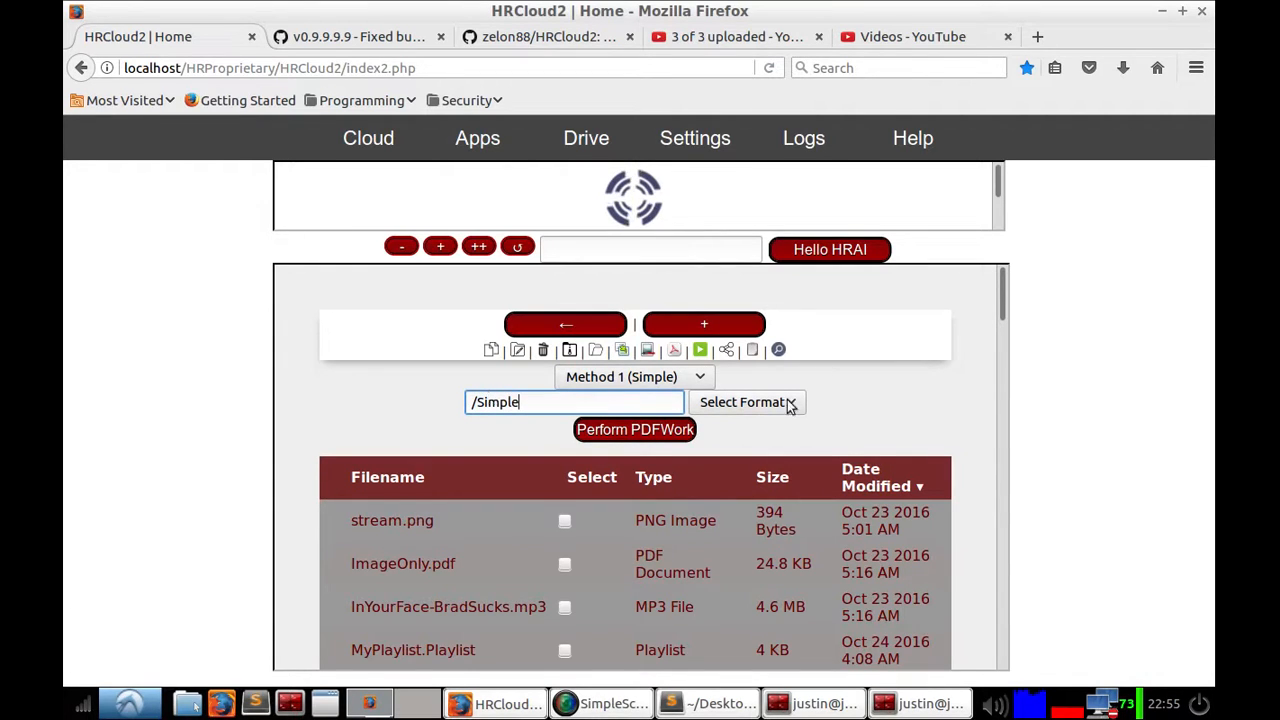
left_click(750, 402)
left_click(745, 553)
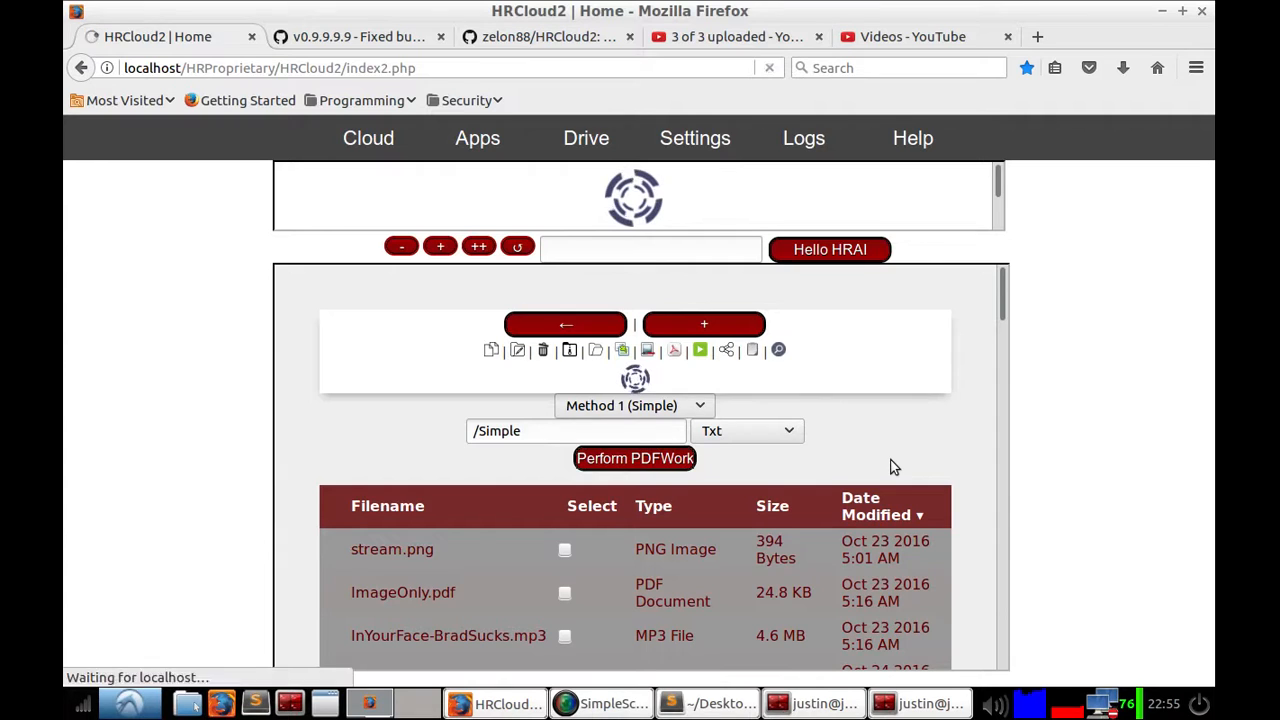
Step: Sort the Drive list by date modified and open Simple_0.txt to read the OCR text, then return to Drive
double_click(907, 400)
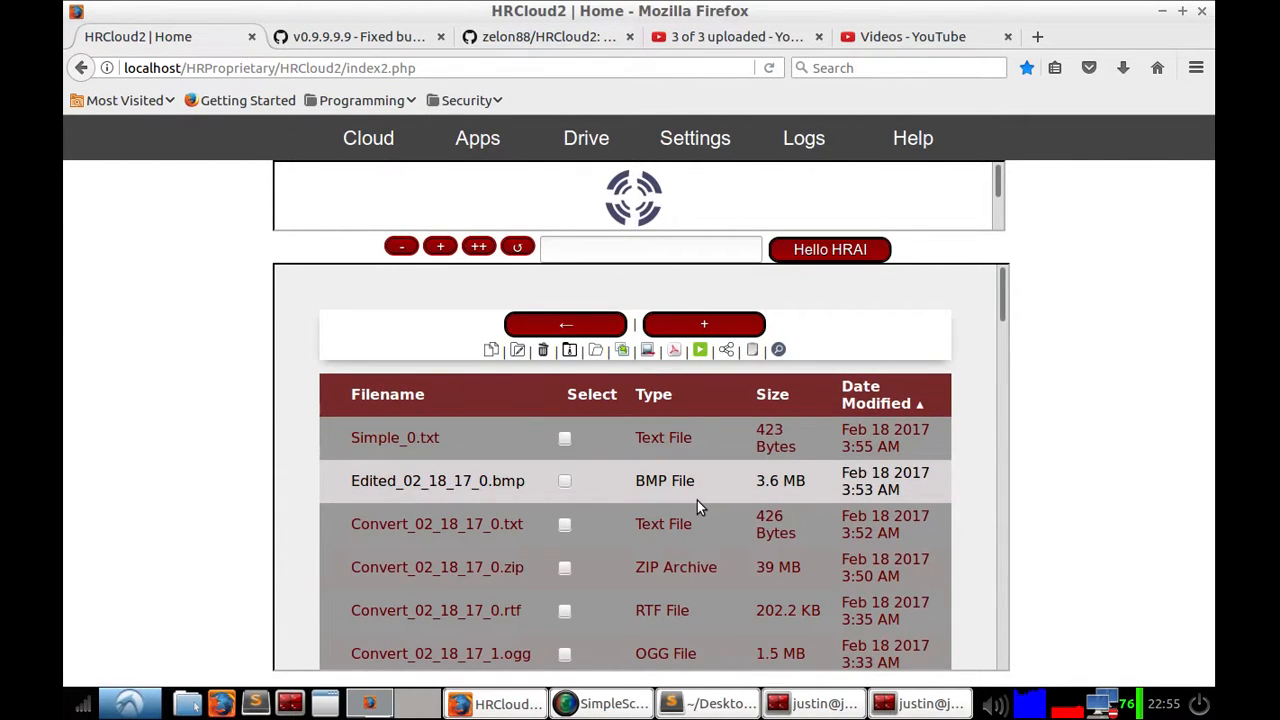
left_click(412, 454)
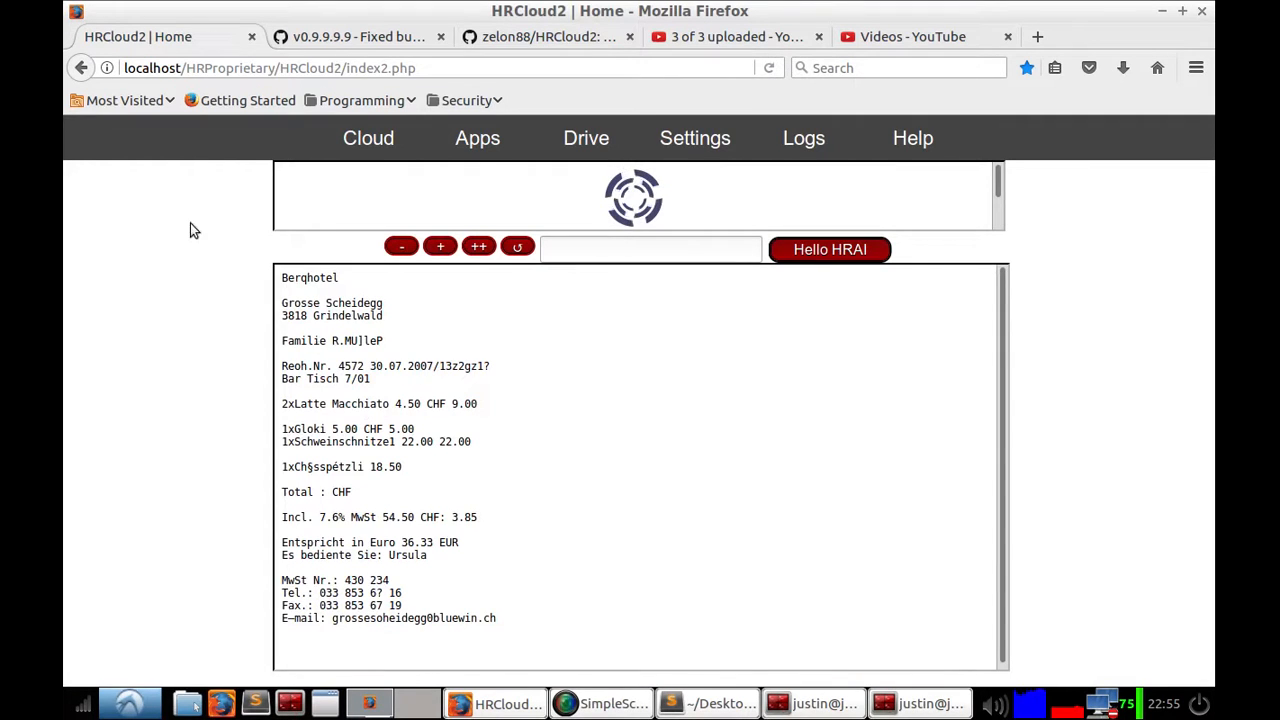
left_click(582, 145)
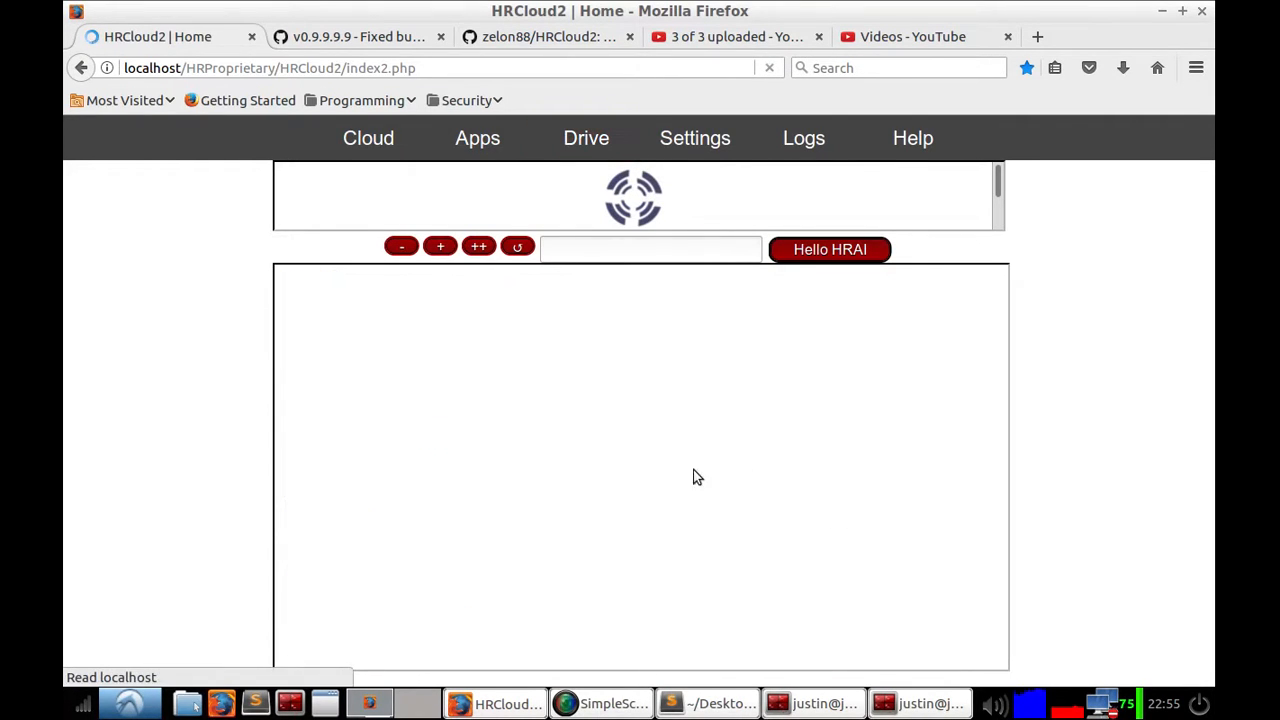
Step: Scroll through the Drive file list to review its files
scroll(780, 473, "down", 10)
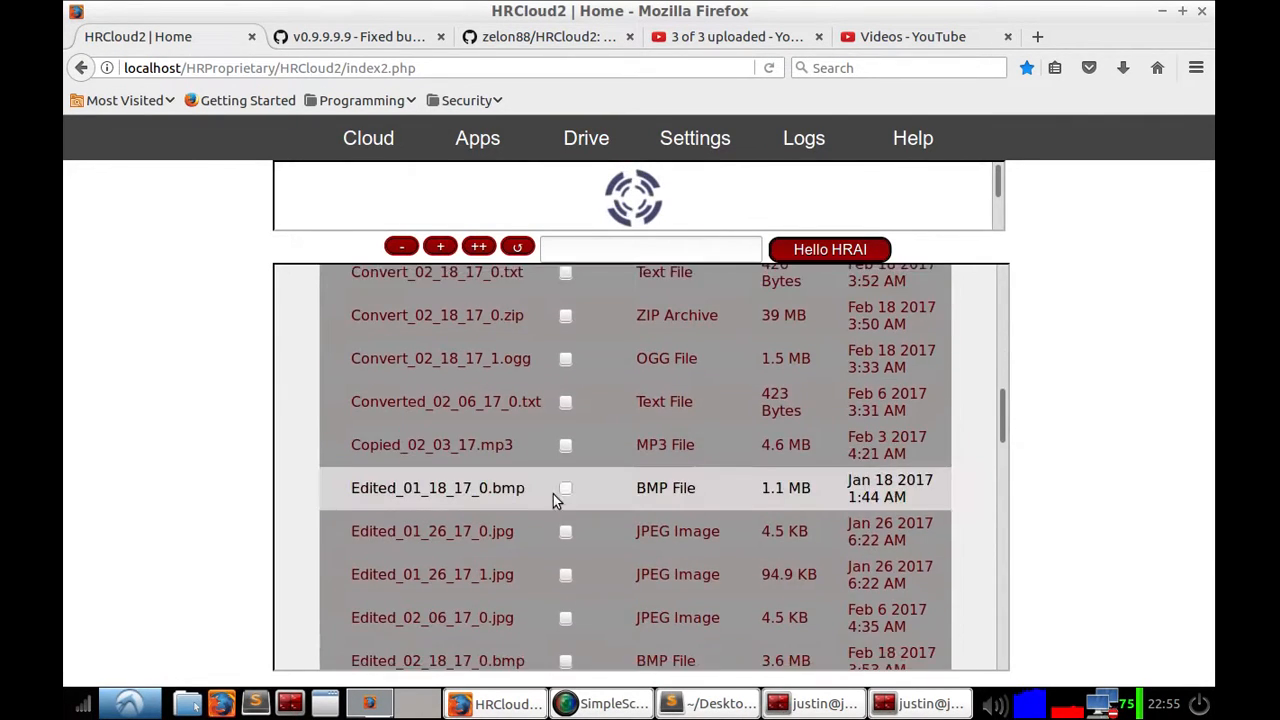
scroll(600, 470, "up", 3)
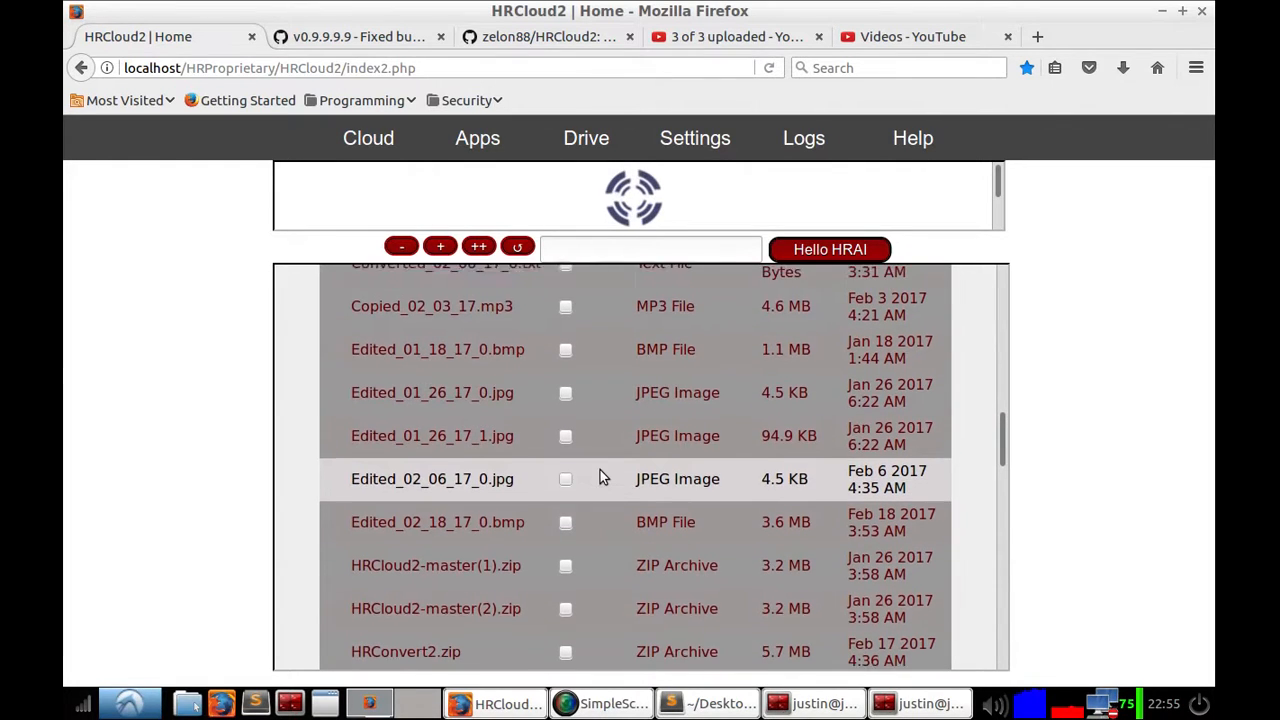
scroll(599, 468, "down", 2)
scroll(596, 460, "down", 6)
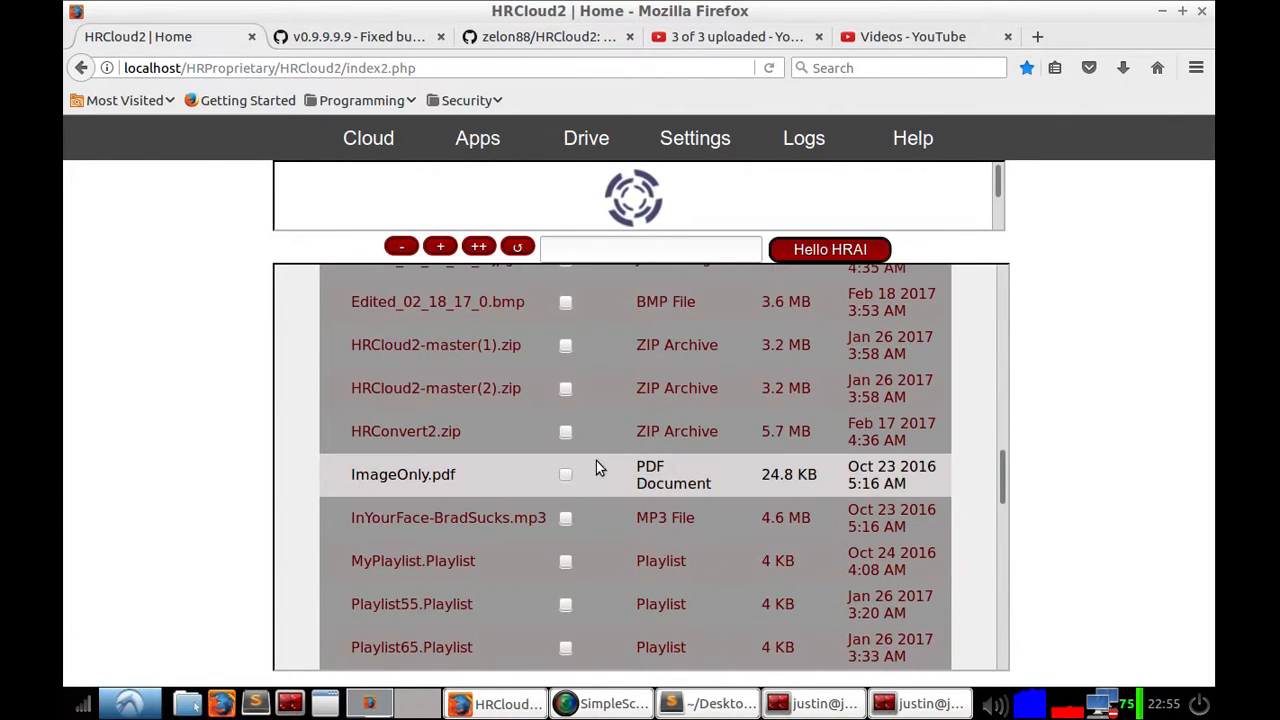
scroll(583, 469, "down", 1)
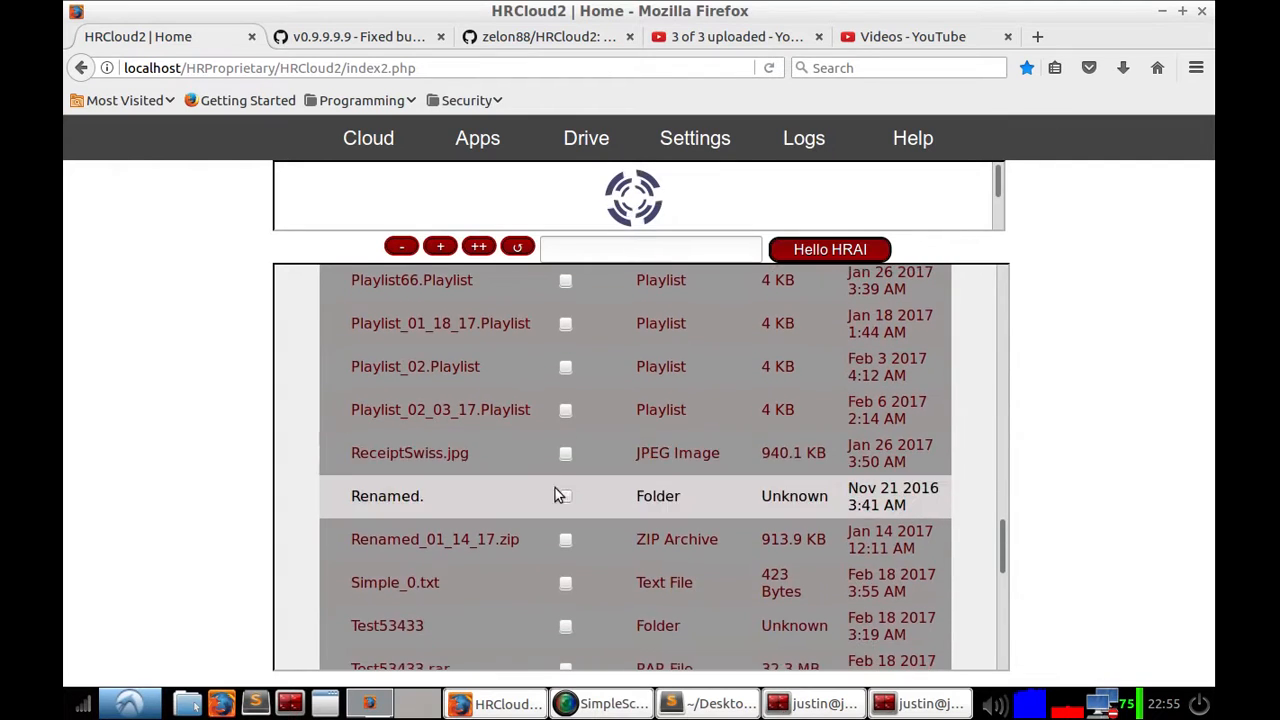
scroll(620, 450, "up", 8)
scroll(645, 415, "up", 5)
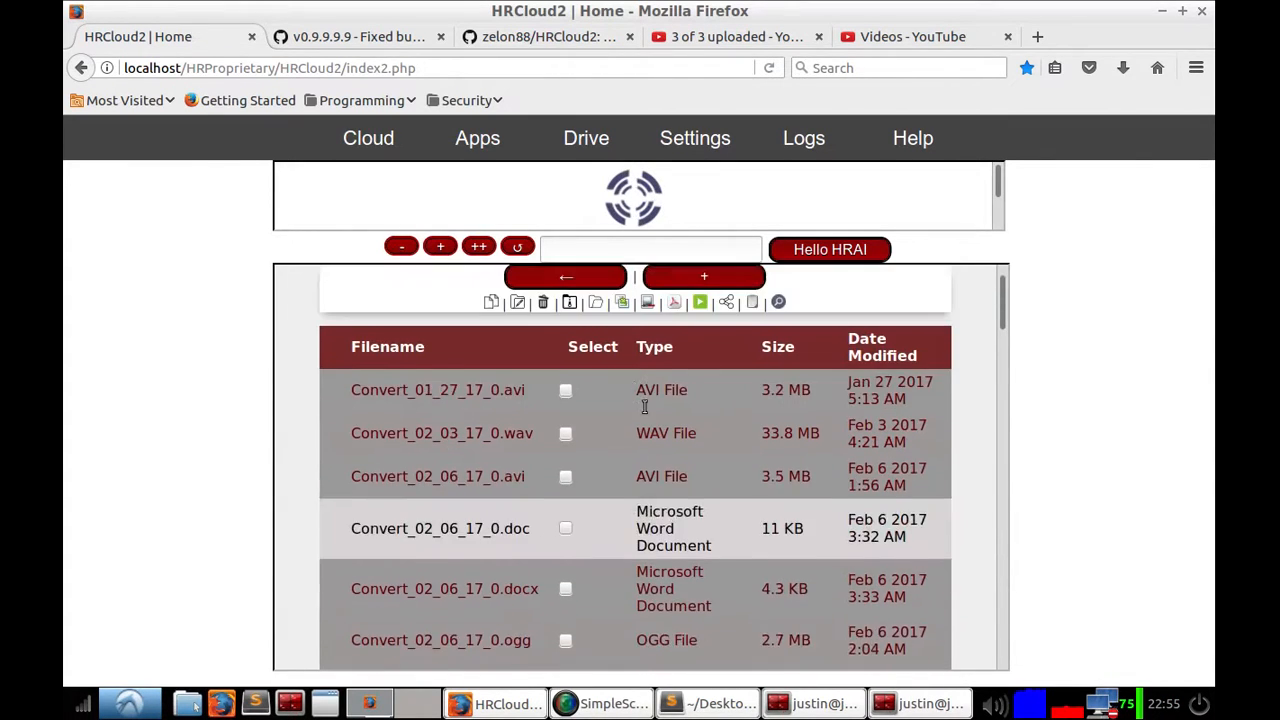
Step: Run OCR with Method 2 (Advanced), output named /Advanced and format Txt via Perform PDFWork
left_click(673, 350)
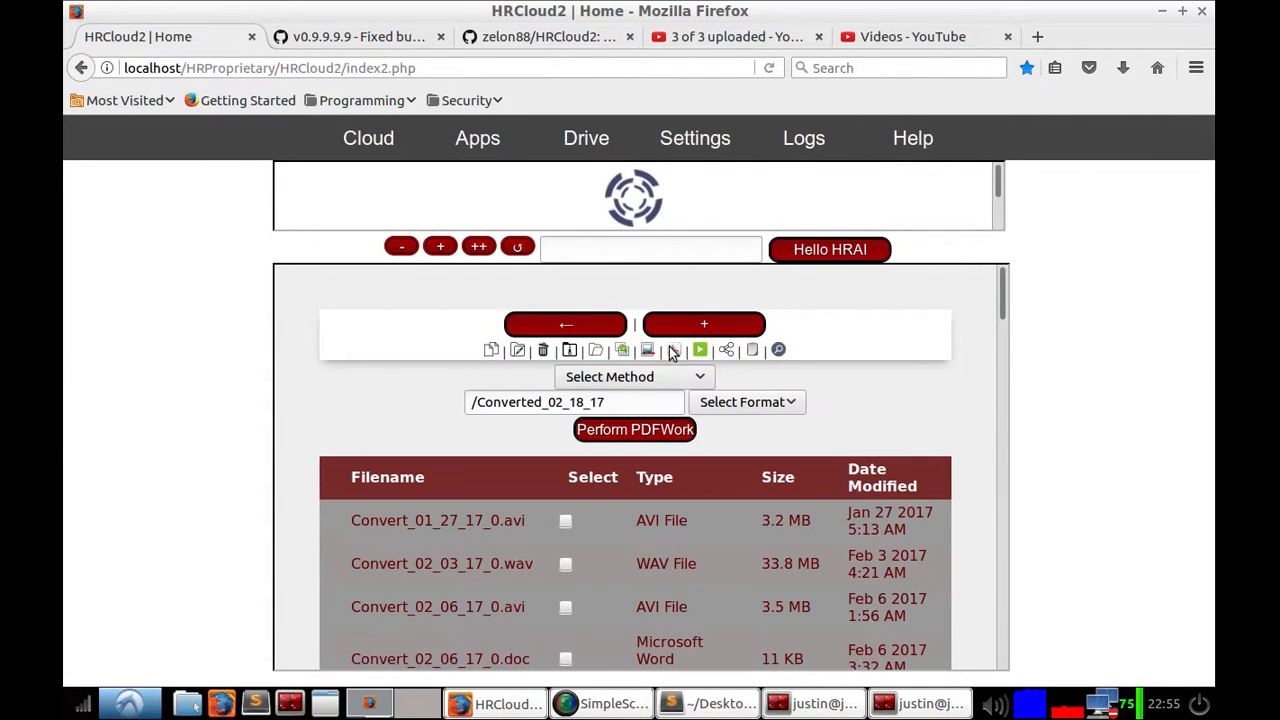
left_click(610, 376)
left_click(586, 474)
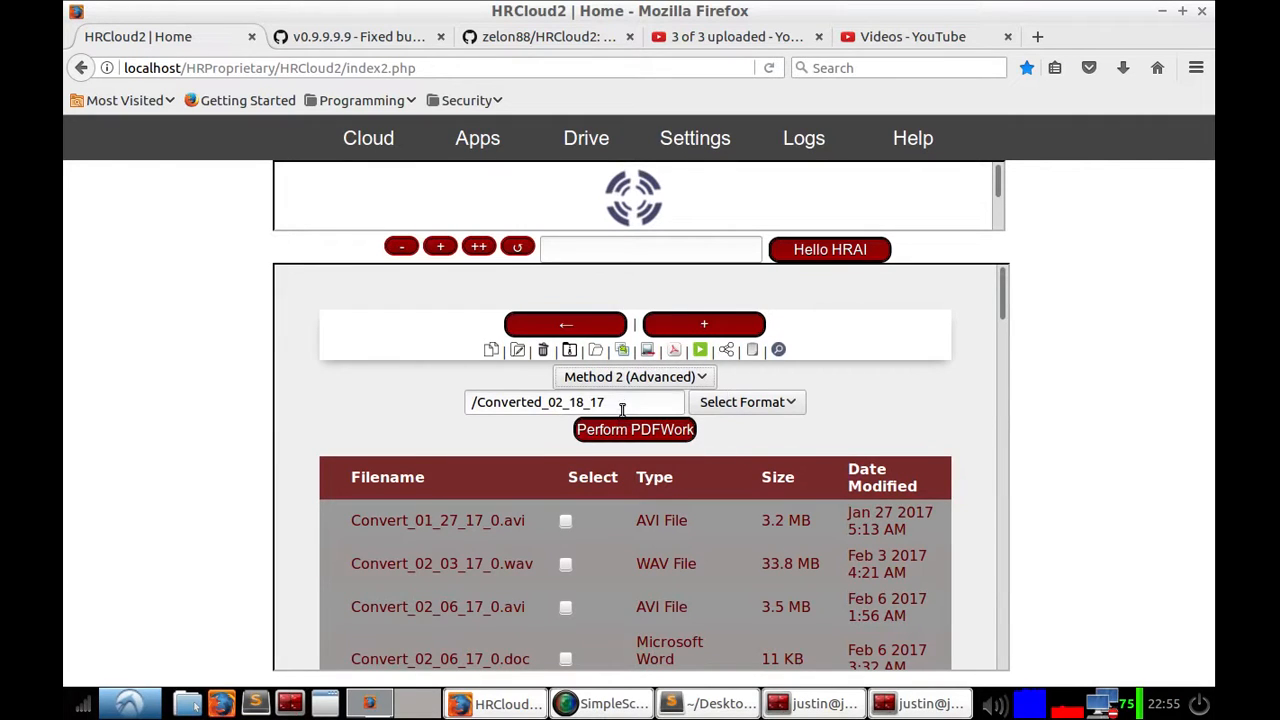
left_click_drag(608, 402, 477, 400)
type("Ad")
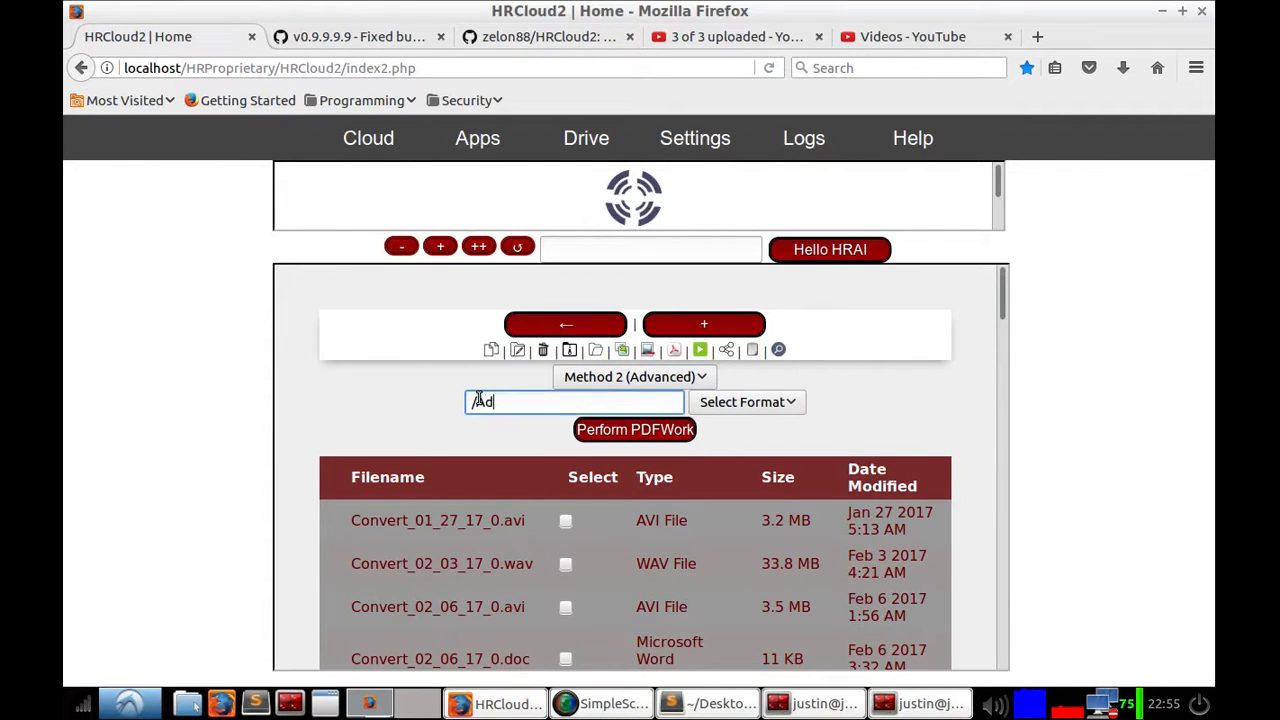
type("vanced")
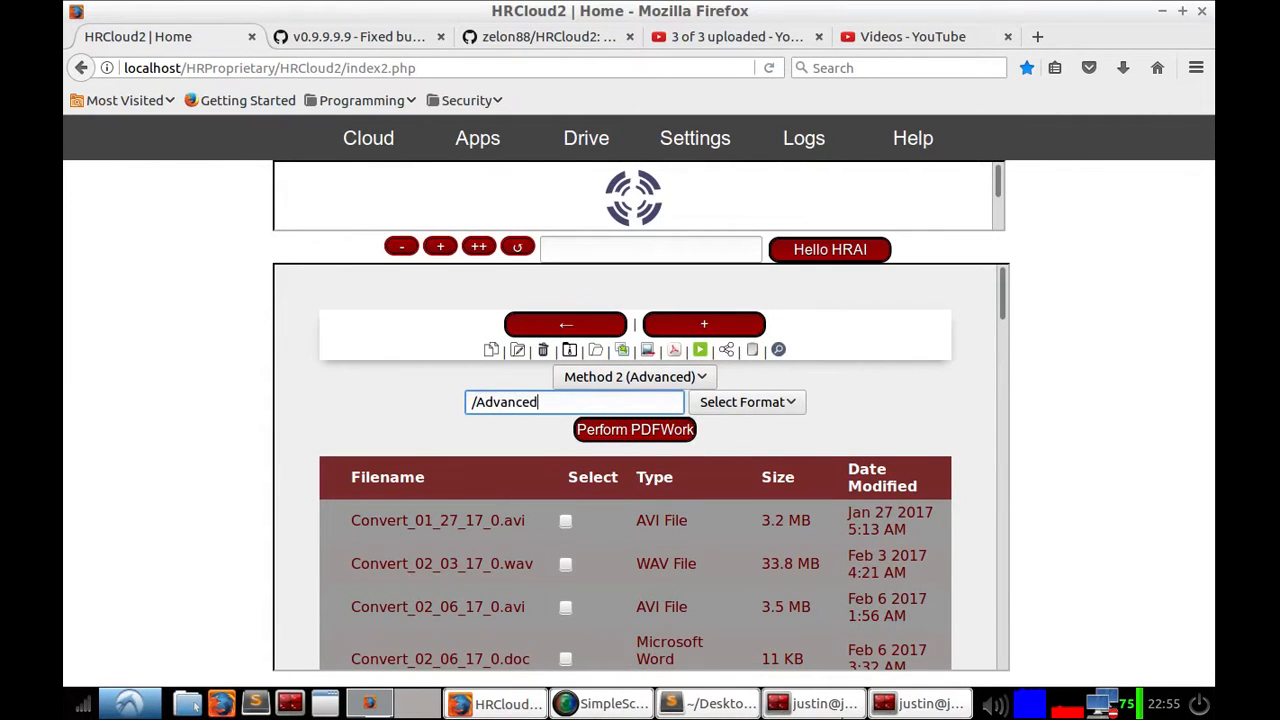
left_click(734, 405)
left_click(725, 545)
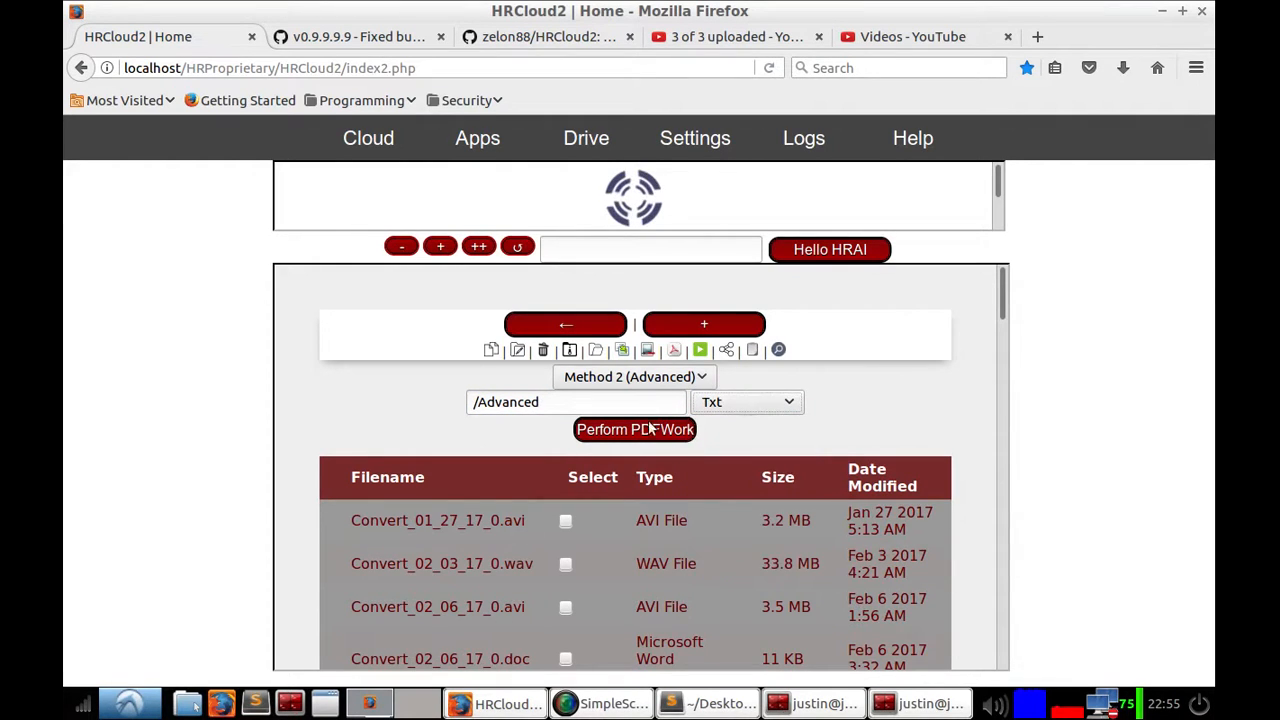
left_click(650, 429)
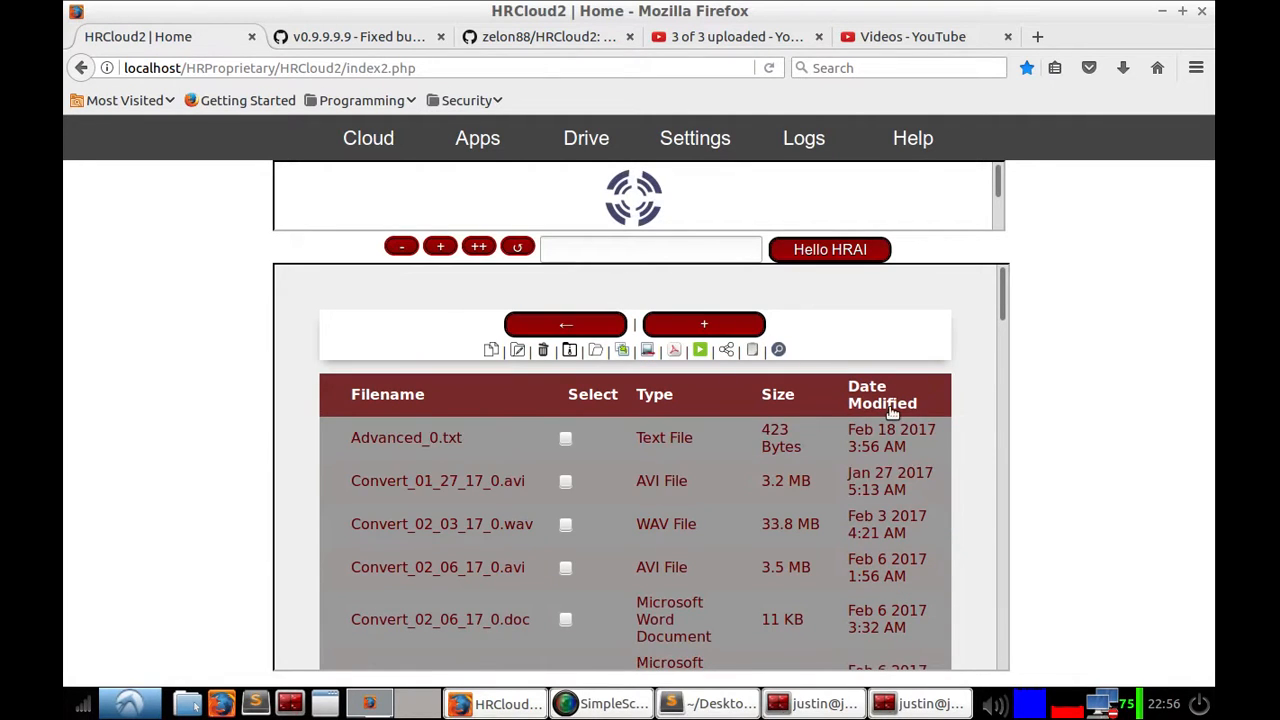
Step: Sort the Drive list by date modified and open Advanced_0.txt to read the OCR text, then return to Drive
double_click(888, 404)
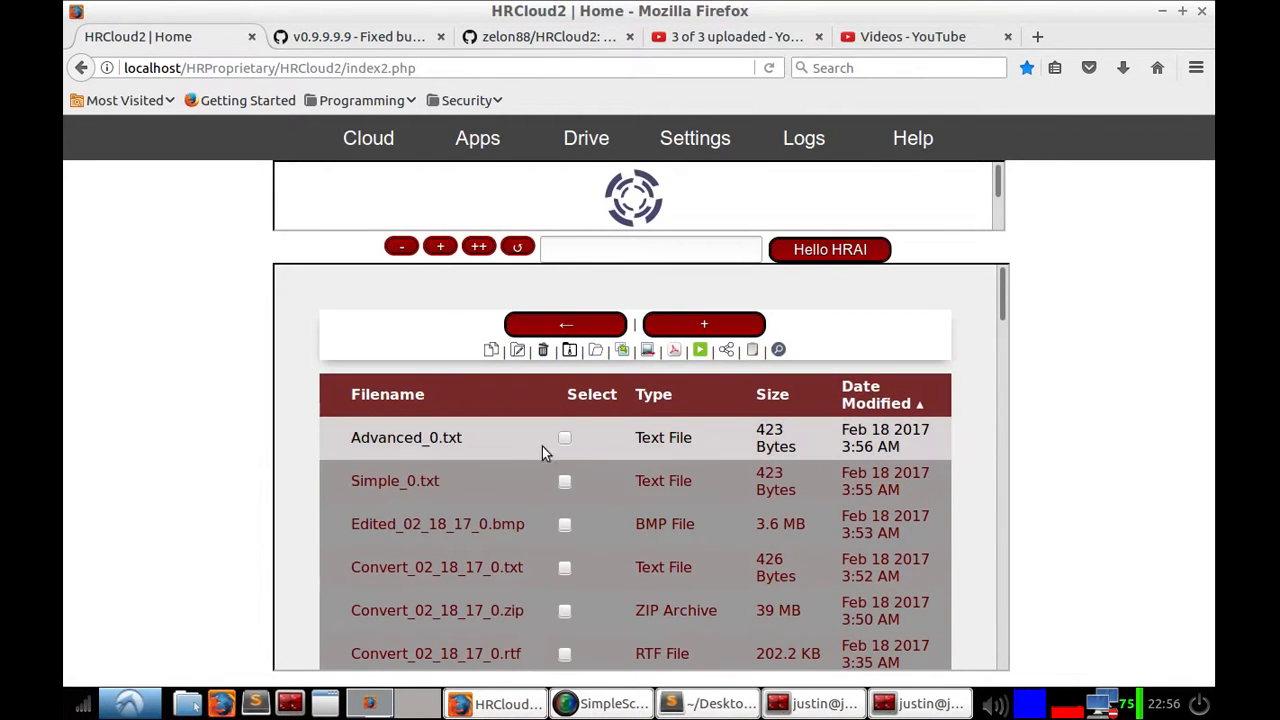
left_click(600, 448)
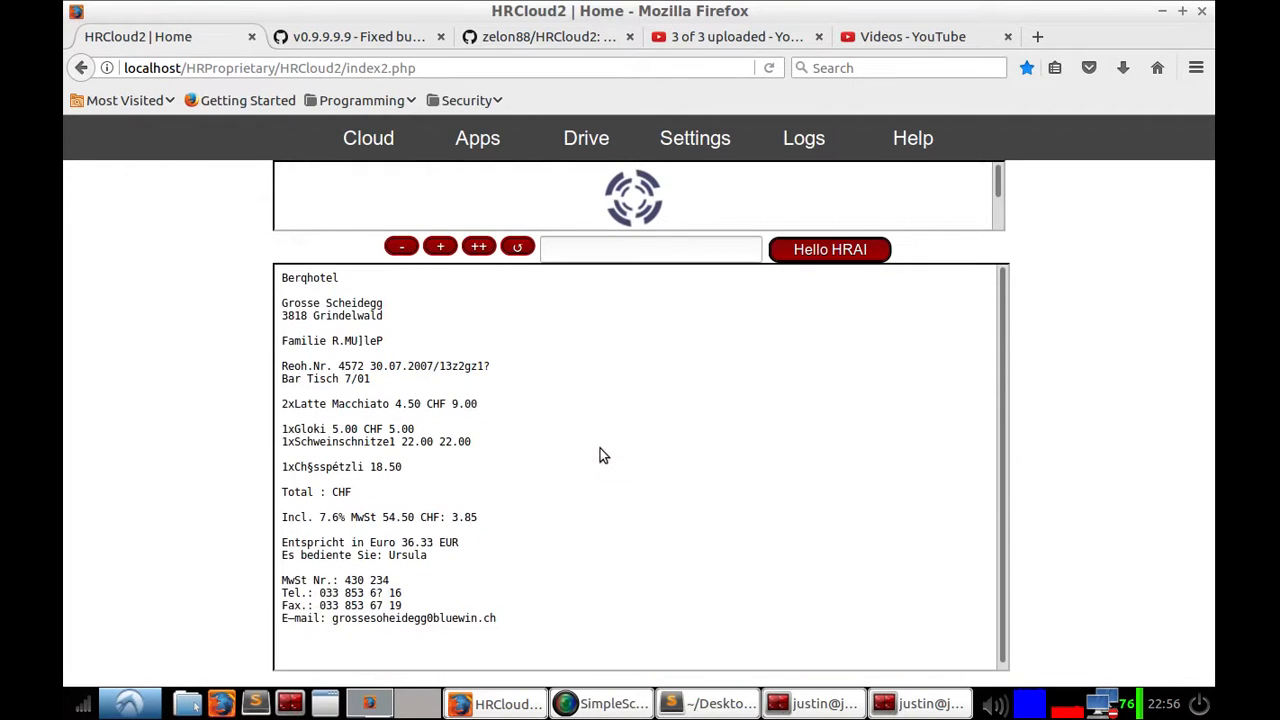
left_click(600, 155)
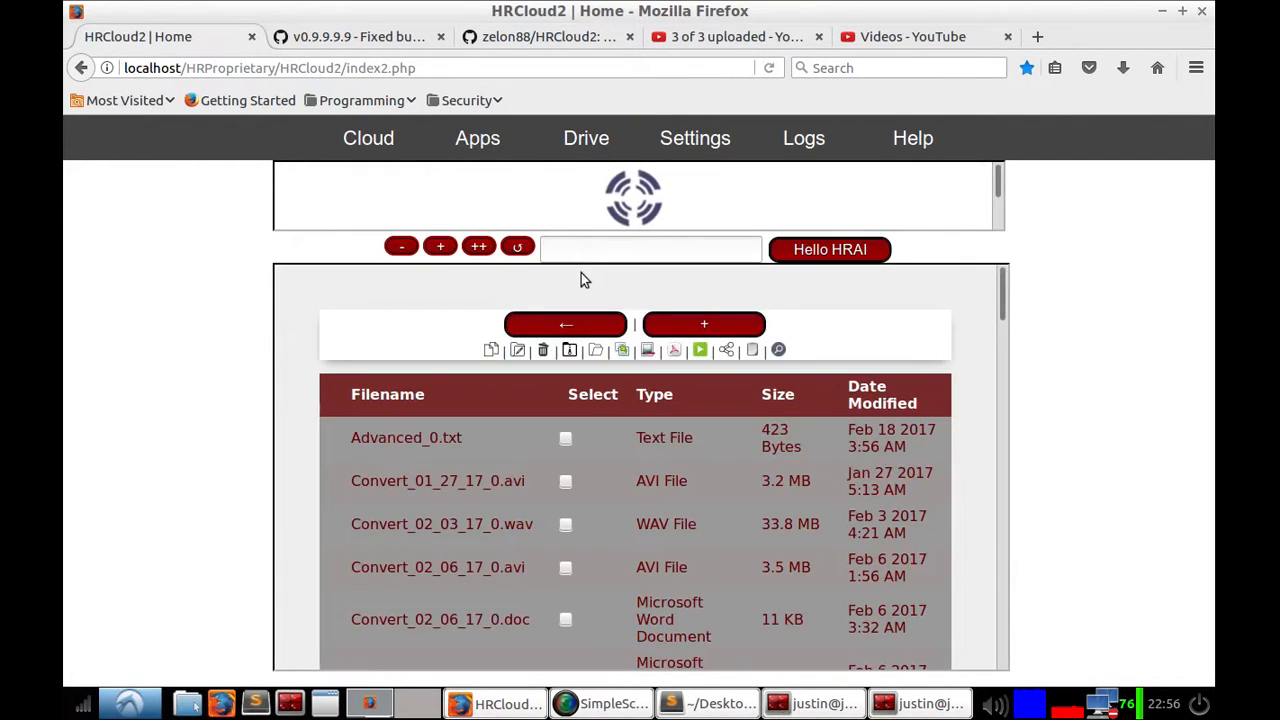
left_click(673, 351)
left_click(642, 377)
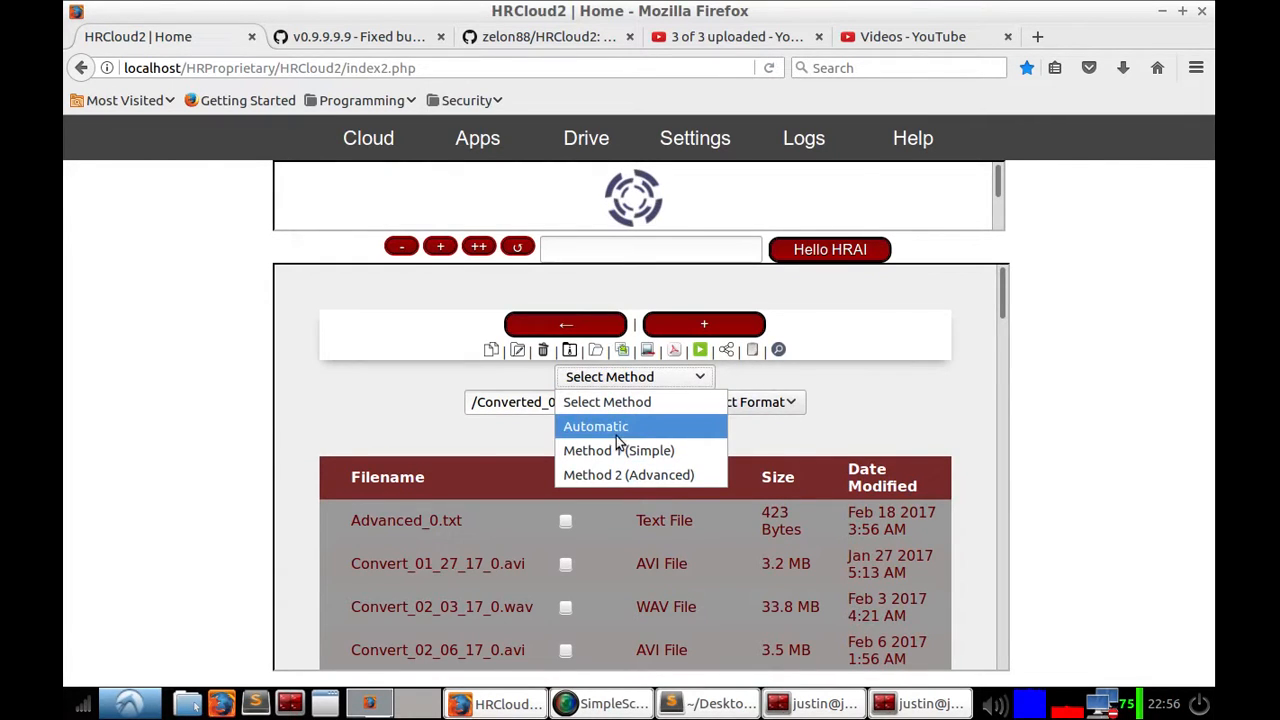
left_click(812, 376)
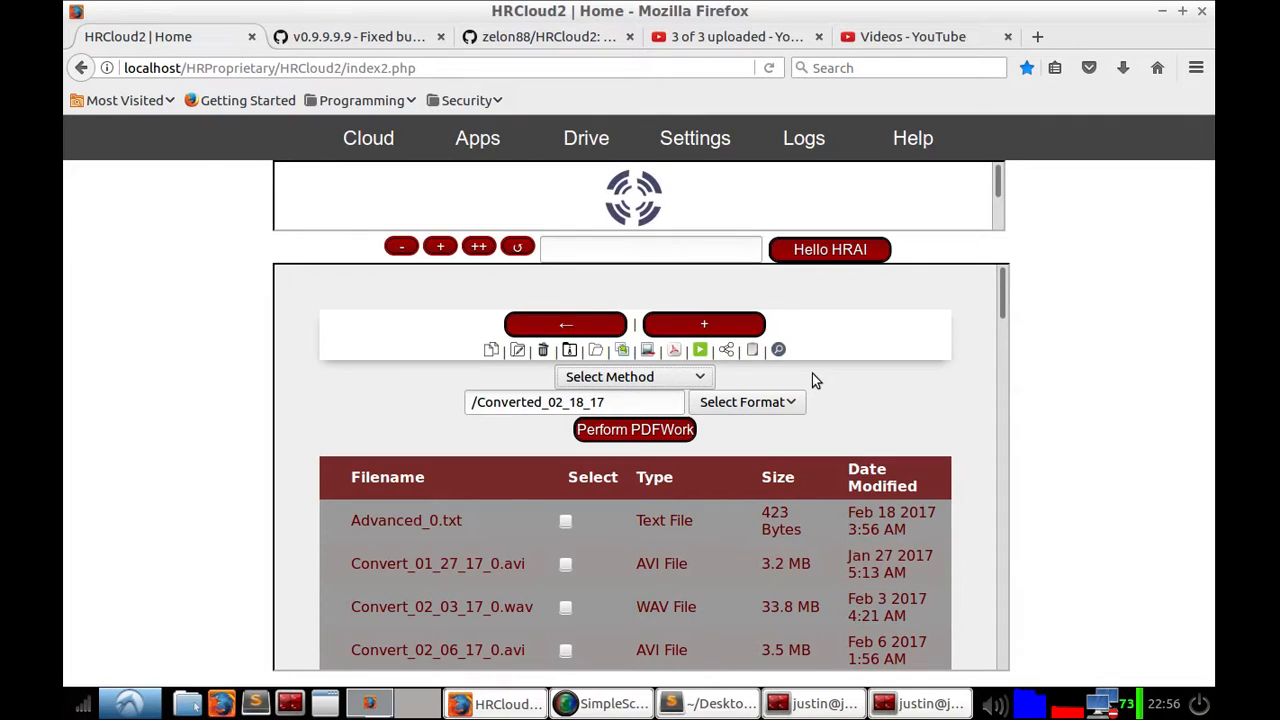
left_click(742, 404)
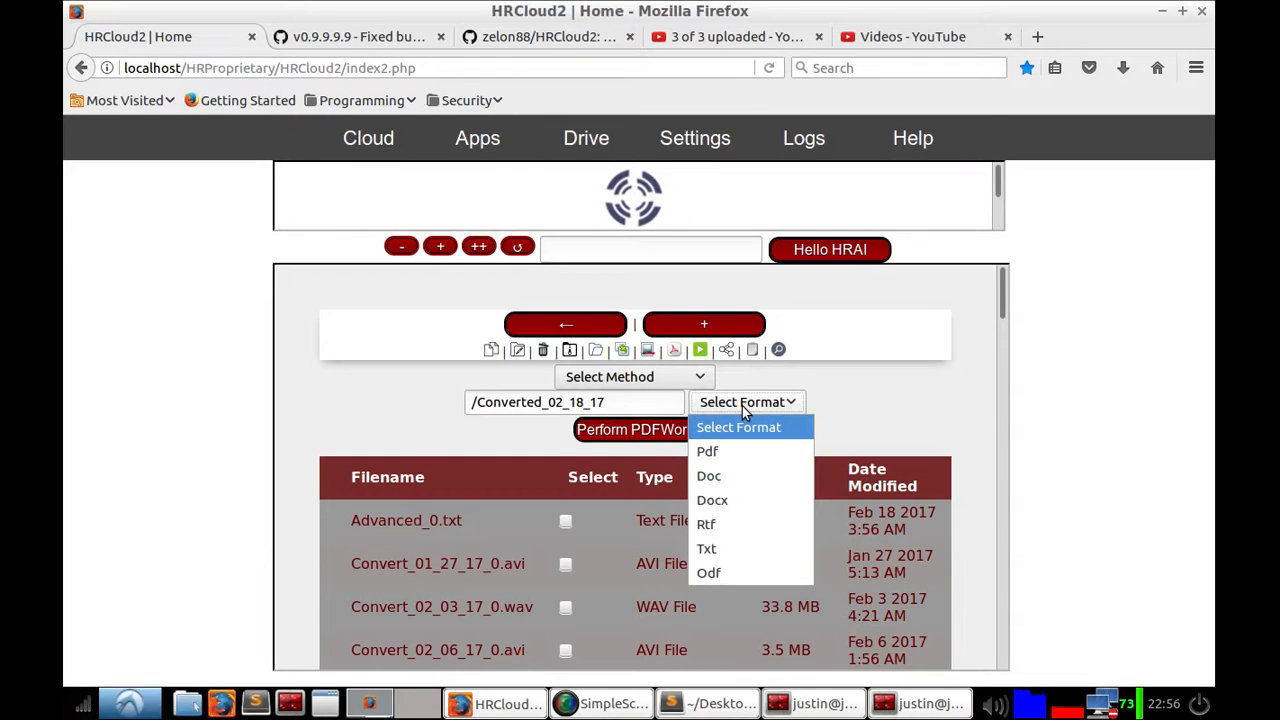
left_click(742, 406)
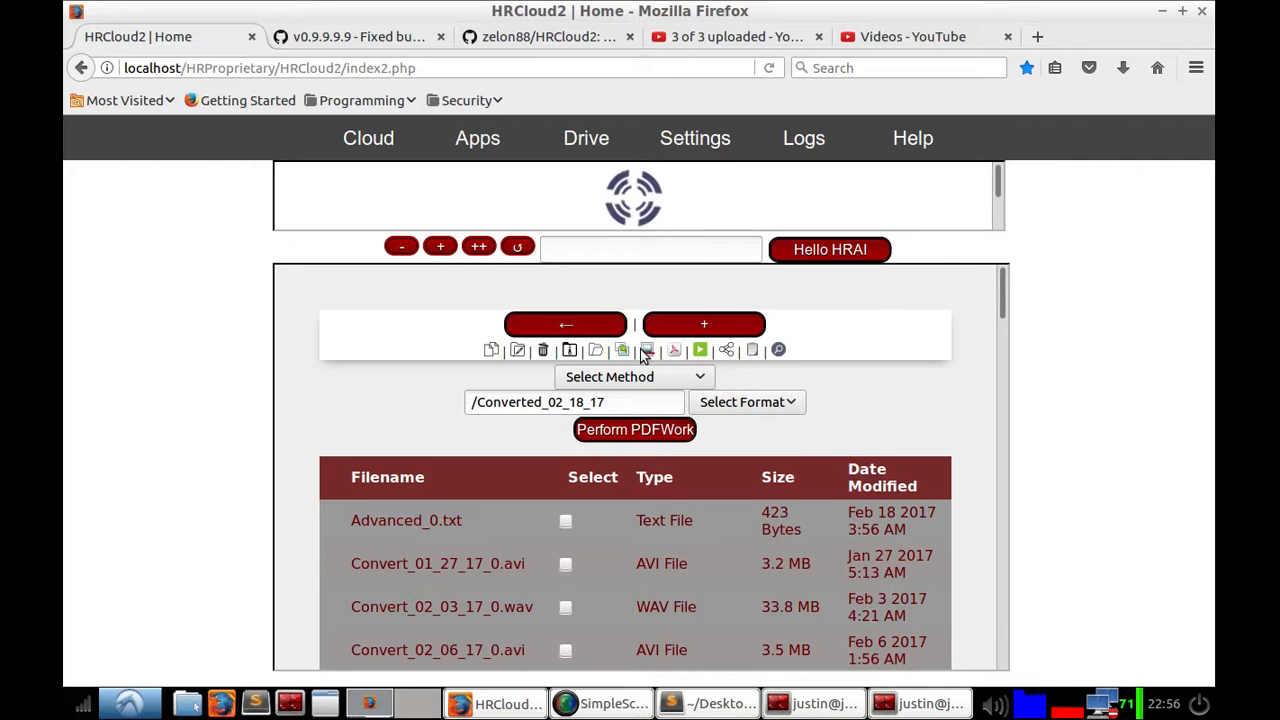
left_click(674, 352)
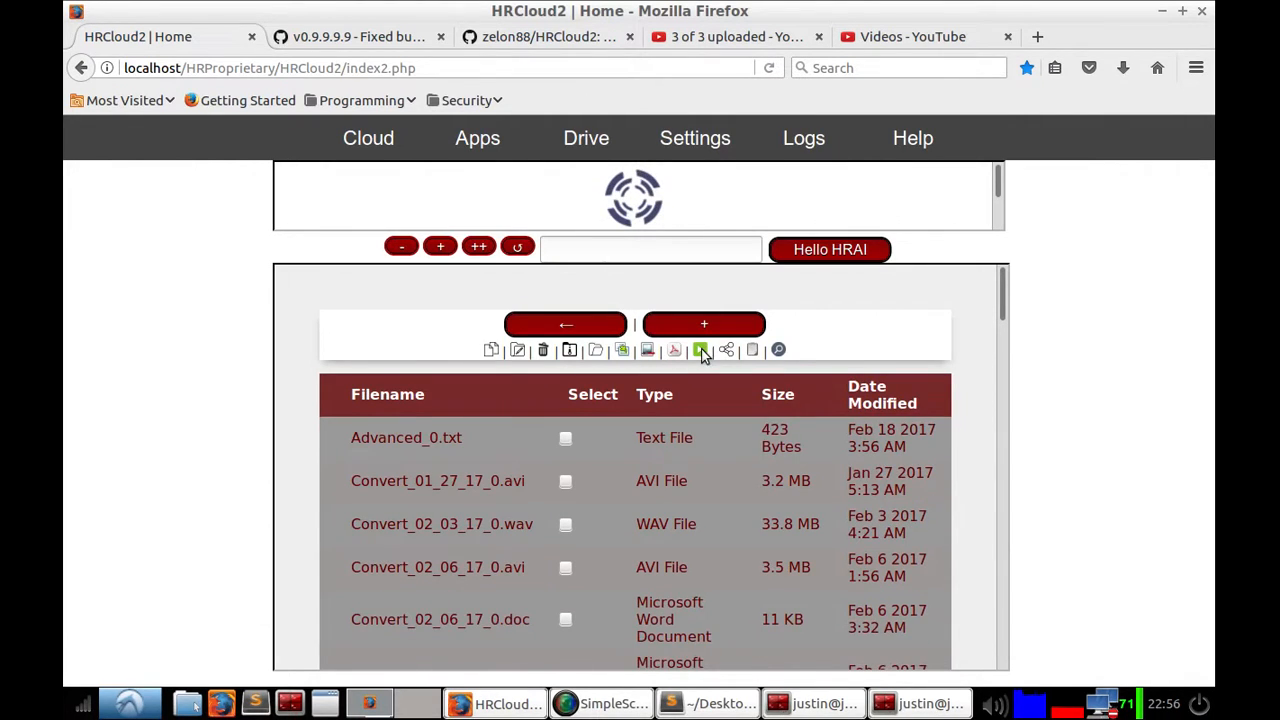
Step: Open the Create Playlist tool and scroll through the Drive file list
left_click(701, 350)
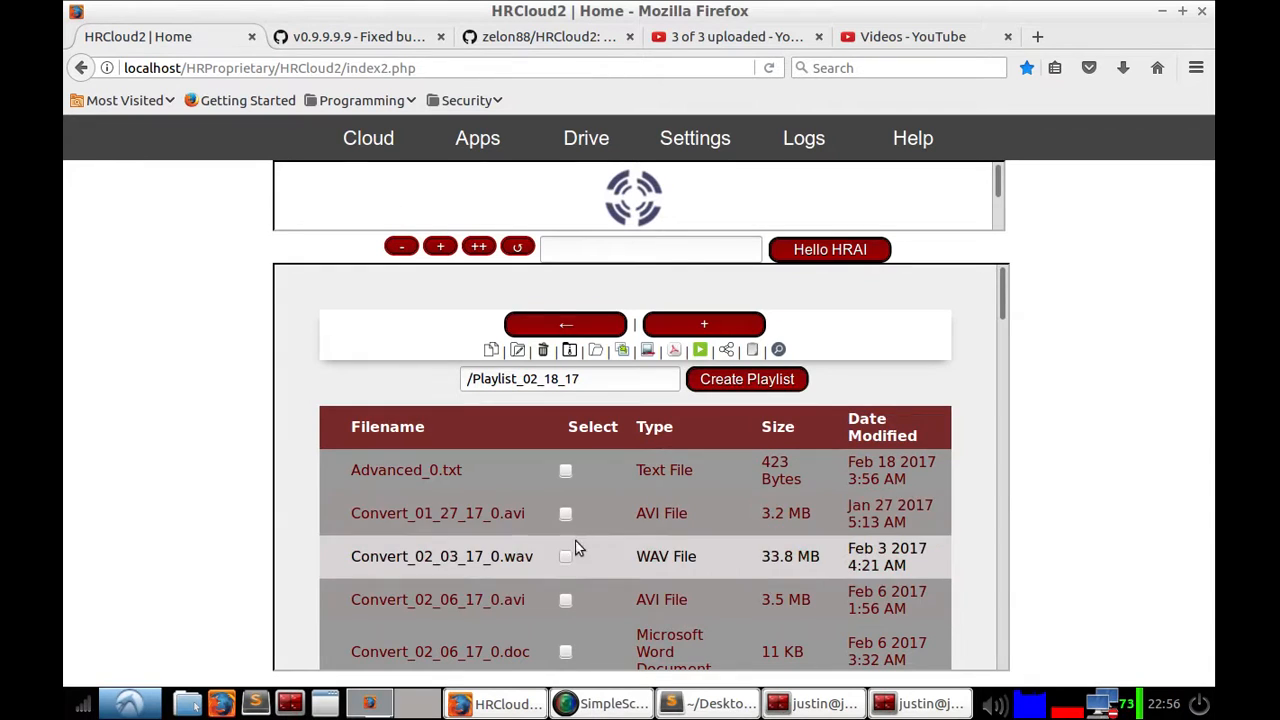
scroll(565, 520, "down", 2)
scroll(567, 544, "down", 9)
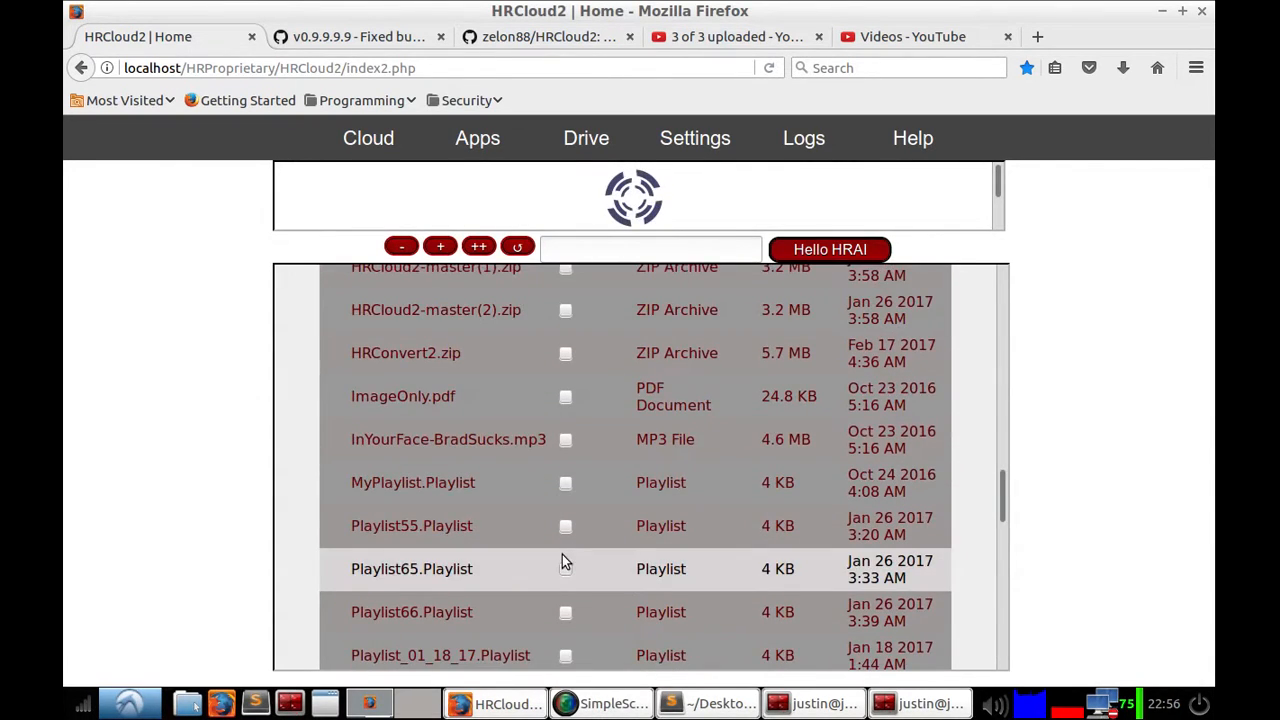
scroll(562, 560, "down", 6)
scroll(562, 562, "down", 3)
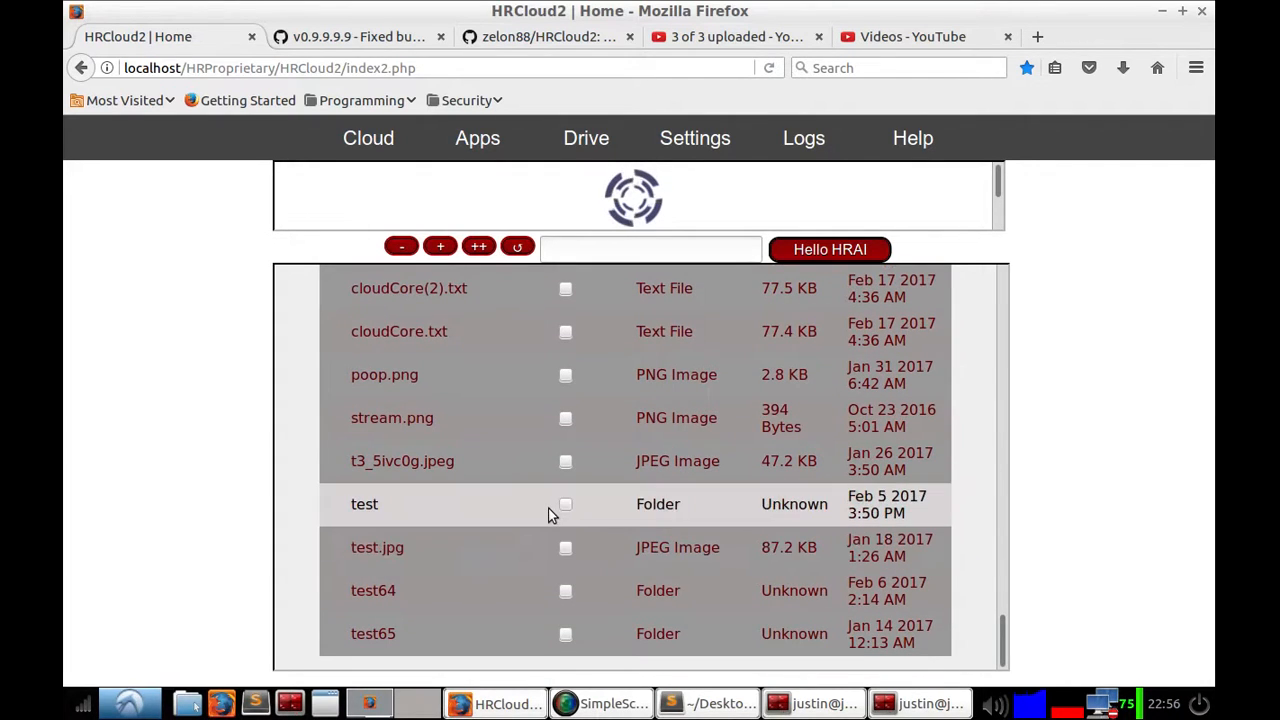
scroll(554, 508, "up", 15)
scroll(726, 404, "up", 8)
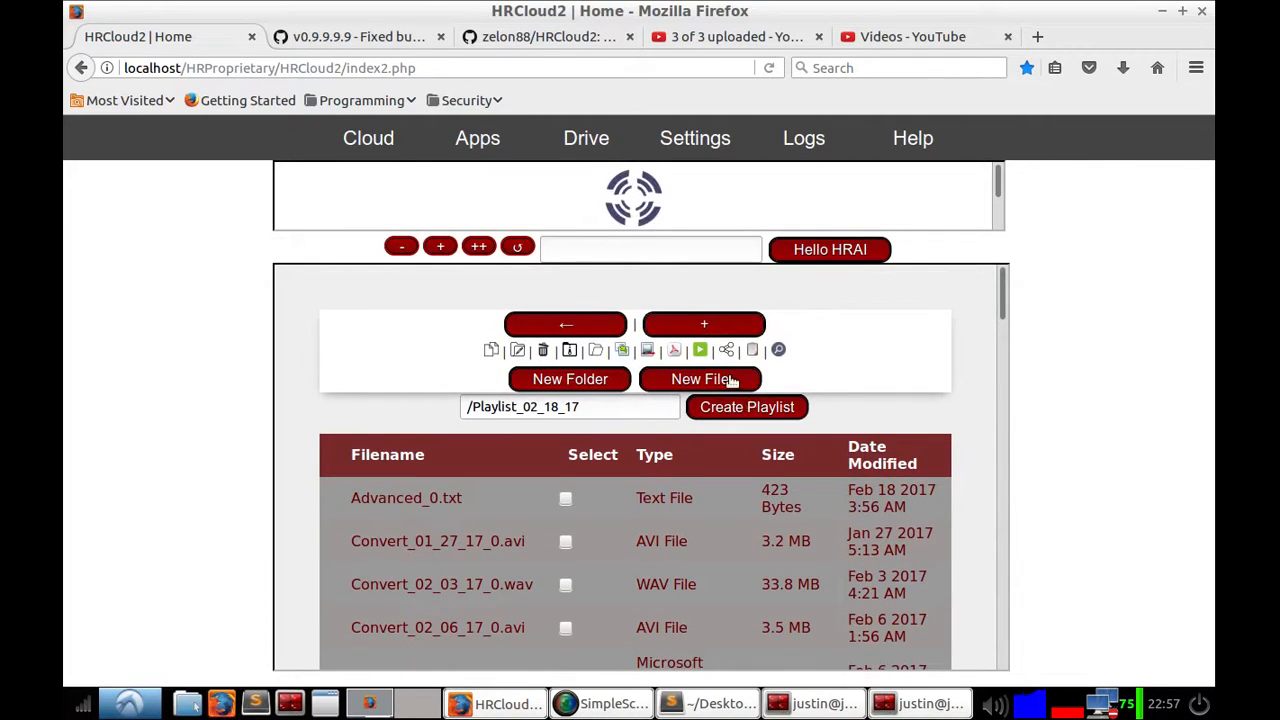
Step: Upload 01_-_Brad_Sucks_-_In_Your_Face.mp3 from the Music folder to Drive as a new file
left_click(712, 384)
left_click(604, 405)
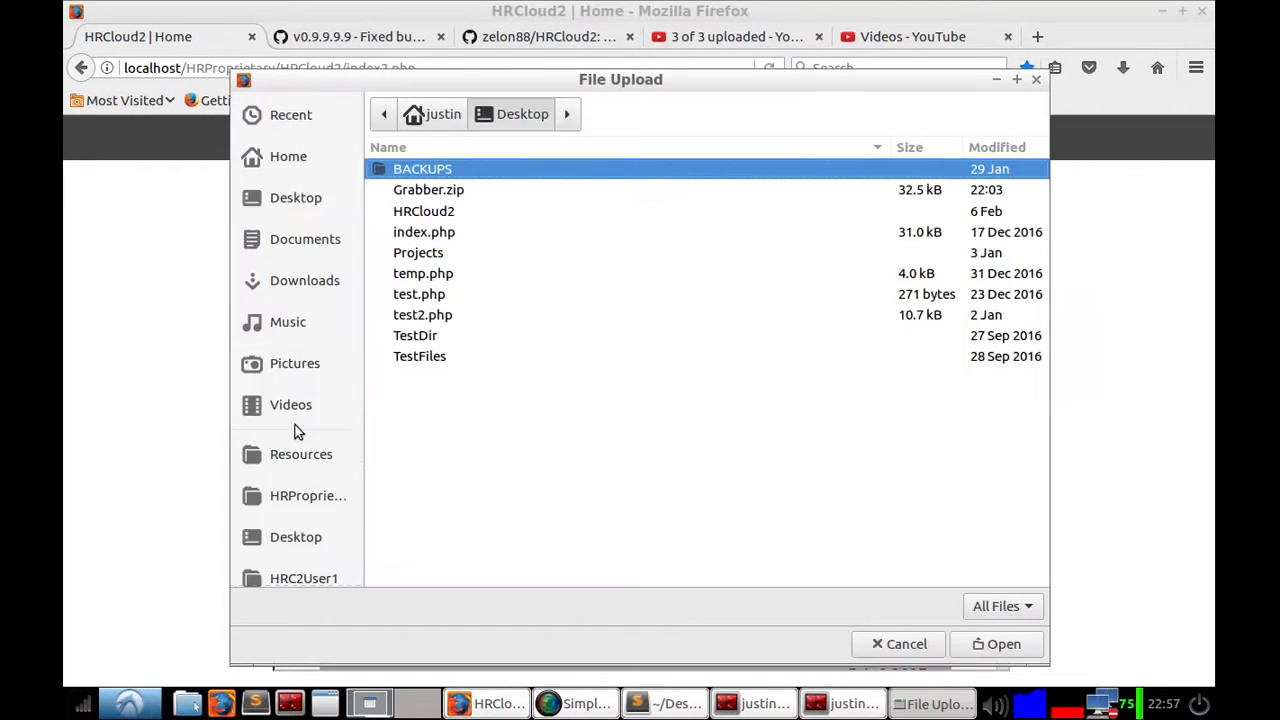
left_click(291, 322)
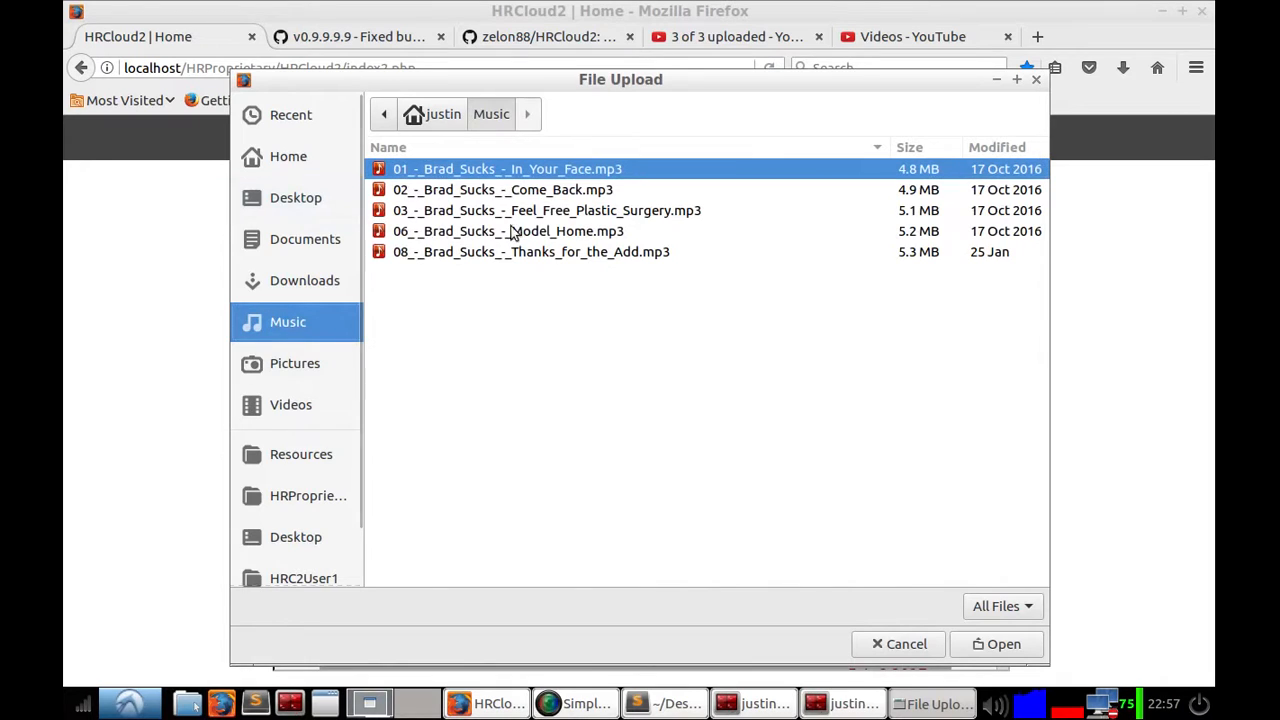
left_click(983, 645)
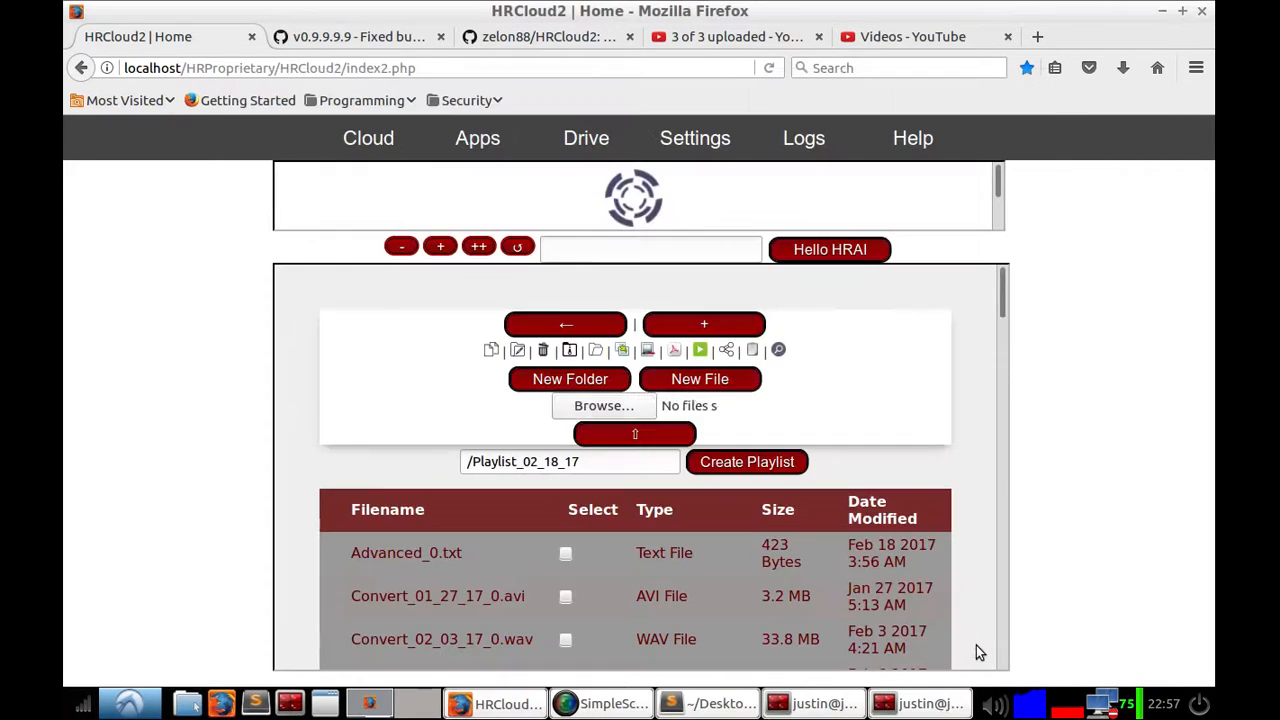
left_click(641, 434)
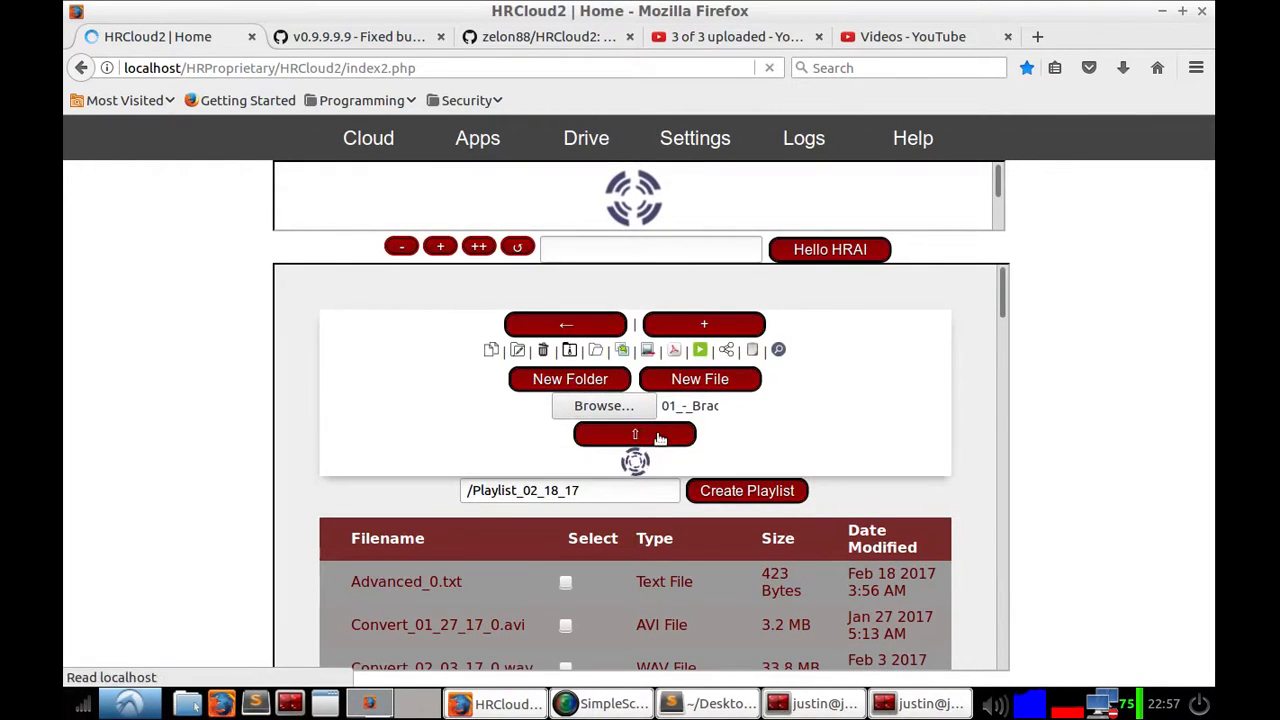
Step: Sort the Drive file list by date modified
left_click_drag(336, 314, 580, 317)
left_click(581, 317)
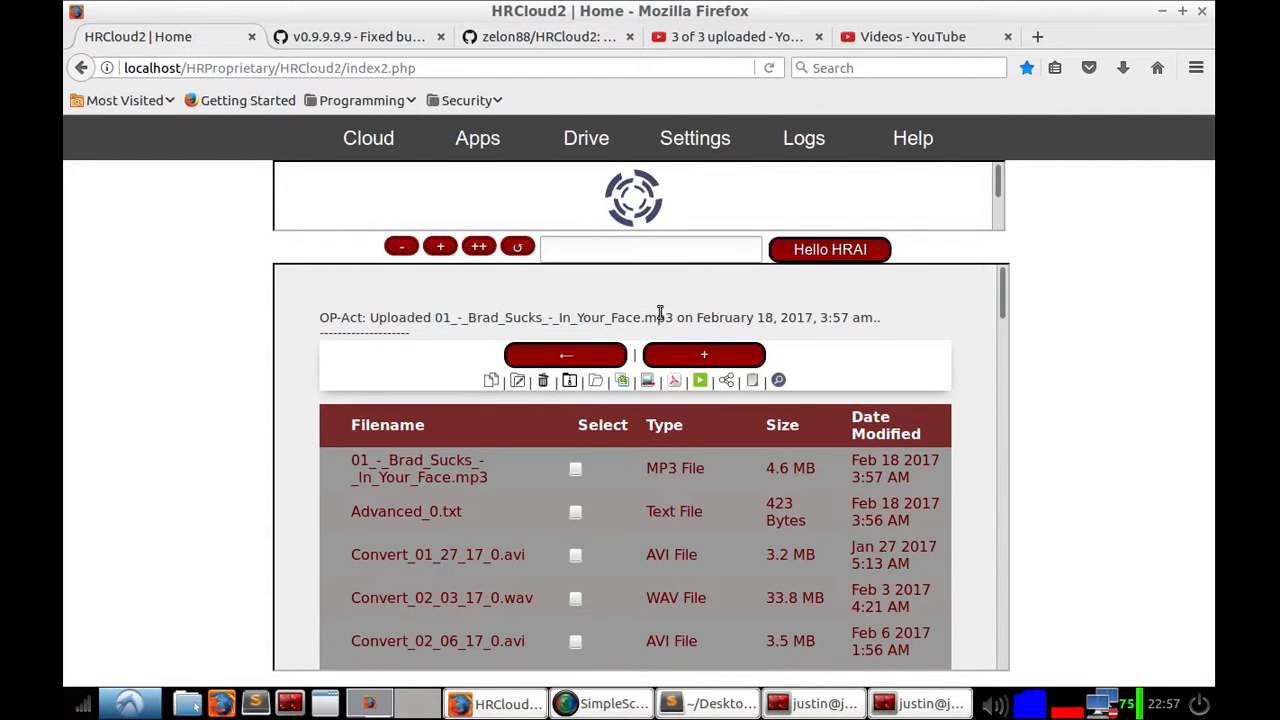
double_click(872, 432)
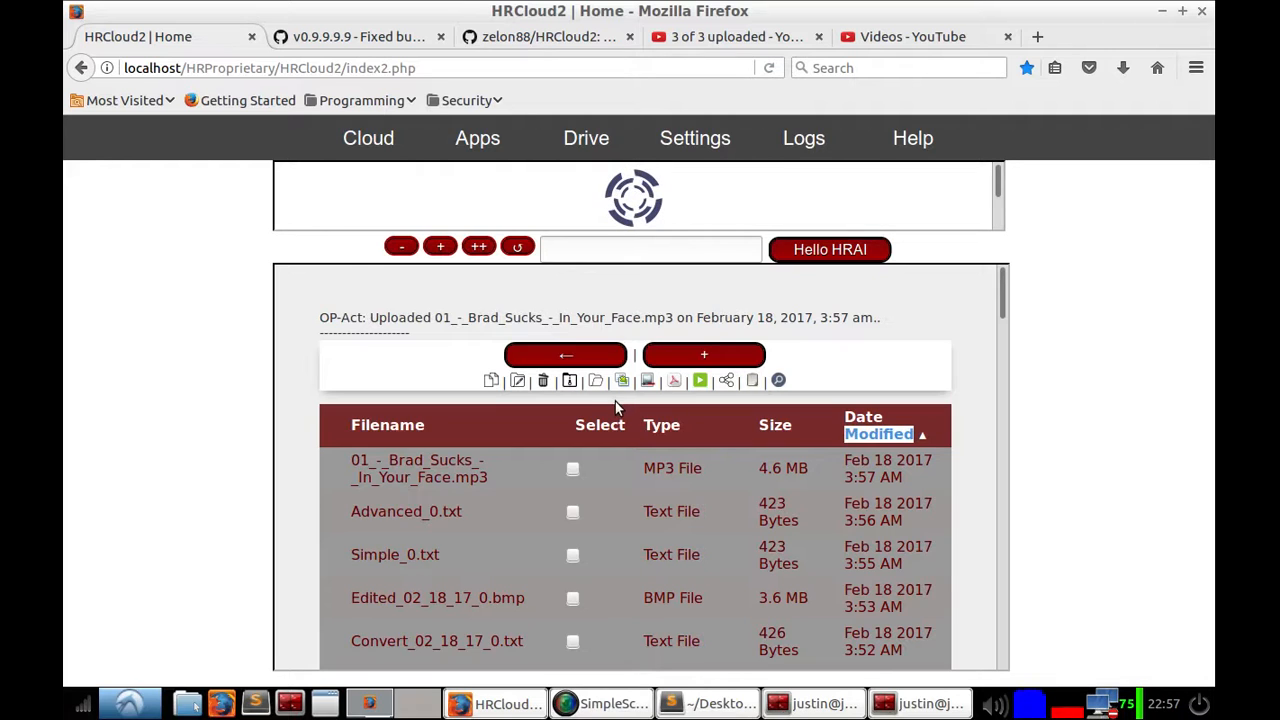
Step: Select 01_-_Brad_Sucks_-_In_Your_Face.mp3 and Convert_02_18_17_0.mp3 in the Drive list
left_click(569, 476)
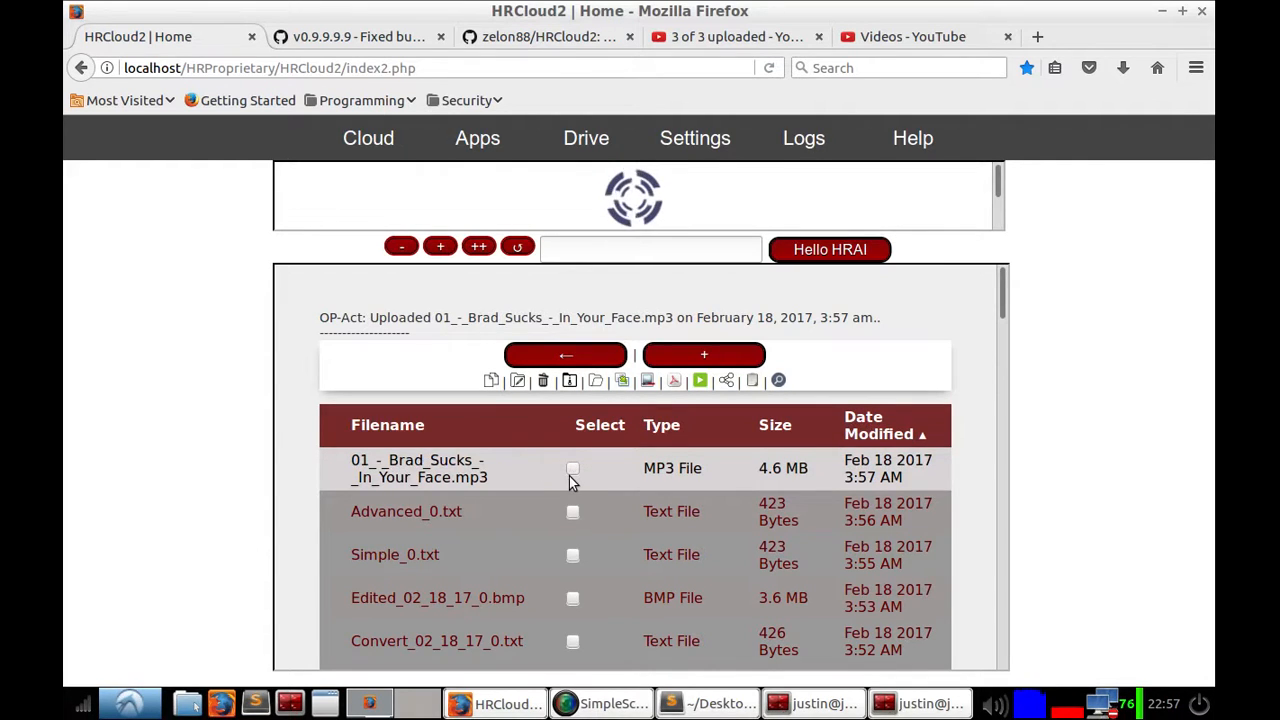
left_click(574, 469)
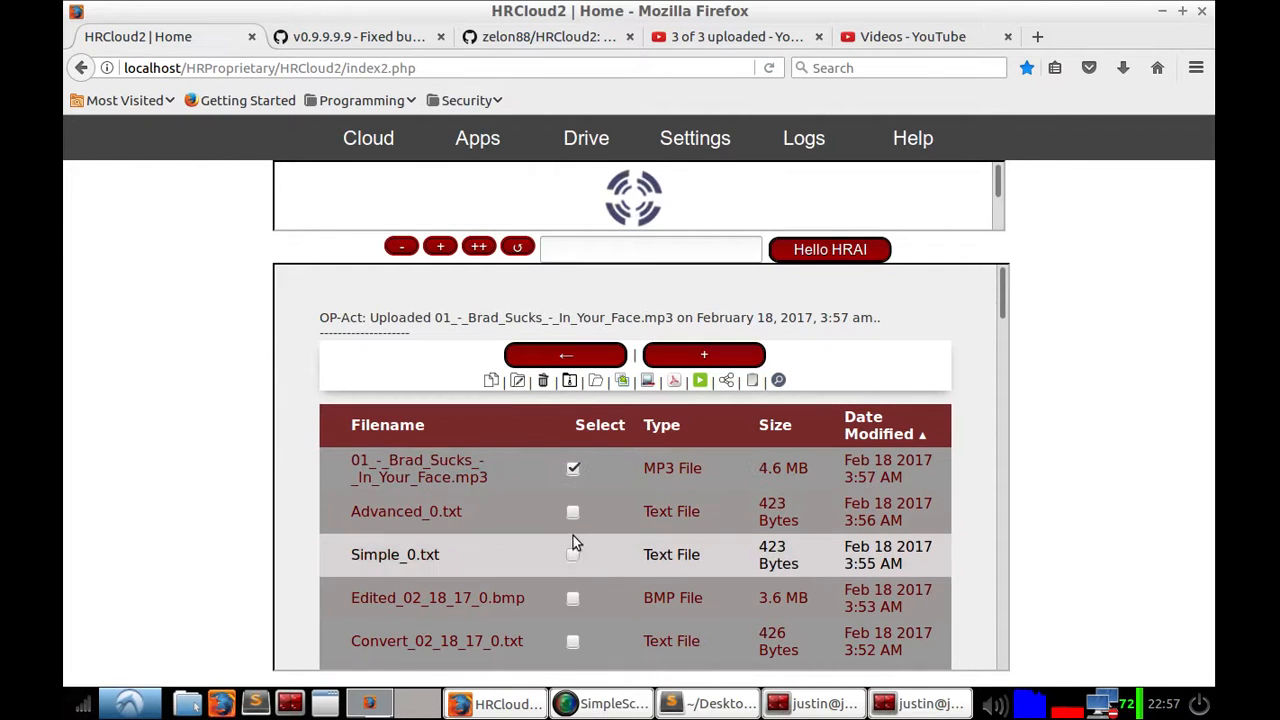
scroll(568, 640, "down", 1)
scroll(571, 650, "down", 3)
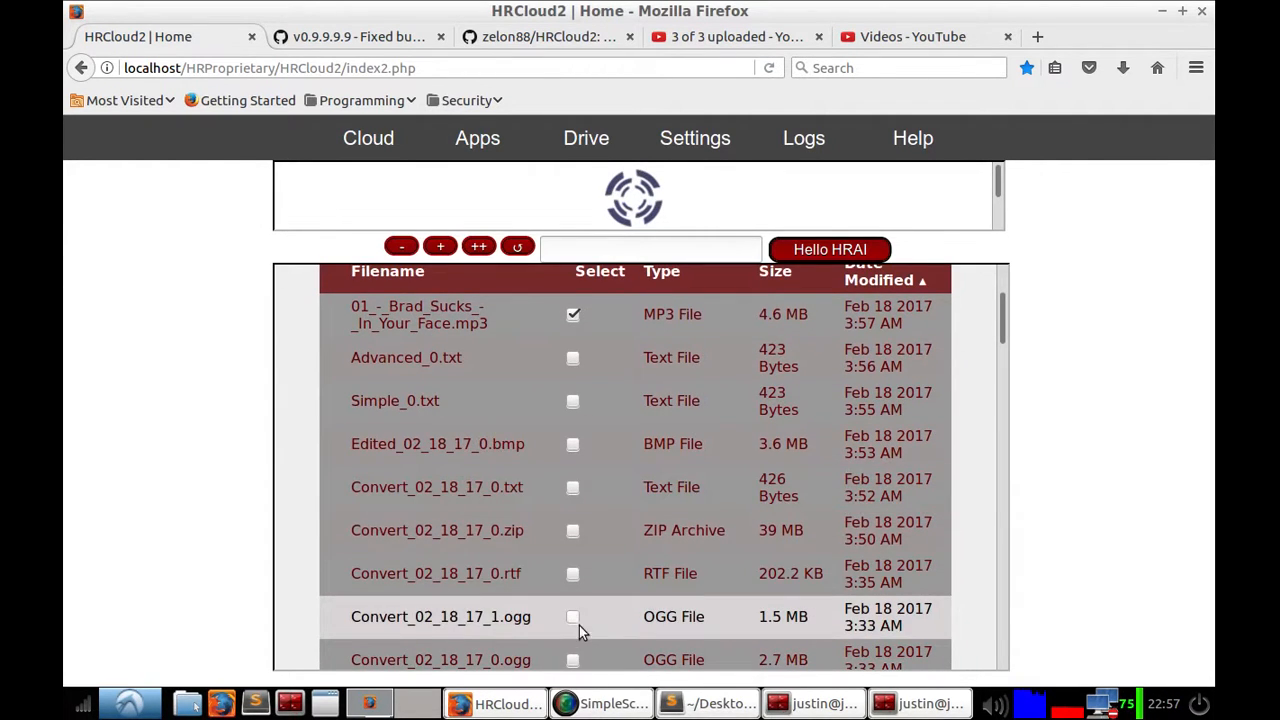
scroll(571, 625, "down", 7)
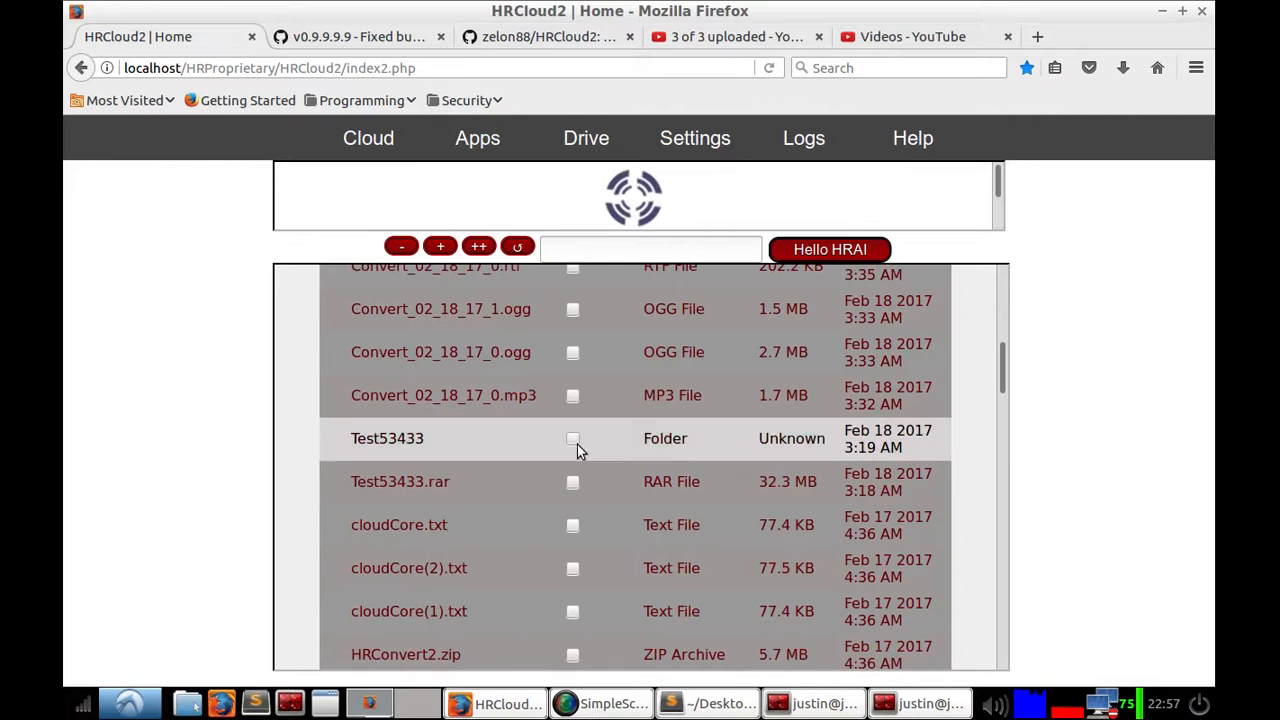
left_click(572, 396)
scroll(578, 488, "up", 10)
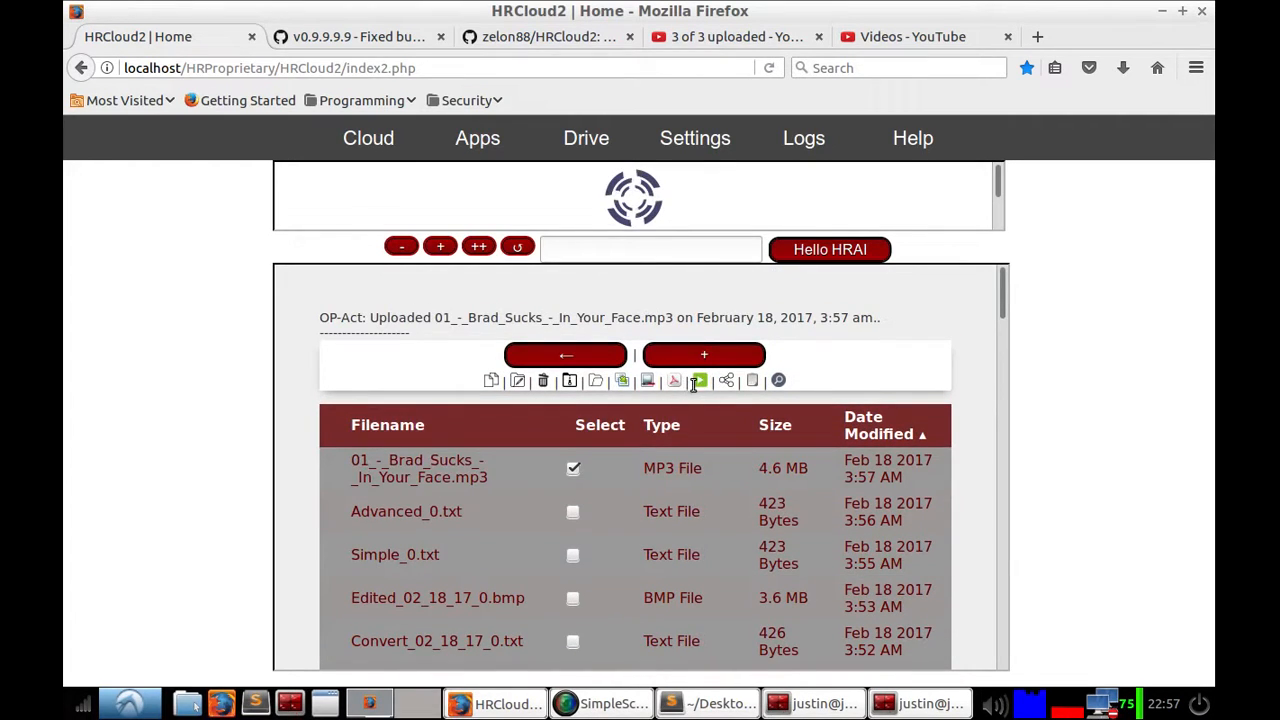
Step: Create a playlist named 2300 from the selected audio files
left_click(699, 382)
double_click(476, 411)
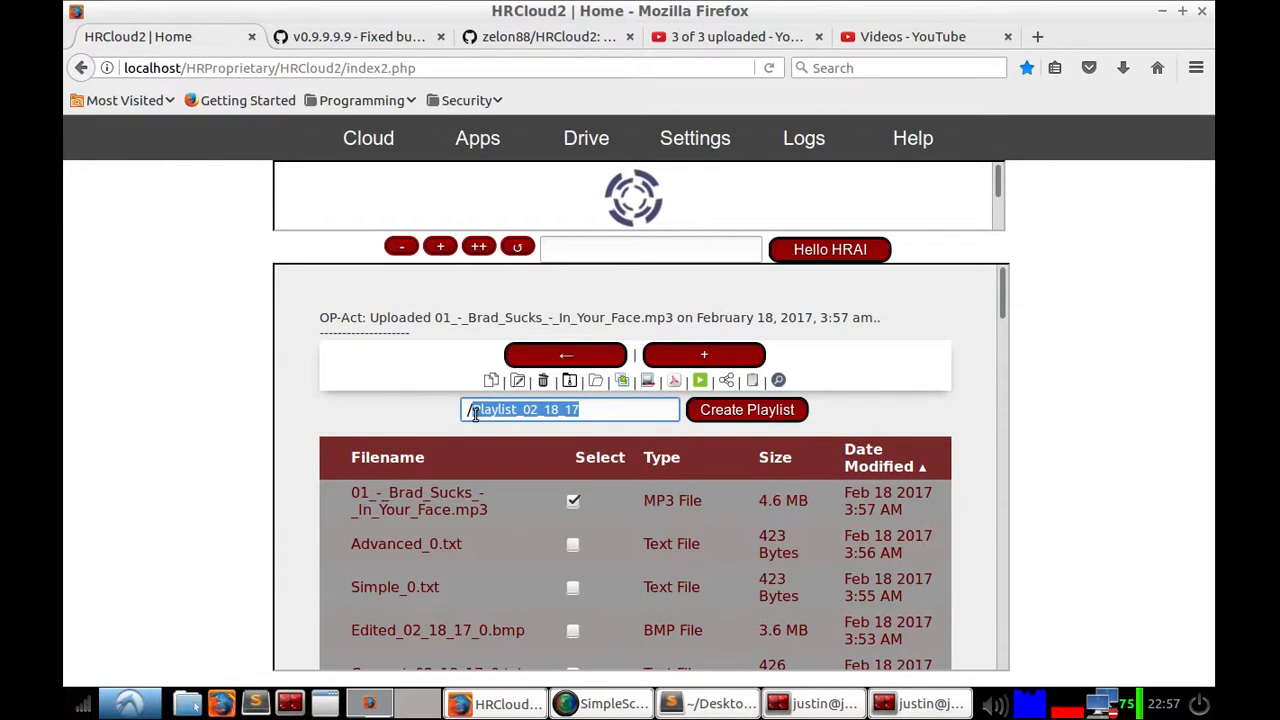
type("a300")
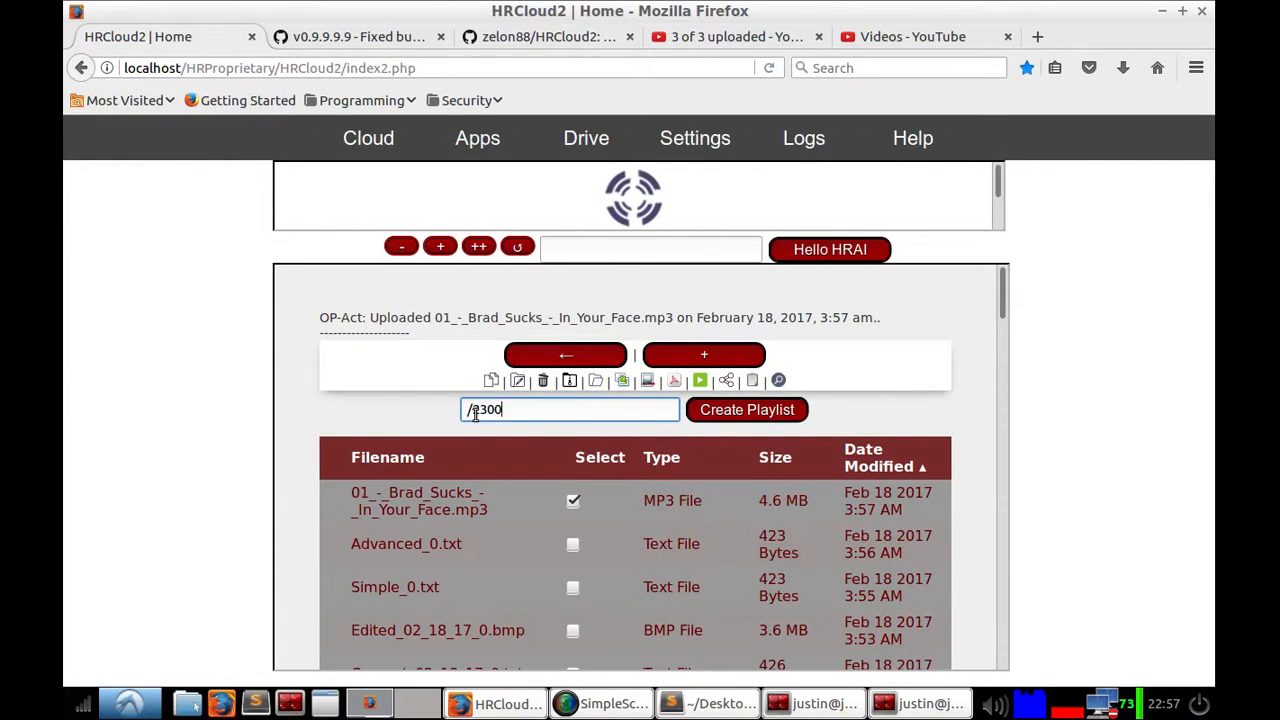
left_click(705, 412)
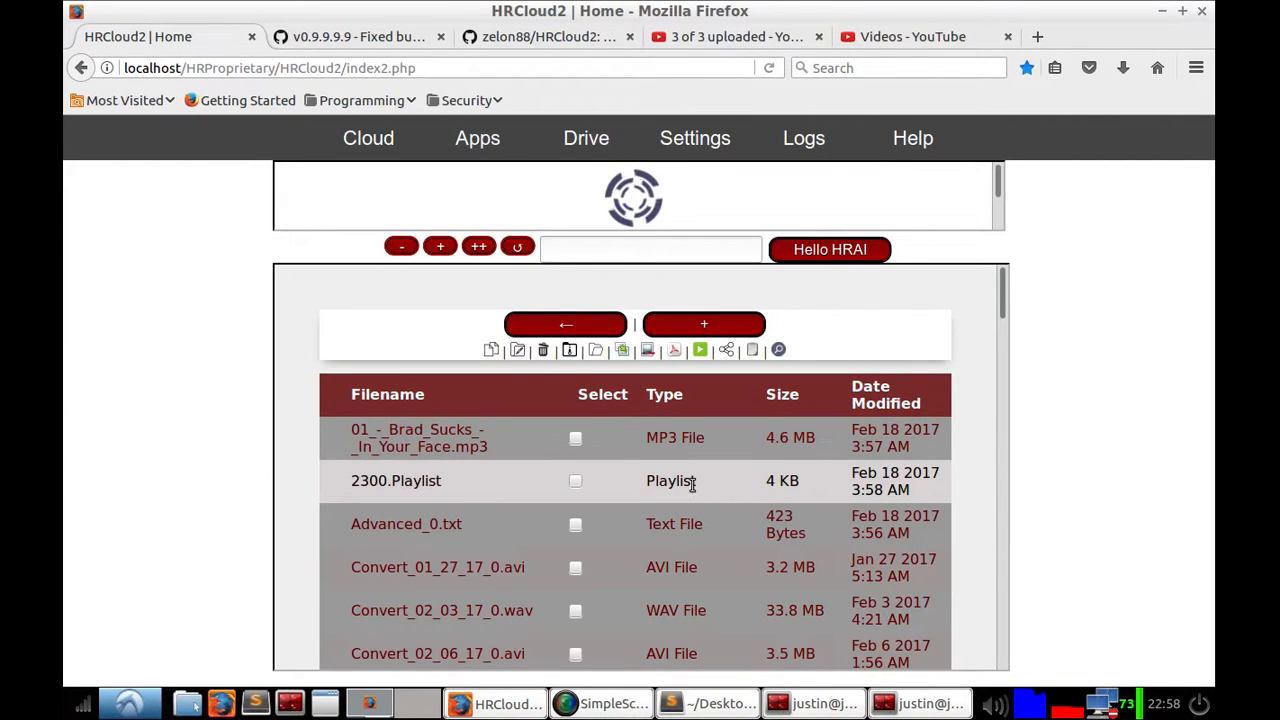
Step: Open 2300.Playlist and expand, then collapse, the first track's details
left_click(405, 489)
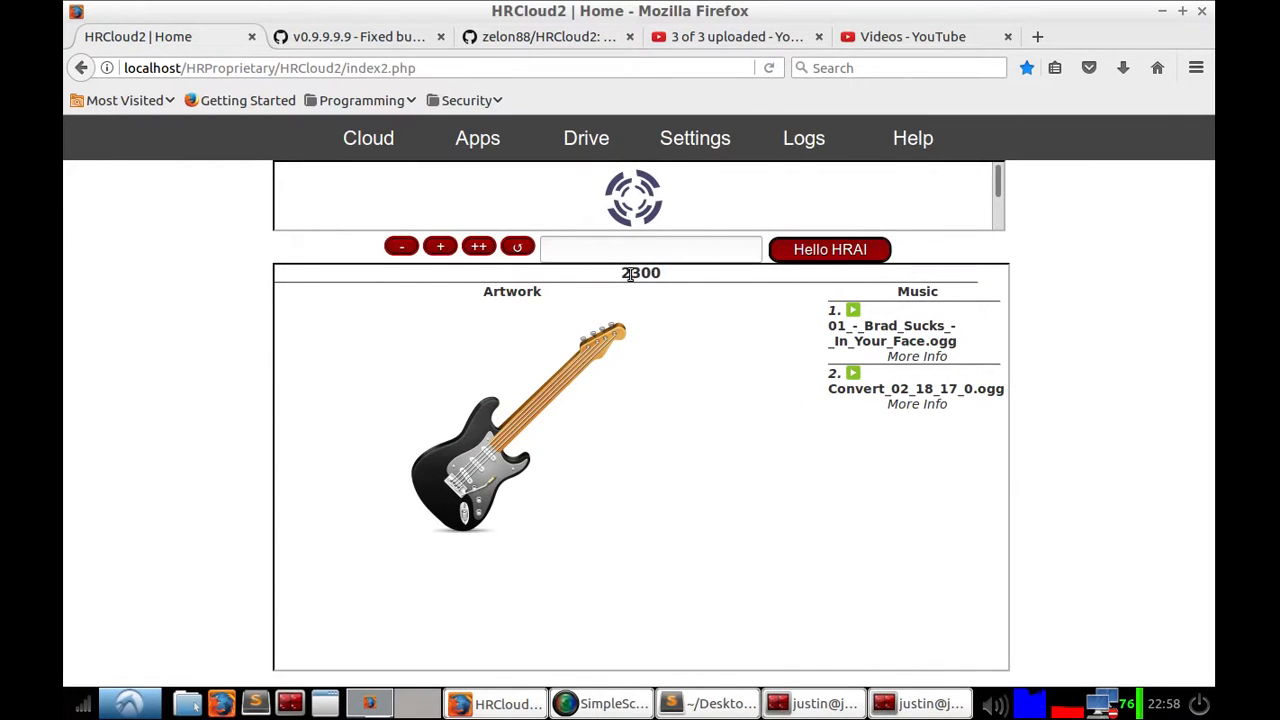
left_click_drag(618, 277, 707, 272)
left_click(649, 333)
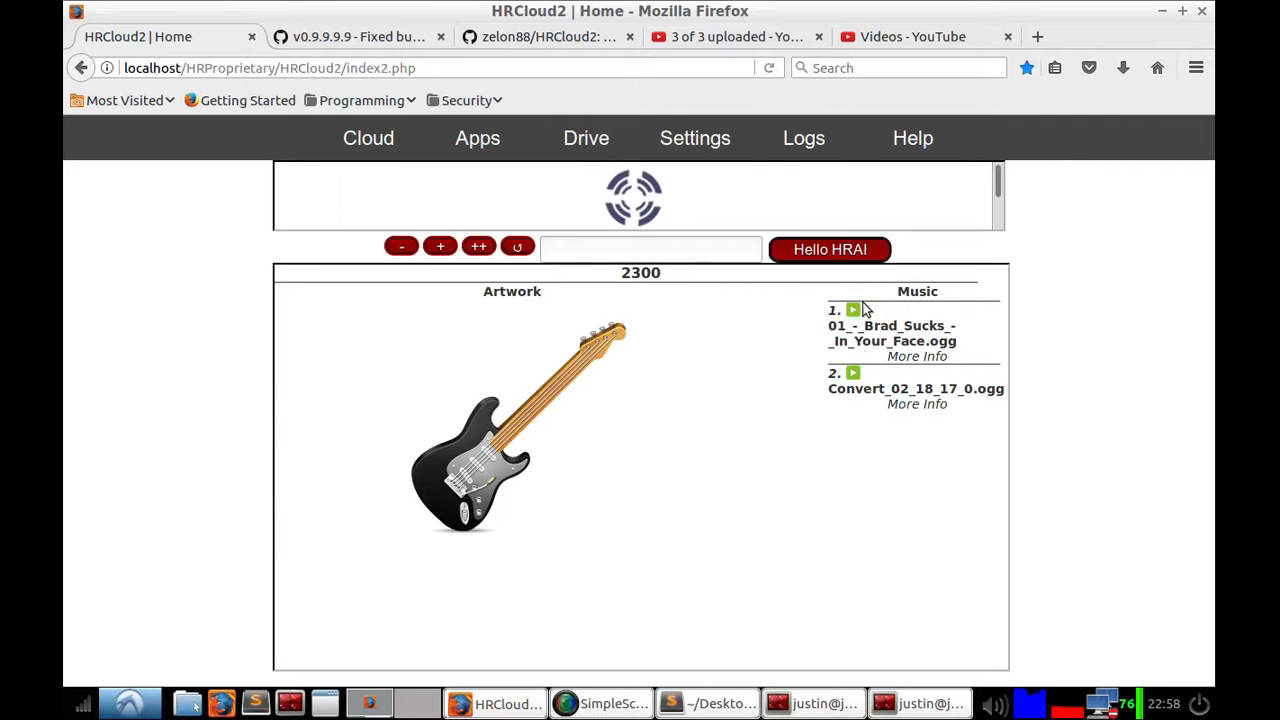
left_click(922, 357)
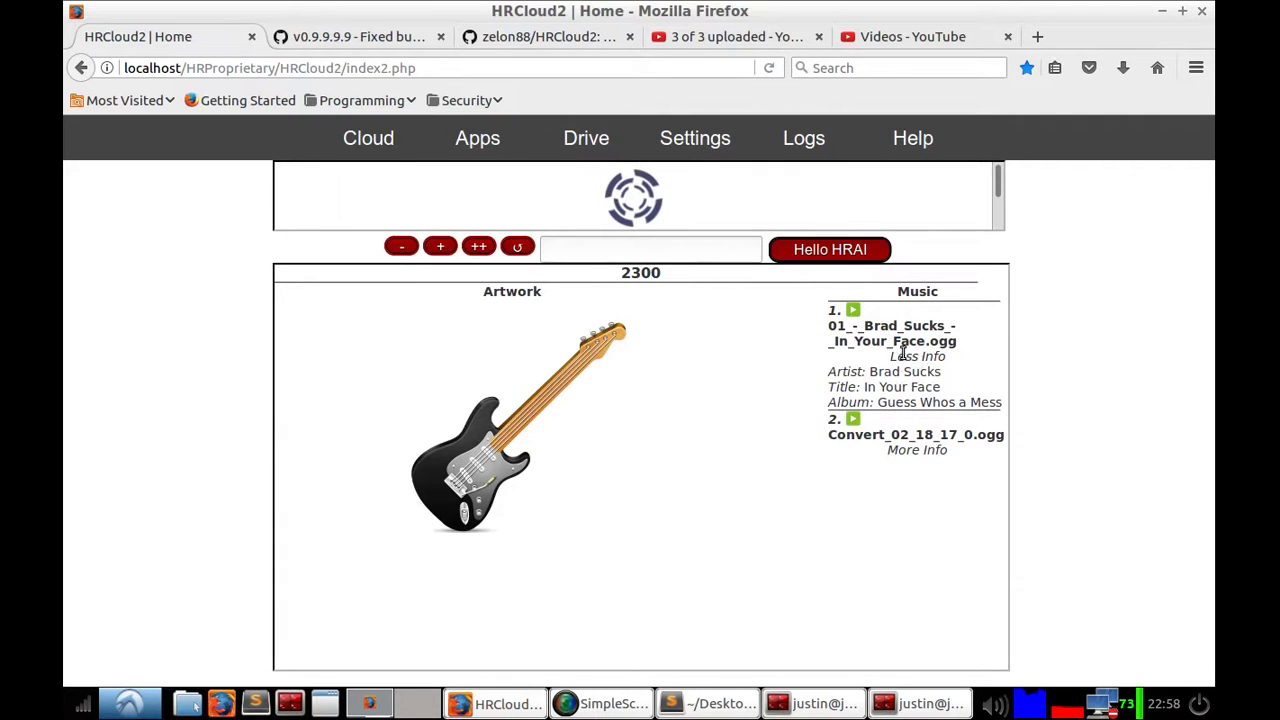
left_click(903, 355)
Step: Play the first playlist track briefly, stop it, and return to Drive
left_click(850, 311)
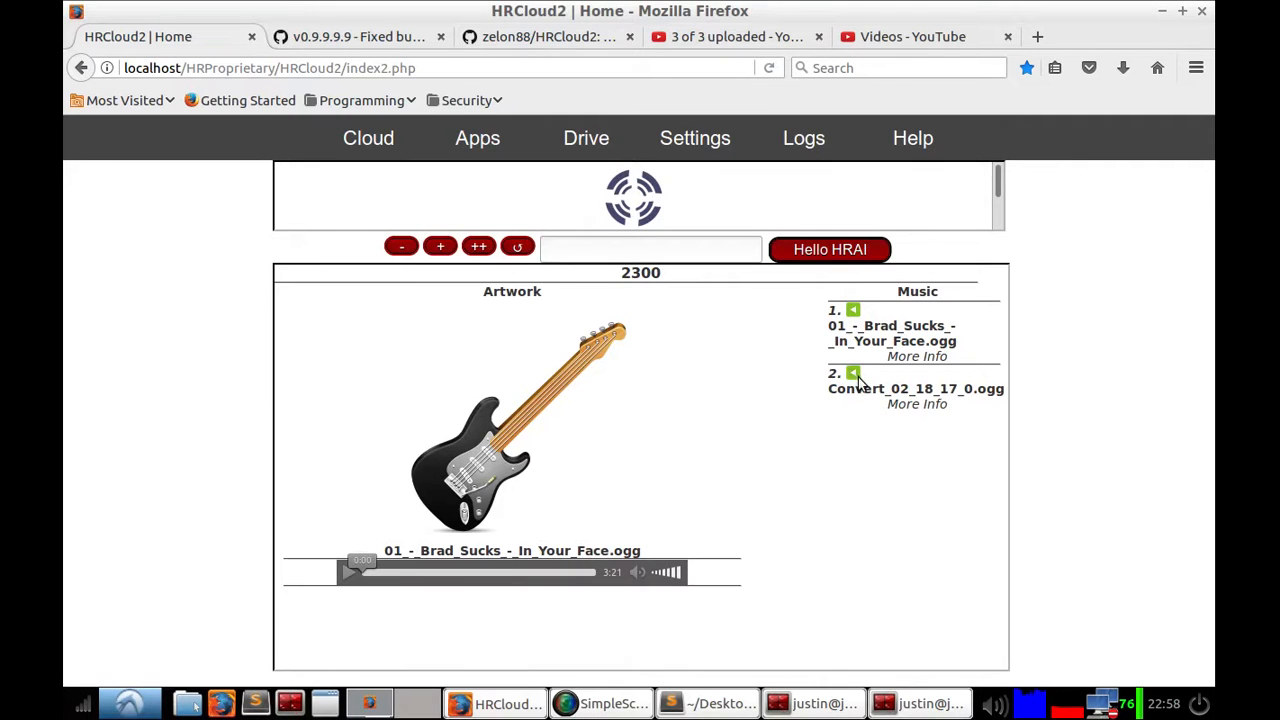
left_click(851, 313)
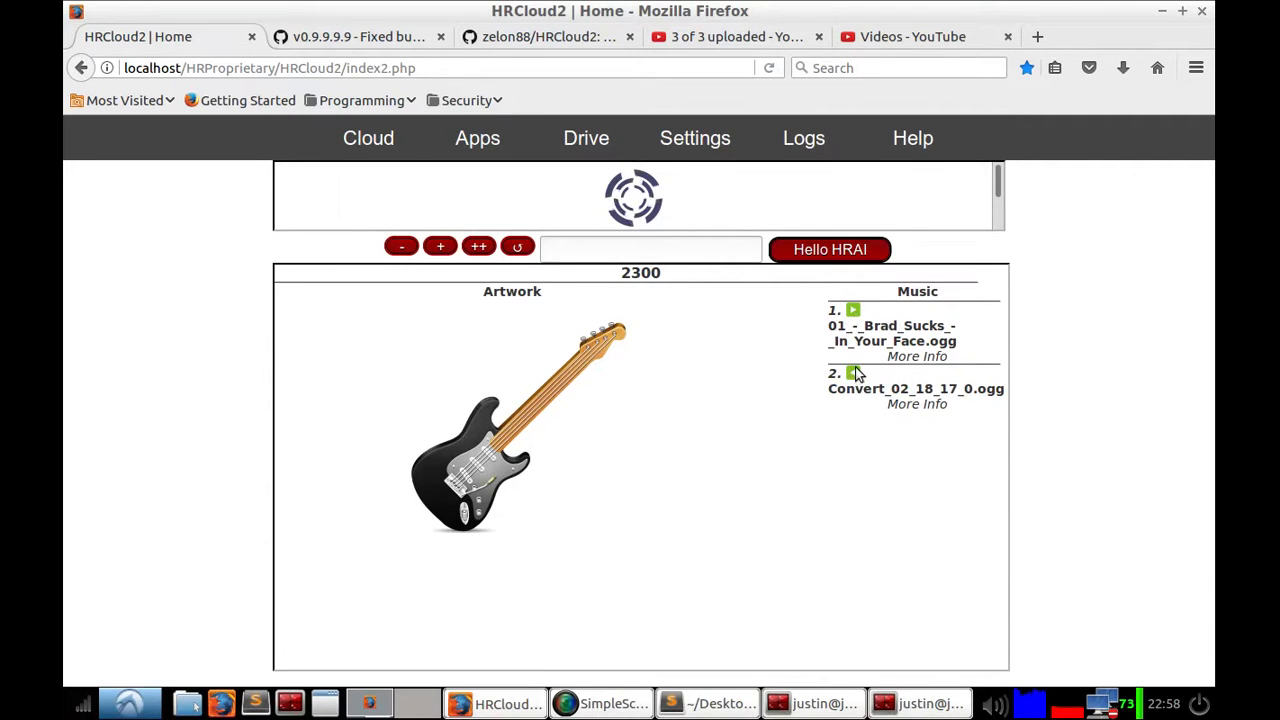
left_click(602, 130)
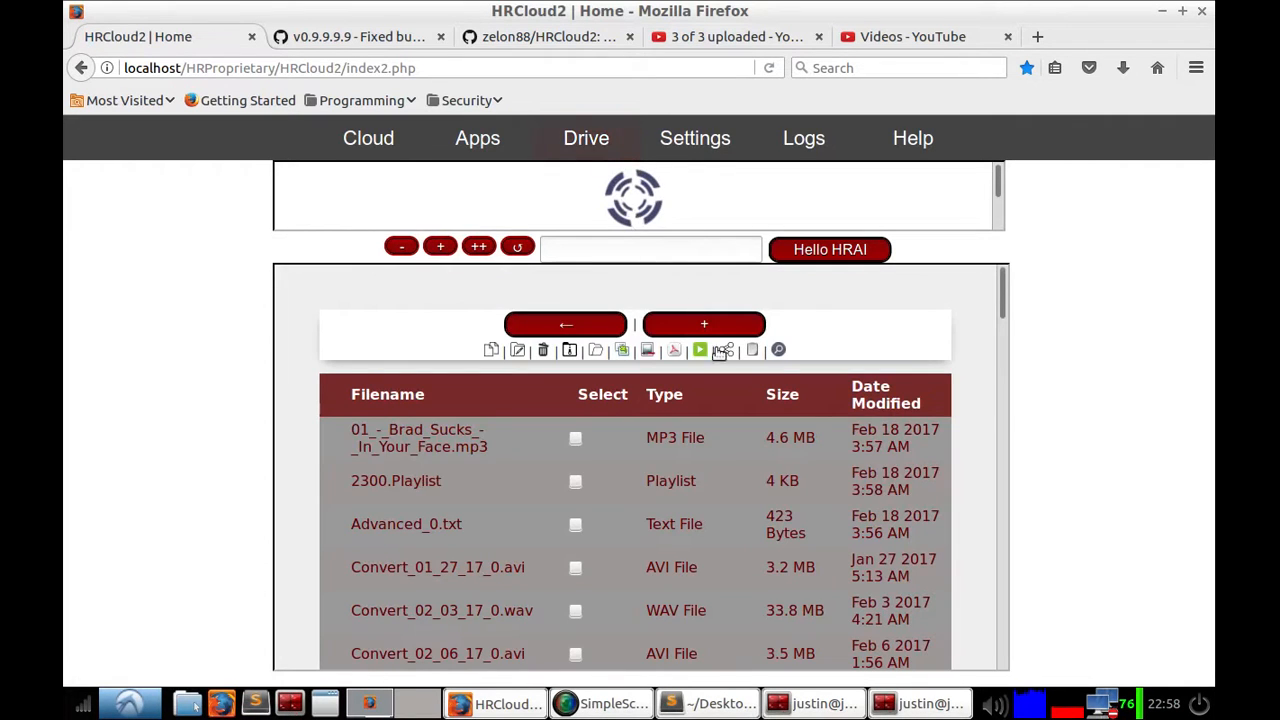
Step: Select the Brad Sucks MP3 and view the Shared Files list, then go back to Drive
left_click(721, 353)
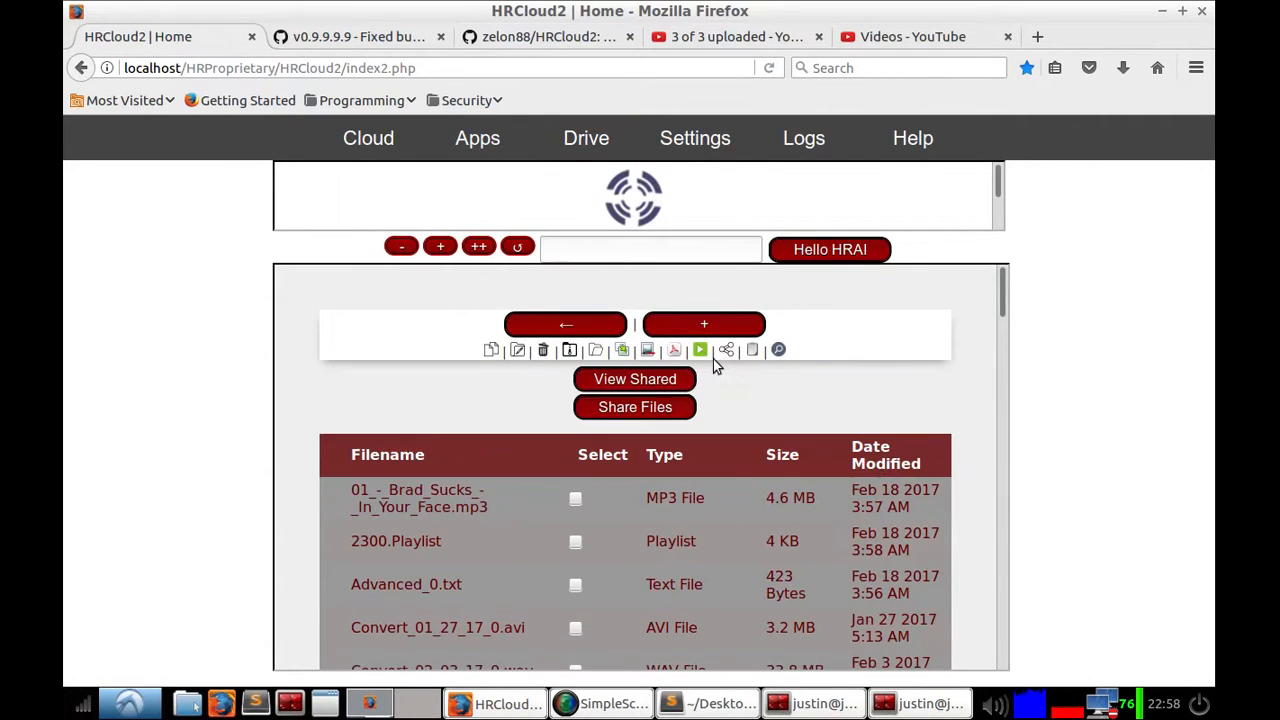
left_click(727, 352)
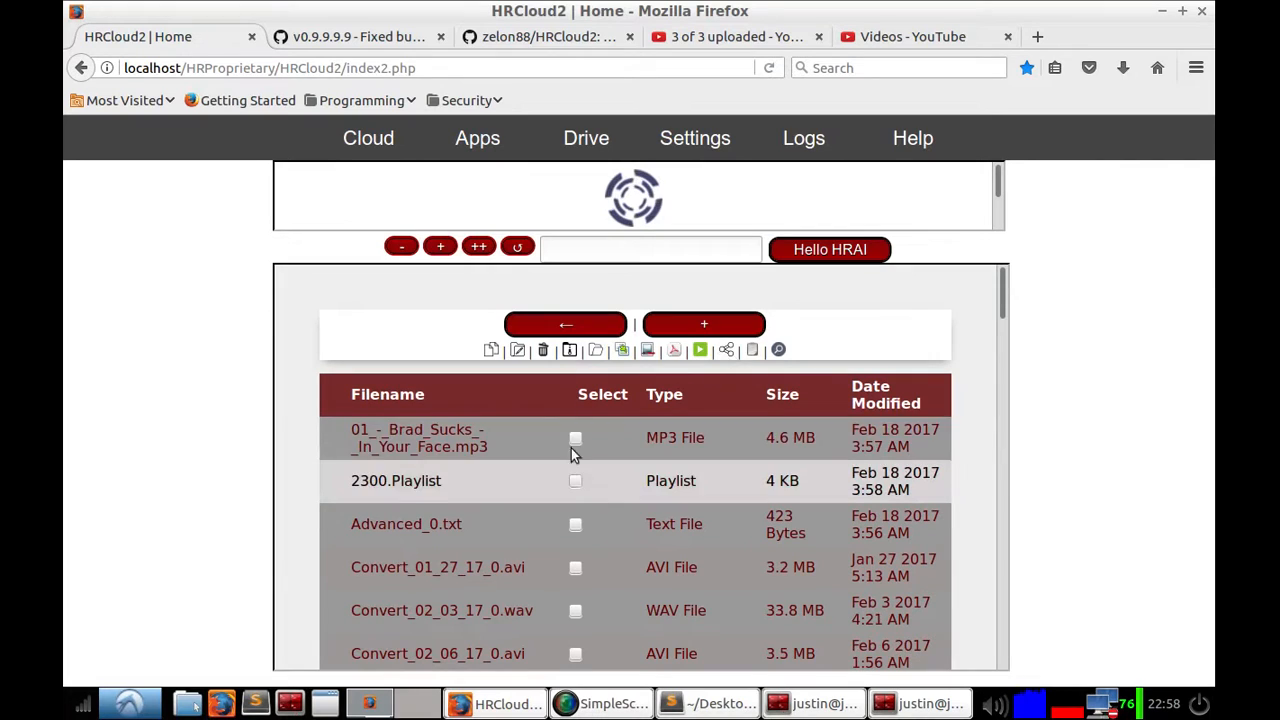
left_click(576, 438)
left_click(700, 350)
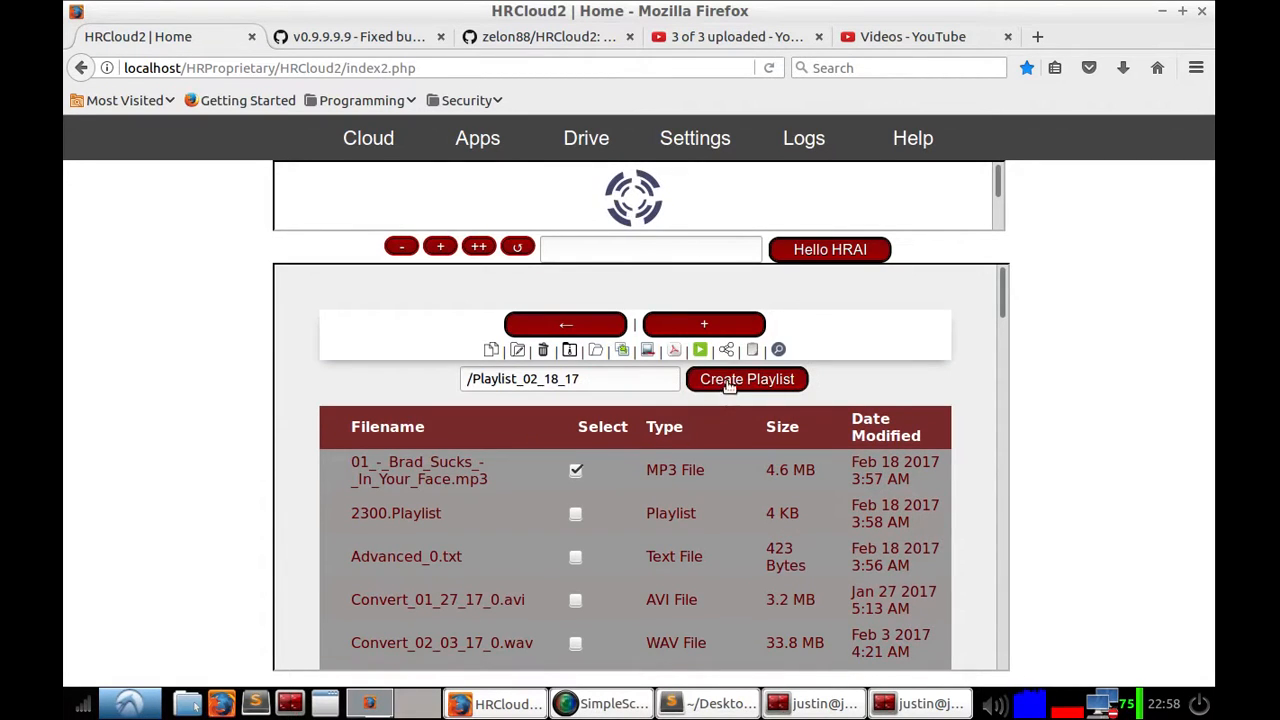
left_click(702, 352)
left_click(728, 350)
left_click(634, 380)
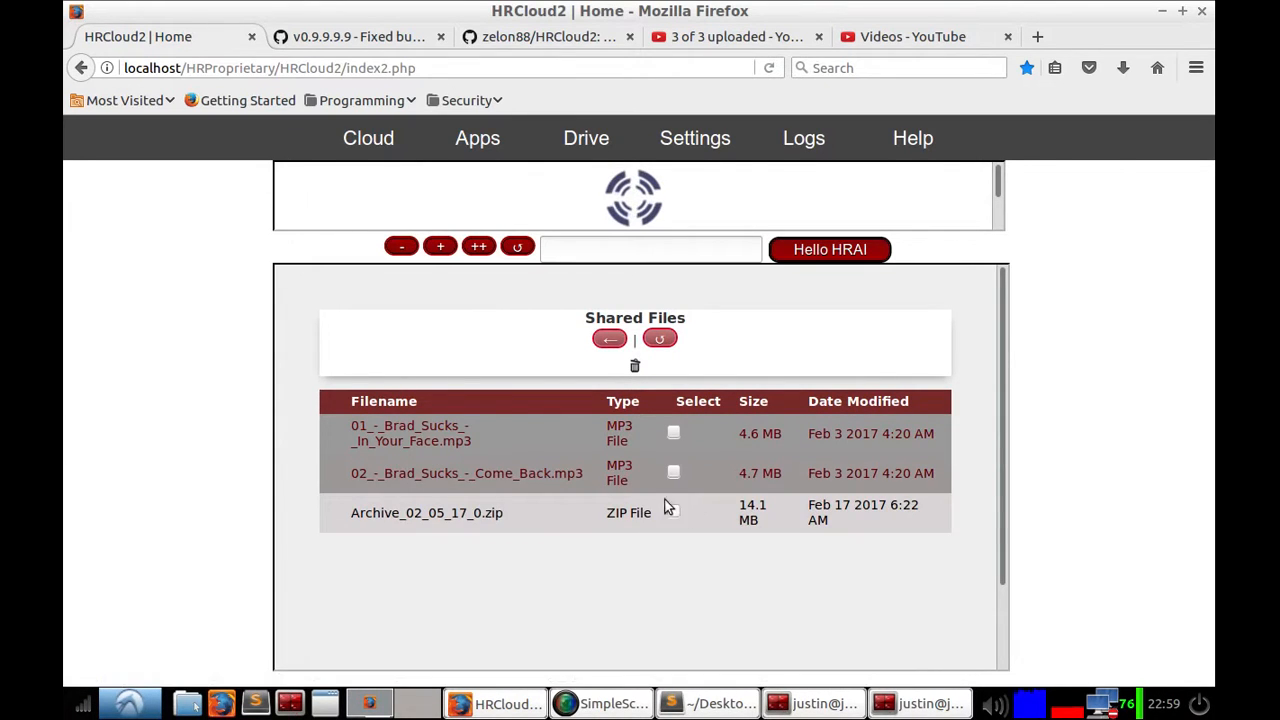
left_click(609, 338)
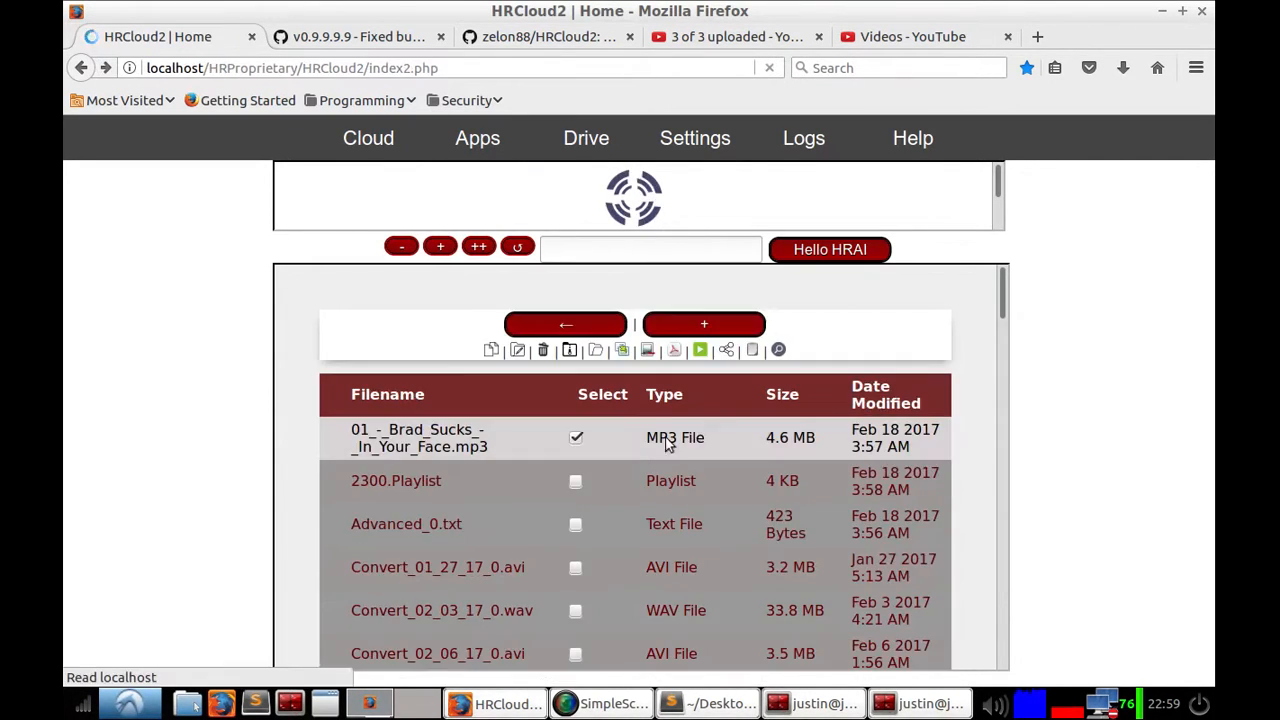
Step: Open Shared Files again and copy the link location of 01_-_Brad_Sucks_-_In_Your_Face.mp3
left_click(726, 351)
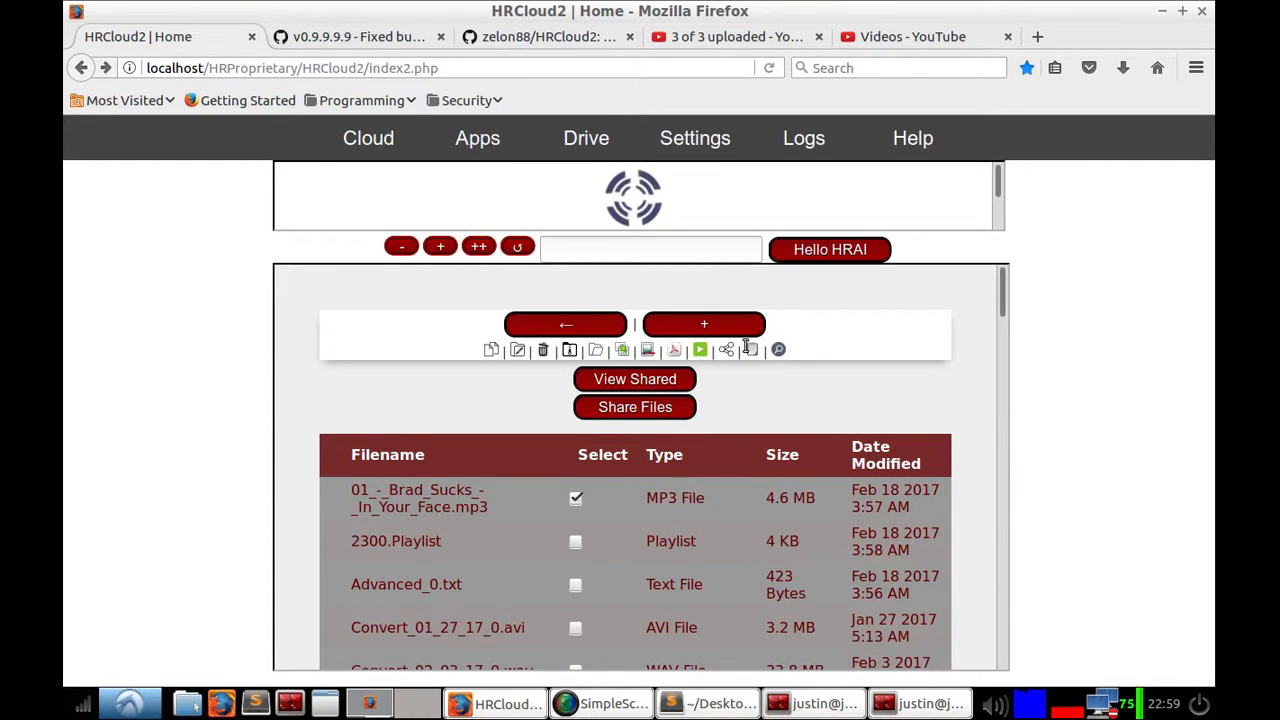
left_click(670, 378)
right_click(412, 432)
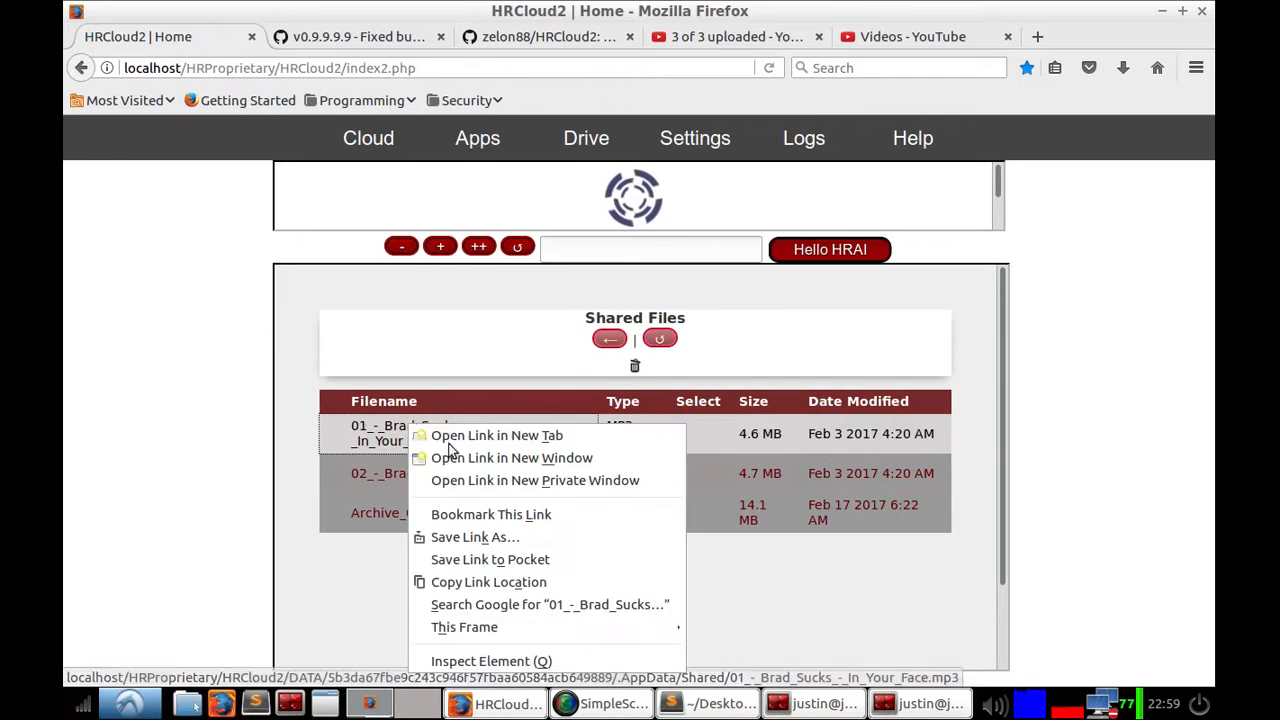
left_click(515, 581)
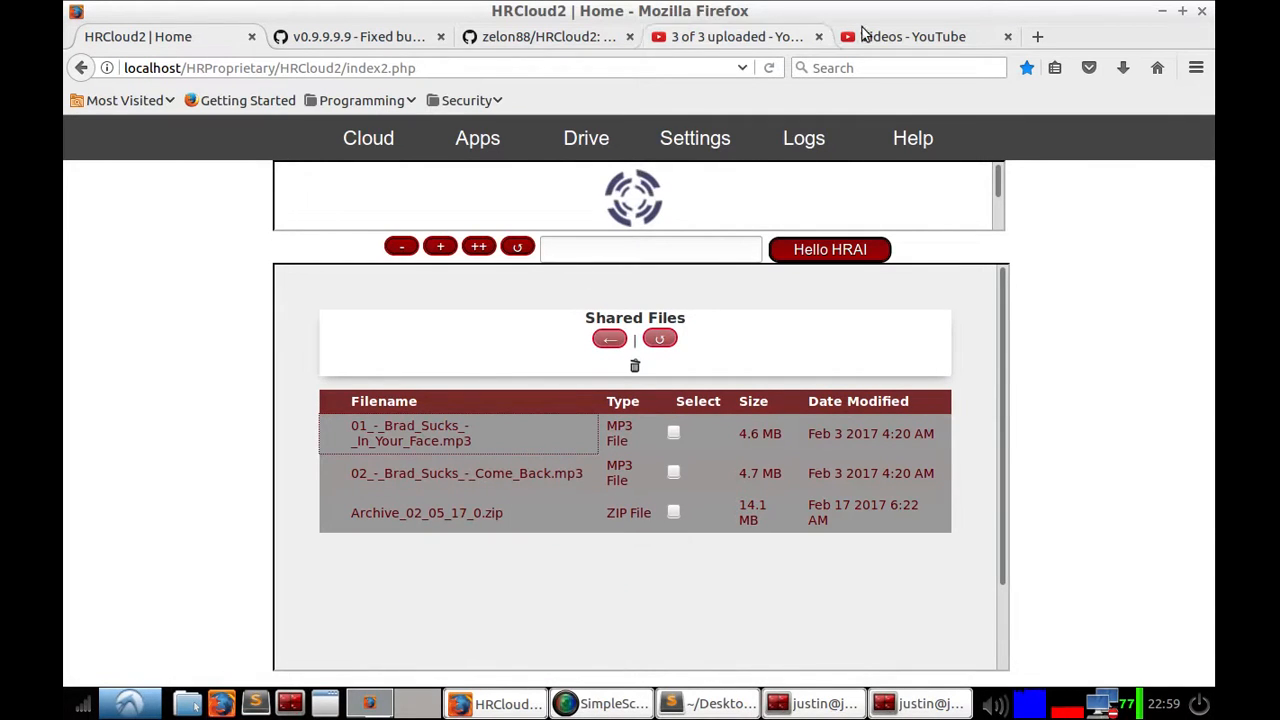
Step: Open the copied shared-file link in a new tab to play the MP3, then close the tab
key("ctrl+t")
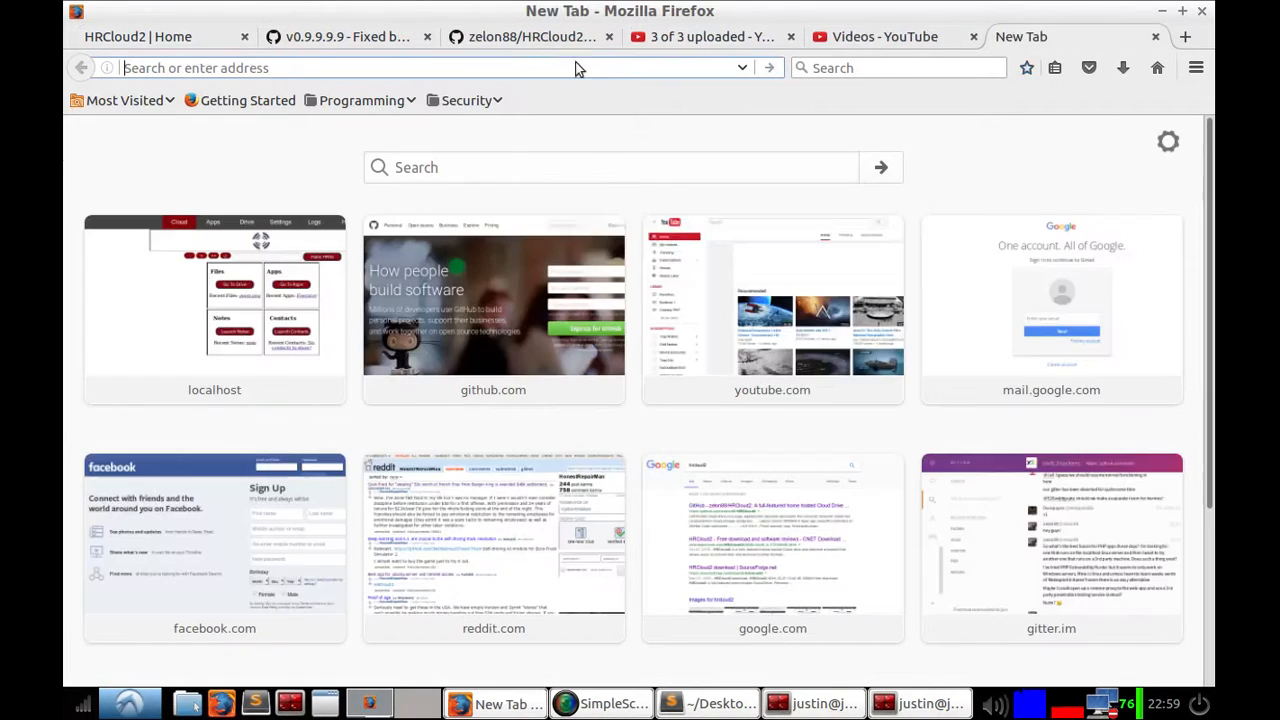
right_click(585, 68)
left_click(622, 174)
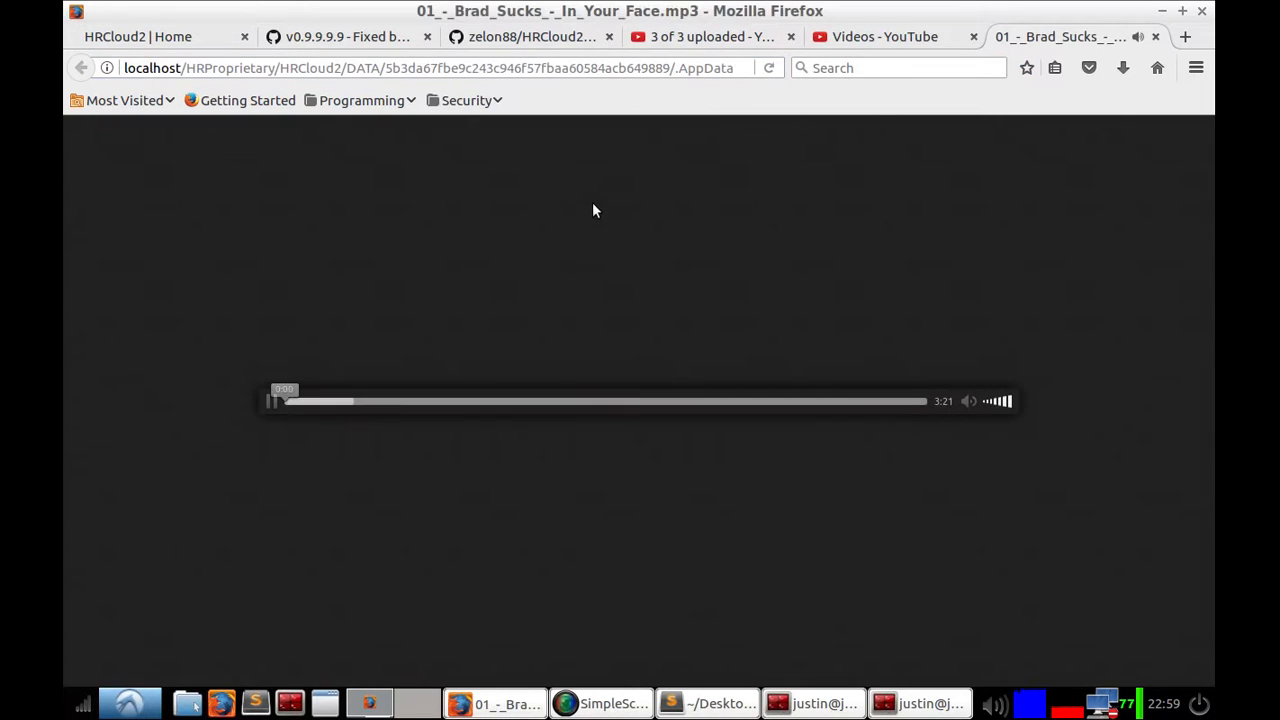
left_click(1155, 37)
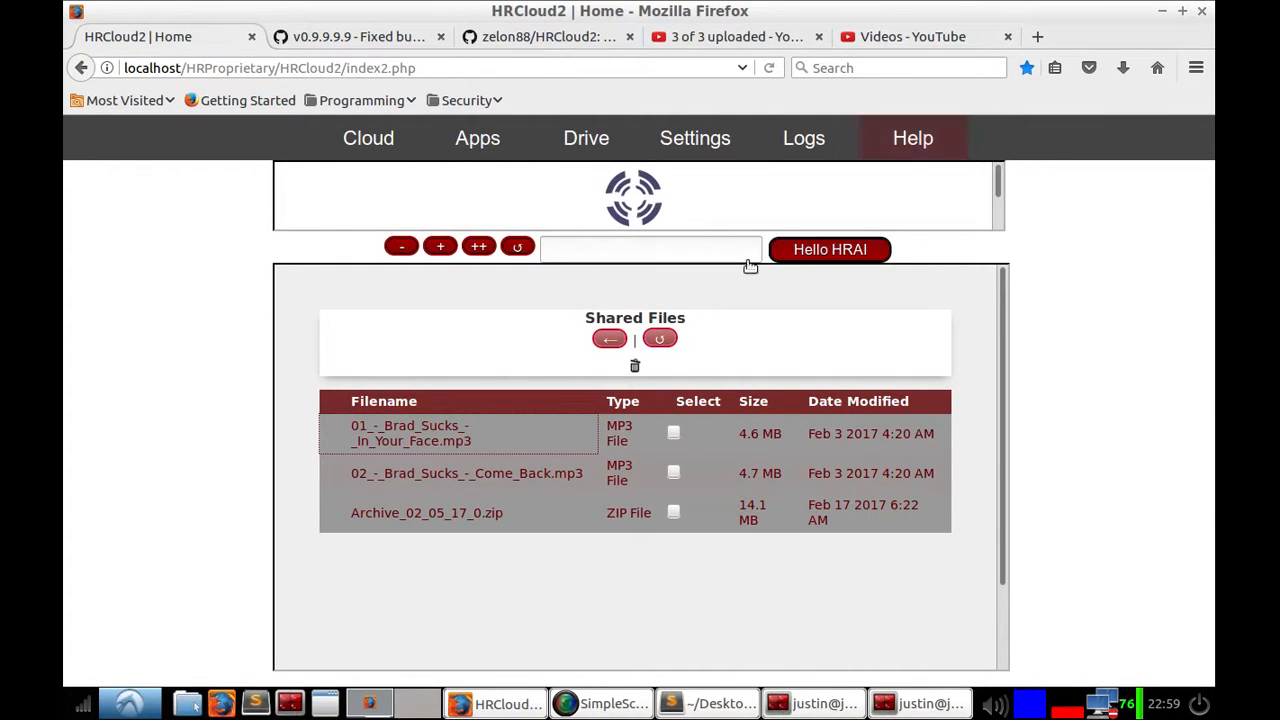
Step: Return to Drive and search the cloud for test
left_click(616, 341)
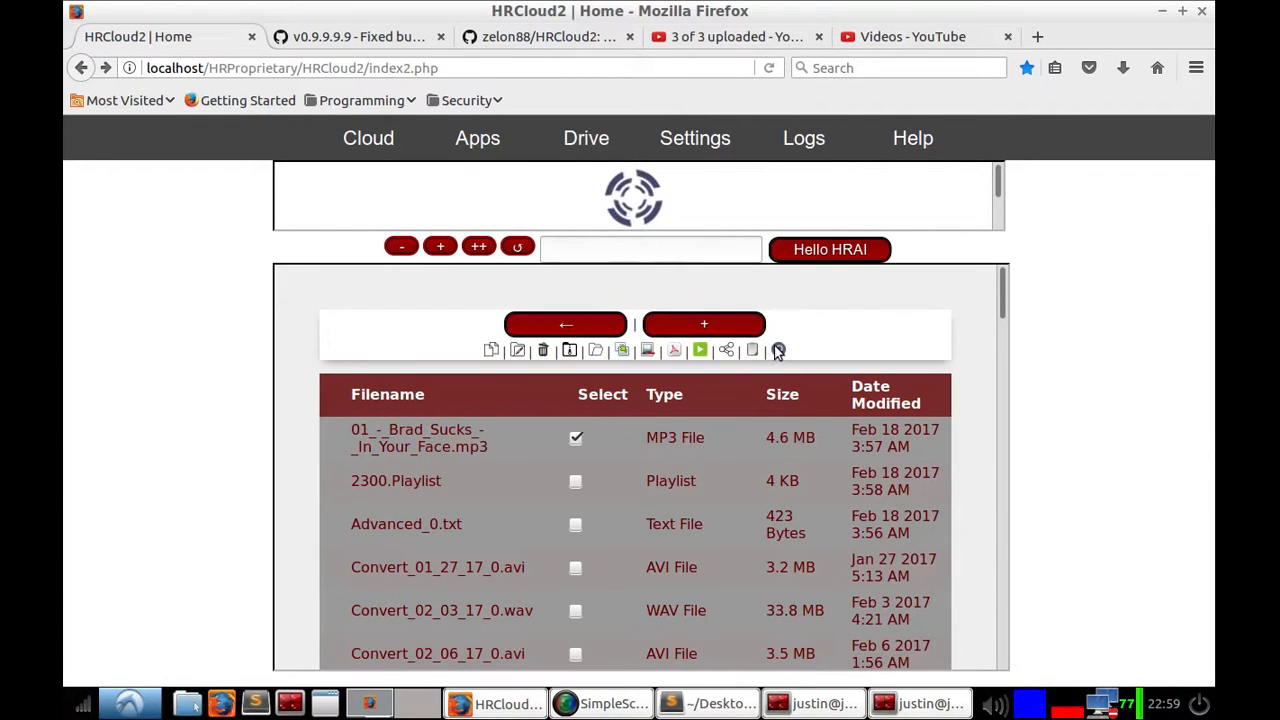
left_click(754, 350)
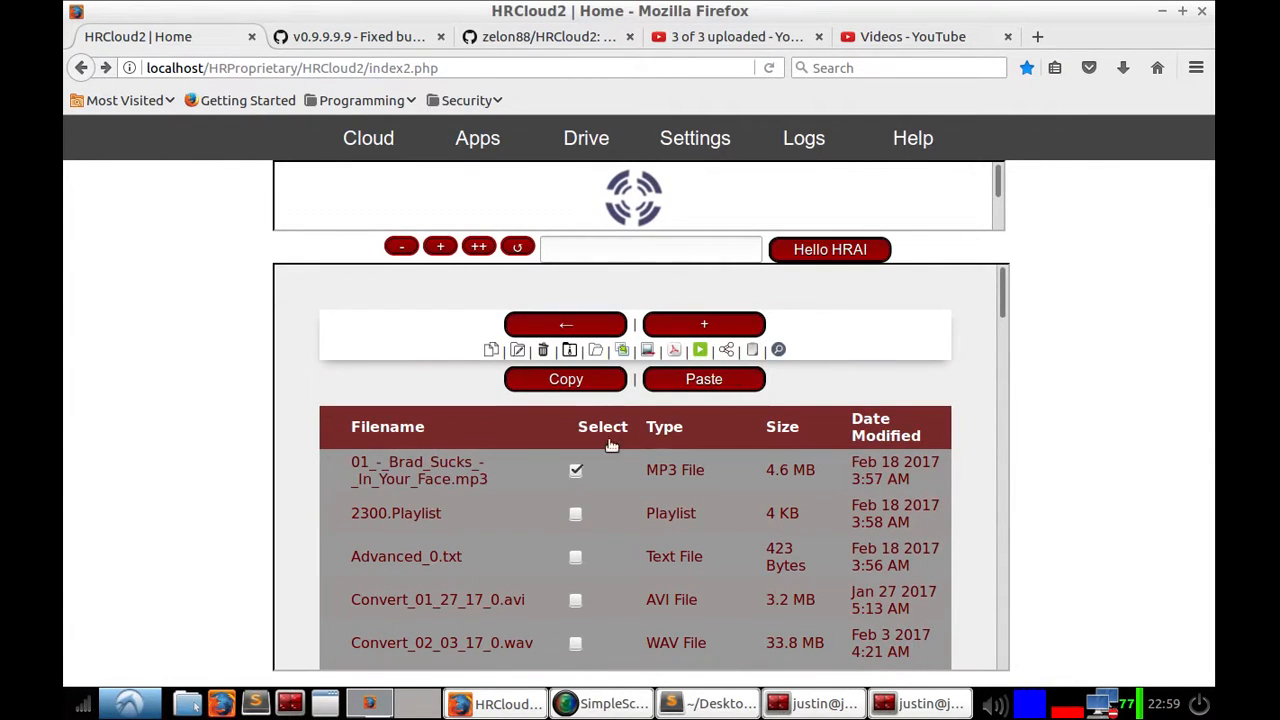
left_click(779, 351)
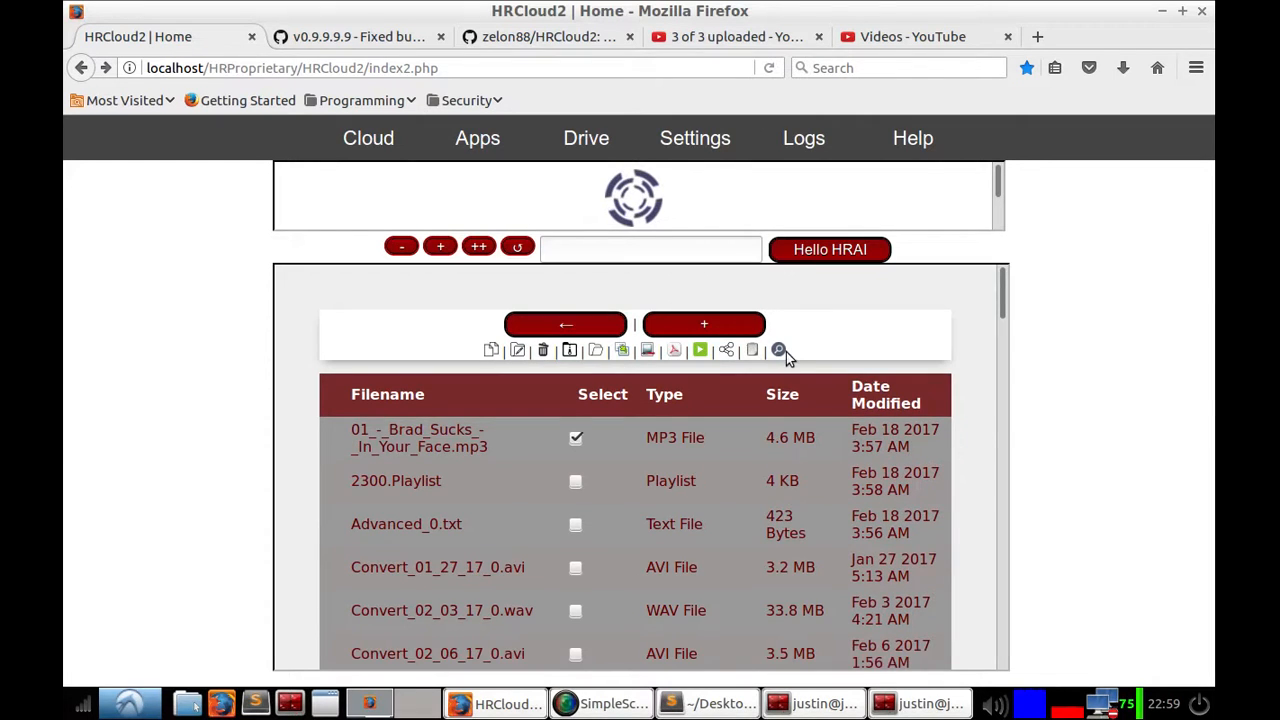
left_click(613, 378)
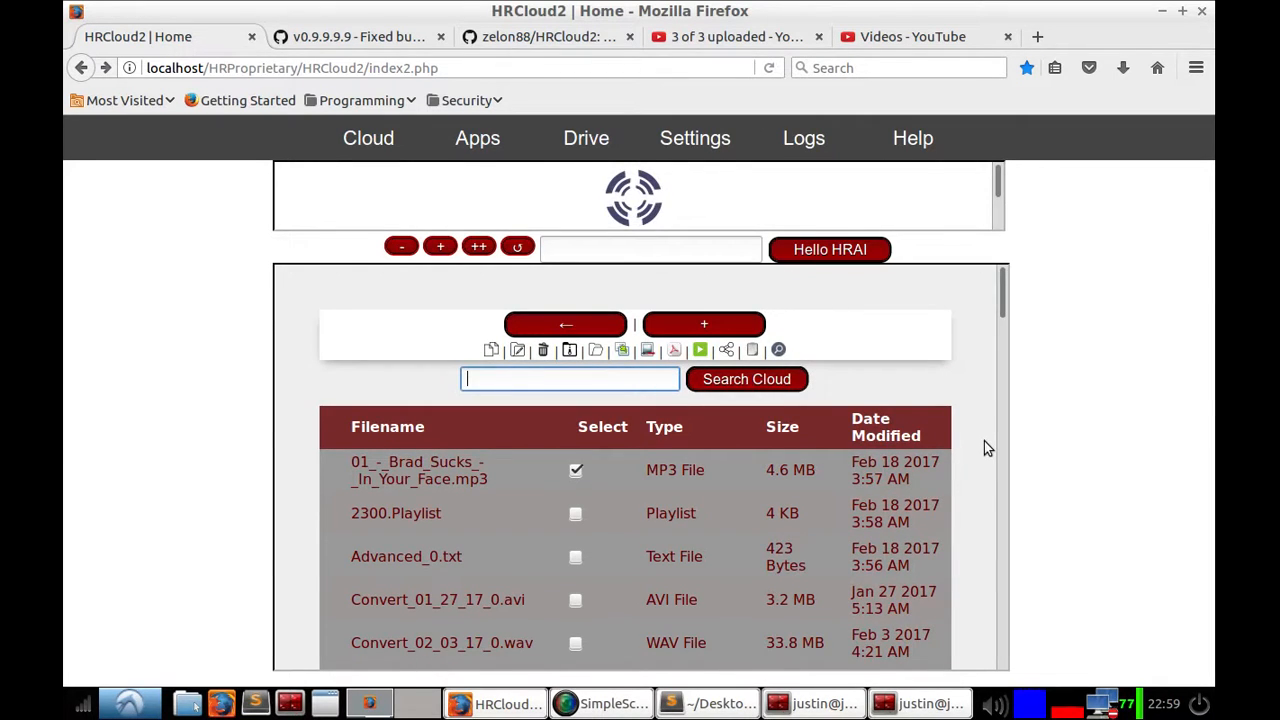
type("test")
key("Return")
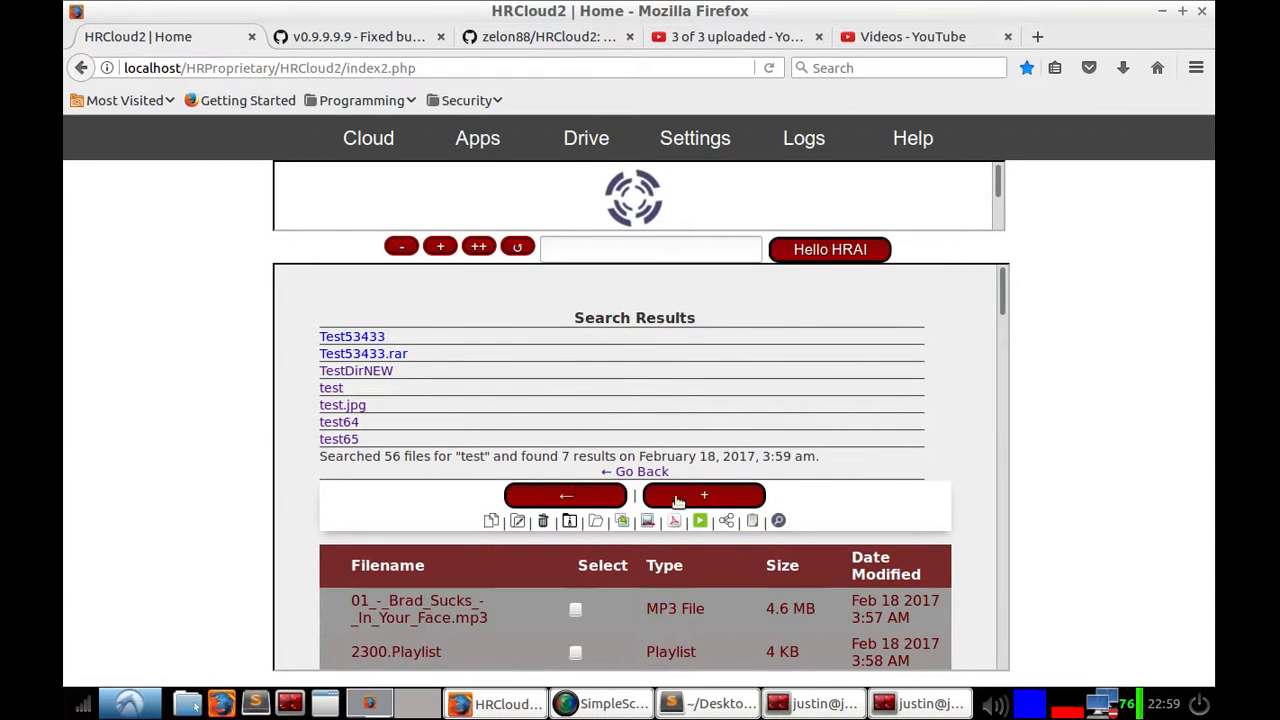
Step: Search the cloud for swiss and open the ReceiptSwiss.jpg result
left_click(779, 521)
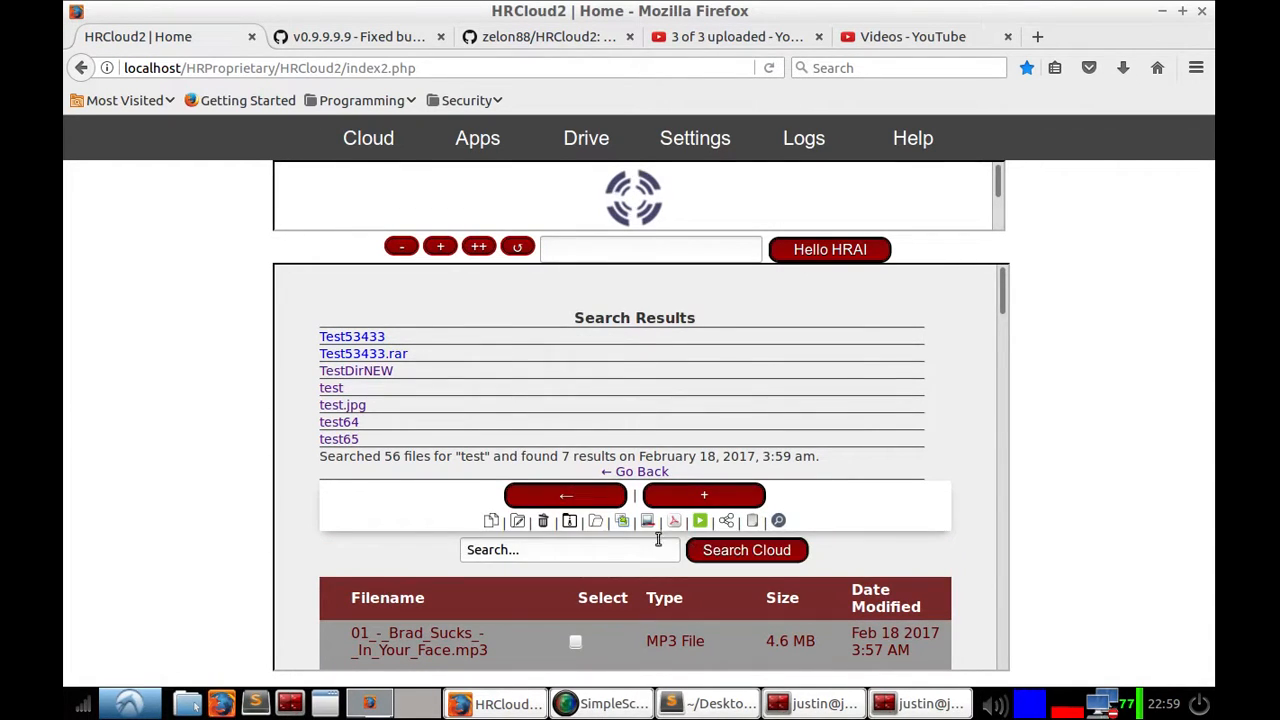
left_click(632, 541)
type("swiss")
key("Return")
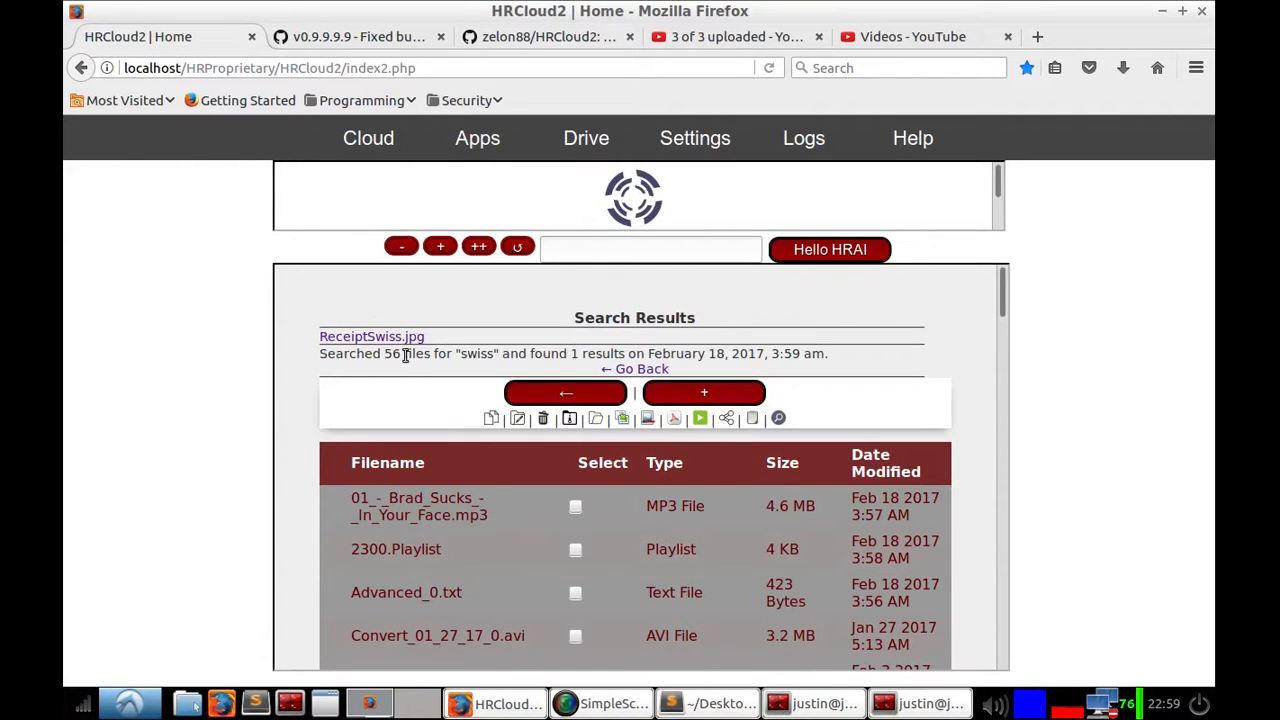
left_click(336, 337)
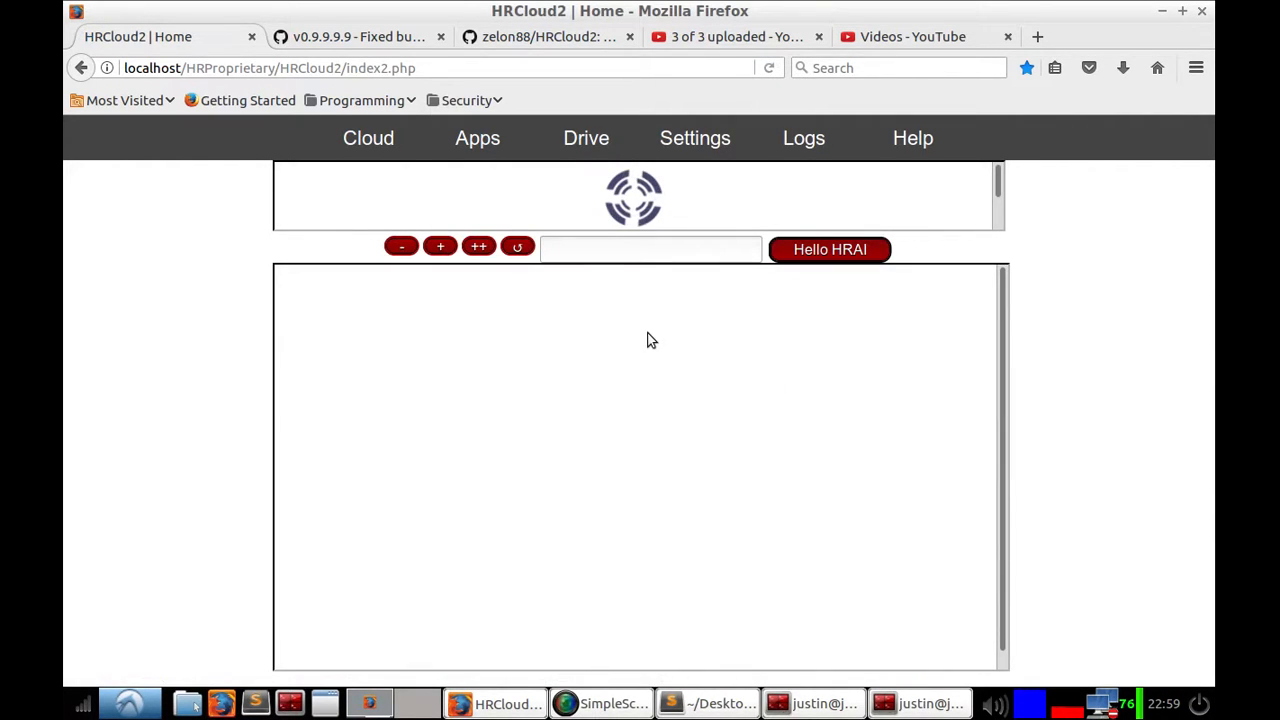
left_click(586, 138)
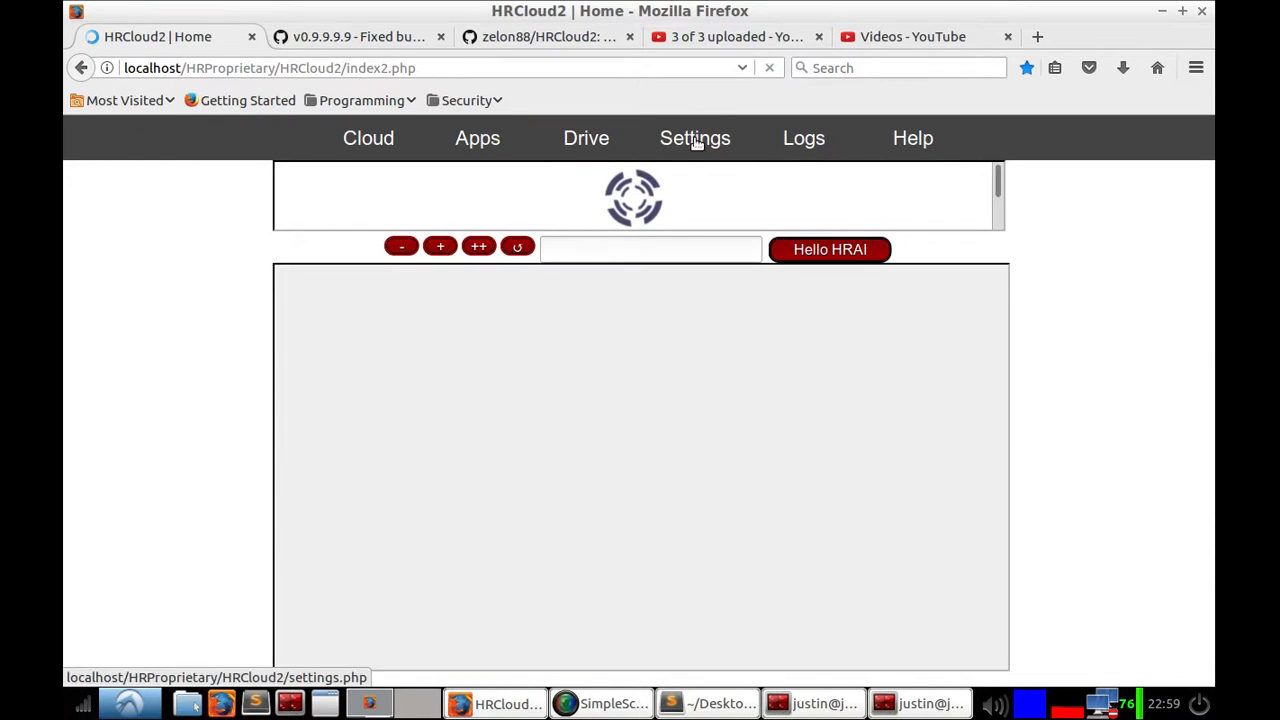
Step: Open Settings and review the color scheme and HRAI Load Balancing Personal Assistant options
left_click(694, 138)
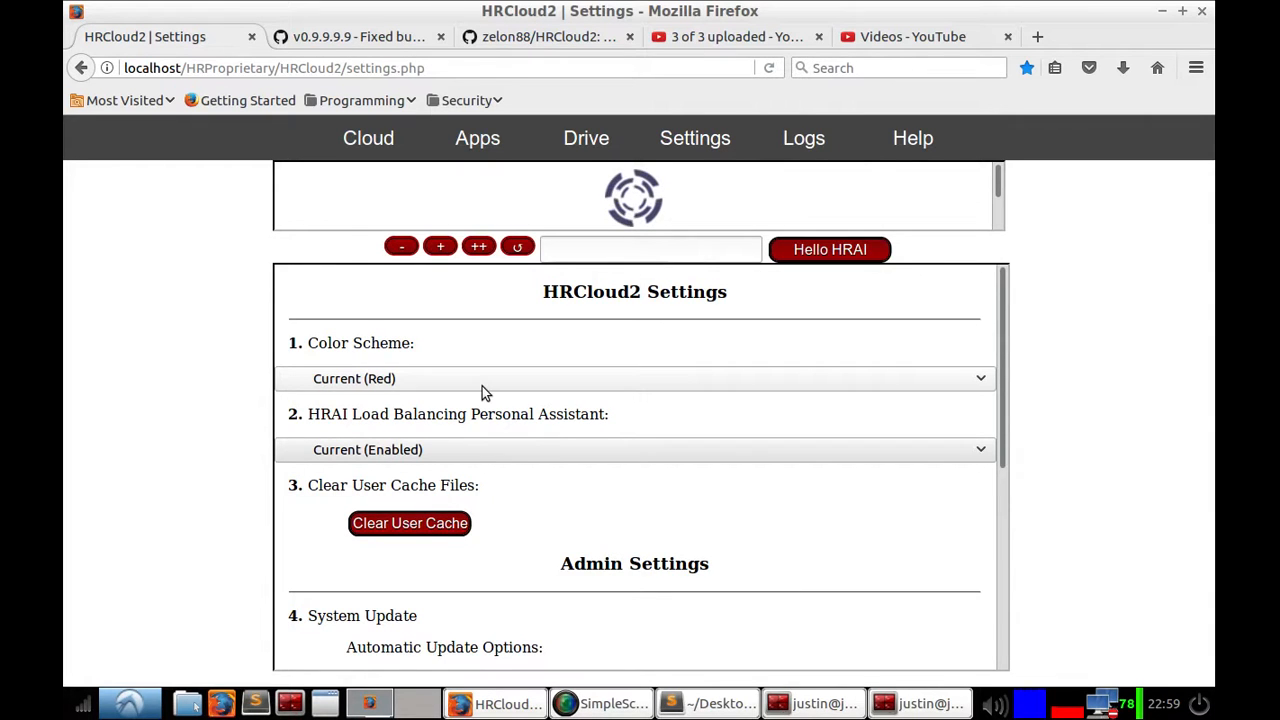
scroll(621, 600, "down", 1)
left_click_drag(578, 510, 681, 527)
scroll(609, 533, "down", 5)
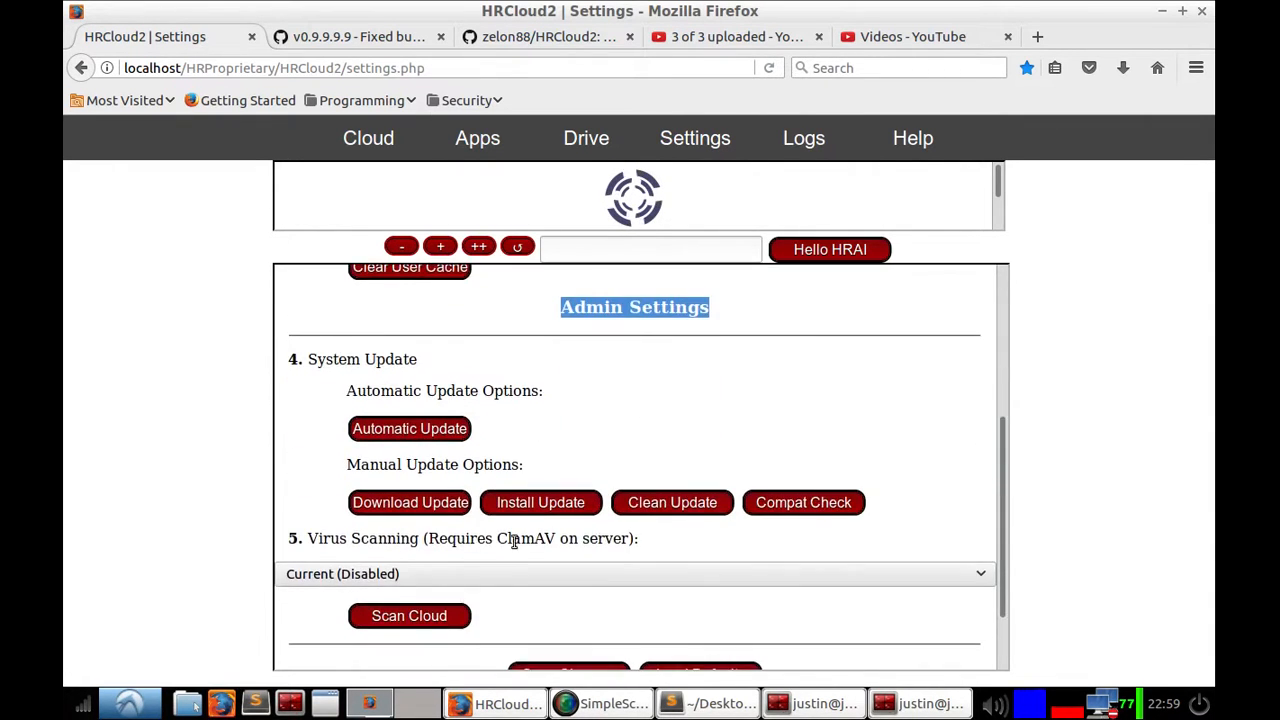
scroll(613, 533, "up", 5)
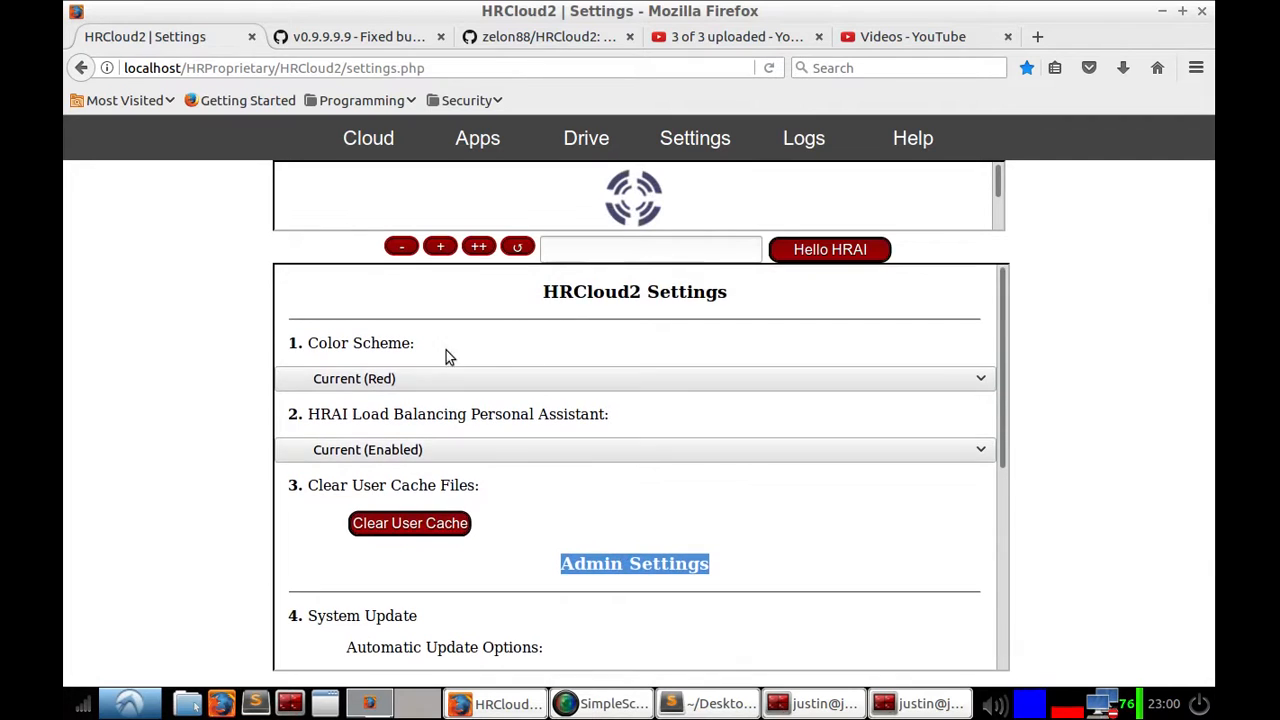
scroll(641, 460, "down", 5)
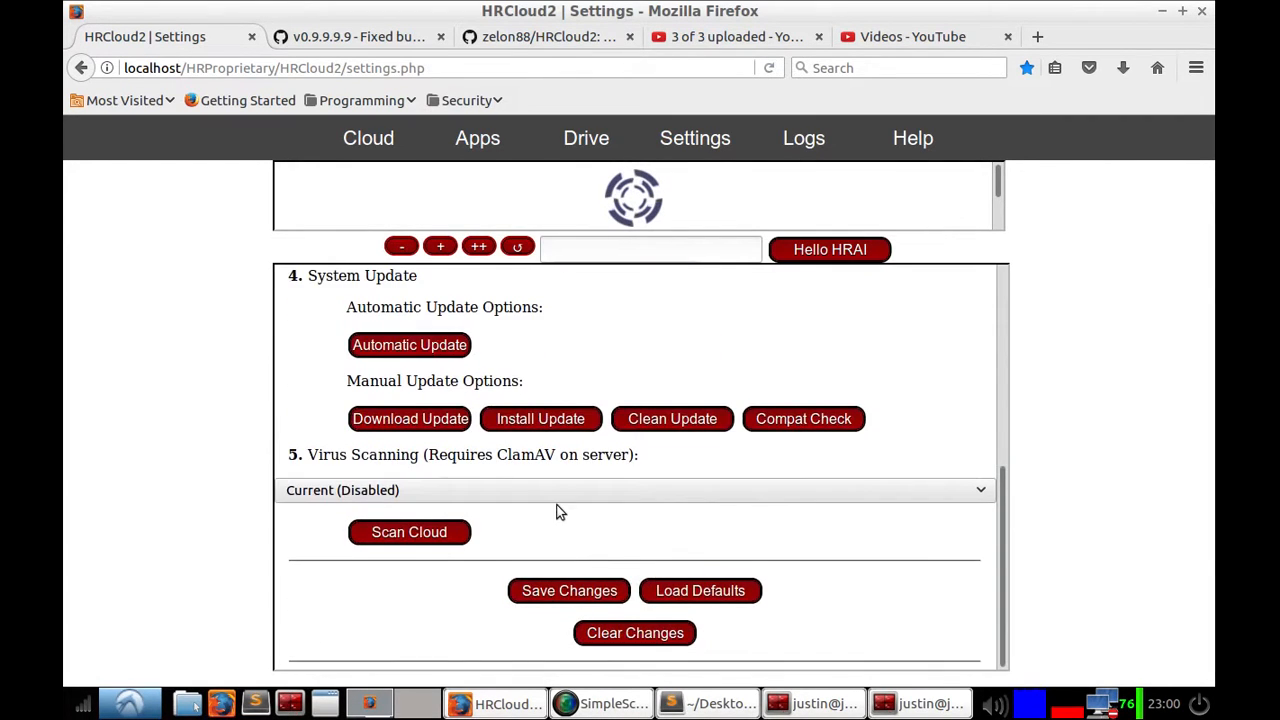
scroll(557, 511, "up", 5)
left_click(572, 504)
scroll(554, 476, "up", 1)
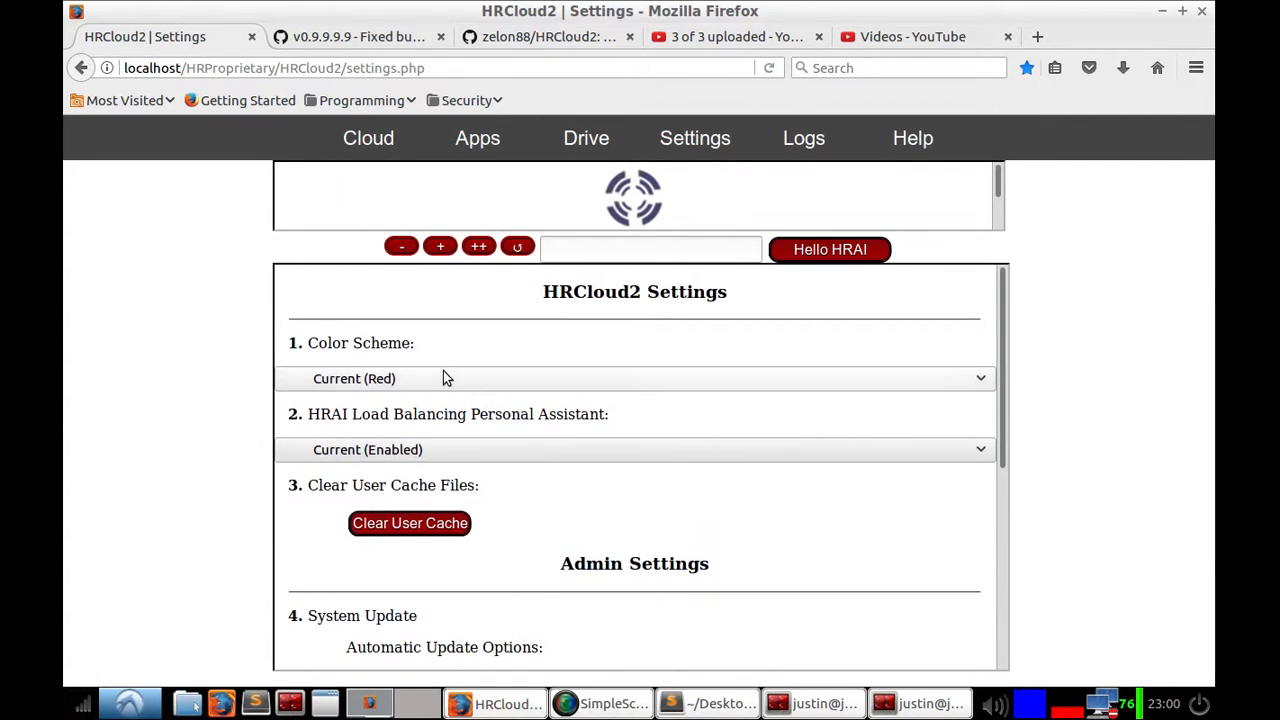
left_click(429, 380)
left_click(429, 382)
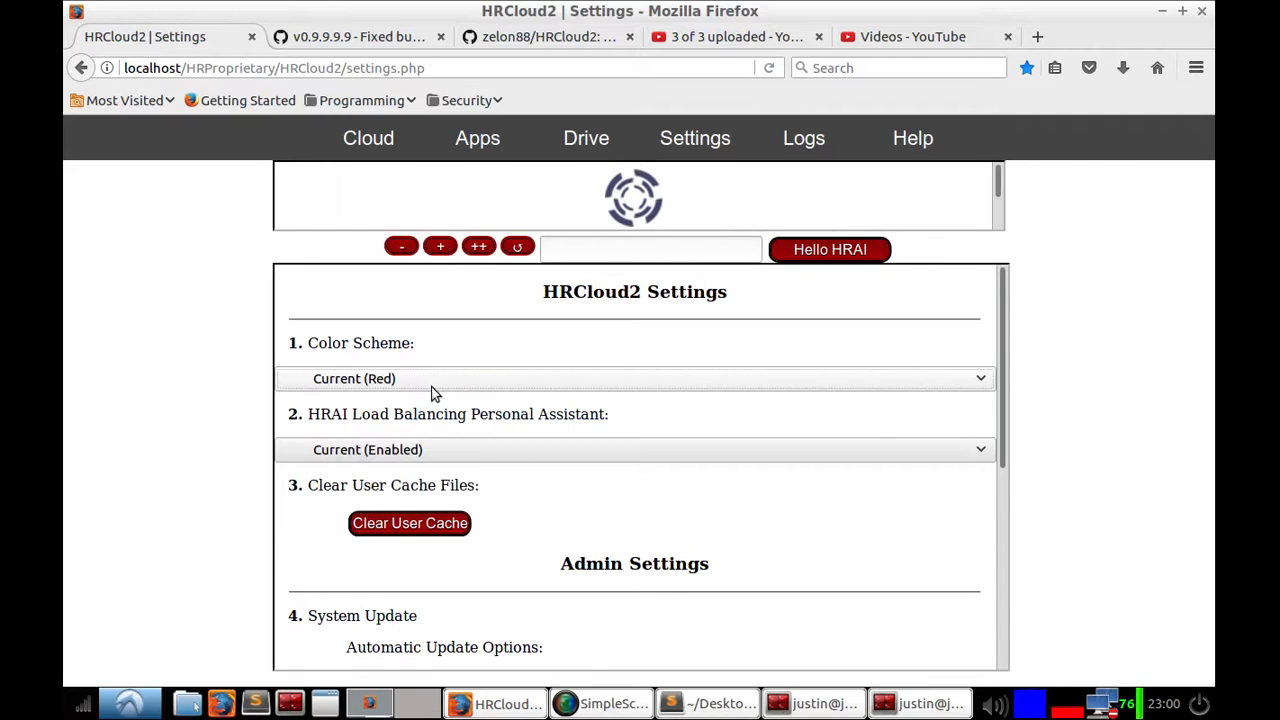
left_click(432, 451)
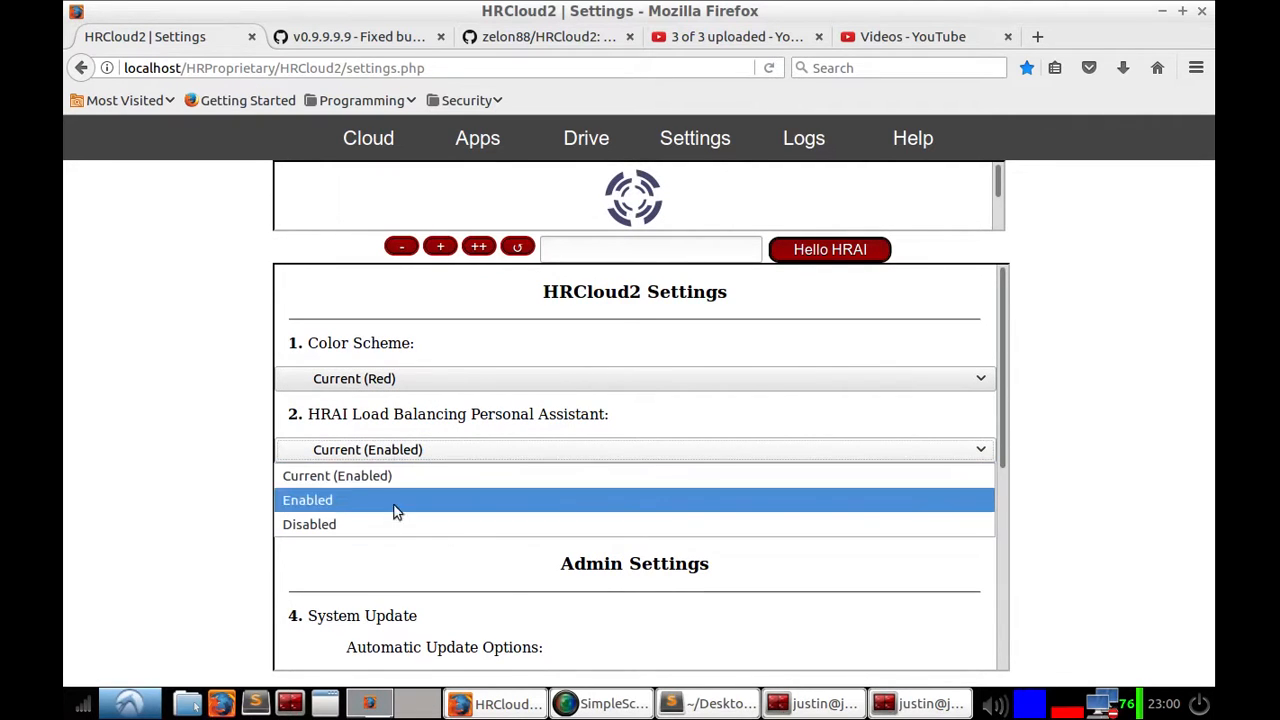
left_click(329, 230)
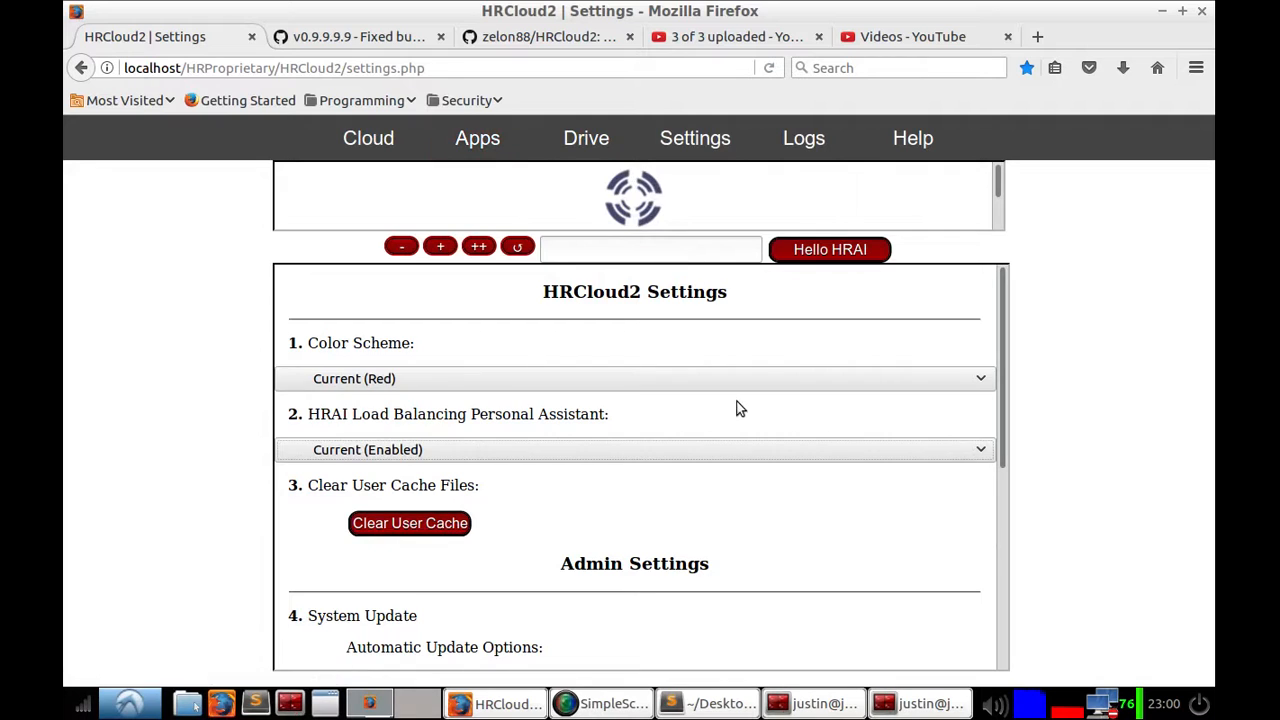
Step: Clear the user cache files
scroll(462, 496, "down", 2)
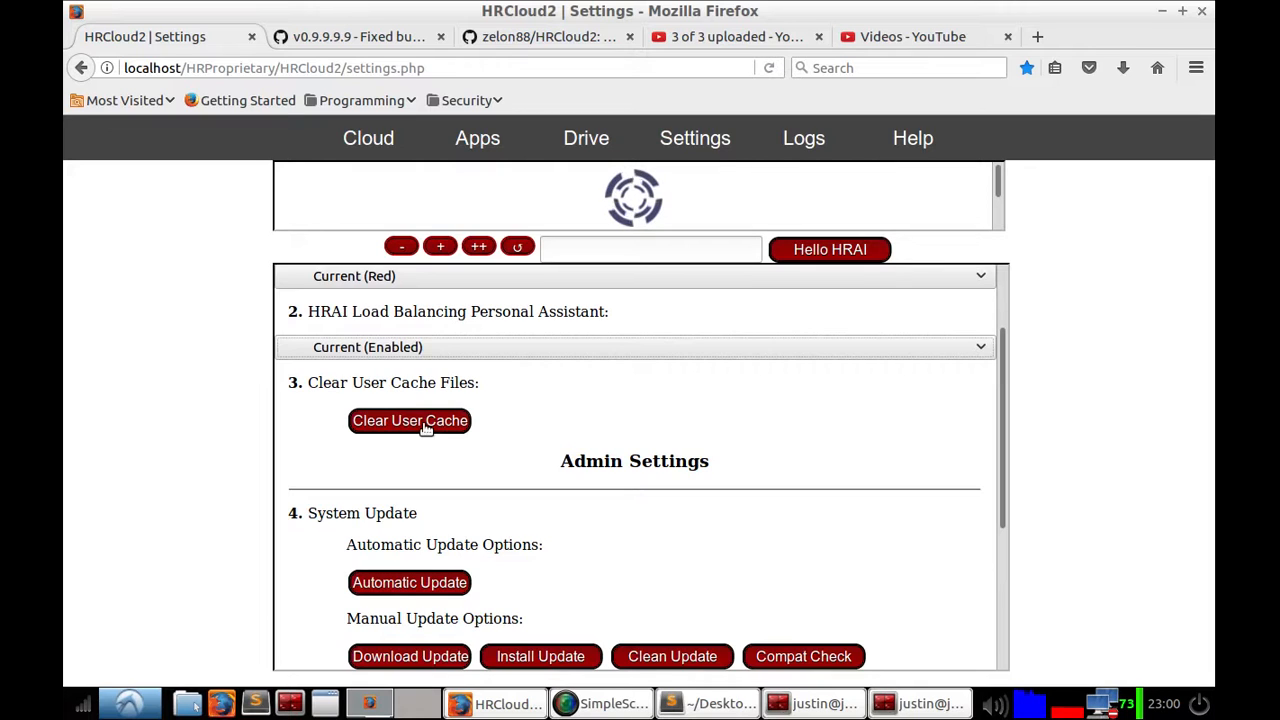
left_click(425, 427)
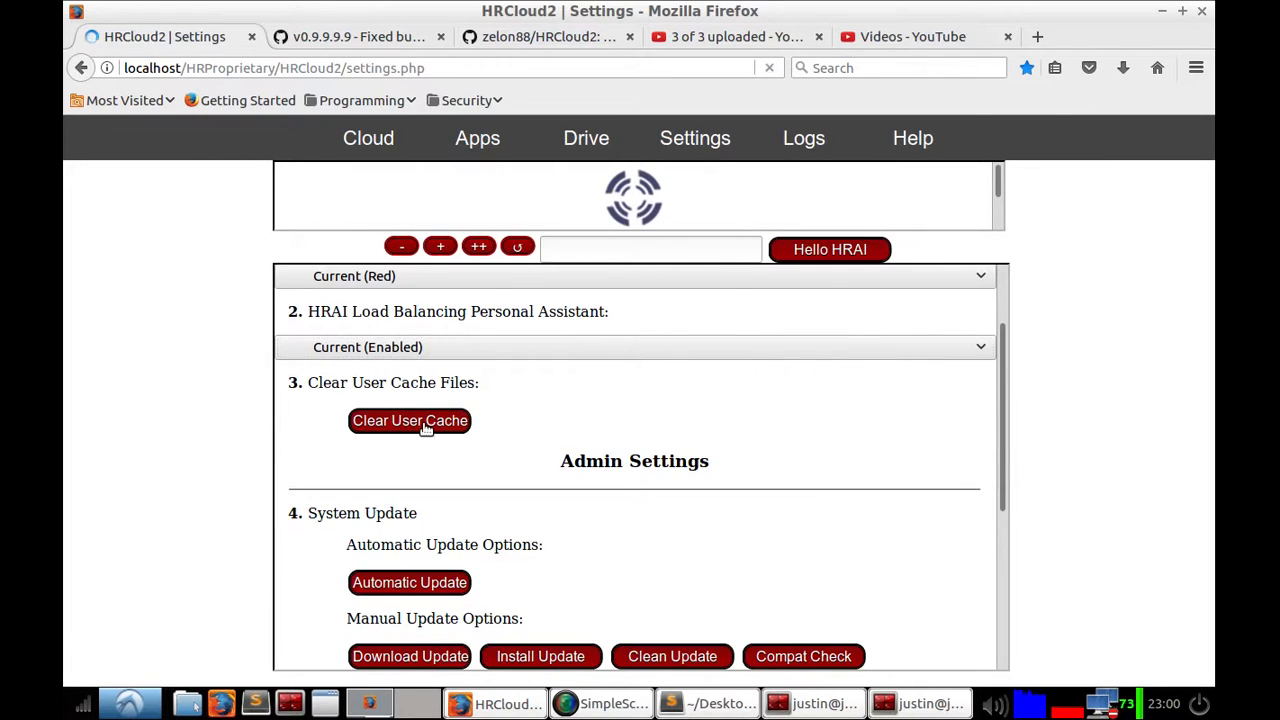
left_click(659, 355)
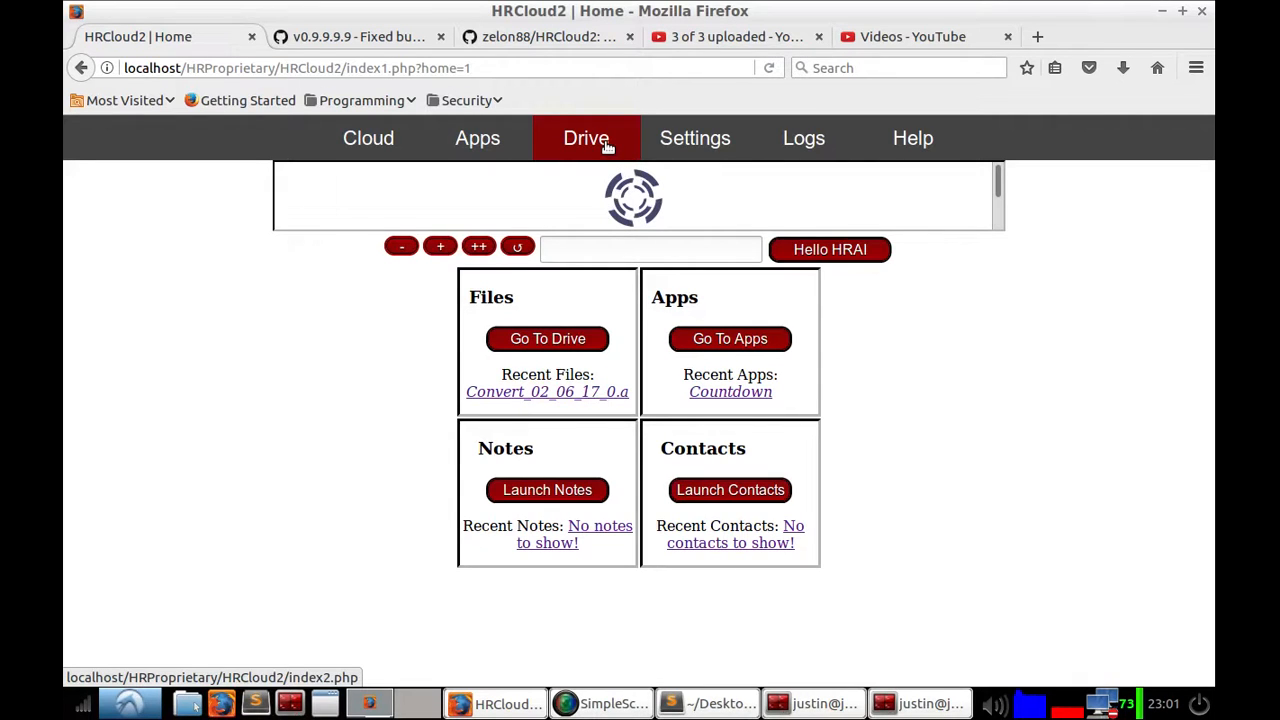
Step: Reopen Settings and scroll through the user and admin options
left_click(694, 148)
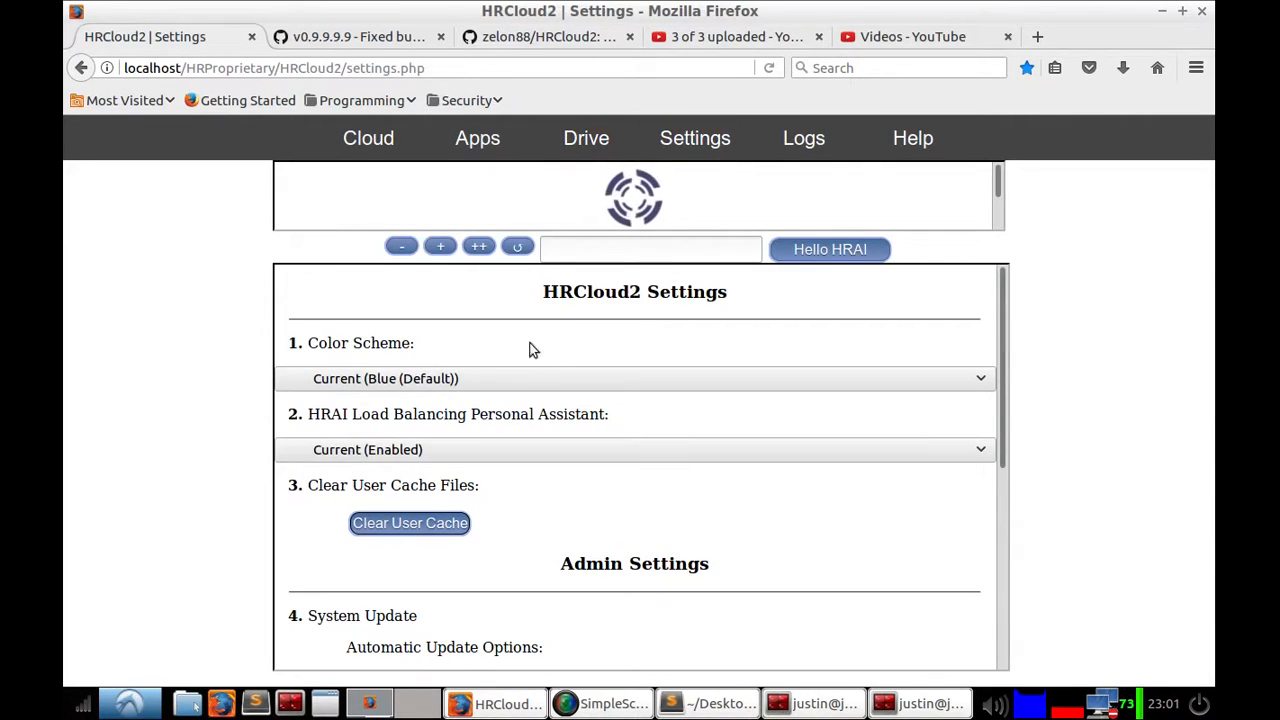
scroll(583, 334, "down", 3)
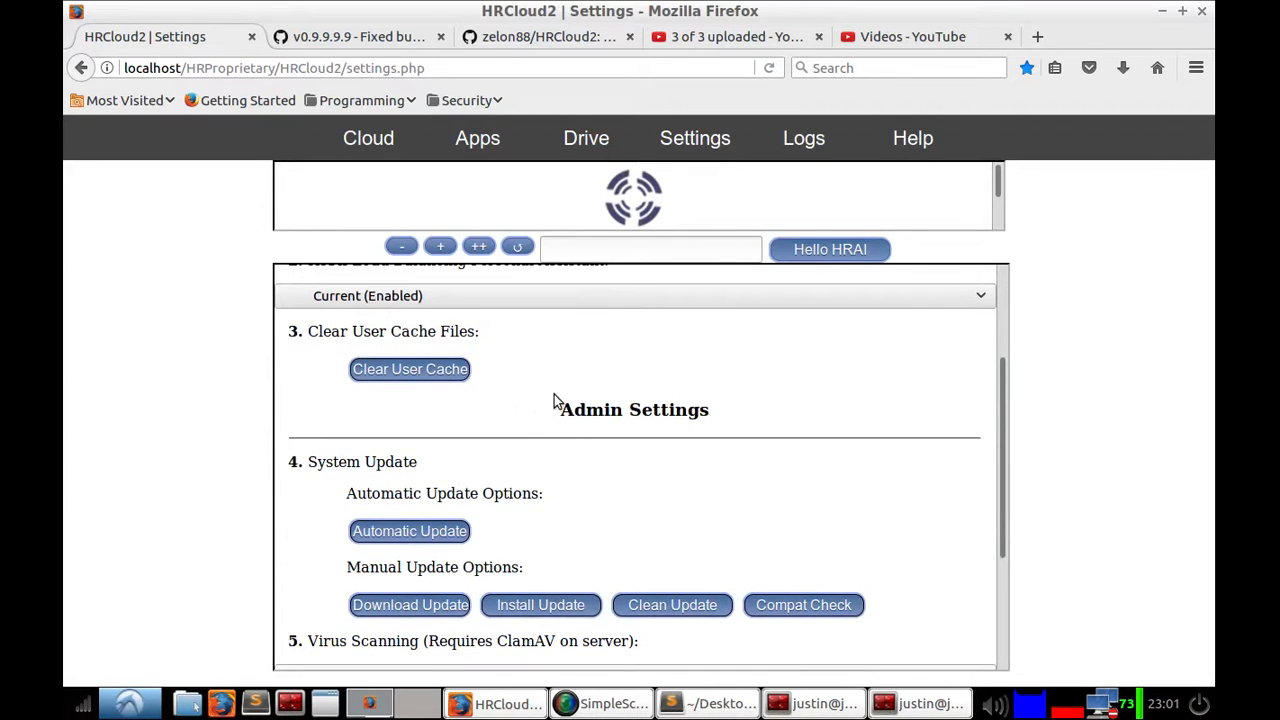
scroll(608, 396, "down", 2)
scroll(608, 396, "up", 5)
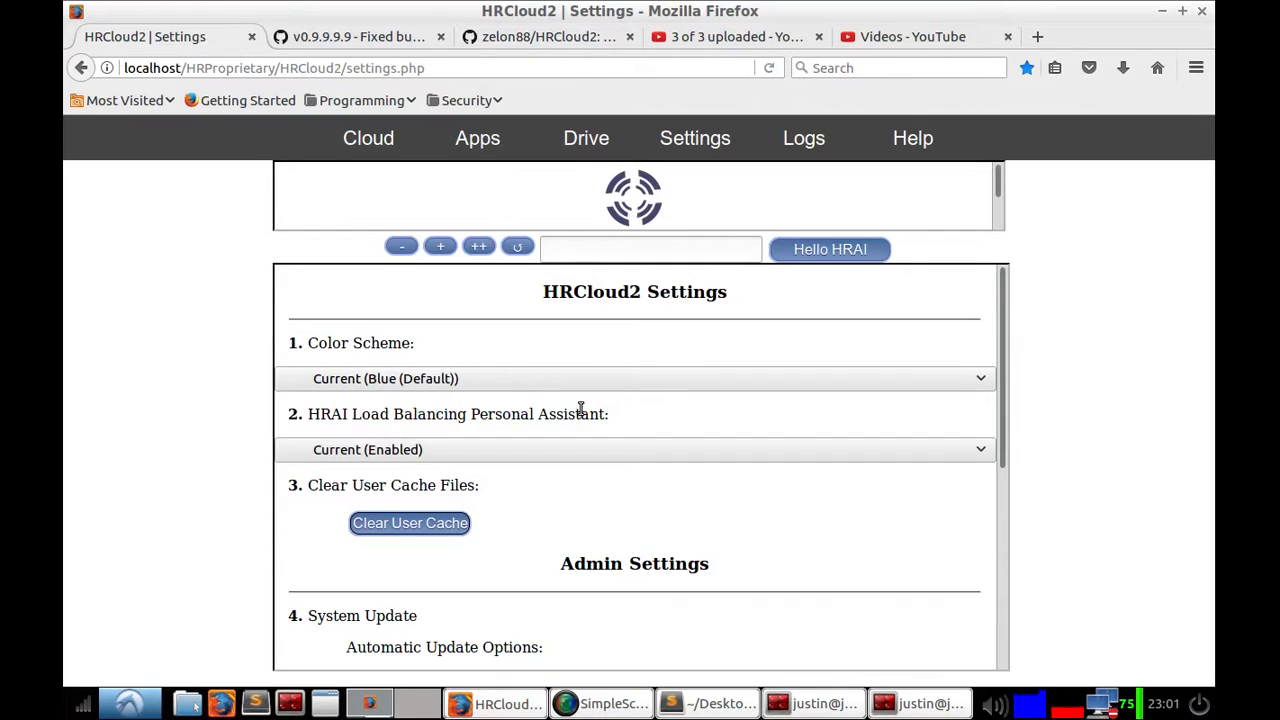
scroll(581, 410, "down", 4)
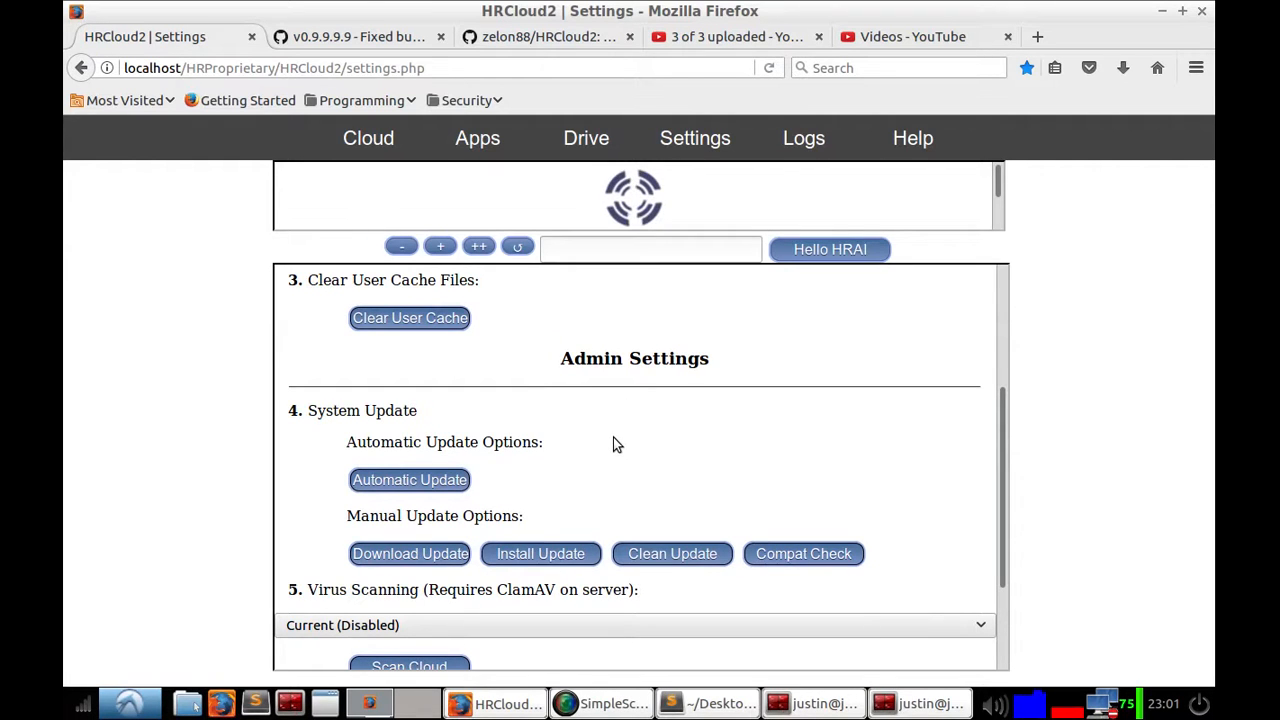
scroll(618, 420, "up", 4)
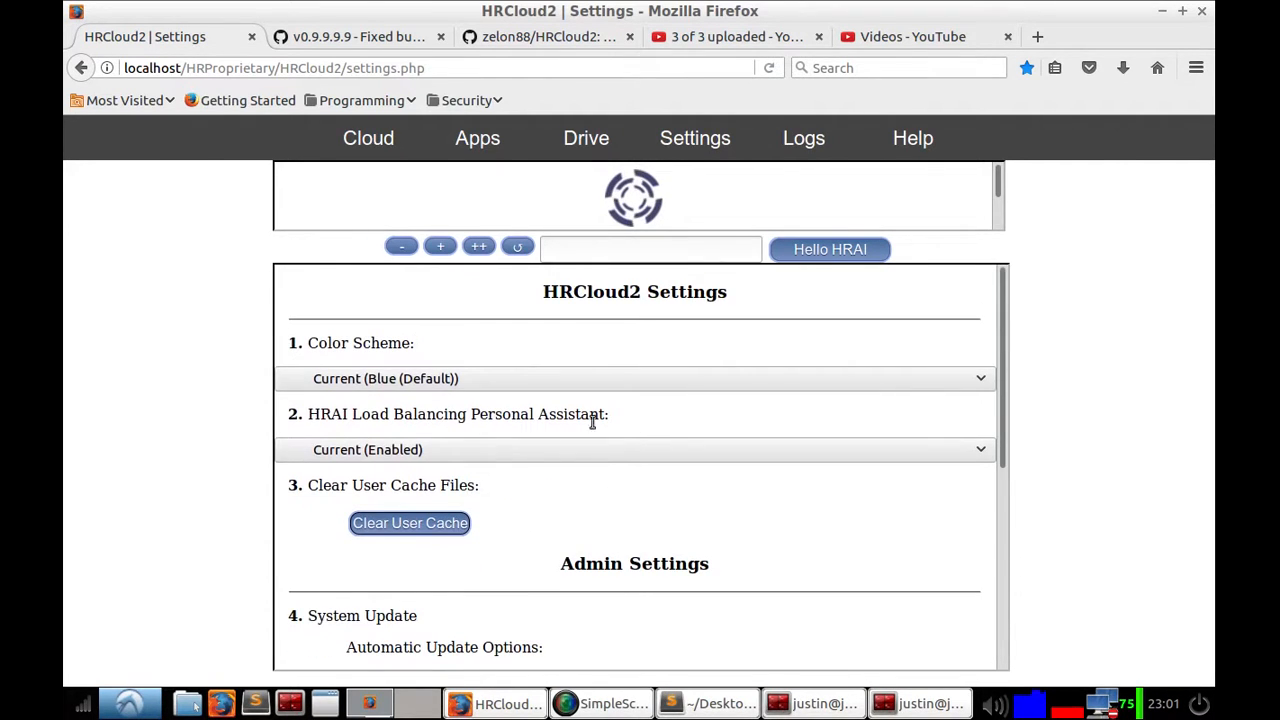
scroll(480, 440, "down", 4)
scroll(432, 384, "up", 2)
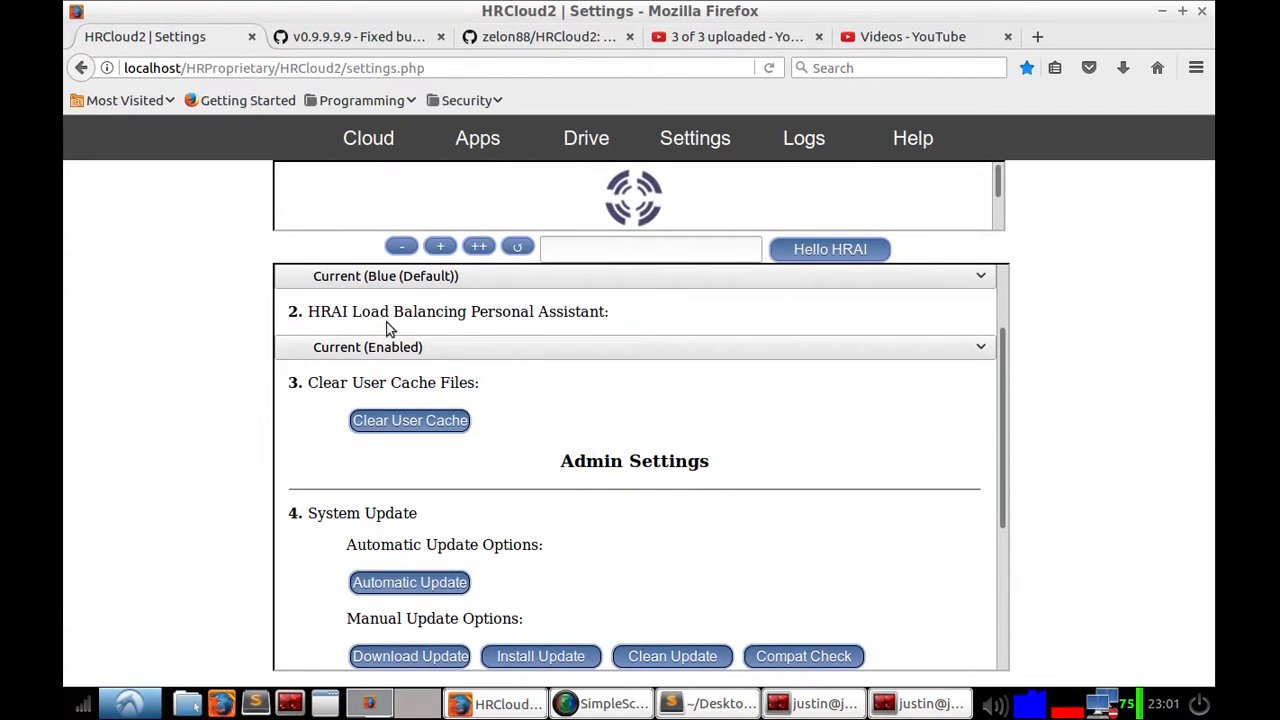
scroll(460, 445, "down", 2)
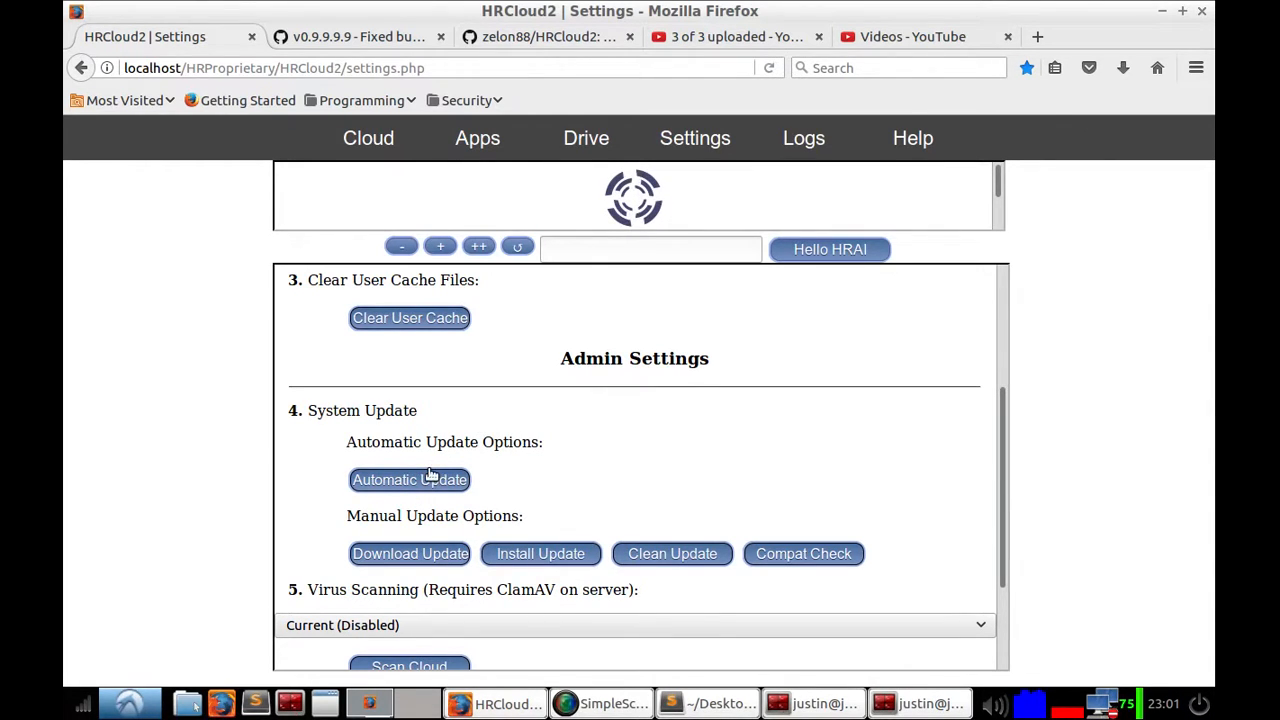
scroll(437, 477, "down", 2)
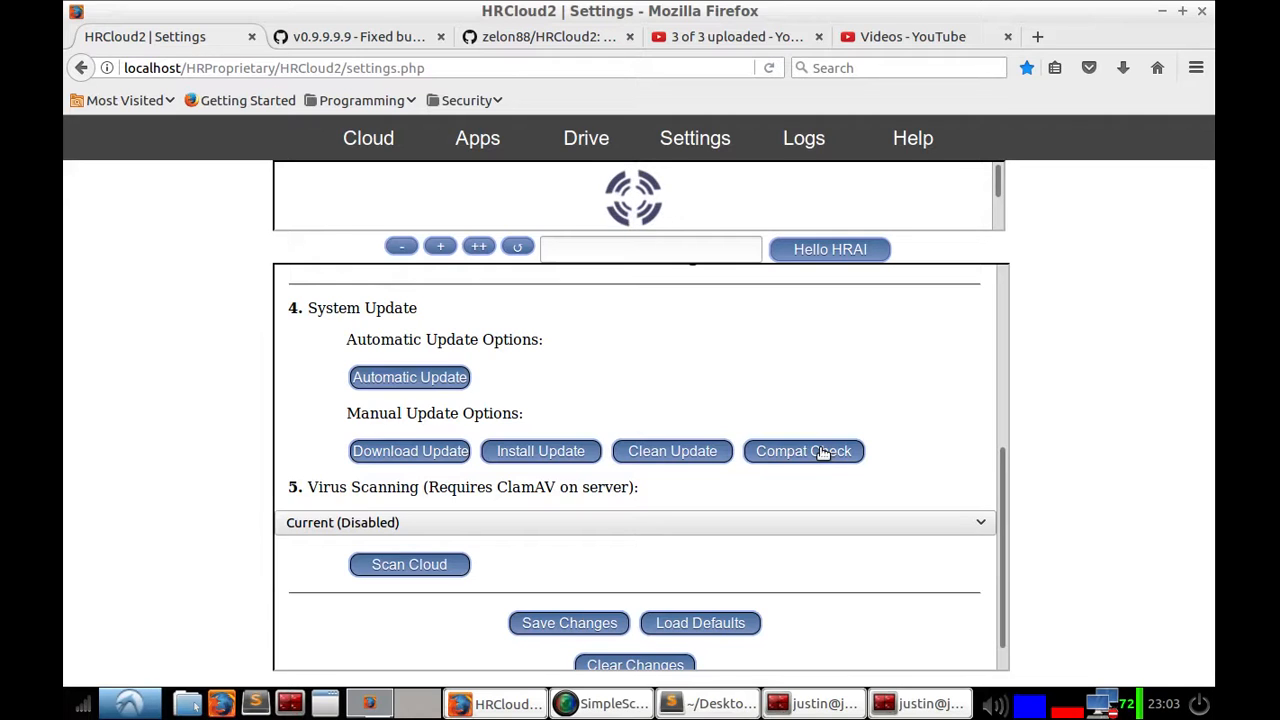
left_click(349, 522)
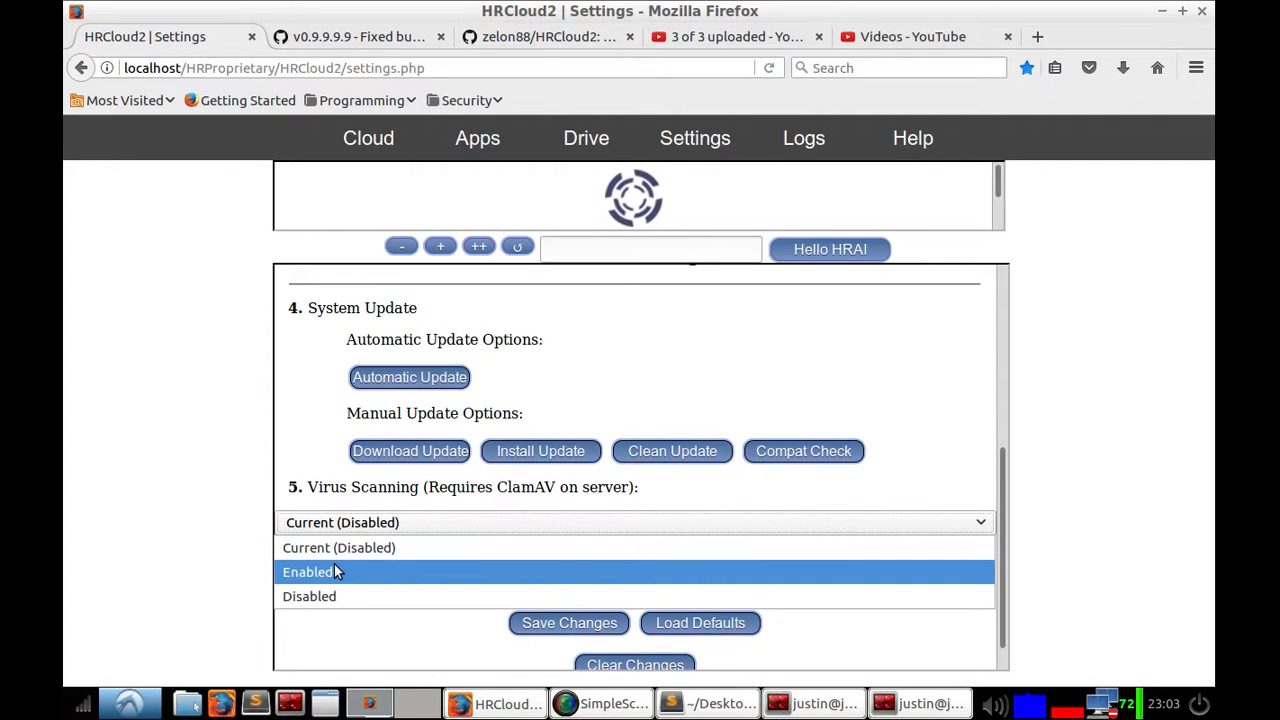
left_click(352, 487)
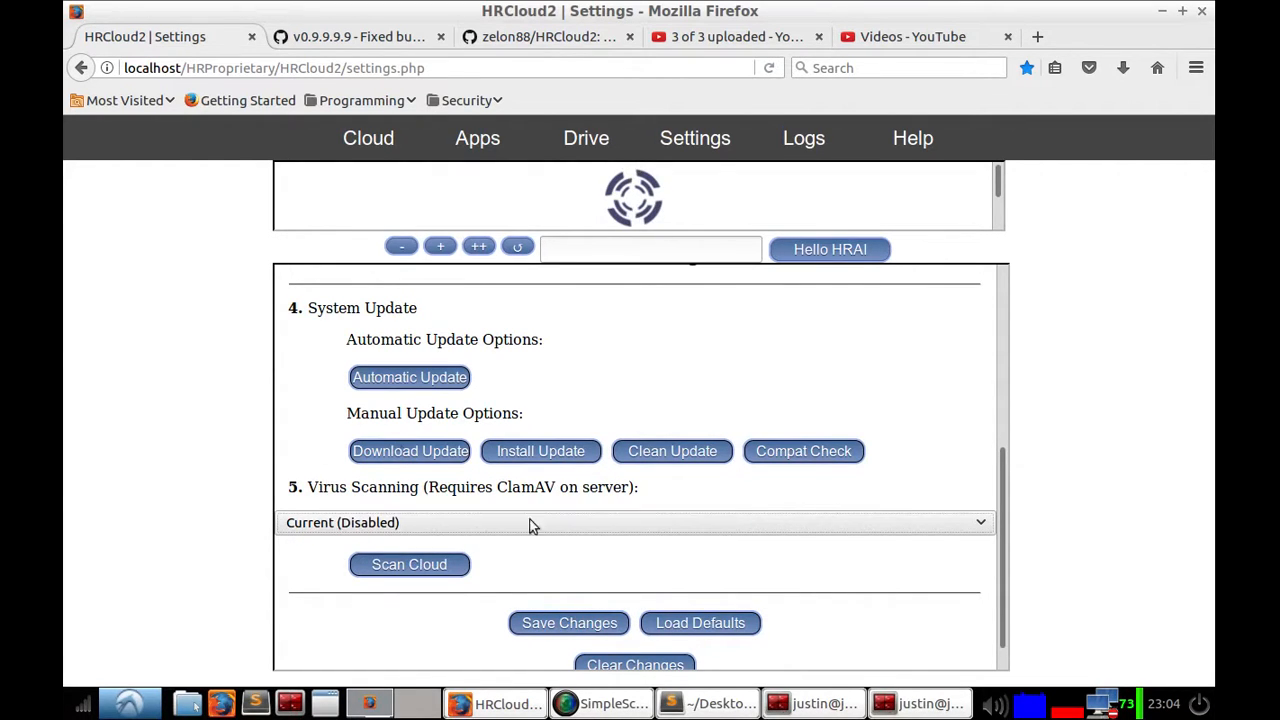
left_click(462, 525)
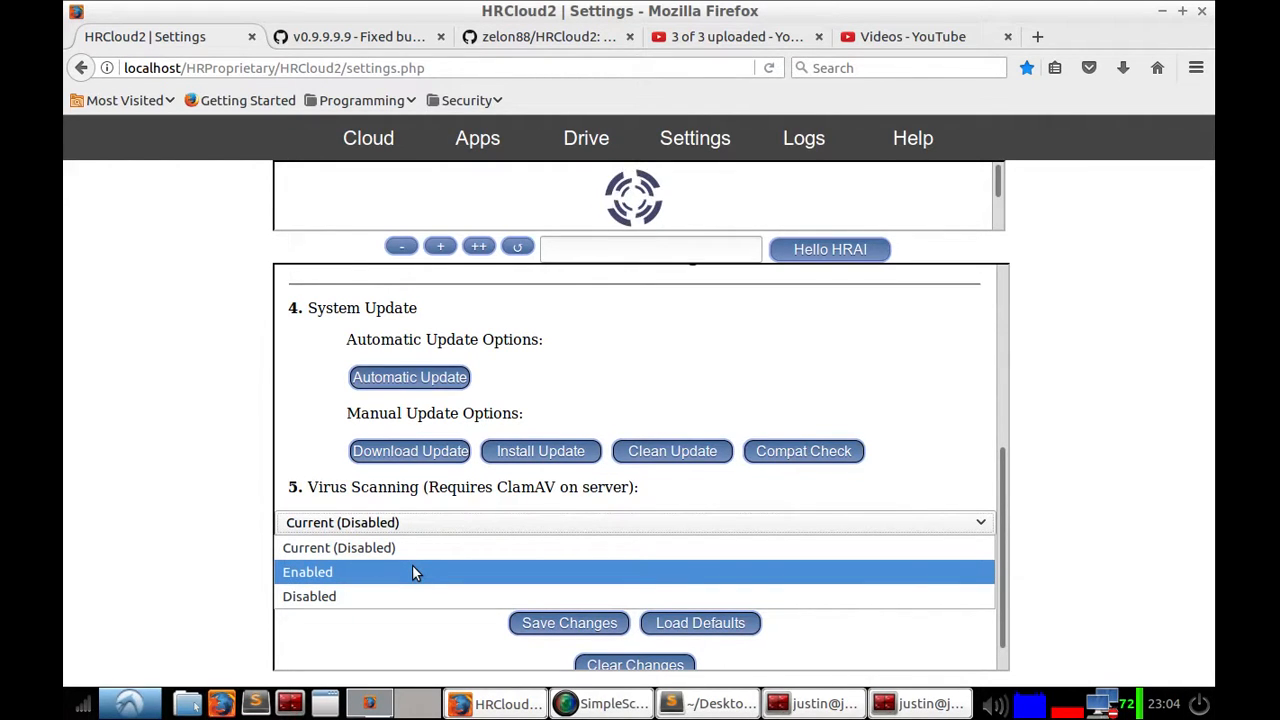
left_click(373, 600)
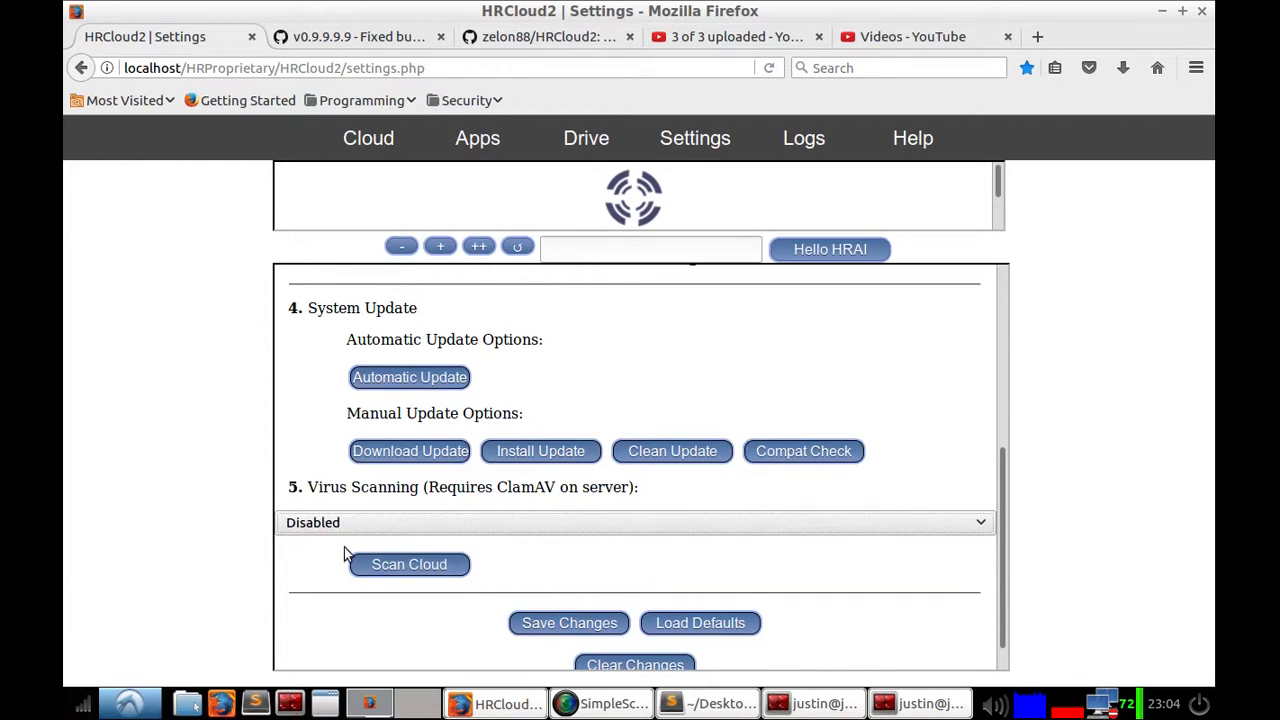
left_click(343, 530)
left_click(148, 465)
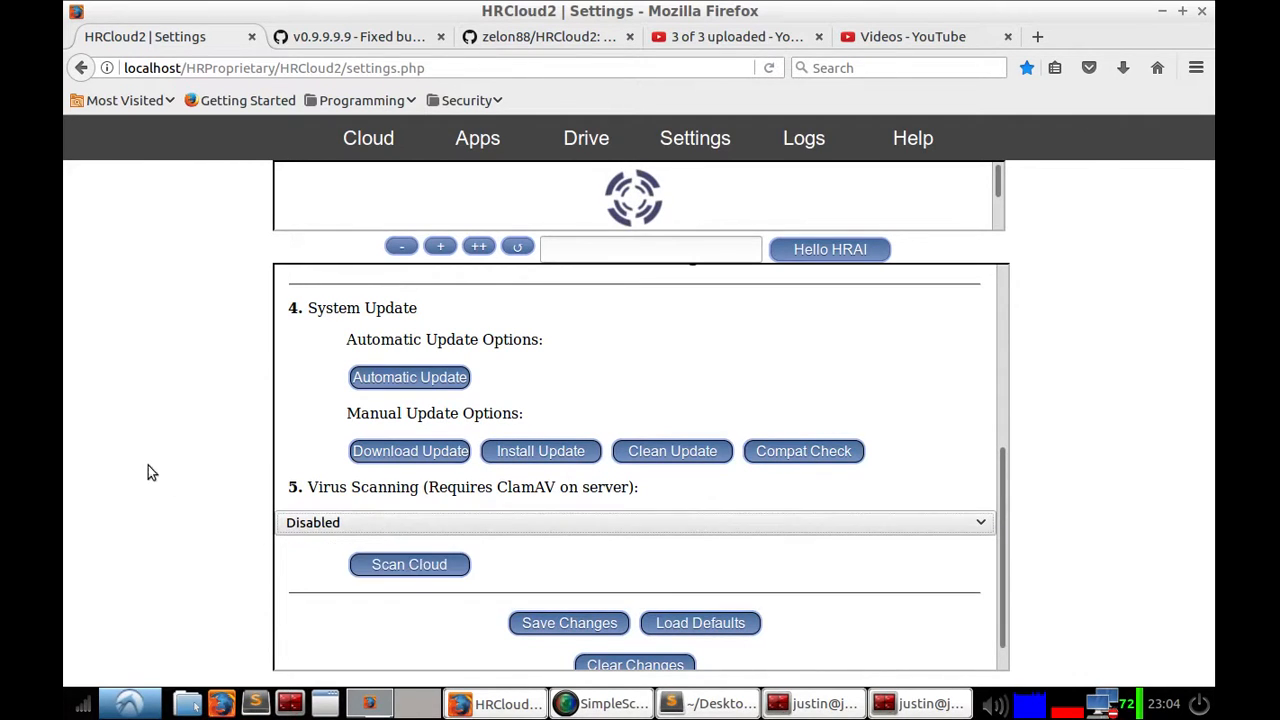
left_click(303, 527)
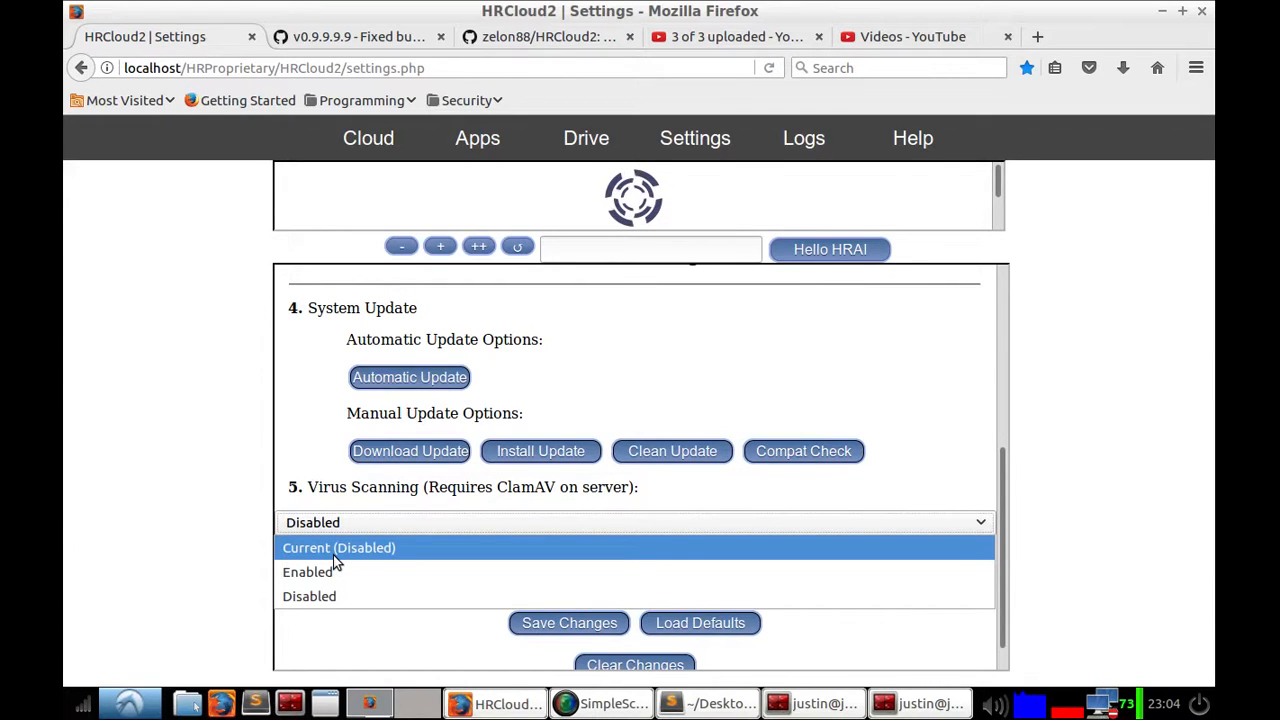
left_click(200, 560)
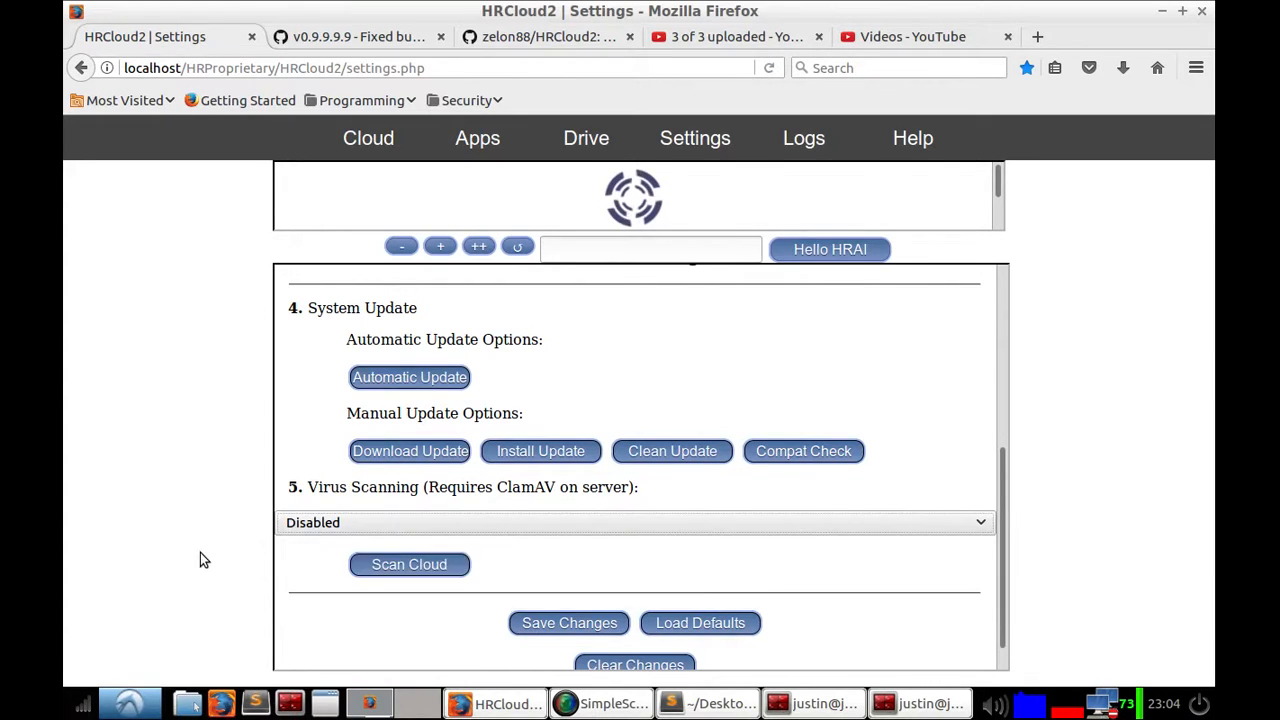
left_click(333, 526)
left_click(322, 597)
scroll(560, 580, "down", 1)
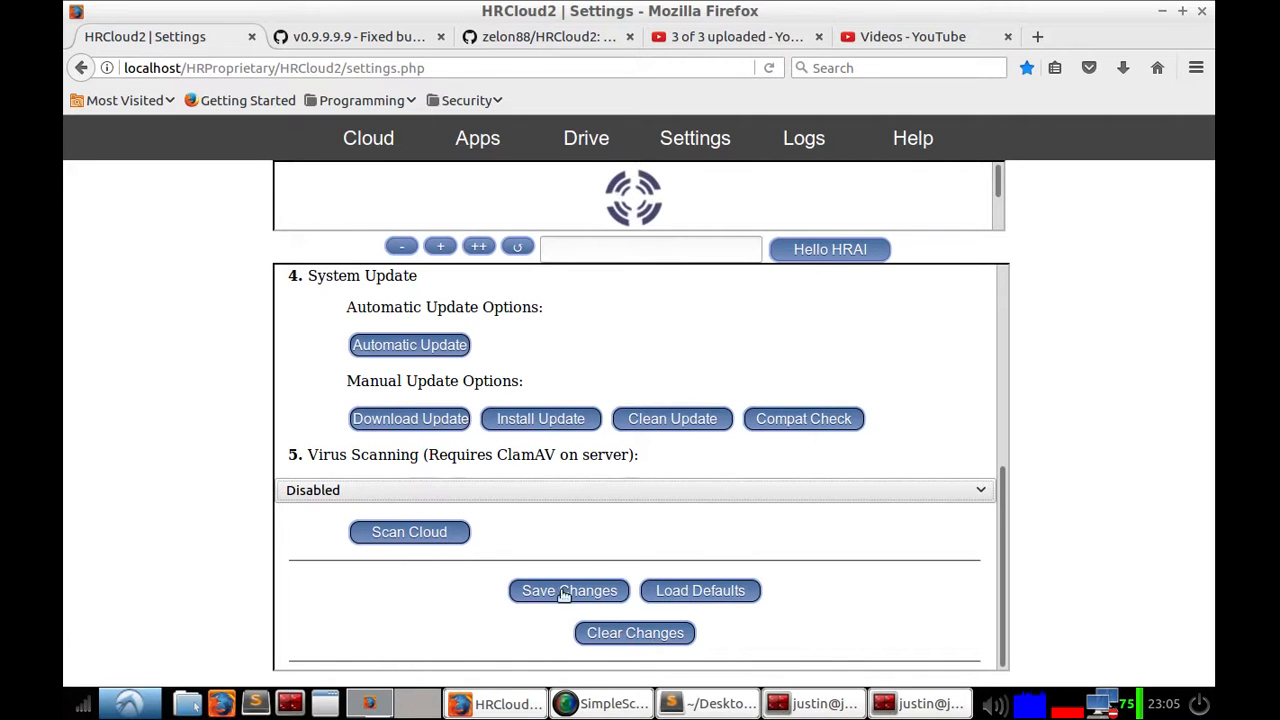
Step: Set Virus Scanning to Enabled
right_click(518, 567)
left_click(325, 459)
left_click(349, 495)
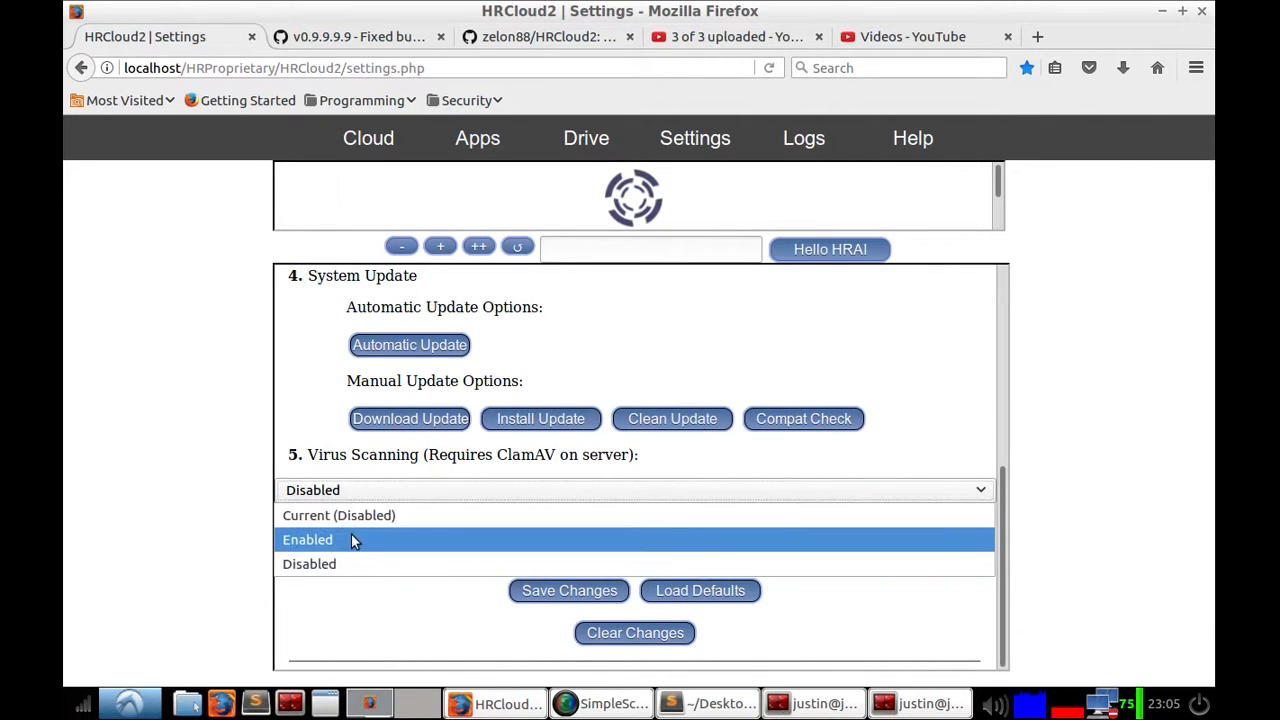
left_click(351, 538)
scroll(385, 470, "up", 6)
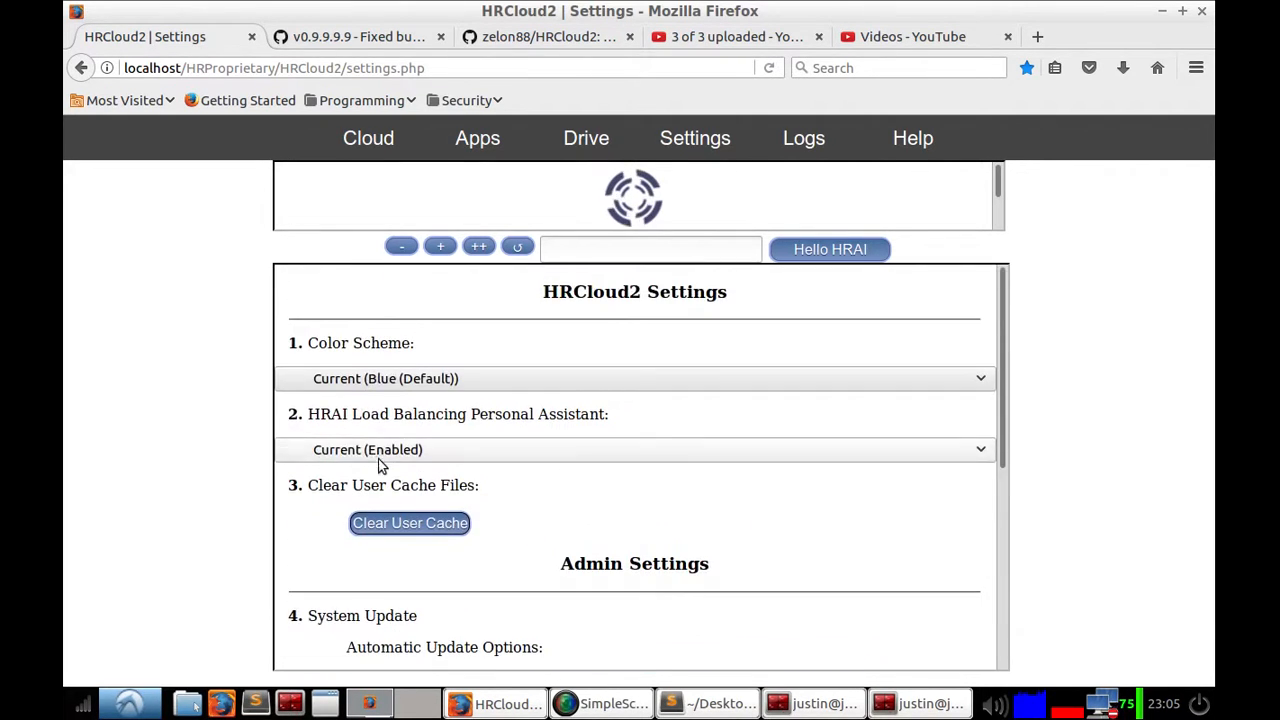
left_click(377, 455)
left_click(354, 521)
scroll(342, 494, "down", 1)
scroll(342, 494, "down", 3)
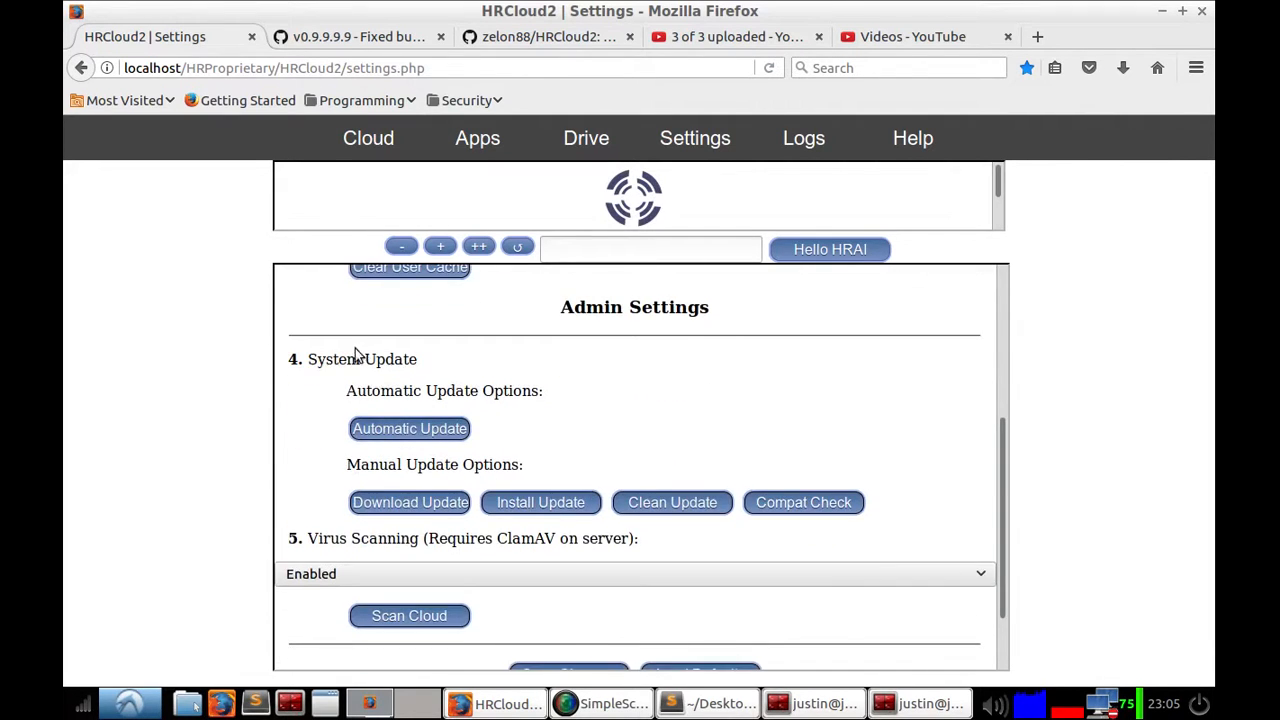
scroll(389, 366, "up", 3)
scroll(357, 471, "down", 3)
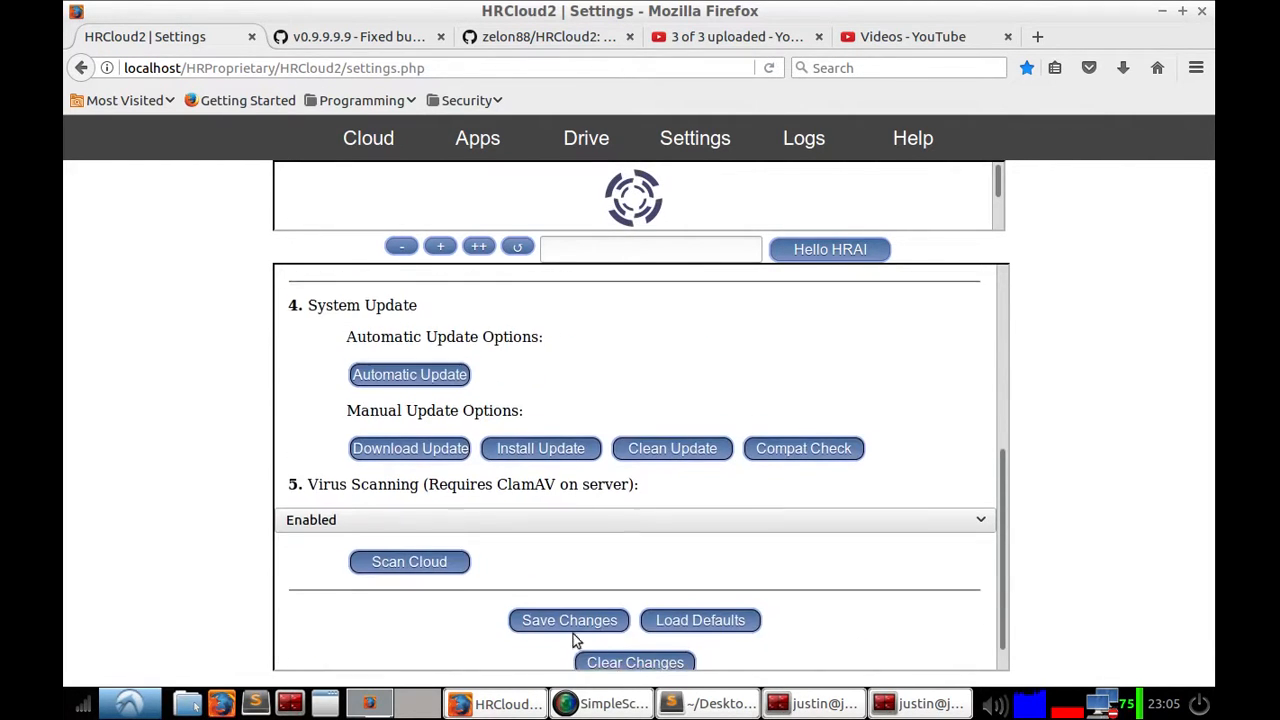
Step: Save the changes to the settings
scroll(580, 635, "down", 1)
left_click(592, 632)
scroll(632, 560, "down", 3)
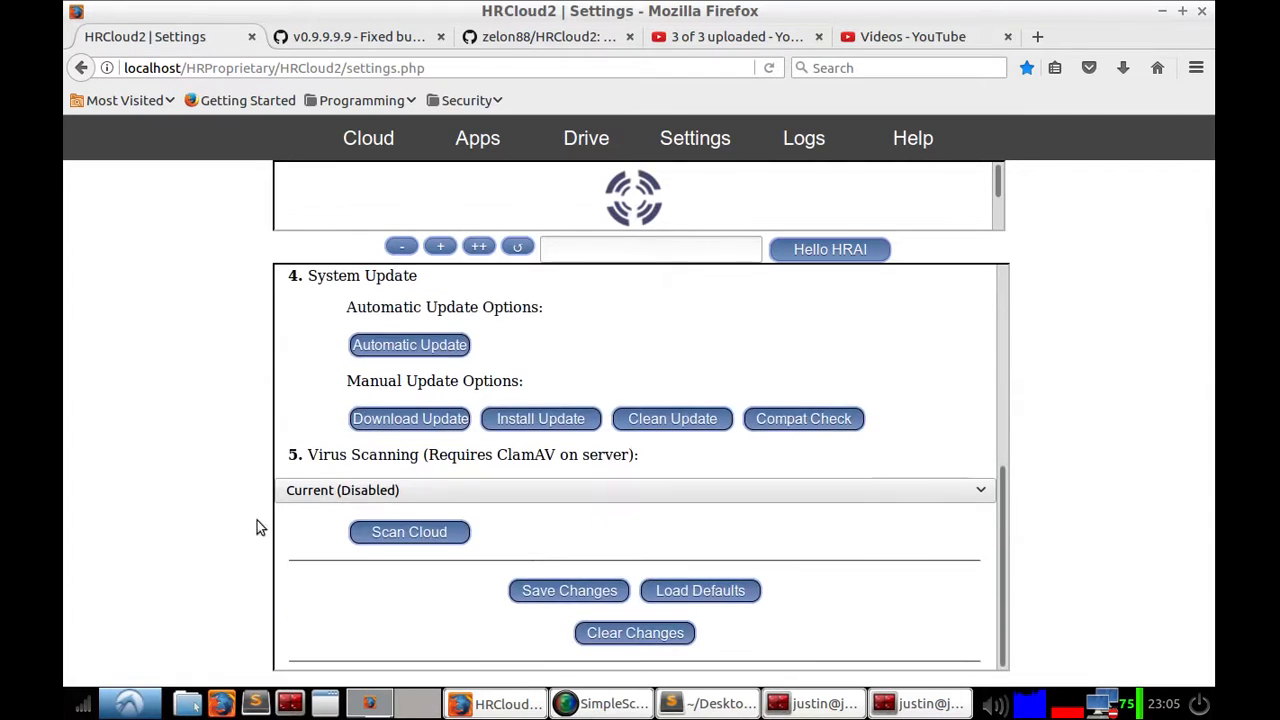
Step: Reset the application settings to their default values
scroll(560, 472, "up", 3)
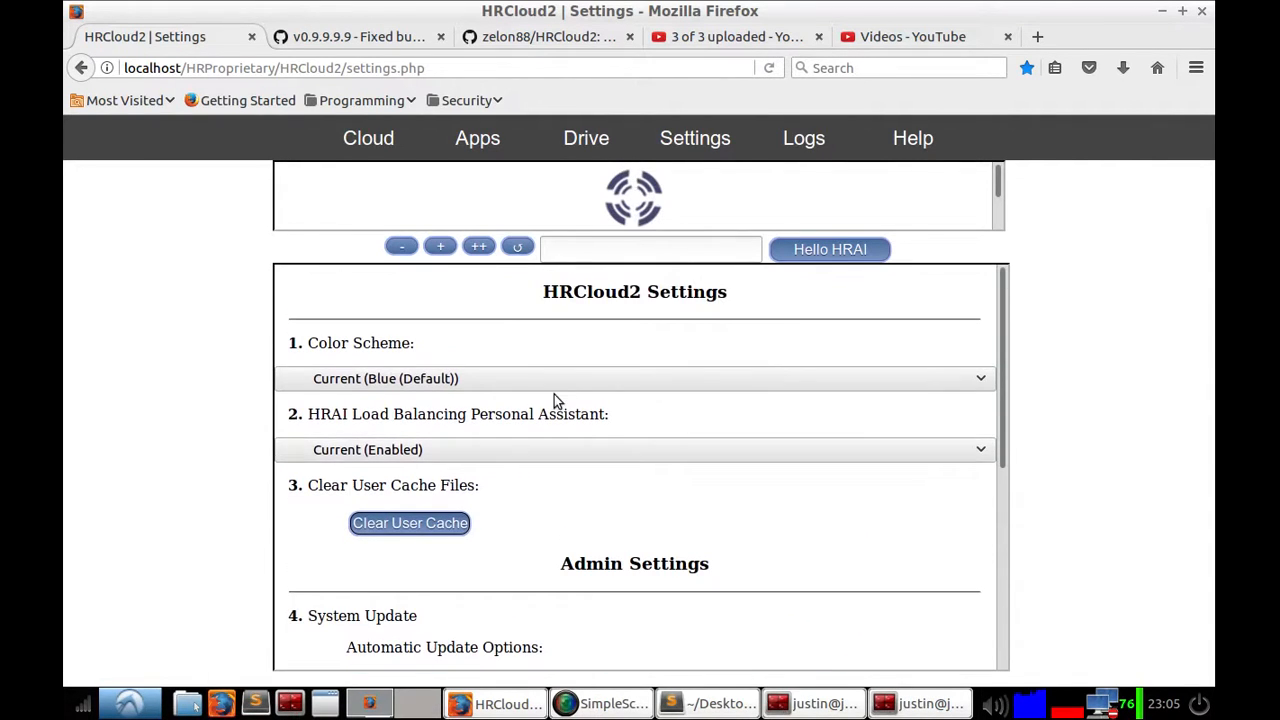
scroll(800, 400, "down", 3)
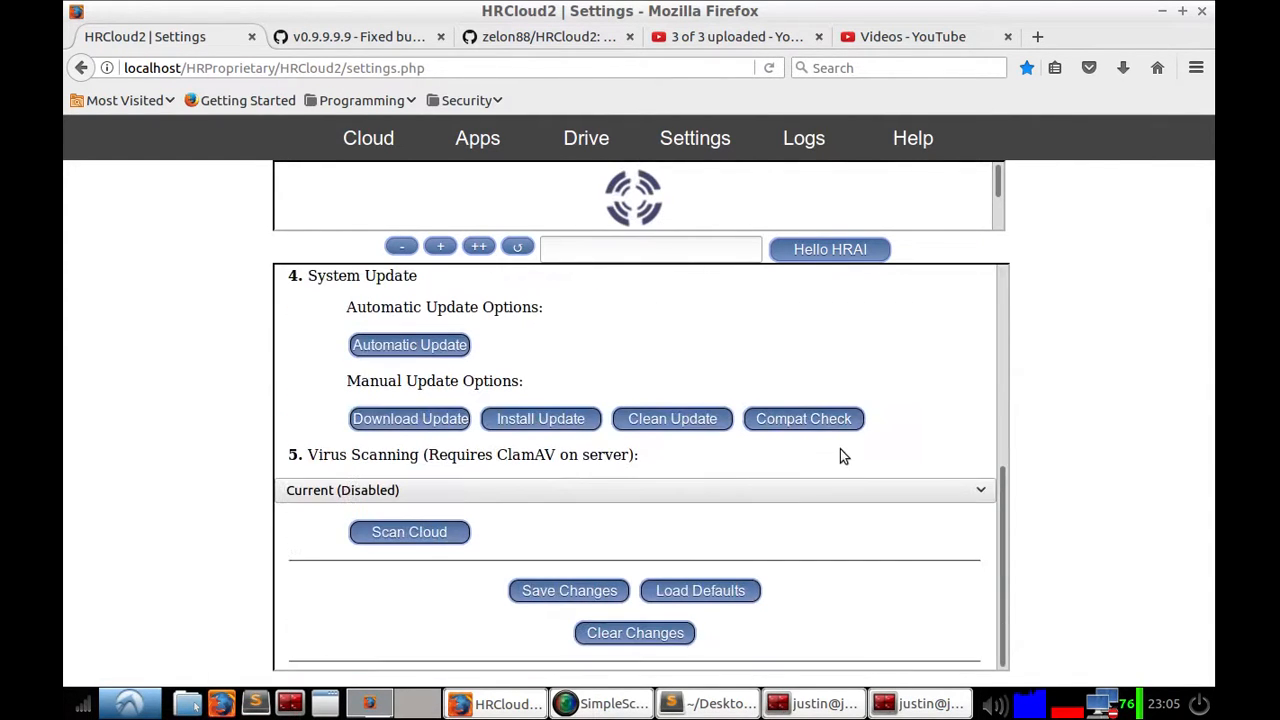
left_click(704, 598)
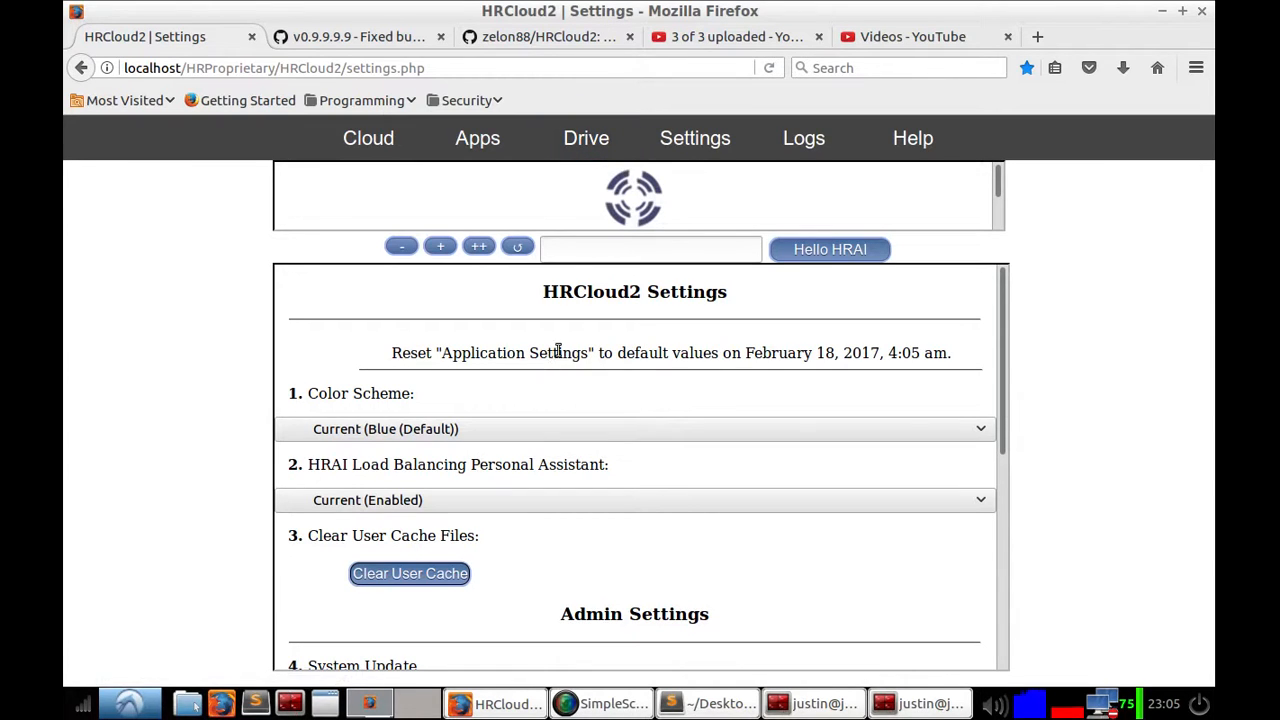
Step: Open the Logs page and browse into the 02_17_17 log directory
left_click(660, 150)
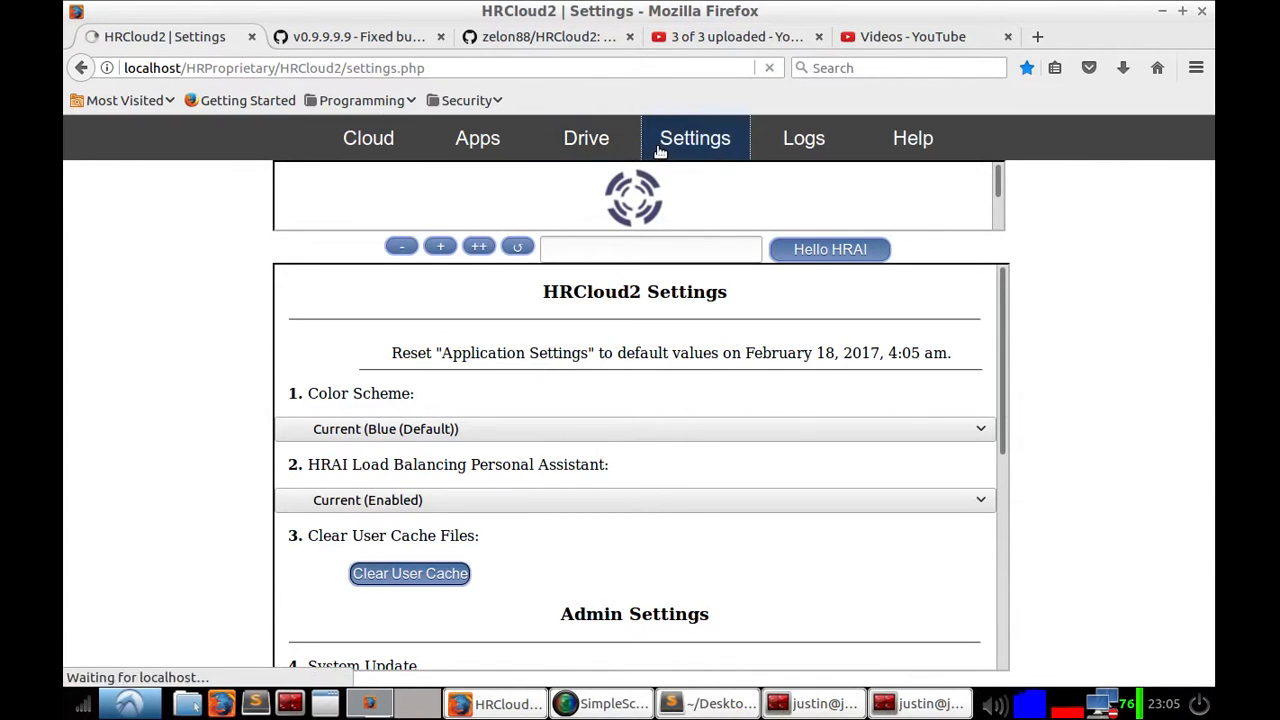
left_click(792, 148)
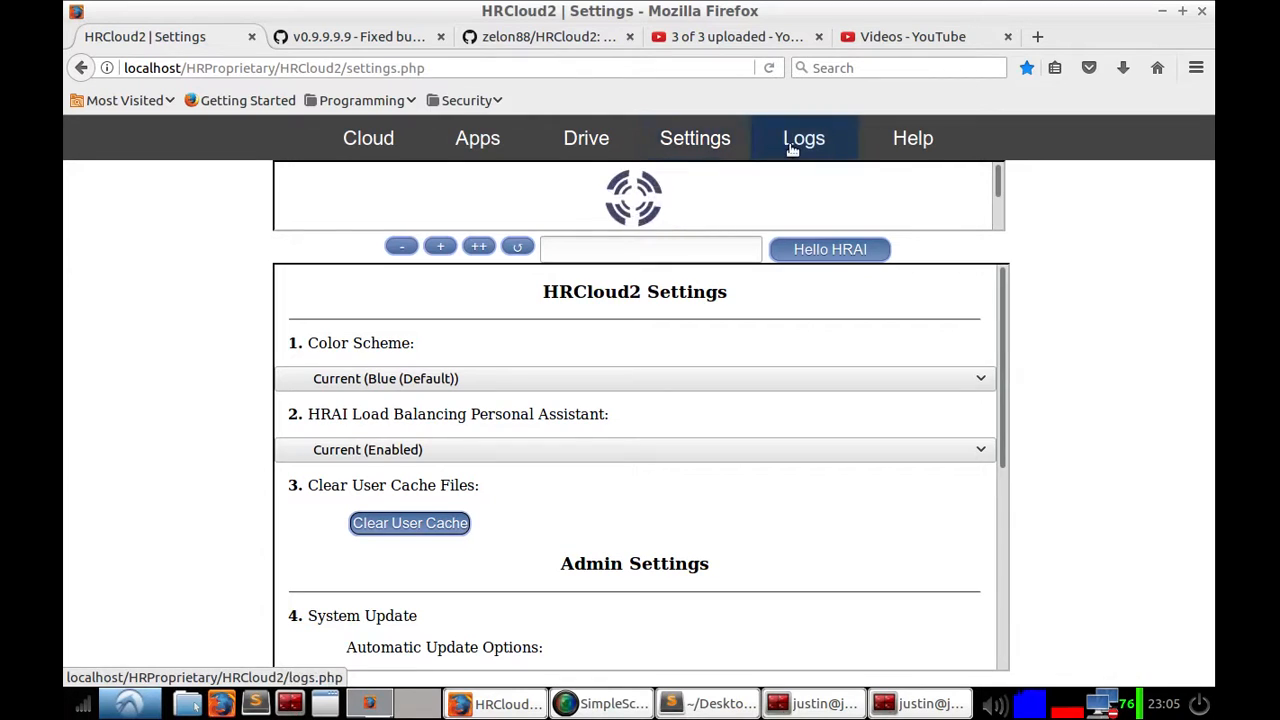
scroll(470, 410, "down", 2)
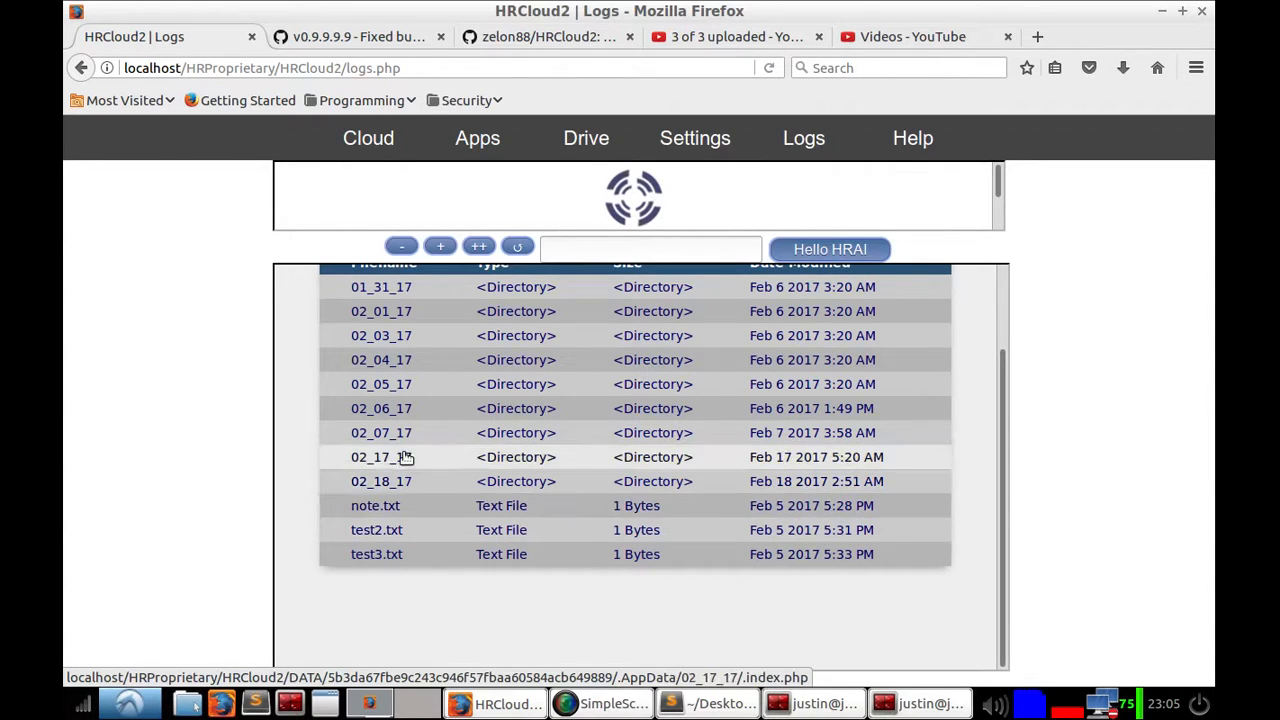
scroll(369, 345, "up", 2)
scroll(409, 500, "down", 2)
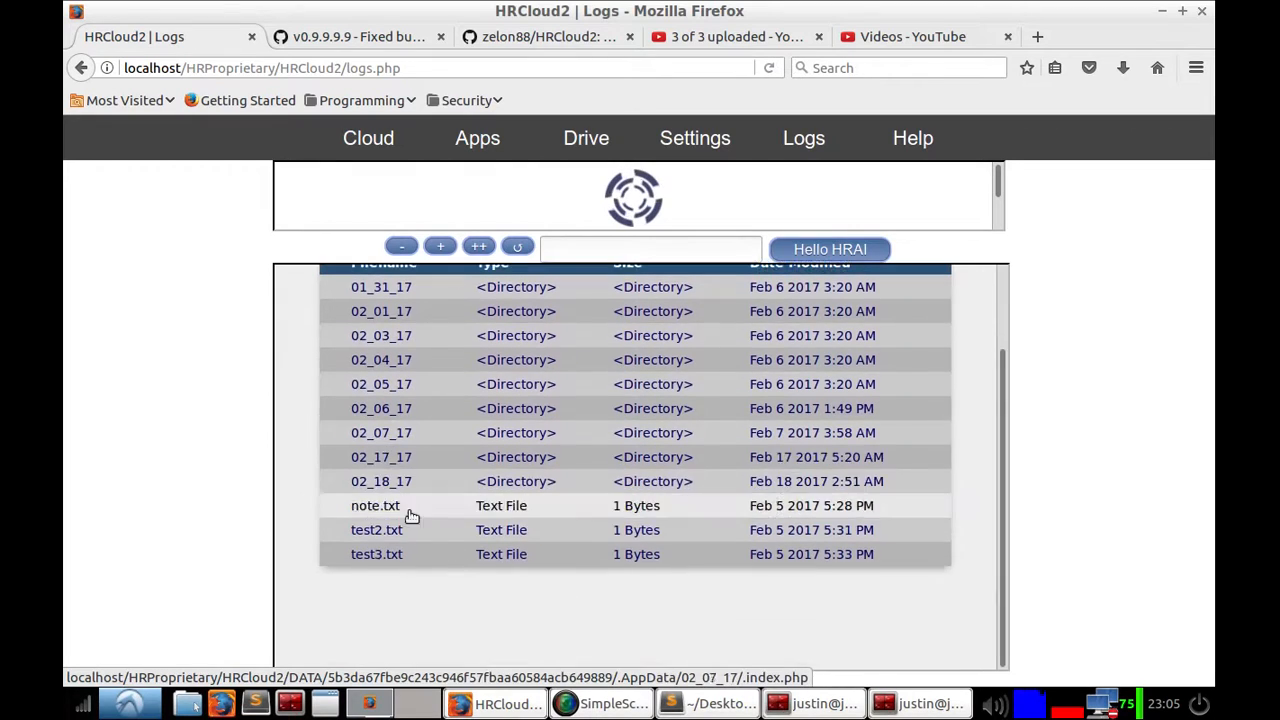
left_click(409, 457)
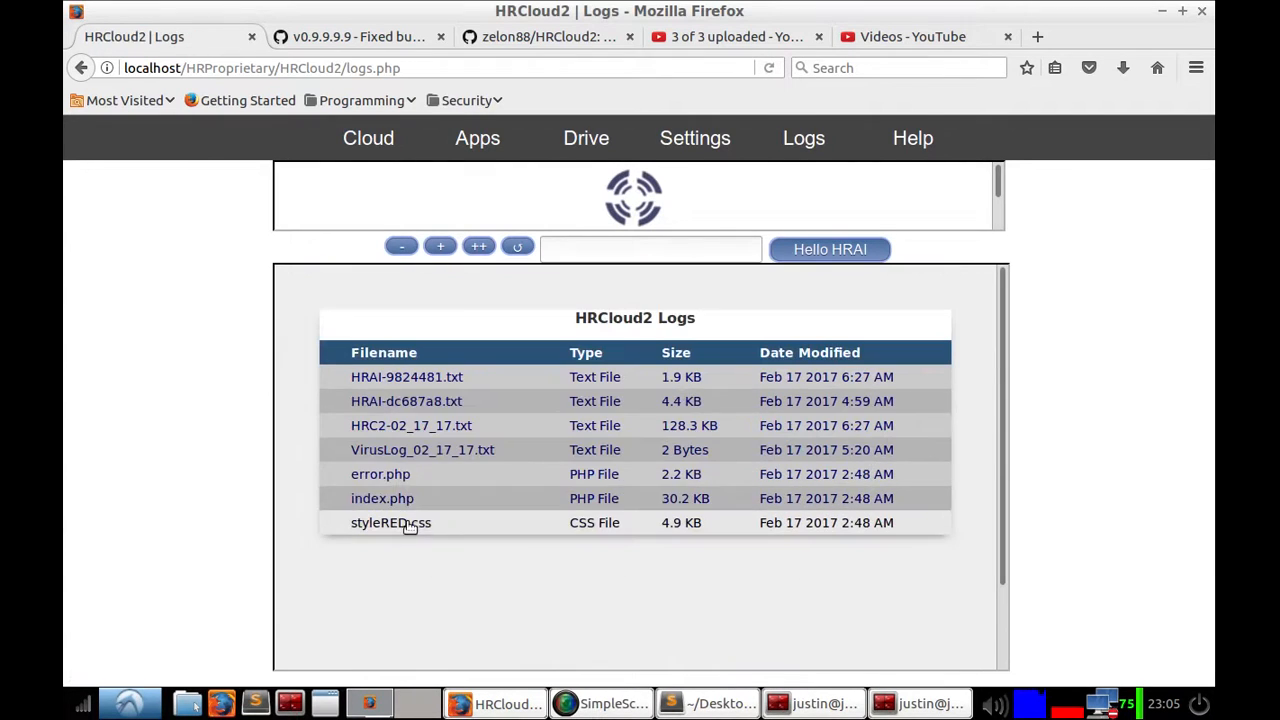
Step: Go back, open the HRC2-02_18_17.txt log in the 02_18_17 directory and scroll through its entries
left_click(80, 68)
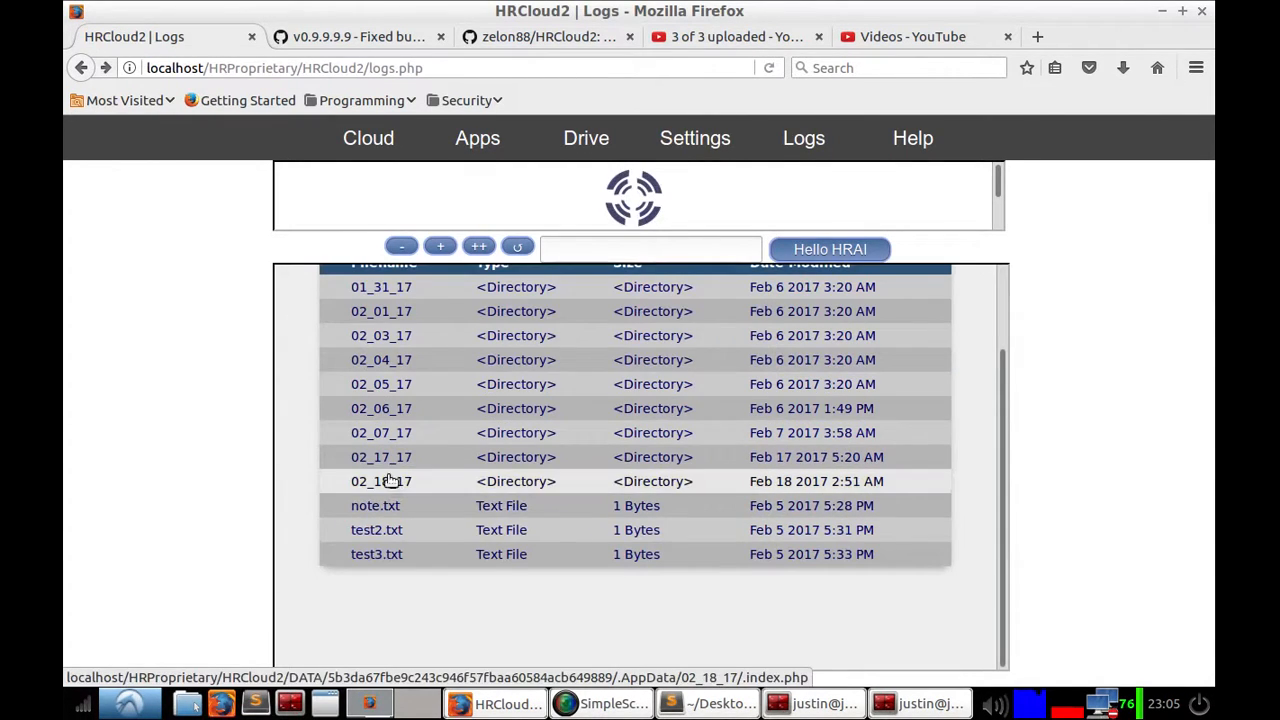
left_click(391, 490)
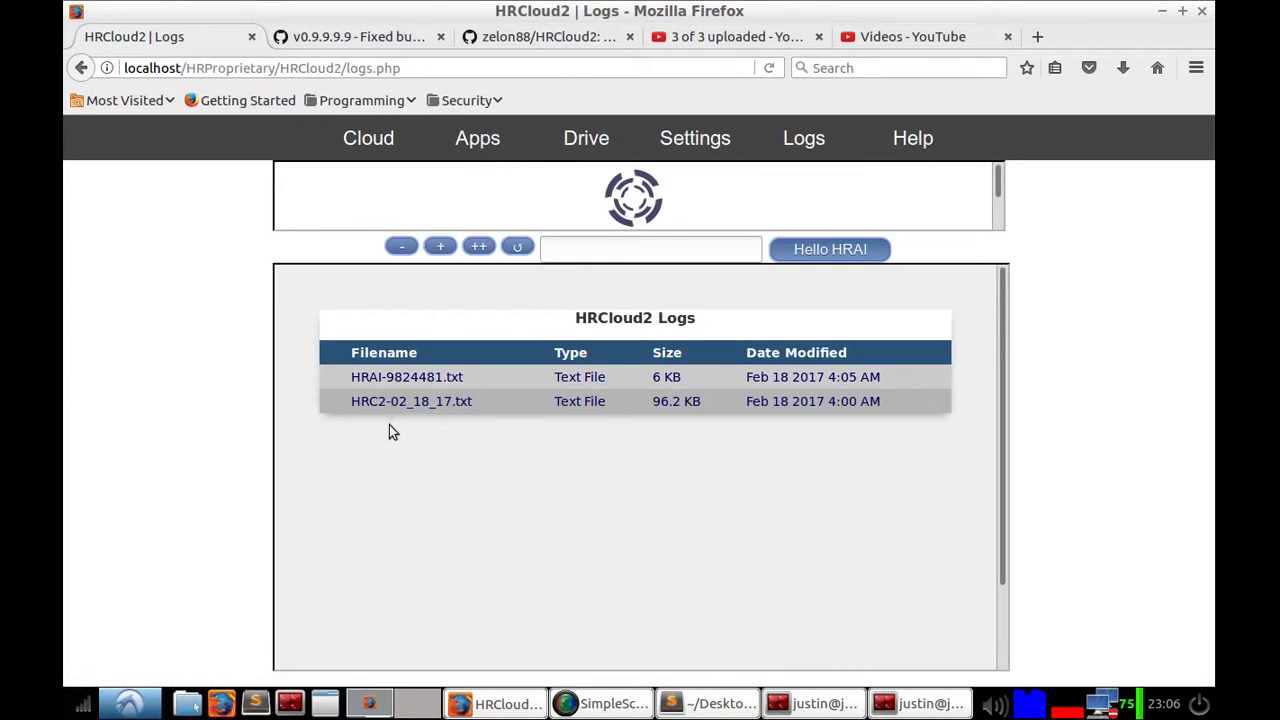
right_click(444, 432)
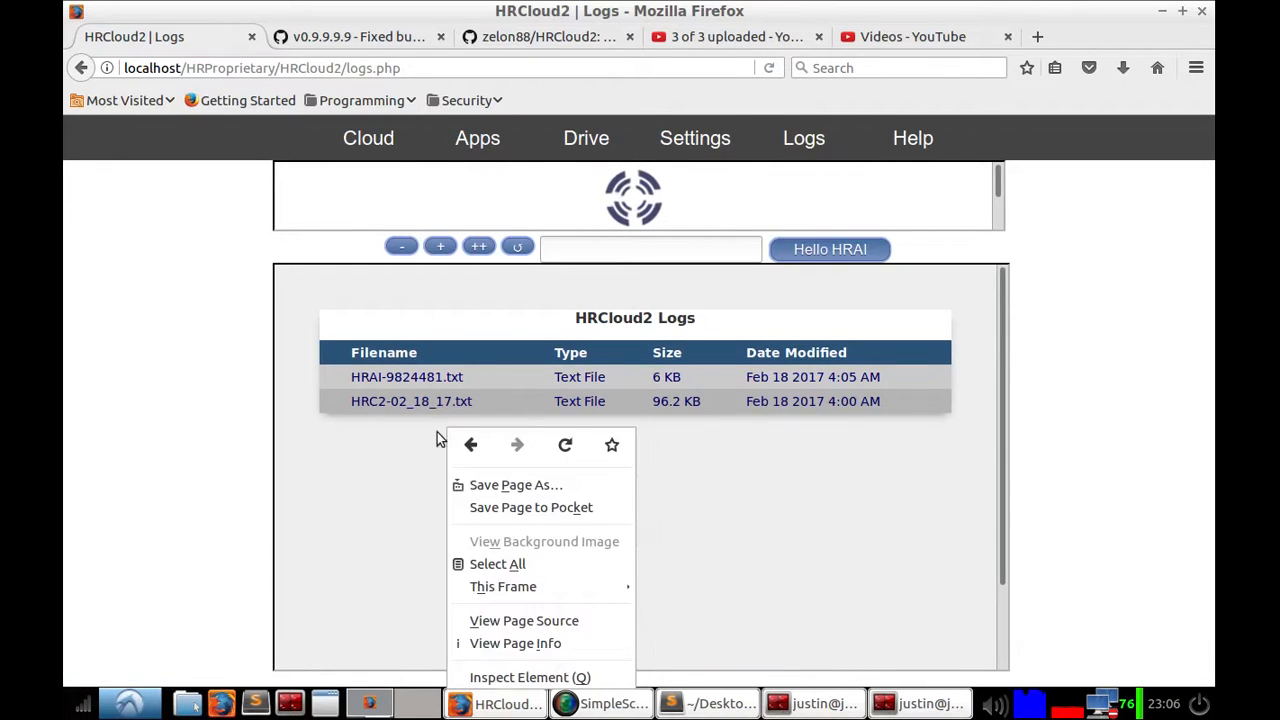
key("Escape")
left_click(386, 402)
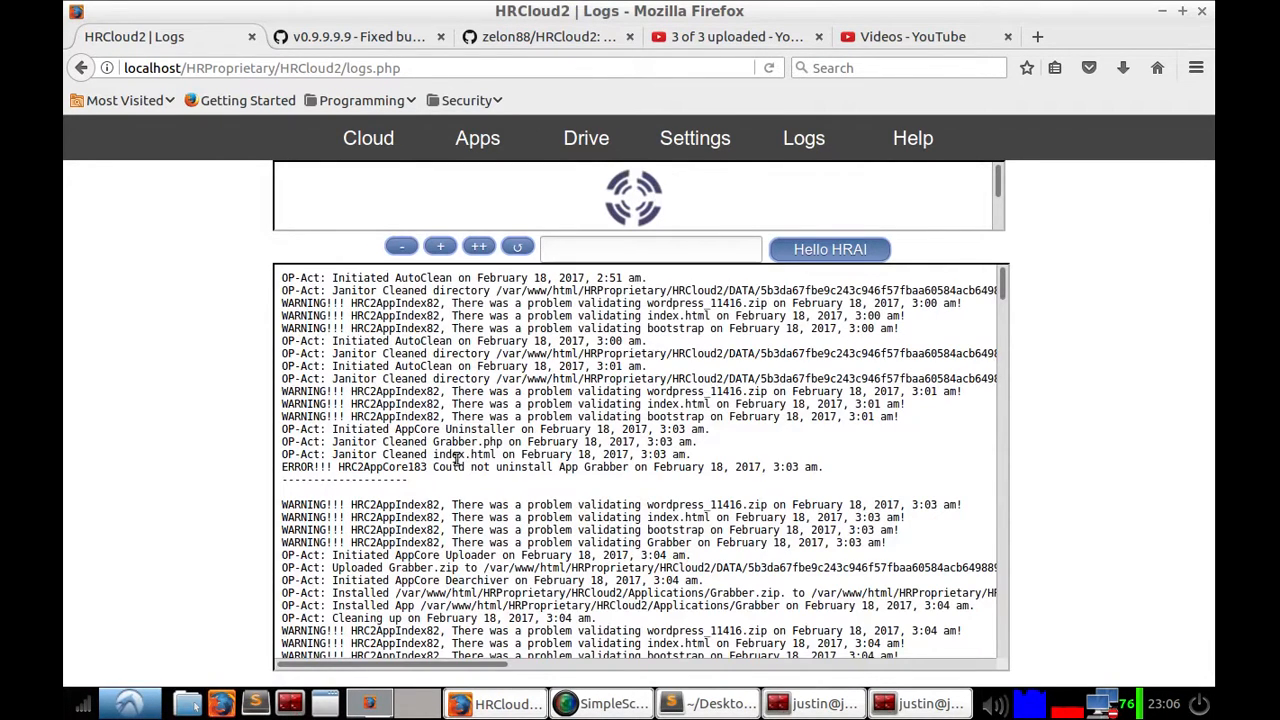
scroll(562, 470, "down", 15)
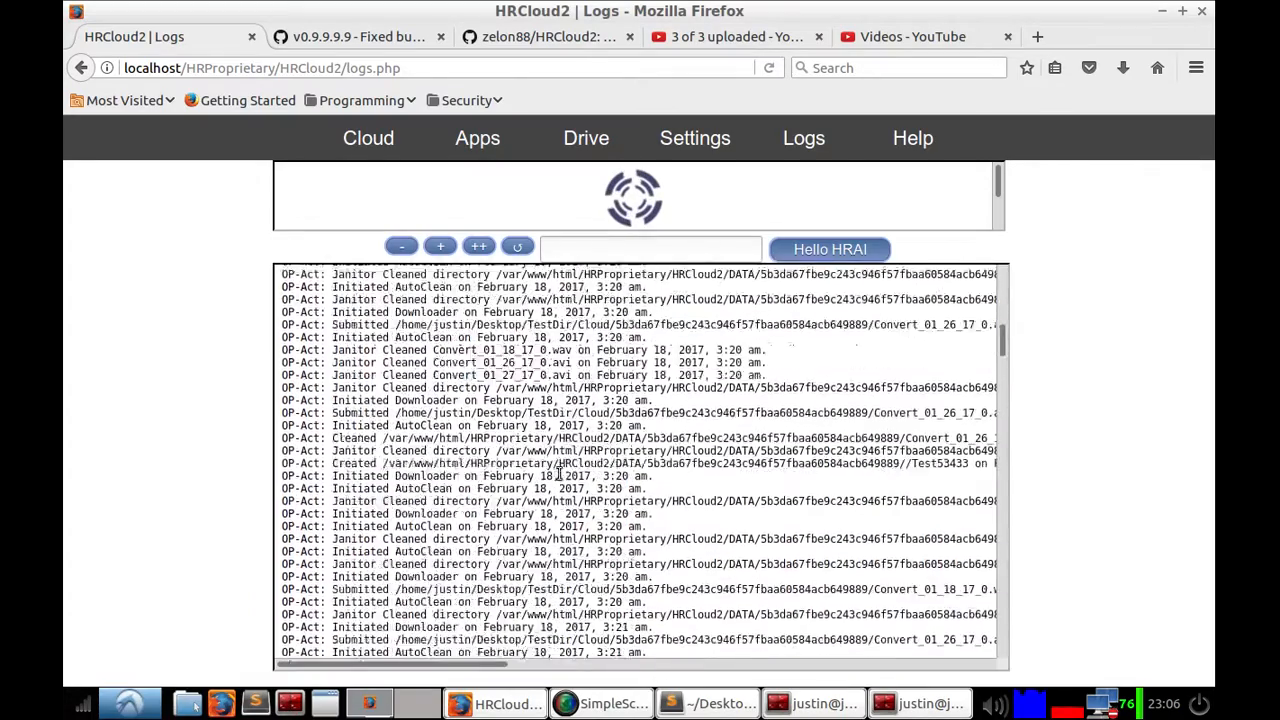
scroll(598, 505, "down", 6)
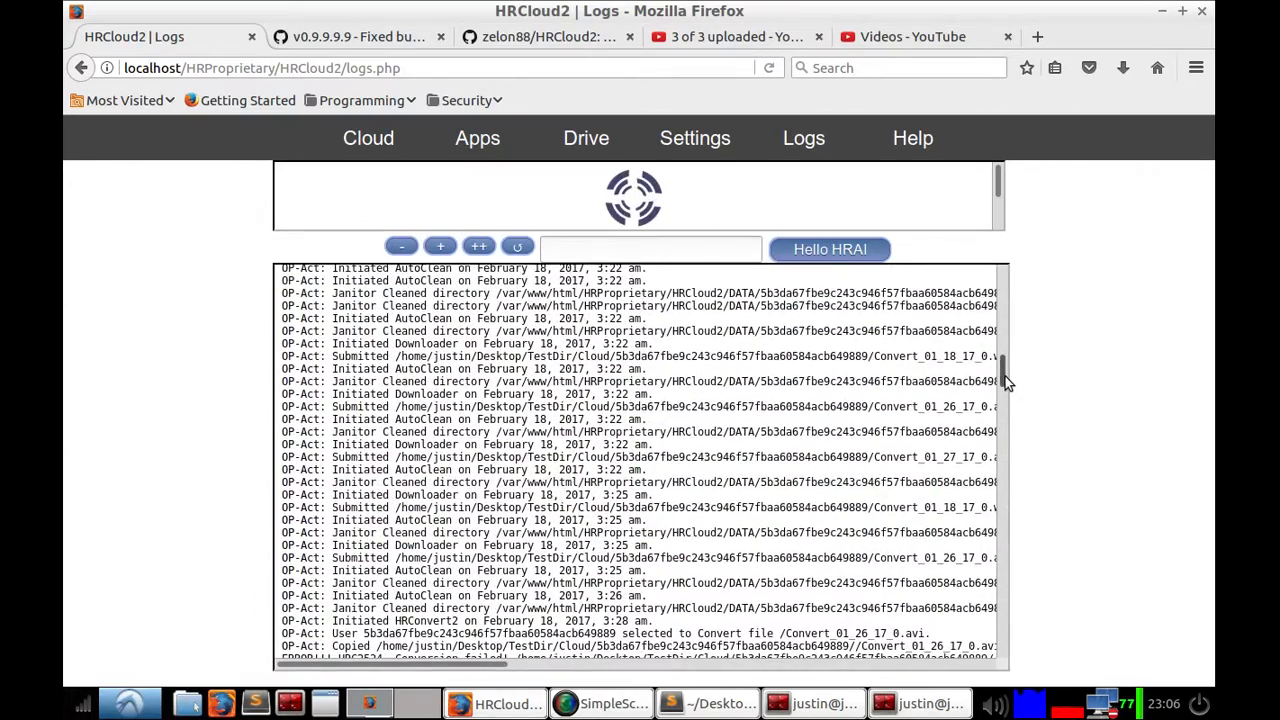
left_click_drag(1006, 382, 990, 678)
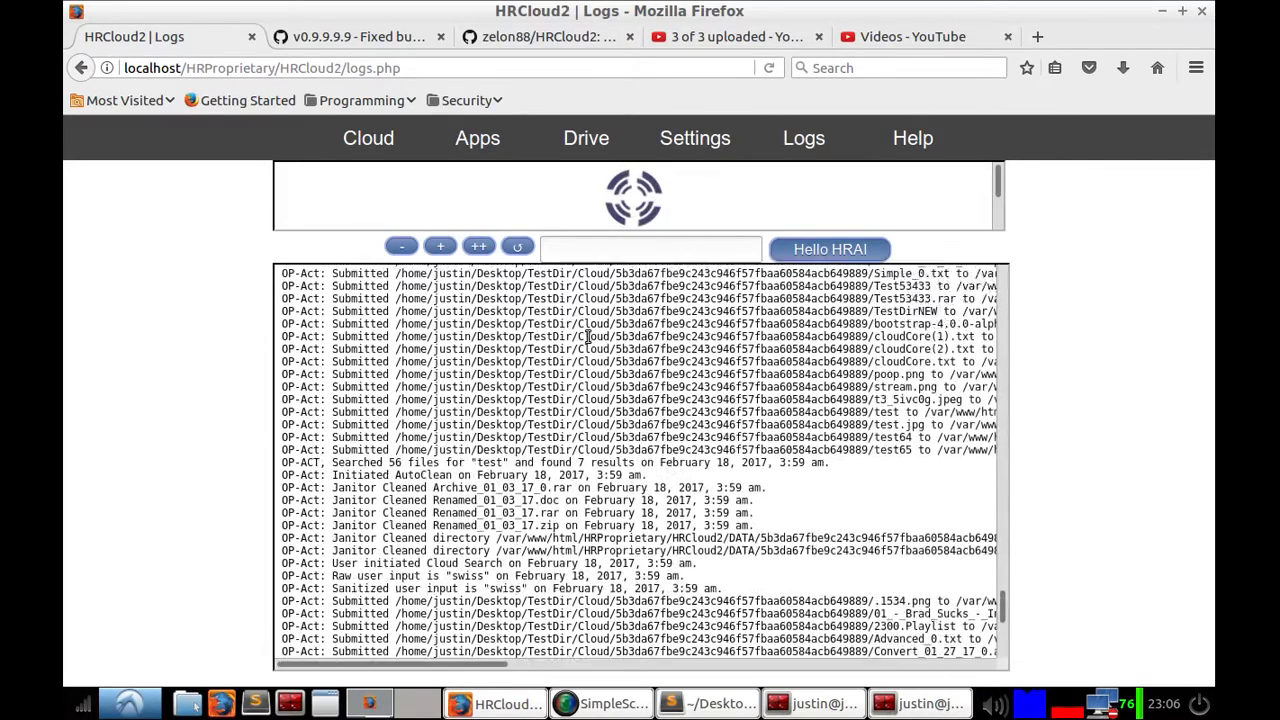
Step: Return to the 02_18_17 directory and read through the HRAI-9824481.txt log
left_click(82, 68)
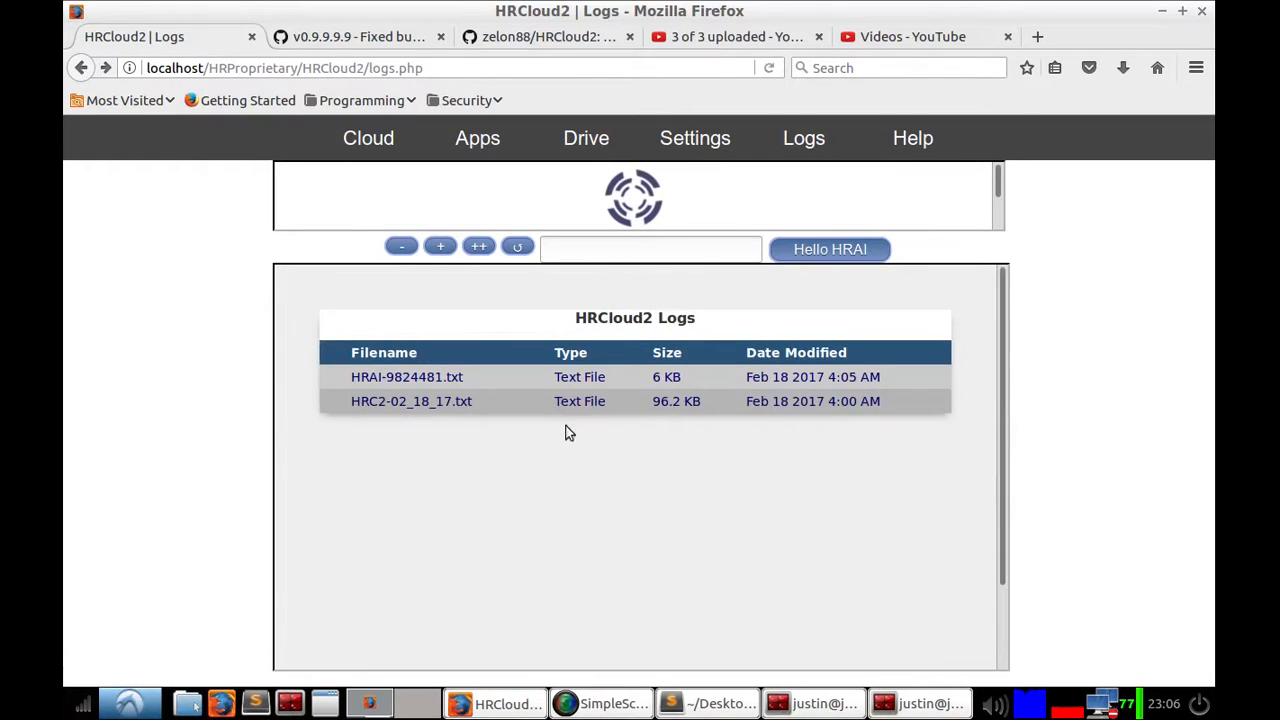
left_click(443, 384)
scroll(608, 430, "down", 10)
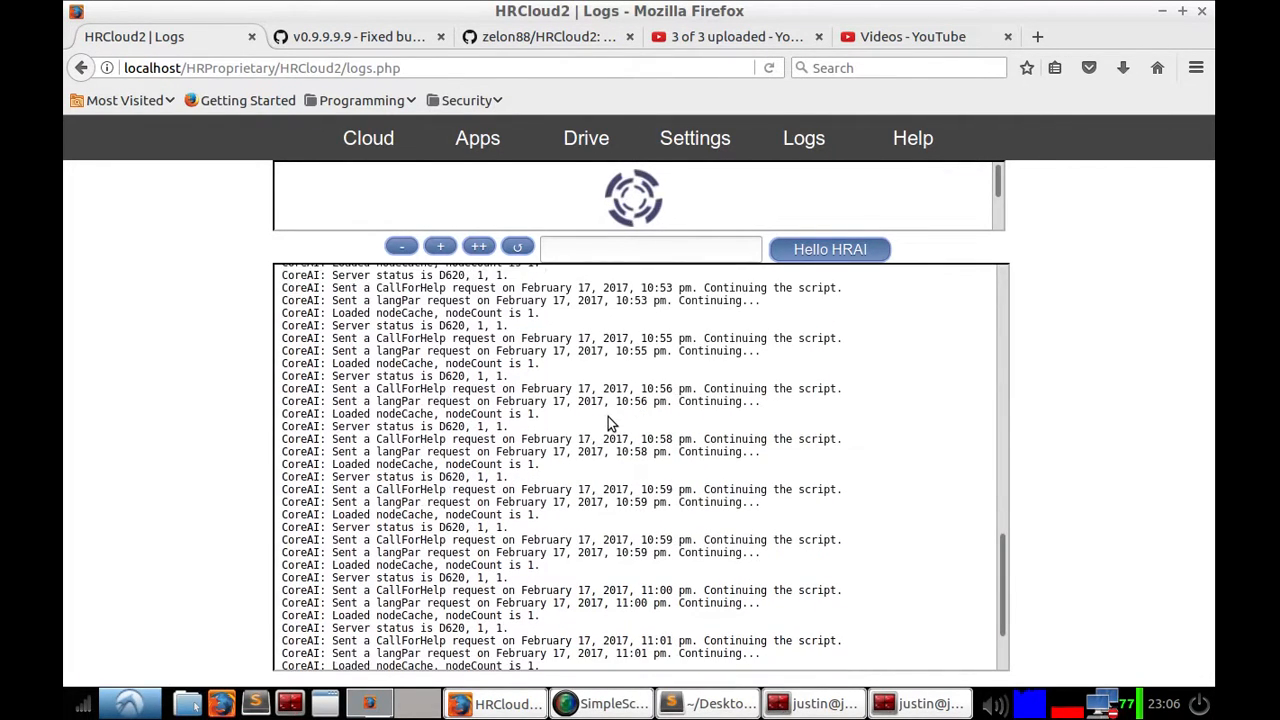
scroll(609, 424, "up", 4)
scroll(612, 430, "up", 10)
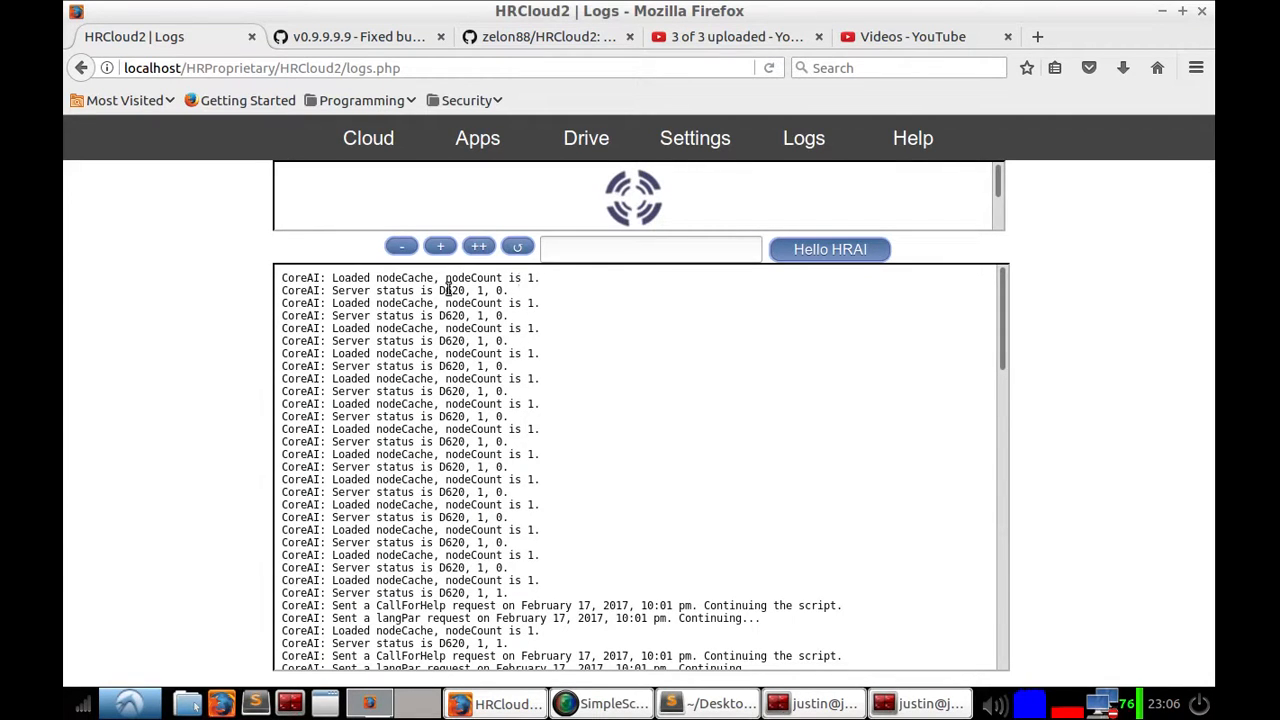
left_click_drag(510, 293, 441, 290)
left_click(540, 285)
Step: Visit the Cloud home page, the Logs page and the Help page in turn
left_click(385, 137)
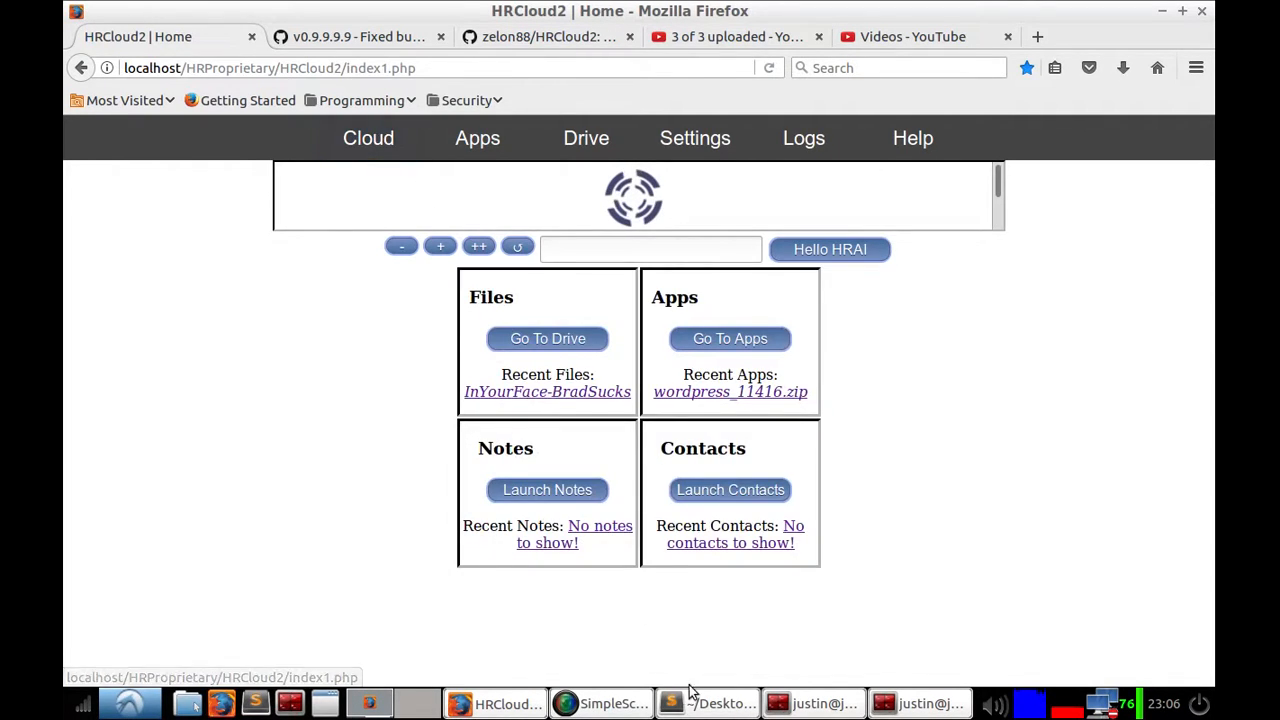
left_click(575, 248)
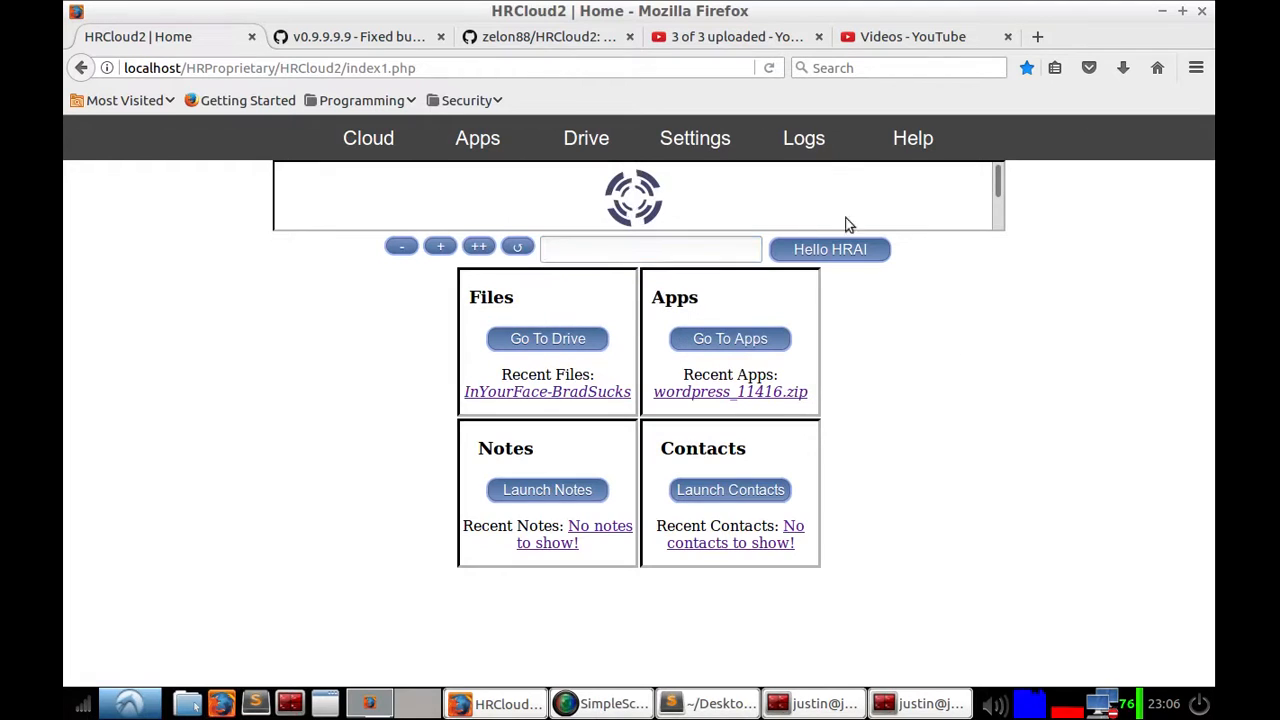
left_click(816, 145)
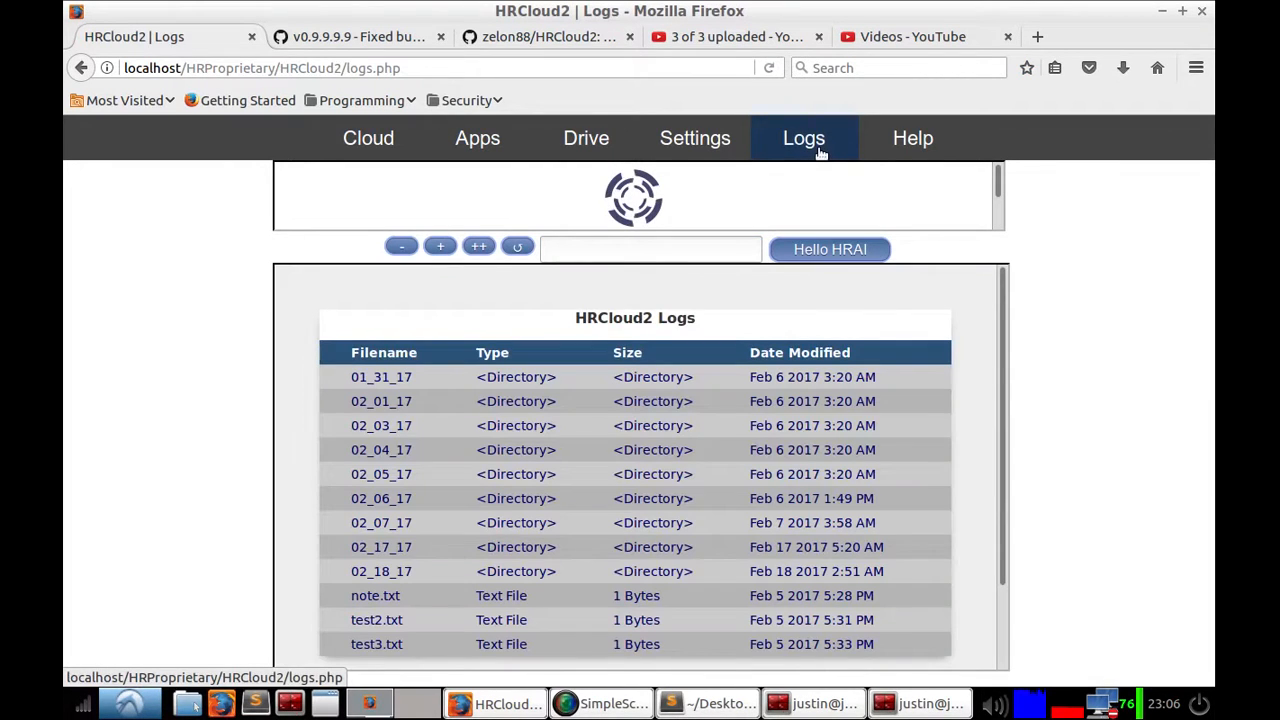
left_click(910, 138)
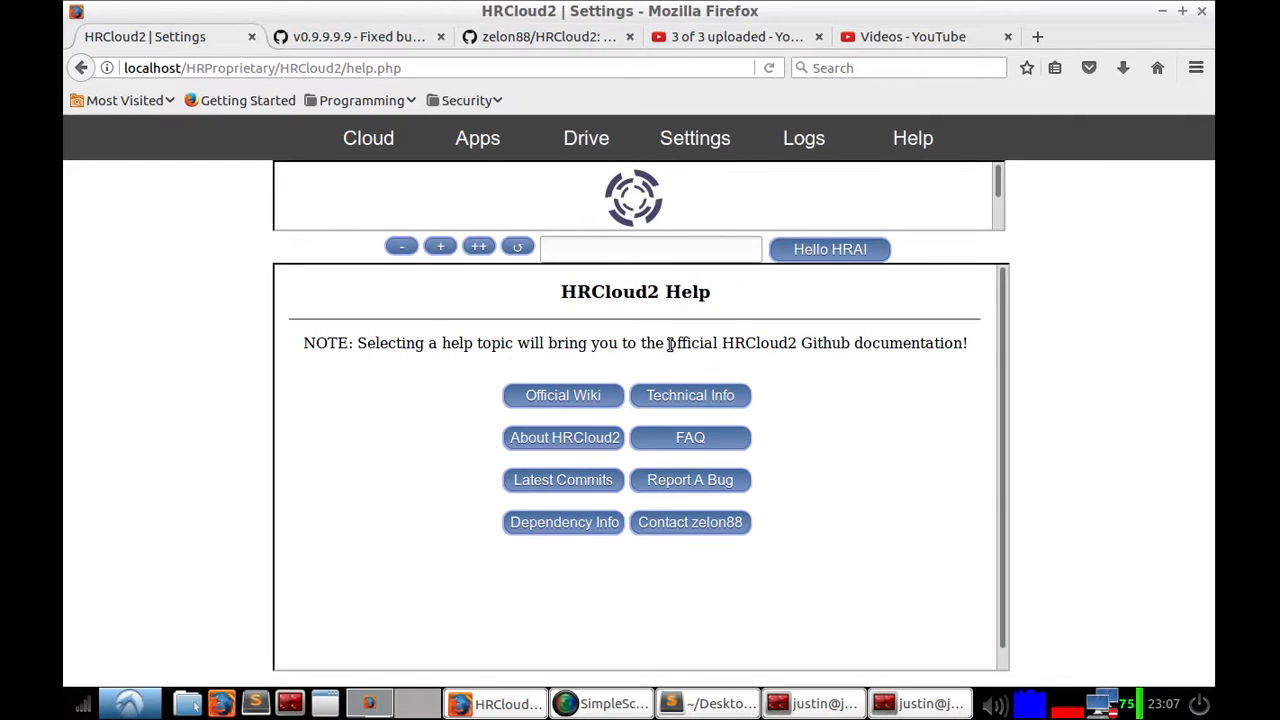
Step: Send the message "Hello HRAI!" to the HRAI assistant
left_click_drag(669, 343, 743, 340)
left_click(743, 340)
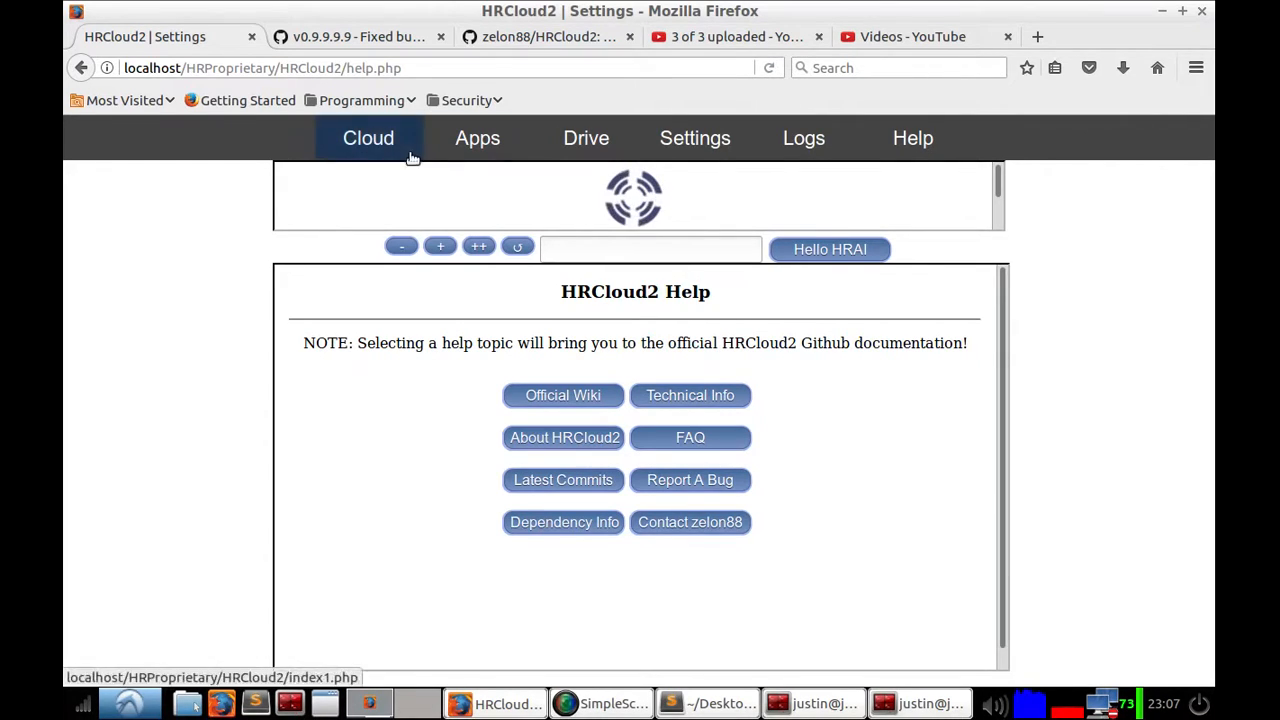
left_click(586, 249)
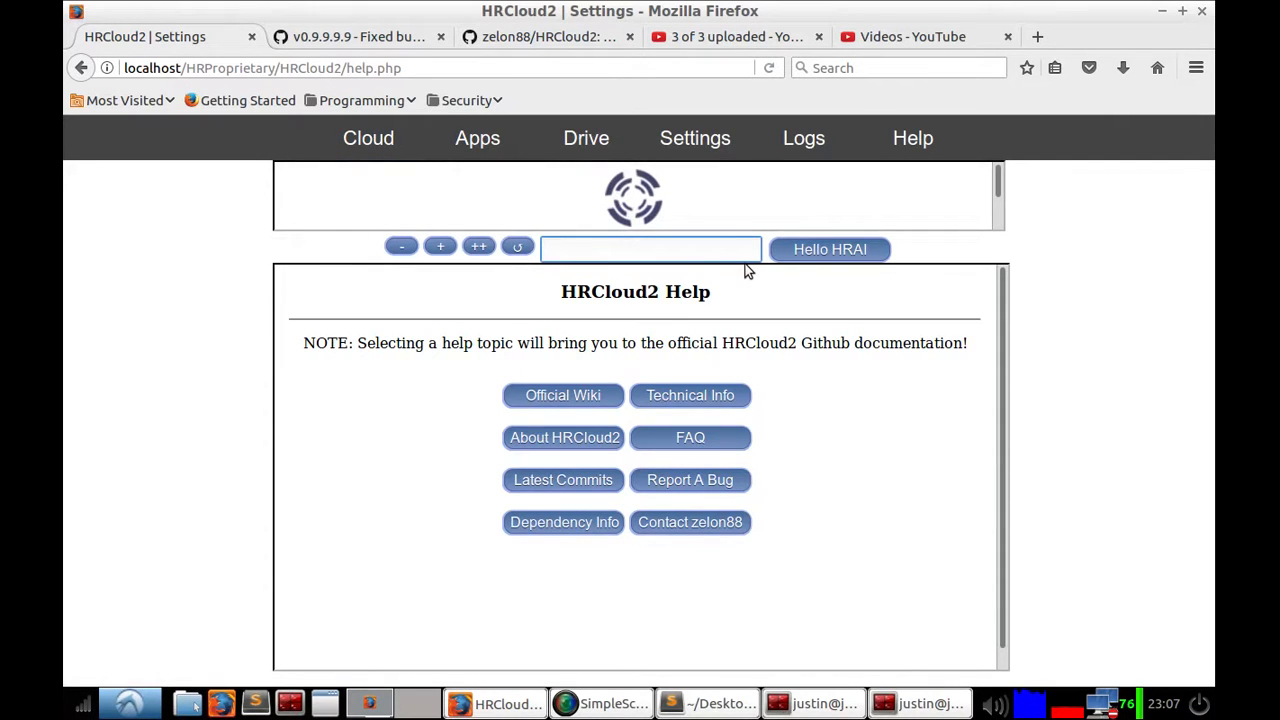
type("Hello HRAI!")
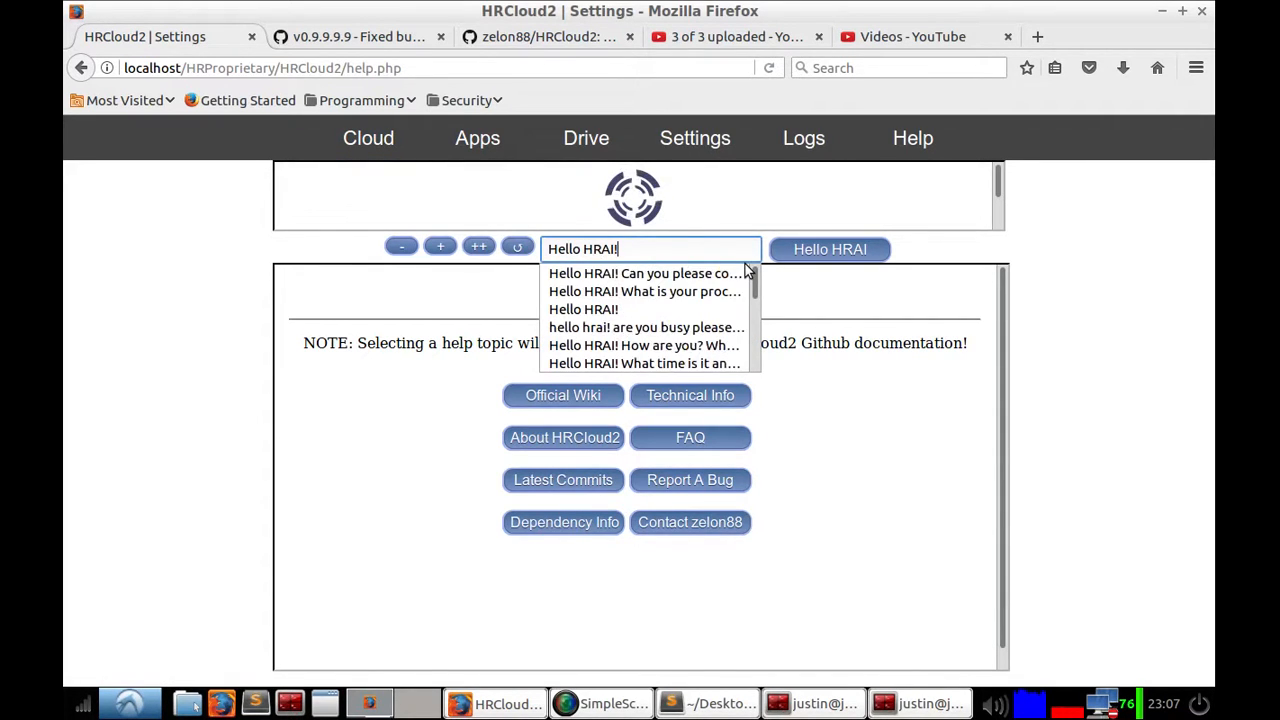
key("Return")
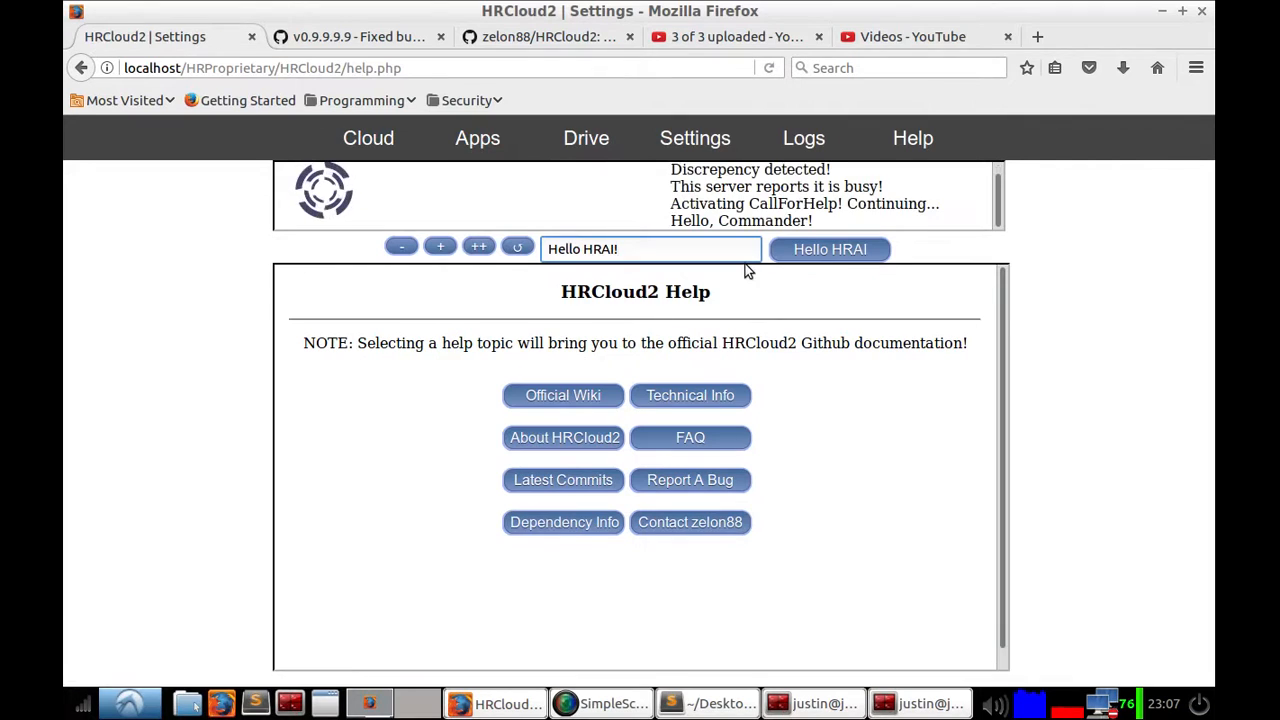
Step: Clear the assistant input and ask HRAI "What time is it?"
key("BackSpace")
key("BackSpace")
key("BackSpace")
key("BackSpace")
key("BackSpace")
key("BackSpace")
key("BackSpace")
key("BackSpace")
key("BackSpace")
key("BackSpace")
key("BackSpace")
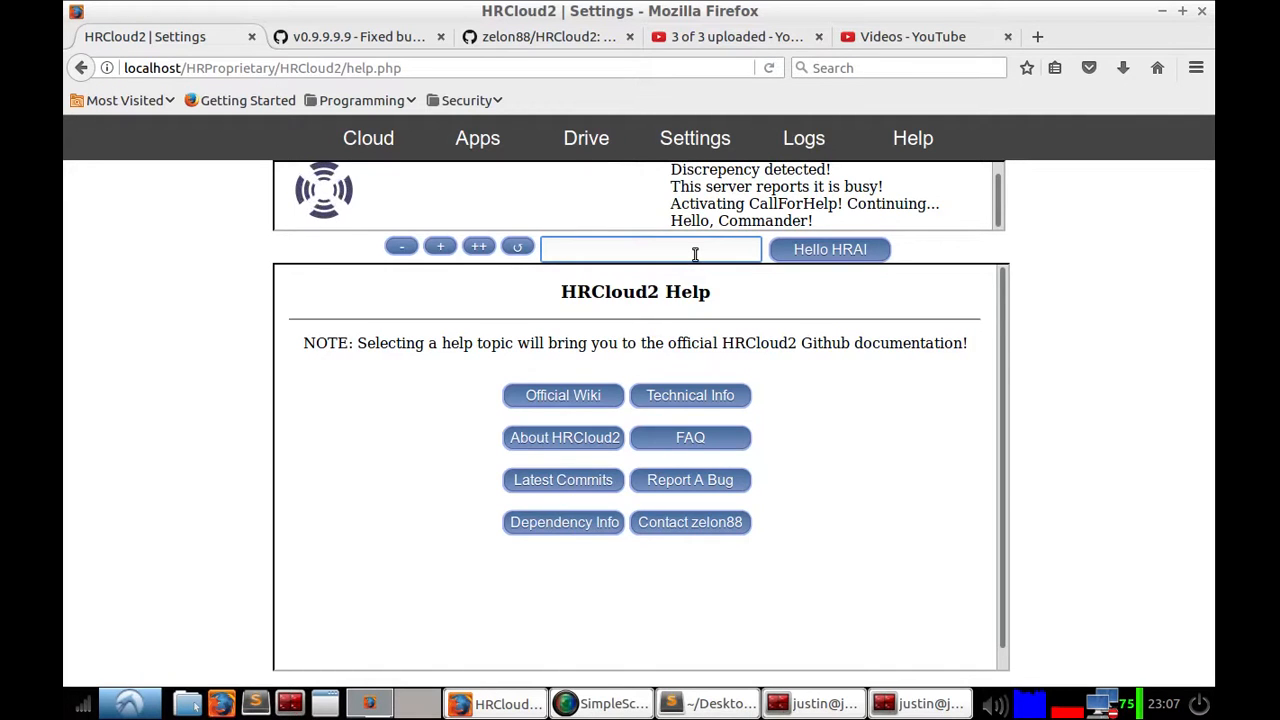
type("What time is")
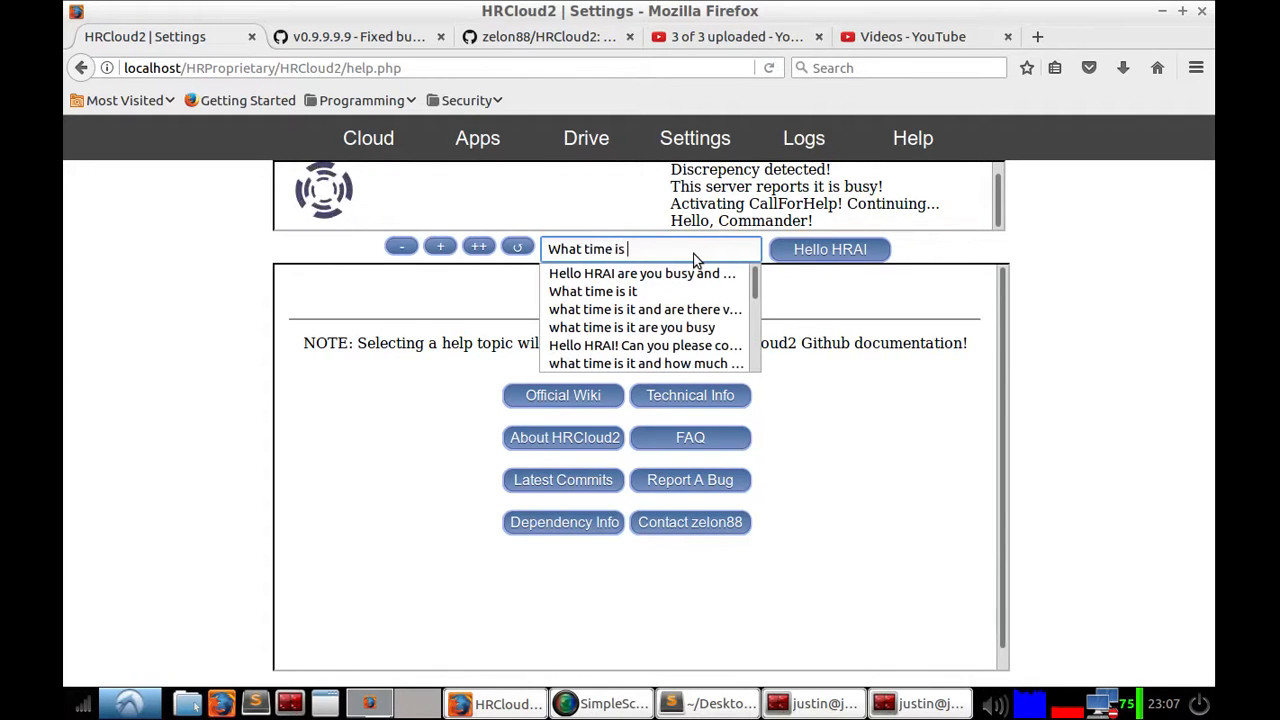
type(" it and")
key("BackSpace")
key("BackSpace")
key("BackSpace")
type(">?")
type("?")
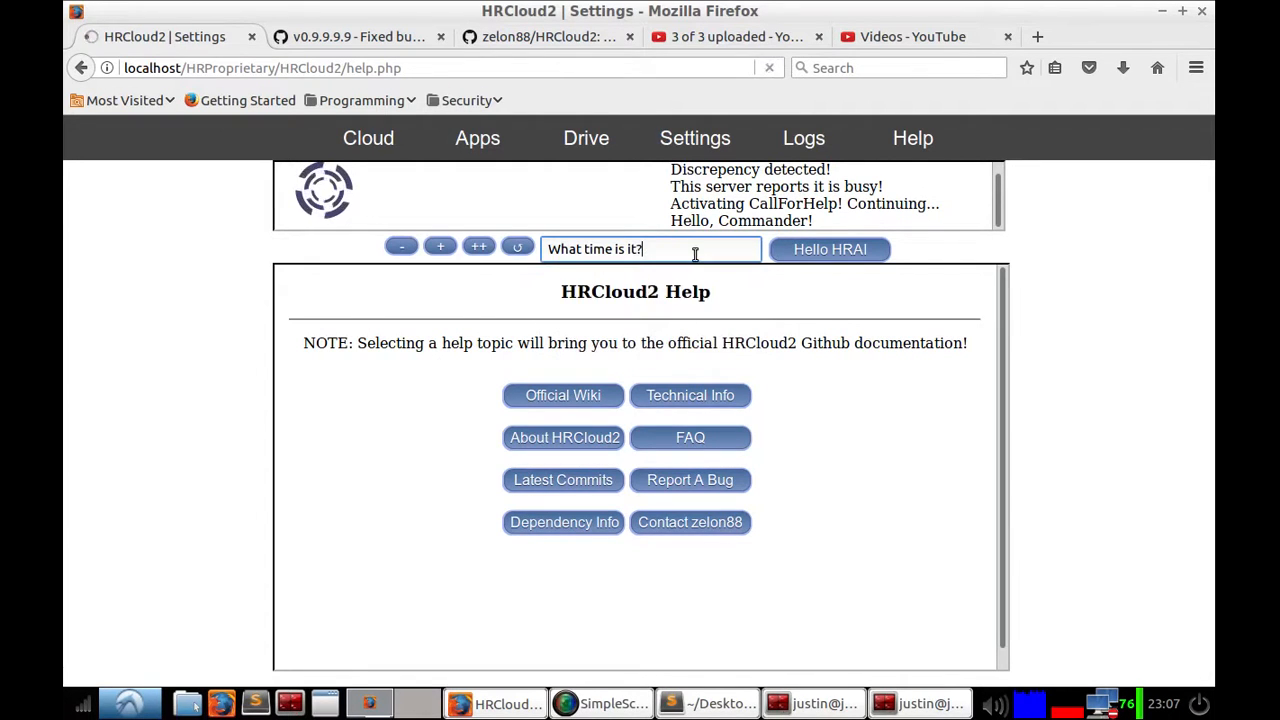
key("Return")
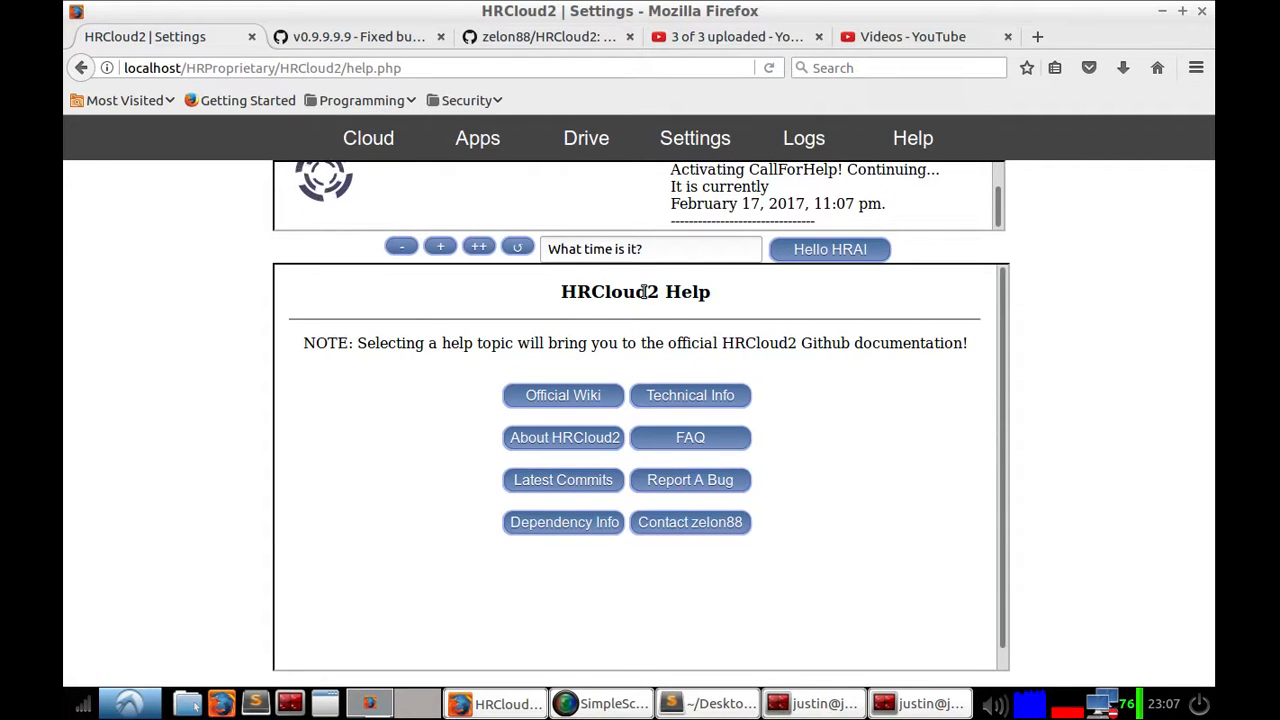
Step: Clear the assistant input and ask HRAI to "convert a file"
left_click(686, 254)
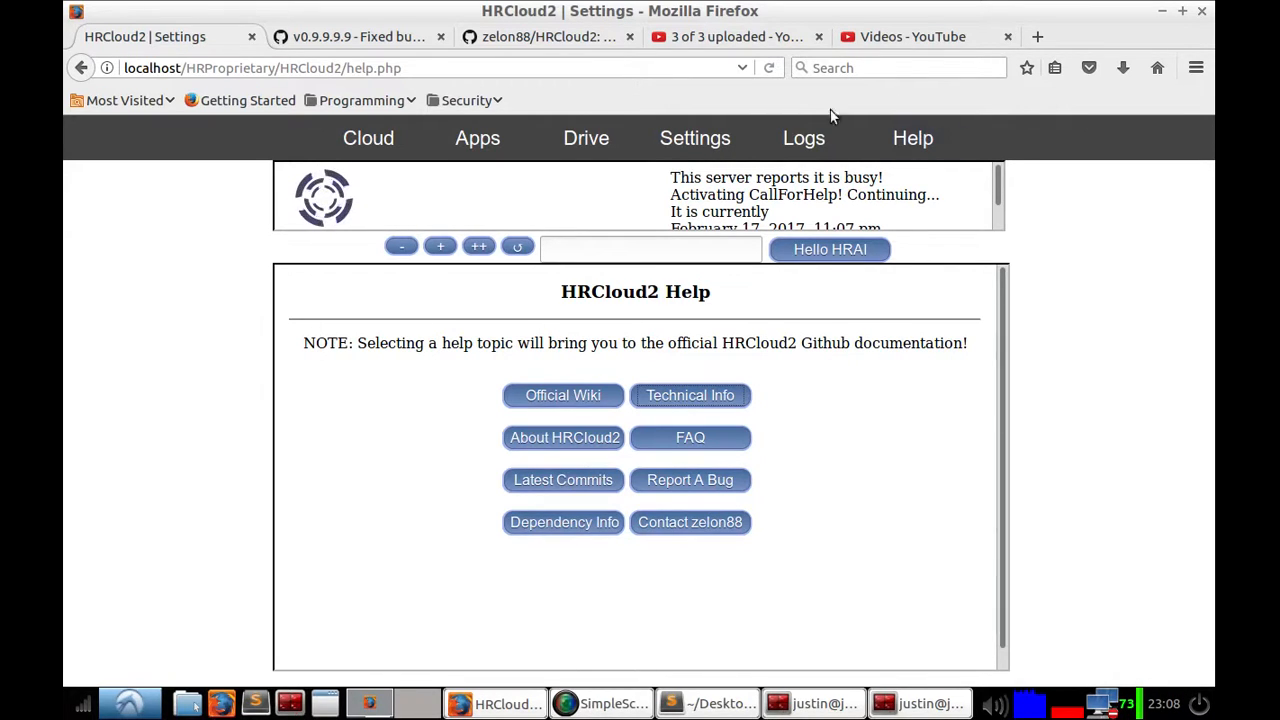
left_click(651, 252)
scroll(700, 190, "down", 1)
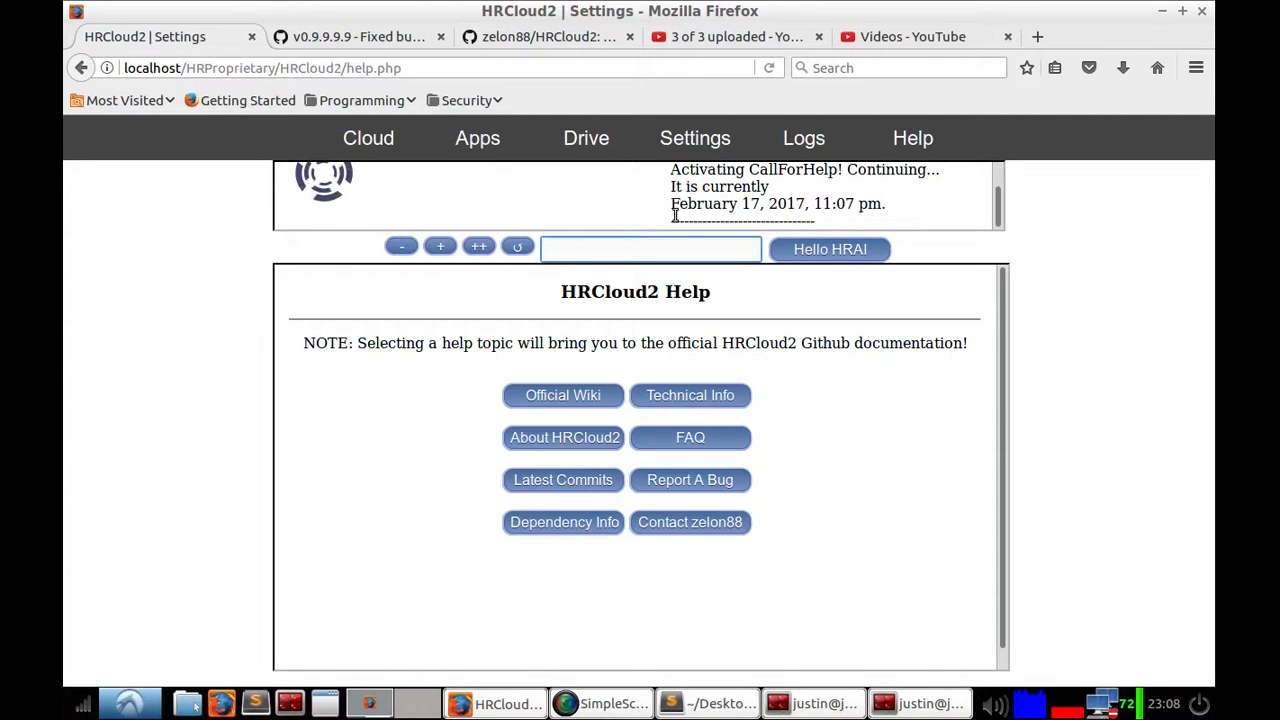
type("convert")
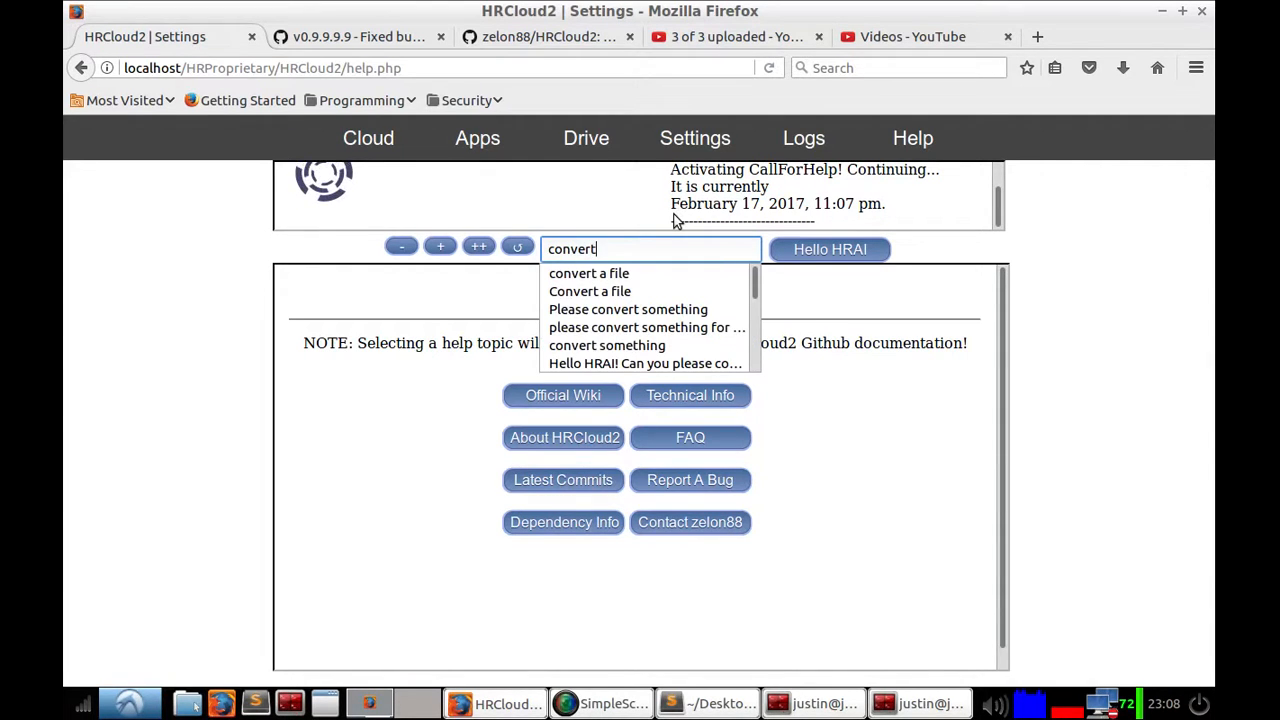
type(" a file")
key("Return")
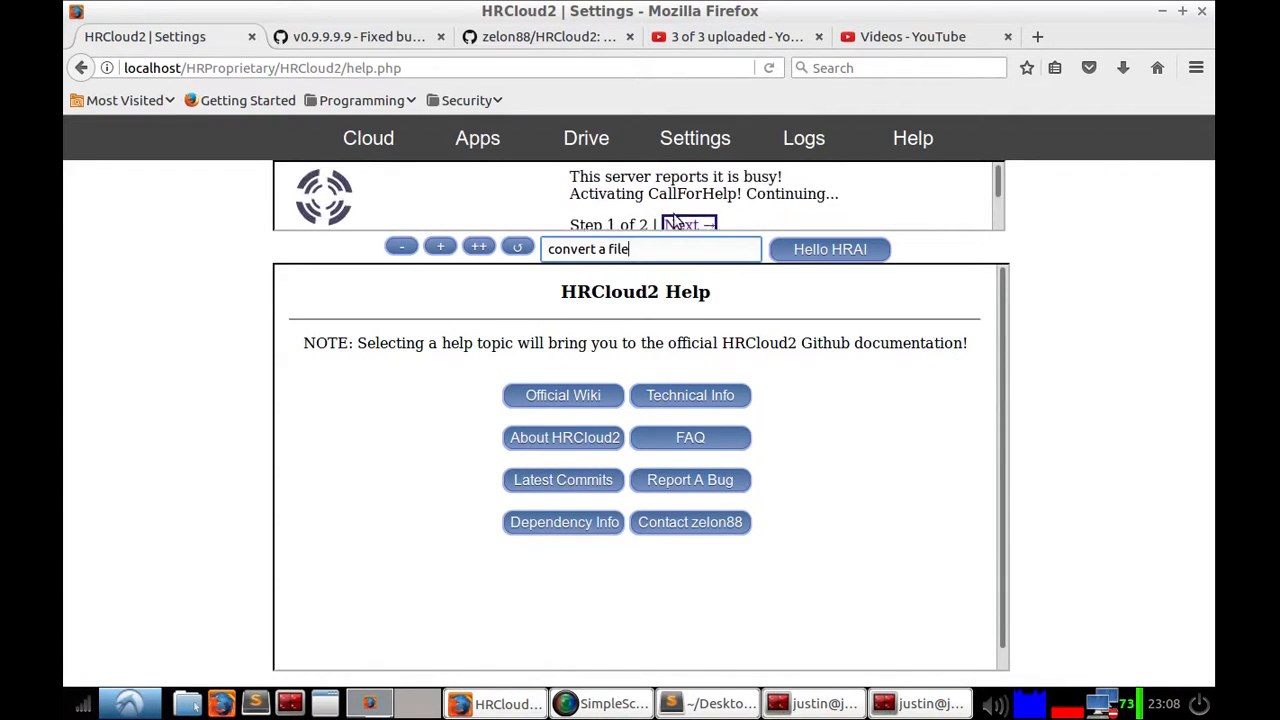
Step: Try the HRAI panel's size controls, opening and closing the mini window and enlarging the response panel
left_click(440, 247)
left_click(434, 314)
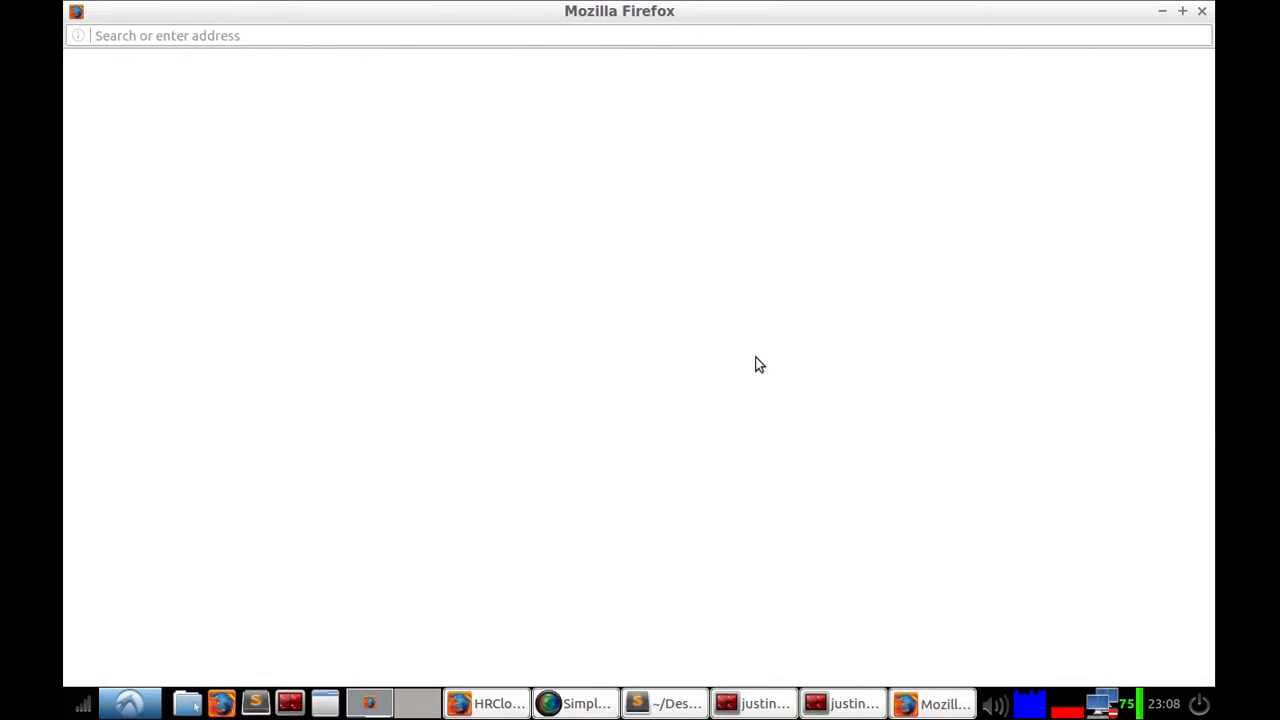
left_click(1202, 10)
left_click(397, 314)
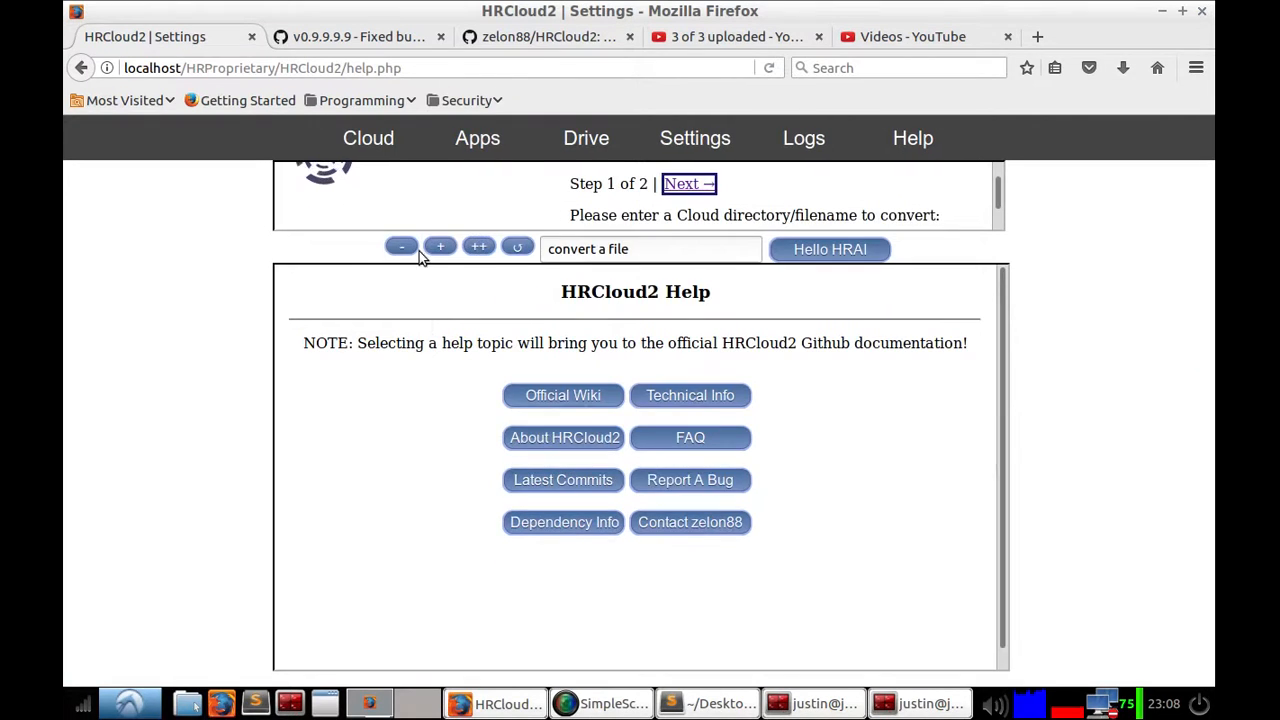
left_click(441, 247)
left_click(397, 314)
left_click(405, 247)
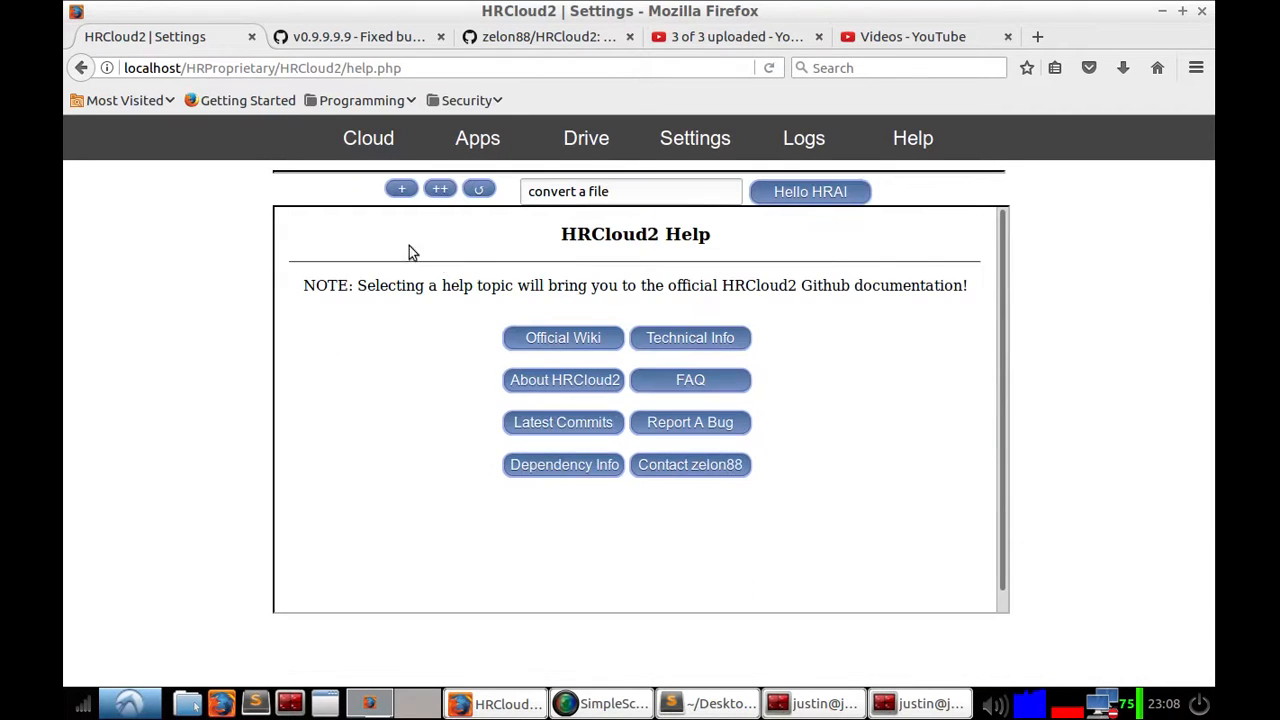
left_click(403, 190)
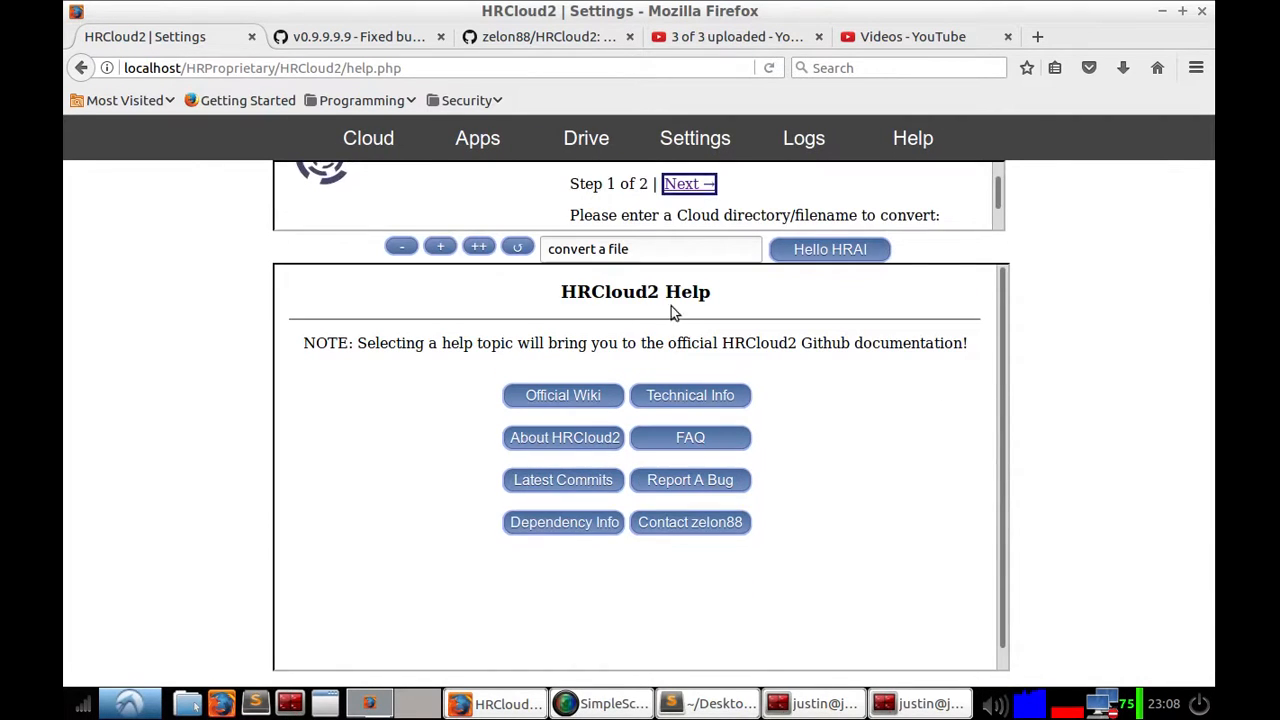
left_click(440, 247)
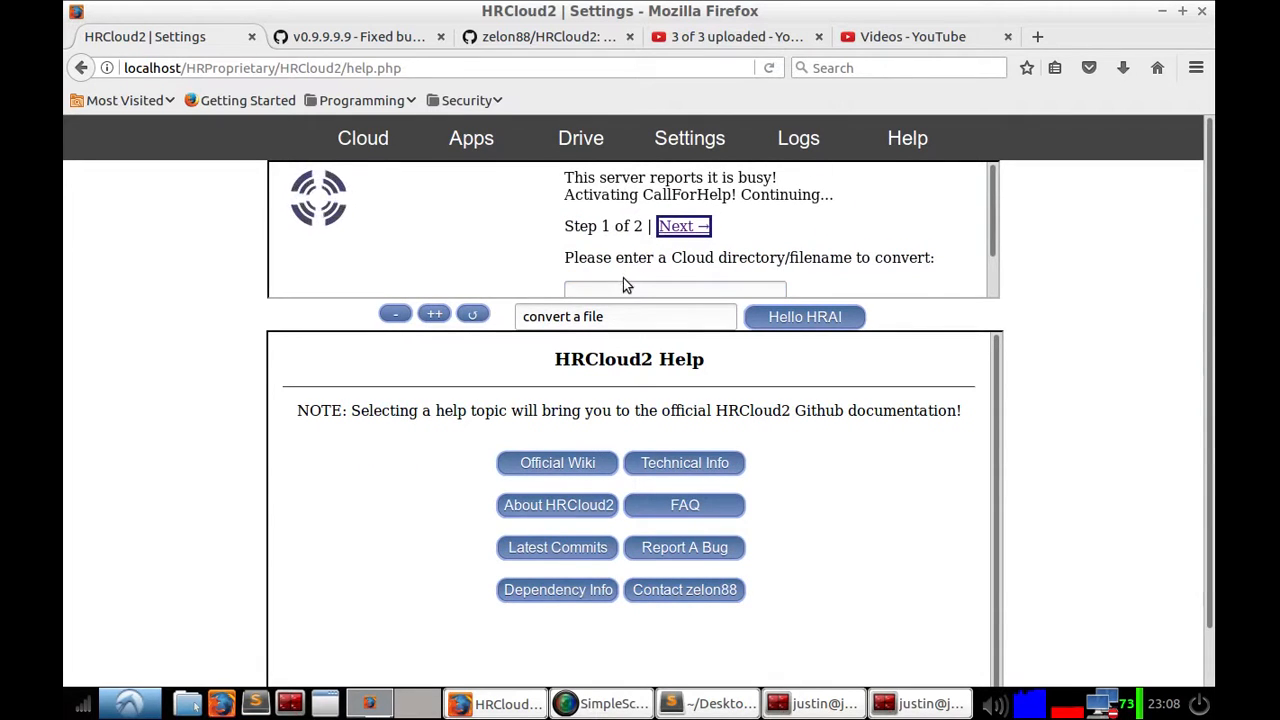
Step: Send the message "Goodnight" to the HRAI assistant
scroll(589, 287, "down", 3)
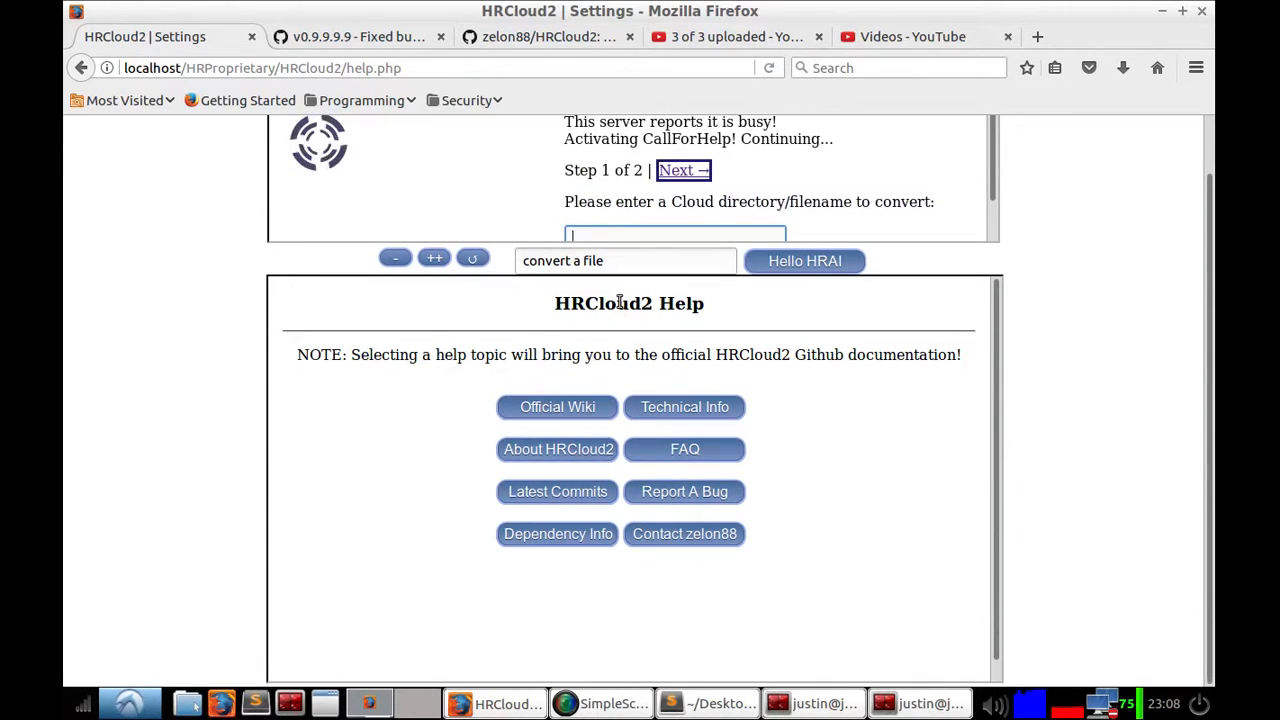
left_click(600, 232)
left_click(601, 225)
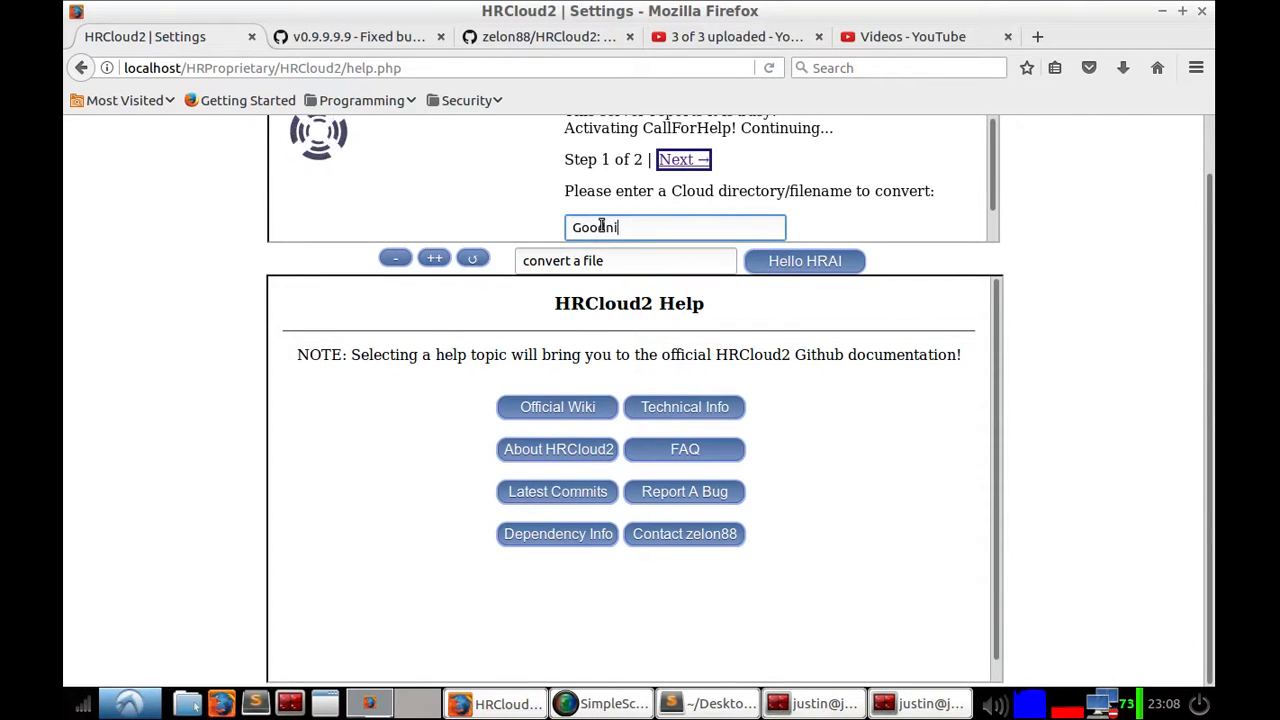
left_click(644, 257)
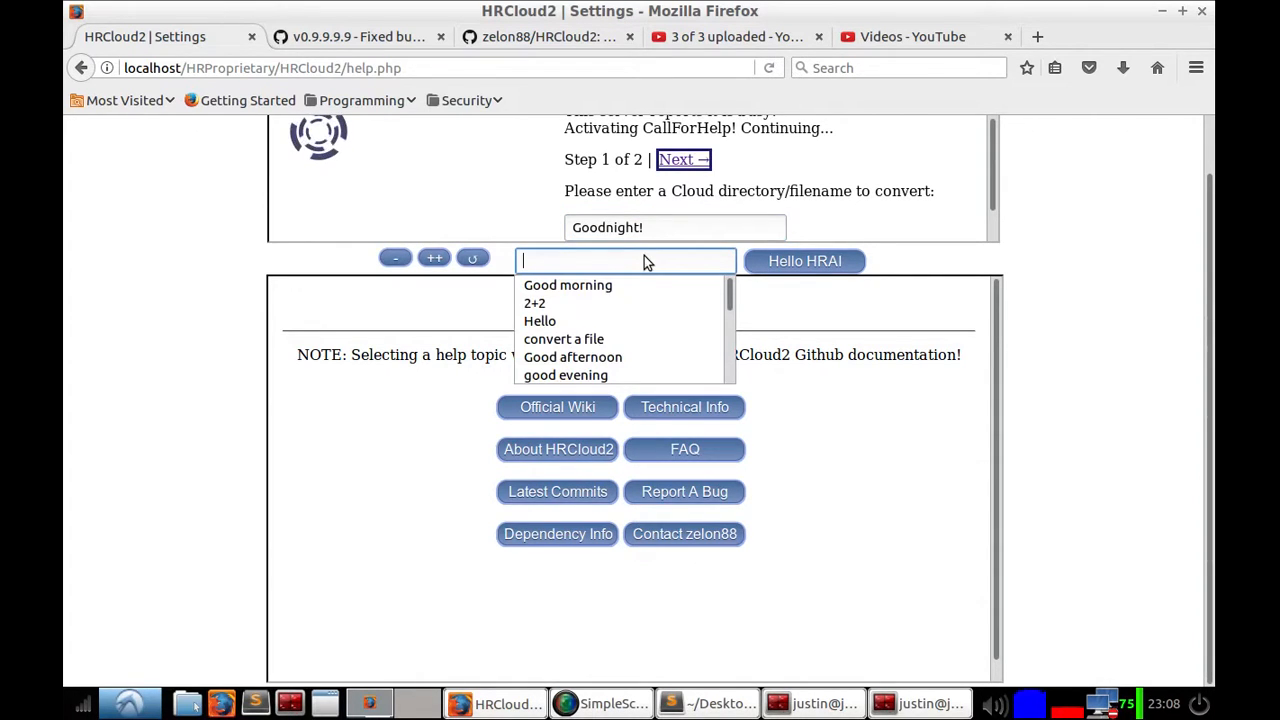
type("goodnight")
key("Return")
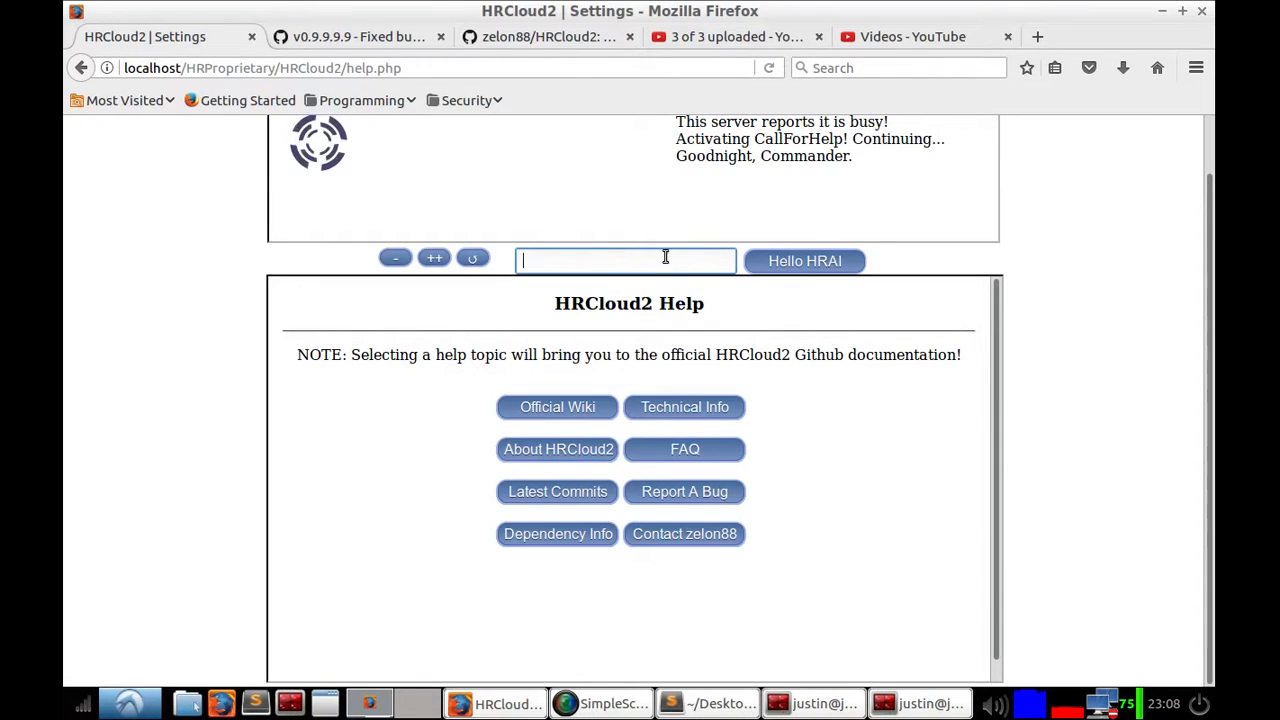
Step: Ask HRAI "good afternoon"
type("good afternoon")
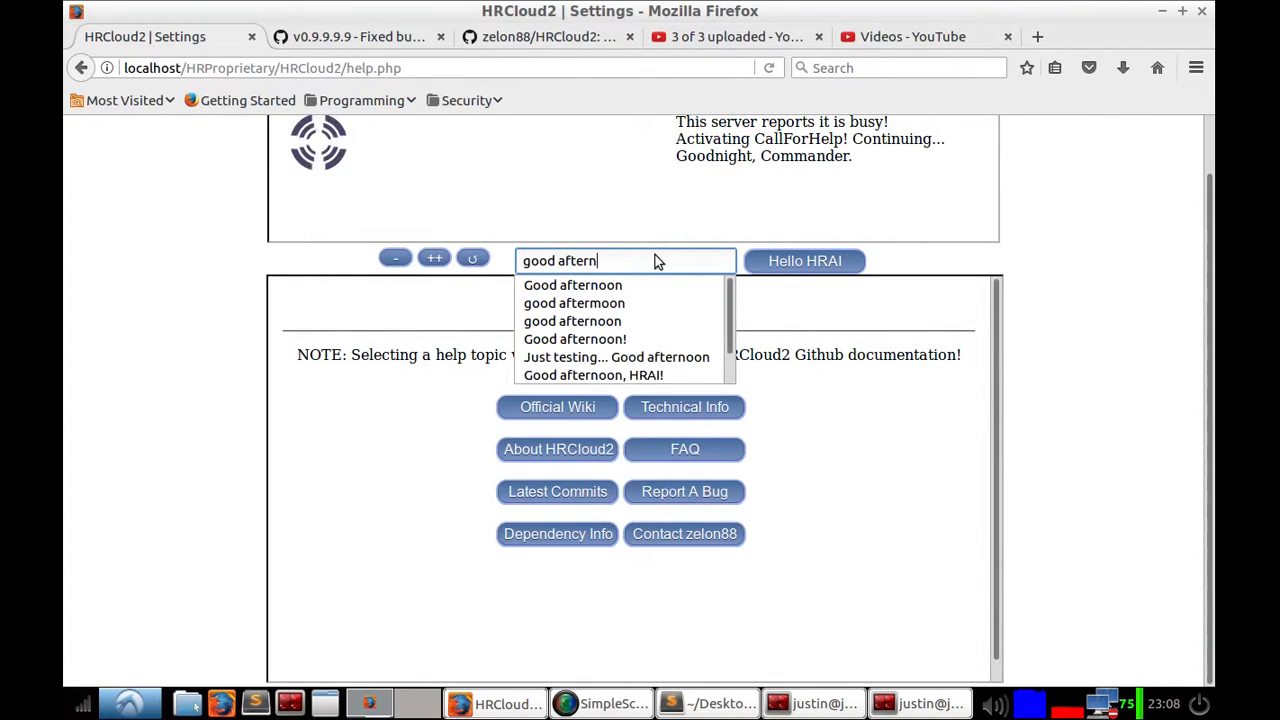
key("Return")
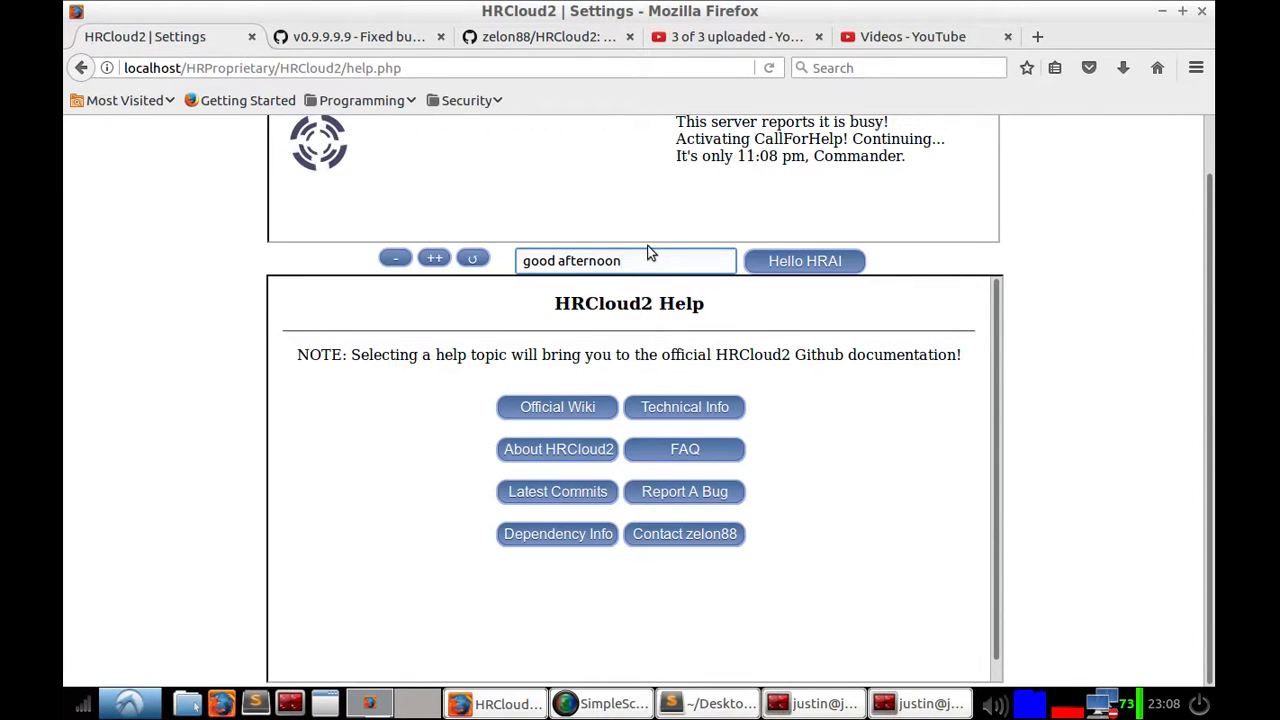
Step: Clear the assistant input and send "Good morning" to HRAI
left_click_drag(653, 262, 404, 262)
key("BackSpace")
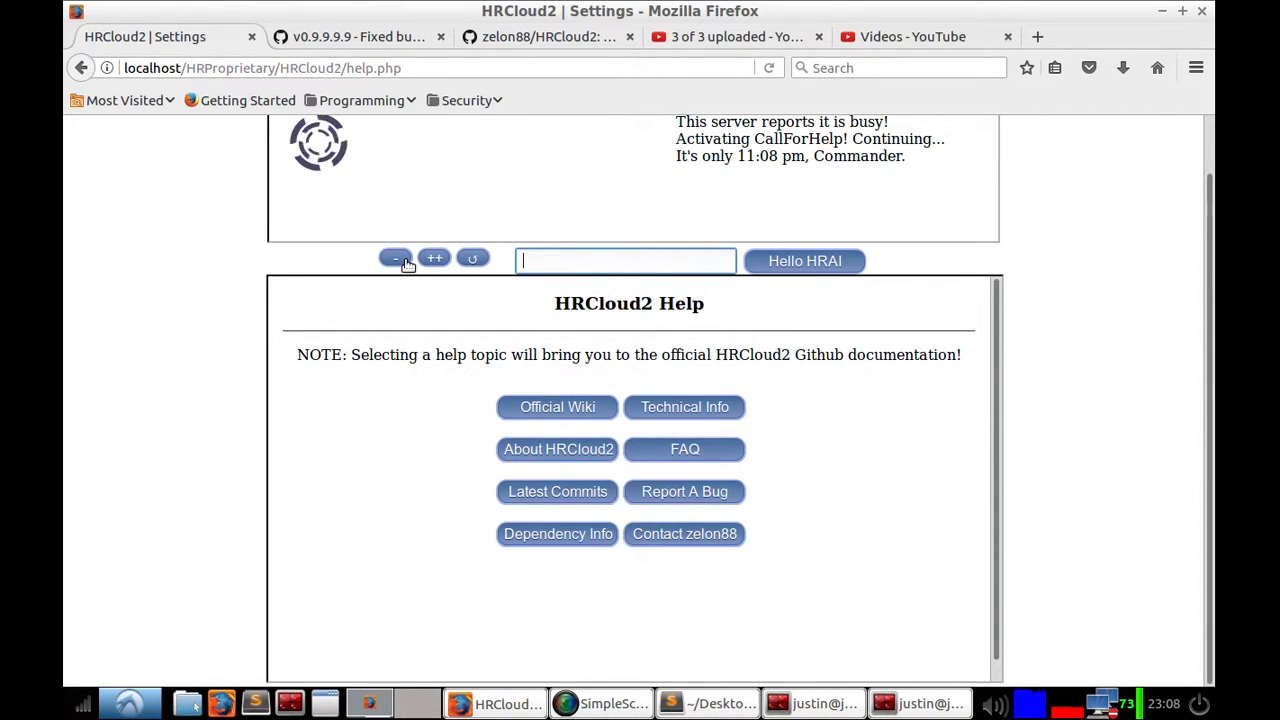
type("Good m")
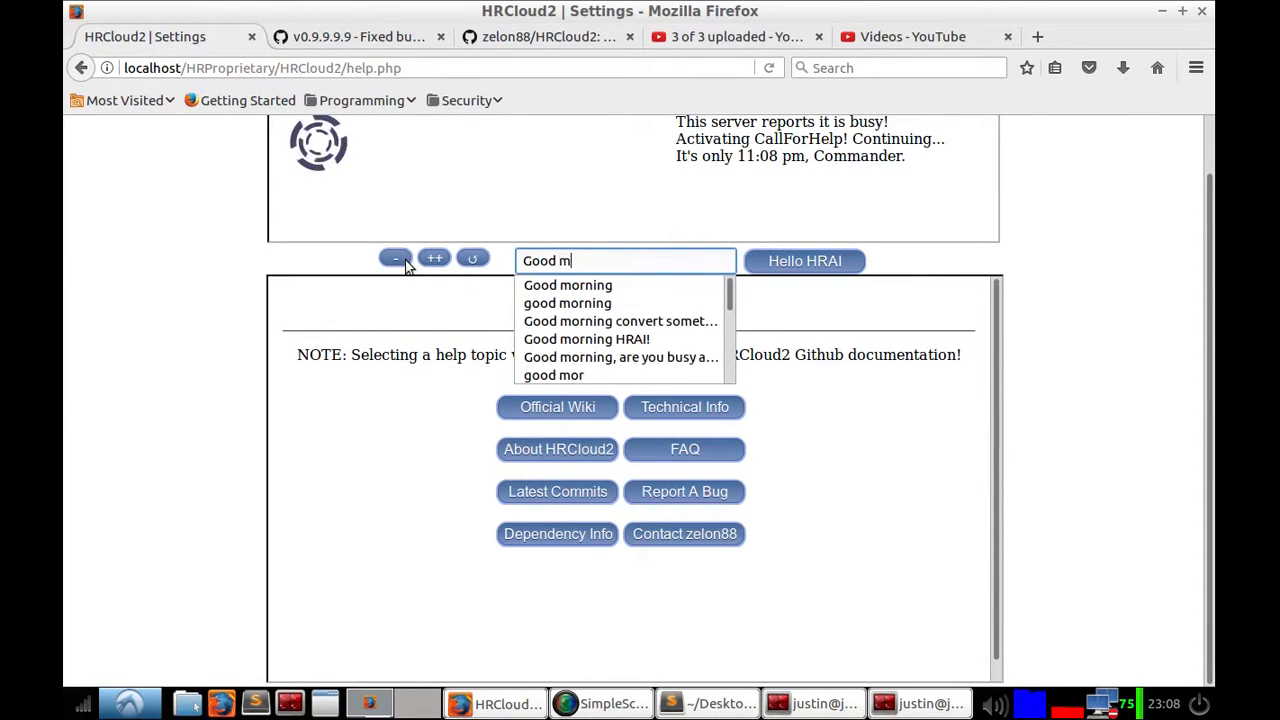
type("orning")
key("Return")
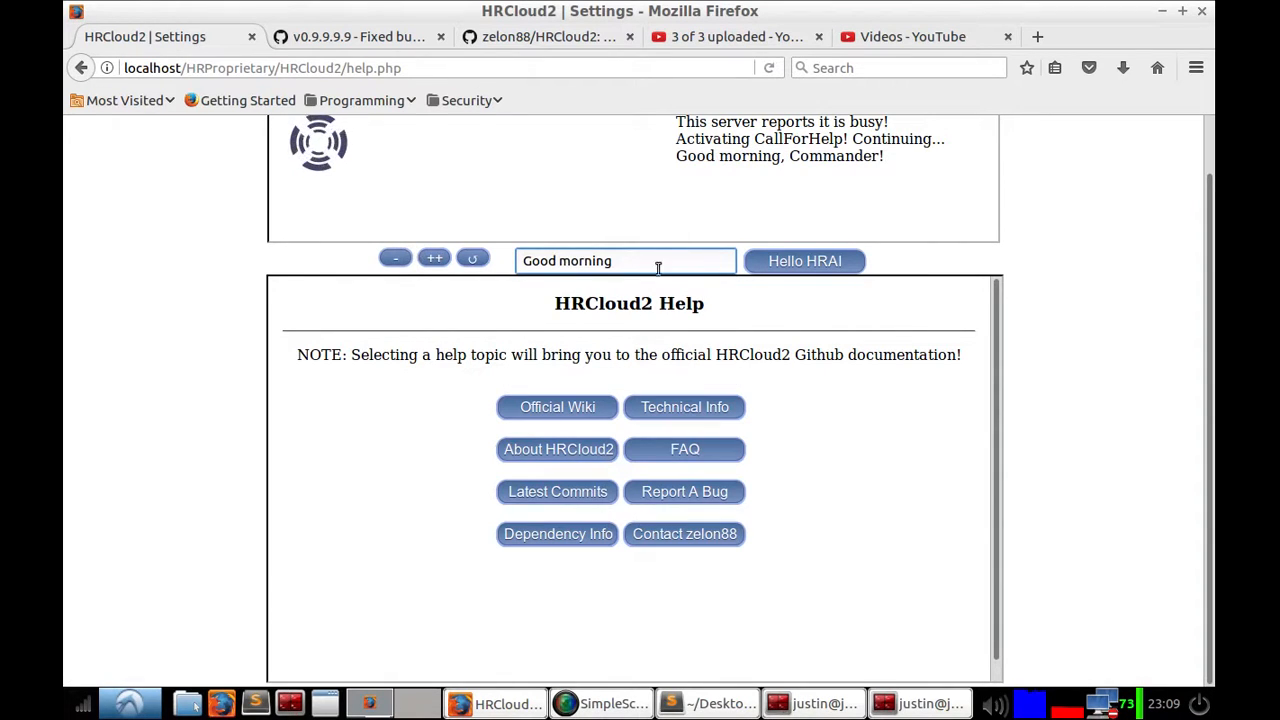
Step: Clear the assistant input box
left_click(656, 263)
left_click_drag(656, 266, 460, 261)
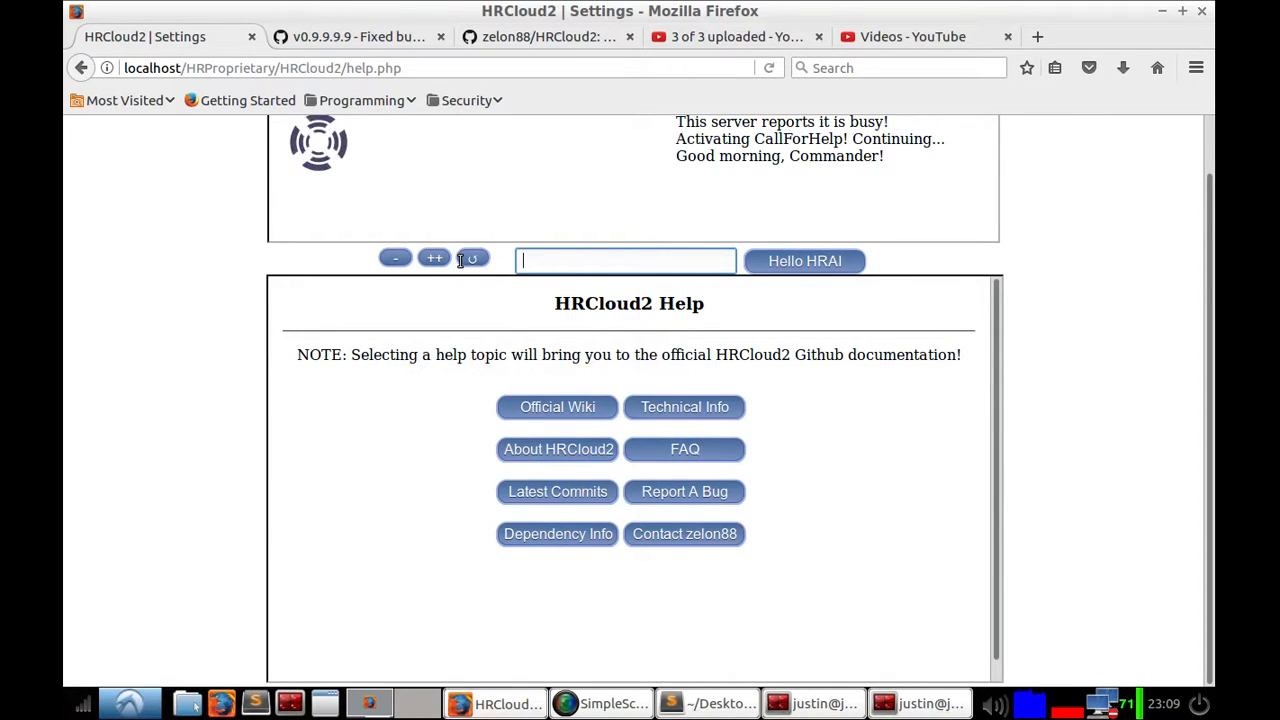
scroll(531, 249, "up", 1)
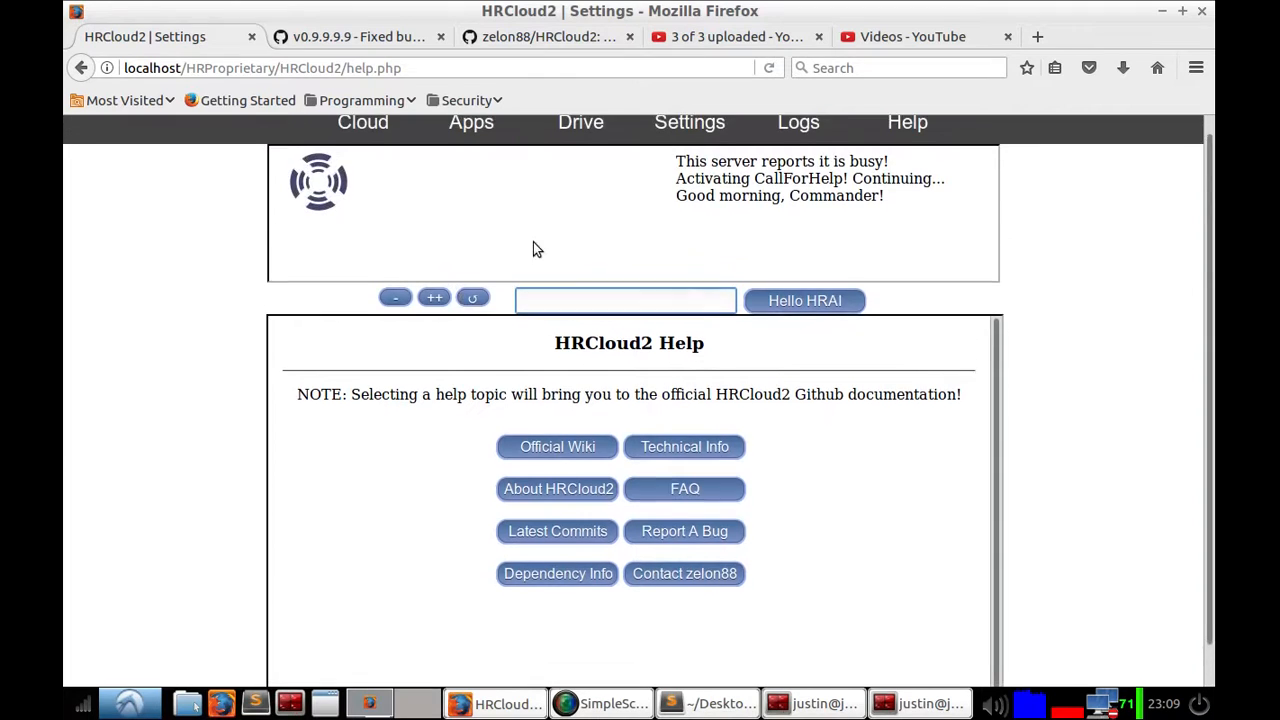
left_click(550, 320)
left_click(550, 320)
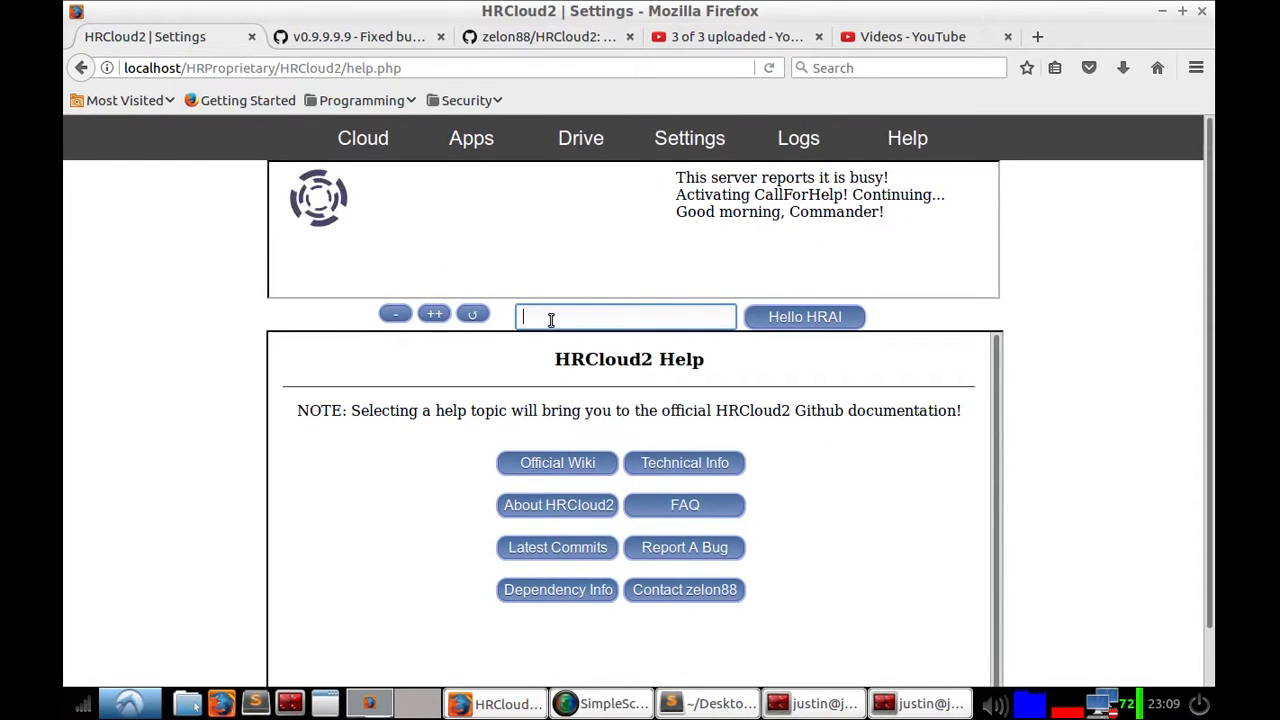
Step: Browse between the Cloud, Apps and Drive pages, finishing on the Drive file list
left_click(363, 138)
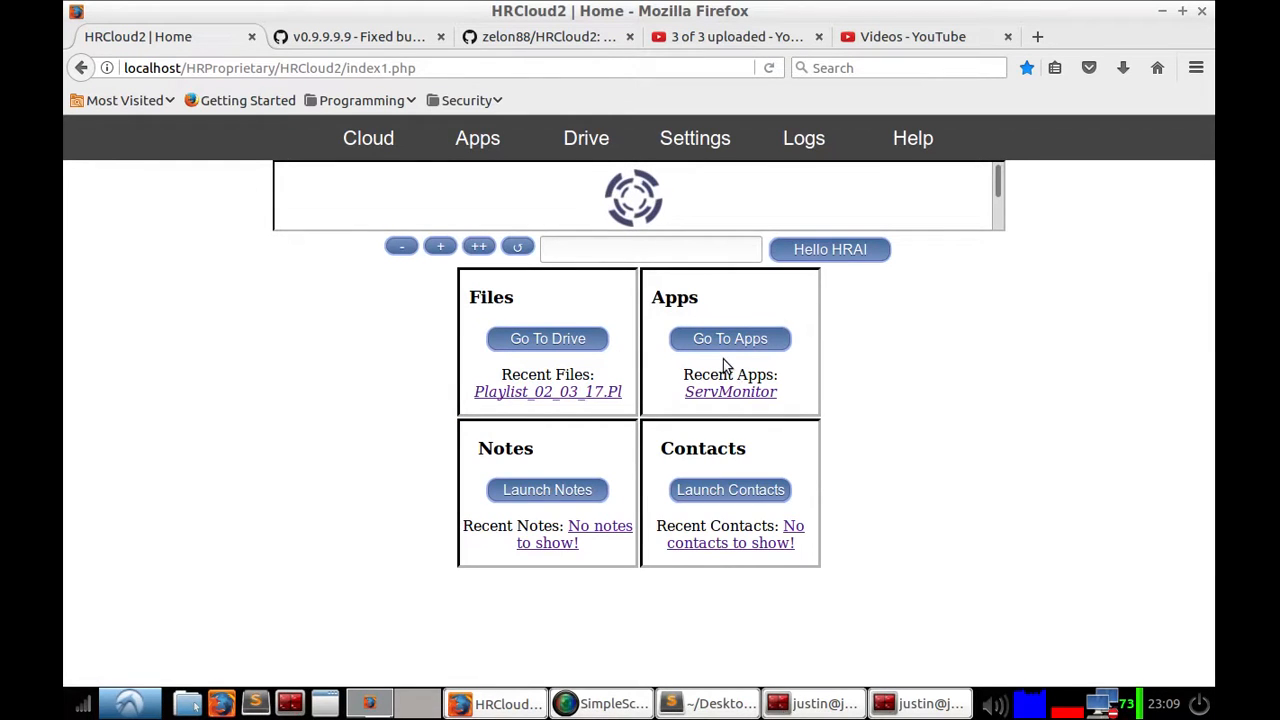
left_click(475, 140)
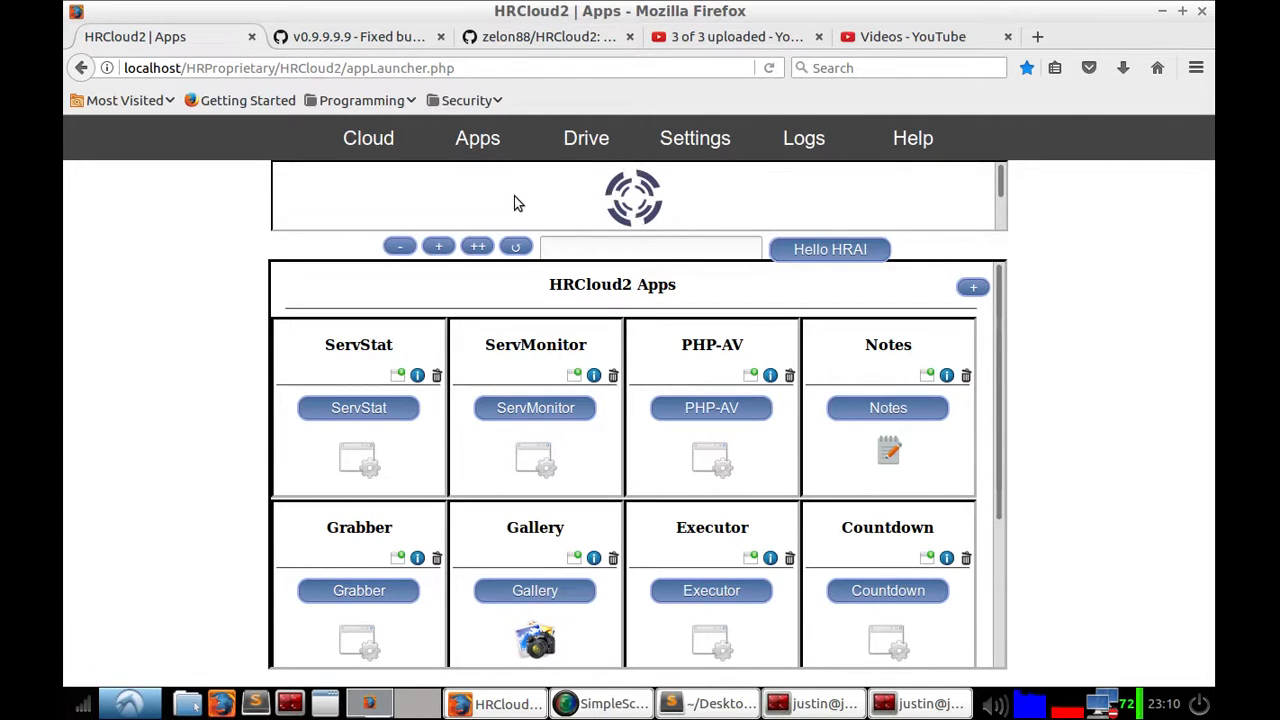
left_click(492, 143)
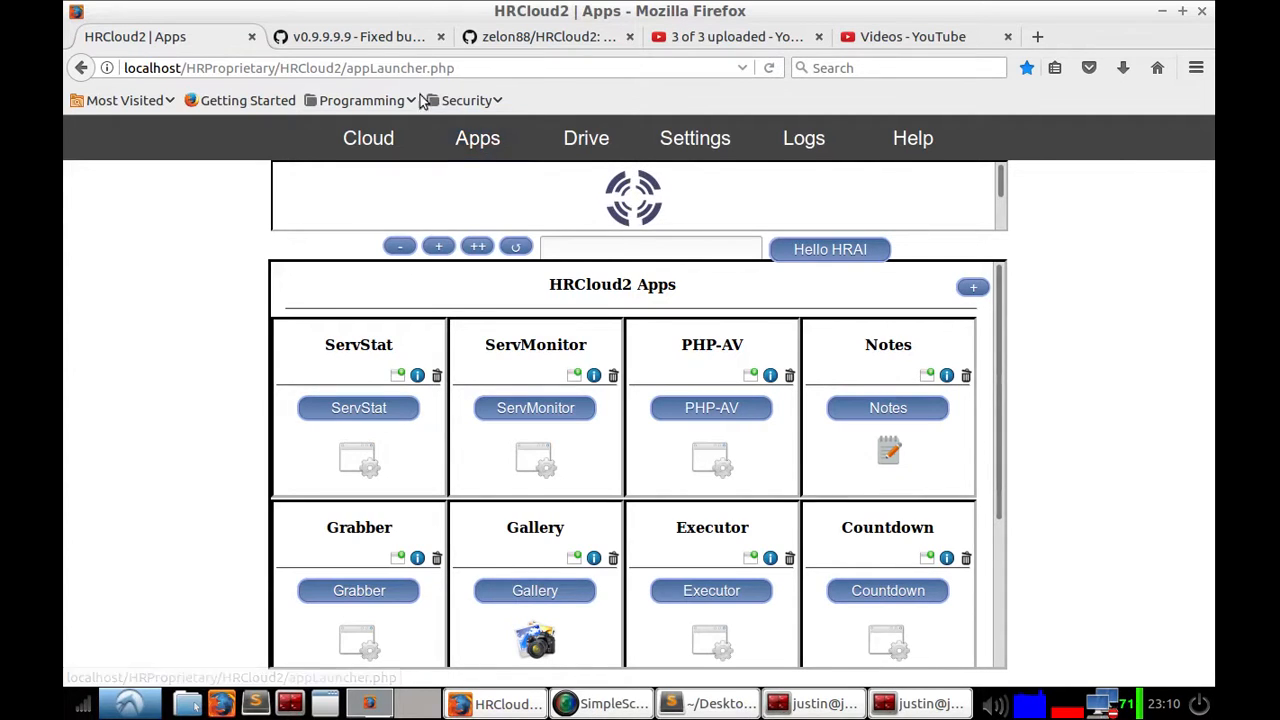
left_click(466, 148)
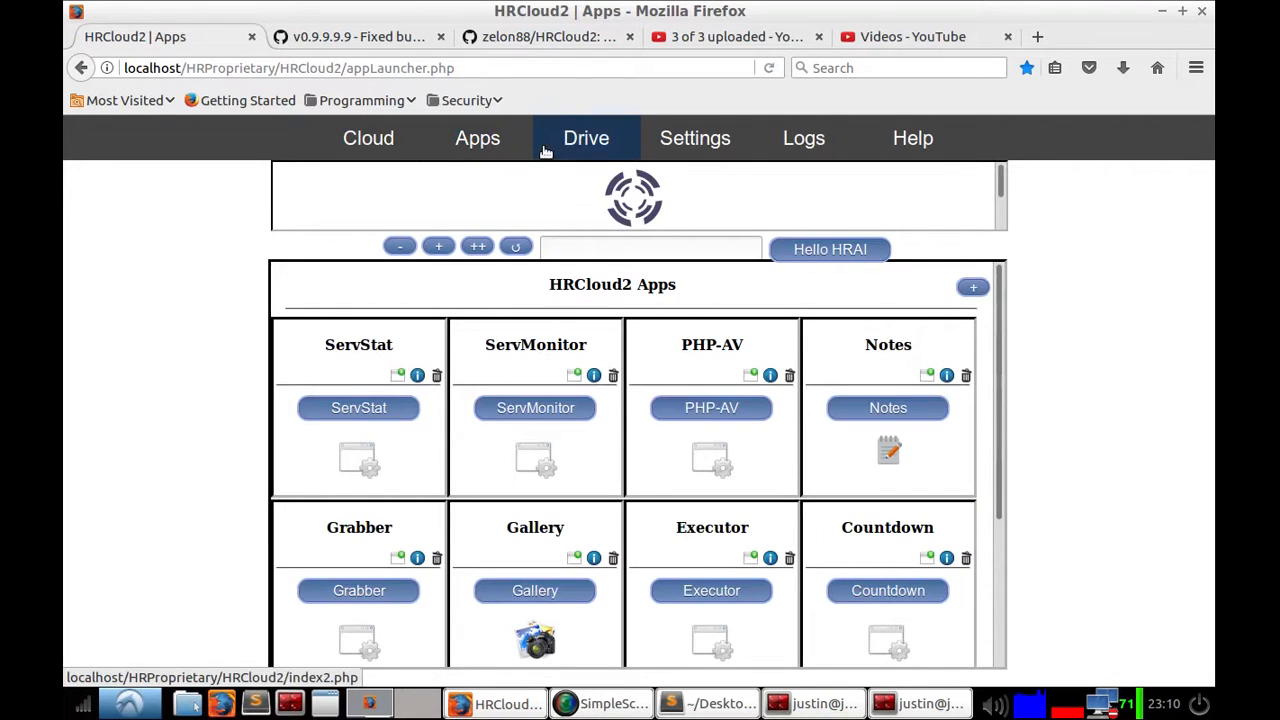
left_click(613, 148)
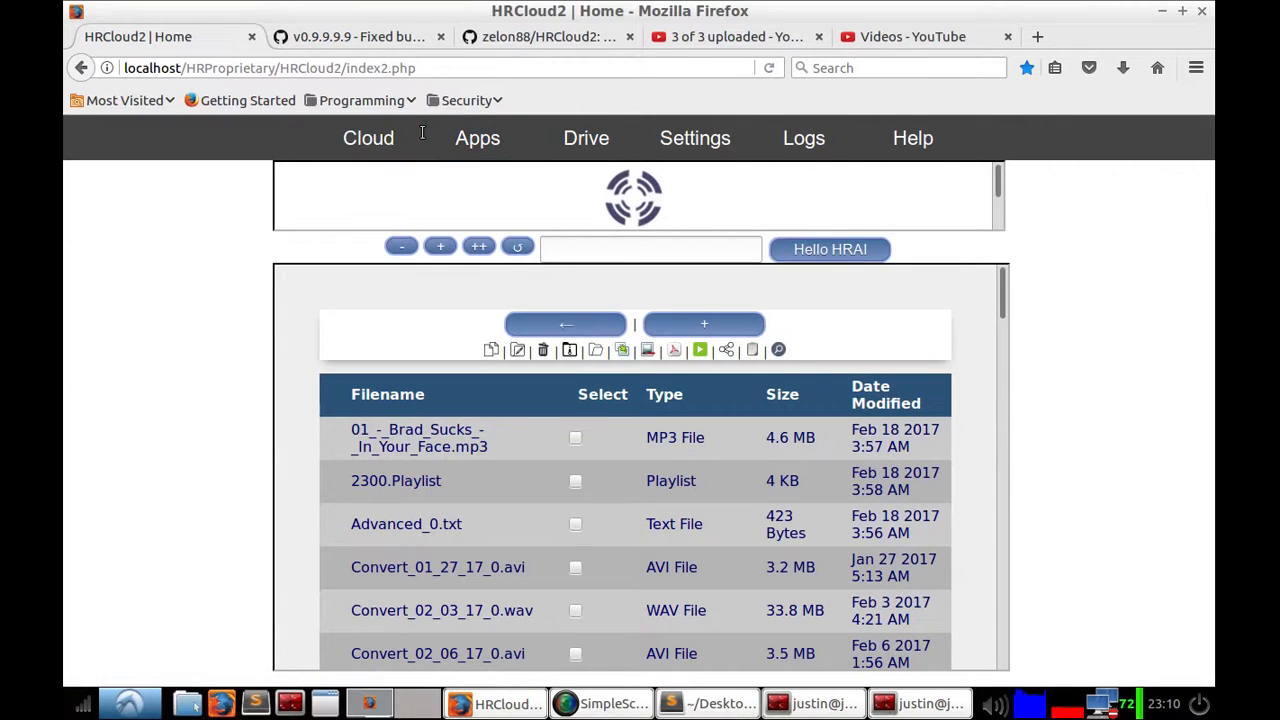
left_click(391, 139)
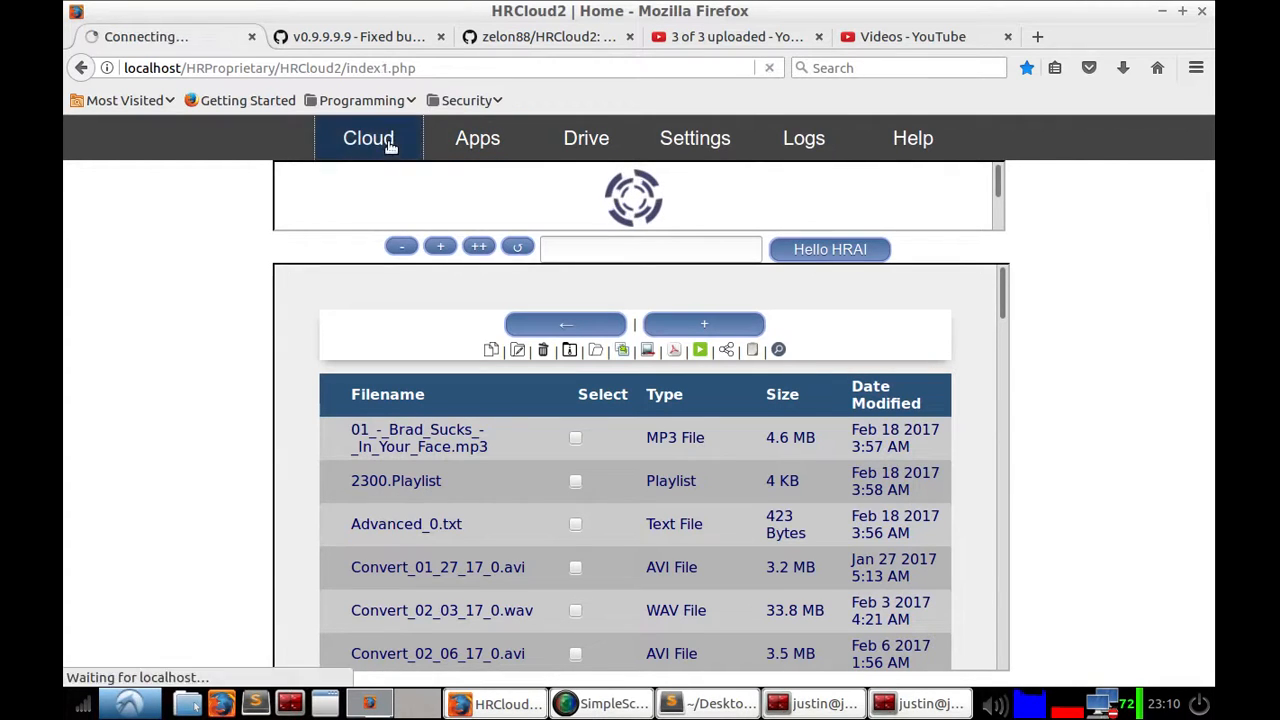
left_click(497, 147)
left_click(560, 139)
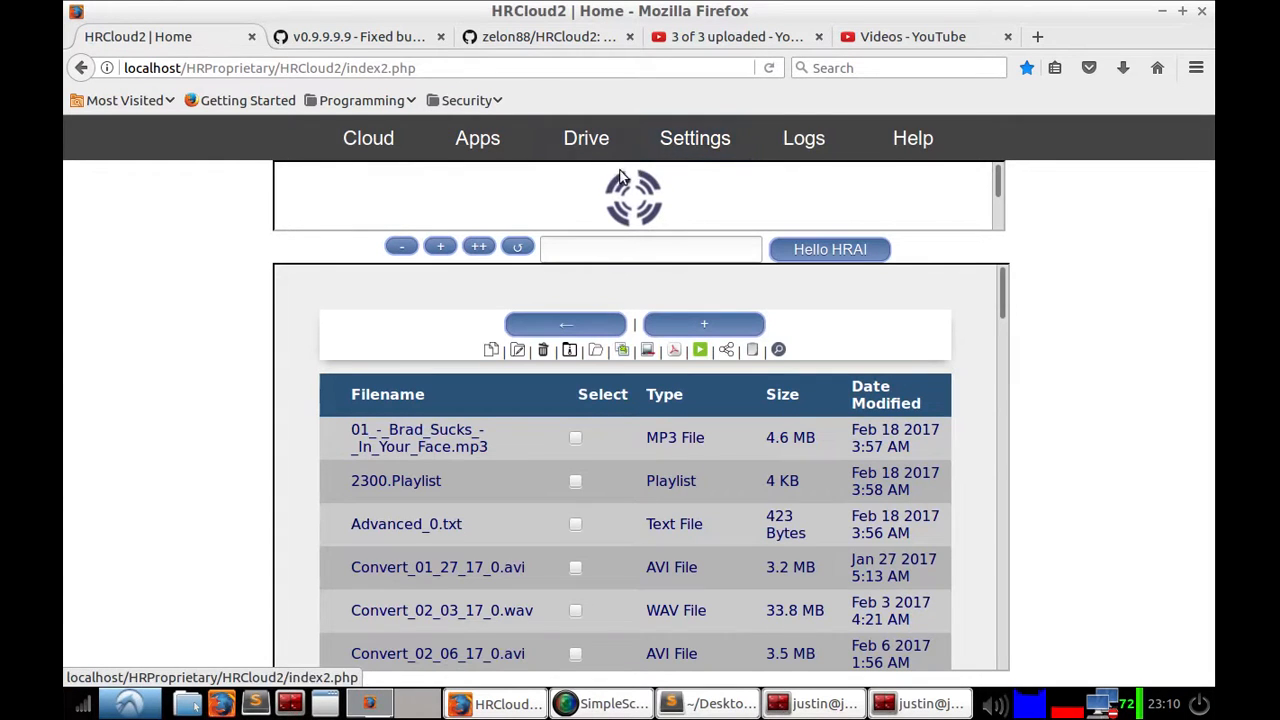
left_click(586, 140)
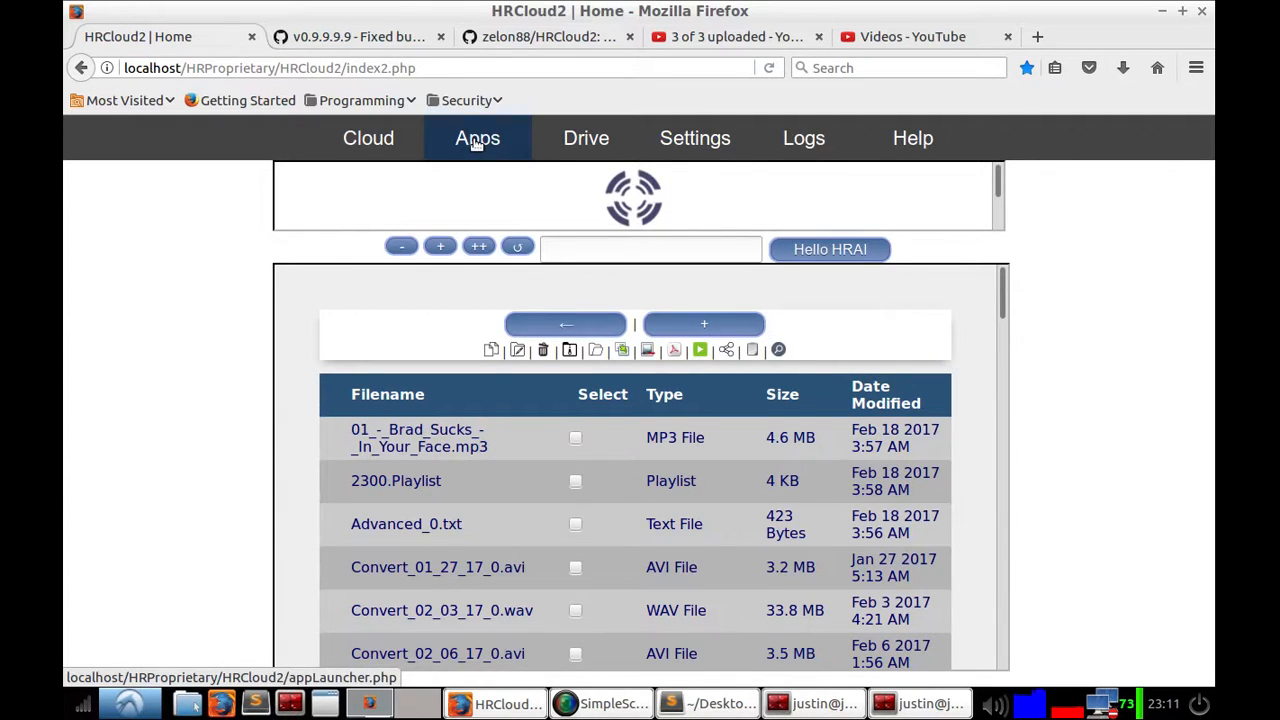
Step: Look at the GitHub commit tab for v0.9.9.9.9, then switch back to the HRCloud2 tab
left_click(366, 42)
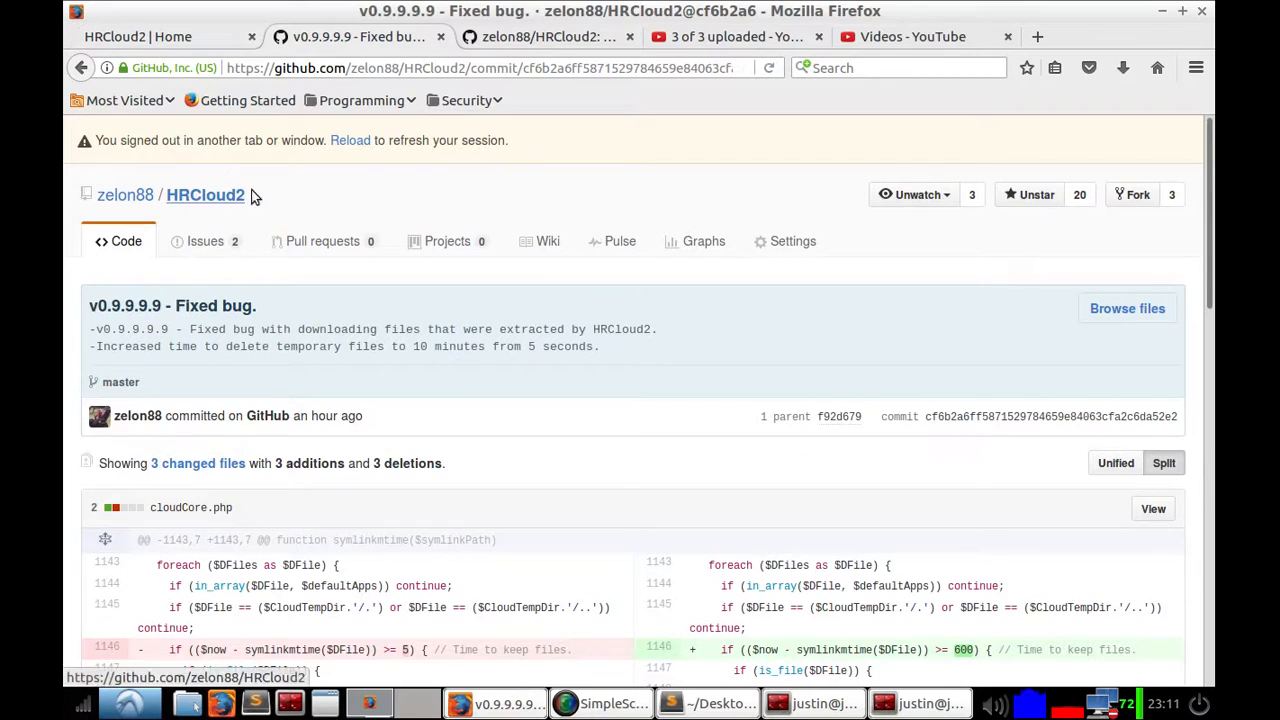
left_click(167, 40)
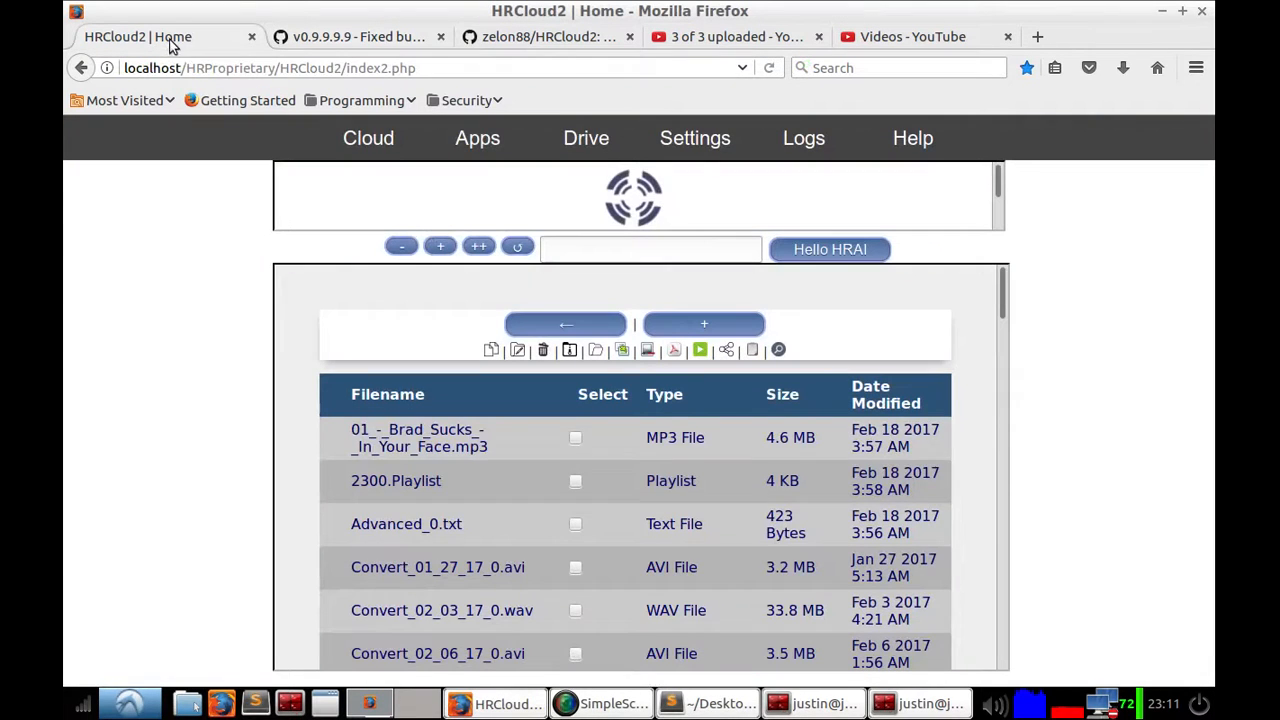